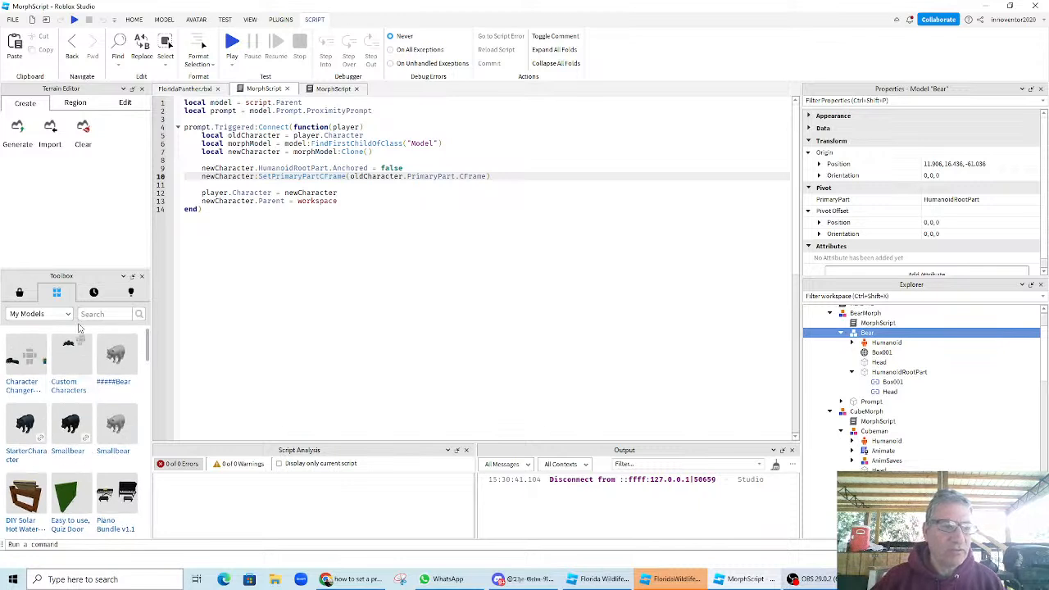
# - Search the Toolbox's public models for "panther" and insert the four-legged Black Panther model into the workspace
pyautogui.click(31, 296)
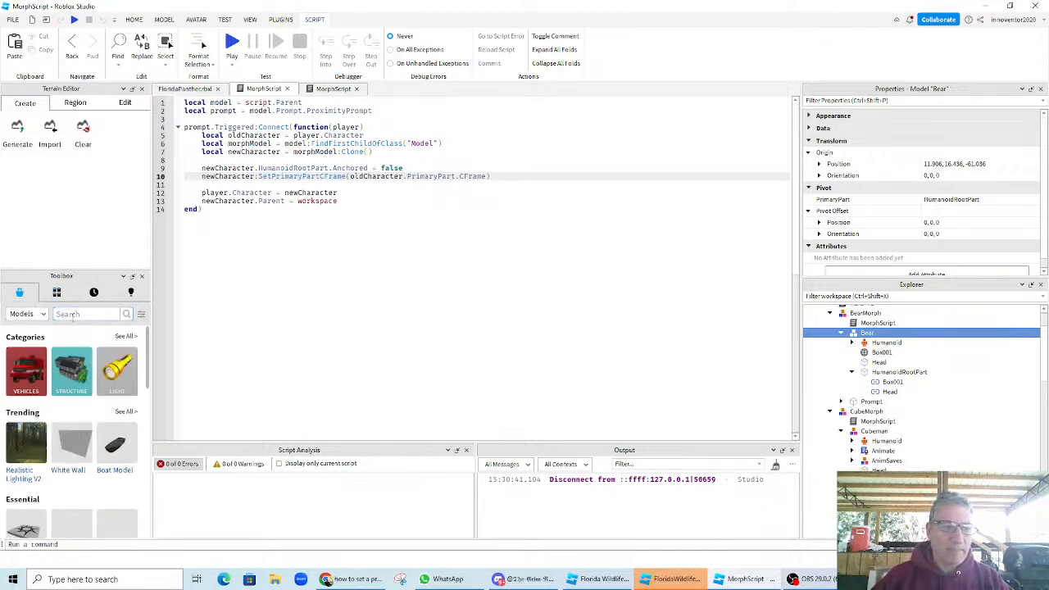
pyautogui.write('panther')
pyautogui.press('Return')
pyautogui.scroll(-5, 98, 450)
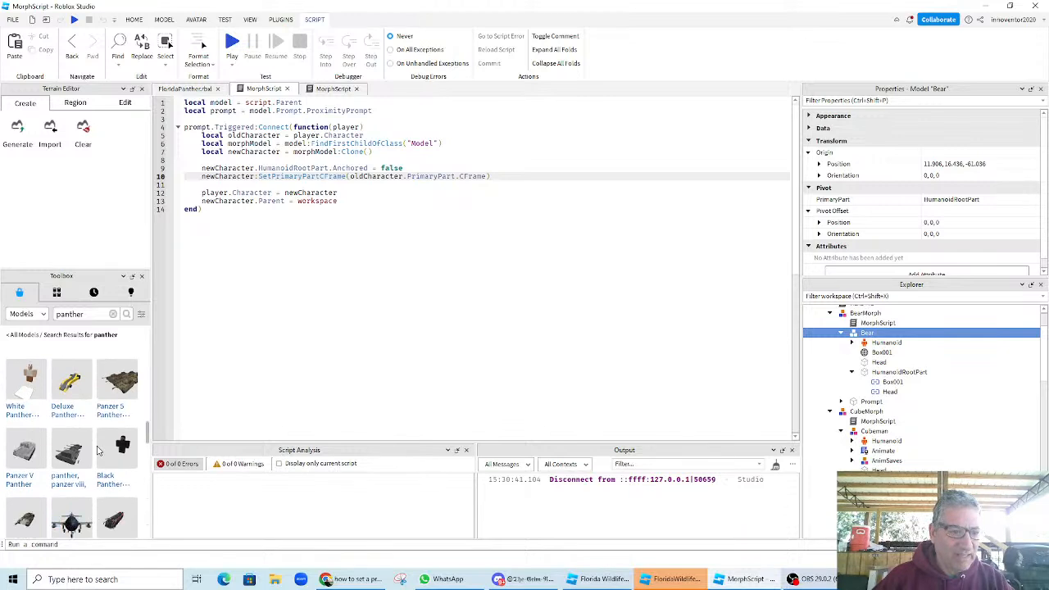
pyautogui.scroll(-5, 97, 450)
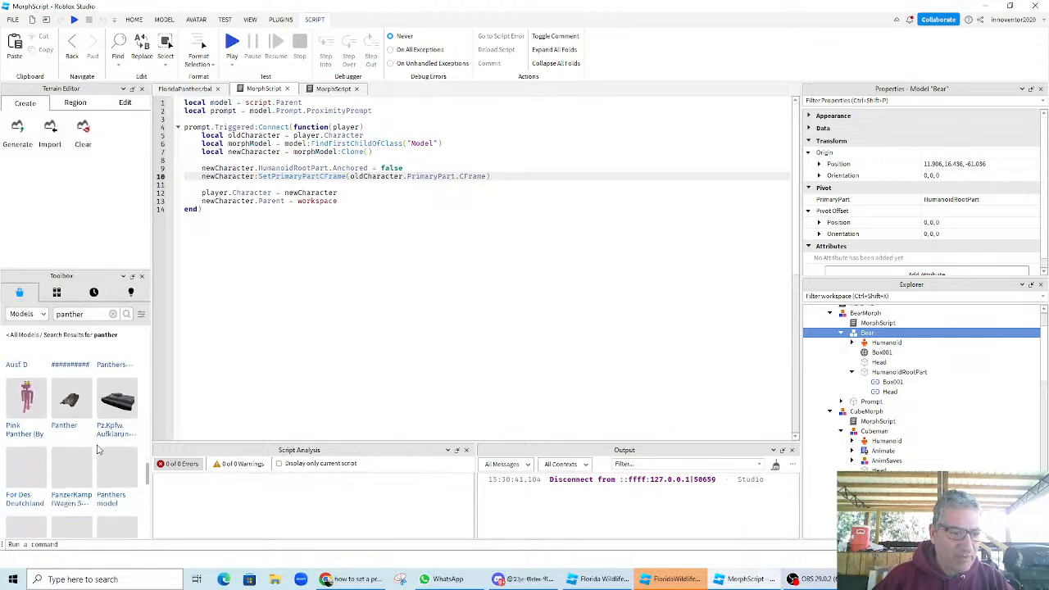
pyautogui.scroll(3, 97, 451)
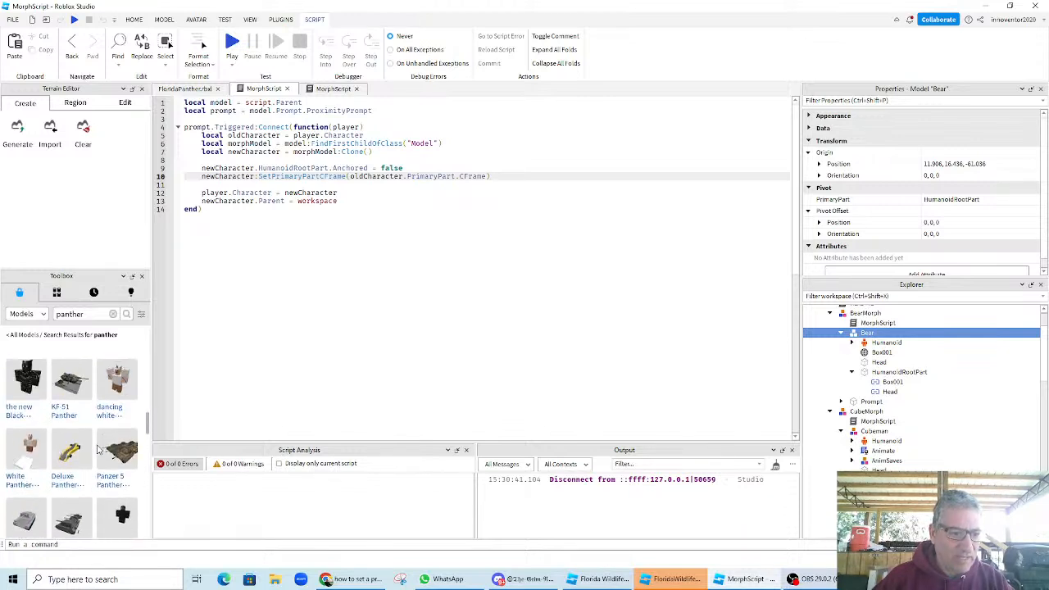
pyautogui.scroll(-5, 99, 450)
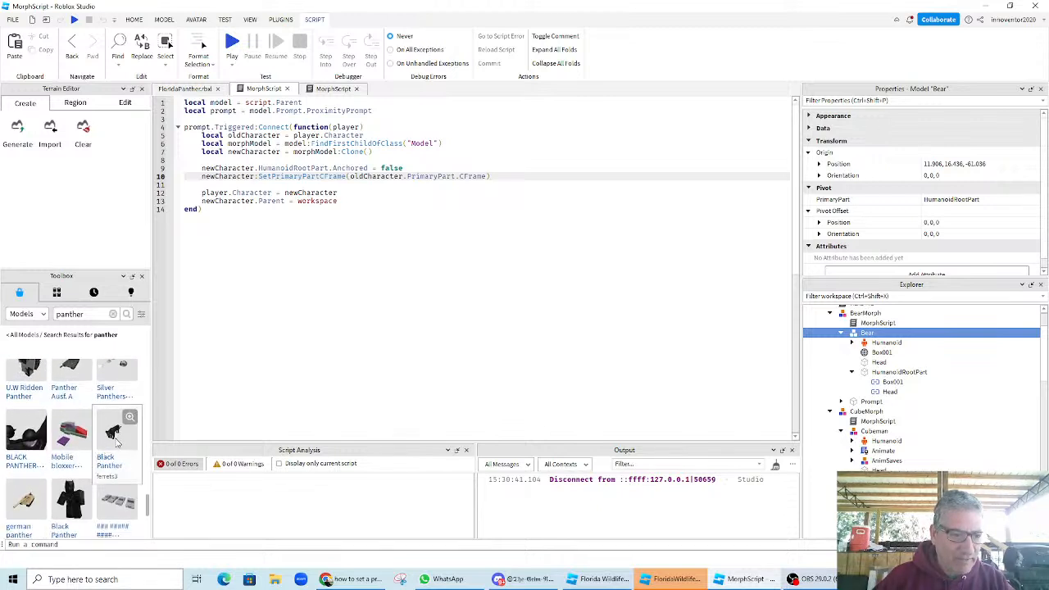
pyautogui.click(115, 443)
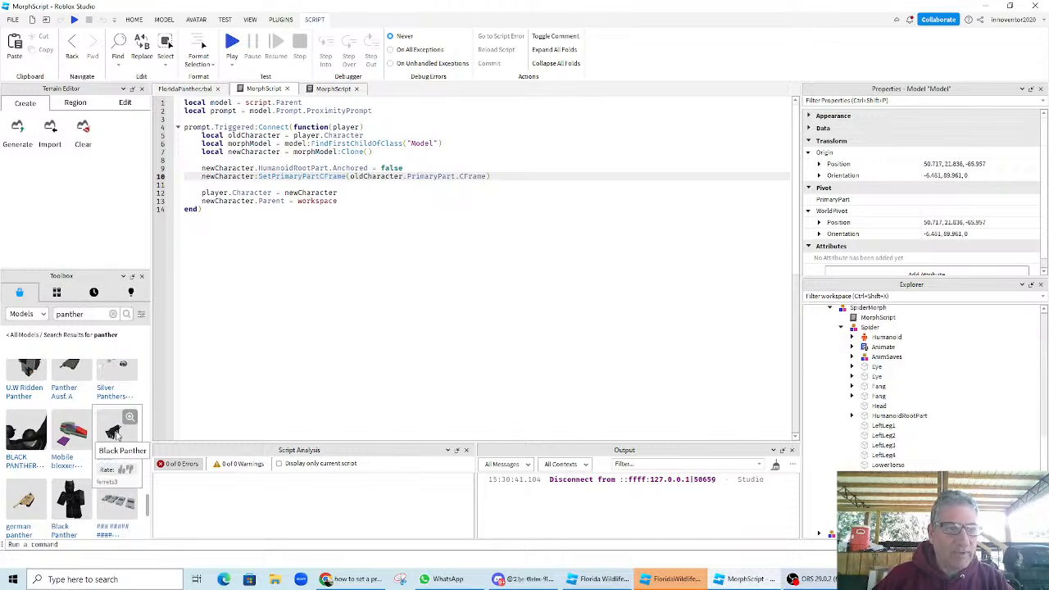
# - Delete the upper duplicate black panther in the 3D scene and select the one below it
pyautogui.click(186, 91)
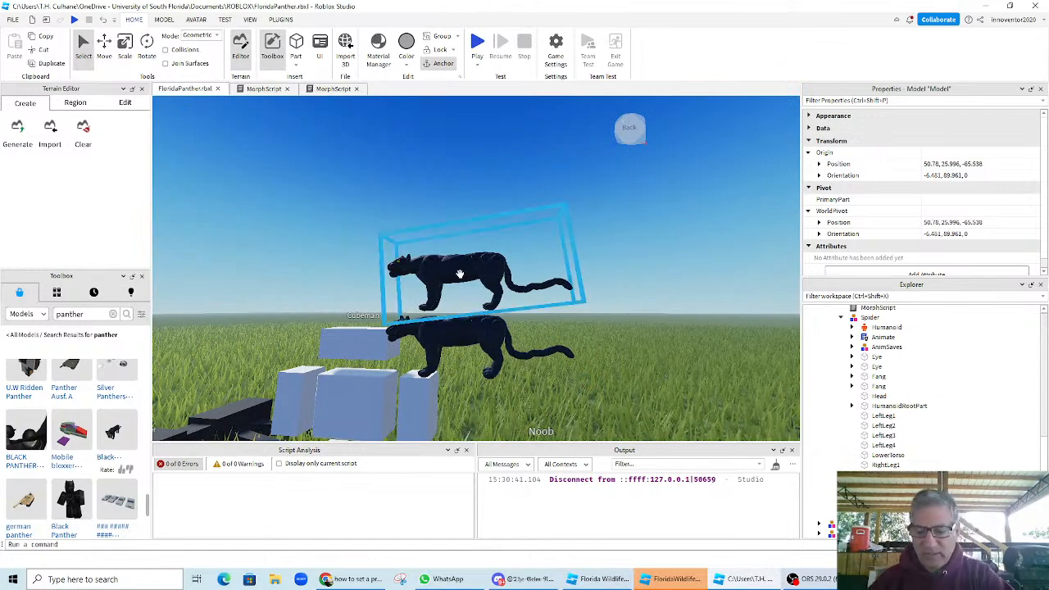
pyautogui.press('Delete')
pyautogui.click(461, 321)
# - Move the grey panther model along its red axis to X about -44, in front of the Florida panther photo
pyautogui.scroll(-5, 492, 337)
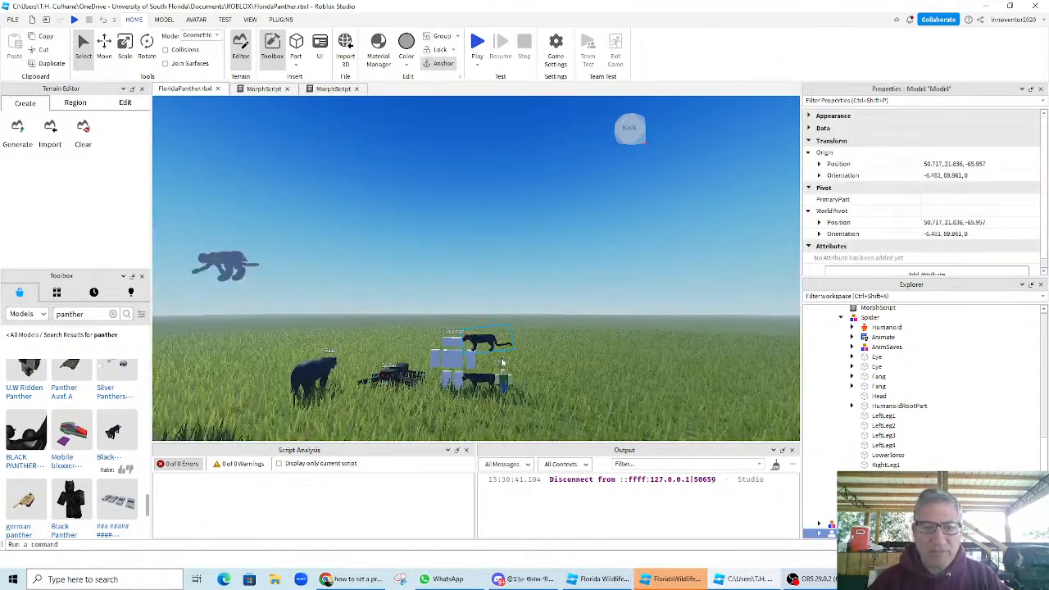
pyautogui.scroll(6, 271, 275)
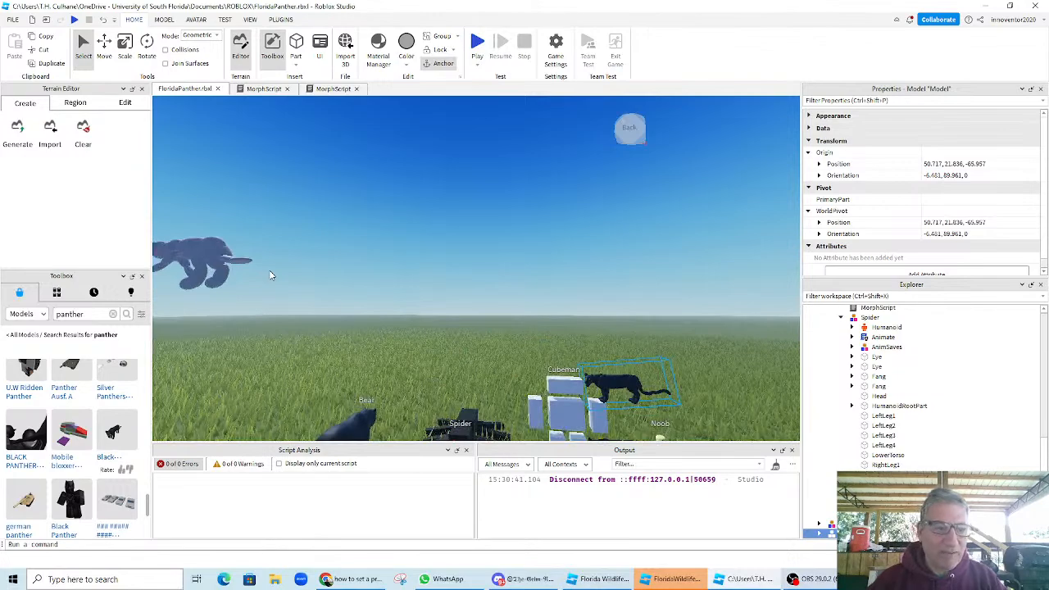
pyautogui.moveTo(470, 278); pyautogui.dragTo(420, 270)
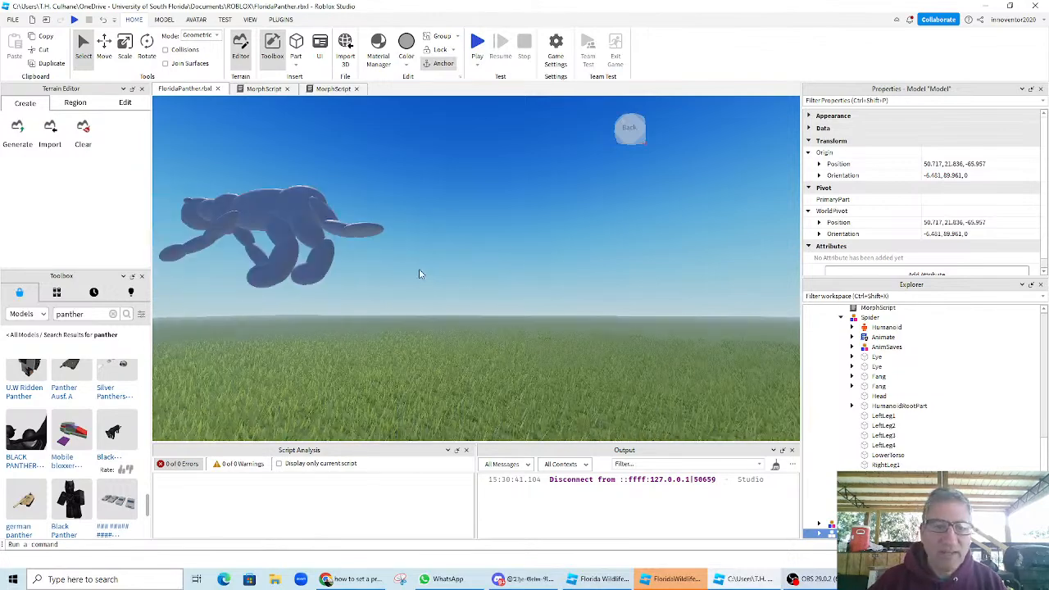
pyautogui.moveTo(436, 282); pyautogui.dragTo(408, 325, button='right')
pyautogui.scroll(-5, 442, 305)
pyautogui.moveTo(407, 325); pyautogui.dragTo(164, 340, button='middle')
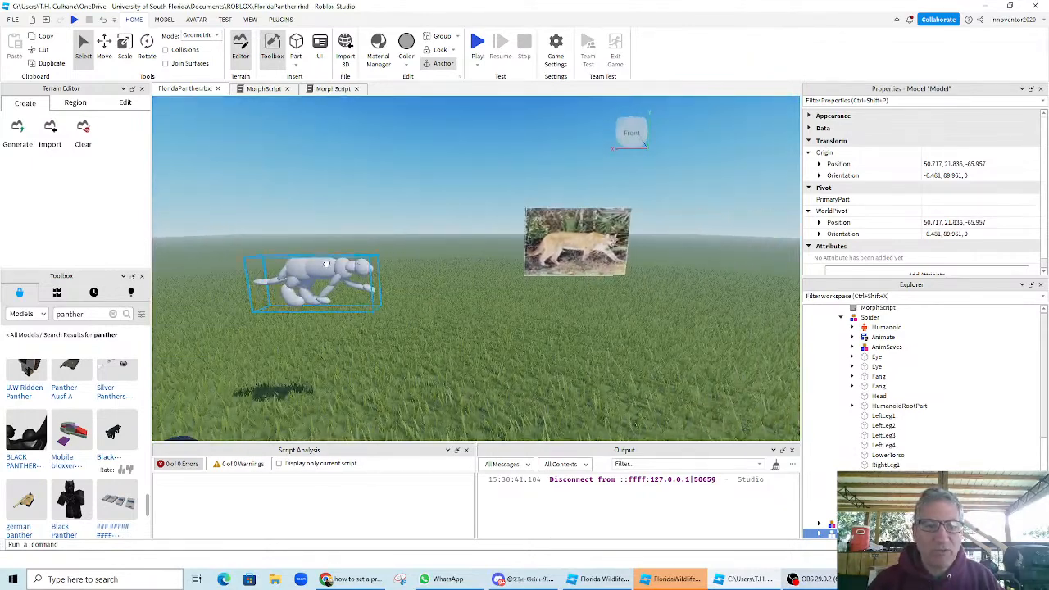
pyautogui.click(326, 273)
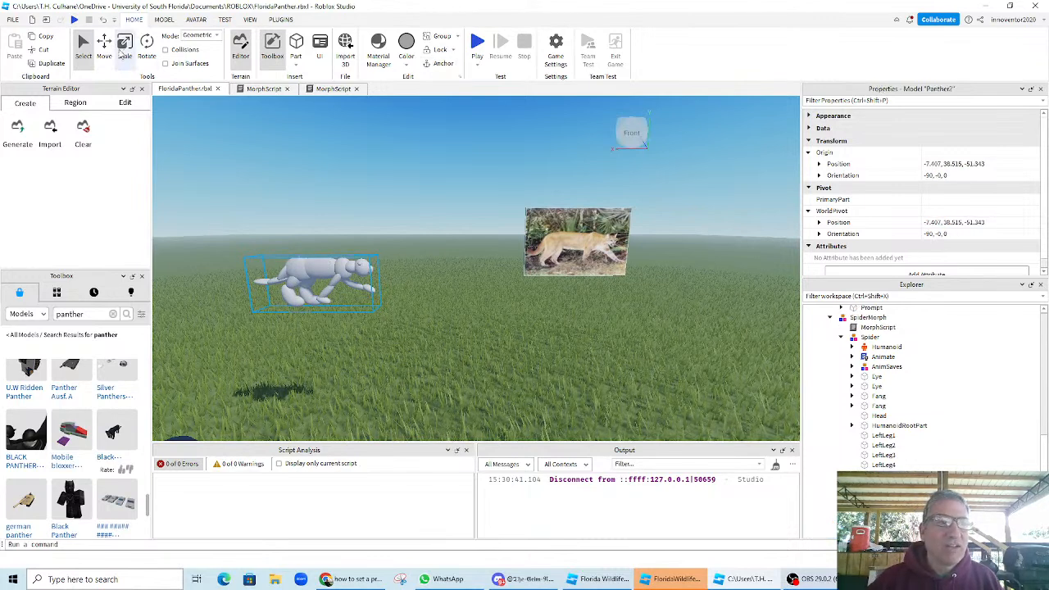
pyautogui.hotkey('ctrl', '2')
pyautogui.moveTo(402, 285); pyautogui.dragTo(650, 299)
pyautogui.moveTo(652, 298); pyautogui.dragTo(635, 290, button='right')
pyautogui.scroll(2, 650, 298)
pyautogui.scroll(-5, 650, 297)
pyautogui.scroll(6, 650, 298)
pyautogui.scroll(-5, 650, 298)
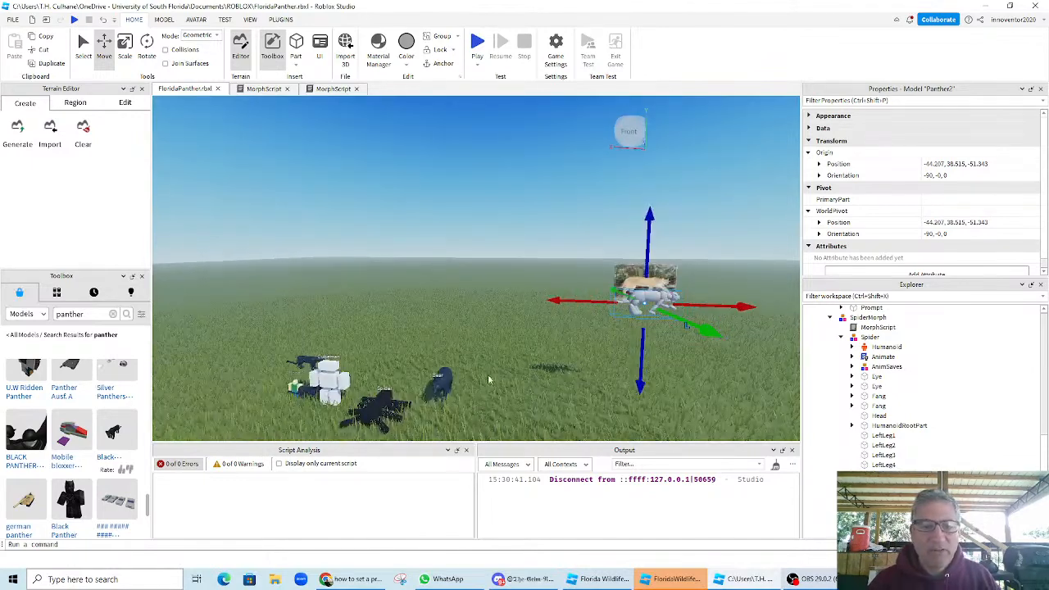
# - Move the black panther past the bear to a position of about -4.9, 15.5, -66
pyautogui.click(304, 362)
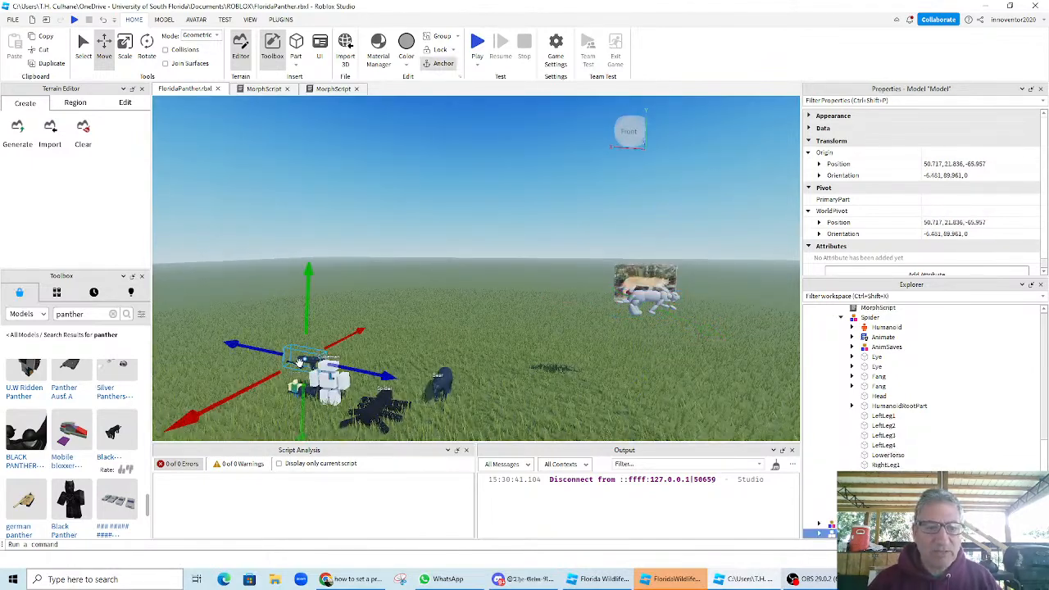
pyautogui.moveTo(391, 376); pyautogui.dragTo(560, 395)
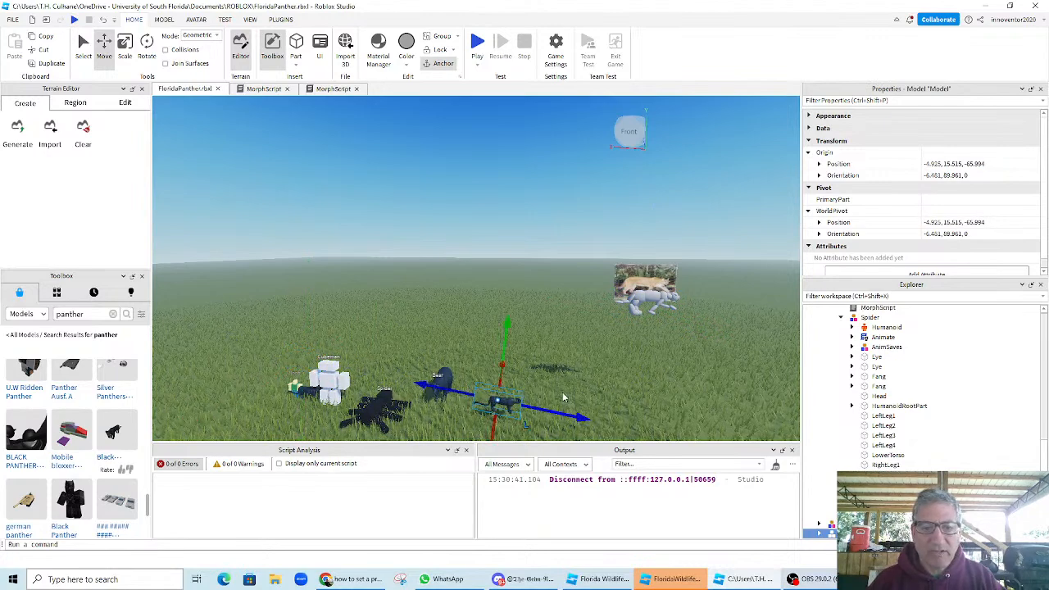
pyautogui.scroll(2, 563, 397)
pyautogui.moveTo(563, 394); pyautogui.dragTo(572, 222, button='middle')
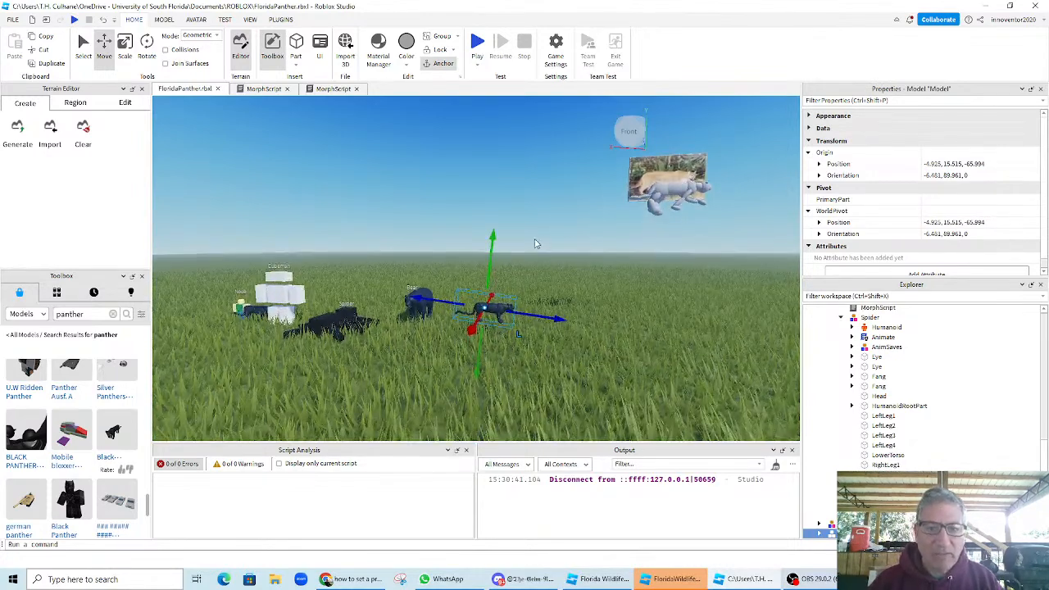
pyautogui.moveTo(491, 235); pyautogui.dragTo(493, 234)
pyautogui.scroll(3, 618, 351)
pyautogui.scroll(-2, 583, 328)
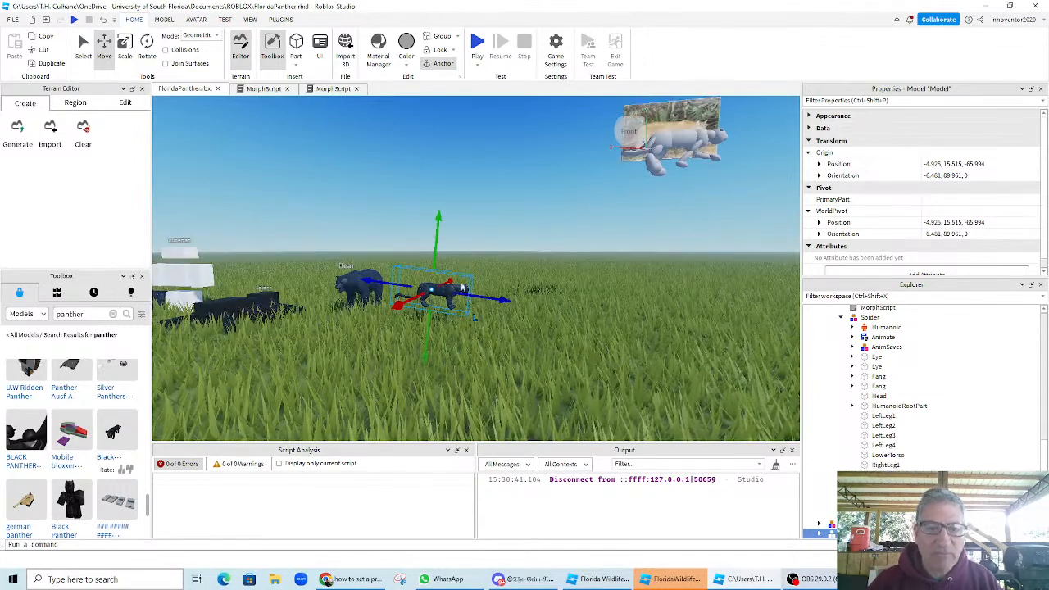
# - Switch to Chrome, open the "Roblox Character Morph" video, view GnomeCode's channel page, and return to the video
pyautogui.click(361, 578)
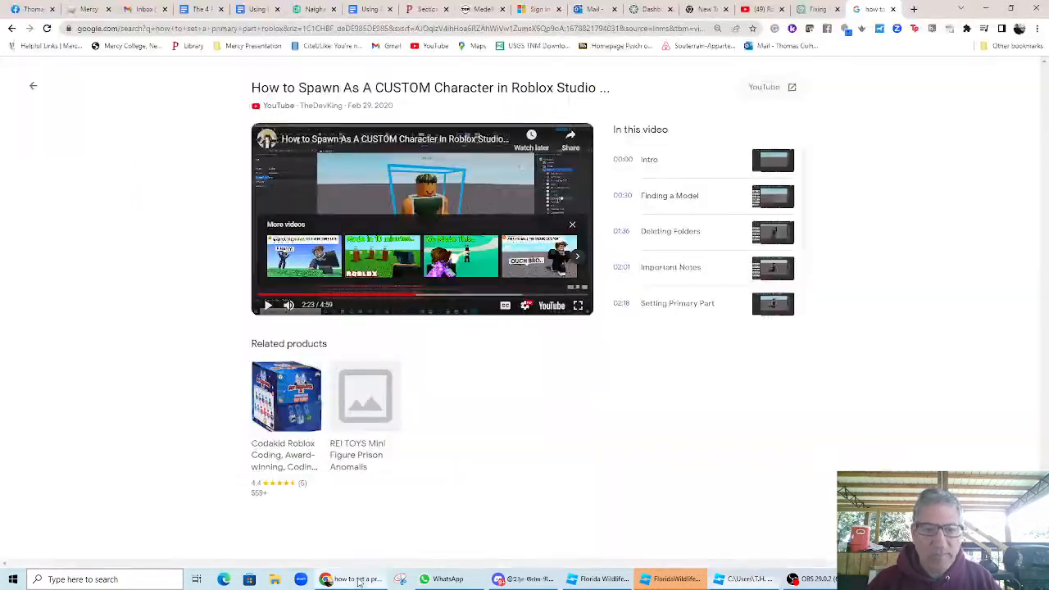
pyautogui.click(773, 10)
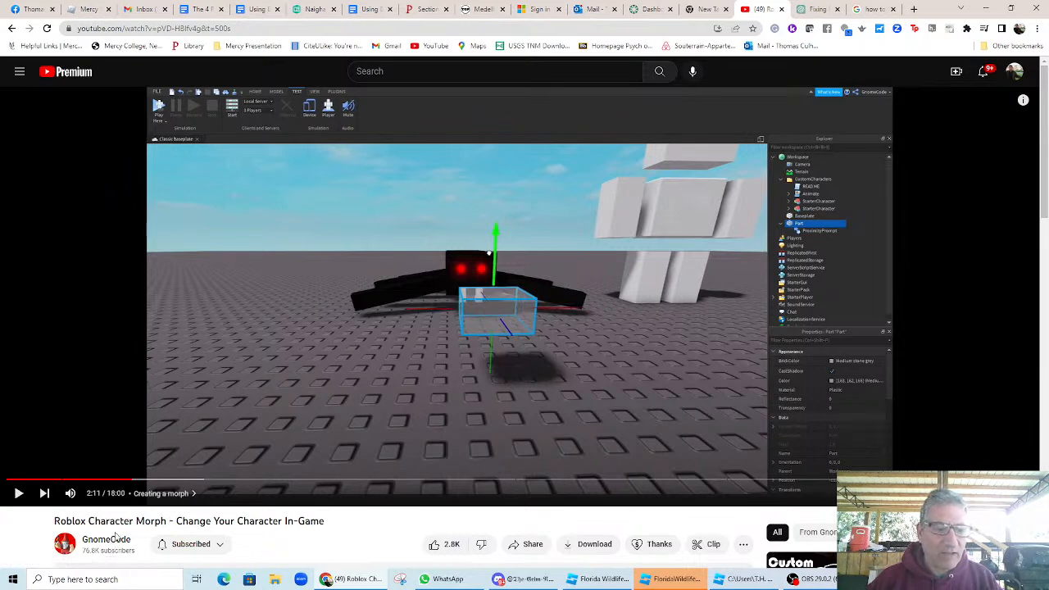
pyautogui.scroll(-3, 217, 515)
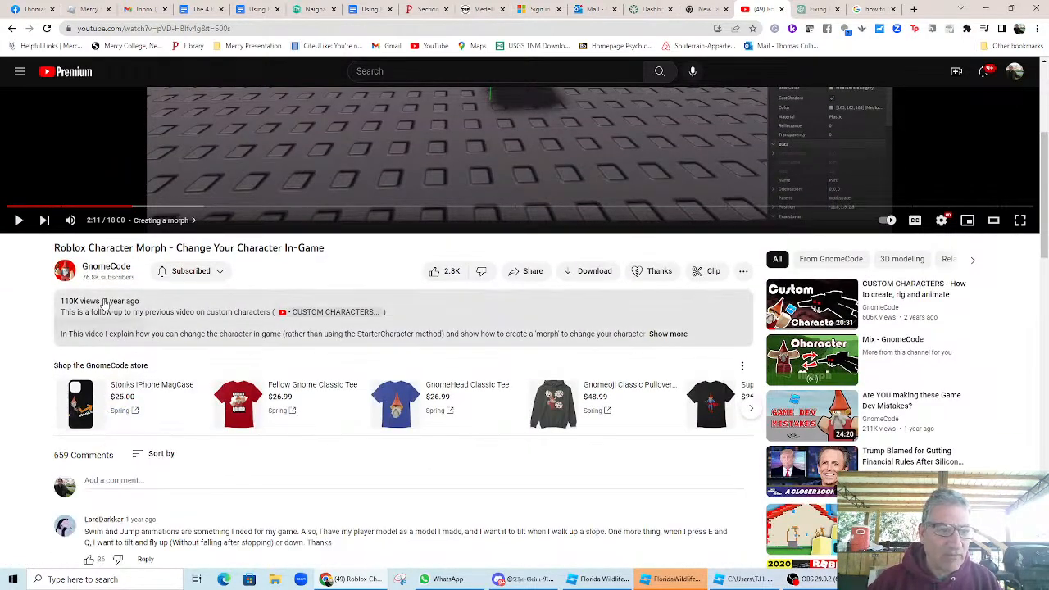
pyautogui.scroll(1, 156, 335)
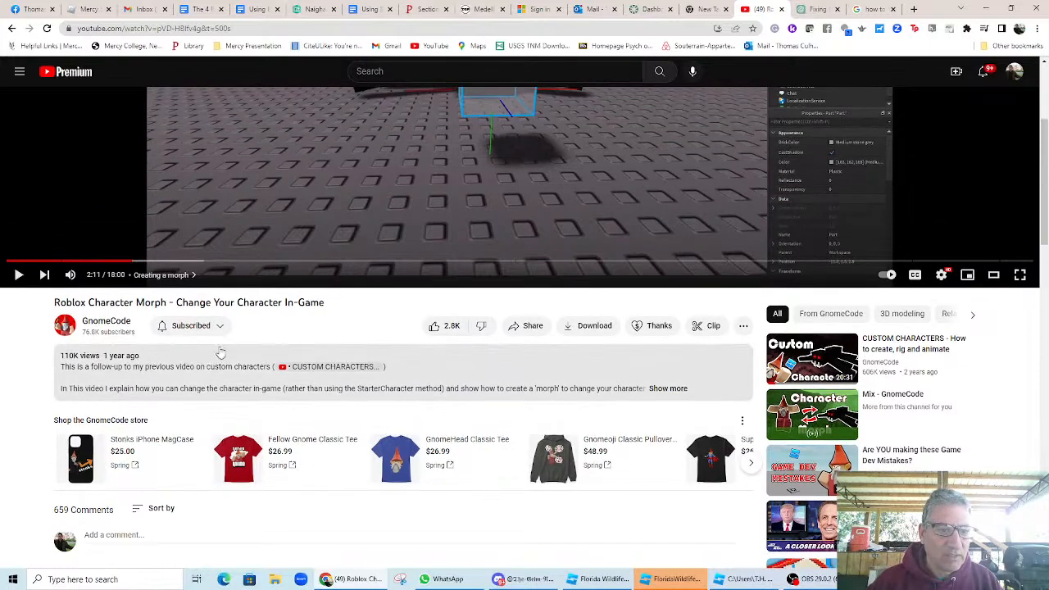
pyautogui.click(125, 330)
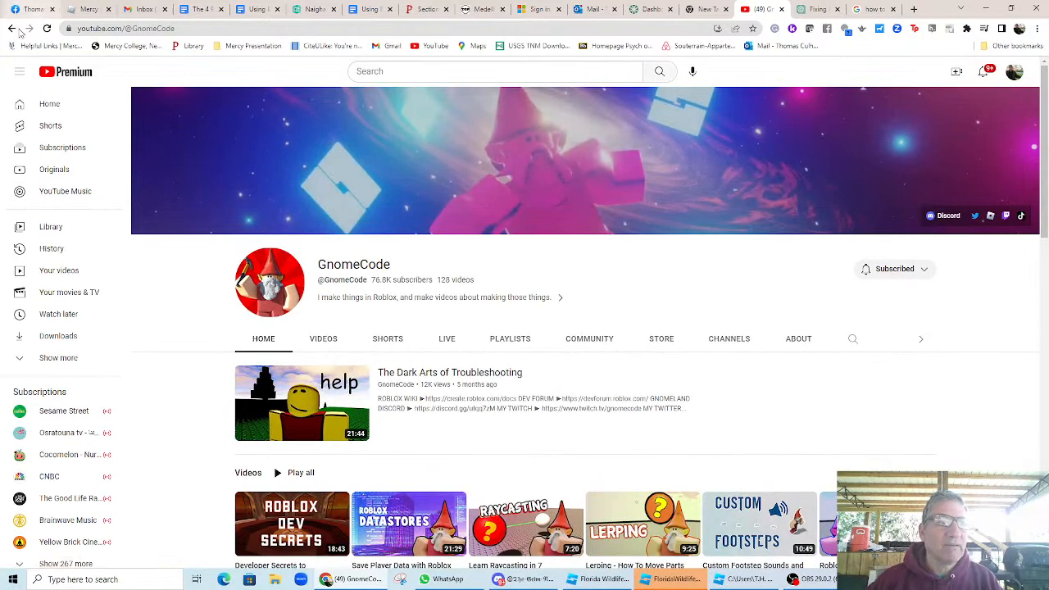
pyautogui.click(11, 27)
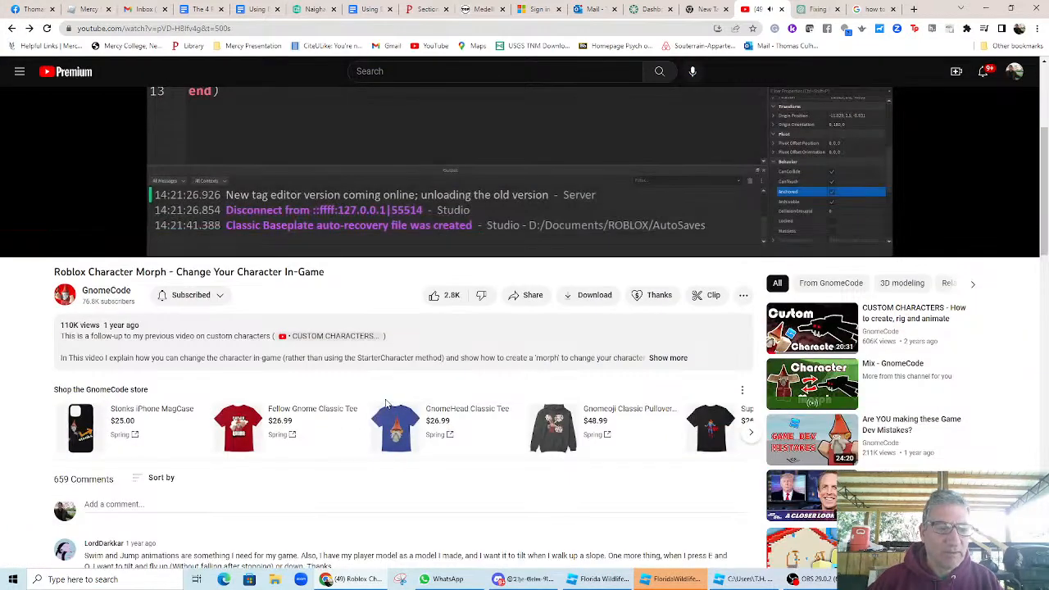
# - Pause the morph tutorial and expand its description to review the free model link, timestamps and related videos
pyautogui.moveTo(20, 245)
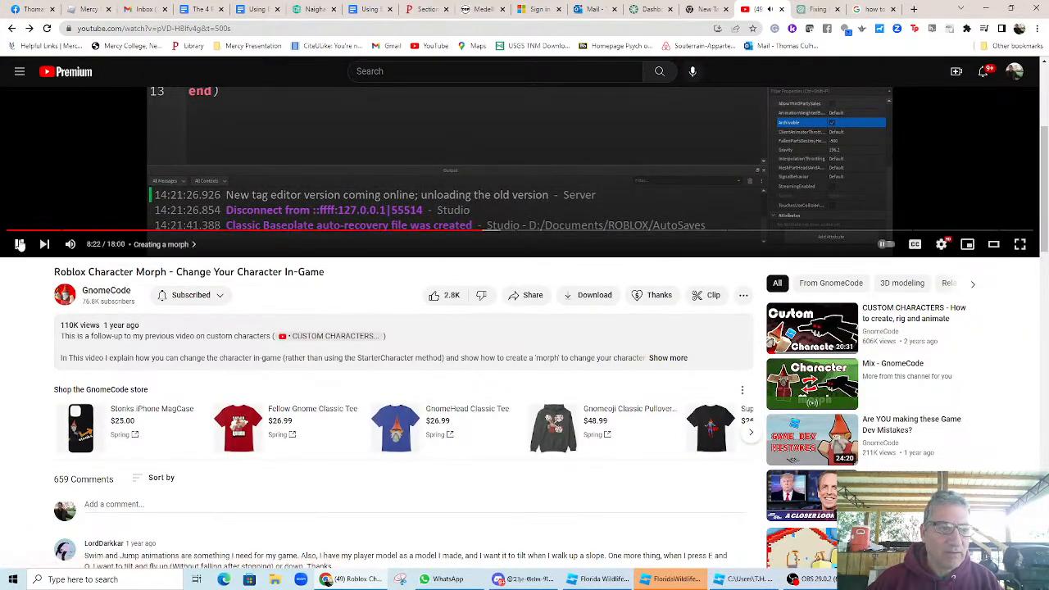
pyautogui.scroll(-2, 230, 417)
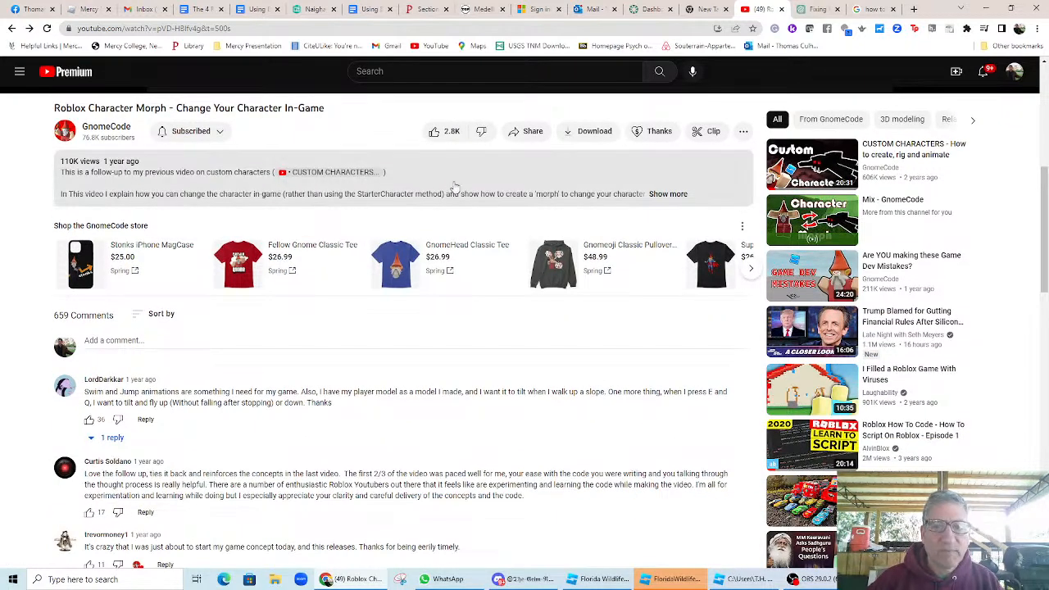
pyautogui.click(660, 199)
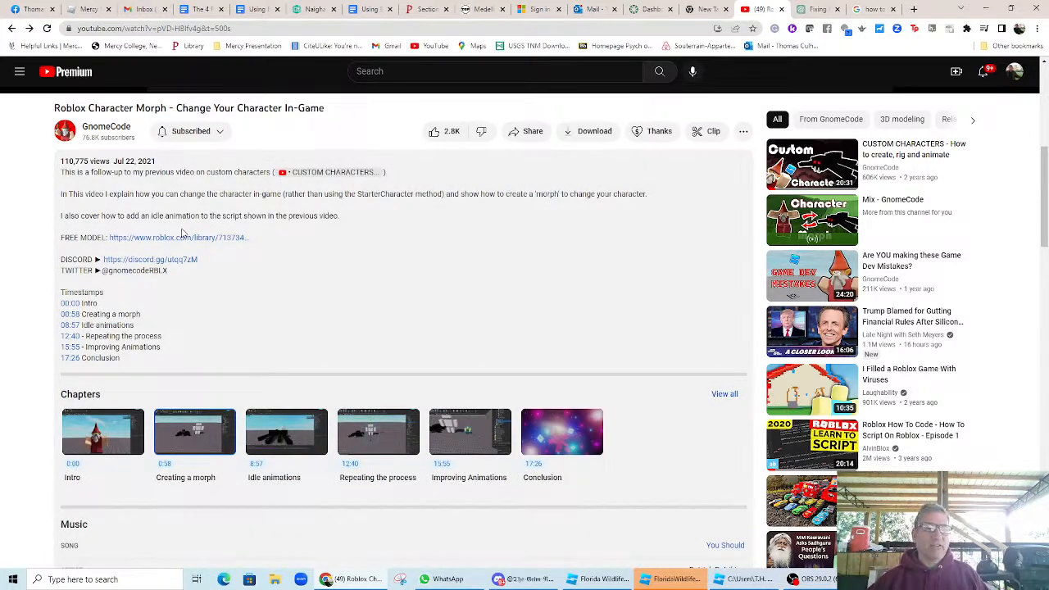
pyautogui.scroll(1, 220, 276)
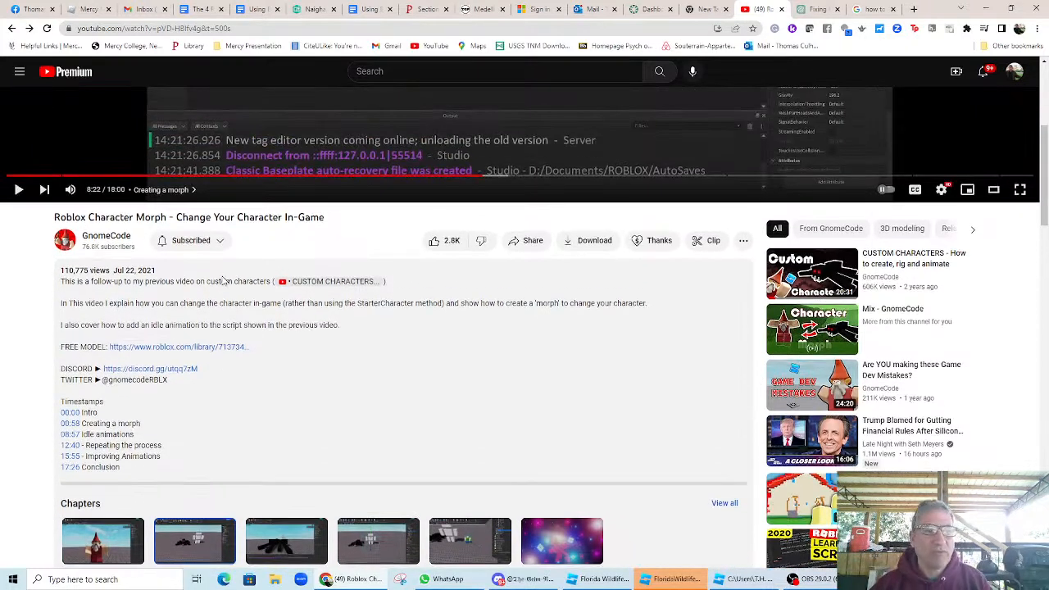
pyautogui.scroll(-1, 229, 281)
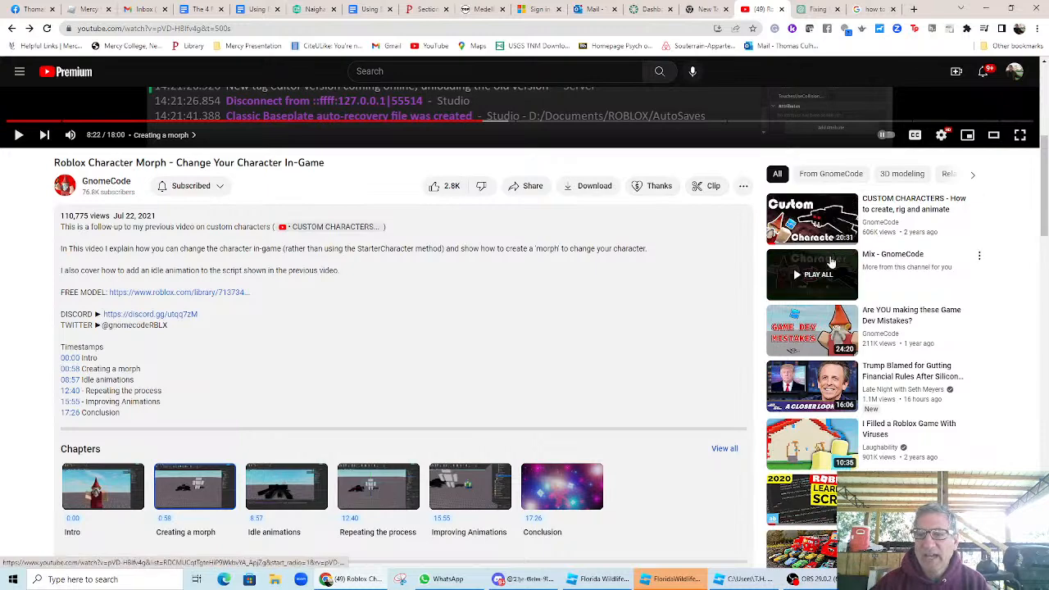
pyautogui.scroll(-1, 574, 336)
pyautogui.scroll(2, 580, 342)
pyautogui.scroll(1, 581, 342)
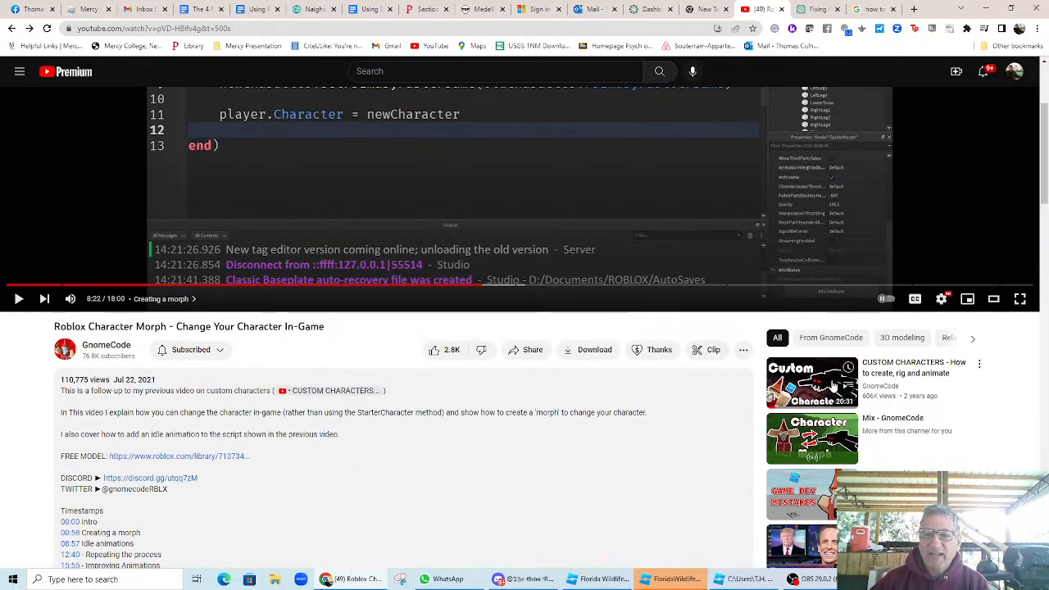
pyautogui.scroll(-1, 577, 472)
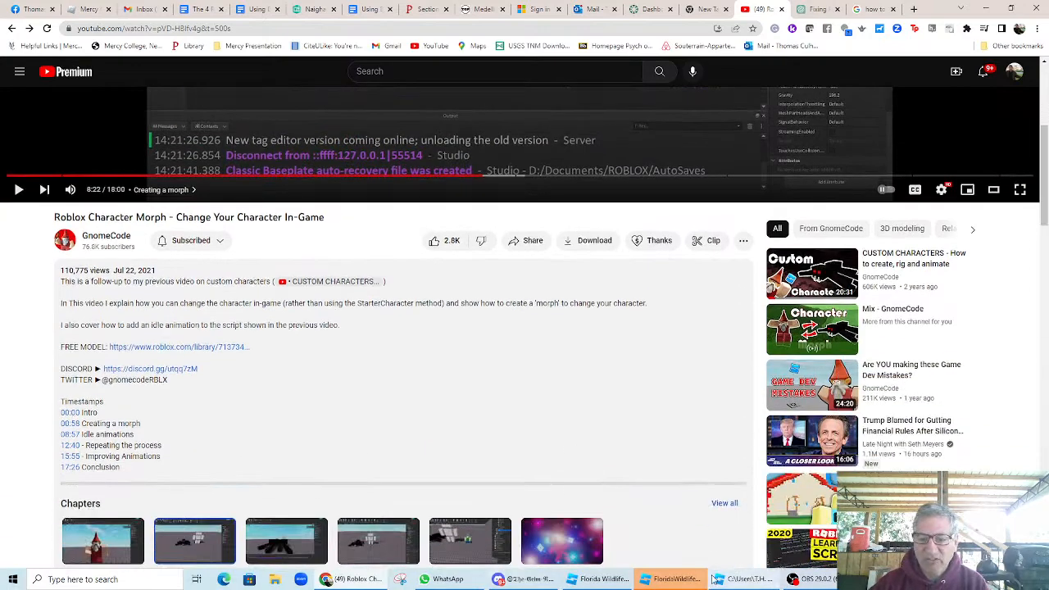
# - Switch back to Roblox Studio and examine the Explorer hierarchy around the spider morph and the selected panther model
pyautogui.click(746, 581)
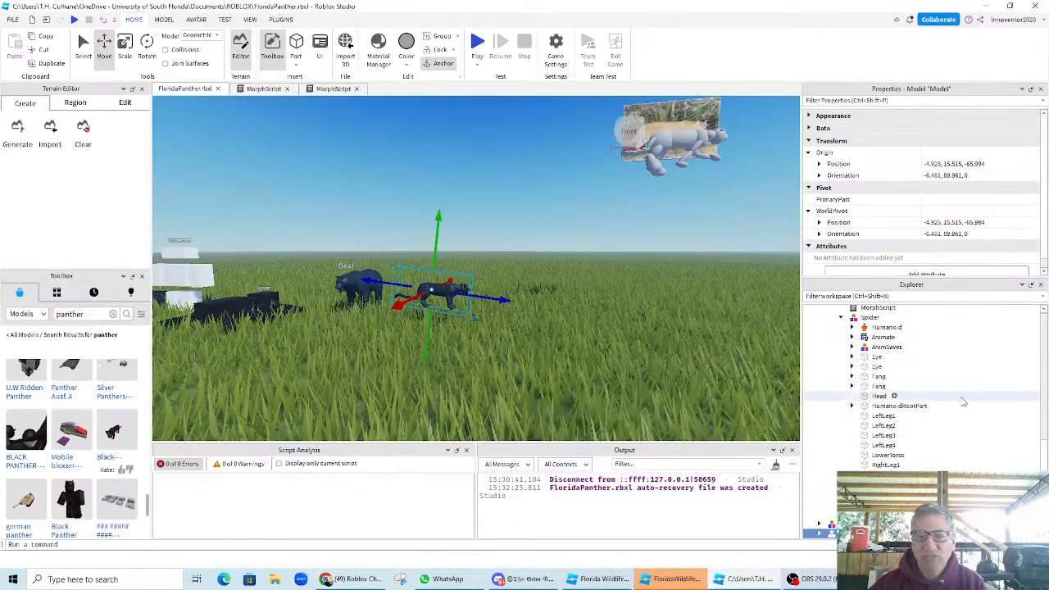
pyautogui.scroll(3, 963, 424)
pyautogui.scroll(-2, 963, 424)
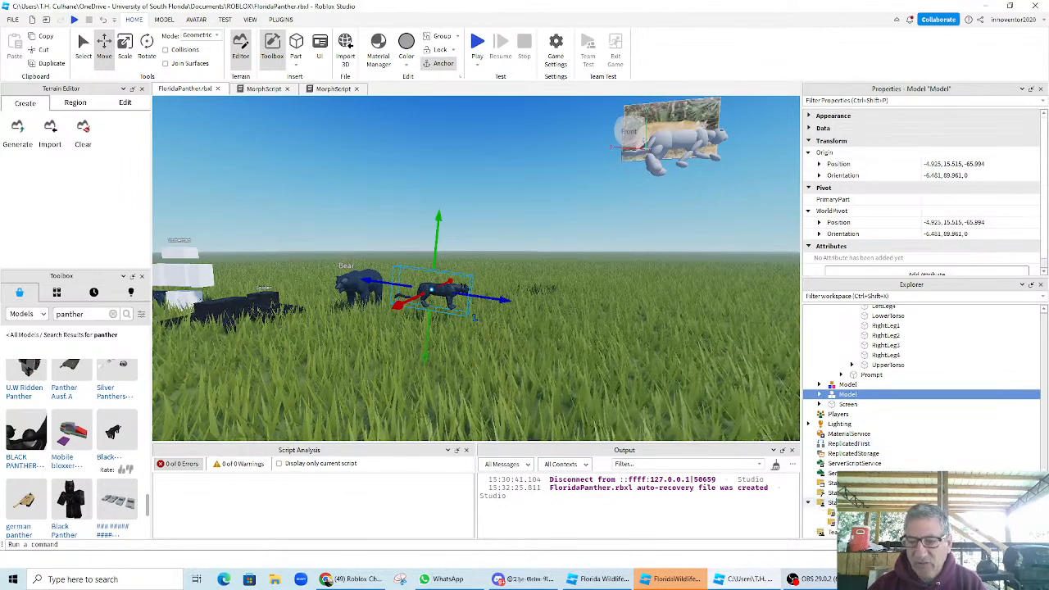
pyautogui.scroll(-1, 808, 501)
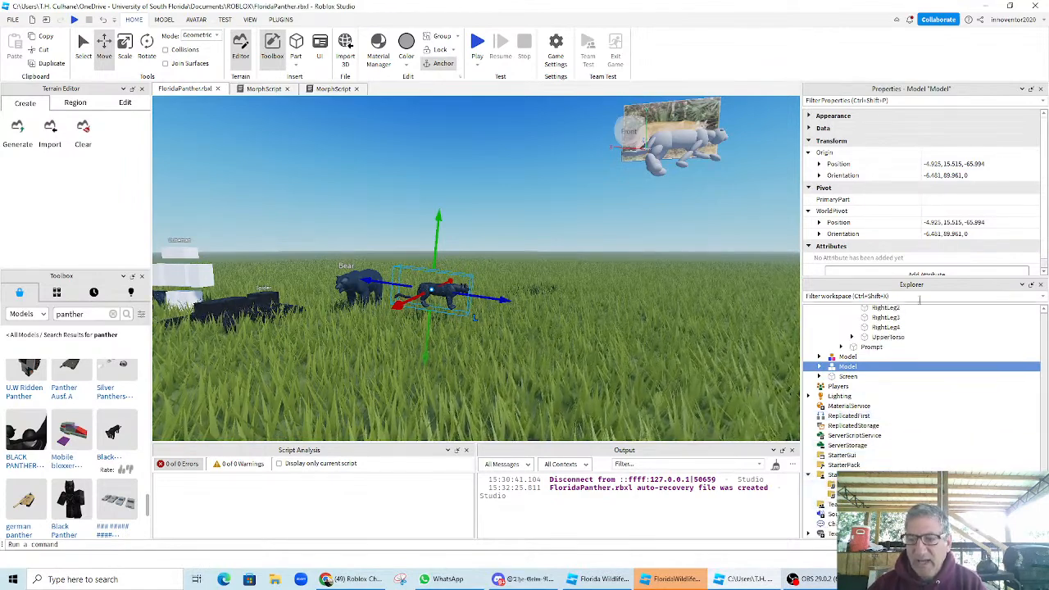
pyautogui.scroll(6, 923, 325)
pyautogui.scroll(-6, 911, 344)
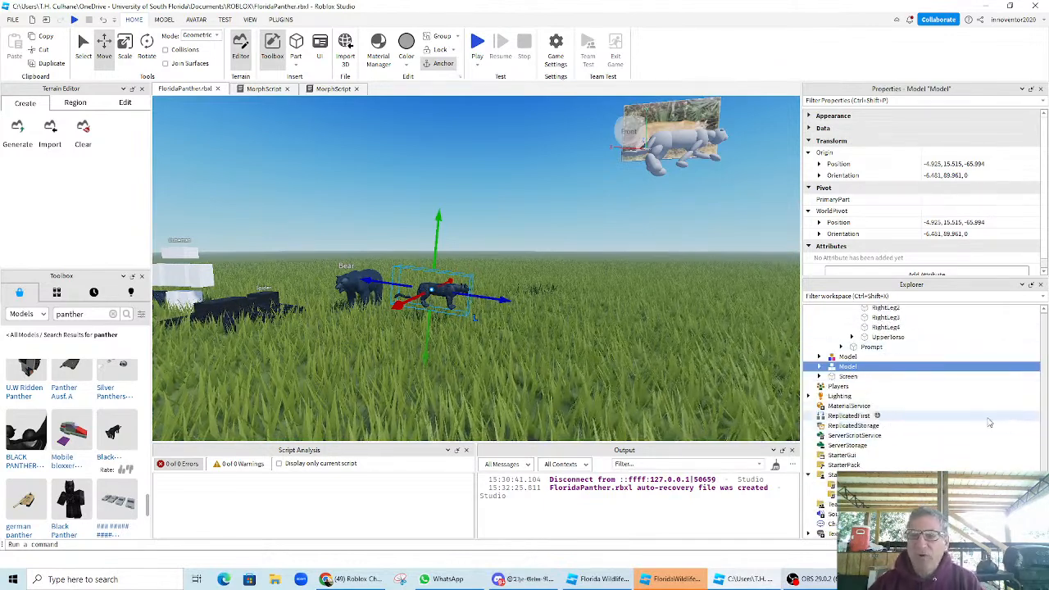
pyautogui.scroll(2, 938, 396)
pyautogui.scroll(2, 937, 397)
pyautogui.scroll(-3, 937, 396)
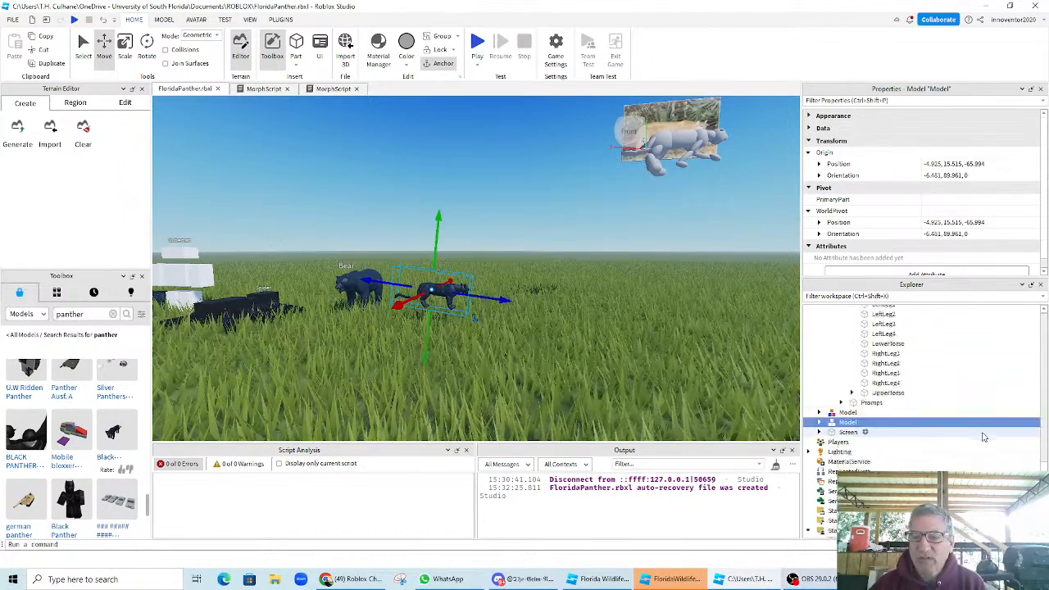
# - Group the Panther2 model and all its body parts inside Panther2Folder into a model named PantherMorph
pyautogui.scroll(4, 937, 464)
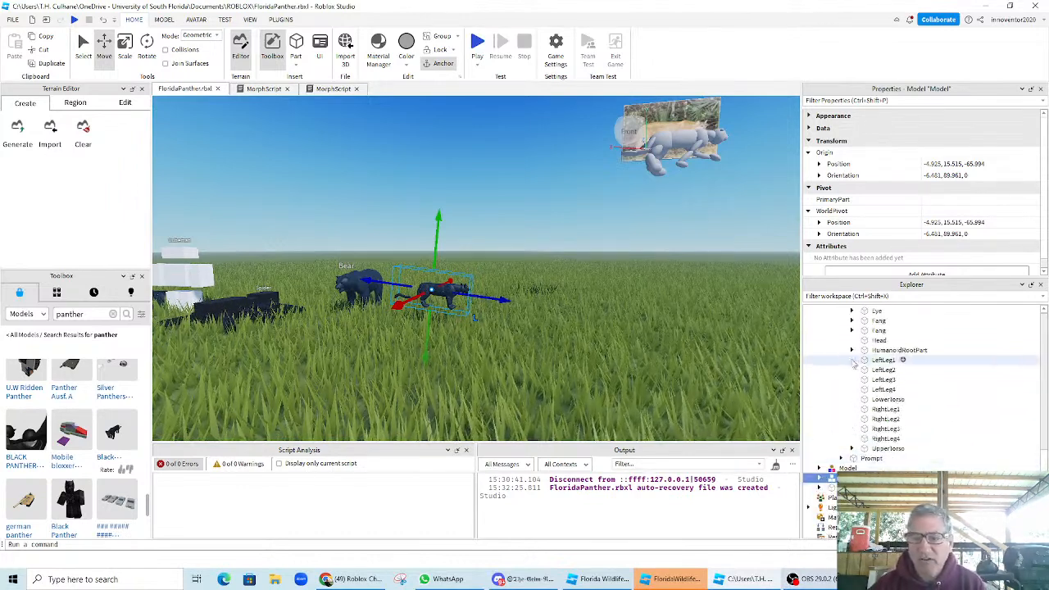
pyautogui.scroll(4, 890, 357)
pyautogui.scroll(10, 891, 357)
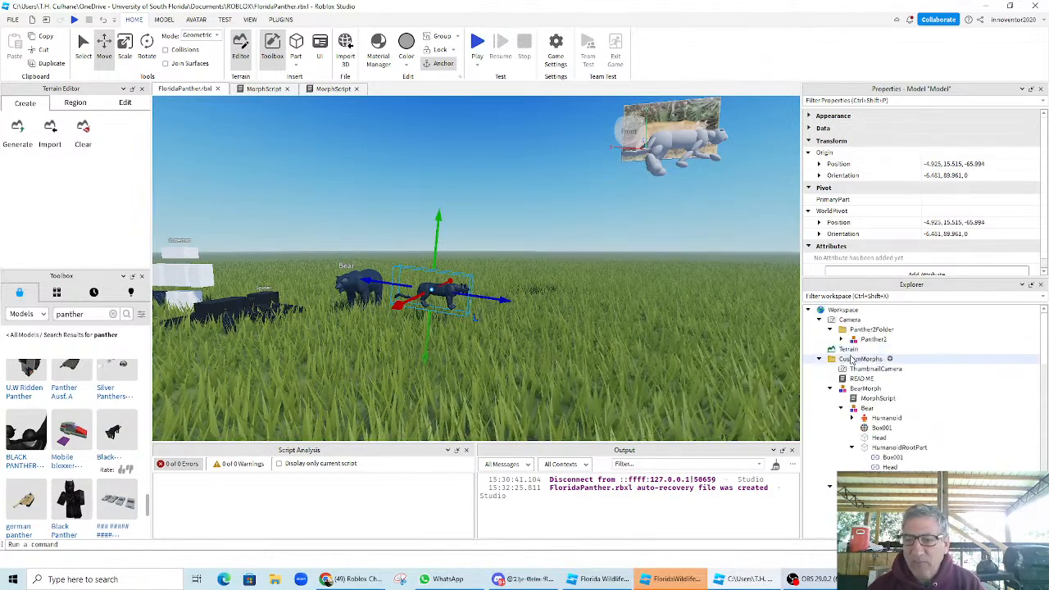
pyautogui.click(856, 360)
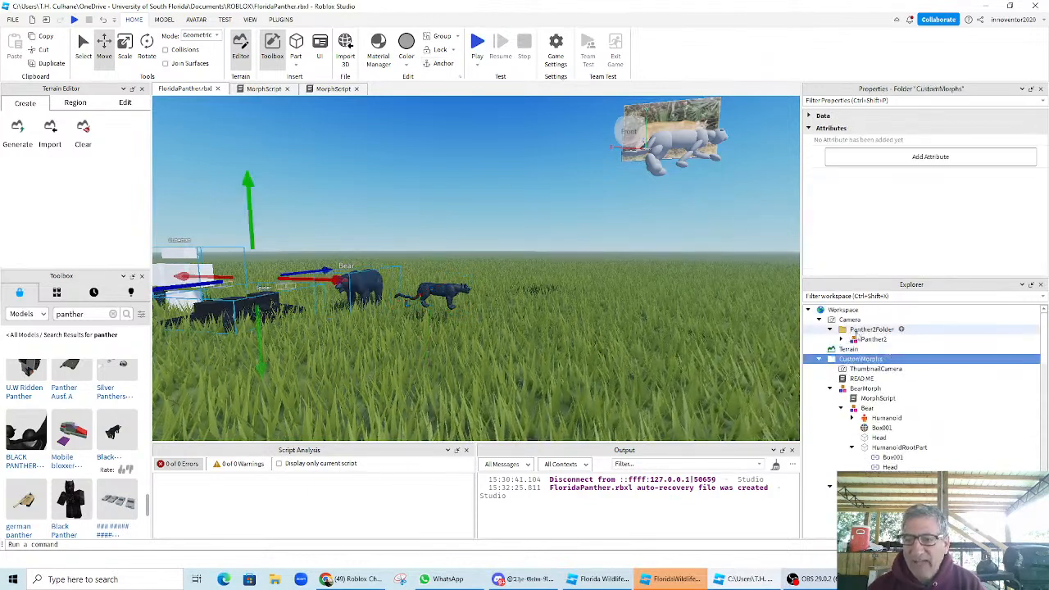
pyautogui.doubleClick(863, 331)
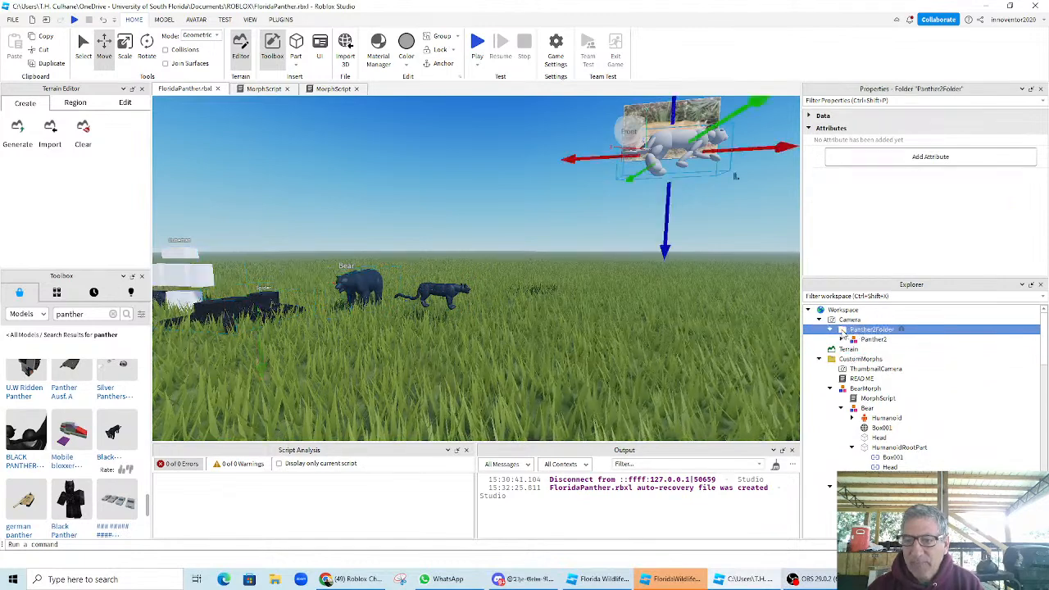
pyautogui.doubleClick(871, 329)
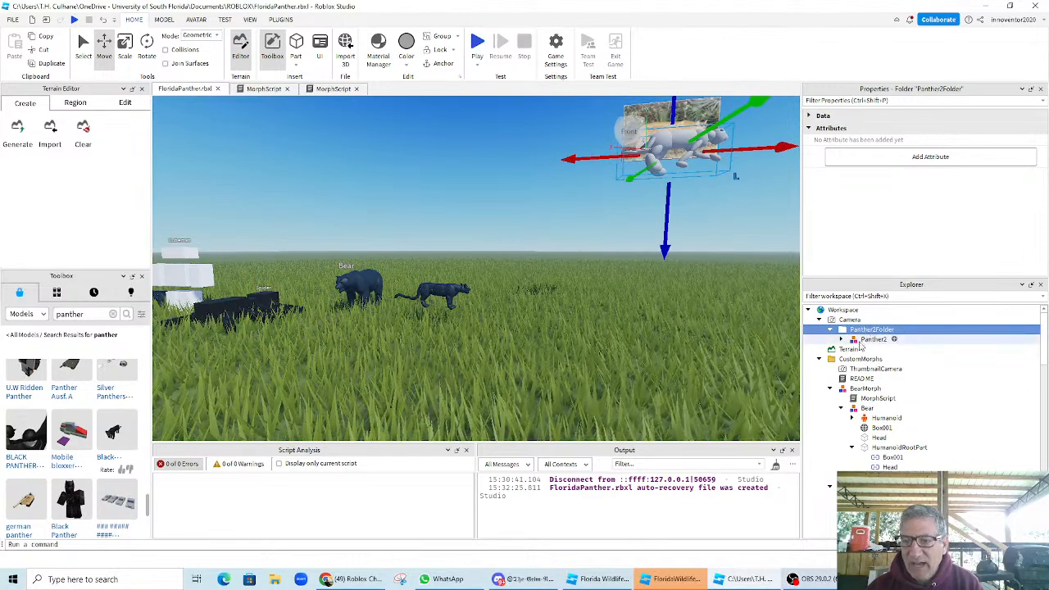
pyautogui.click(842, 339)
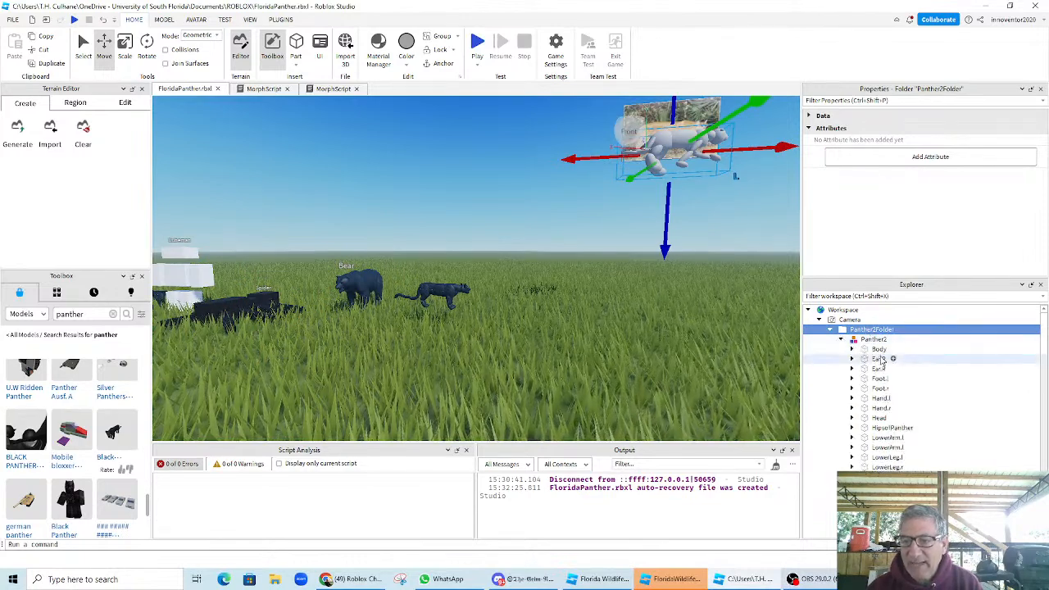
pyautogui.click(874, 342)
pyautogui.scroll(-3, 892, 360)
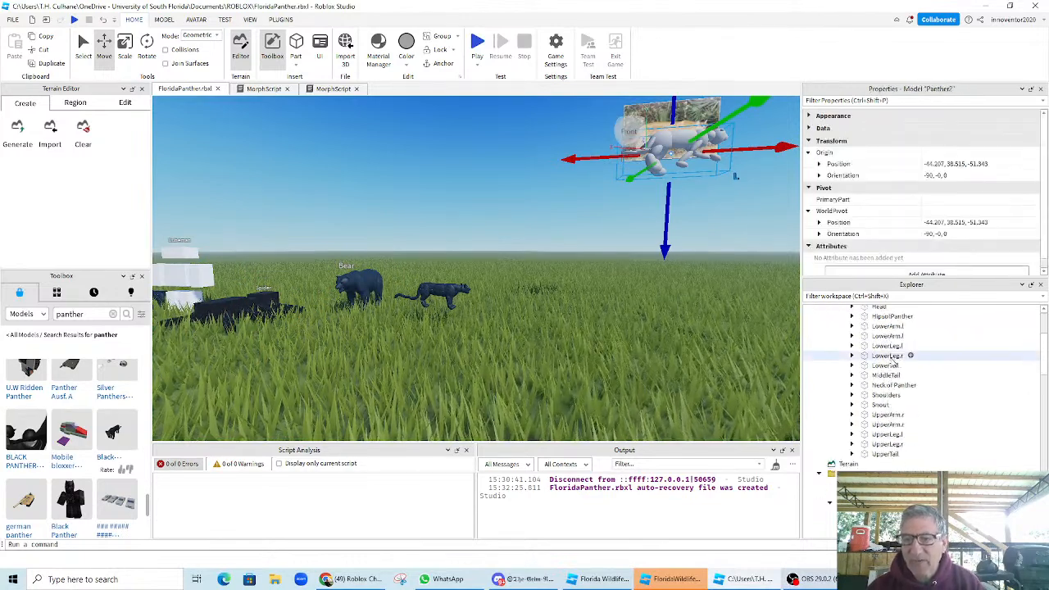
pyautogui.scroll(-1, 888, 385)
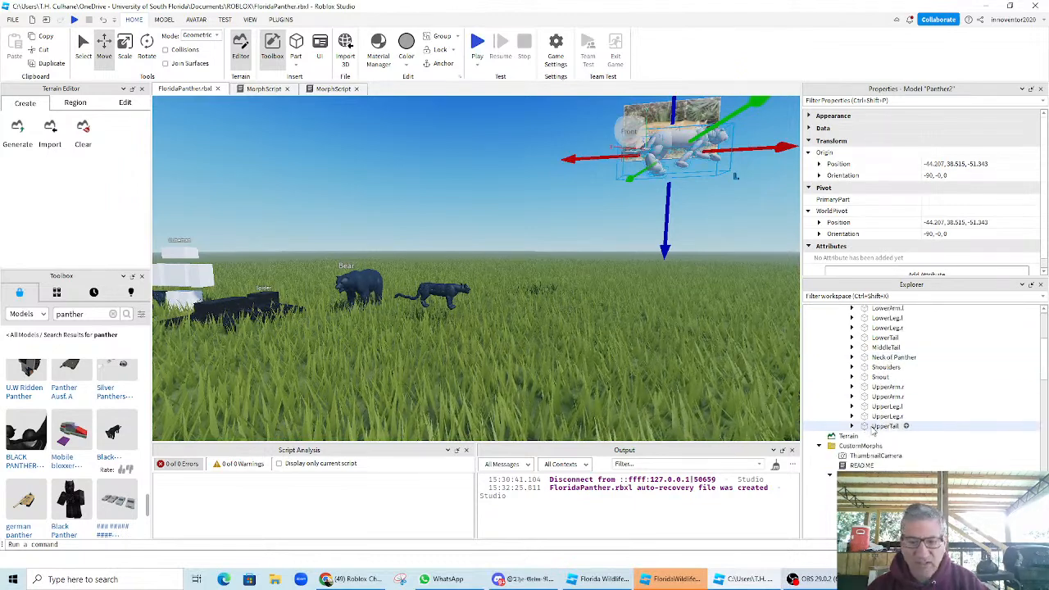
pyautogui.keyDown('shift'); pyautogui.click(874, 428); pyautogui.keyUp('shift')
pyautogui.scroll(5, 896, 394)
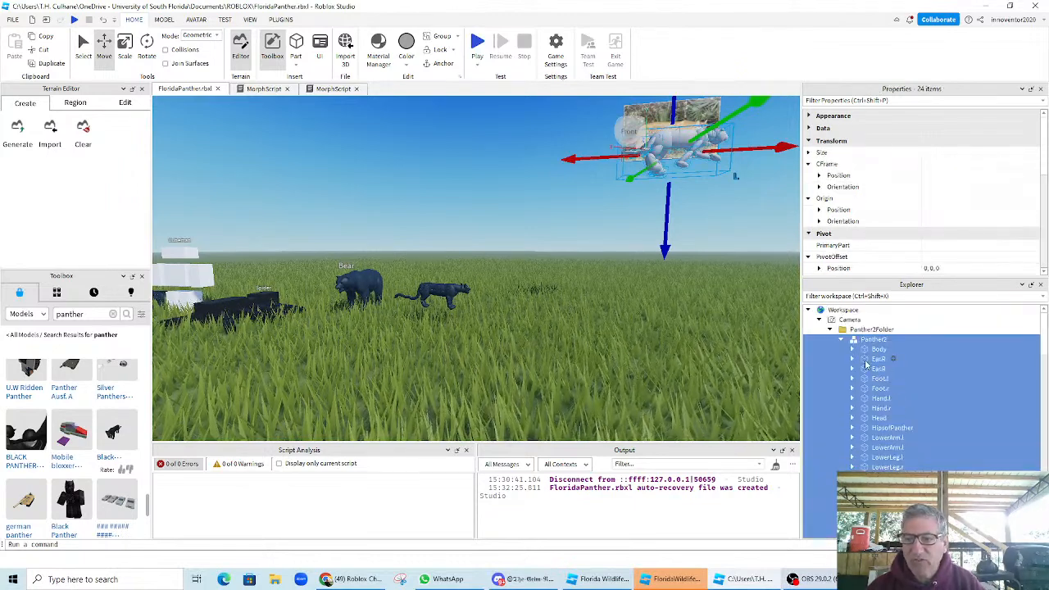
pyautogui.rightClick(866, 364)
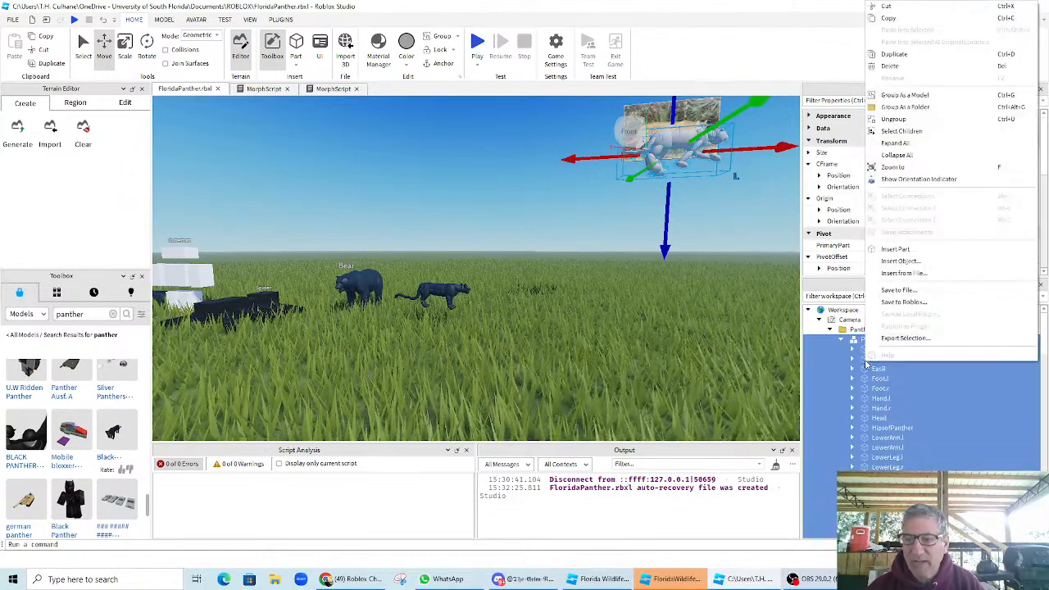
pyautogui.click(905, 95)
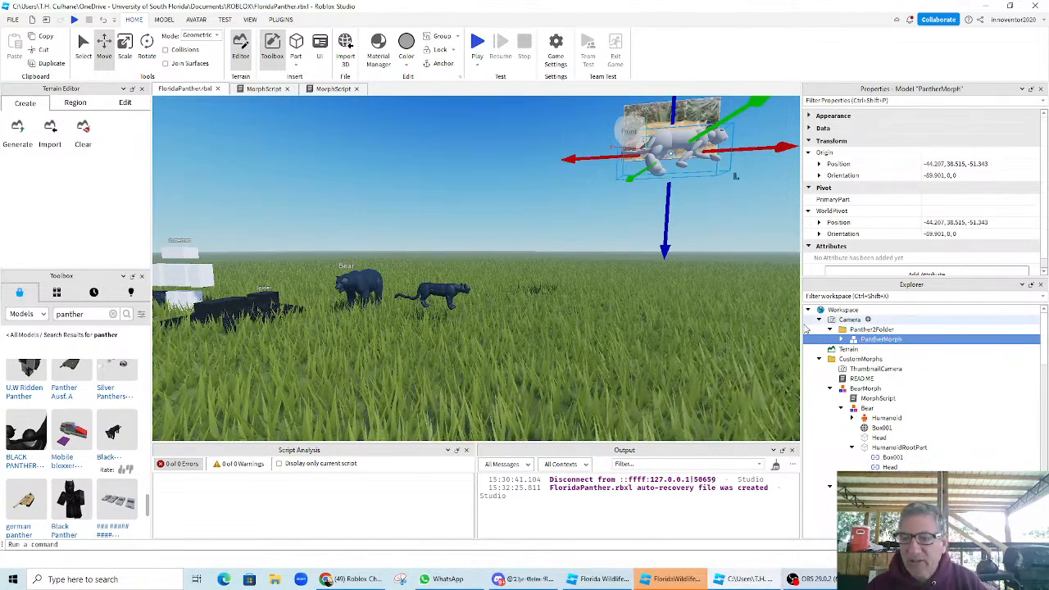
# - Move PantherMorph out of Panther2Folder directly into Workspace and delete the emptied folder
pyautogui.moveTo(849, 342); pyautogui.dragTo(842, 311)
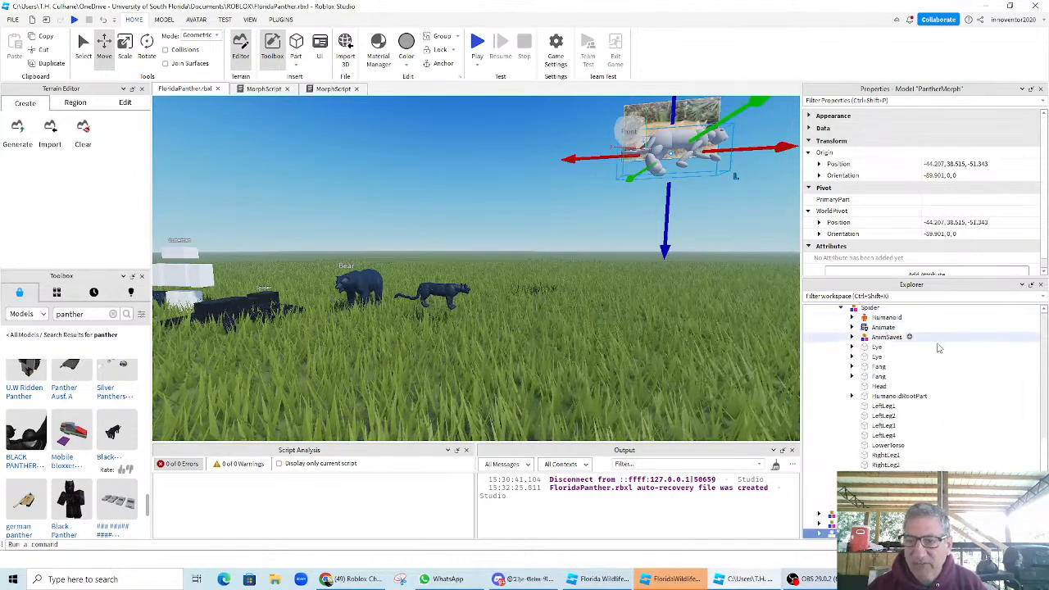
pyautogui.scroll(10, 984, 434)
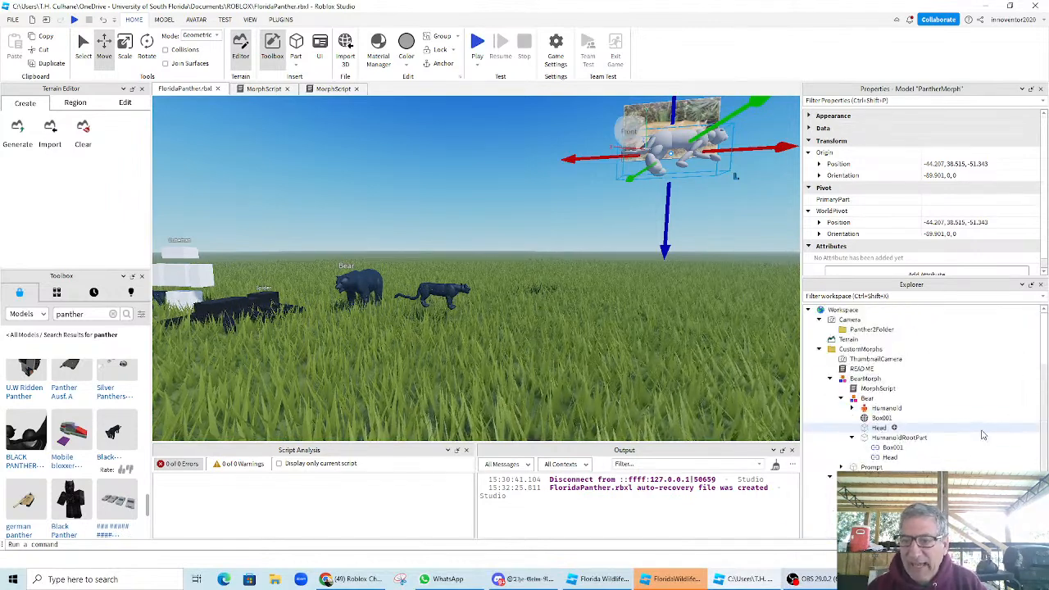
pyautogui.click(861, 330)
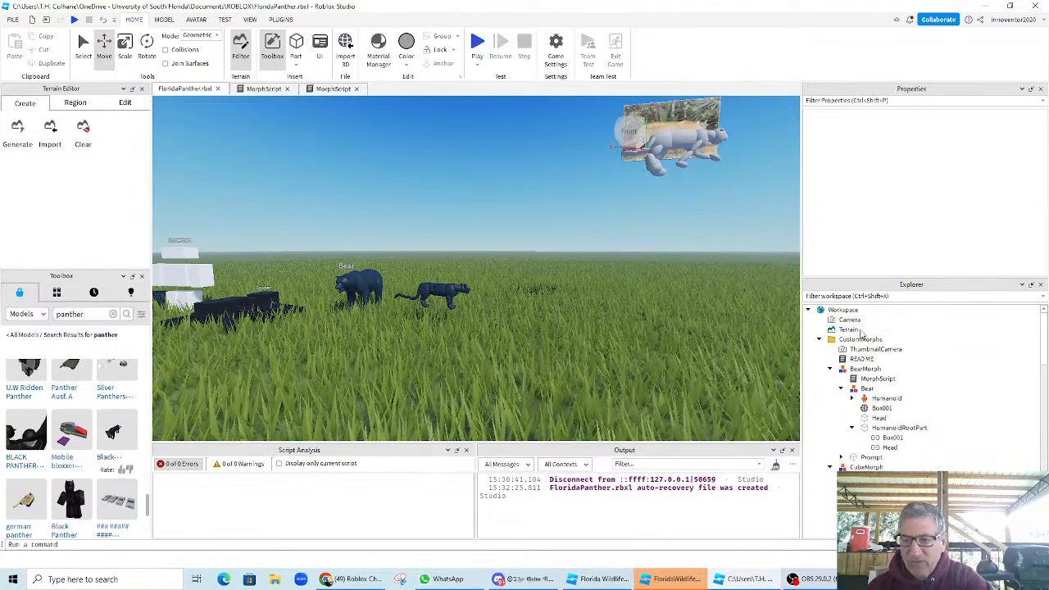
# - Collapse the SpiderMorph, NoobMorph, CubeMorph and BearMorph hierarchies inside the CustomMorphs folder
pyautogui.scroll(-8, 918, 410)
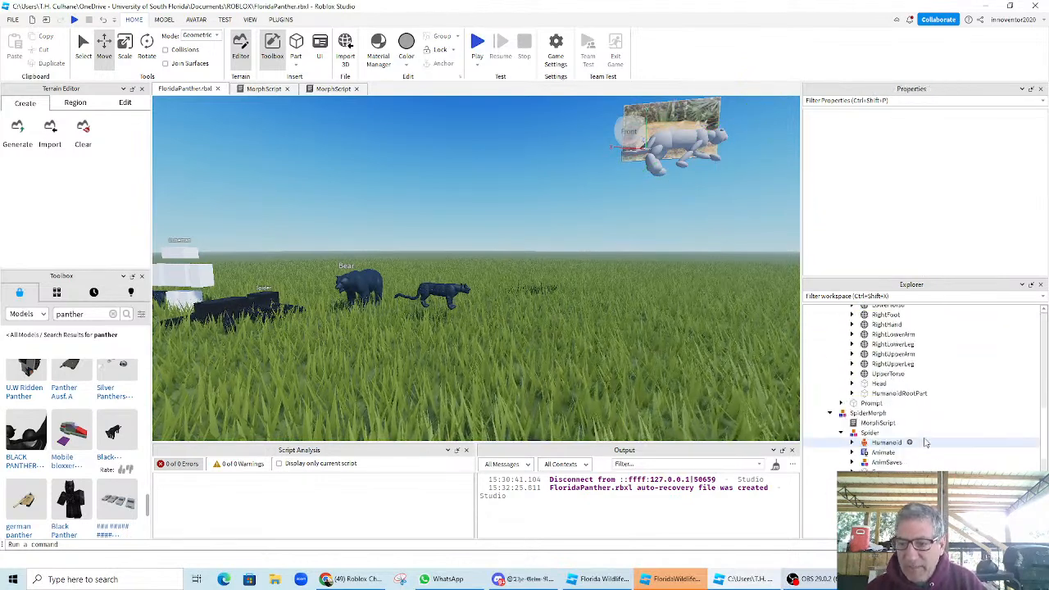
pyautogui.scroll(-5, 926, 442)
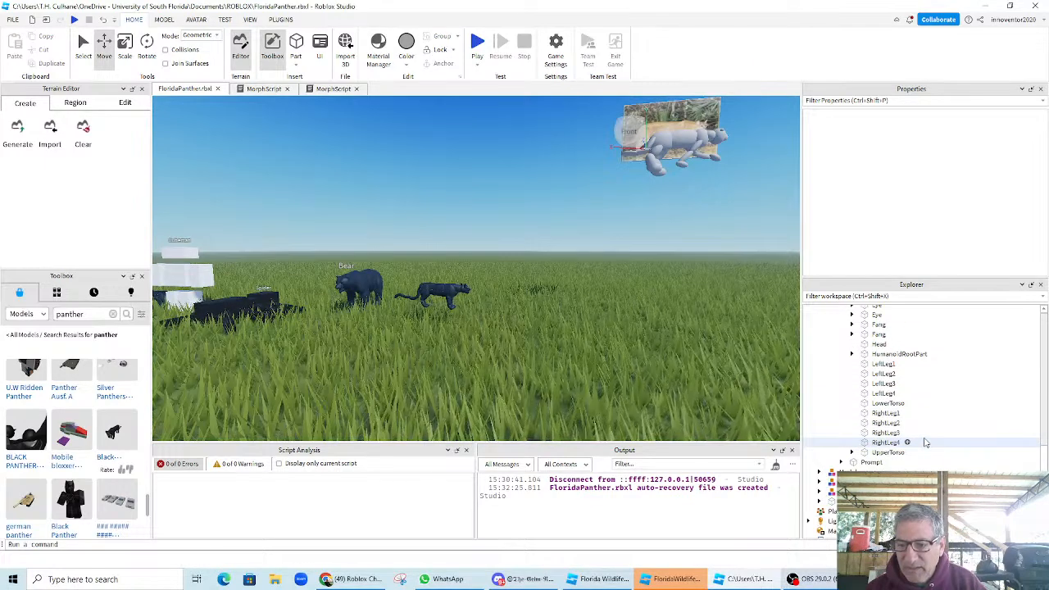
pyautogui.scroll(-1, 926, 443)
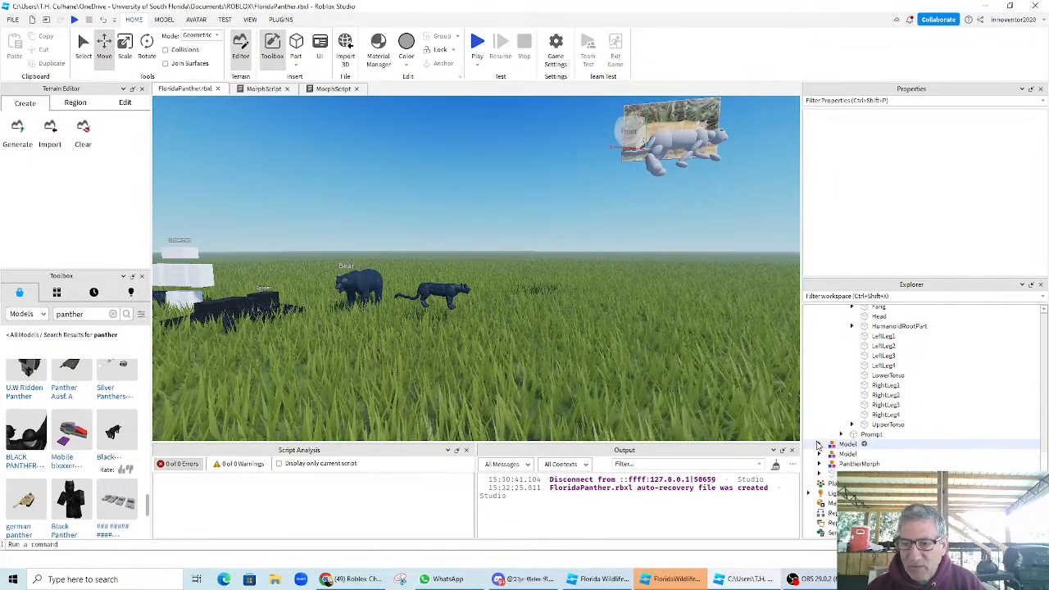
pyautogui.click(818, 445)
pyautogui.scroll(-5, 882, 442)
pyautogui.scroll(1, 885, 419)
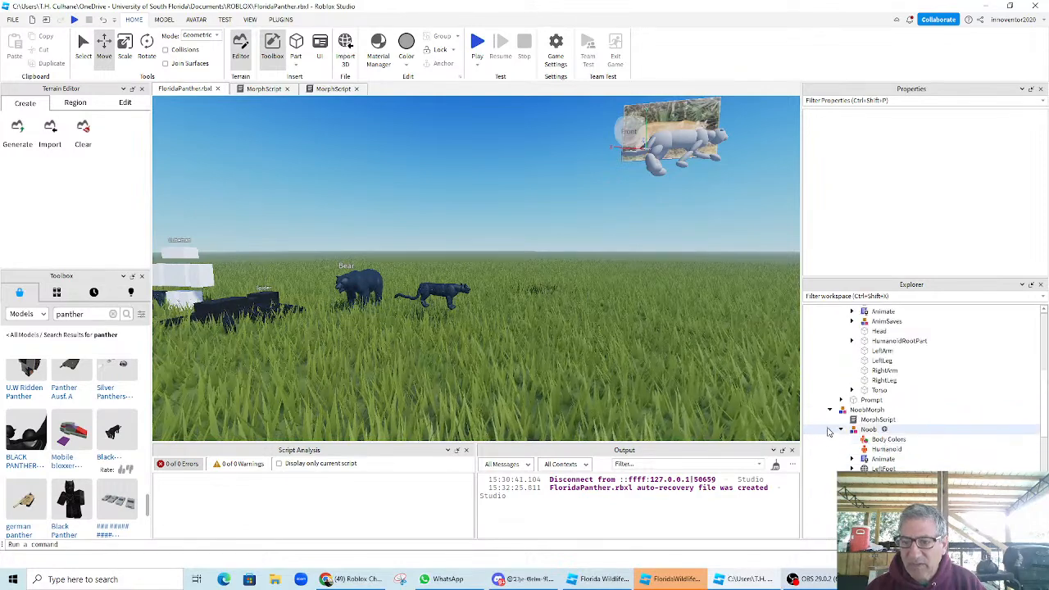
pyautogui.click(830, 411)
pyautogui.scroll(1, 868, 436)
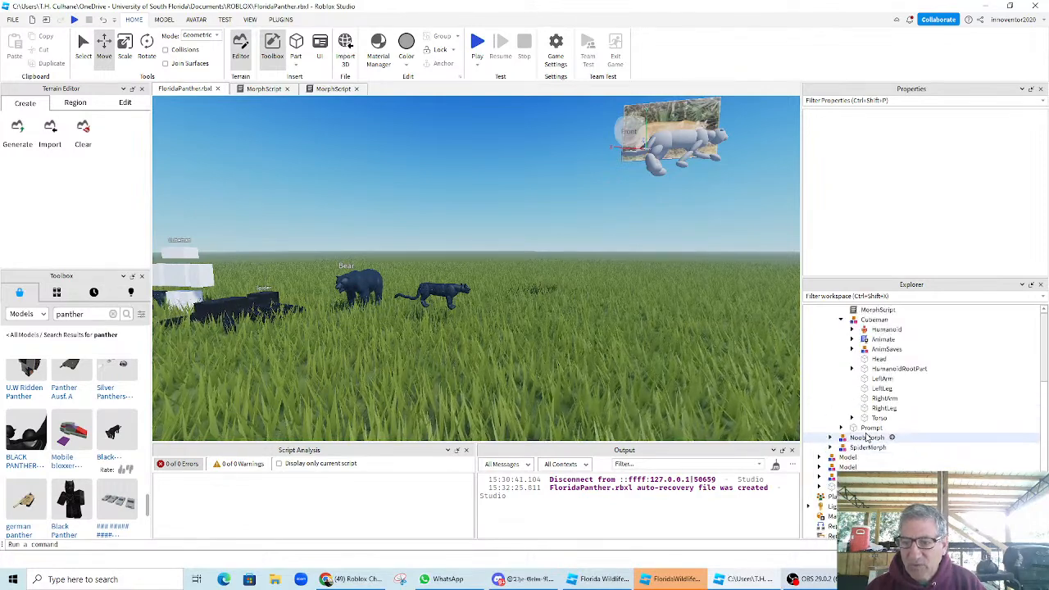
pyautogui.scroll(1, 868, 442)
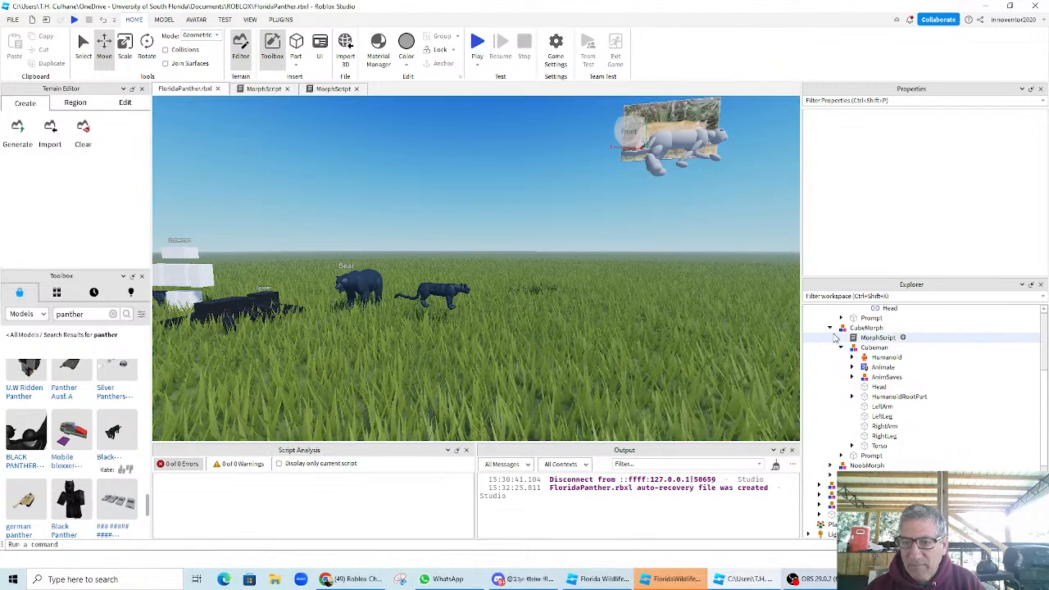
pyautogui.click(830, 328)
pyautogui.scroll(2, 844, 369)
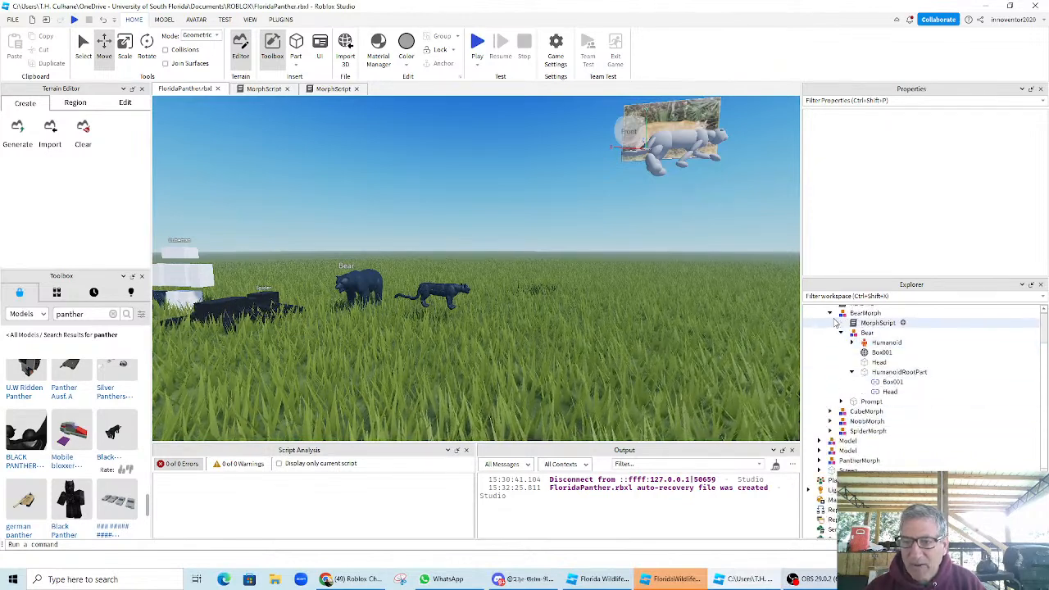
pyautogui.click(831, 317)
pyautogui.scroll(1, 845, 344)
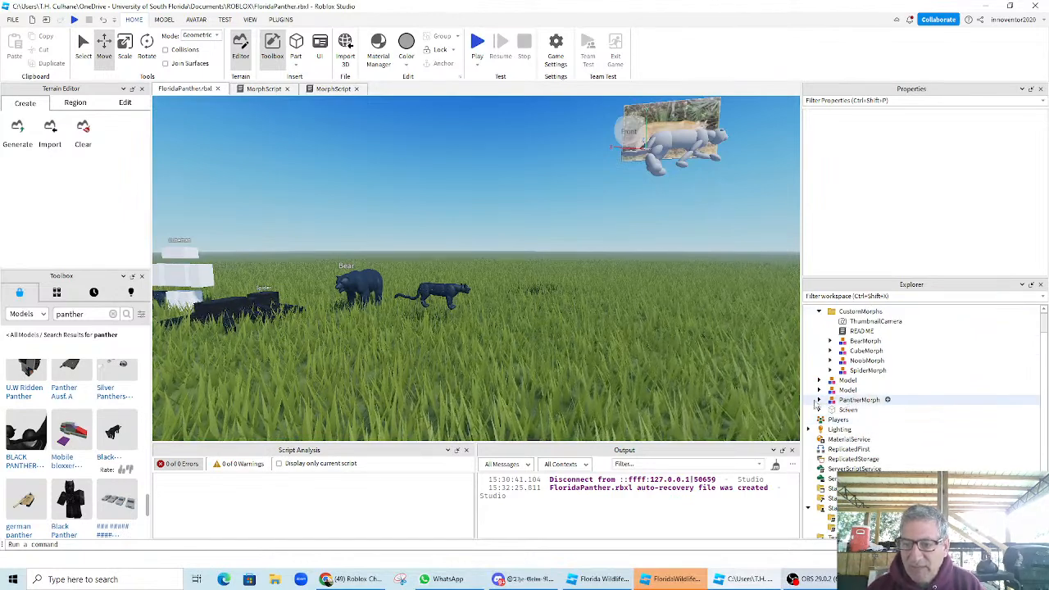
# - Check the contents of PantherMorph and focus the view on each of the two unnamed Model objects to identify them
pyautogui.click(820, 400)
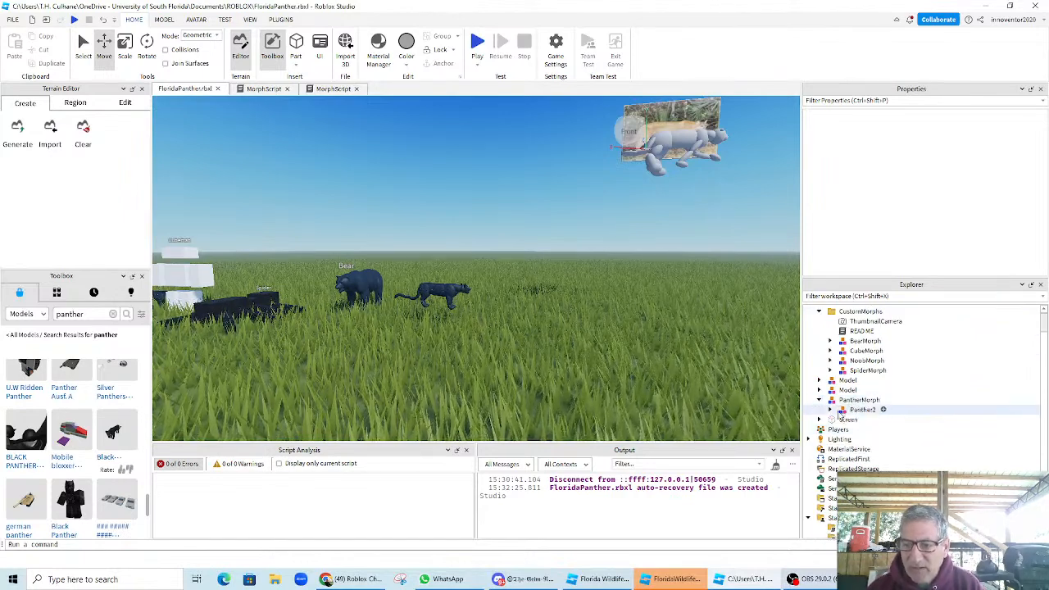
pyautogui.click(830, 410)
pyautogui.click(830, 410)
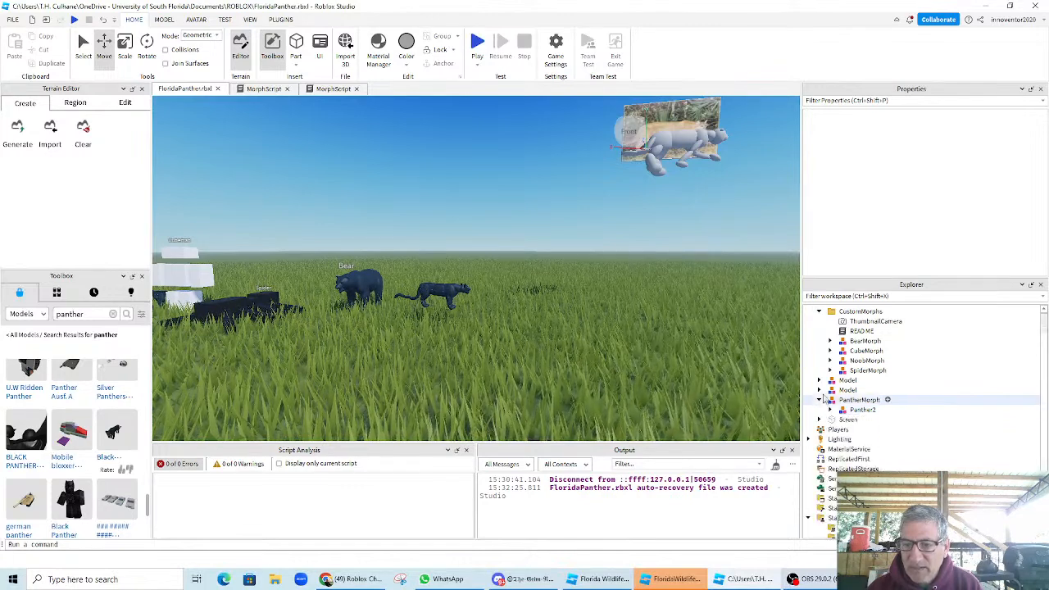
pyautogui.click(845, 381)
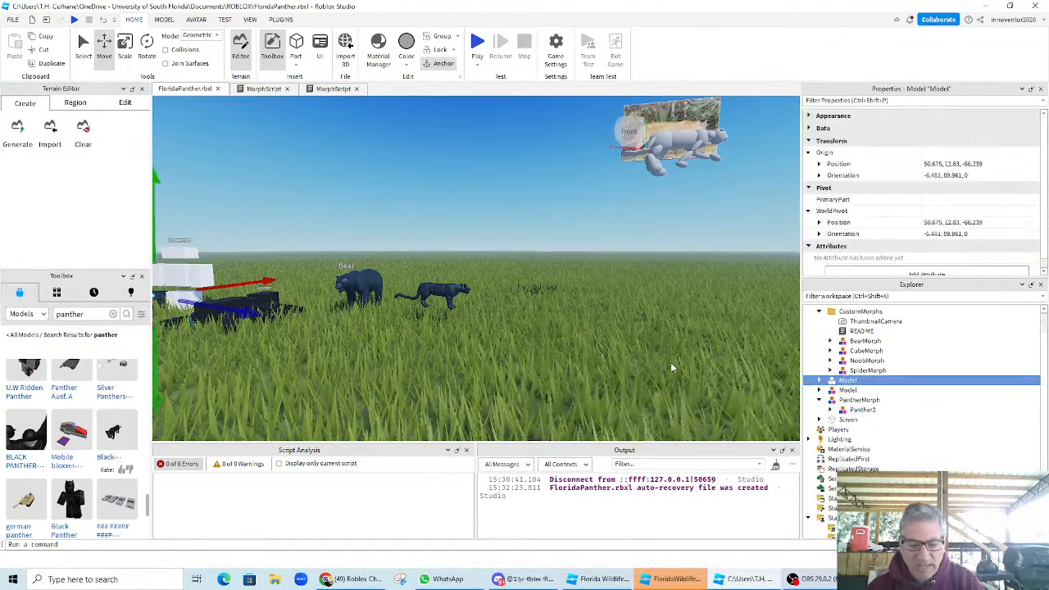
pyautogui.press('f')
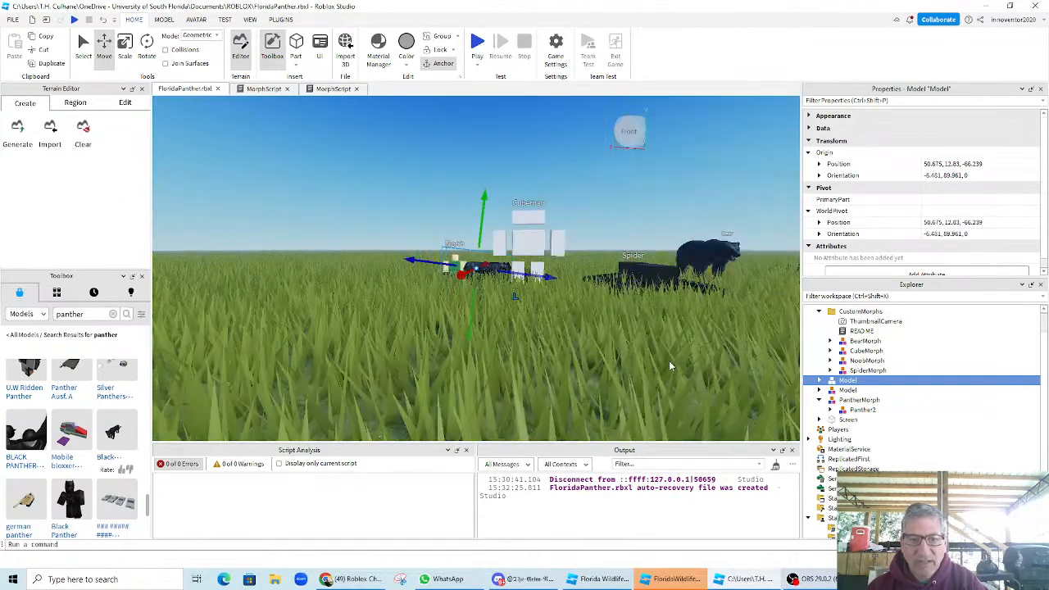
pyautogui.moveTo(663, 379); pyautogui.dragTo(668, 400, button='middle')
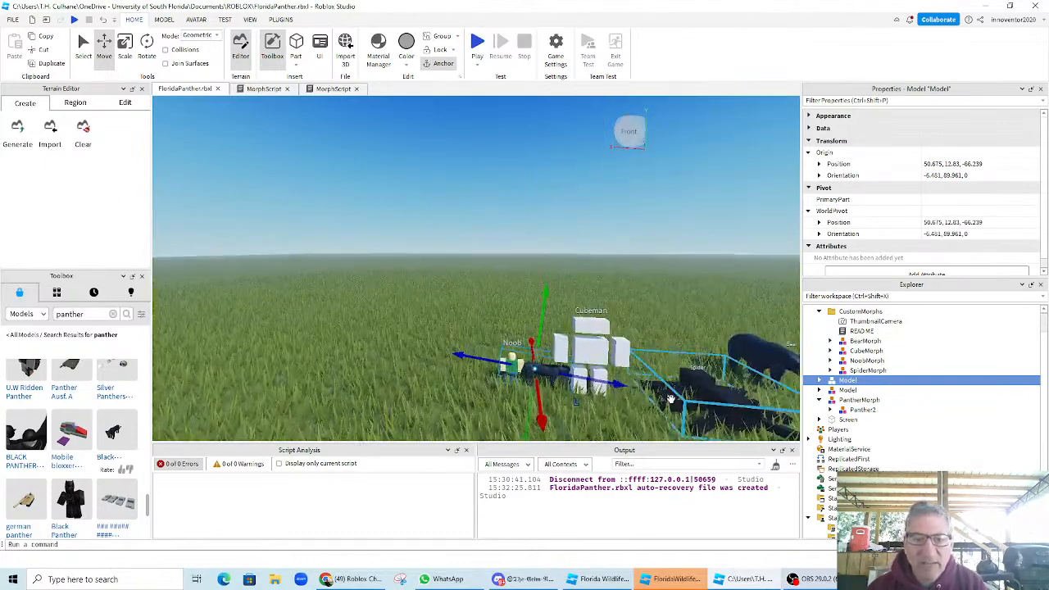
pyautogui.scroll(1, 668, 399)
pyautogui.scroll(-1, 668, 399)
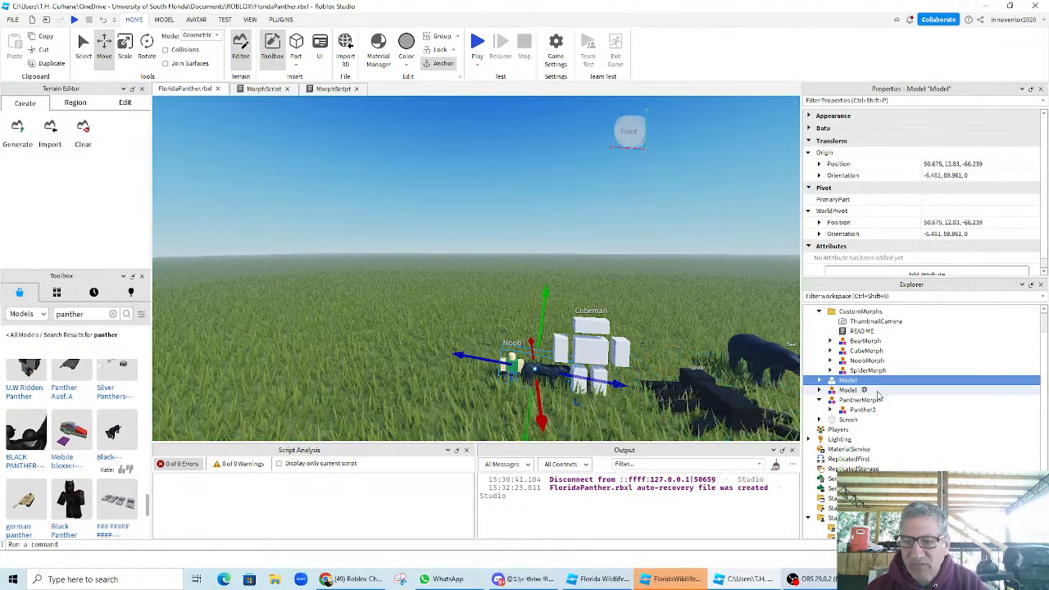
pyautogui.click(679, 399)
pyautogui.press('f')
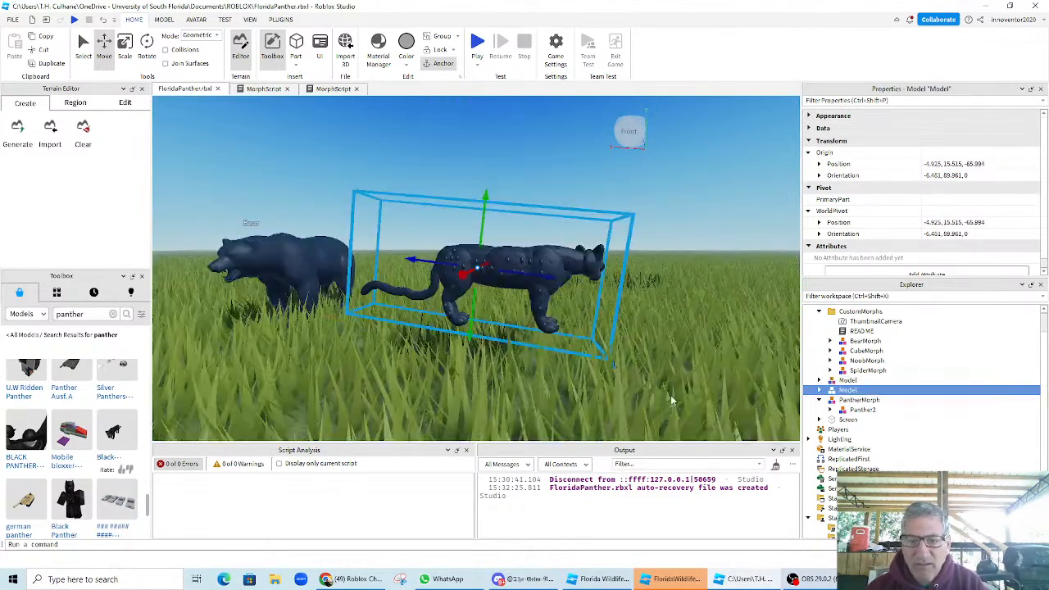
pyautogui.scroll(-5, 661, 372)
pyautogui.moveTo(647, 365); pyautogui.dragTo(680, 367, button='right')
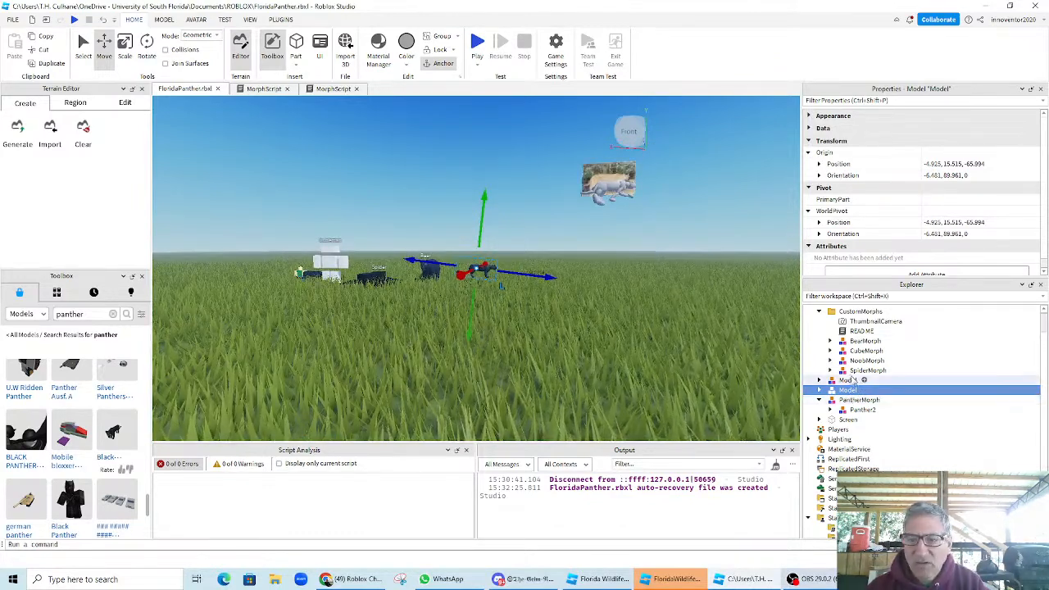
# - Delete both unnamed black panther models, the one beside Noob and the one beside the bear
pyautogui.click(844, 381)
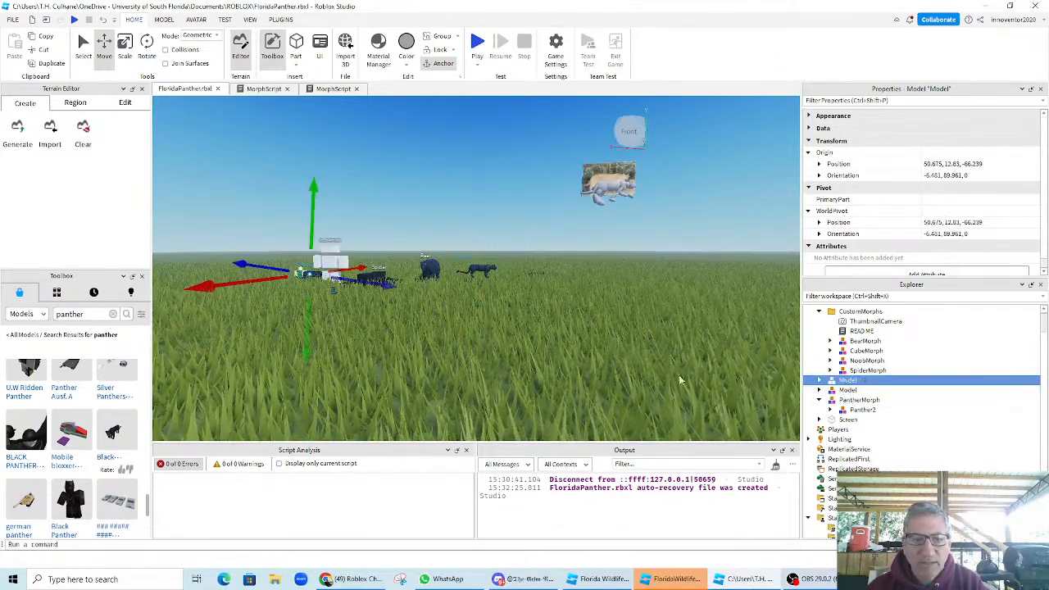
pyautogui.press('Delete')
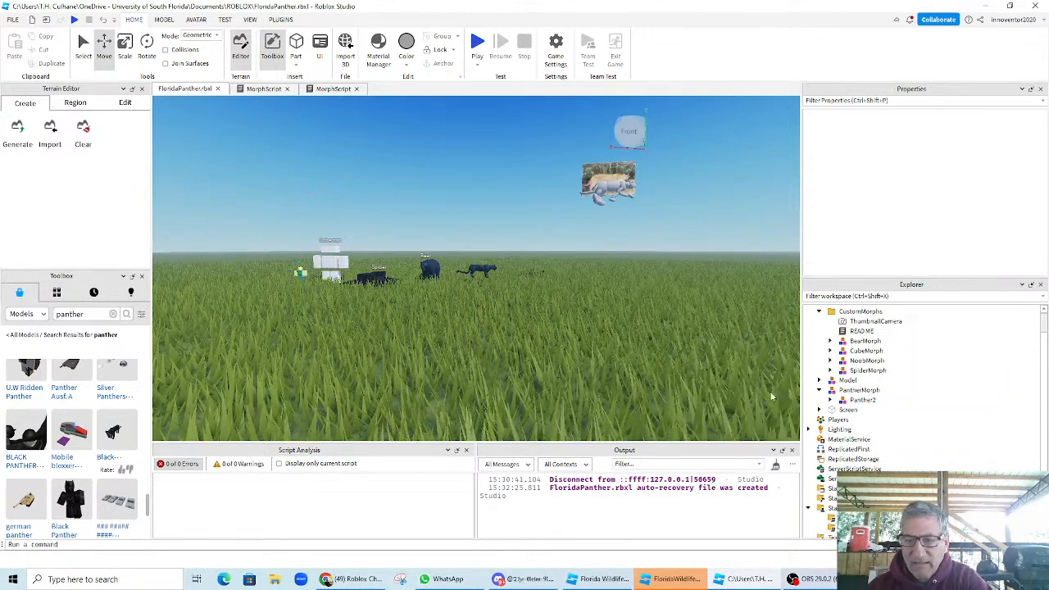
pyautogui.click(850, 381)
pyautogui.press('Delete')
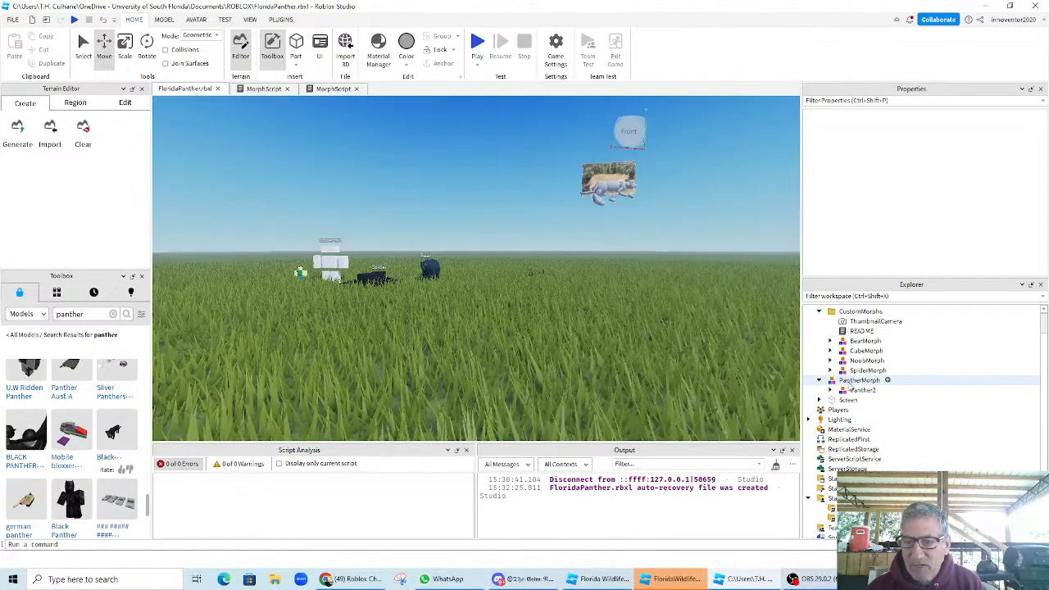
# - Move PantherMorph into the CustomMorphs folder and expand it to show Panther2
pyautogui.moveTo(852, 382); pyautogui.dragTo(861, 334)
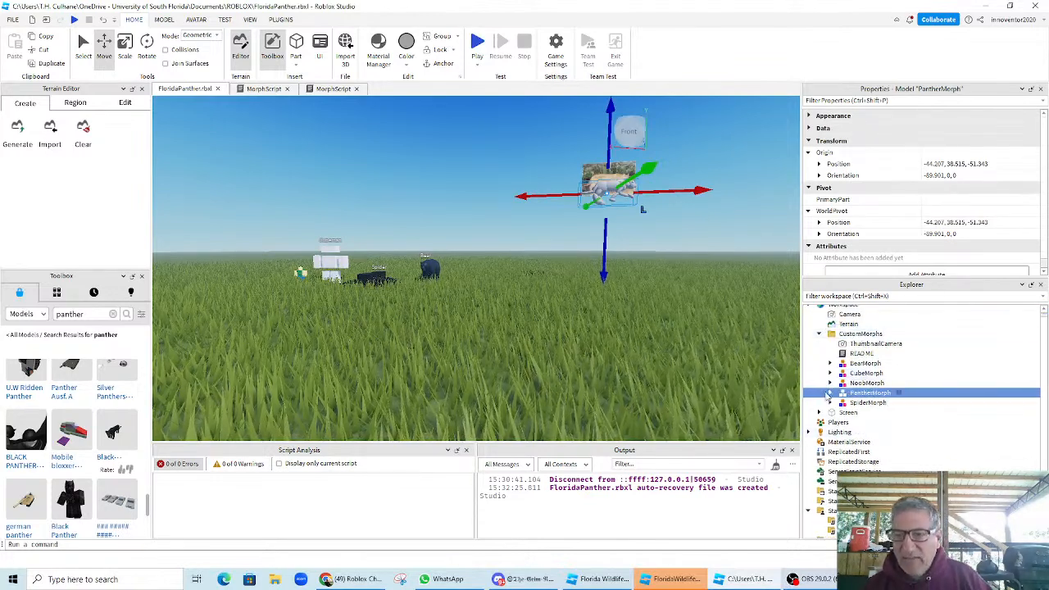
pyautogui.click(832, 393)
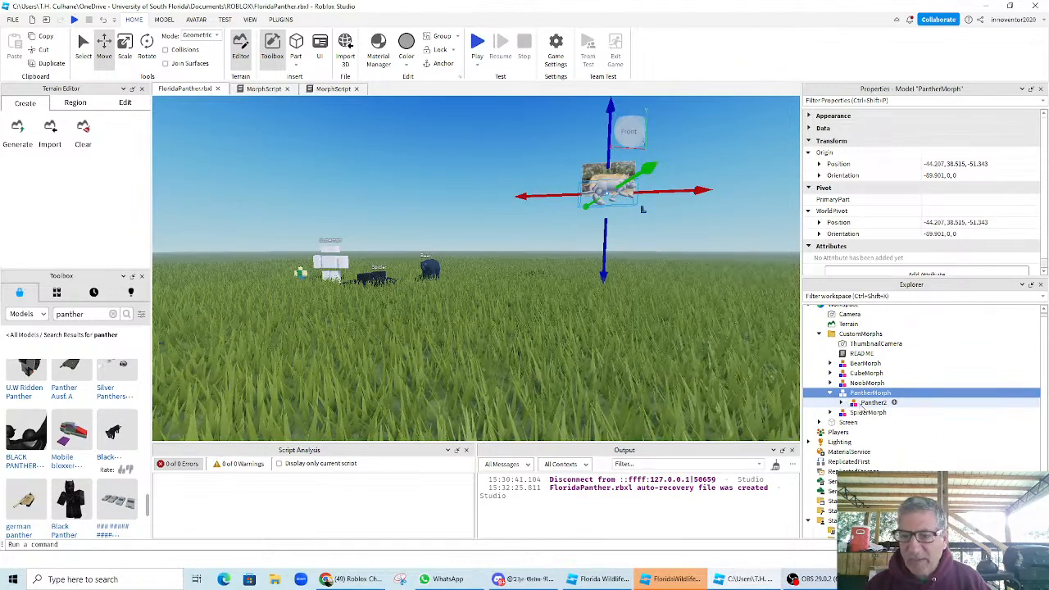
# - Copy the MorphScript from the CubeMorph model
pyautogui.click(842, 404)
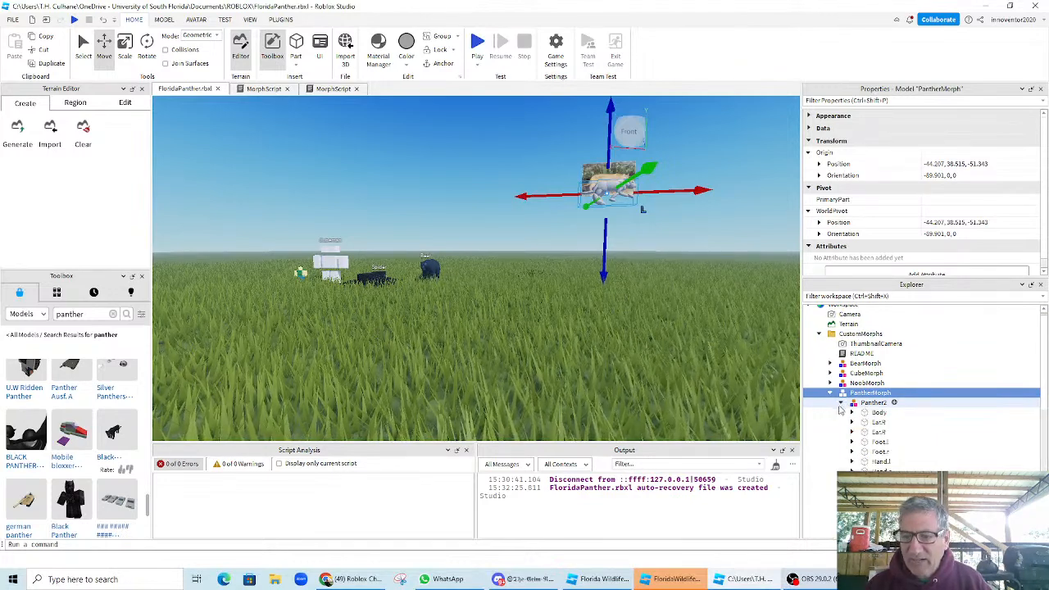
pyautogui.scroll(-2, 874, 435)
pyautogui.scroll(3, 905, 449)
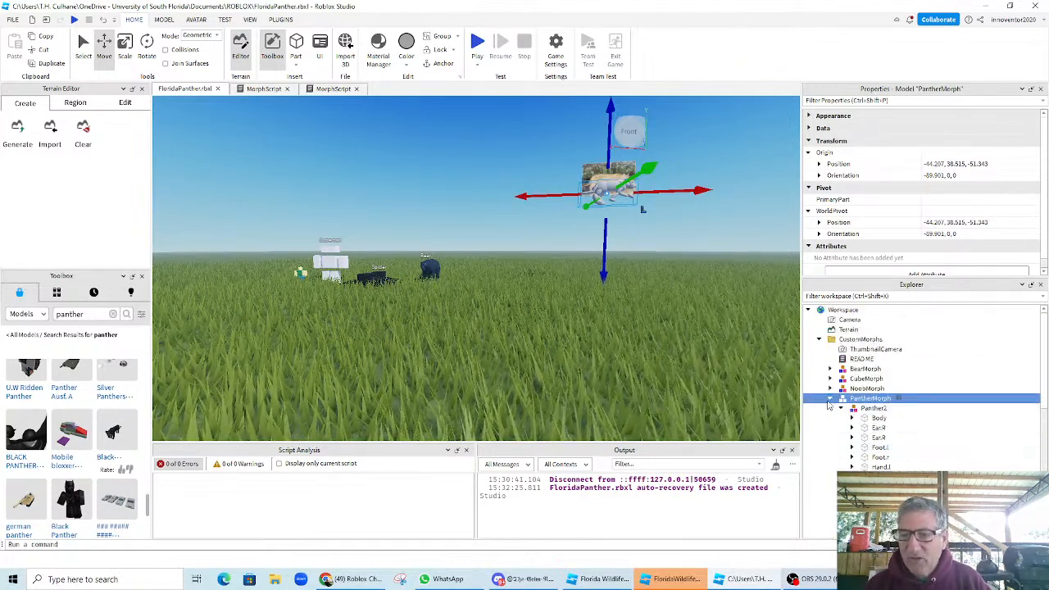
pyautogui.click(831, 399)
pyautogui.click(831, 378)
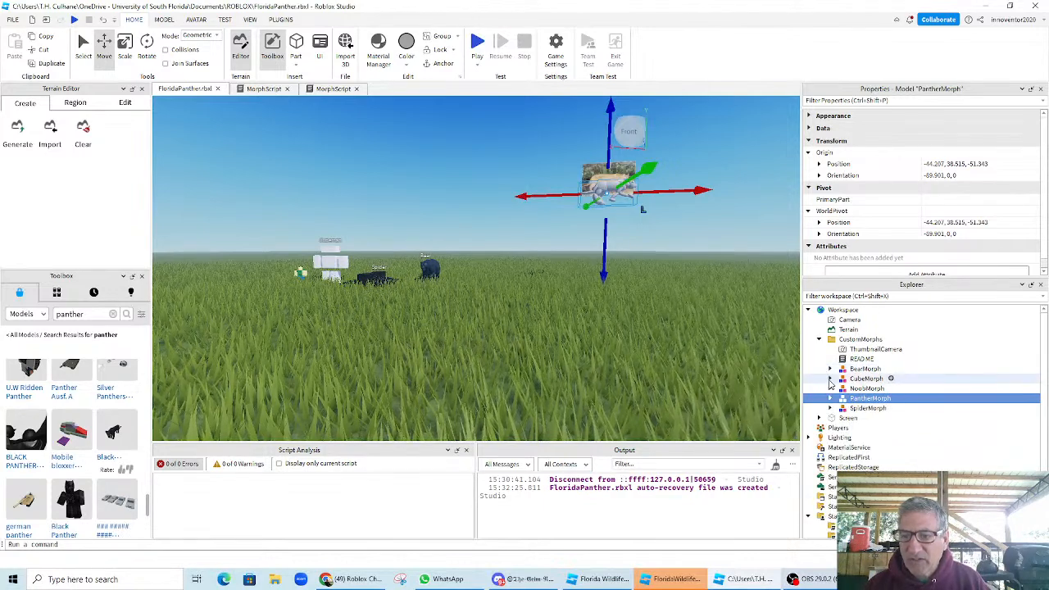
pyautogui.click(842, 398)
pyautogui.click(863, 391)
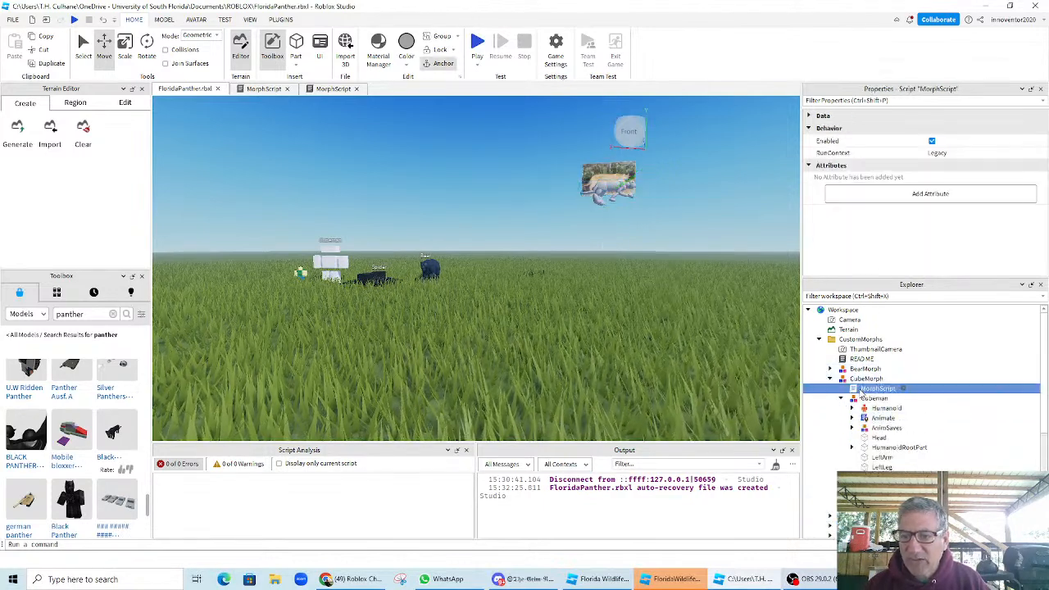
pyautogui.rightClick(863, 392)
pyautogui.click(884, 47)
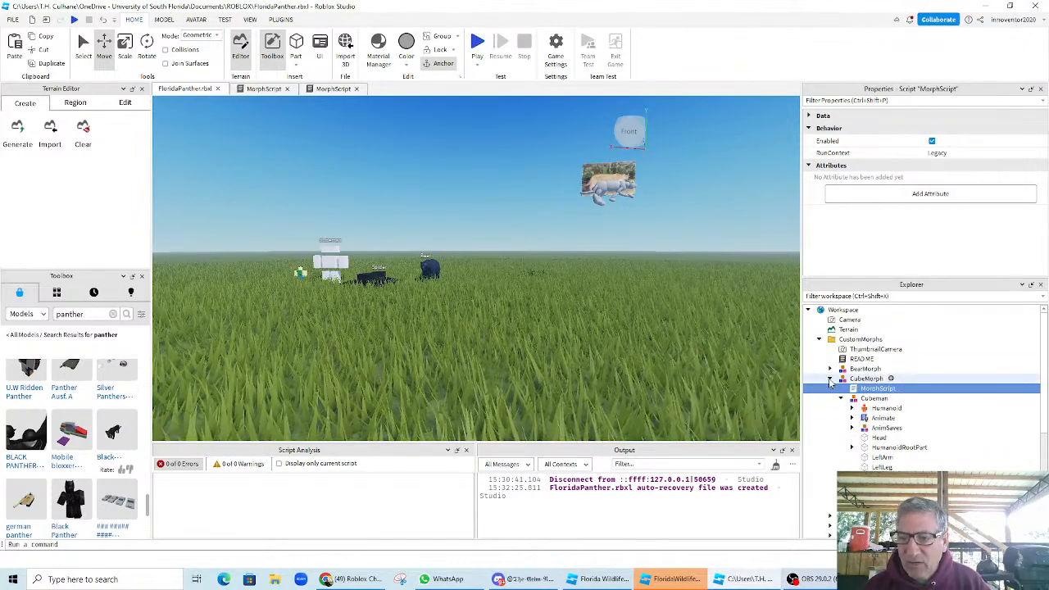
# - Paste the copied MorphScript into PantherMorph, alongside Panther2
pyautogui.click(830, 379)
pyautogui.click(830, 399)
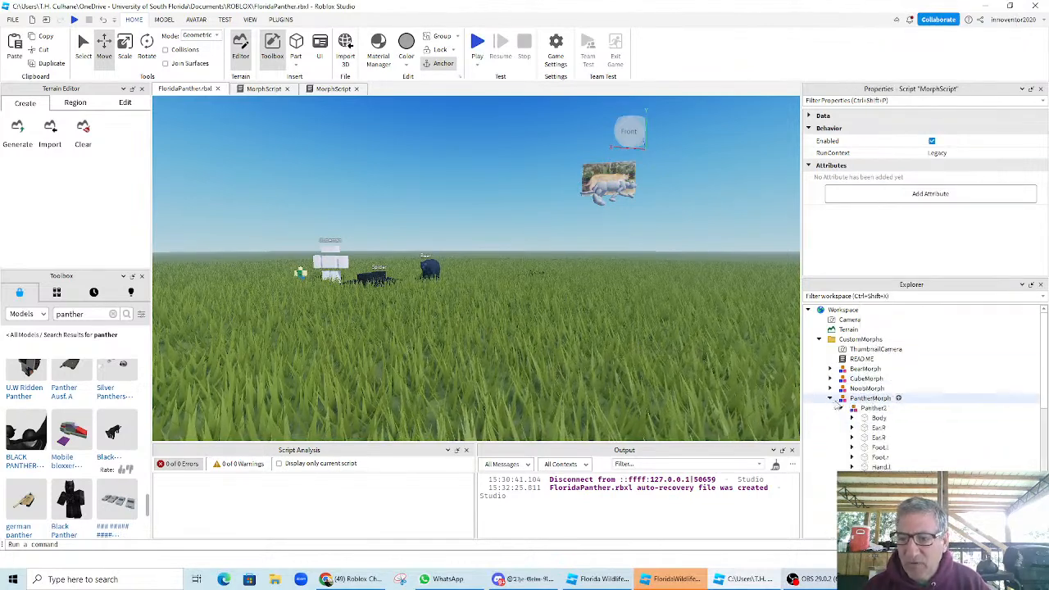
pyautogui.click(865, 399)
pyautogui.rightClick(866, 400)
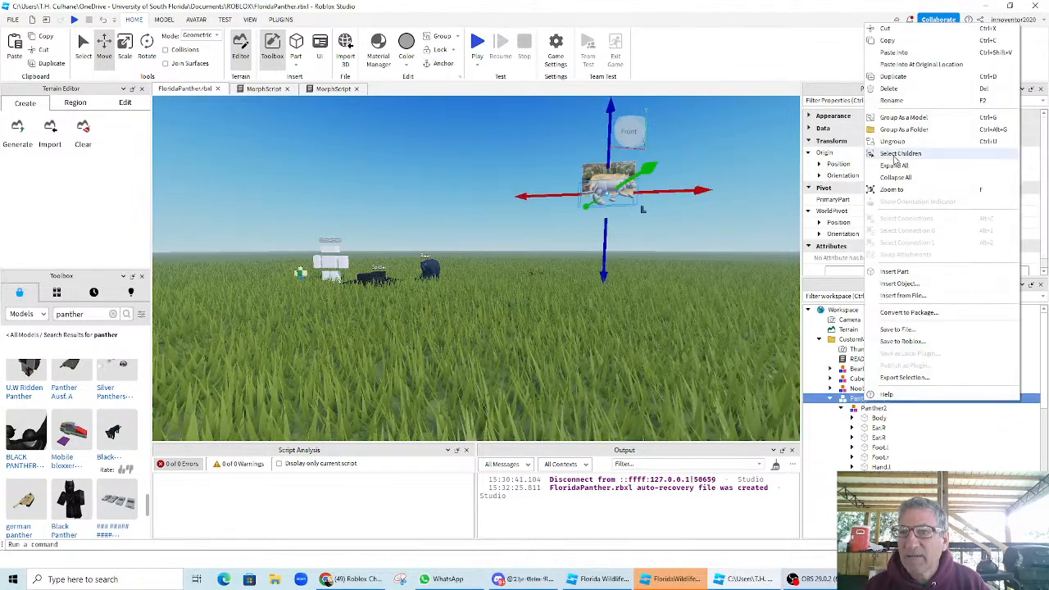
pyautogui.click(889, 408)
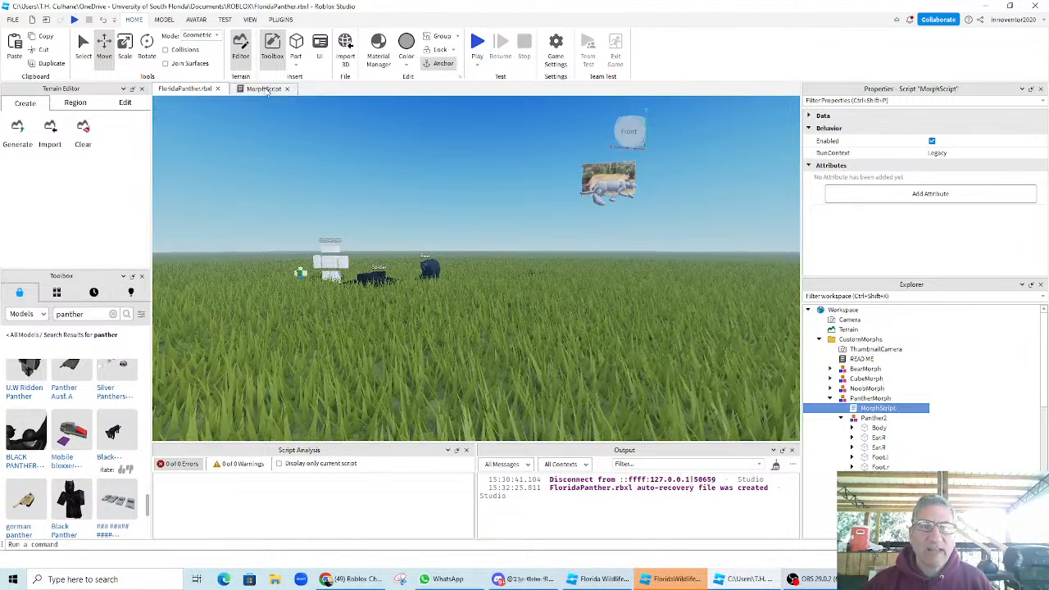
# - Review the MorphScript code and compare the PantherMorph hierarchy with that of CubeMorph
pyautogui.click(264, 89)
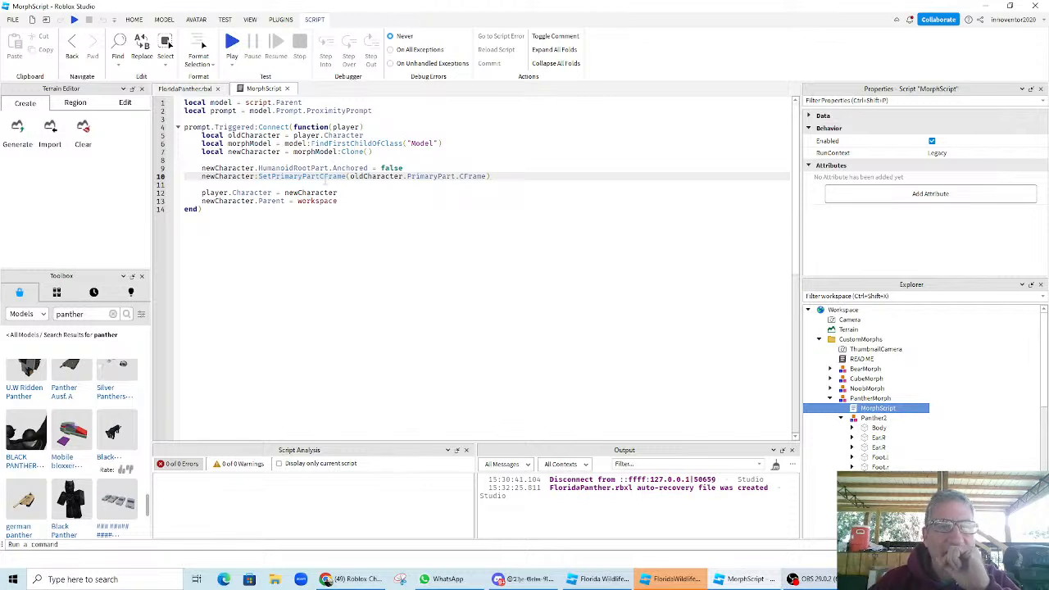
pyautogui.click(830, 399)
pyautogui.click(830, 398)
pyautogui.scroll(-5, 869, 434)
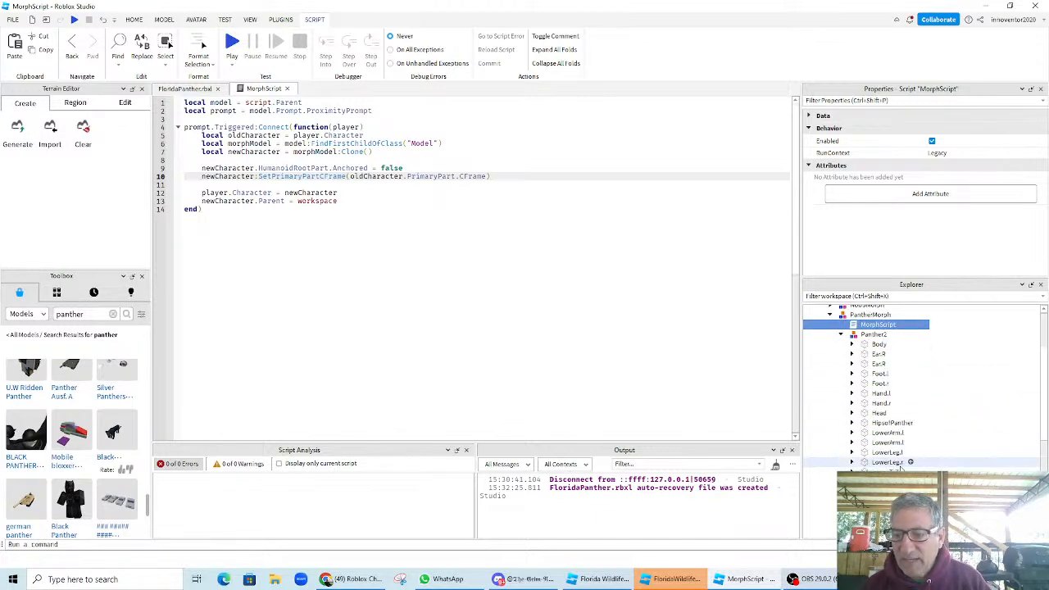
pyautogui.scroll(5, 908, 469)
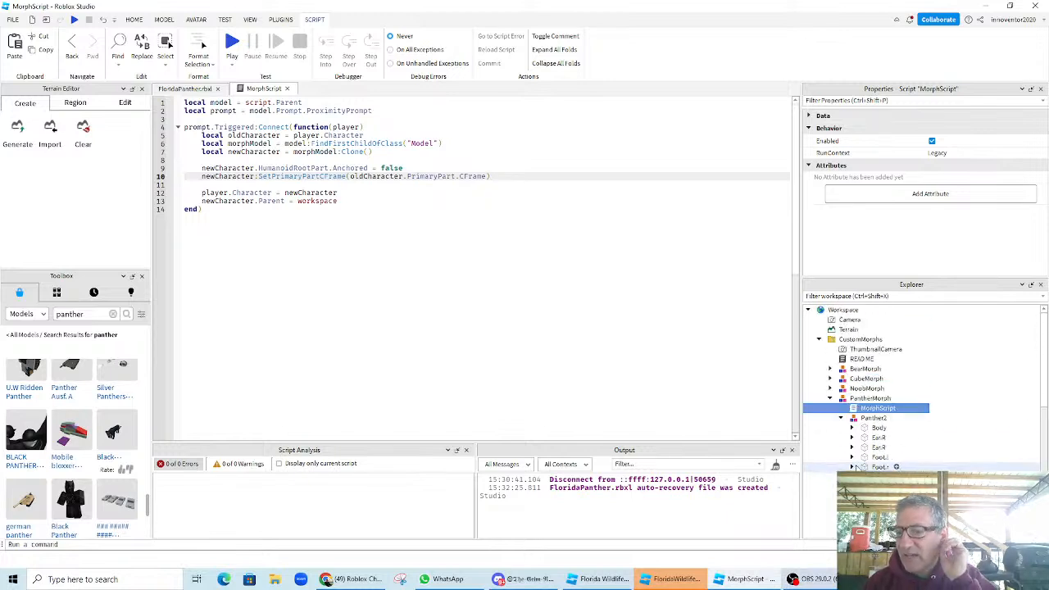
pyautogui.click(830, 378)
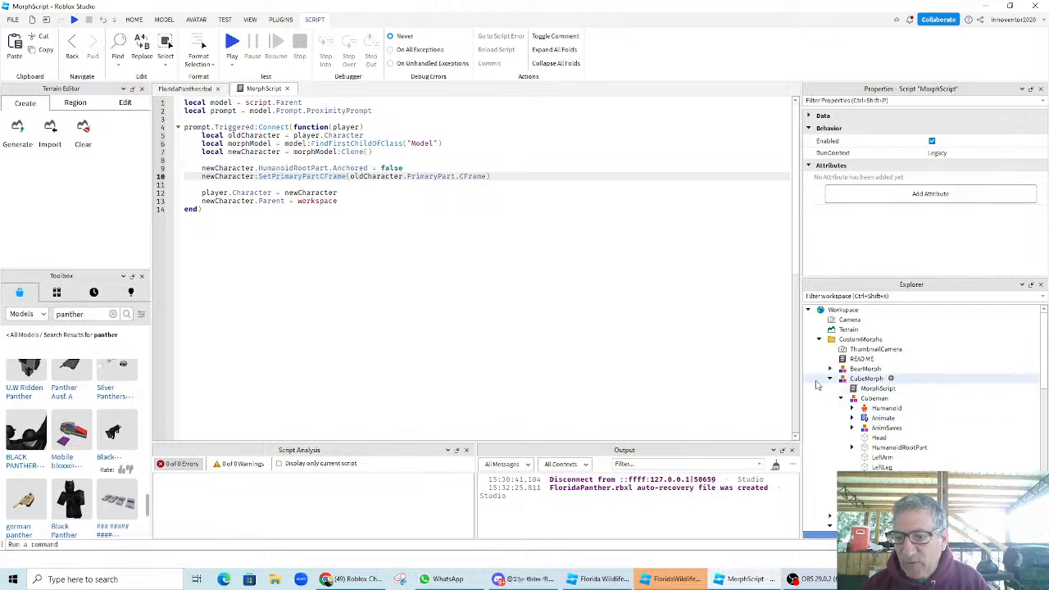
pyautogui.click(829, 379)
pyautogui.click(830, 399)
pyautogui.click(877, 409)
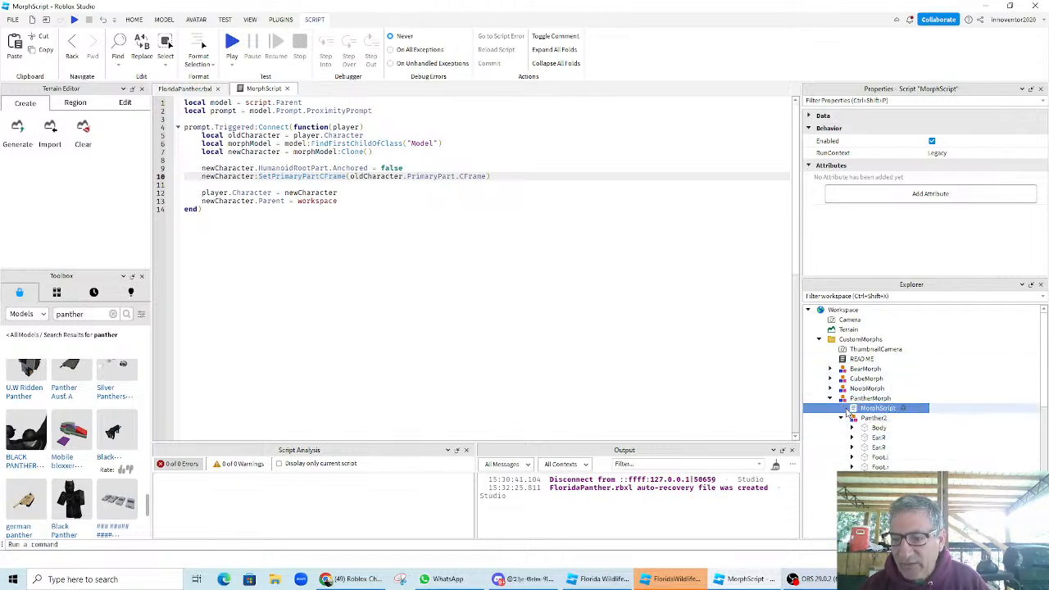
# - Insert a Humanoid object into the Panther2 model and select it
pyautogui.click(869, 421)
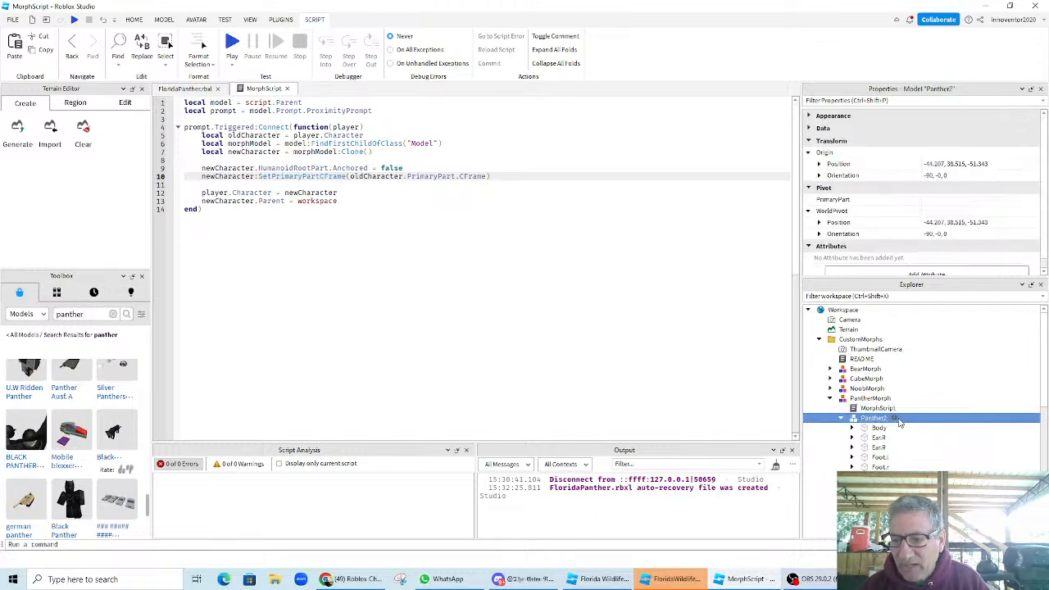
pyautogui.click(897, 419)
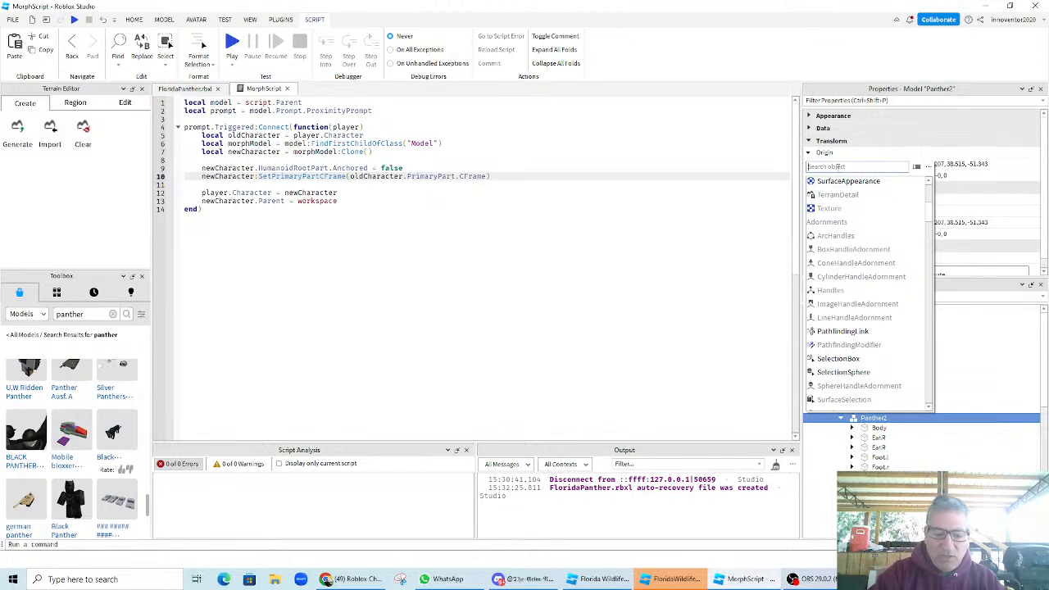
pyautogui.write('hum')
pyautogui.press('Return')
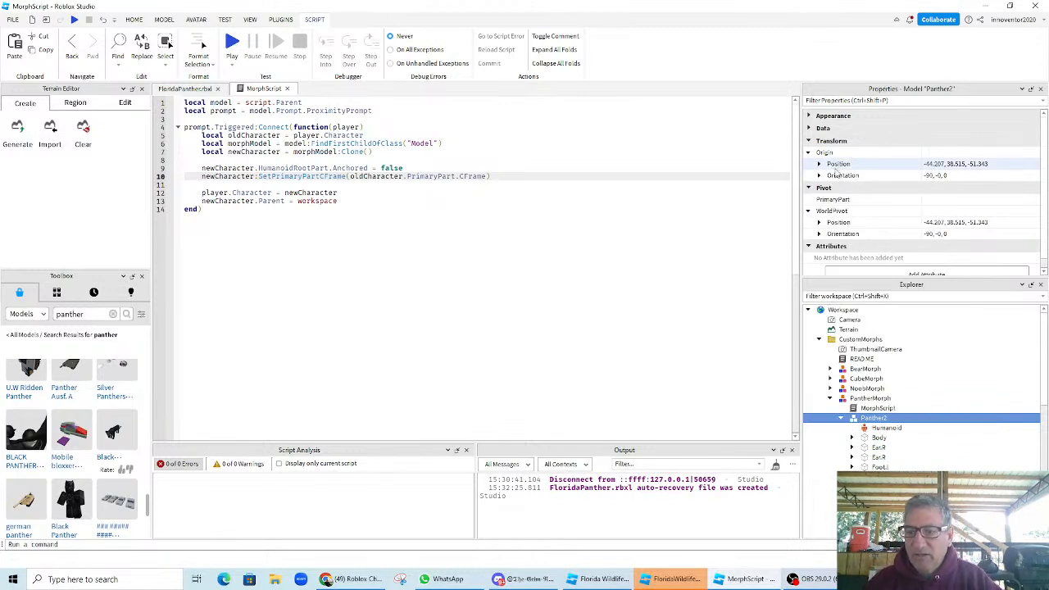
pyautogui.click(876, 429)
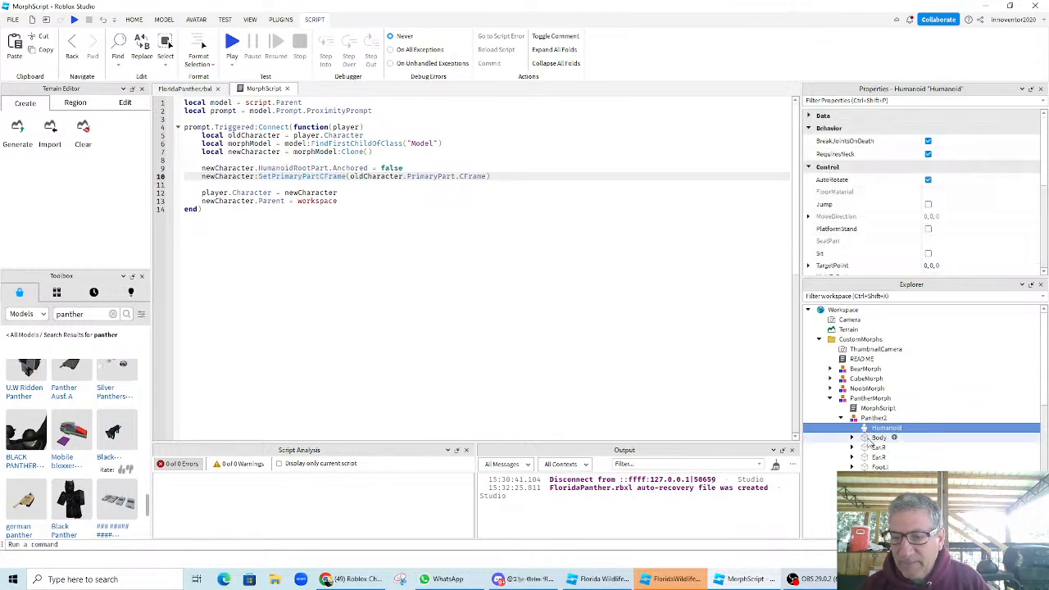
# - Compare the child parts of Noob in NoobMorph with the body parts of Panther2
pyautogui.click(830, 390)
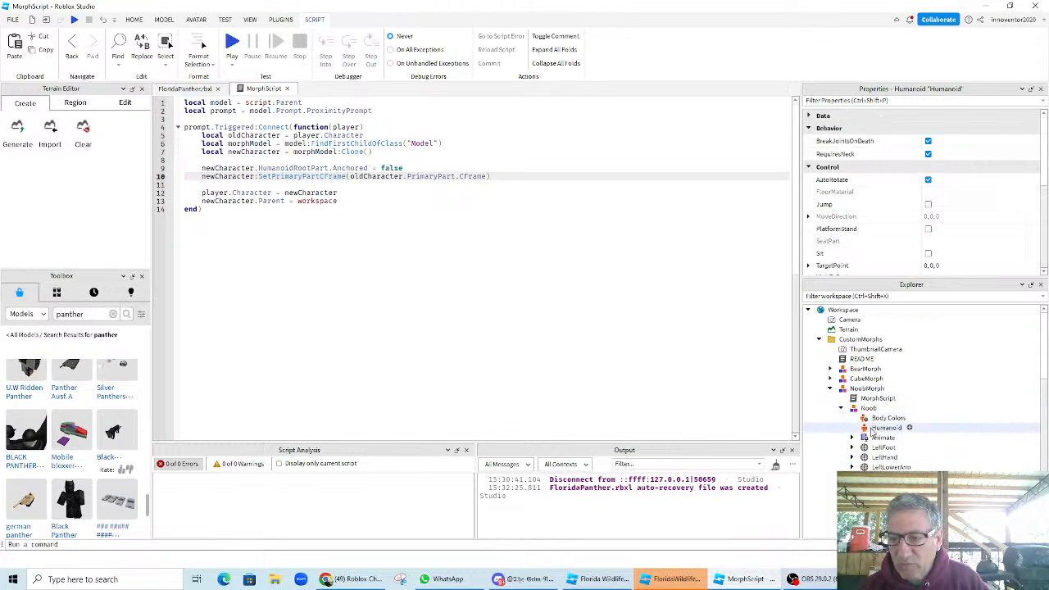
pyautogui.click(831, 390)
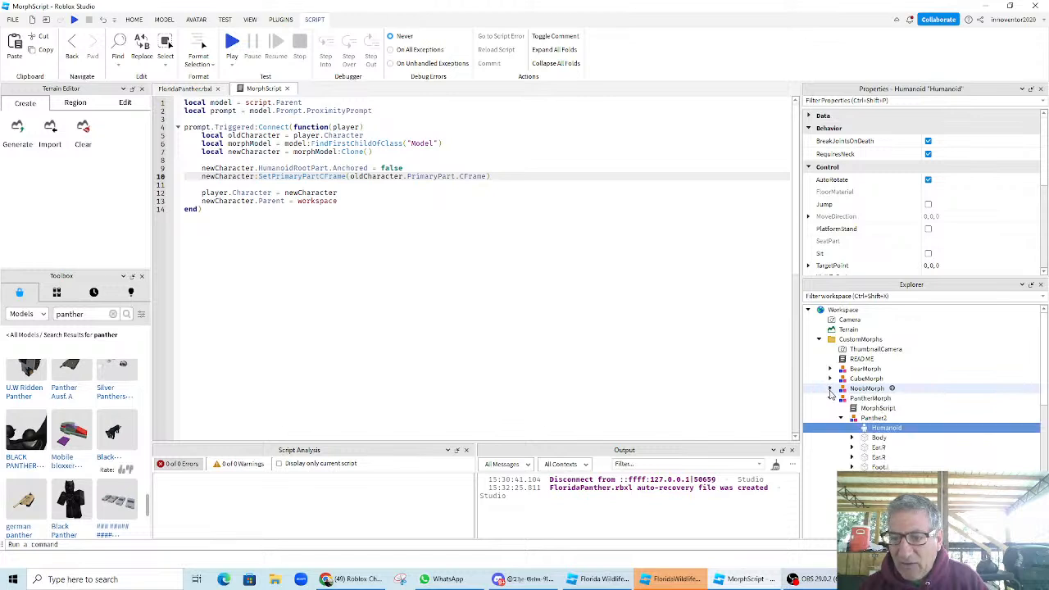
pyautogui.scroll(-5, 845, 433)
pyautogui.scroll(5, 824, 427)
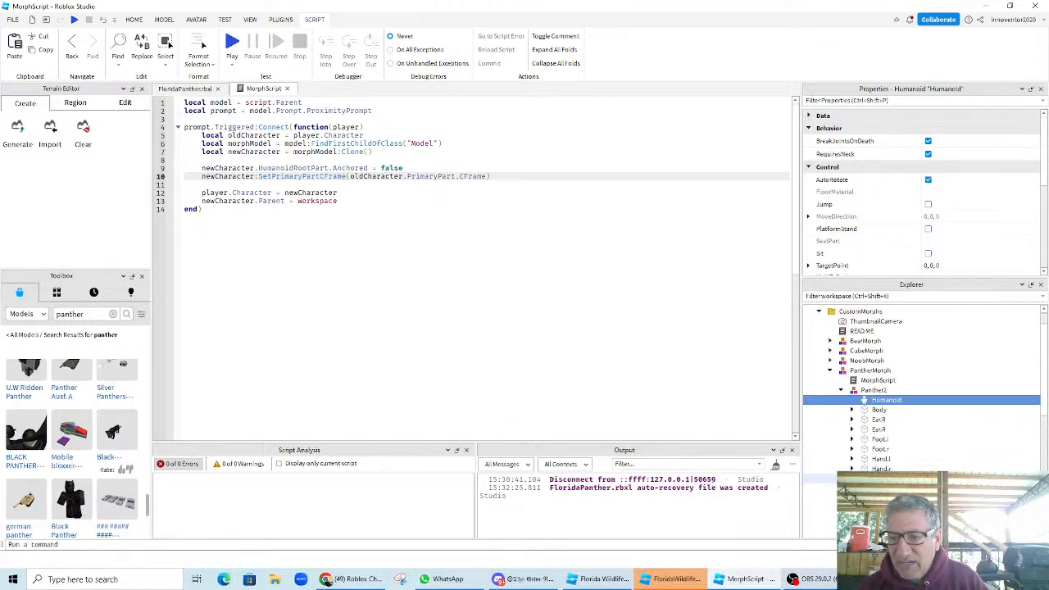
pyautogui.click(831, 361)
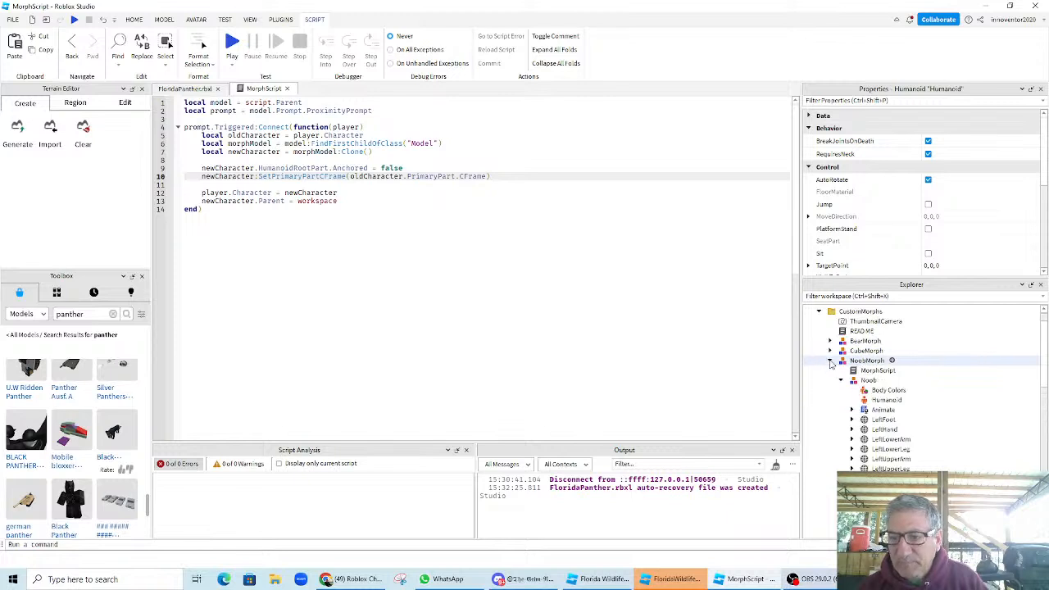
pyautogui.scroll(-2, 902, 447)
pyautogui.scroll(-1, 908, 453)
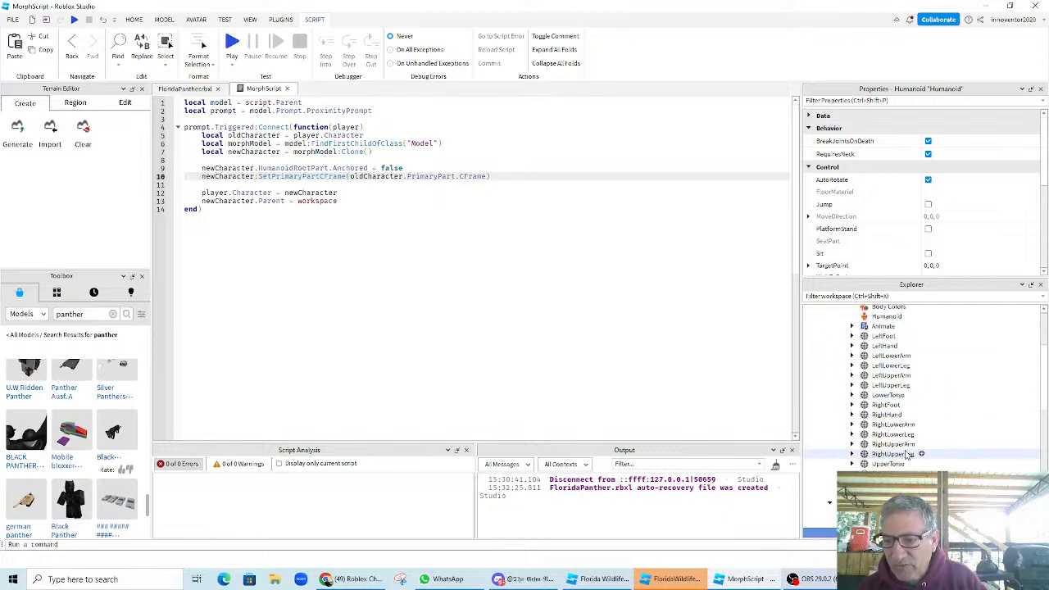
pyautogui.scroll(-4, 850, 344)
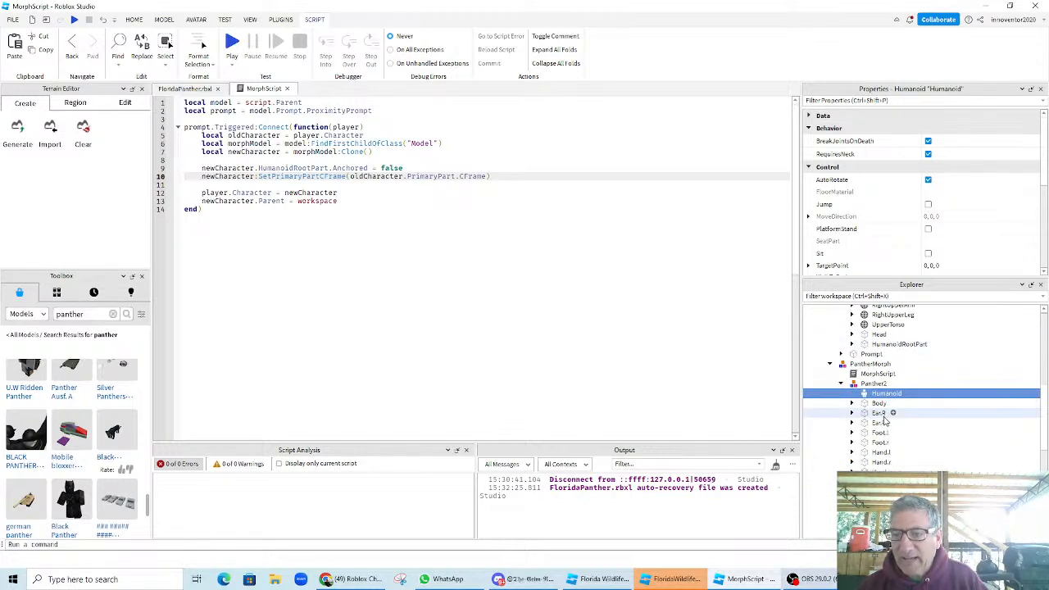
pyautogui.scroll(3, 885, 410)
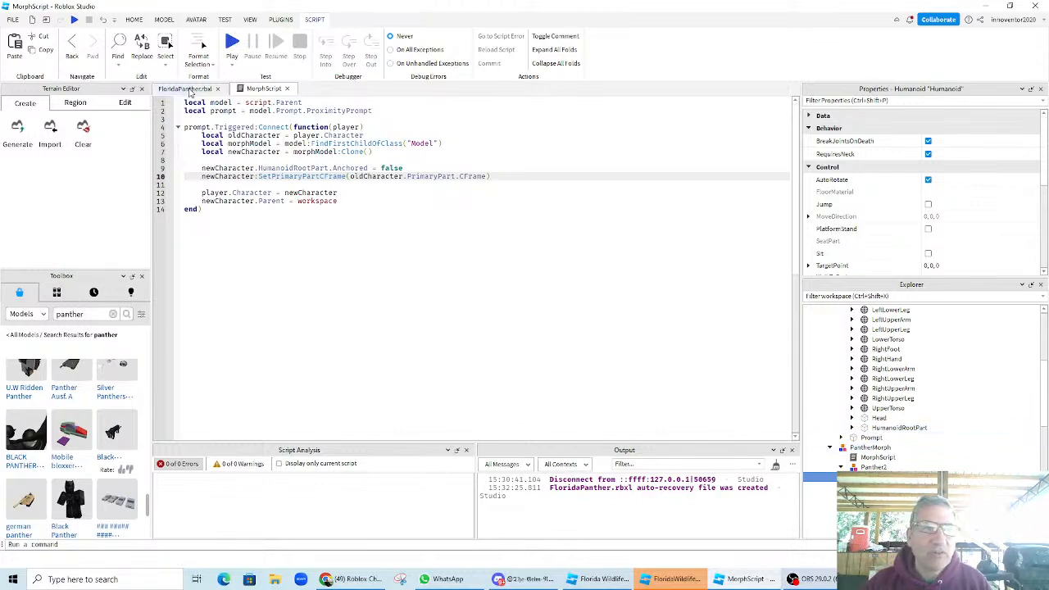
# - Return to the FloridaPanther.rbxl scene and select Noob's HumanoidRootPart to examine where it sits on the character
pyautogui.click(187, 88)
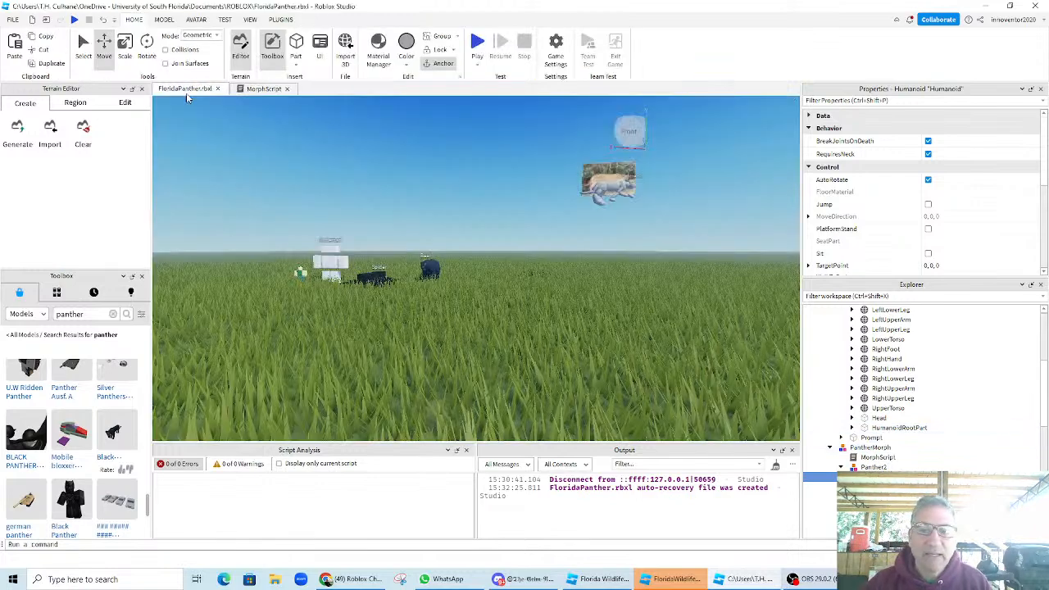
pyautogui.click(893, 428)
pyautogui.moveTo(523, 321); pyautogui.dragTo(600, 366, button='middle')
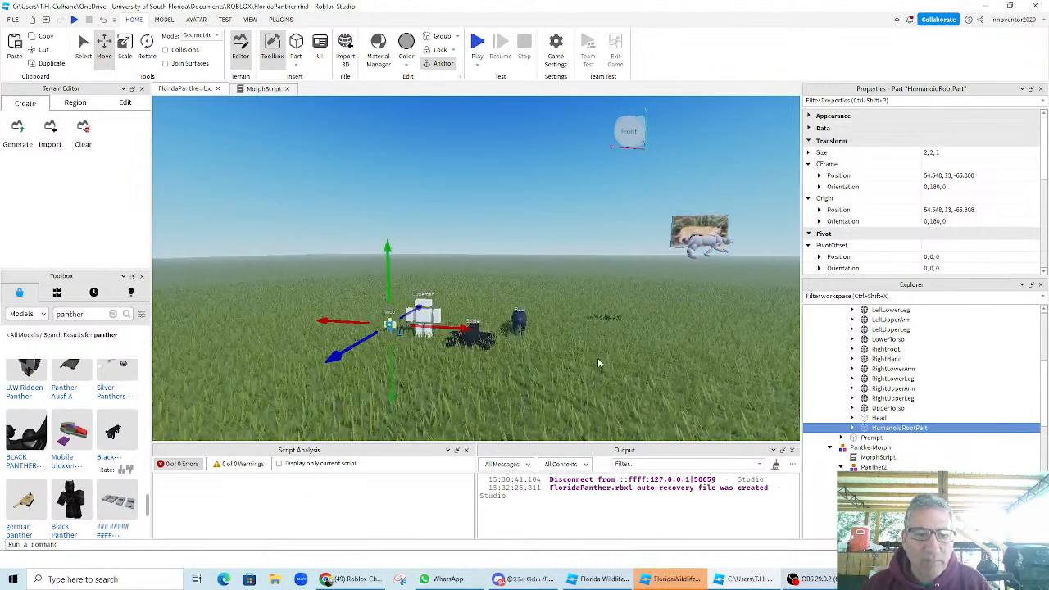
pyautogui.scroll(5, 599, 367)
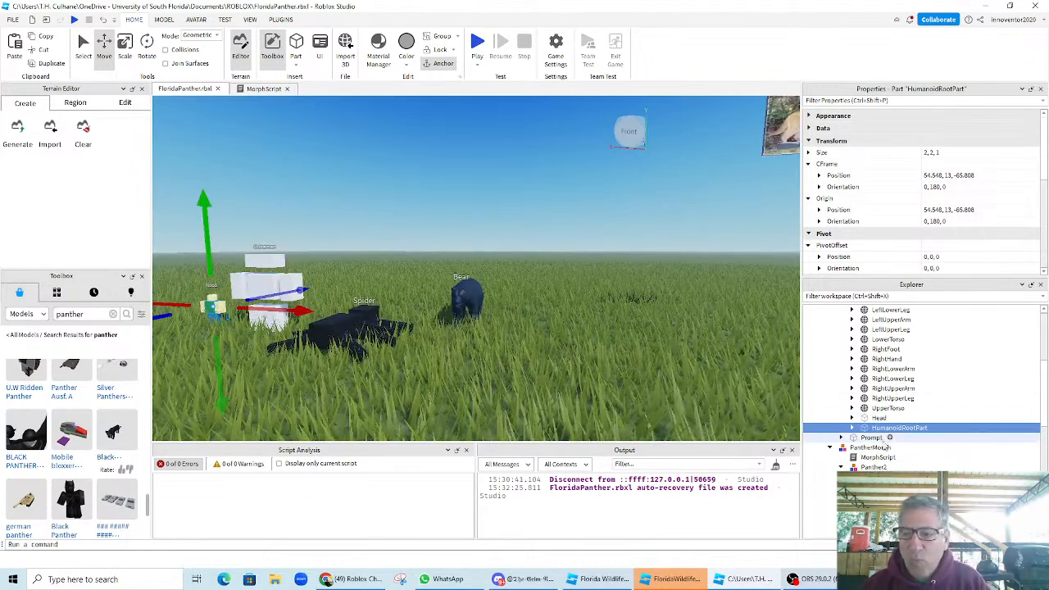
# - Select the HumanoidRootPart of Bear in BearMorph and try raising it about 1.6 studs
pyautogui.scroll(6, 881, 446)
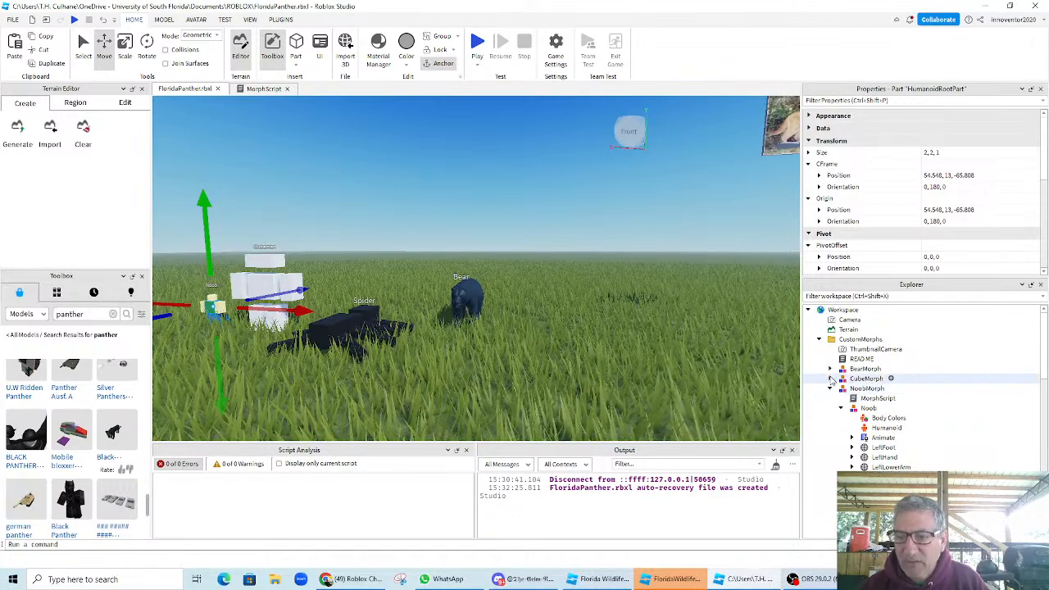
pyautogui.click(830, 368)
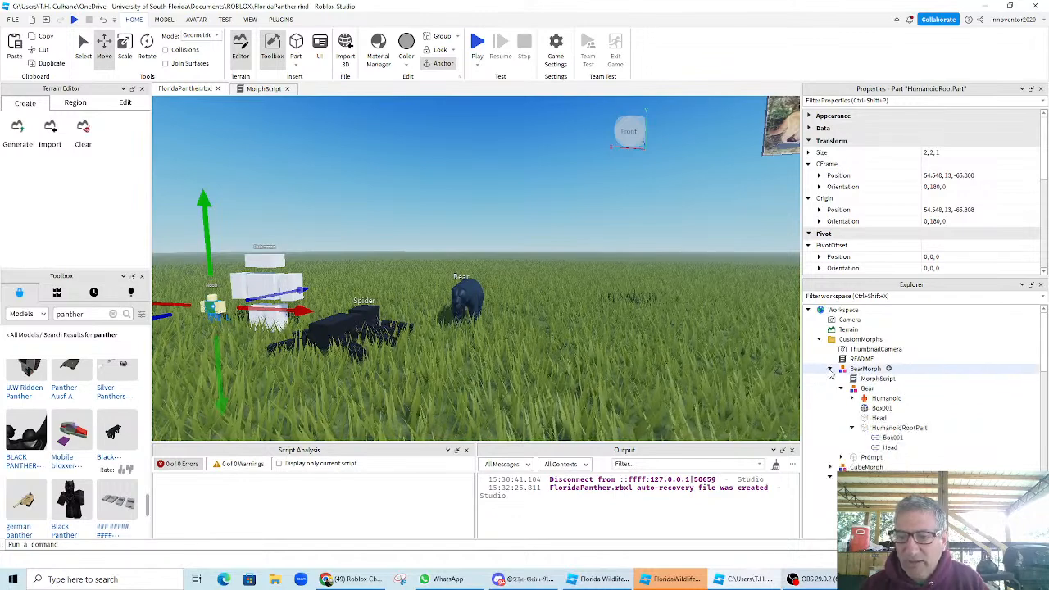
pyautogui.click(908, 430)
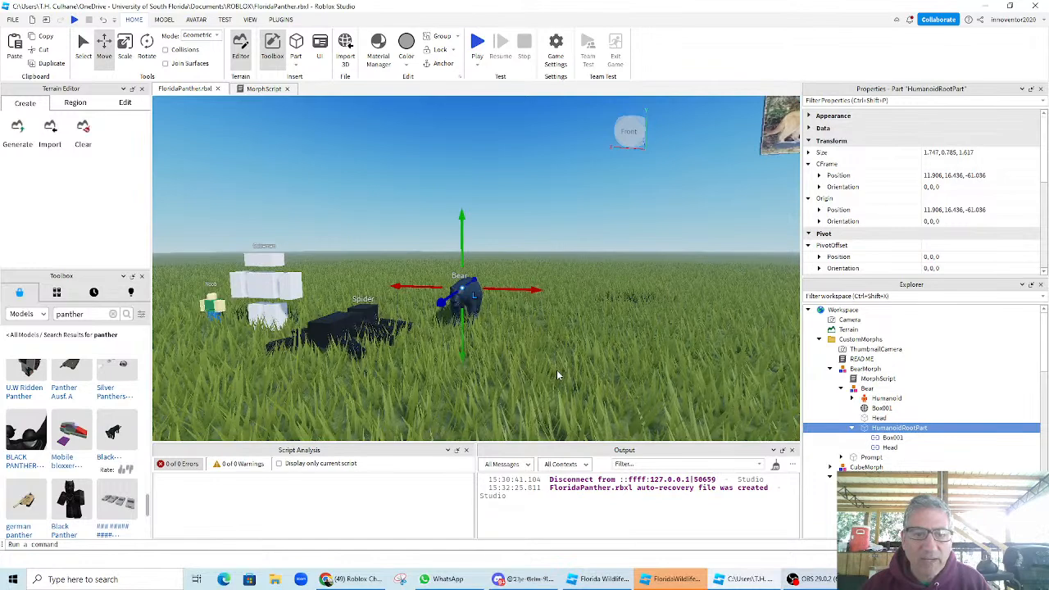
pyautogui.scroll(2, 557, 375)
pyautogui.moveTo(465, 277); pyautogui.dragTo(466, 272)
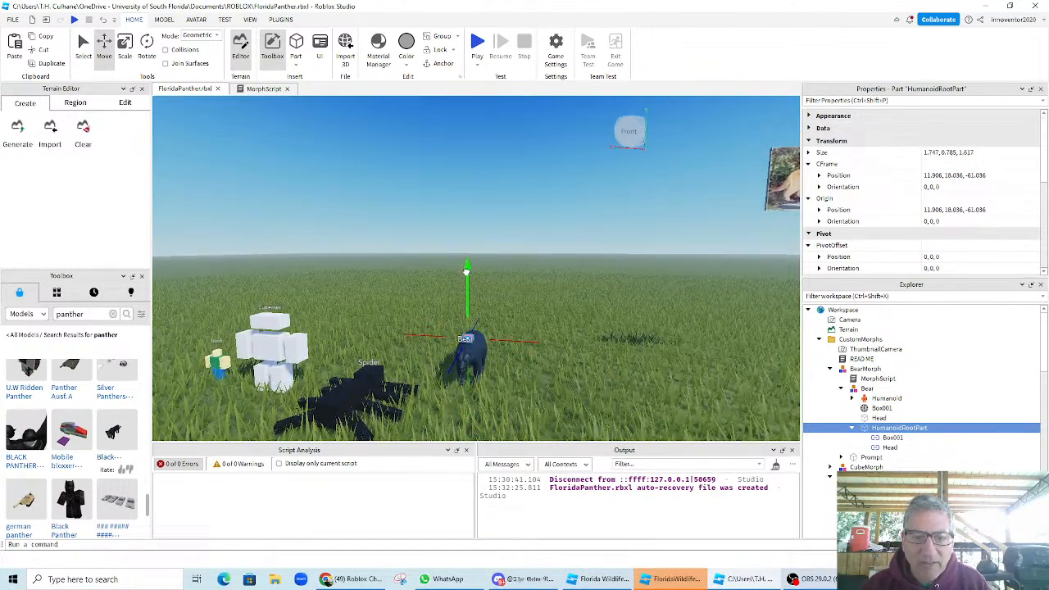
# - Examine the bear's HumanoidRootPart from the side and collapse the BearMorph hierarchy
pyautogui.moveTo(551, 329); pyautogui.dragTo(553, 330, button='right')
pyautogui.press('s')
pyautogui.press('d')
pyautogui.scroll(-6, 485, 323)
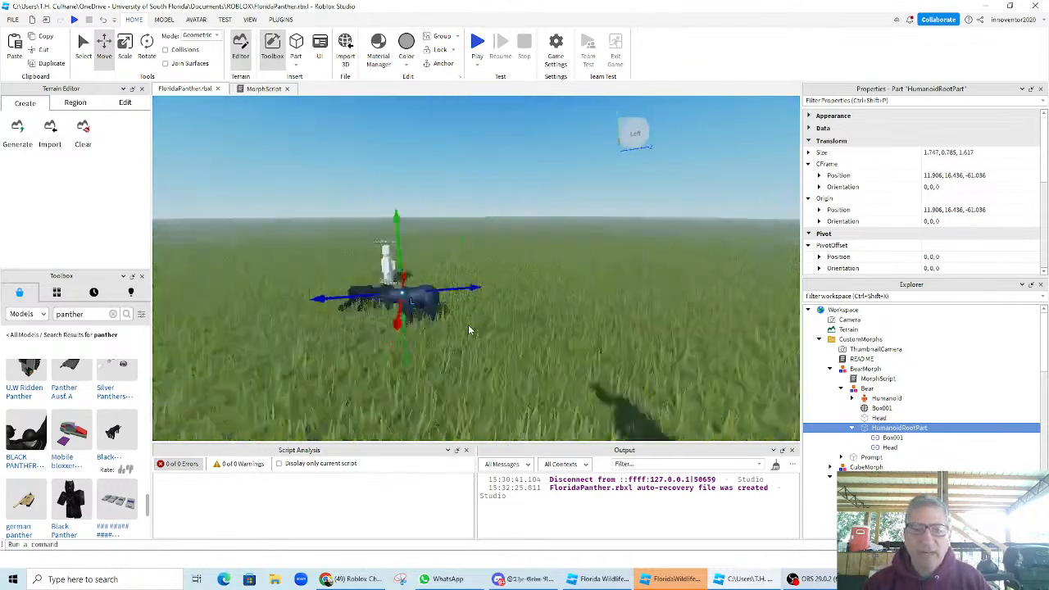
pyautogui.moveTo(547, 338); pyautogui.dragTo(553, 333, button='right')
pyautogui.moveTo(553, 337); pyautogui.dragTo(445, 376, button='middle')
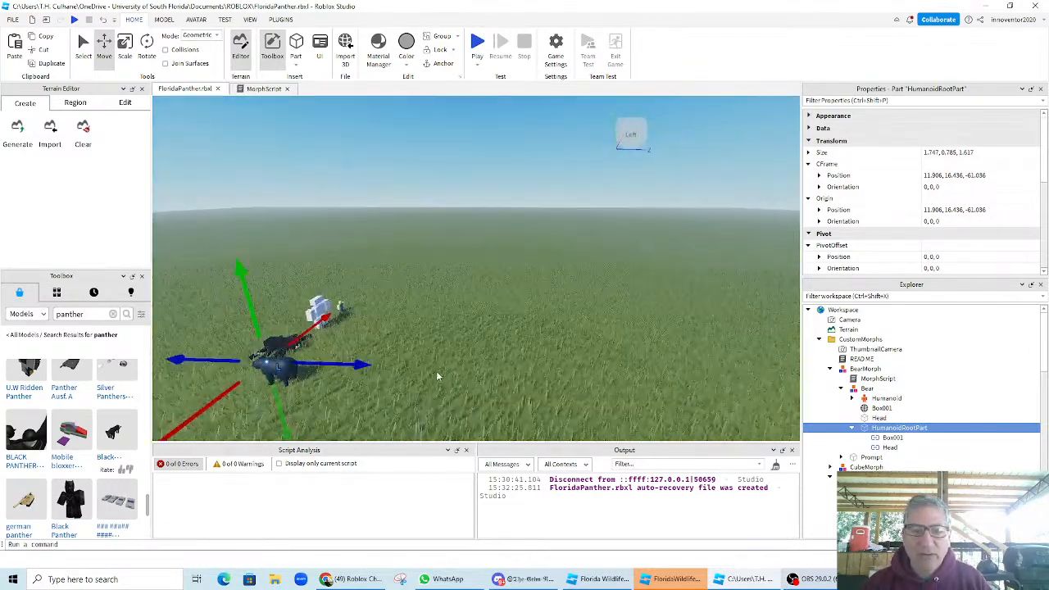
pyautogui.scroll(3, 435, 376)
pyautogui.moveTo(377, 358); pyautogui.dragTo(520, 326, button='middle')
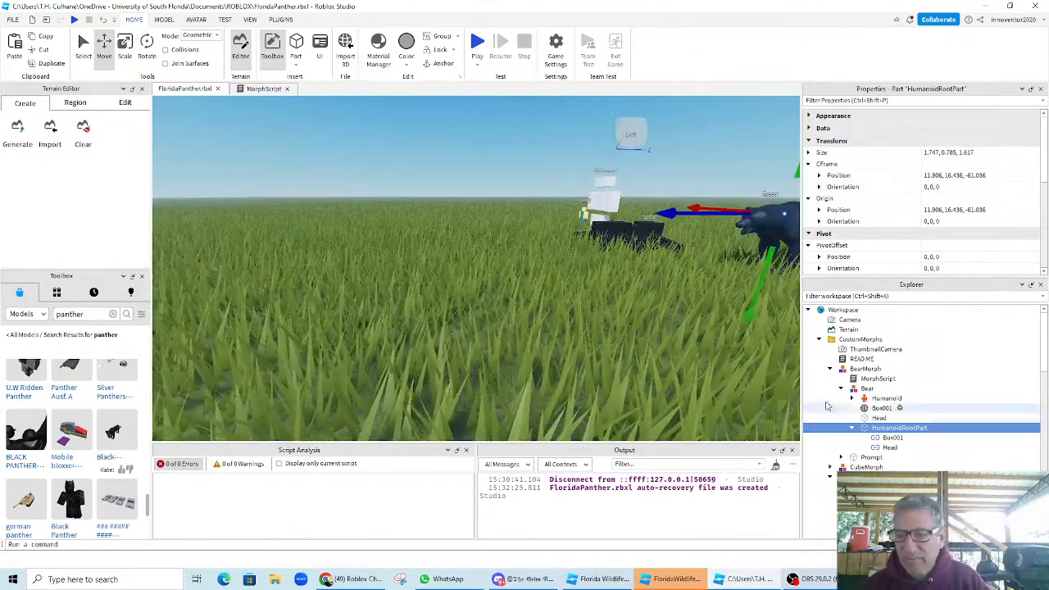
pyautogui.click(831, 370)
pyautogui.click(831, 389)
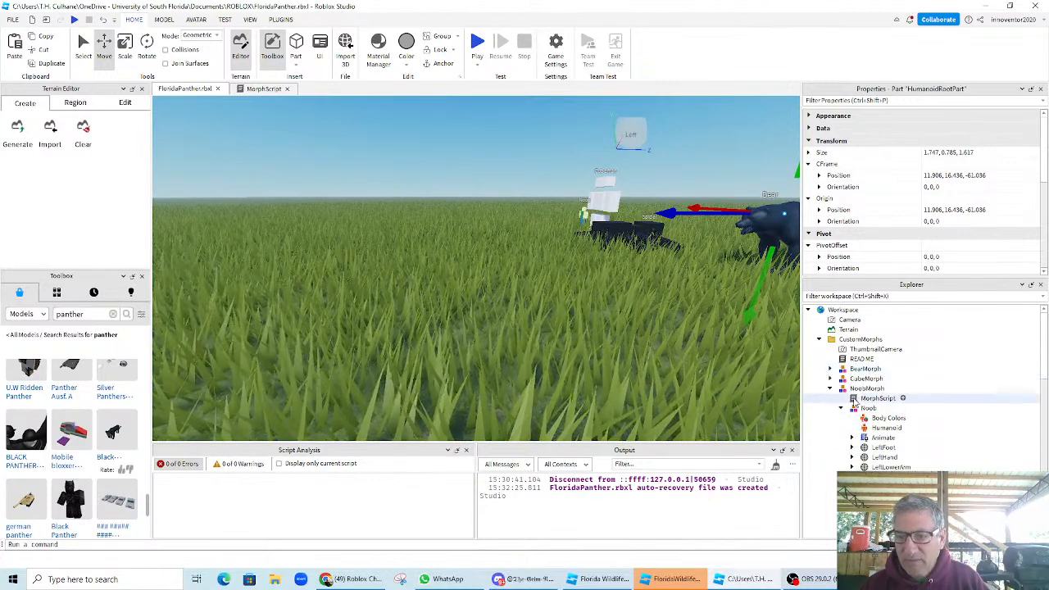
# - Collapse NoobMorph and examine PantherMorph from several angles against the panther reference photo
pyautogui.click(832, 389)
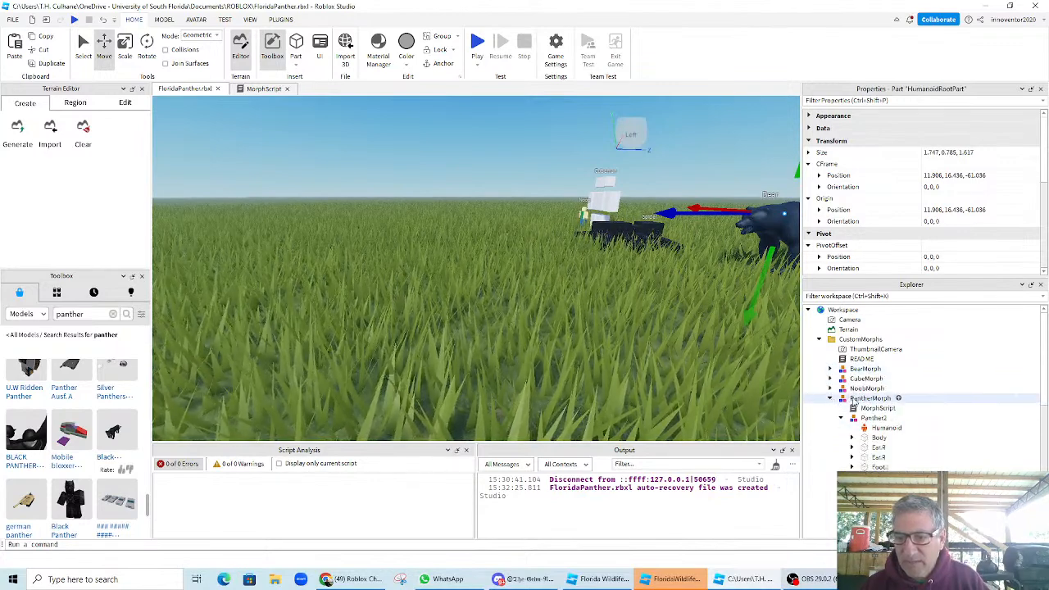
pyautogui.click(871, 399)
pyautogui.press('f')
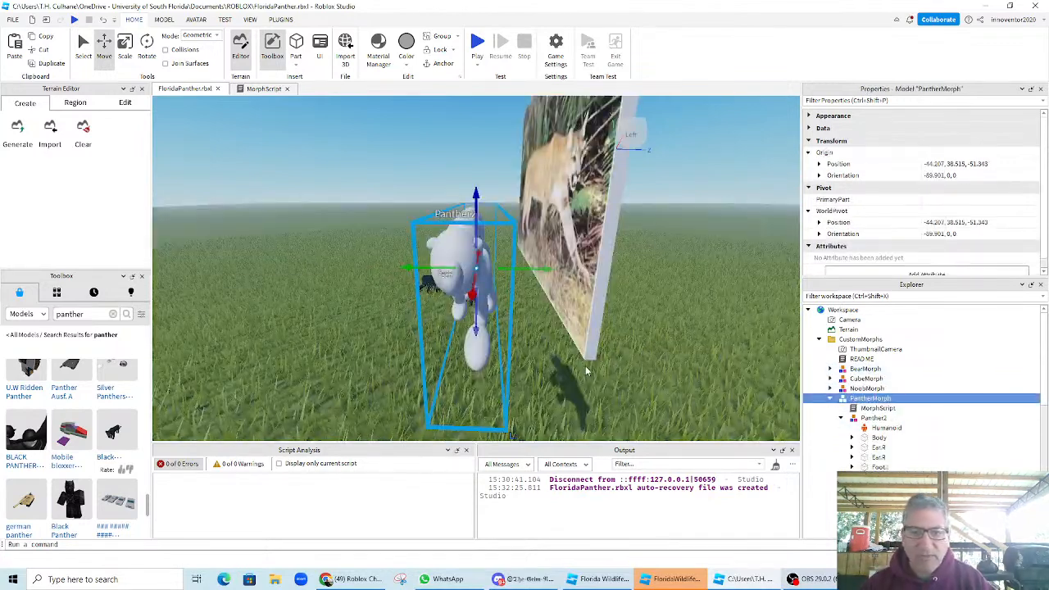
pyautogui.scroll(-5, 569, 365)
pyautogui.scroll(8, 568, 362)
pyautogui.moveTo(569, 364); pyautogui.dragTo(569, 363, button='right')
pyautogui.scroll(-8, 570, 363)
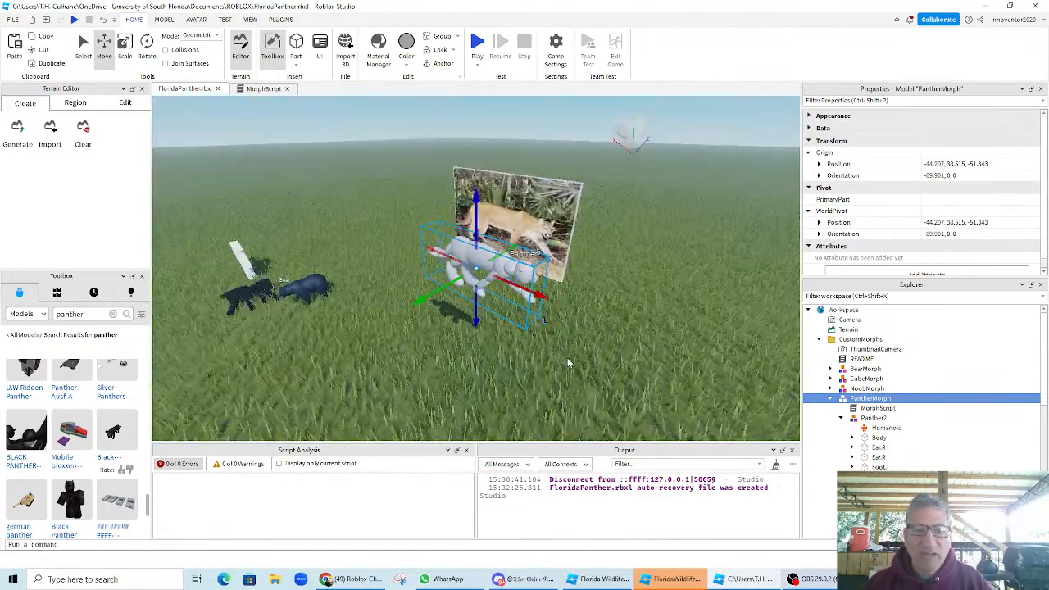
pyautogui.moveTo(564, 362); pyautogui.dragTo(578, 363, button='middle')
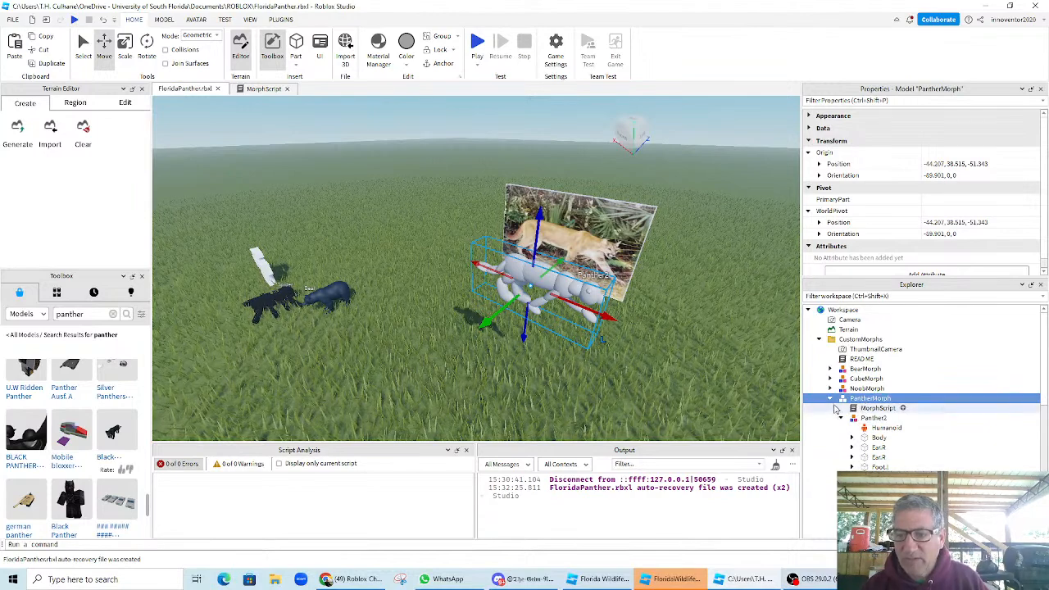
# - Move the Panther2 model out of PantherMorph so it sits directly under Workspace
pyautogui.click(874, 419)
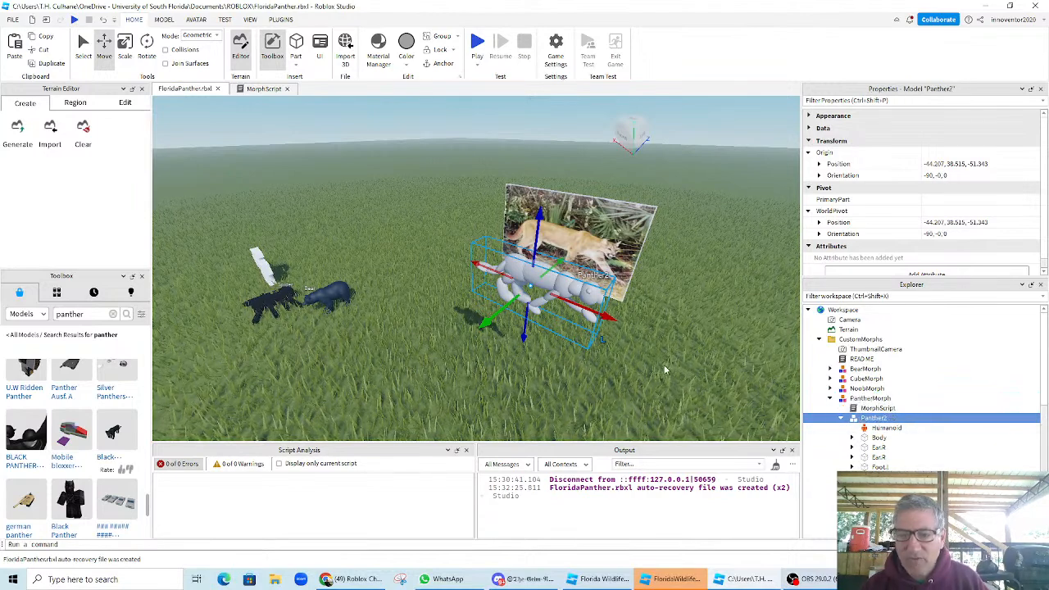
pyautogui.scroll(3, 615, 361)
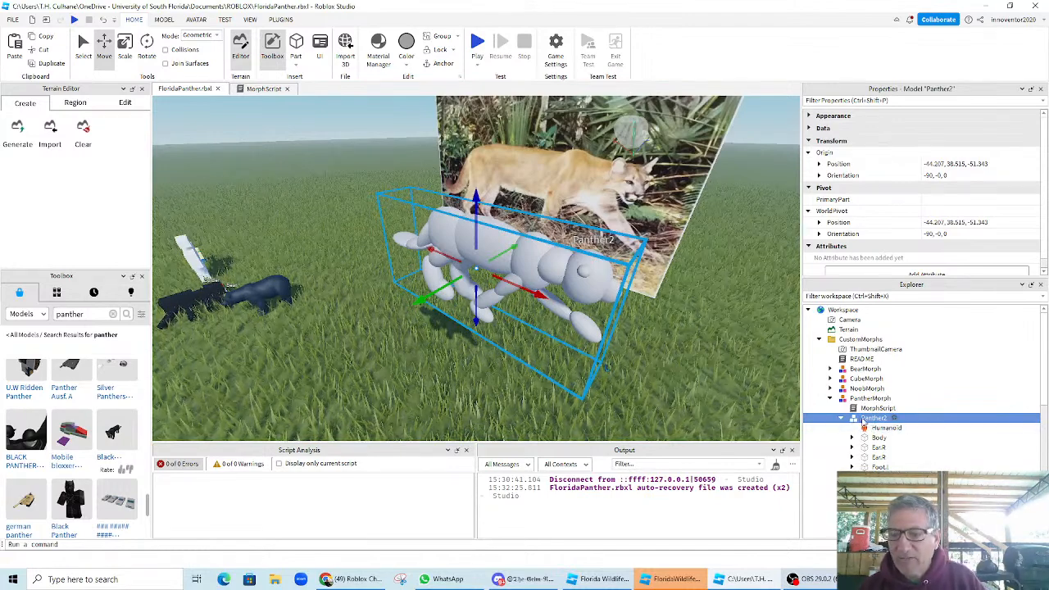
pyautogui.click(839, 418)
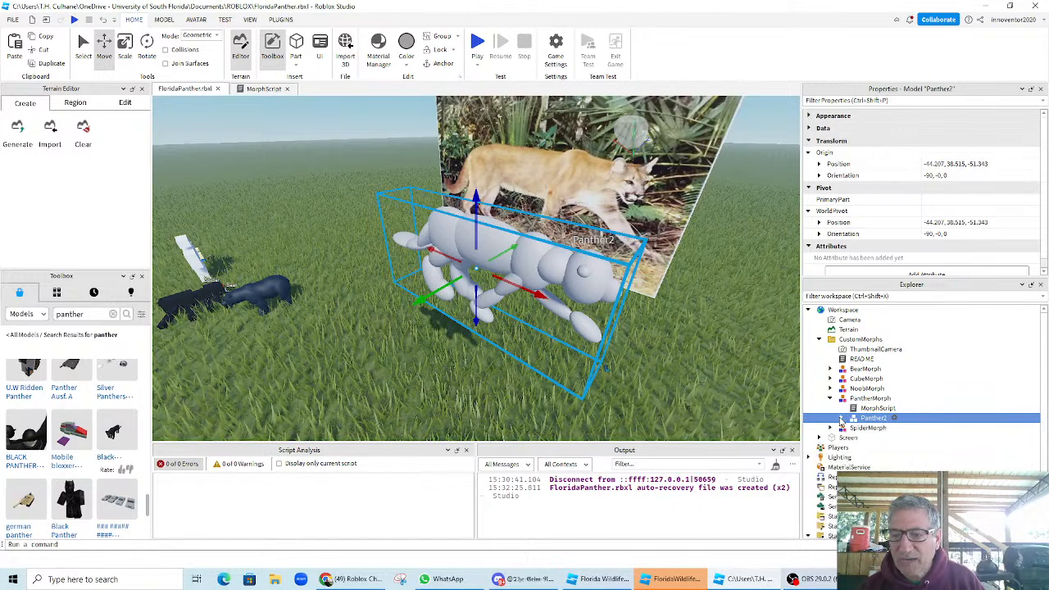
pyautogui.moveTo(873, 419); pyautogui.dragTo(868, 317)
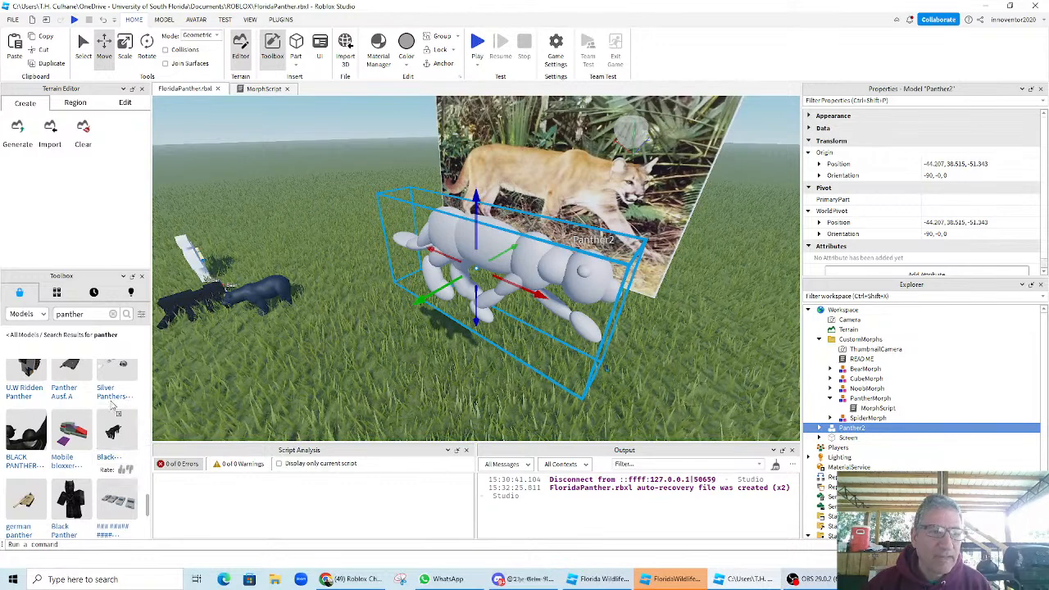
# - Insert the black panther toolbox model into the scene, naming the outer model PantherBlackMorph and its inner model PantherBlack
pyautogui.moveTo(226, 290); pyautogui.dragTo(403, 380)
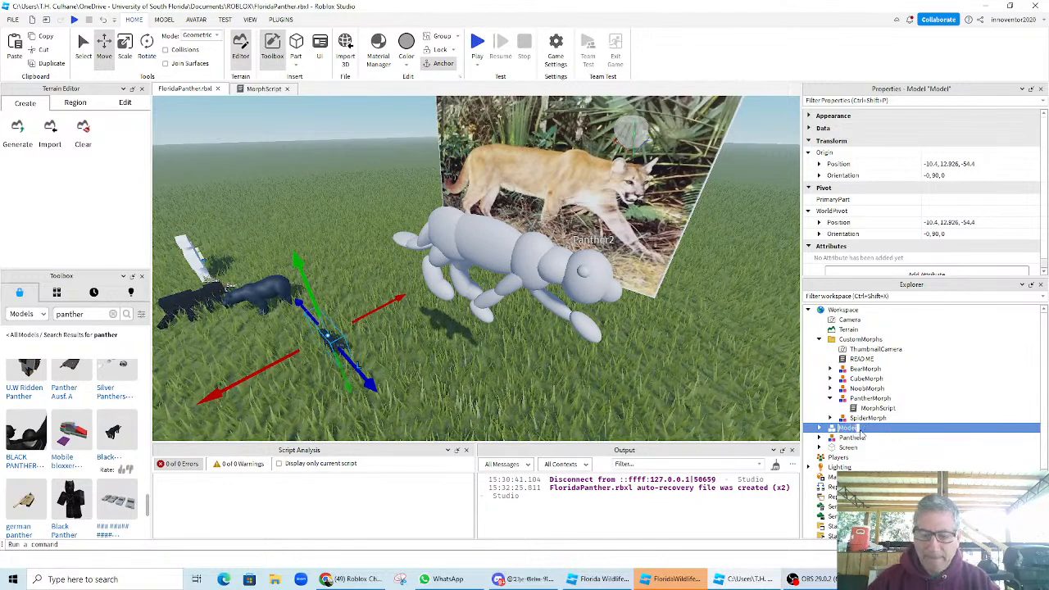
pyautogui.write('PantherBlackMorph')
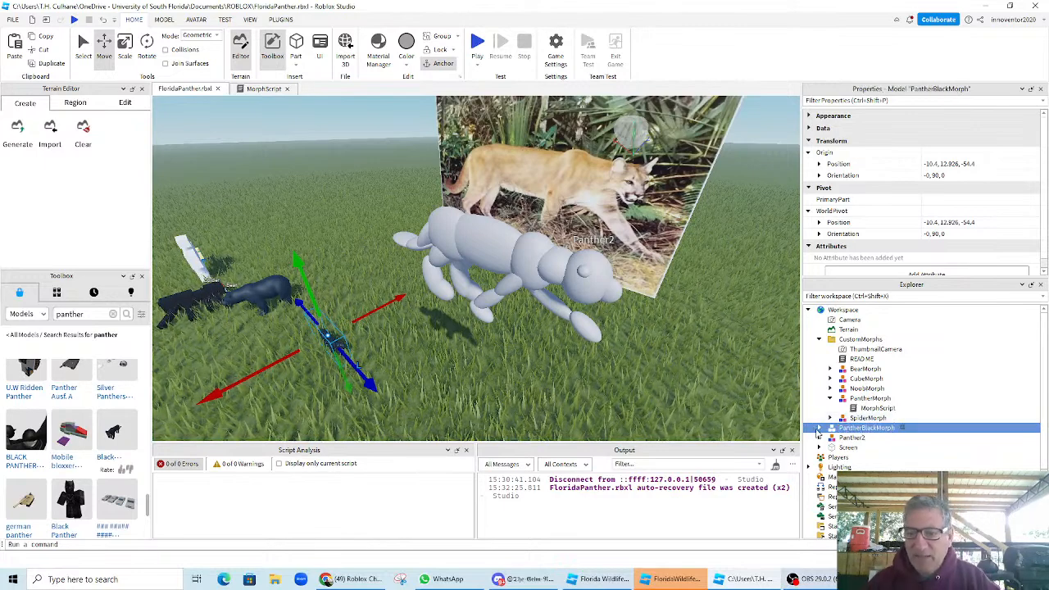
pyautogui.click(854, 440)
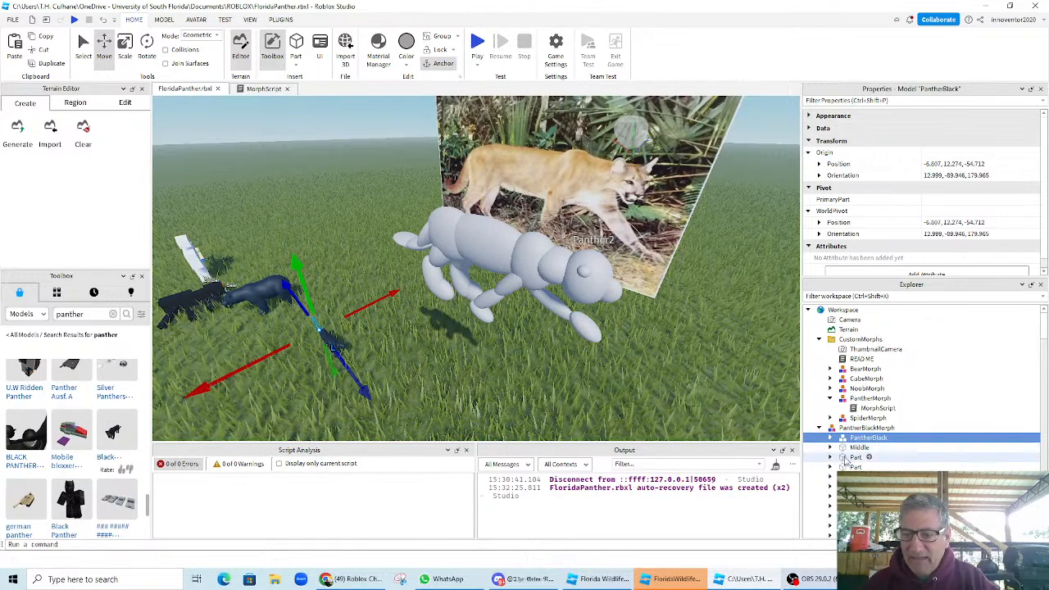
# - Move MorphScript from PantherMorph into PantherBlackMorph and delete the emptied PantherMorph
pyautogui.scroll(-2, 902, 459)
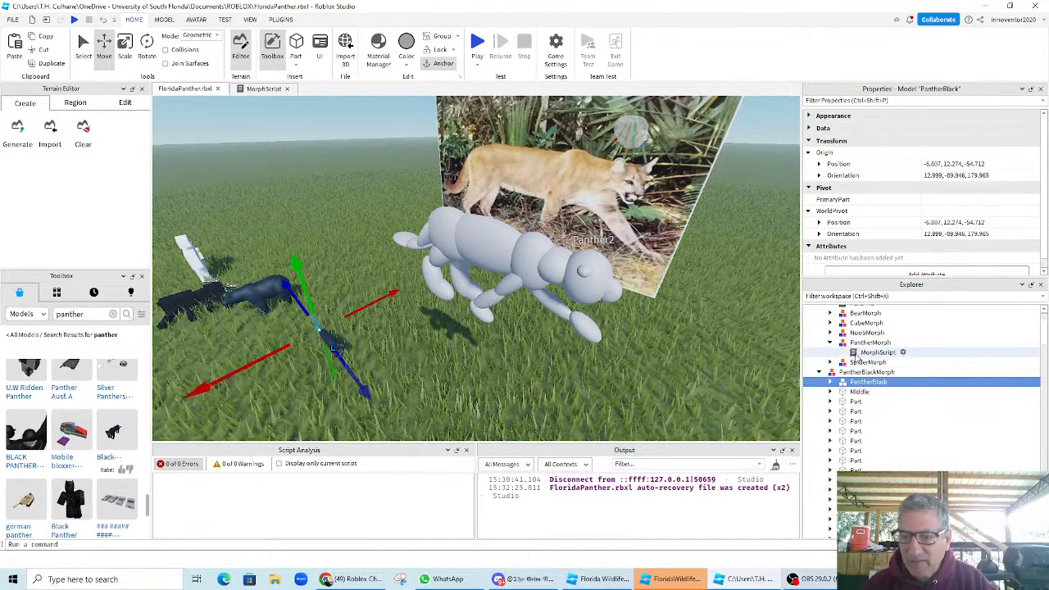
pyautogui.moveTo(865, 353); pyautogui.dragTo(867, 375)
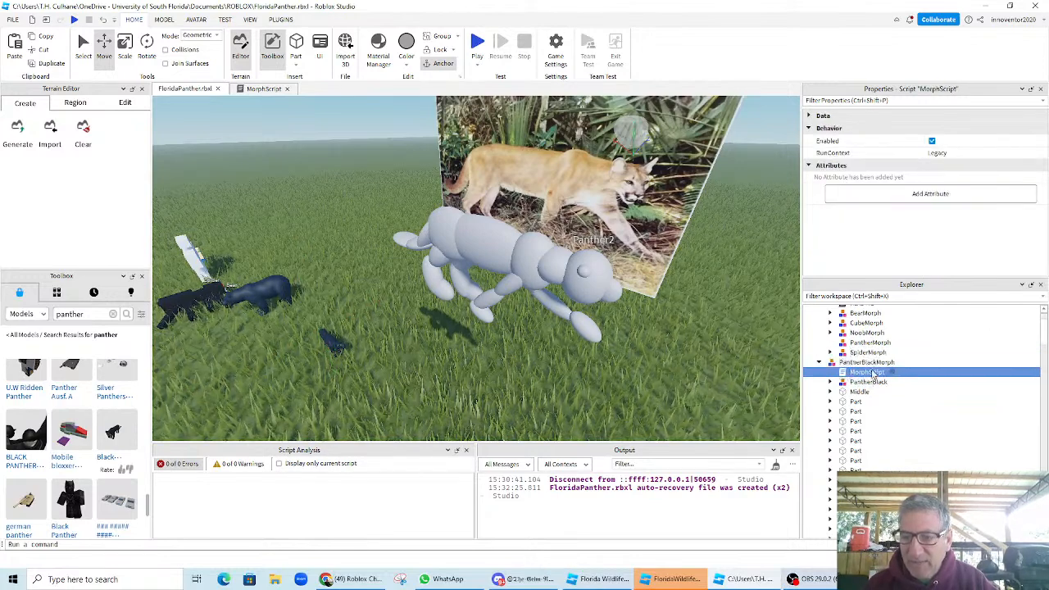
pyautogui.click(858, 344)
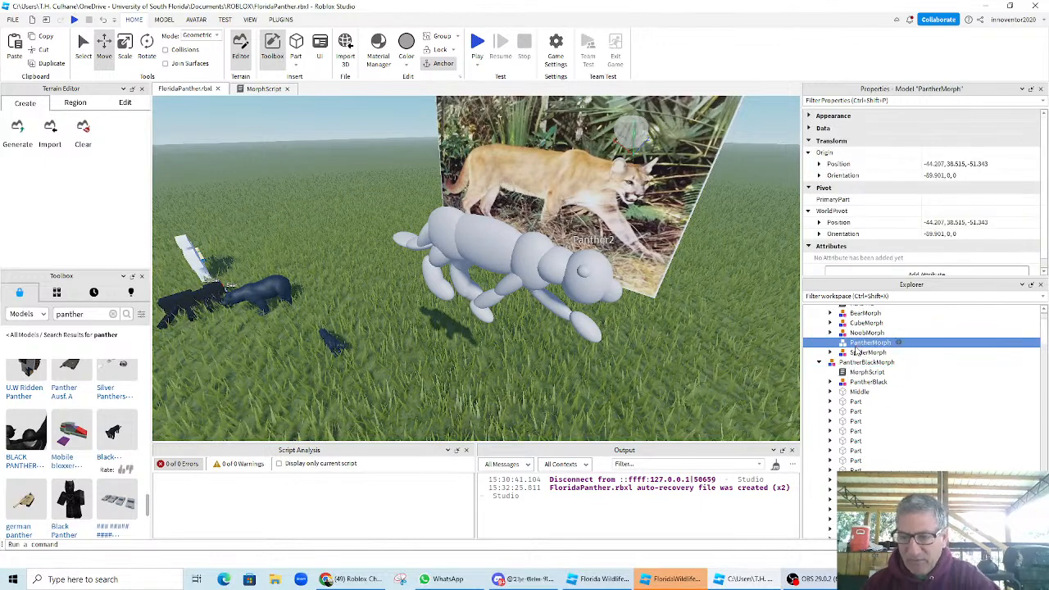
pyautogui.press('Delete')
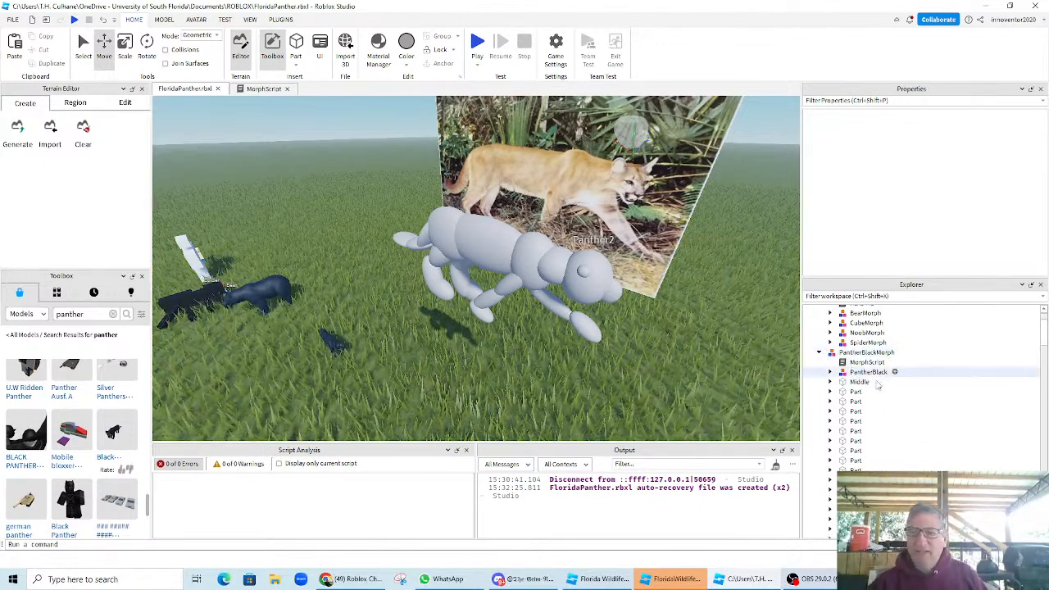
# - Move PantherBlackMorph into the CustomMorphs folder and add a Humanoid to its PantherBlack model
pyautogui.scroll(2, 848, 393)
pyautogui.moveTo(859, 408); pyautogui.dragTo(863, 340)
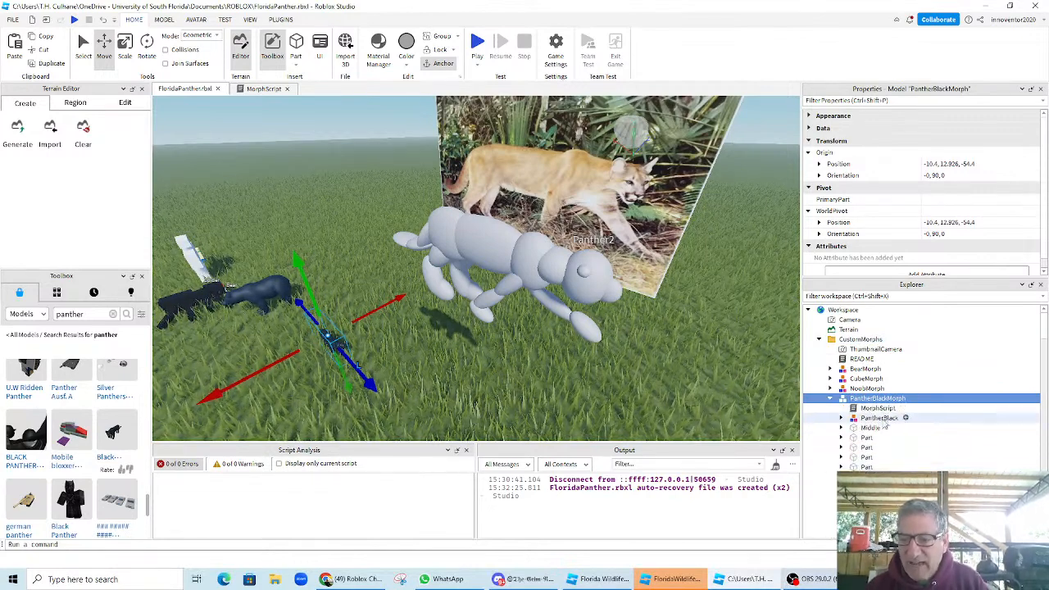
pyautogui.click(905, 418)
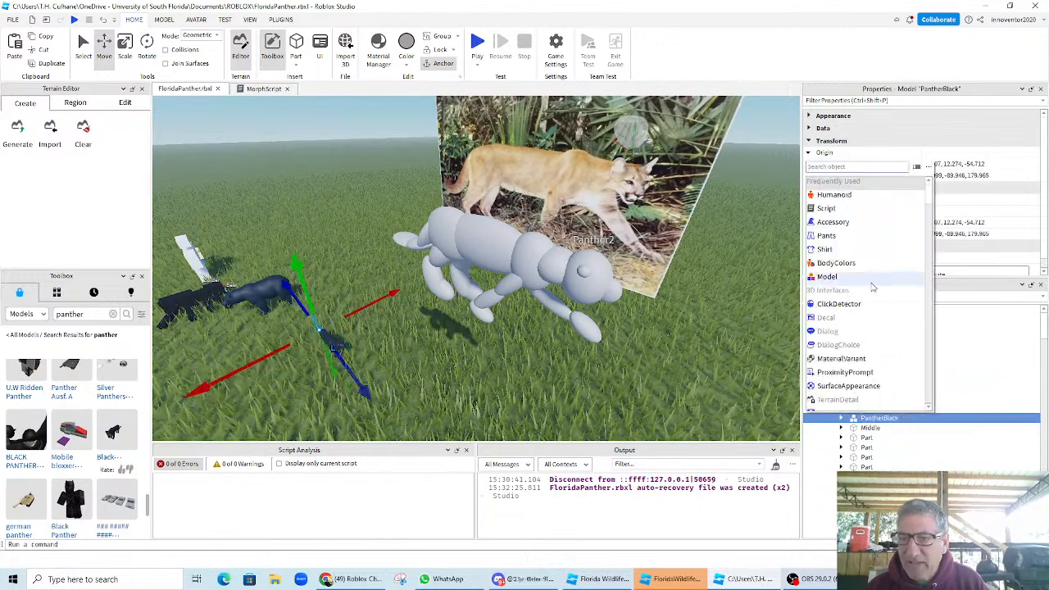
pyautogui.click(836, 196)
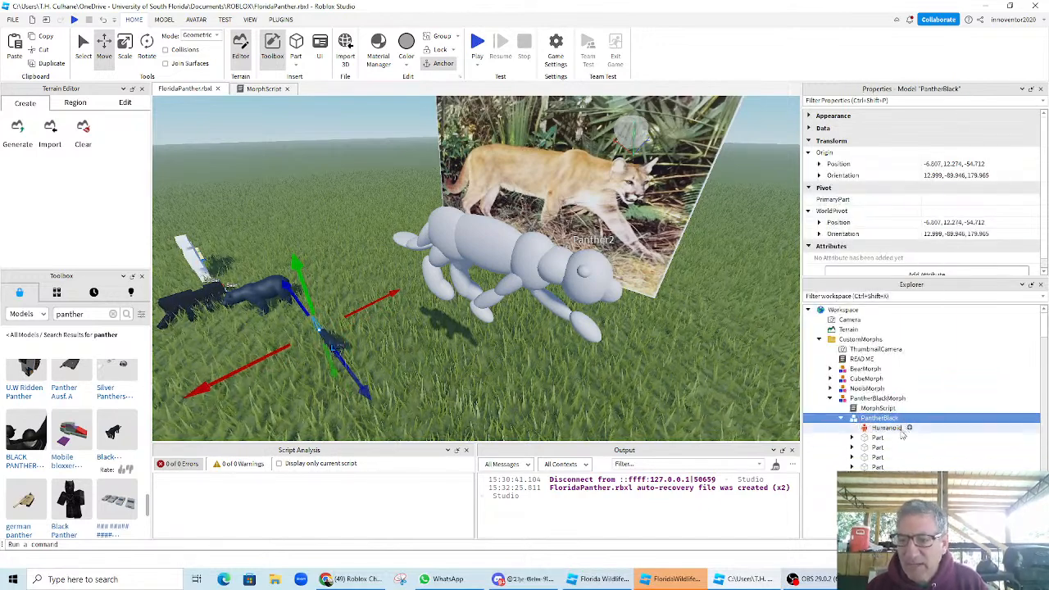
# - Examine the black panther up close and identify where the first parts of PantherBlack sit on its body
pyautogui.scroll(-3, 895, 459)
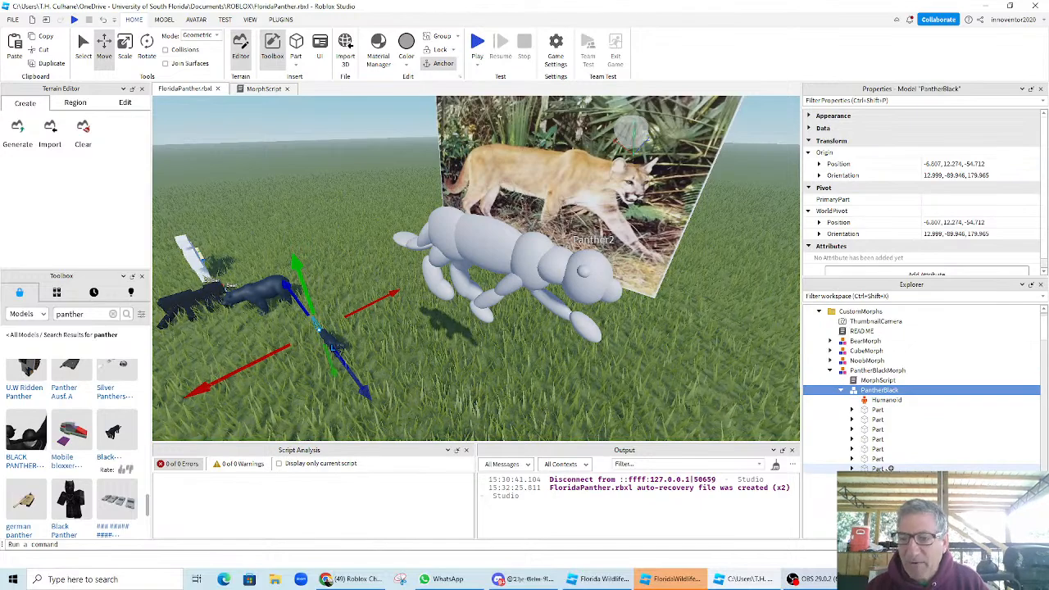
pyautogui.scroll(5, 373, 364)
pyautogui.scroll(-8, 373, 363)
pyautogui.moveTo(373, 364); pyautogui.dragTo(458, 341, button='right')
pyautogui.scroll(5, 457, 341)
pyautogui.scroll(-4, 454, 342)
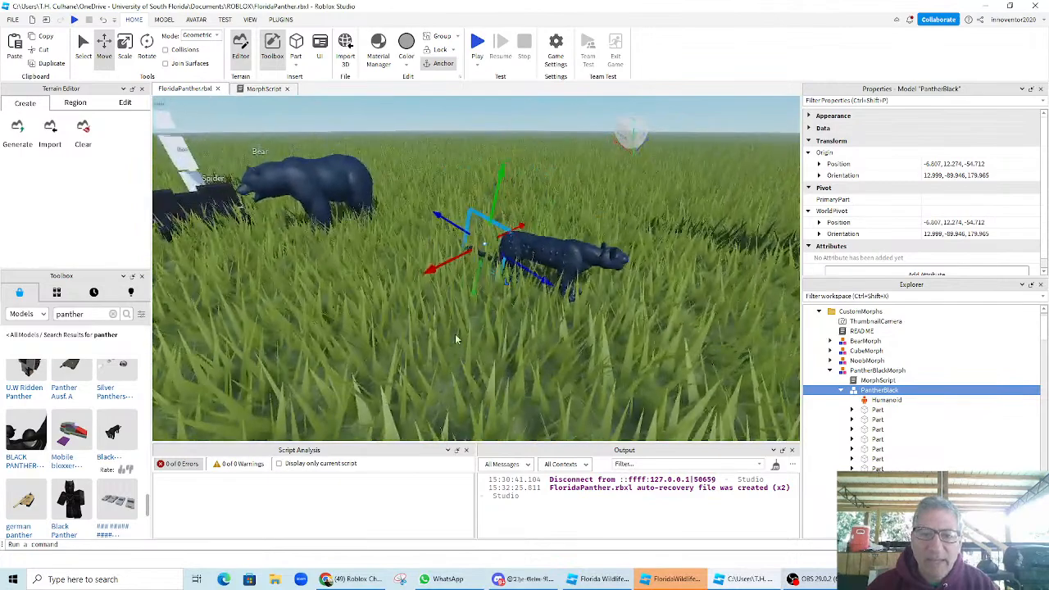
pyautogui.click(873, 422)
pyautogui.click(870, 441)
pyautogui.click(869, 461)
pyautogui.scroll(5, 648, 342)
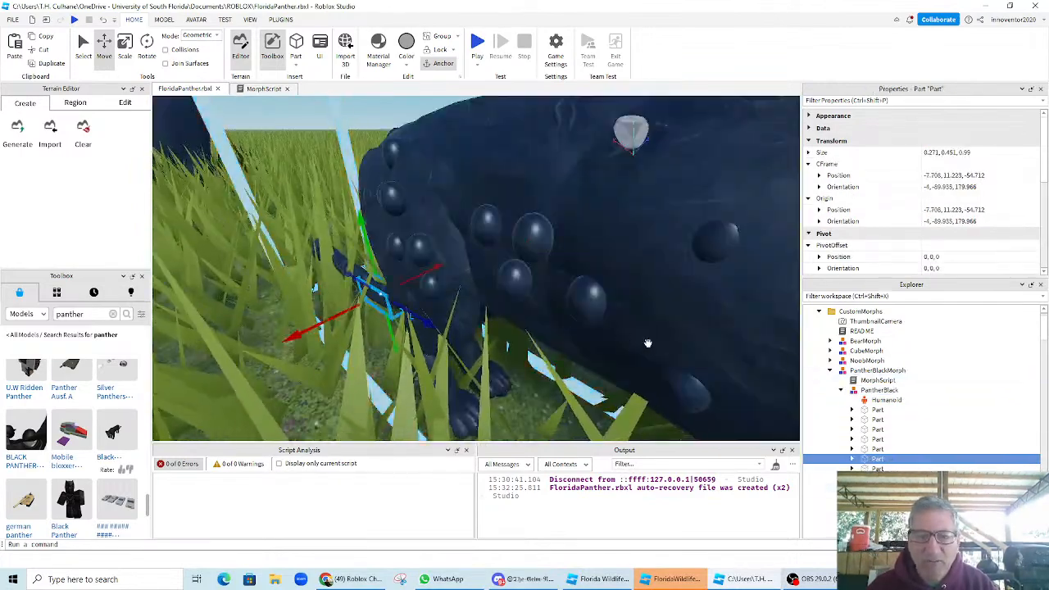
pyautogui.scroll(-8, 647, 342)
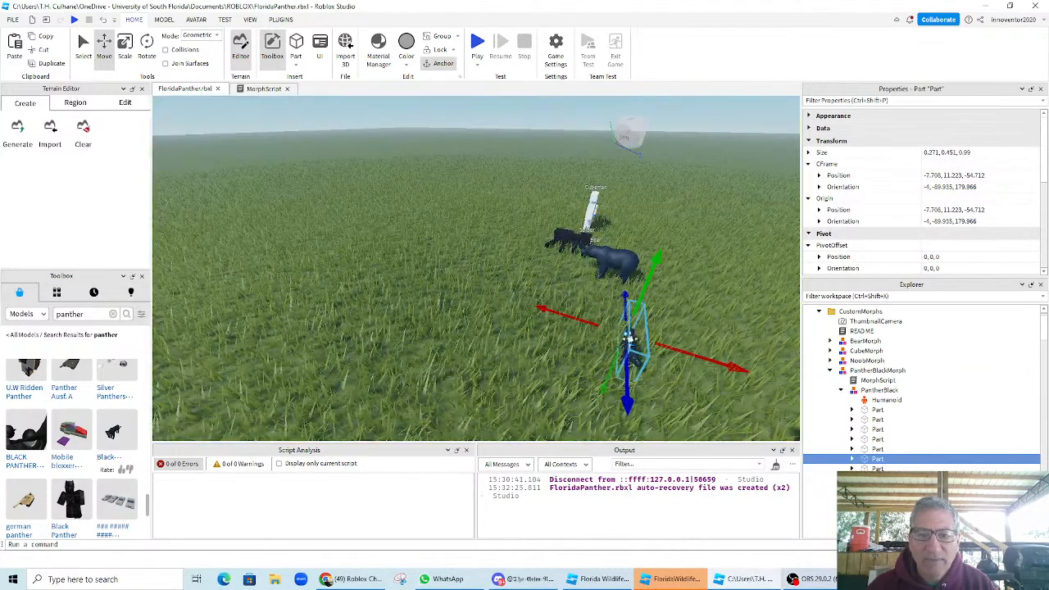
pyautogui.press('d')
pyautogui.moveTo(630, 338); pyautogui.dragTo(583, 326, button='right')
pyautogui.scroll(5, 578, 335)
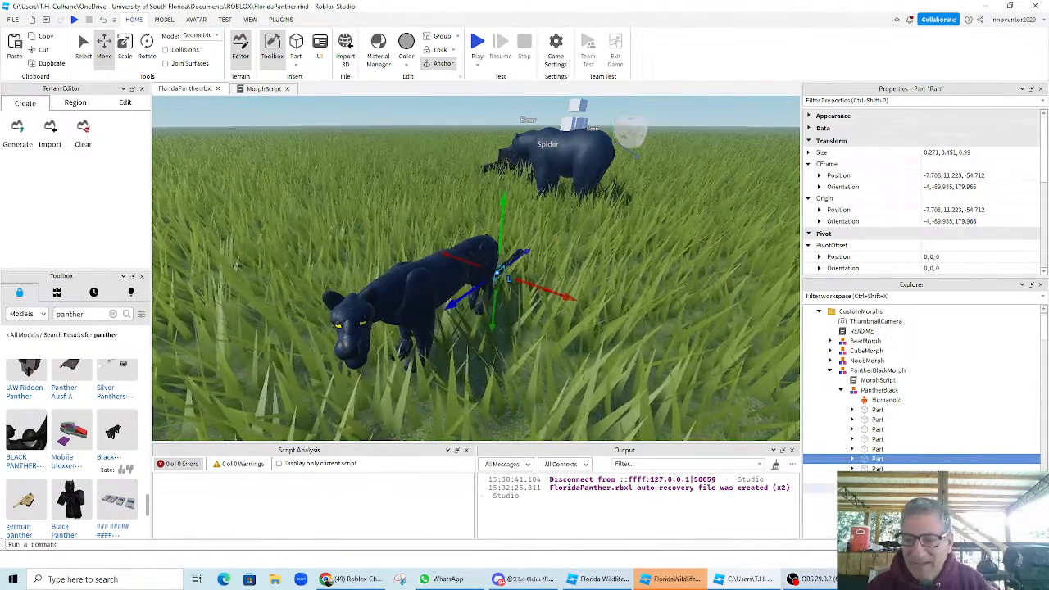
# - Check the remaining parts of PantherBlack, Middle and the loose parts of PantherBlackMorph, ending with HumanoidRootPart selected
pyautogui.click(869, 488)
pyautogui.click(869, 499)
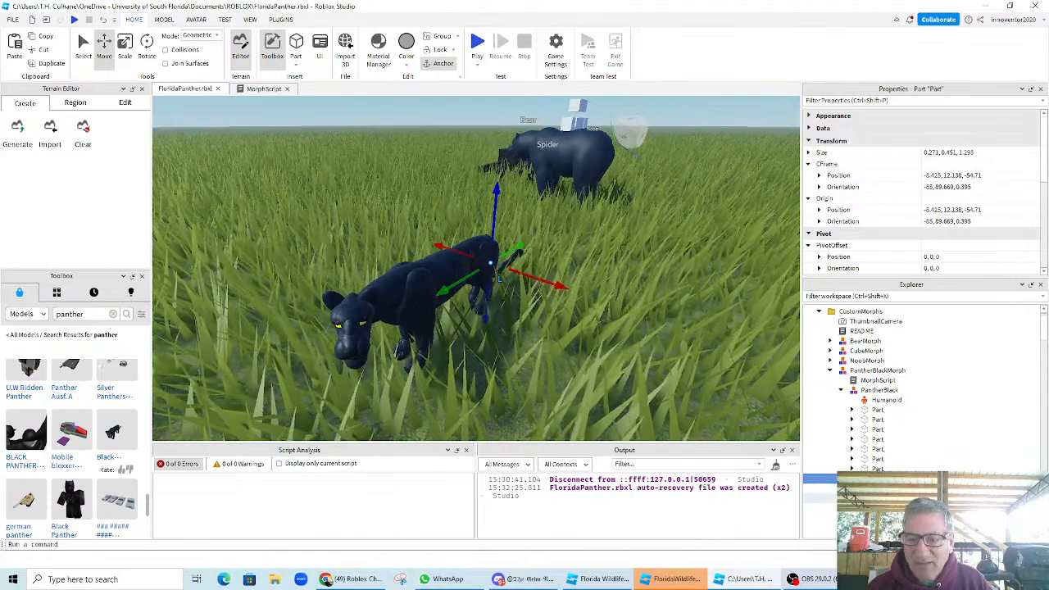
pyautogui.click(869, 508)
pyautogui.scroll(-1, 869, 509)
pyautogui.scroll(-2, 869, 460)
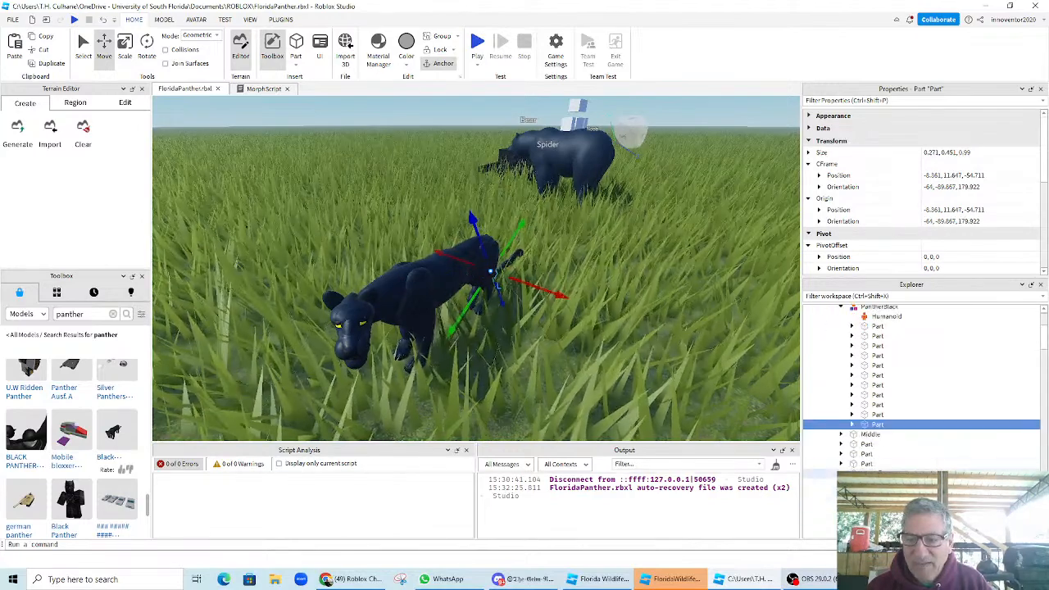
pyautogui.click(869, 435)
pyautogui.click(866, 444)
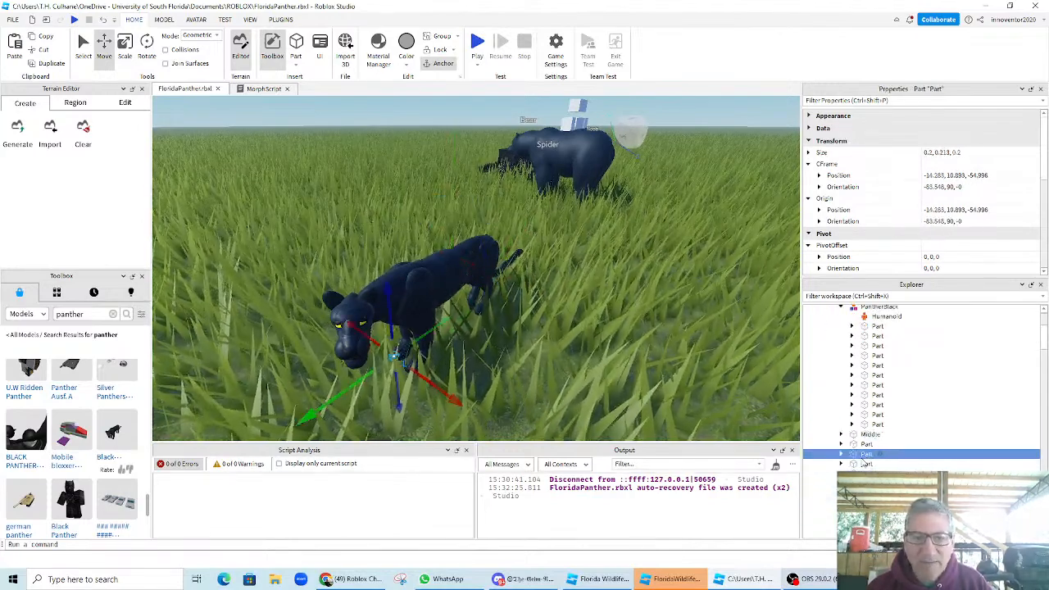
pyautogui.click(855, 452)
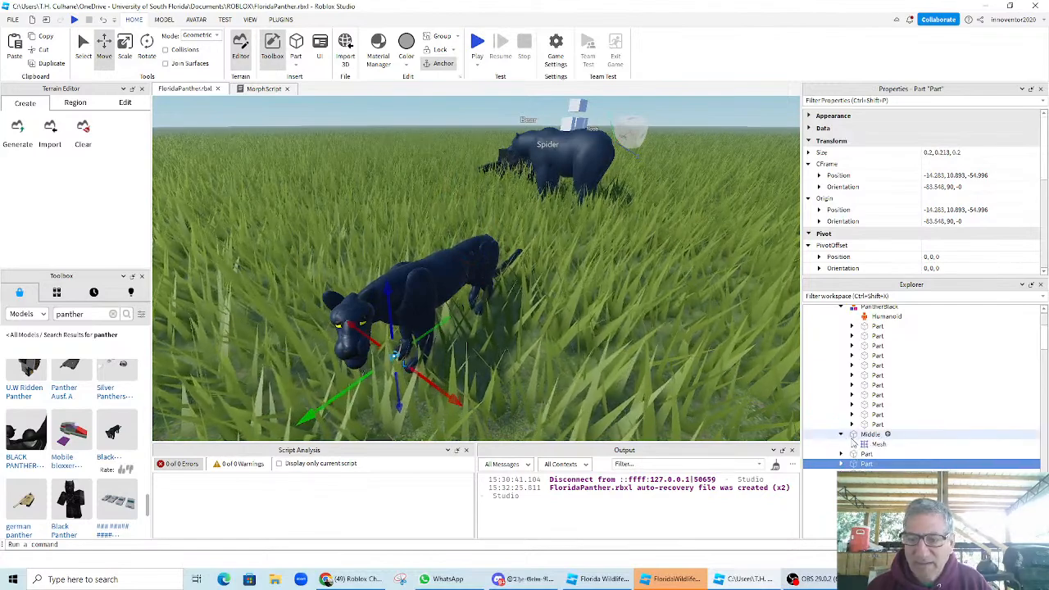
pyautogui.click(361, 369)
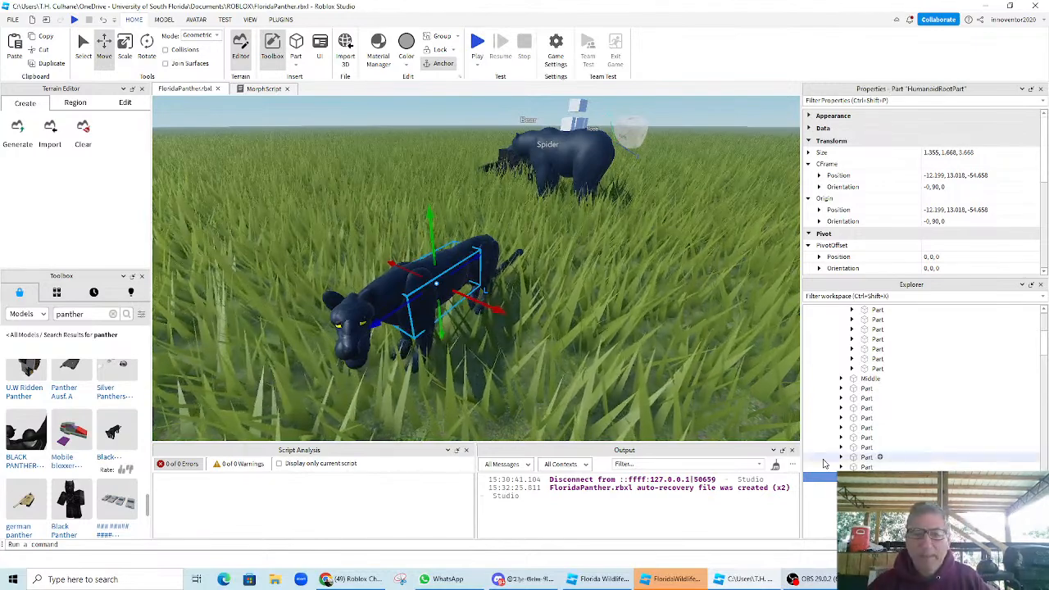
# - Compare Cubeman's children and HumanoidRootPart in CubeMorph with the structure of PantherBlackMorph
pyautogui.scroll(1, 892, 312)
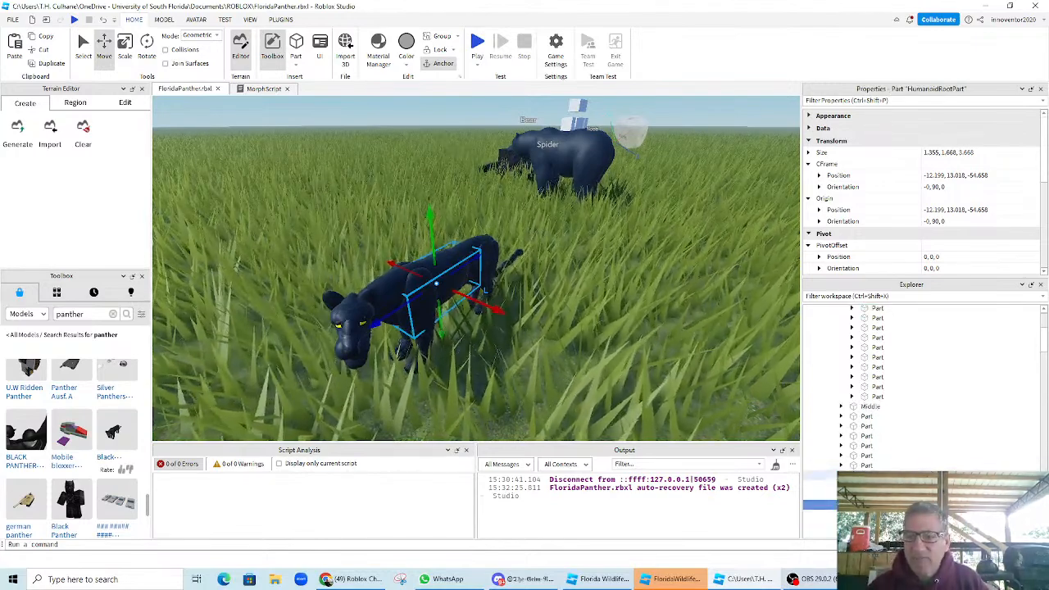
pyautogui.scroll(-2, 918, 385)
pyautogui.scroll(5, 918, 386)
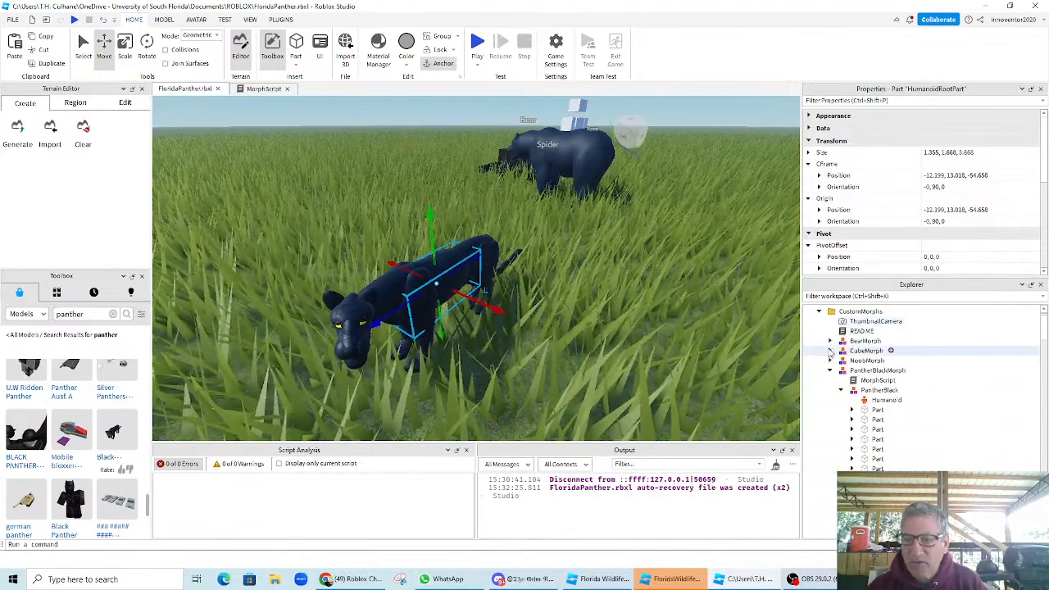
pyautogui.click(830, 351)
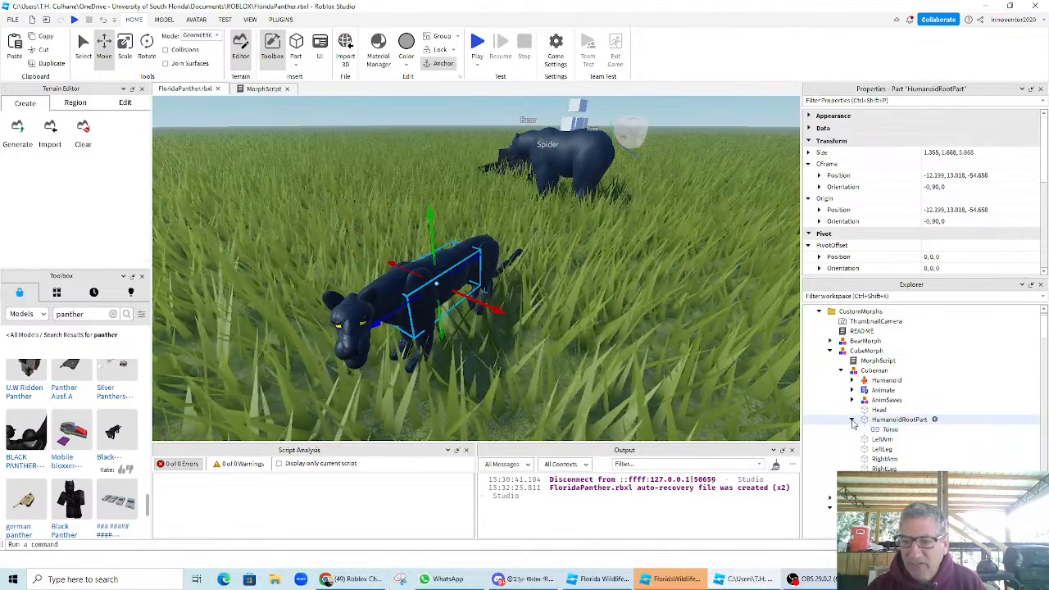
pyautogui.scroll(-5, 902, 434)
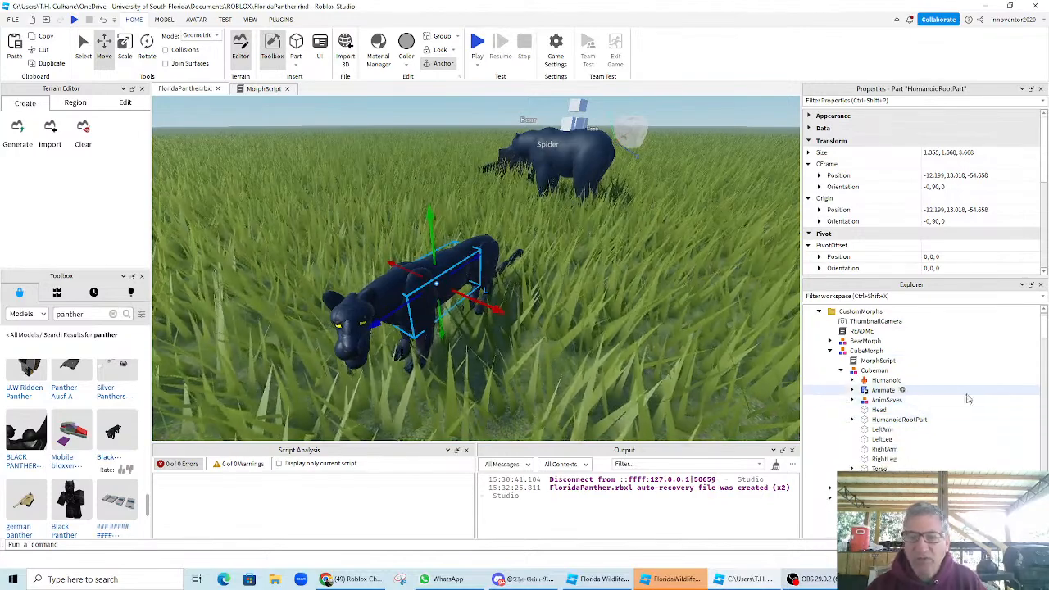
pyautogui.scroll(2, 949, 452)
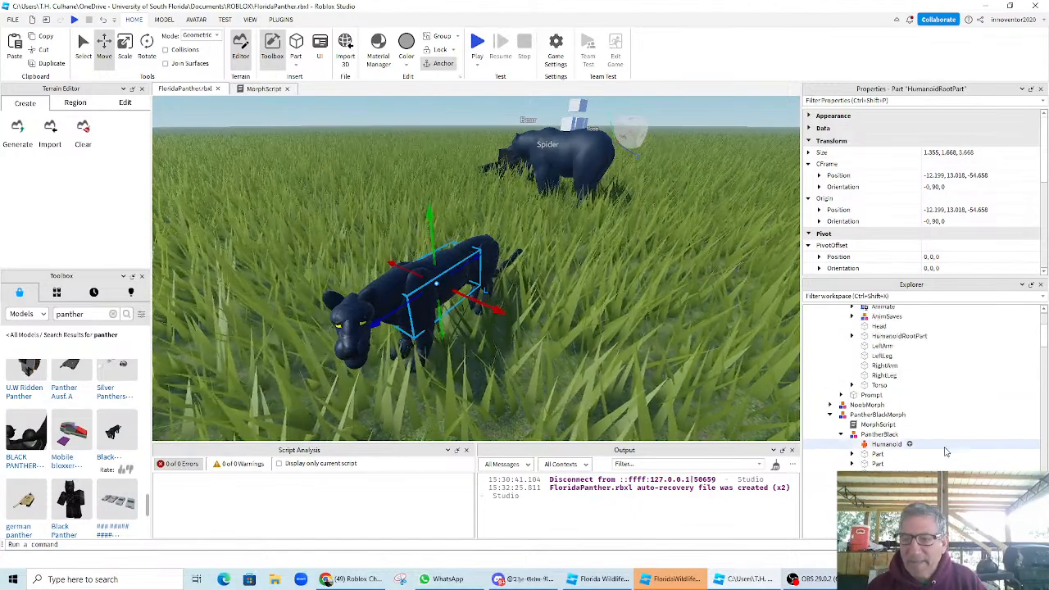
pyautogui.scroll(-2, 945, 452)
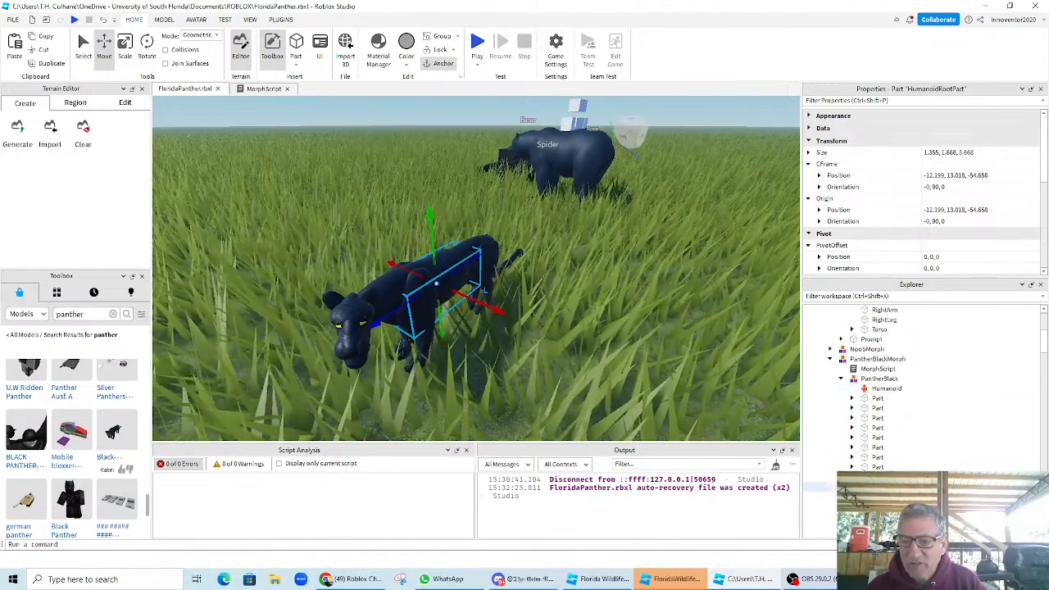
pyautogui.scroll(-5, 918, 390)
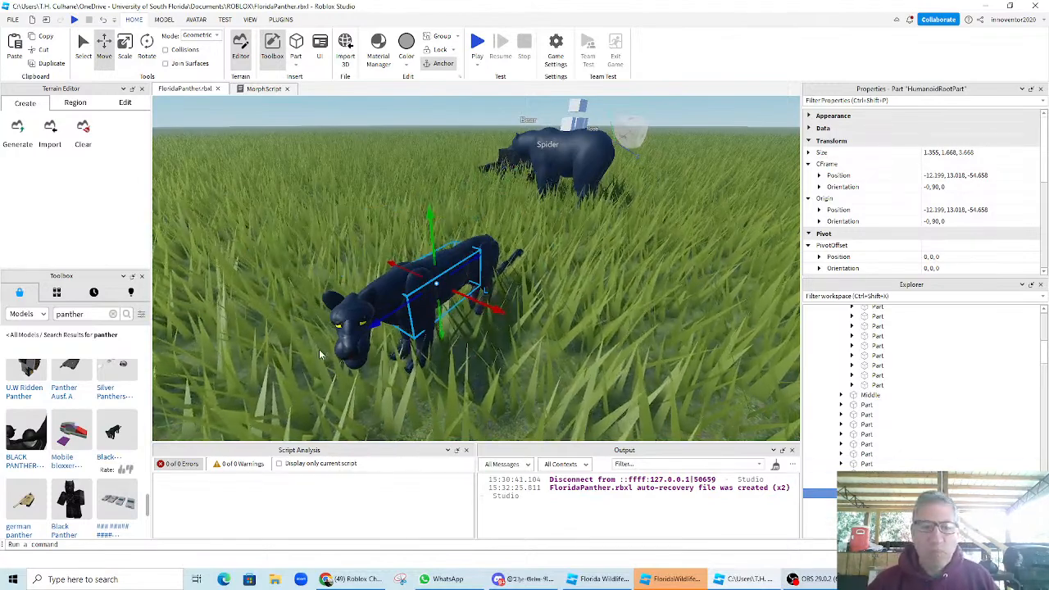
# - Examine the structure of BearMorph, including the children of Bear and its HumanoidRootPart, as a reference for PantherBlackMorph
pyautogui.scroll(10, 915, 456)
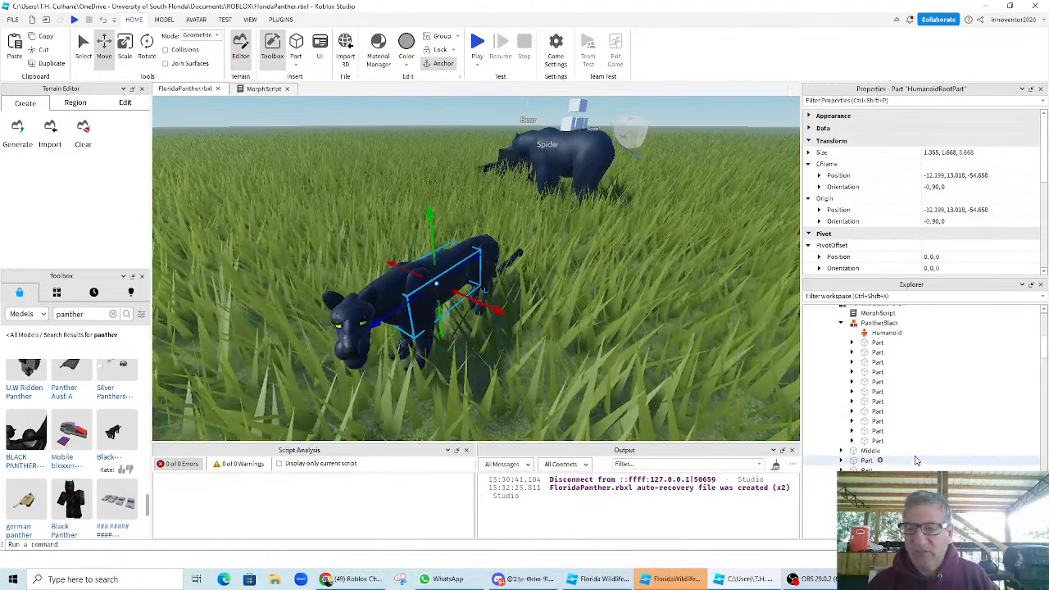
pyautogui.scroll(2, 916, 460)
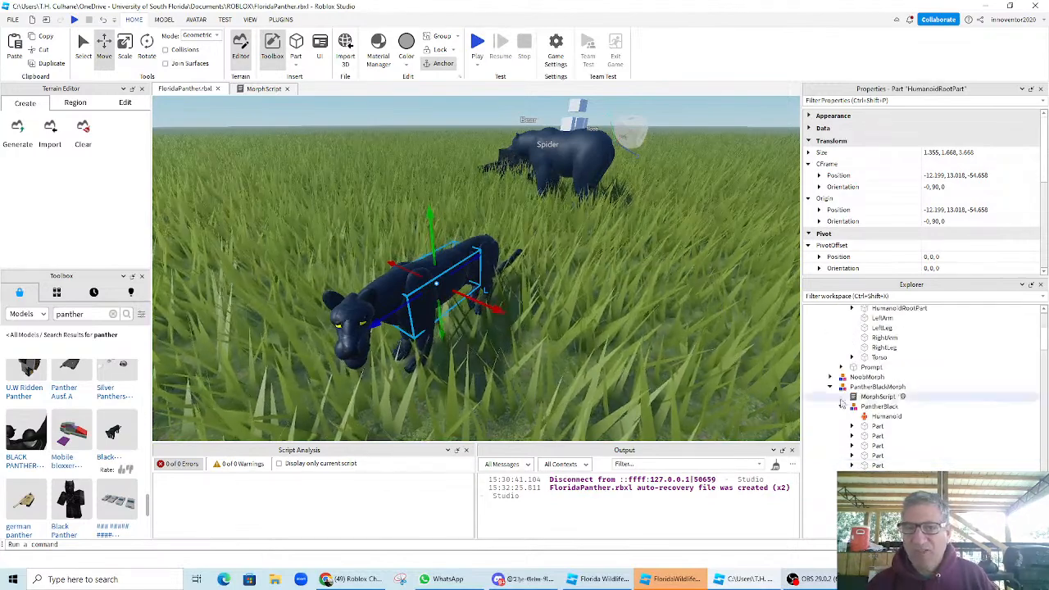
pyautogui.click(575, 160)
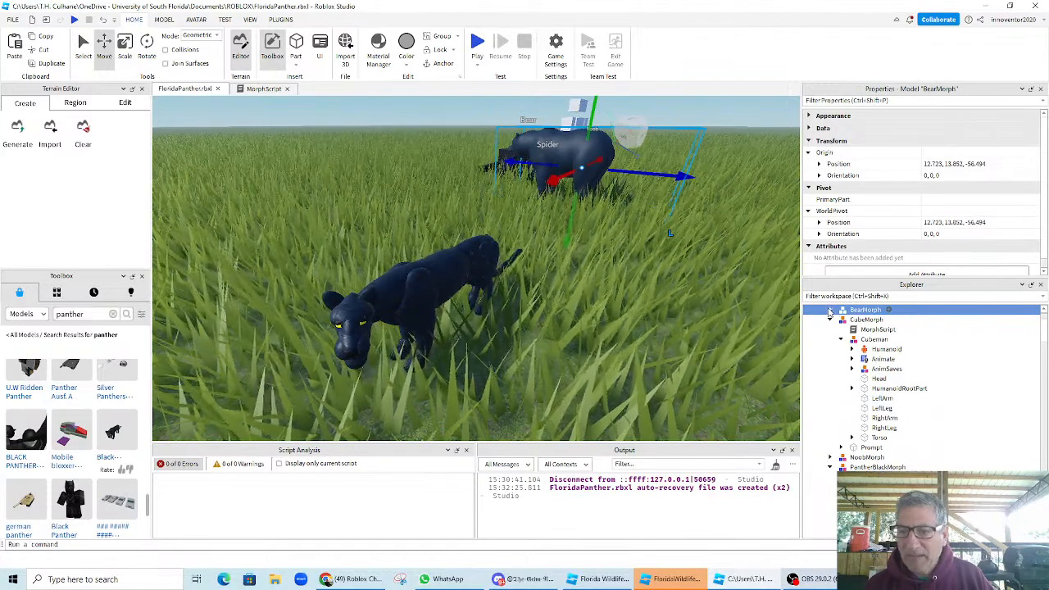
pyautogui.click(830, 310)
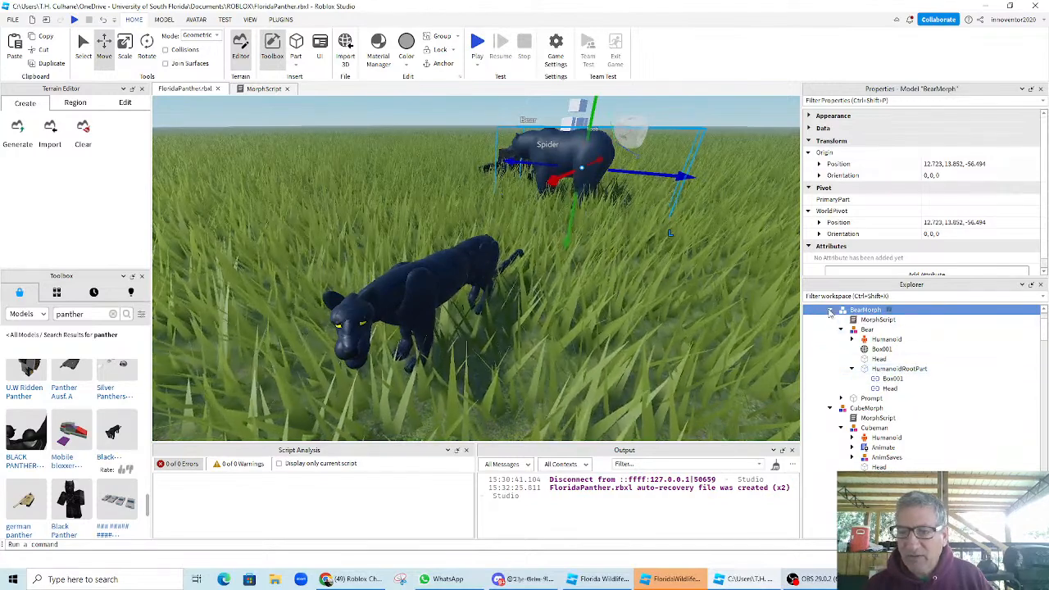
pyautogui.click(829, 310)
# - Check the loose parts of PantherBlackMorph, Middle and the last parts of PantherBlack to find which one is the head
pyautogui.scroll(-8, 951, 443)
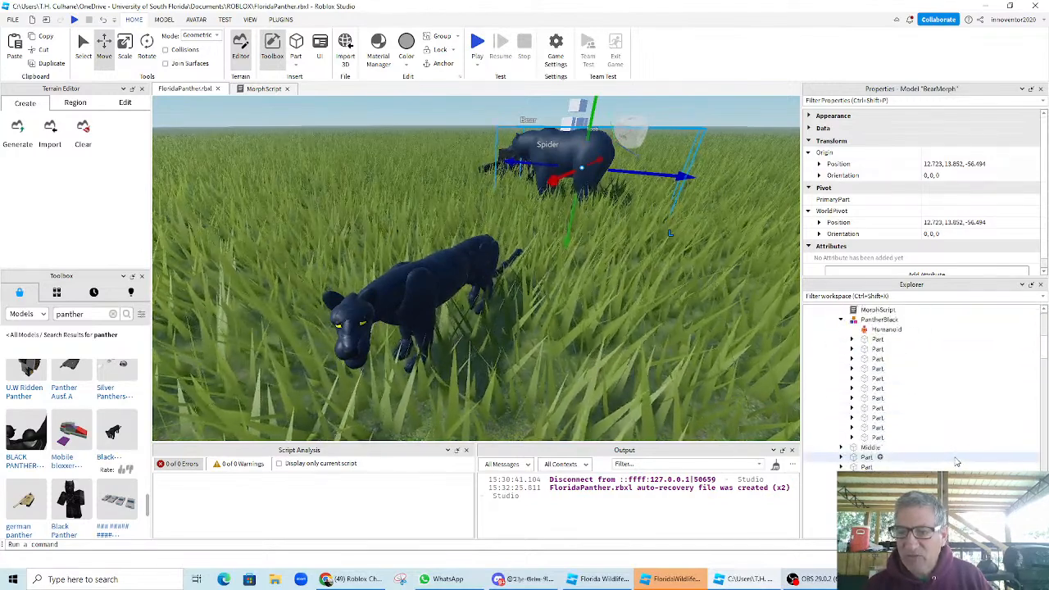
pyautogui.scroll(-3, 957, 462)
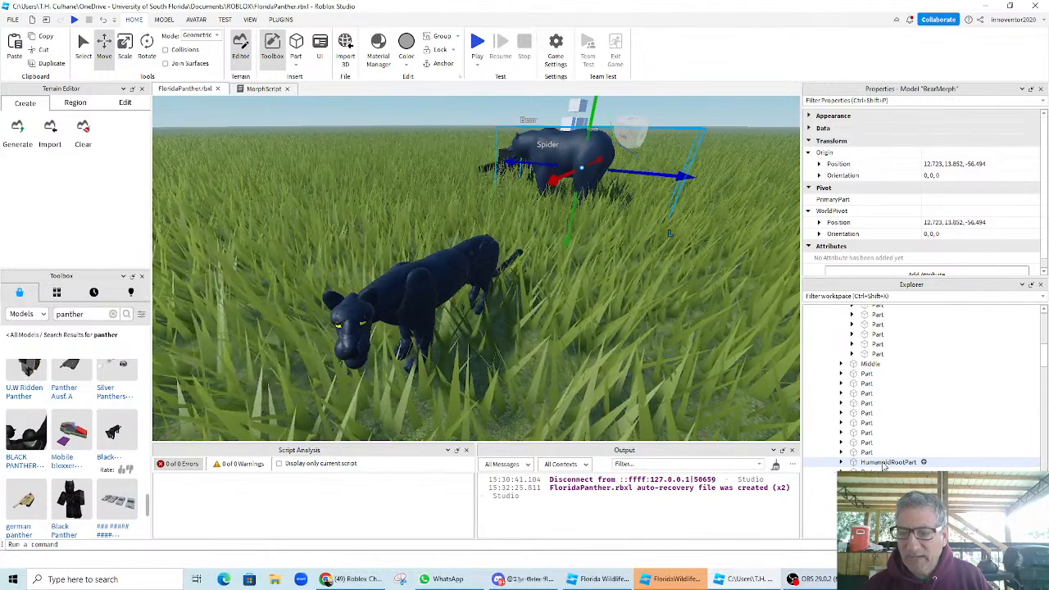
pyautogui.click(884, 464)
pyautogui.click(866, 374)
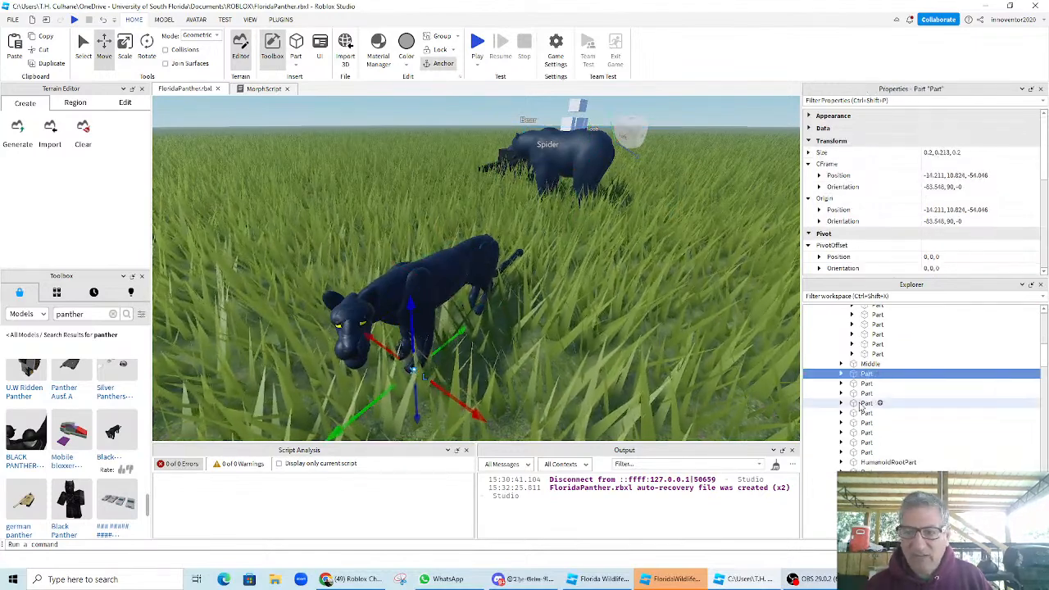
pyautogui.click(867, 414)
pyautogui.click(861, 443)
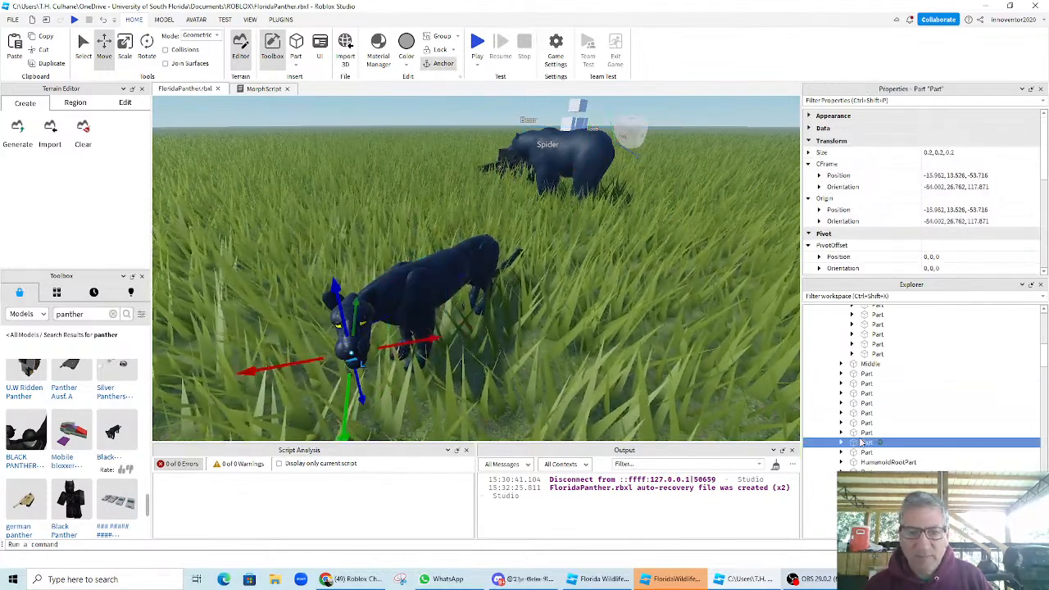
pyautogui.click(867, 433)
pyautogui.click(866, 423)
pyautogui.click(866, 414)
pyautogui.click(866, 404)
pyautogui.click(867, 384)
pyautogui.click(865, 374)
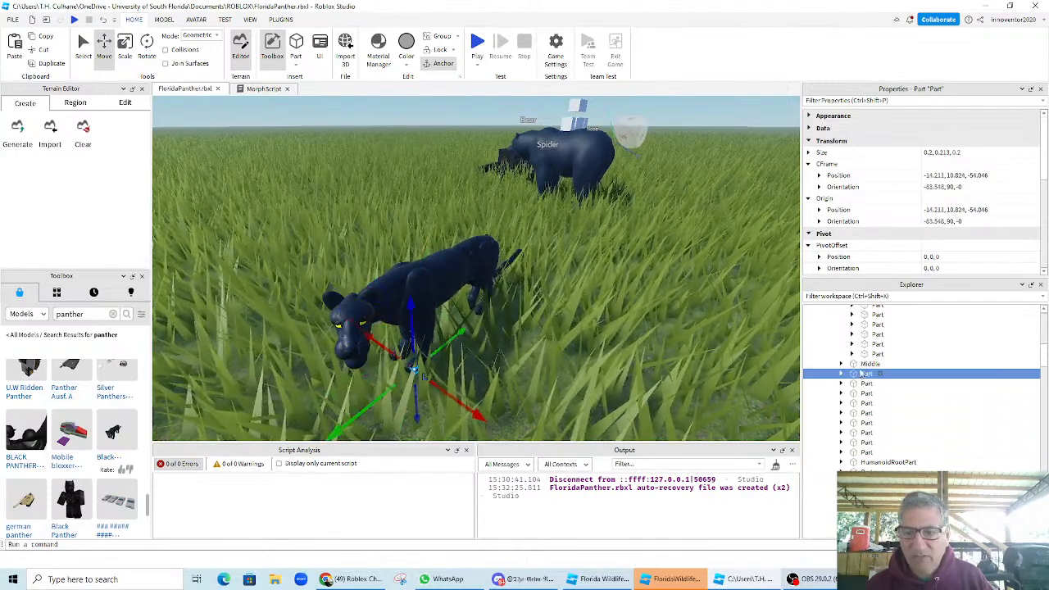
pyautogui.click(868, 364)
pyautogui.click(866, 354)
pyautogui.click(866, 345)
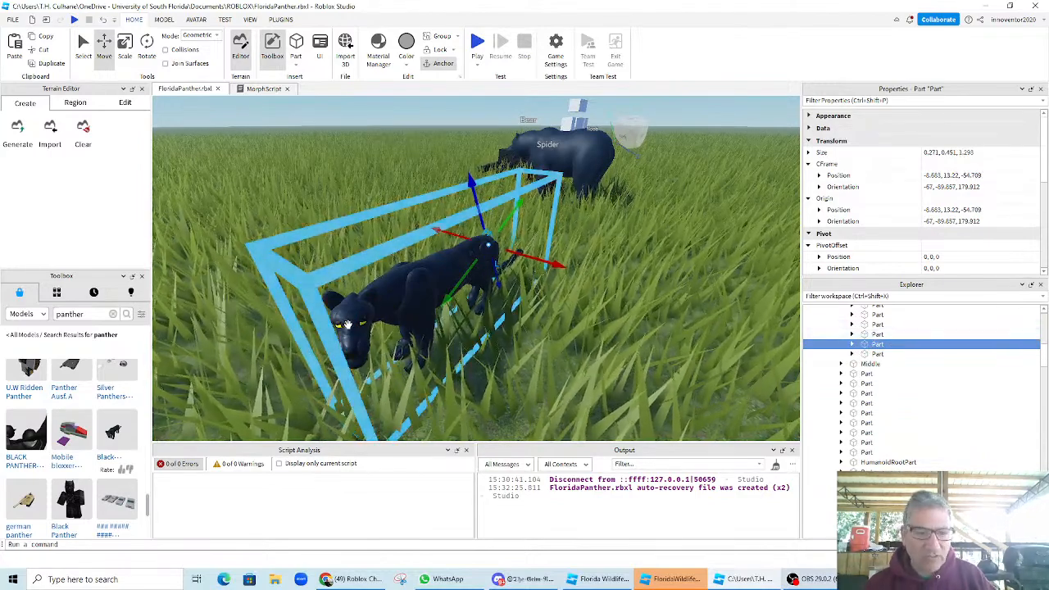
# - Rename the part that forms the panther's head as Head
pyautogui.click(358, 350)
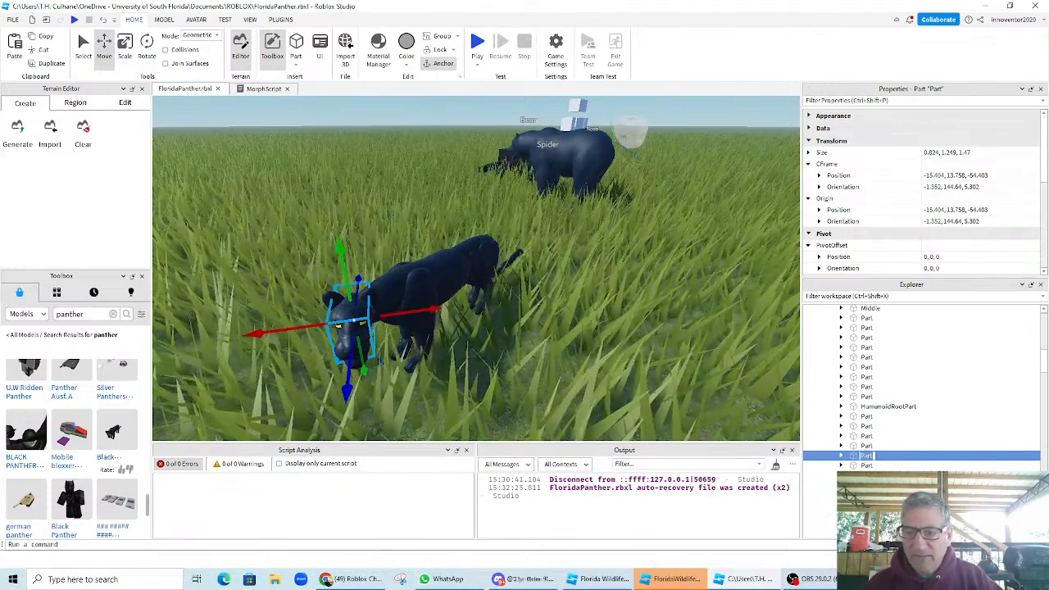
pyautogui.write('Head')
pyautogui.press('Return')
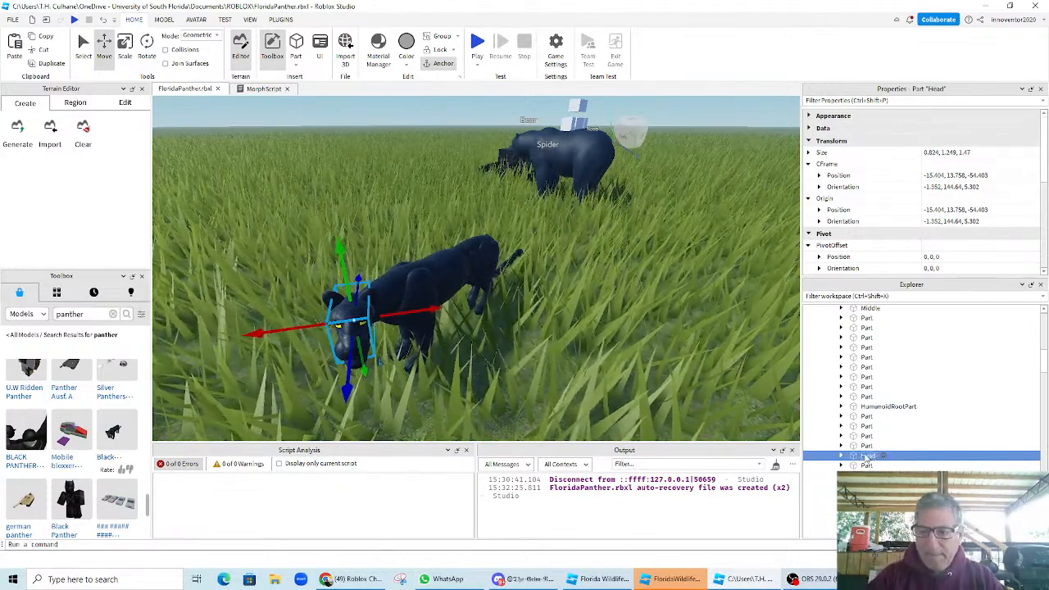
pyautogui.click(868, 406)
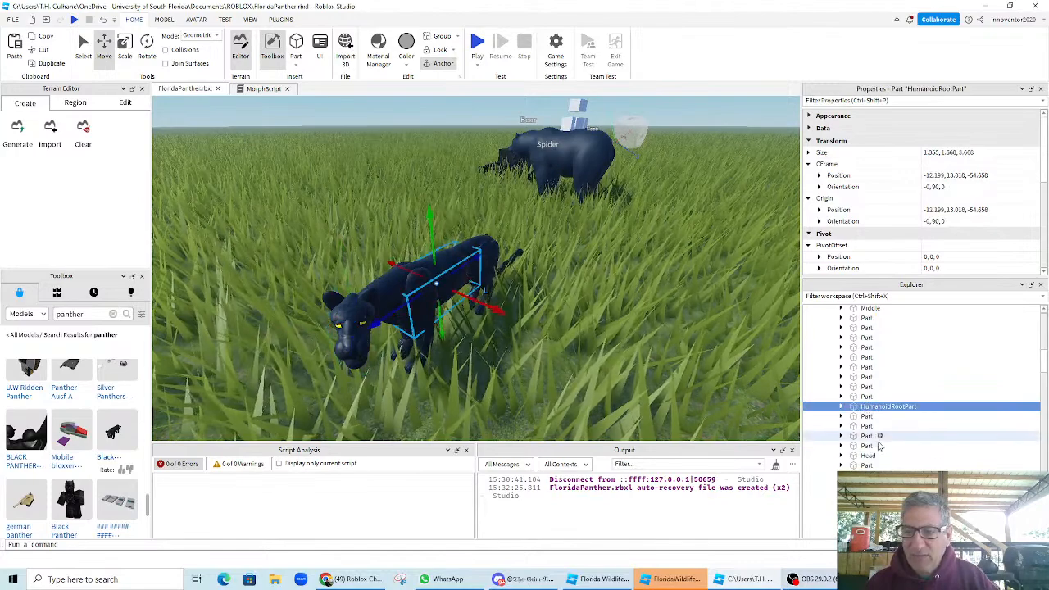
pyautogui.keyDown('shift'); pyautogui.click(874, 457); pyautogui.keyUp('shift')
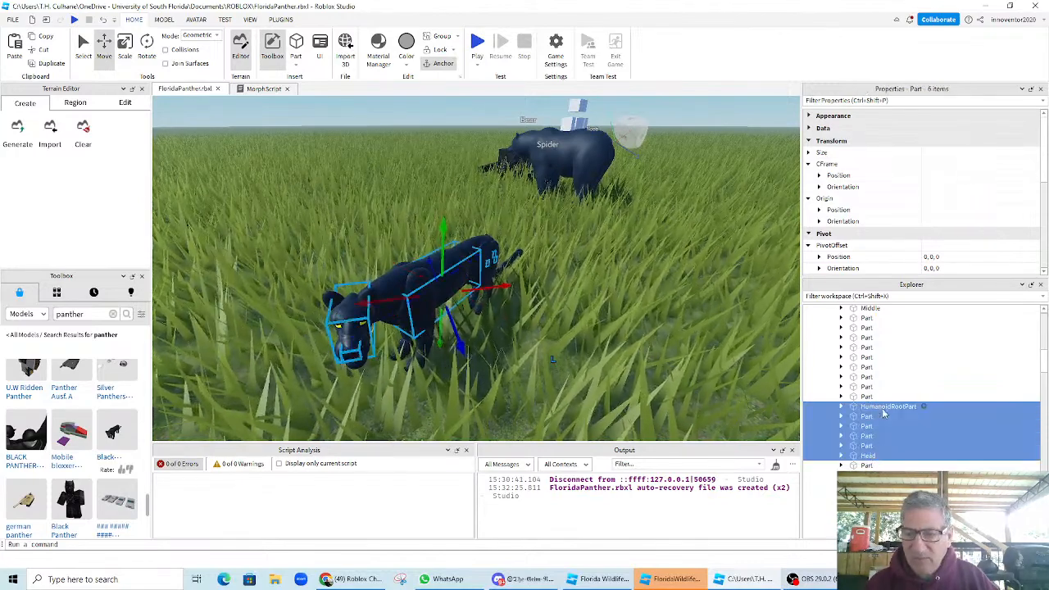
pyautogui.click(877, 409)
pyautogui.keyDown('ctrl'); pyautogui.click(868, 456); pyautogui.keyUp('ctrl')
pyautogui.rightClick(873, 458)
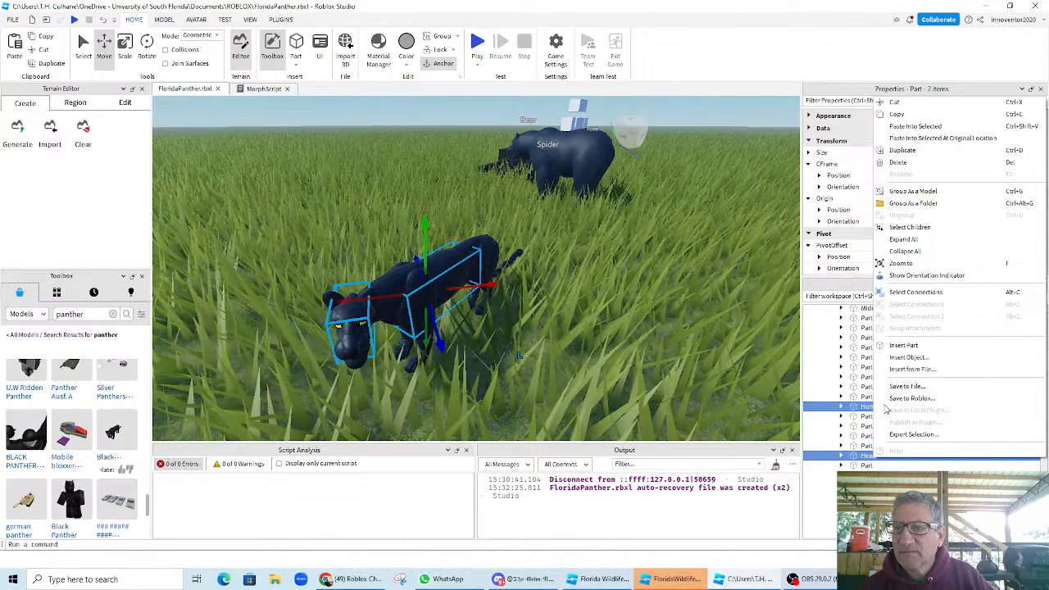
pyautogui.click(557, 271)
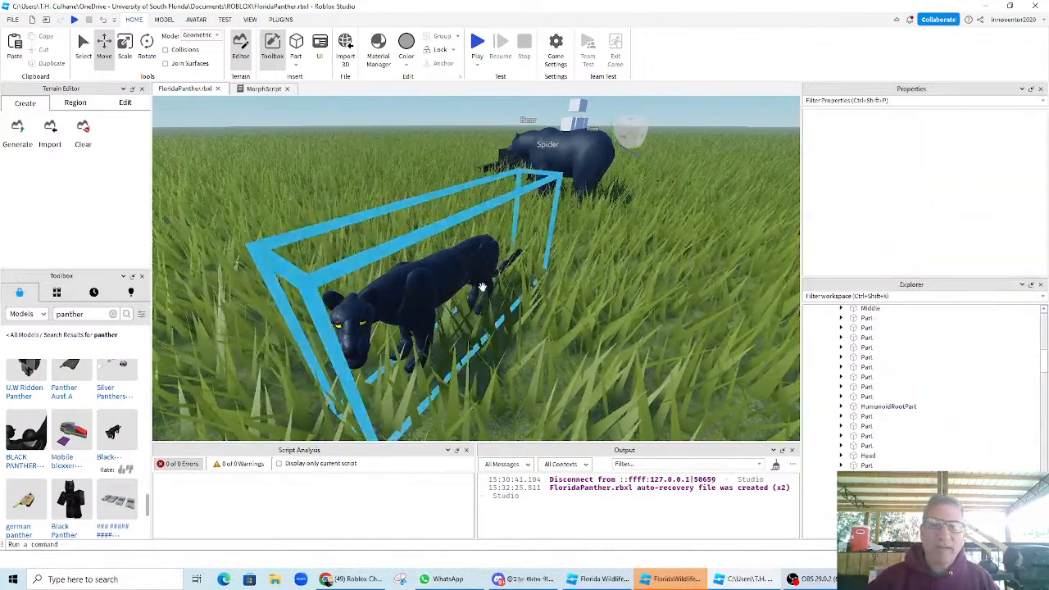
# - Create a weld from the panther's HumanoidRootPart to its Head with RigEdit Lite
pyautogui.click(902, 407)
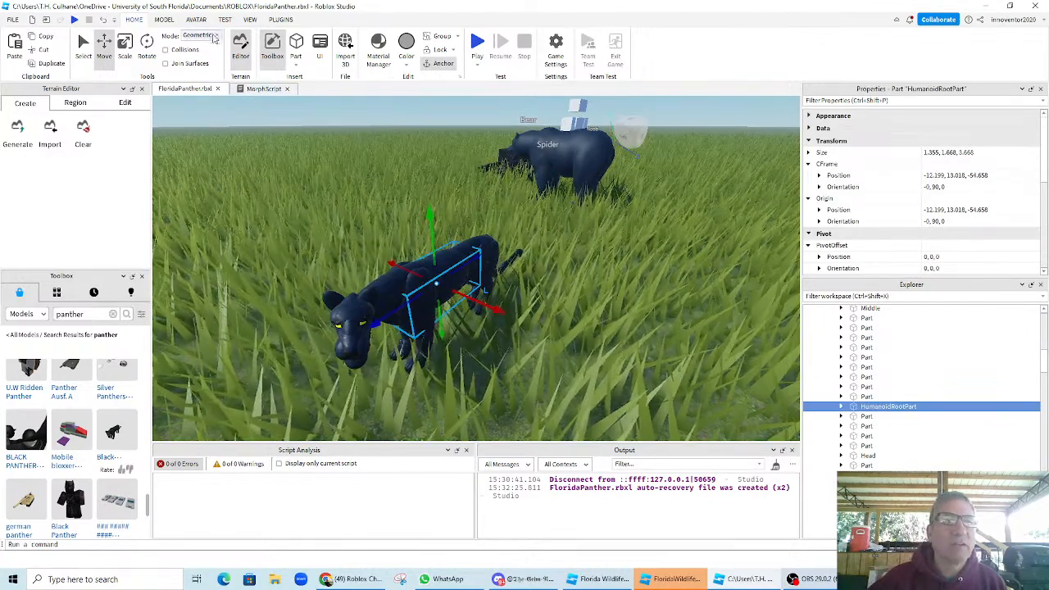
pyautogui.click(277, 20)
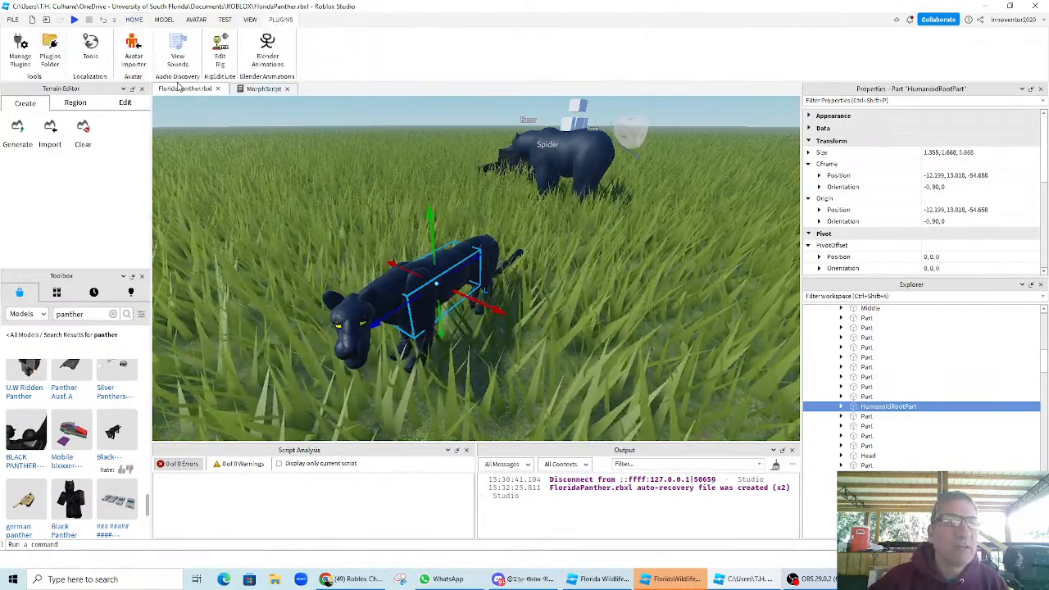
pyautogui.click(220, 51)
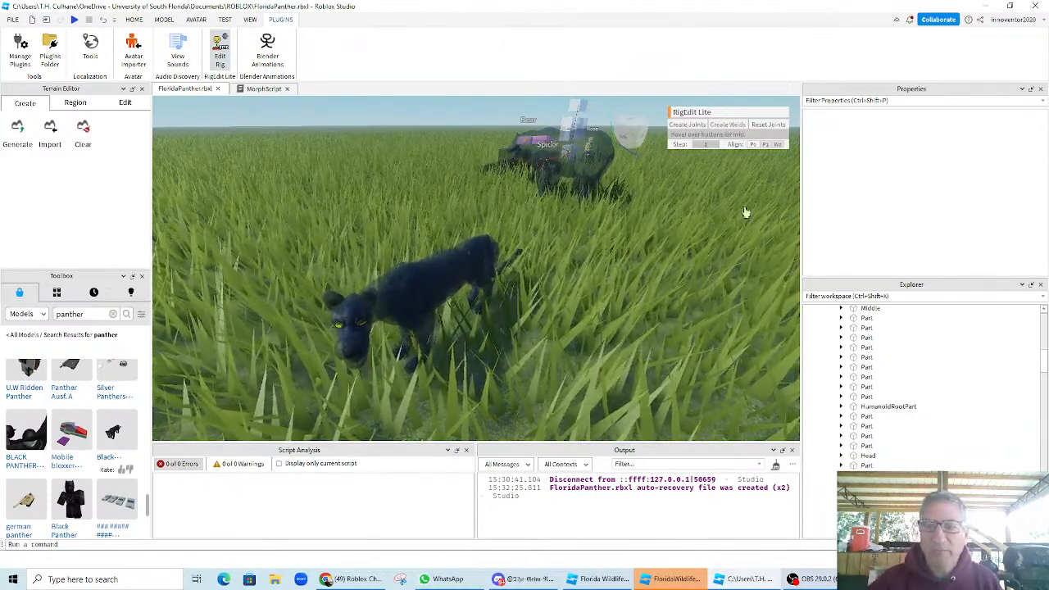
pyautogui.click(887, 407)
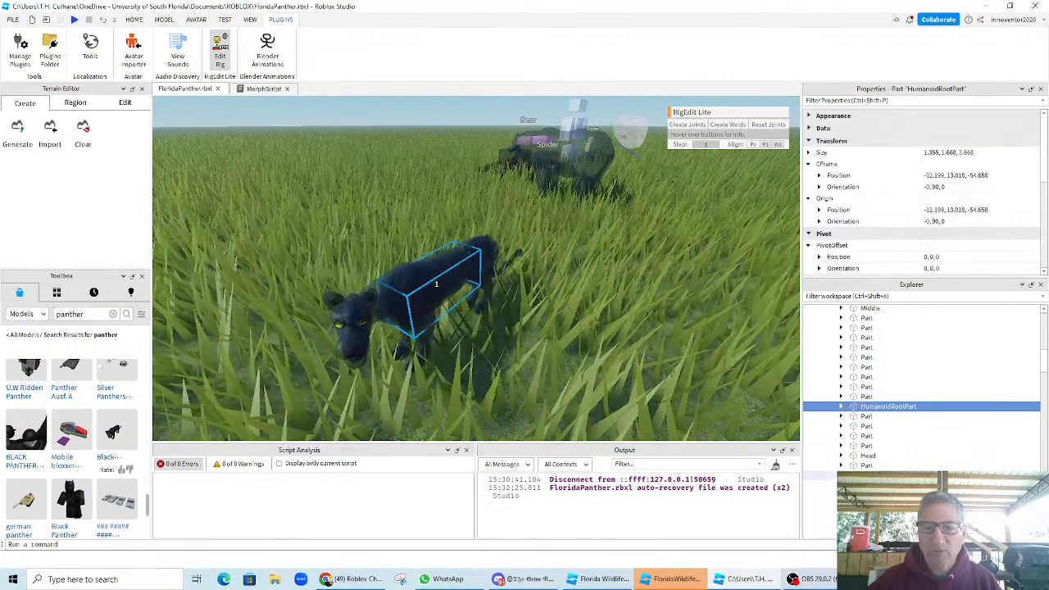
pyautogui.scroll(-2, 902, 394)
pyautogui.keyDown('shift'); pyautogui.click(866, 400); pyautogui.keyUp('shift')
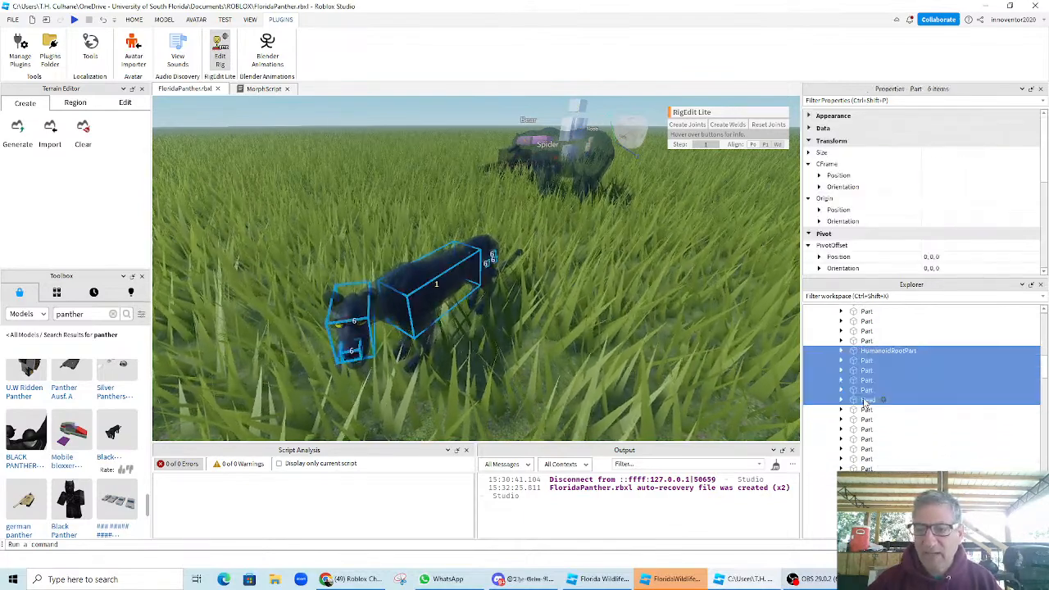
pyautogui.click(878, 353)
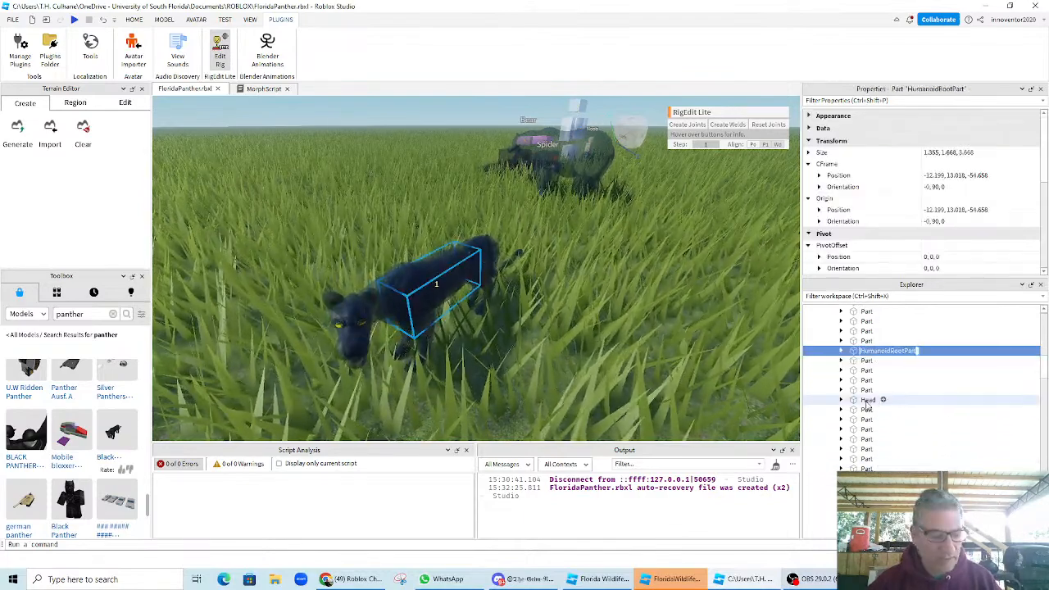
pyautogui.keyDown('ctrl'); pyautogui.click(867, 403); pyautogui.keyUp('ctrl')
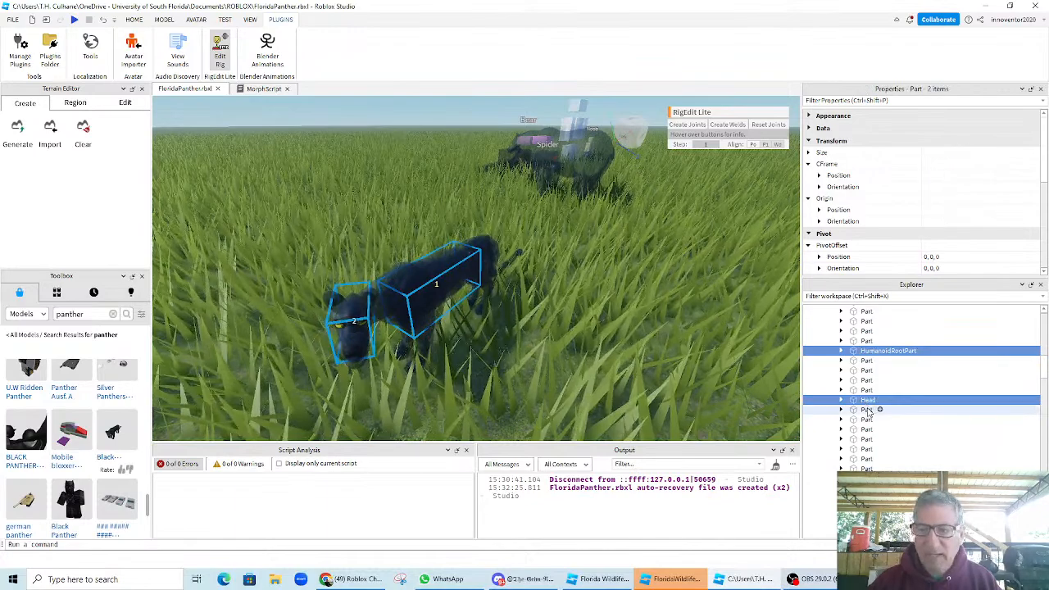
pyautogui.click(726, 127)
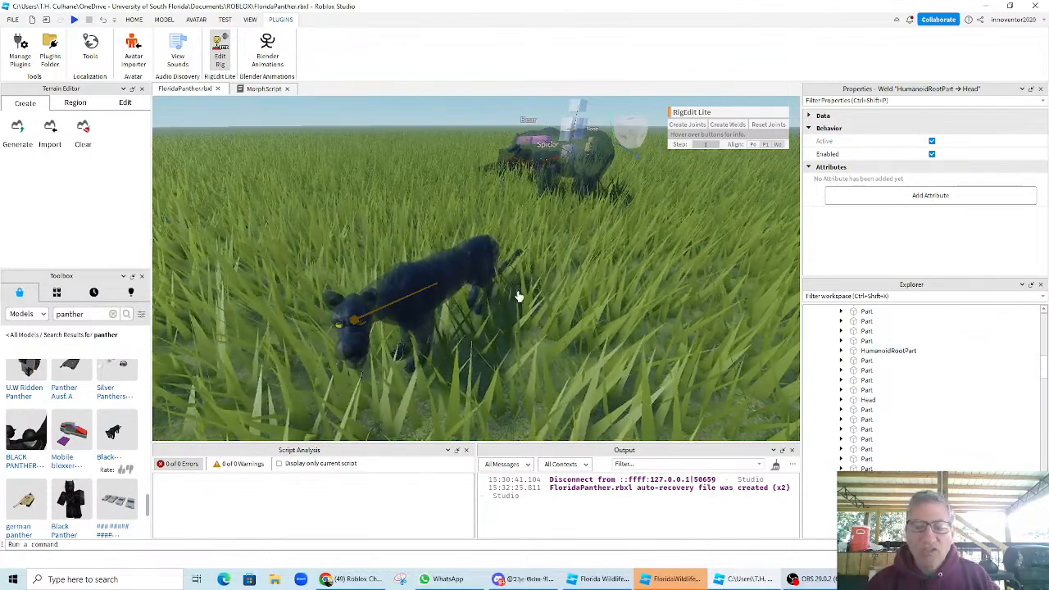
# - Try to assign HumanoidRootPart as the PrimaryPart of the PantherBlack model
pyautogui.scroll(10, 912, 414)
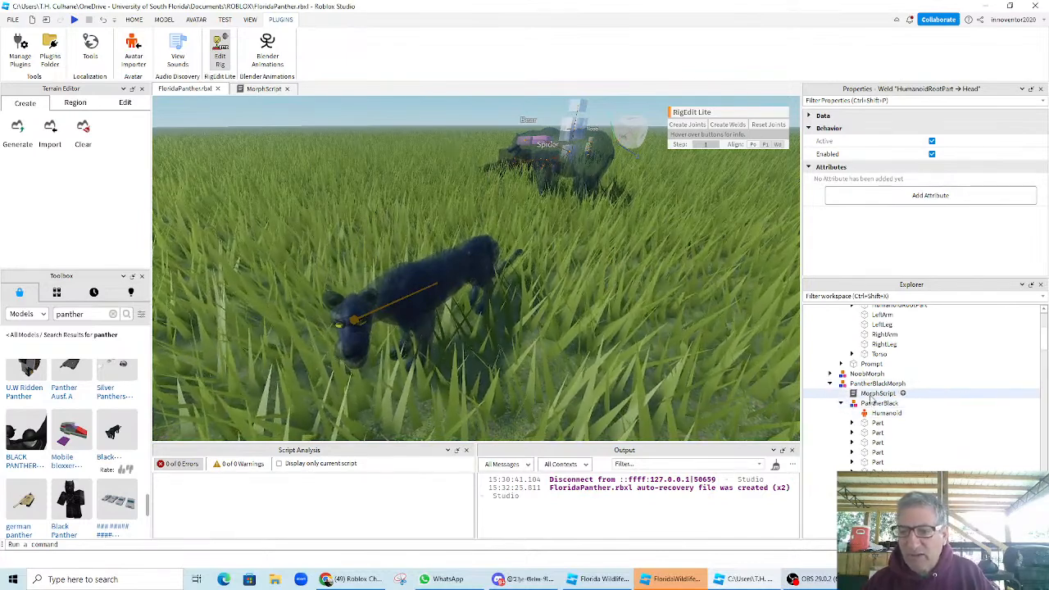
pyautogui.scroll(-4, 897, 449)
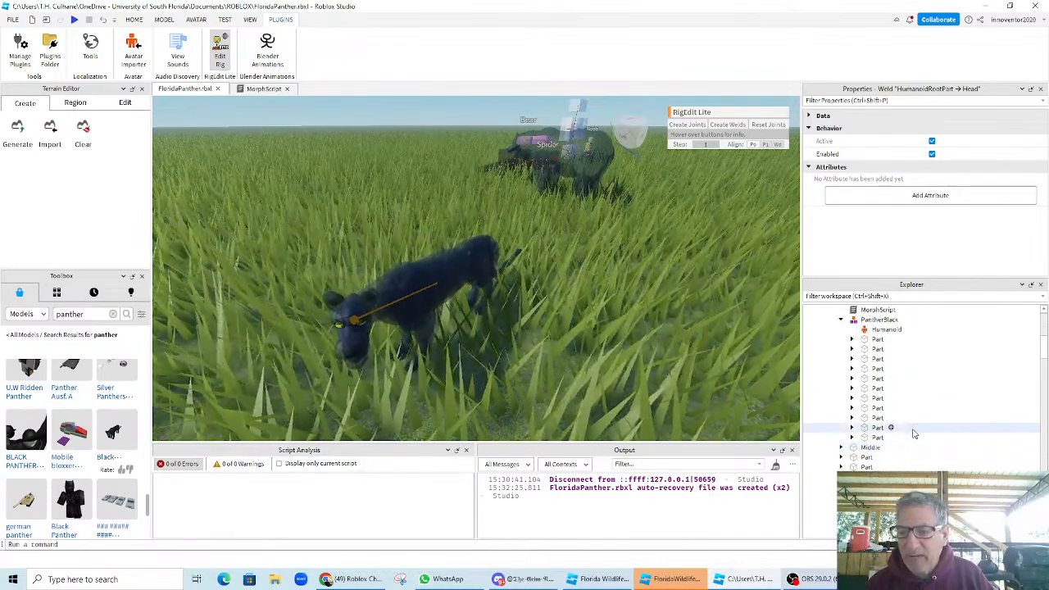
pyautogui.click(893, 433)
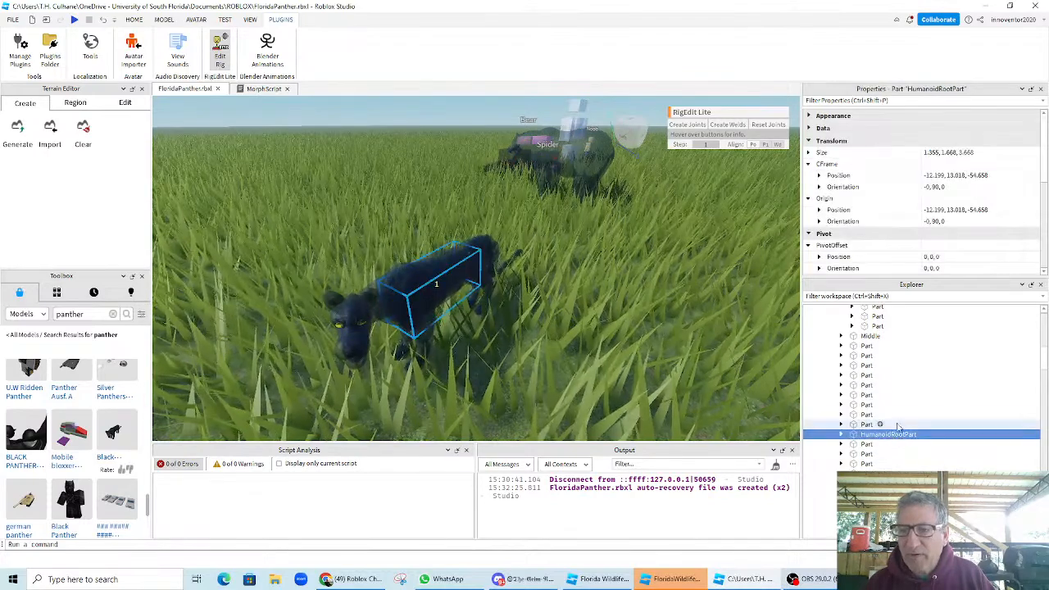
pyautogui.scroll(2, 896, 422)
pyautogui.scroll(2, 895, 422)
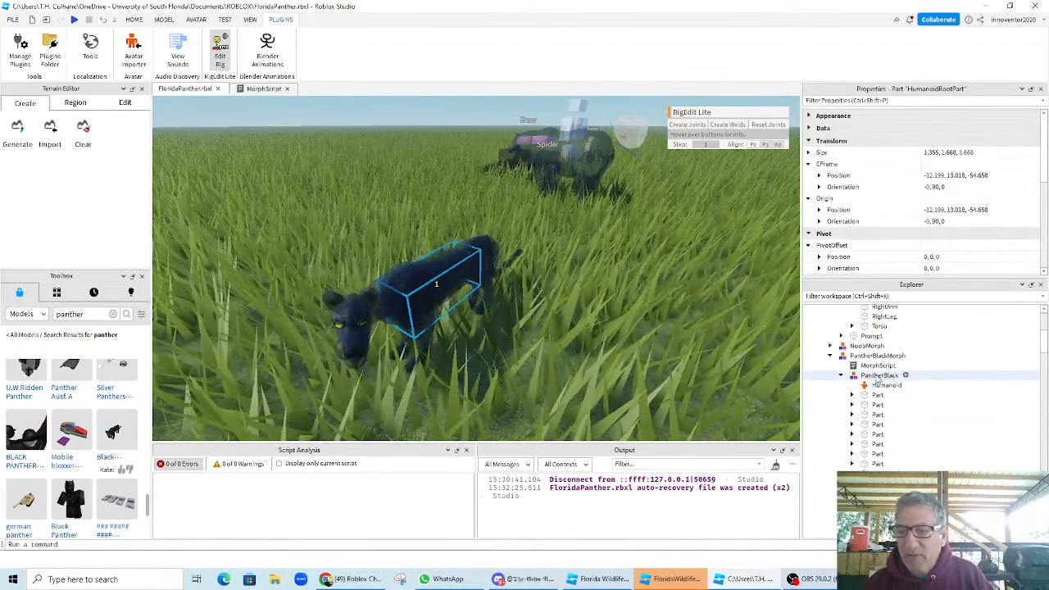
pyautogui.click(878, 377)
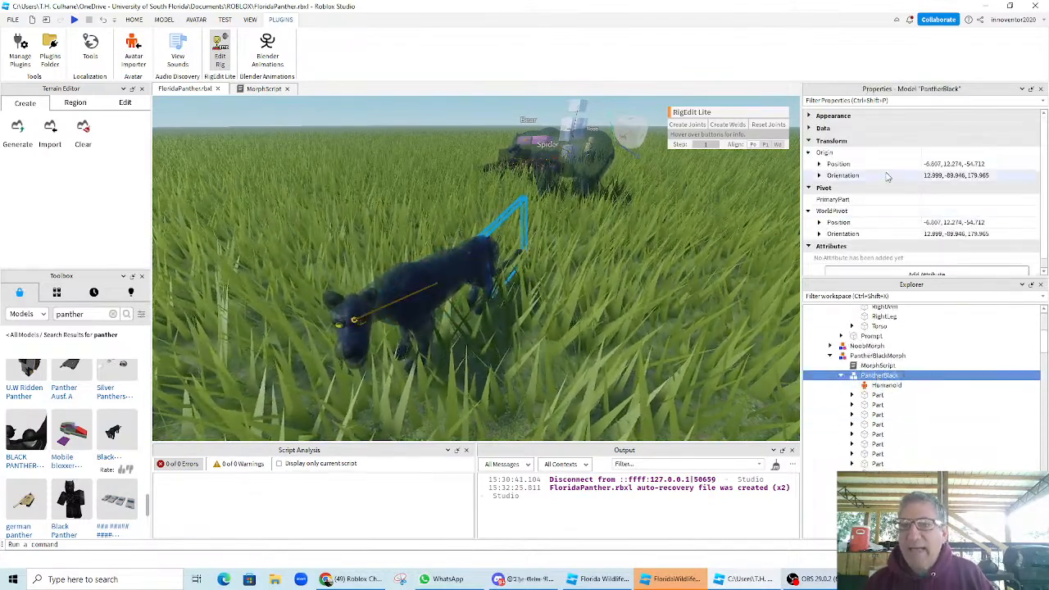
pyautogui.click(943, 201)
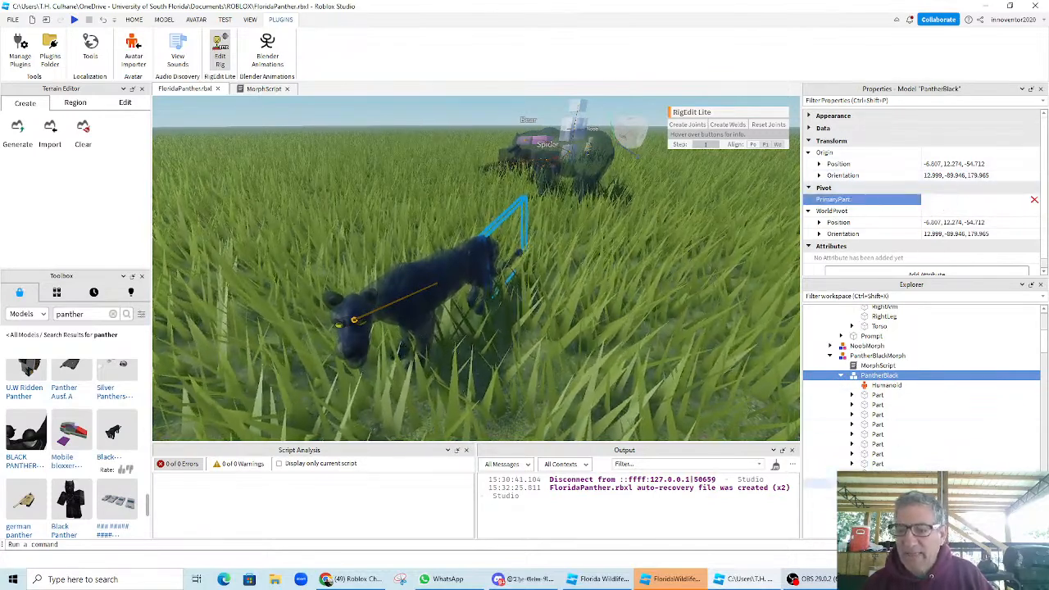
pyautogui.scroll(-5, 922, 385)
pyautogui.click(917, 490)
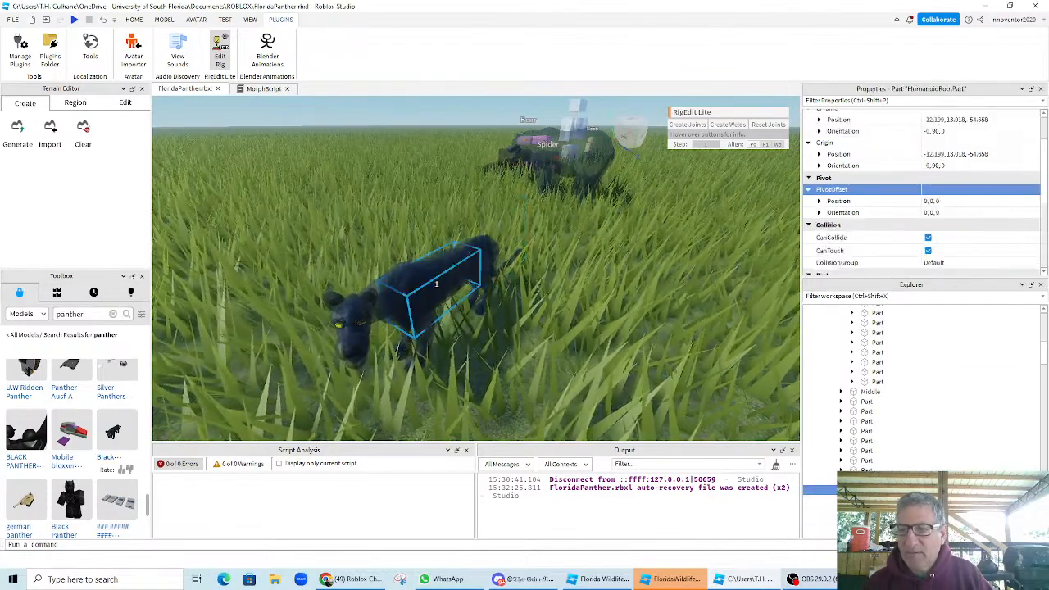
# - Retry picking the panther's HumanoidRootPart as the PrimaryPart of PantherBlack
pyautogui.scroll(3, 874, 184)
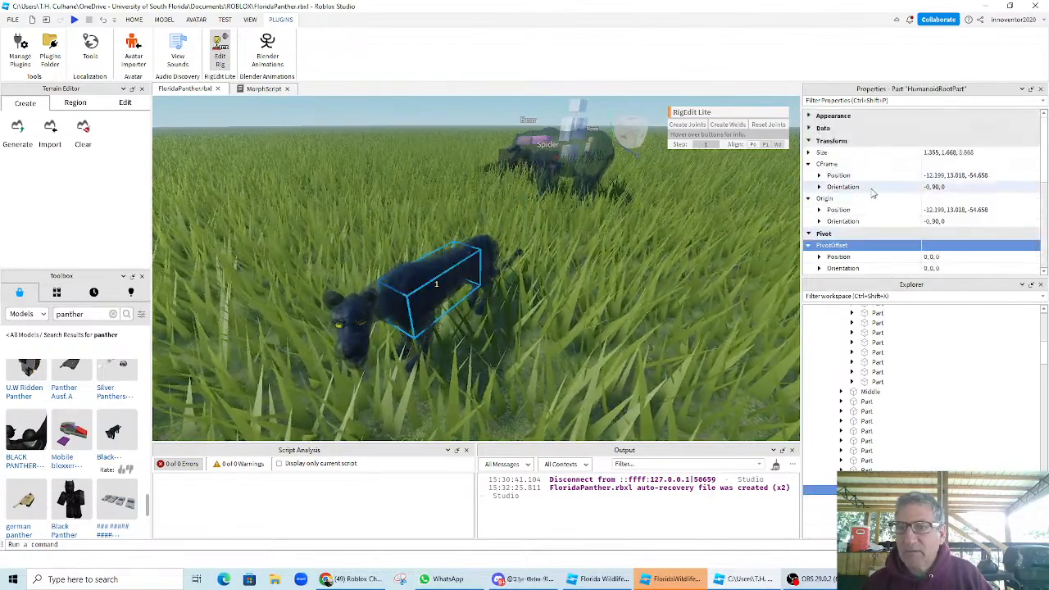
pyautogui.scroll(5, 902, 349)
pyautogui.click(883, 375)
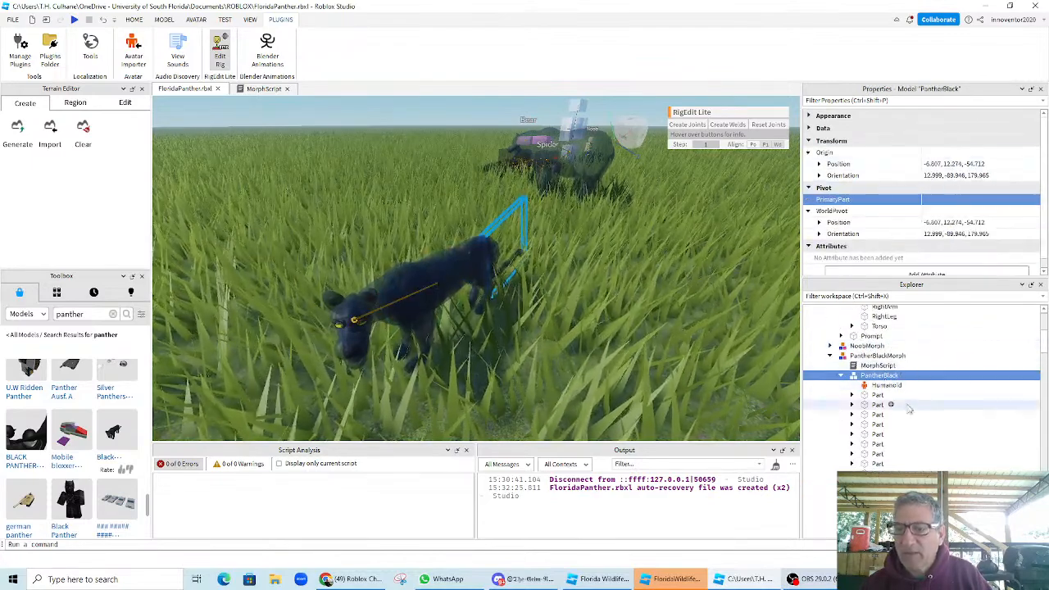
pyautogui.click(955, 201)
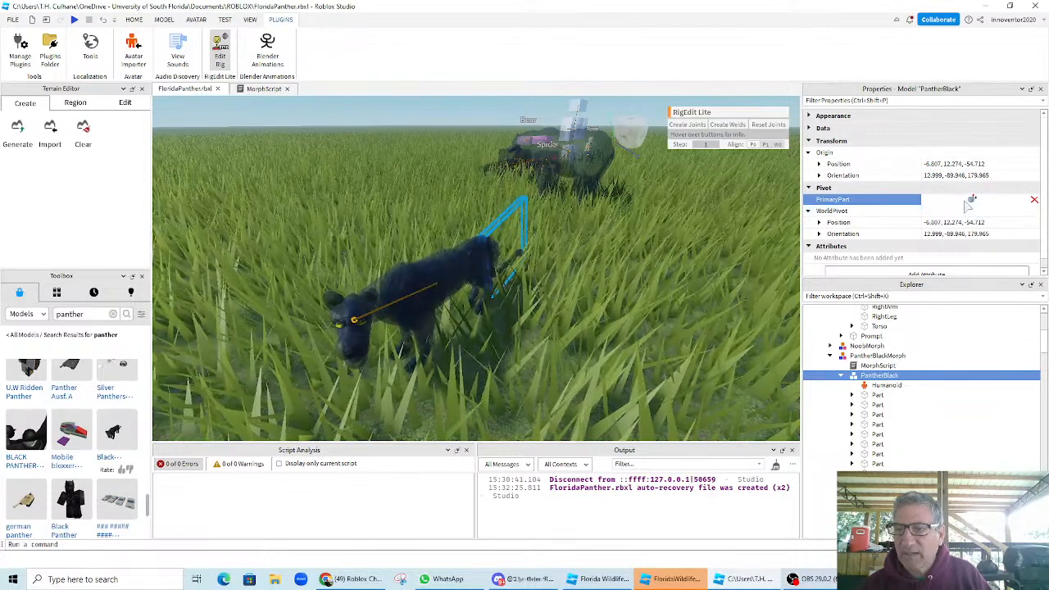
pyautogui.scroll(-2, 923, 390)
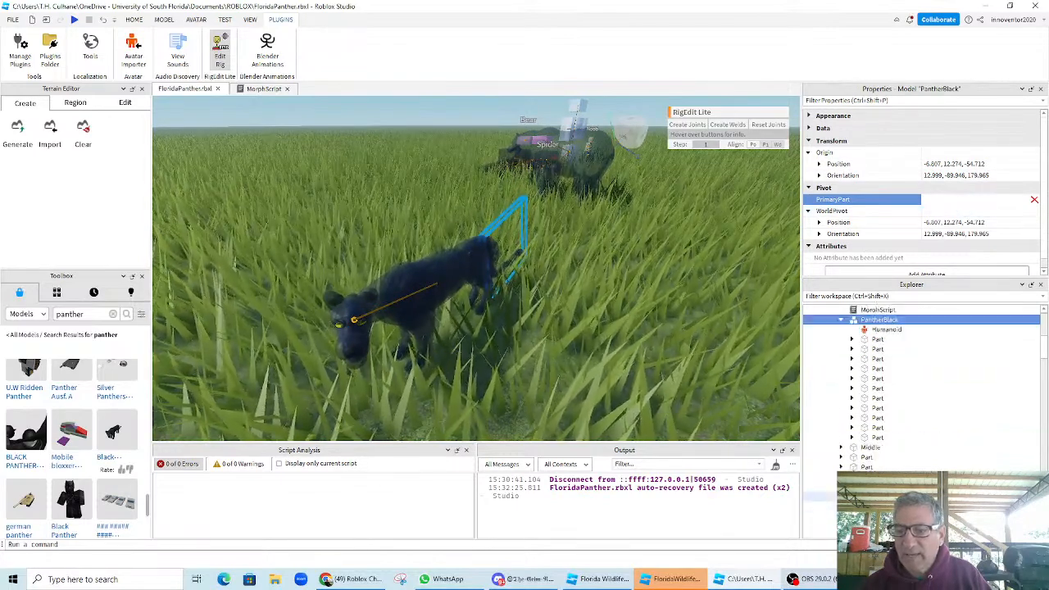
pyautogui.scroll(-2, 922, 390)
pyautogui.press('Escape')
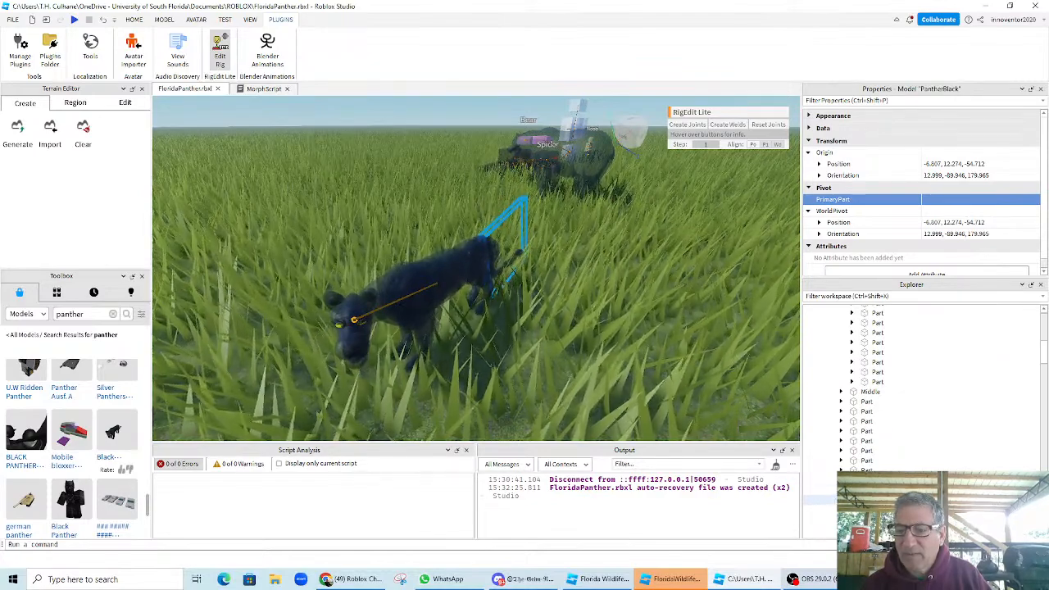
pyautogui.moveTo(852, 490); pyautogui.dragTo(943, 197)
pyautogui.scroll(2, 892, 172)
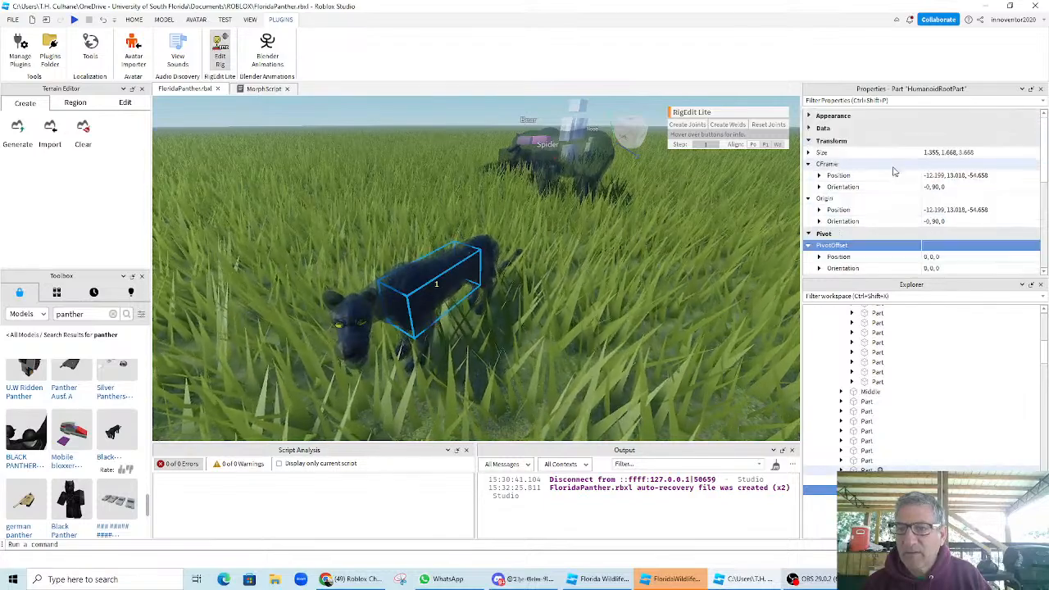
pyautogui.scroll(5, 882, 377)
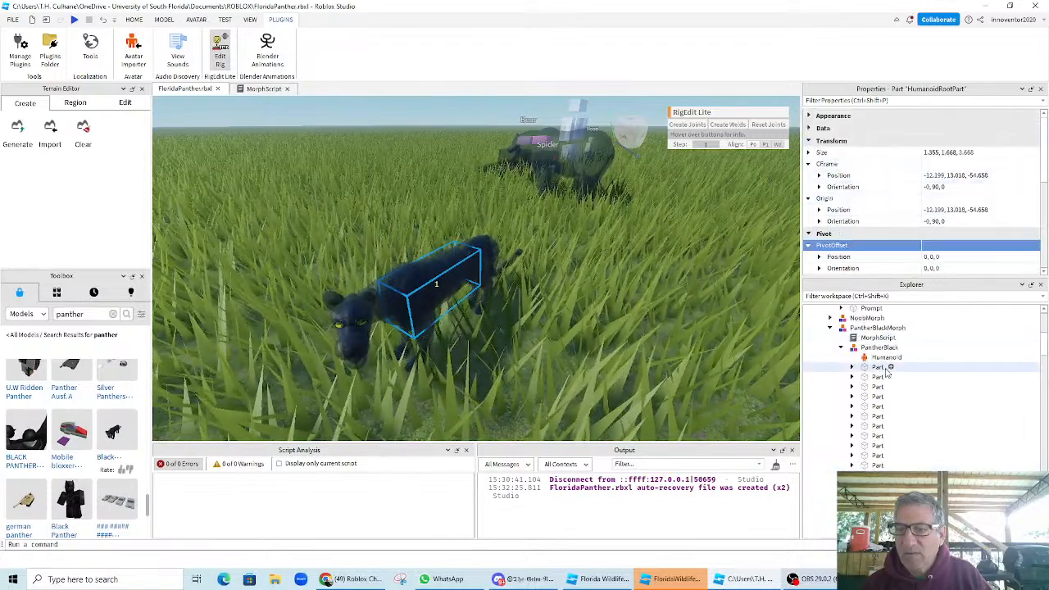
pyautogui.click(880, 328)
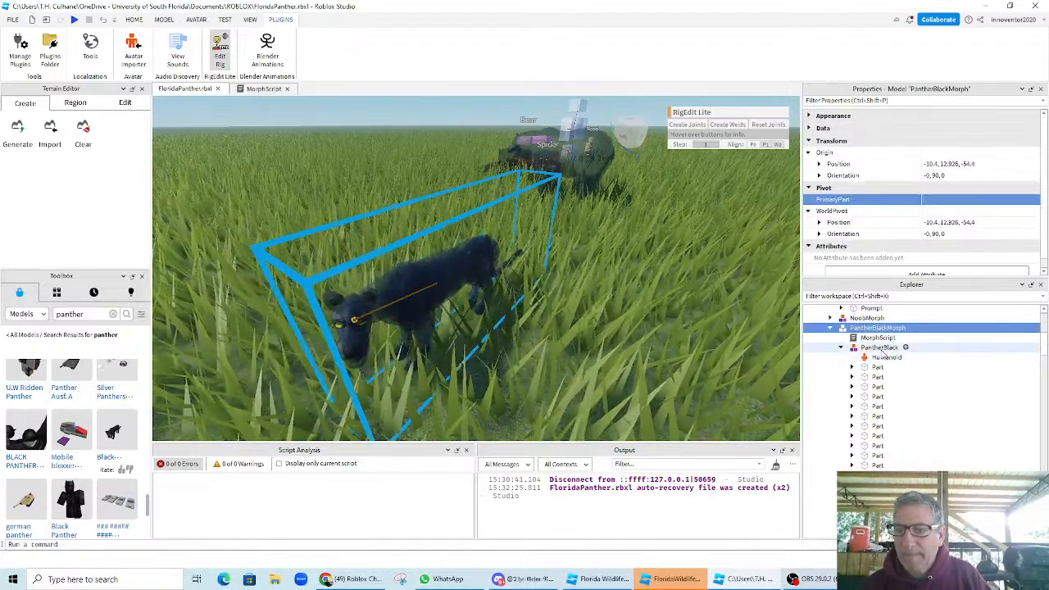
pyautogui.click(882, 348)
pyautogui.click(945, 199)
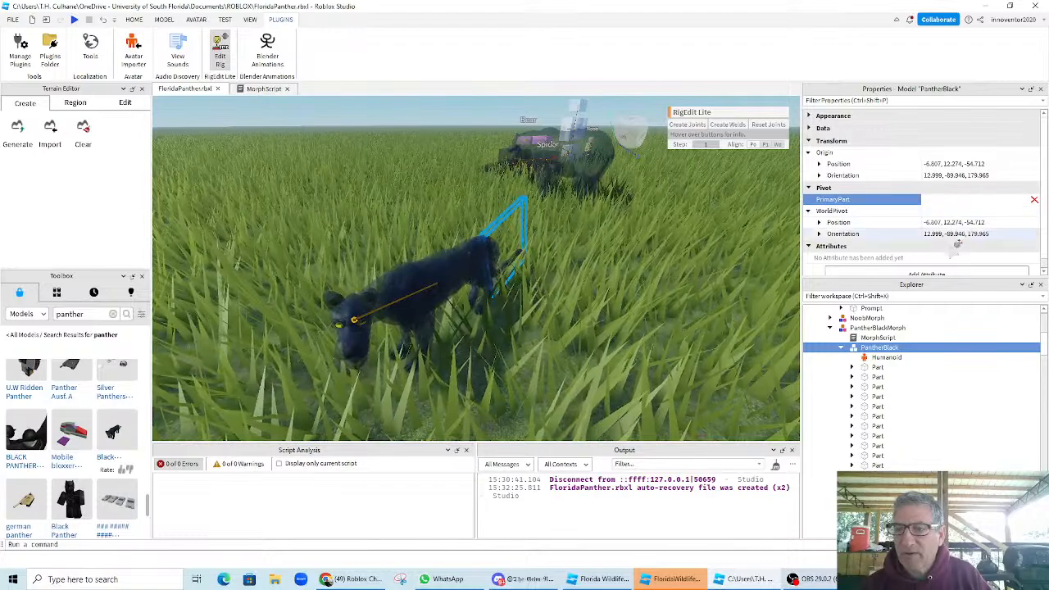
pyautogui.scroll(-3, 922, 388)
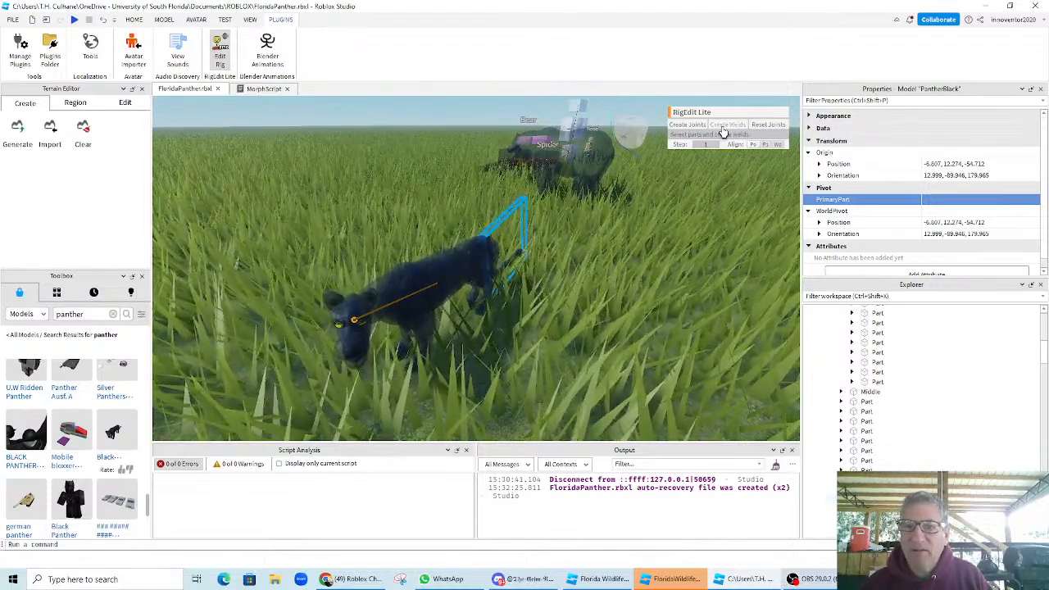
# - Try to reset the joints and create welds on the PantherBlack model with RigEdit Lite
pyautogui.click(762, 127)
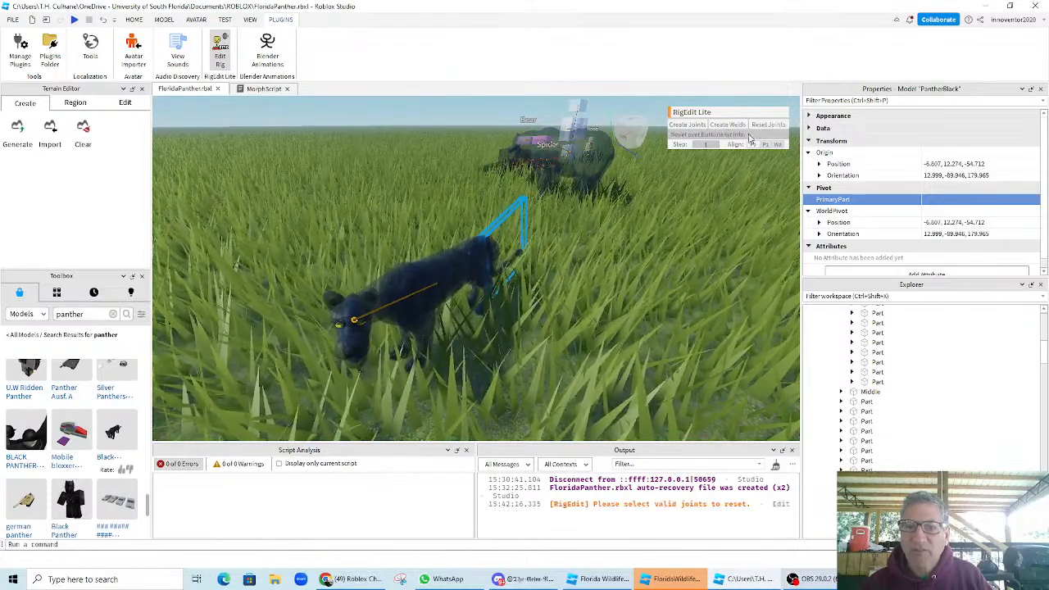
pyautogui.click(726, 124)
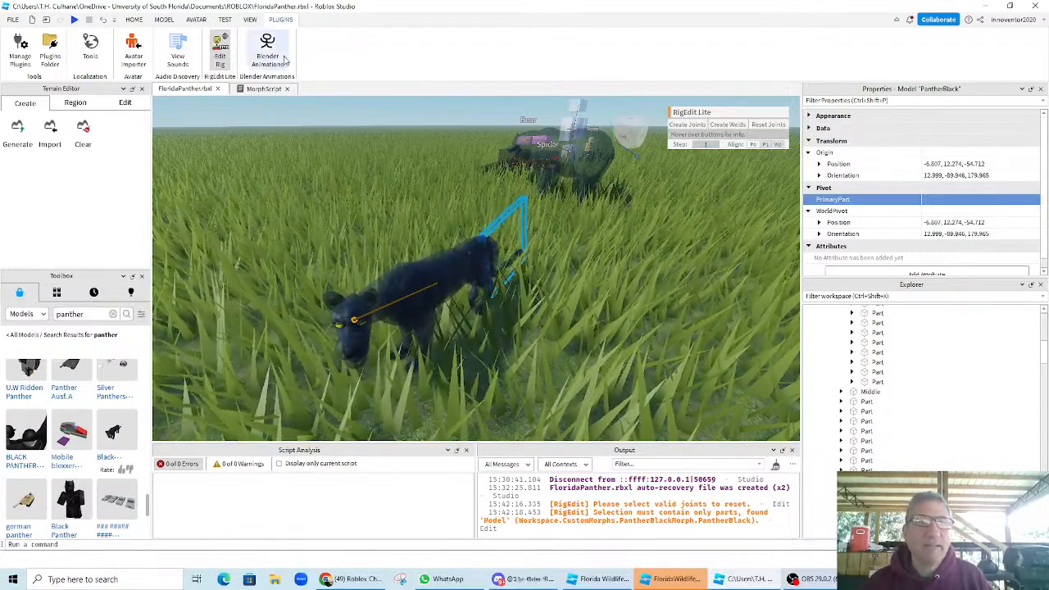
# - Close RigEdit Lite and delete the weld from the panther's HumanoidRootPart to its Head
pyautogui.click(220, 51)
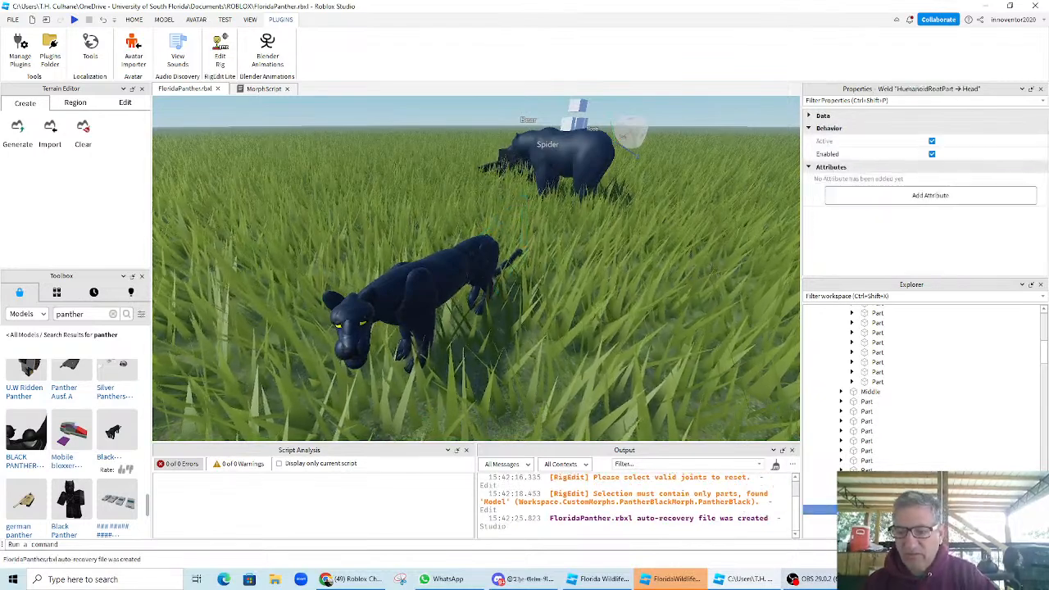
pyautogui.press('Delete')
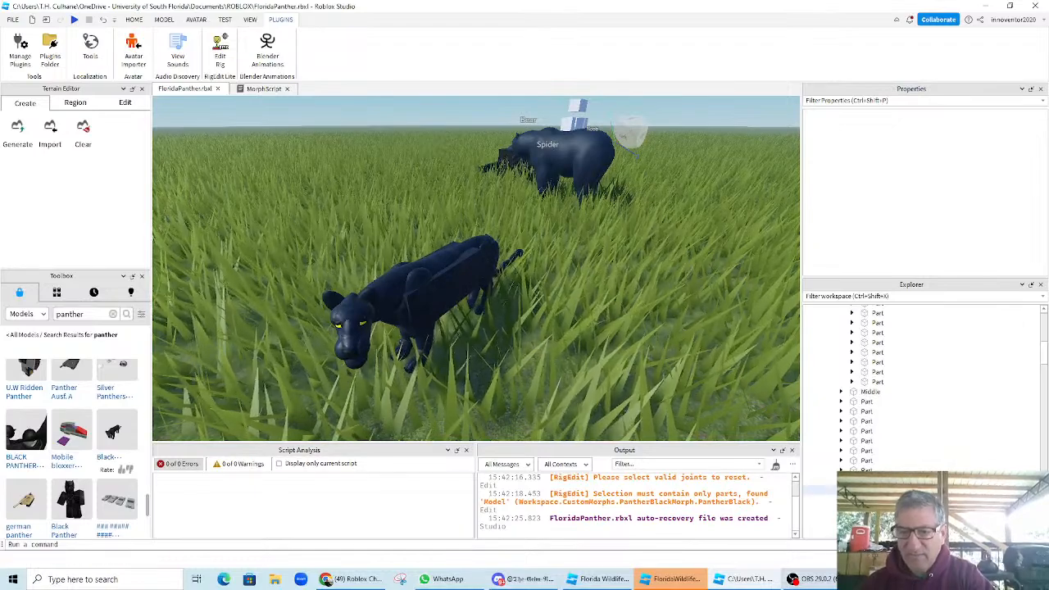
# - Try once more to set PantherBlack's PrimaryPart to the unwelded HumanoidRootPart
pyautogui.click(890, 491)
pyautogui.scroll(4, 900, 423)
pyautogui.scroll(3, 899, 422)
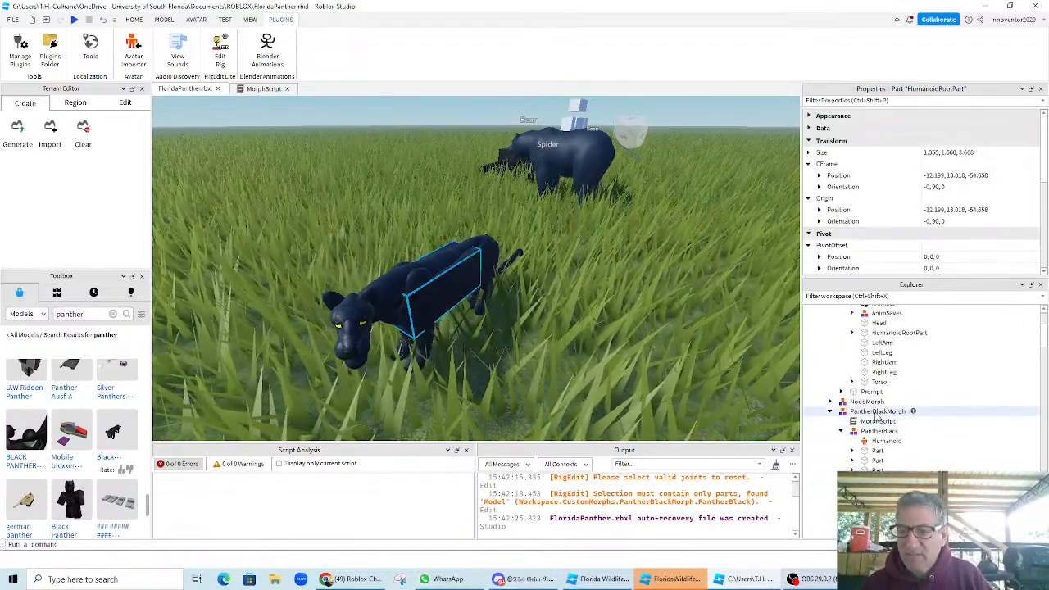
pyautogui.click(877, 411)
pyautogui.click(879, 432)
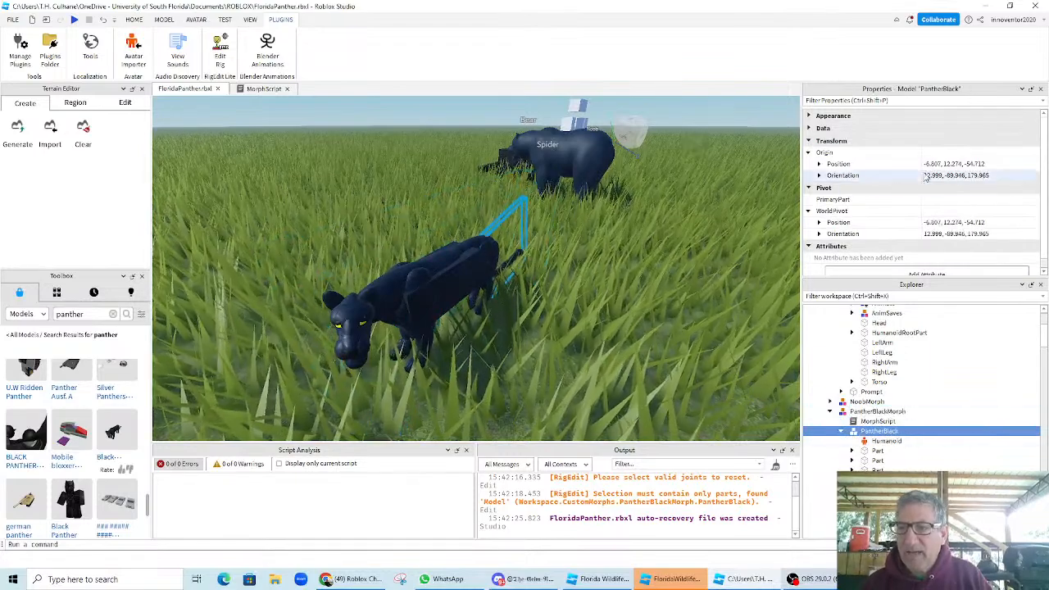
pyautogui.click(927, 200)
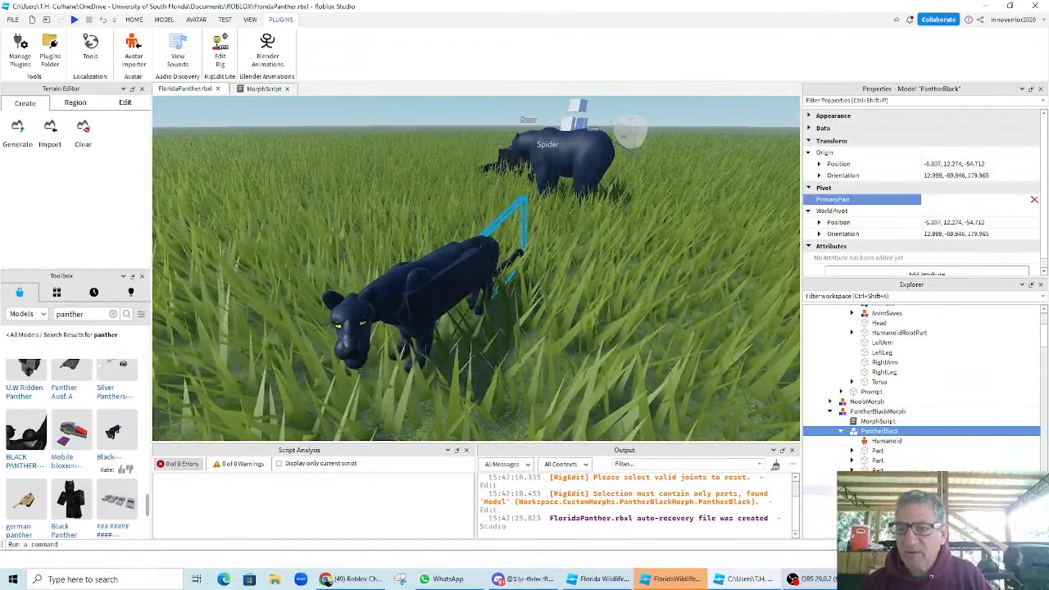
pyautogui.scroll(-5, 923, 385)
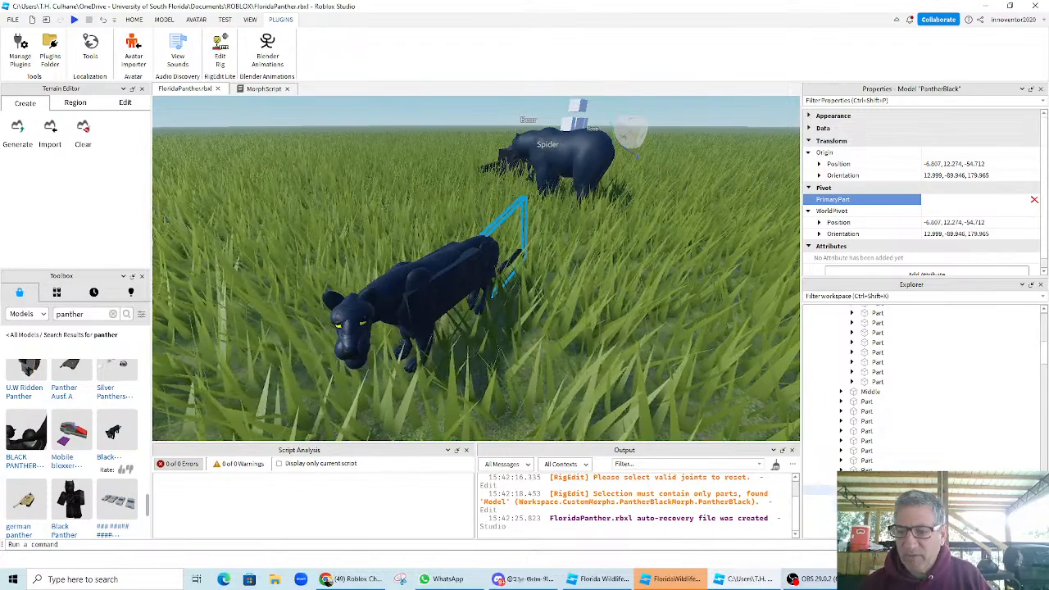
pyautogui.scroll(2, 962, 463)
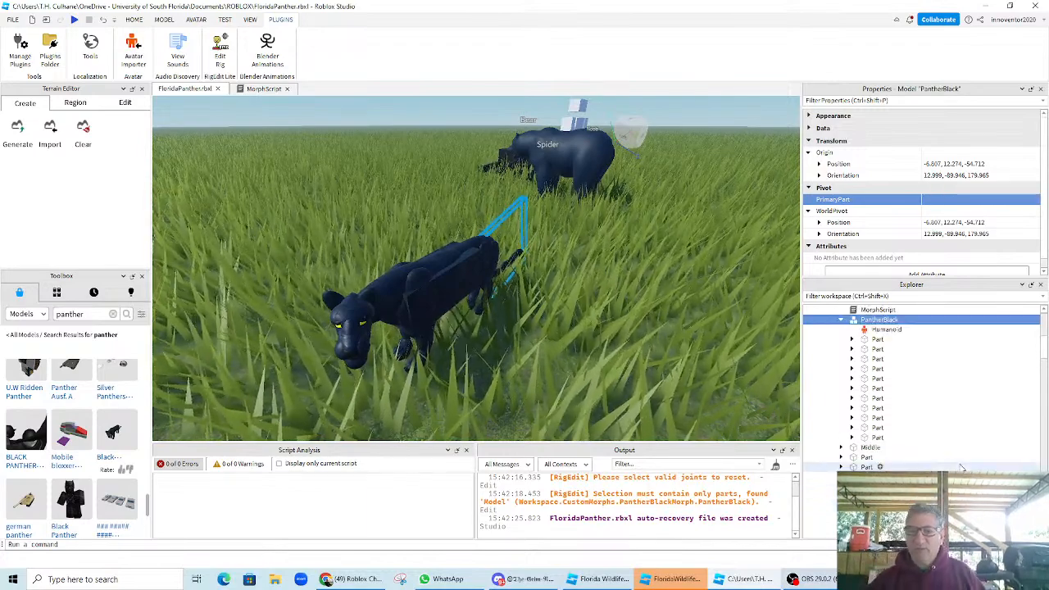
pyautogui.scroll(2, 961, 463)
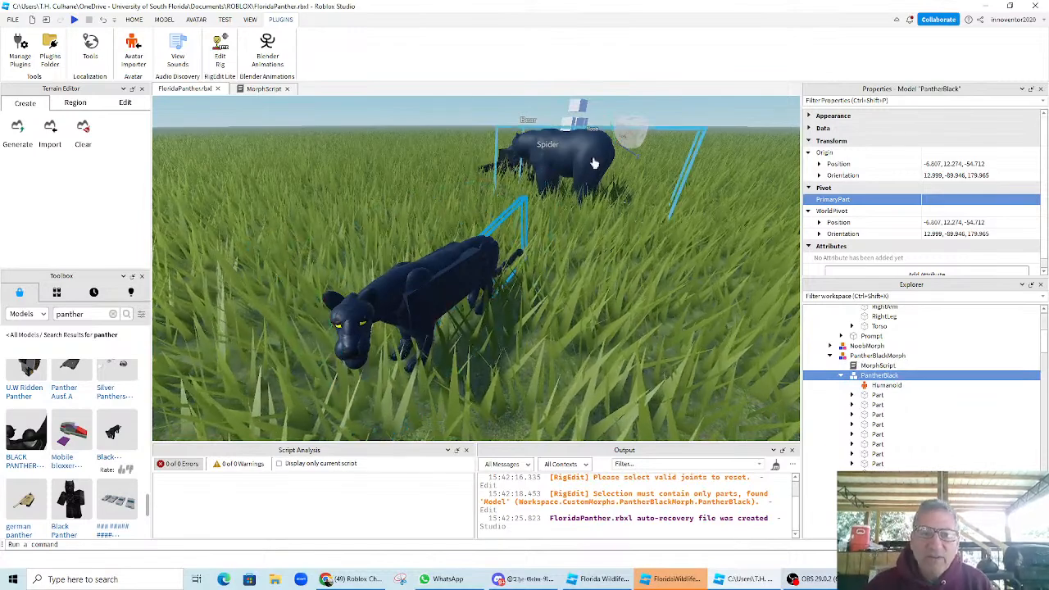
# - Rename the HumanoidRootPart inside PantherBlackMorph as Body
pyautogui.click(427, 308)
pyautogui.scroll(-5, 926, 439)
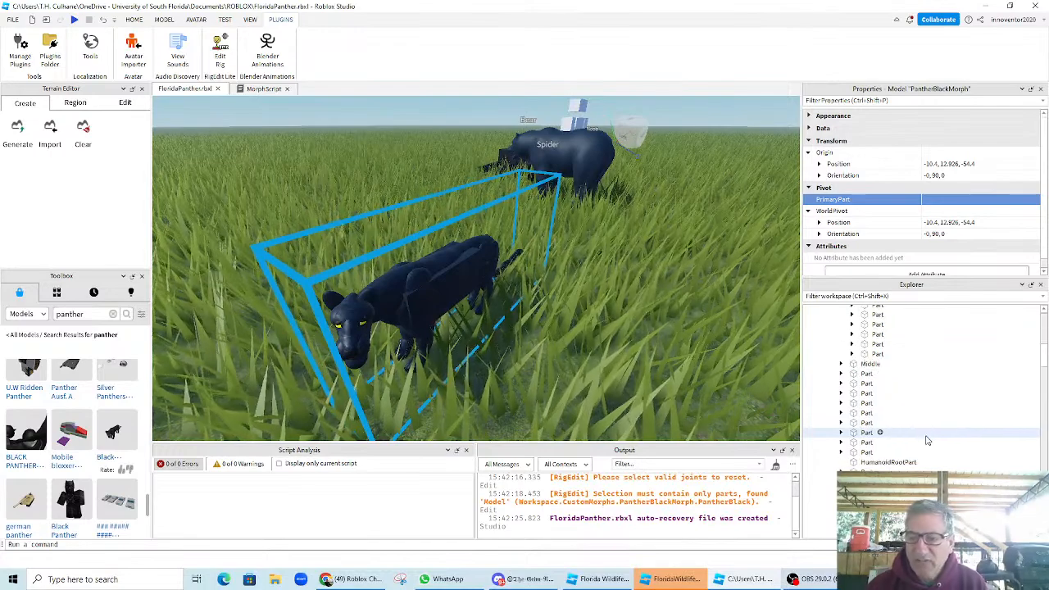
pyautogui.click(886, 463)
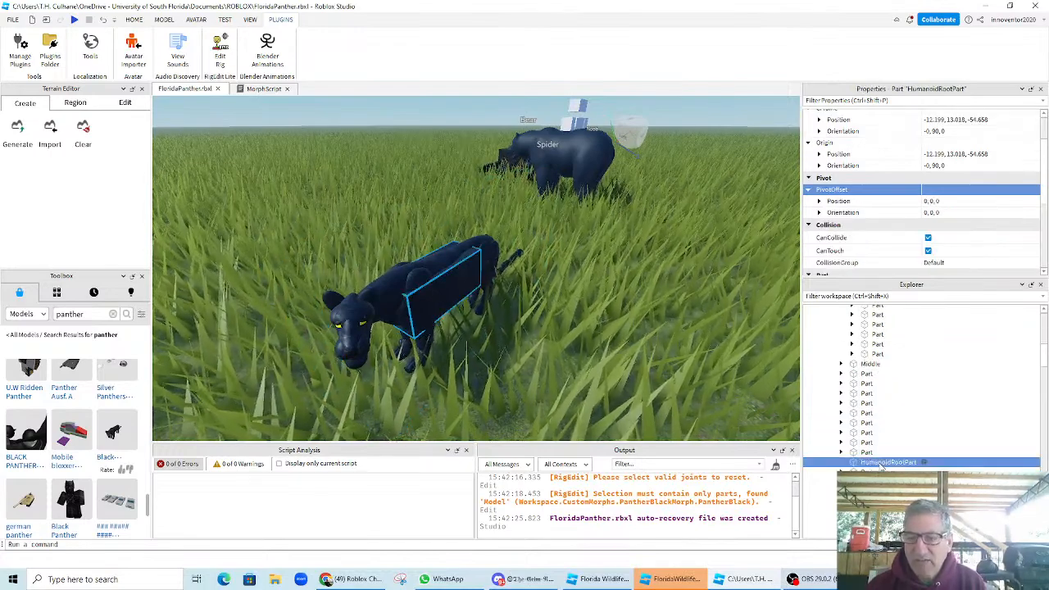
pyautogui.click(883, 464)
pyautogui.write('Body')
pyautogui.press('Return')
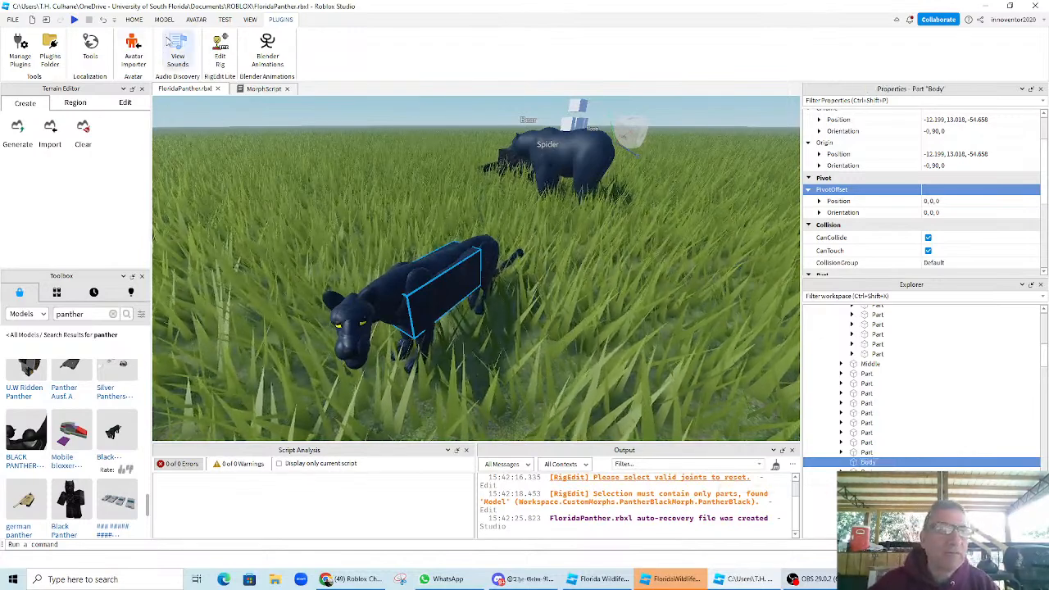
# - Insert a block part and lower it onto the panther's back
pyautogui.click(134, 19)
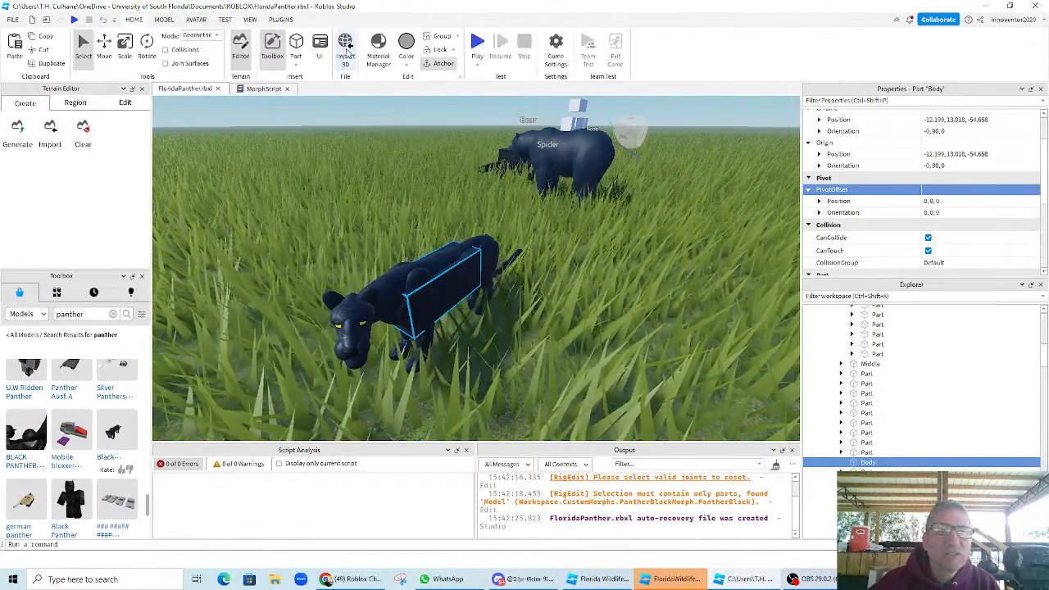
pyautogui.click(296, 68)
pyautogui.click(308, 78)
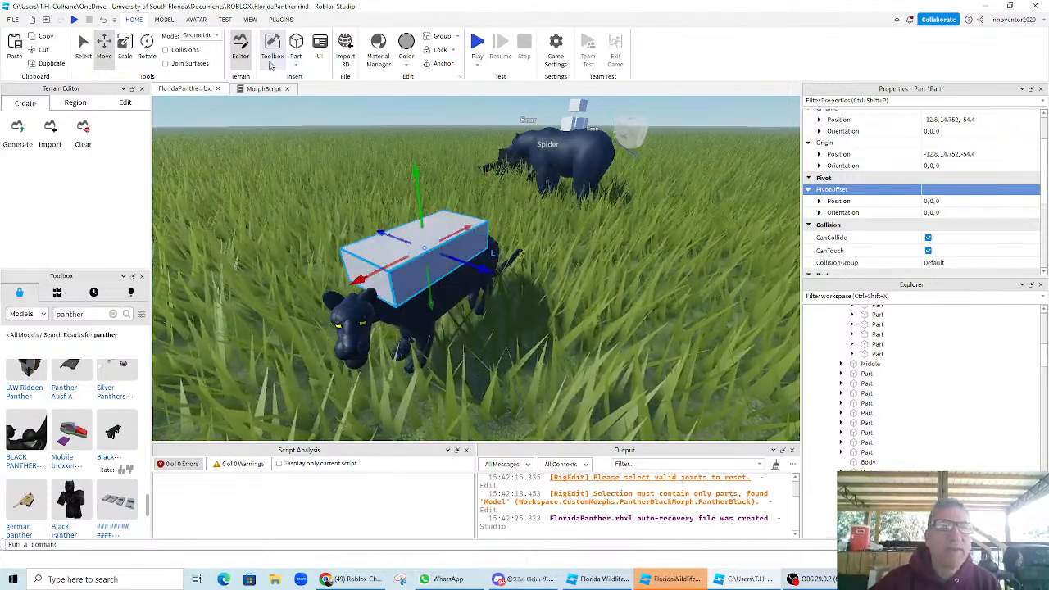
pyautogui.scroll(-2, 283, 54)
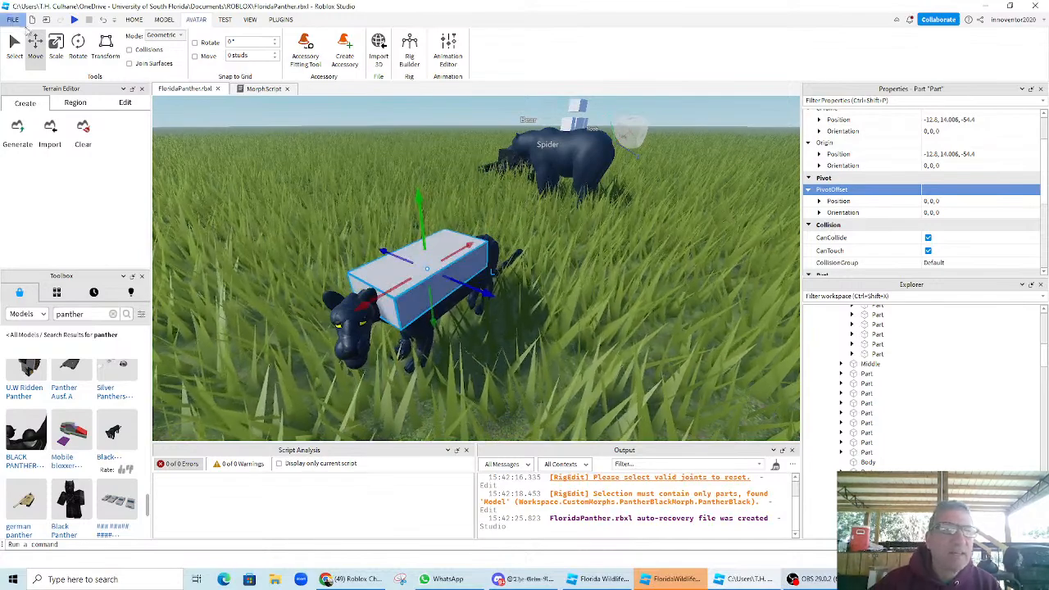
# - Scale the new block down to a small bar and move it inside the panther's torso
pyautogui.click(58, 46)
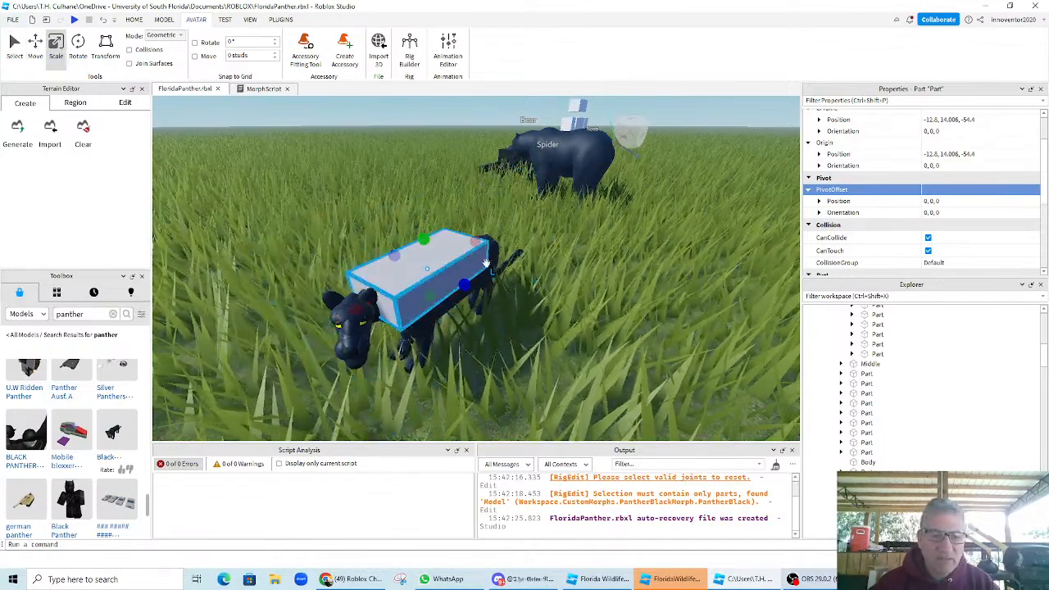
pyautogui.moveTo(478, 259); pyautogui.dragTo(423, 267)
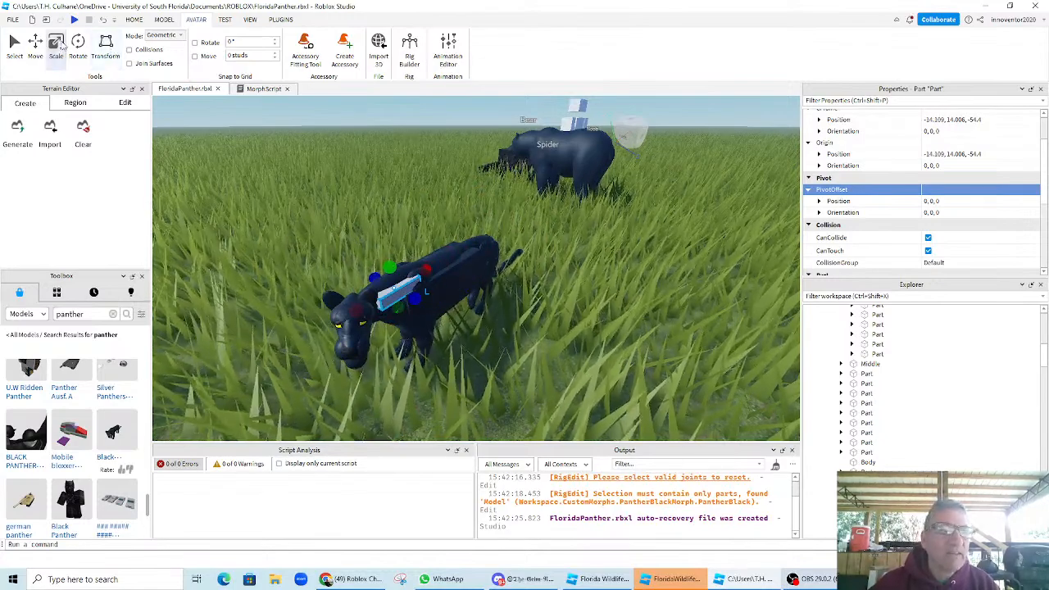
pyautogui.click(37, 48)
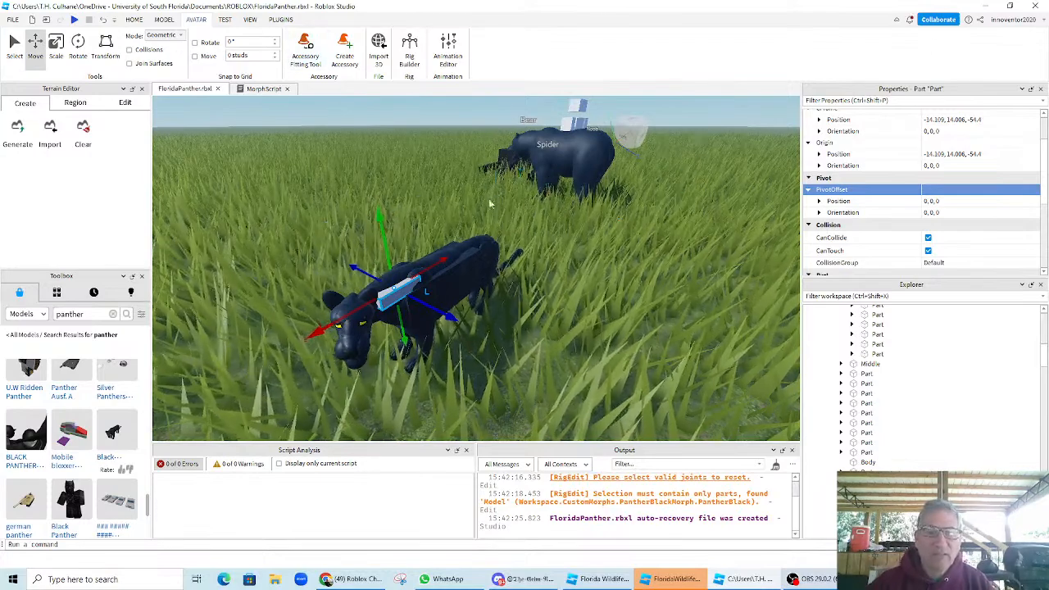
pyautogui.moveTo(444, 259); pyautogui.dragTo(467, 248)
pyautogui.moveTo(412, 207); pyautogui.dragTo(419, 223)
# - Locate the newly inserted block Part in the Workspace hierarchy and select it
pyautogui.scroll(-5, 992, 436)
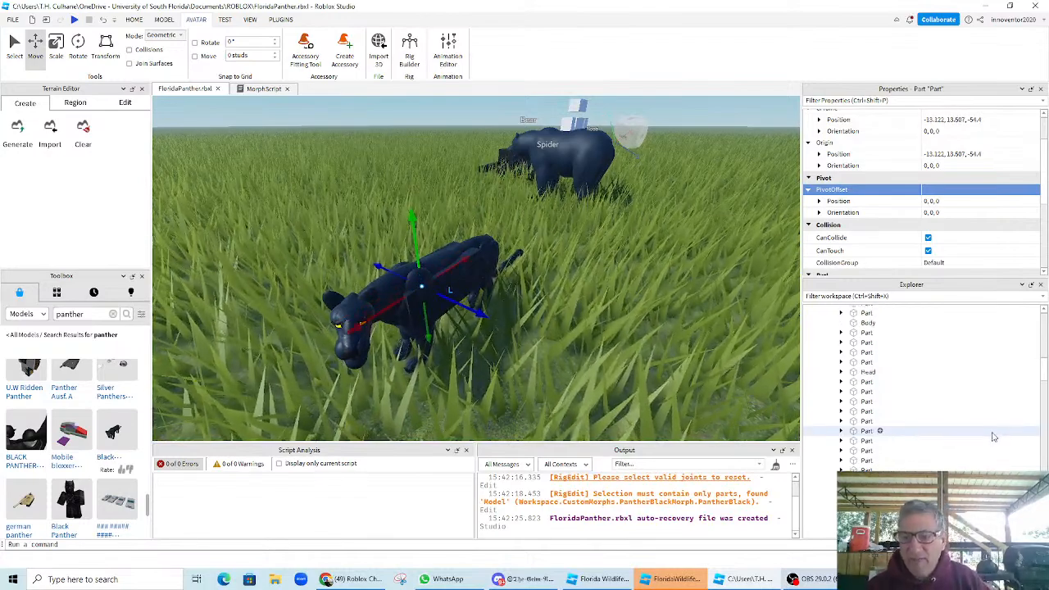
pyautogui.press('f')
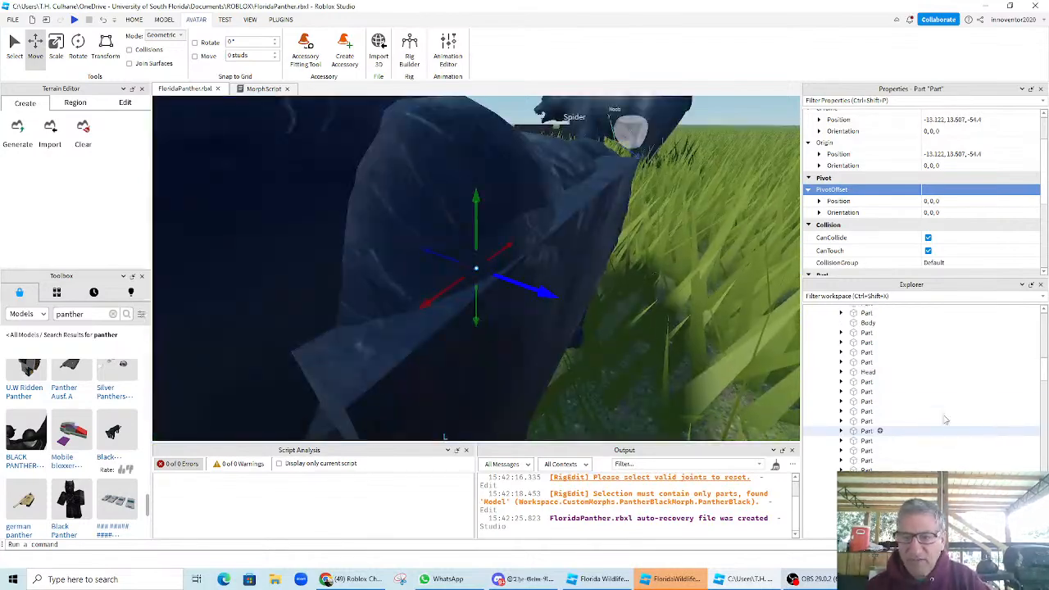
pyautogui.scroll(10, 909, 419)
pyautogui.scroll(-10, 908, 419)
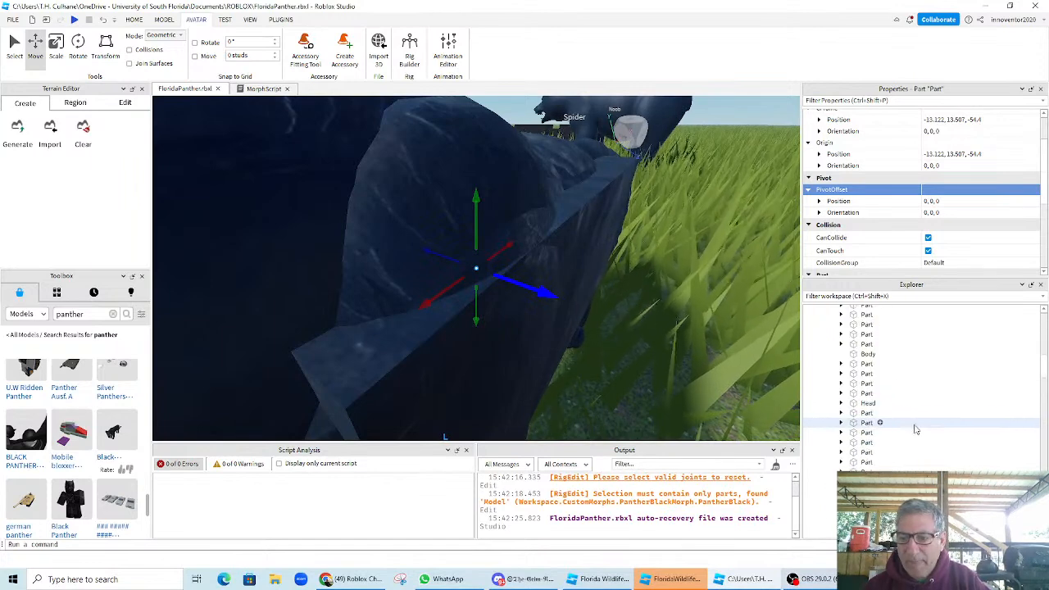
pyautogui.scroll(-2, 911, 440)
pyautogui.click(838, 457)
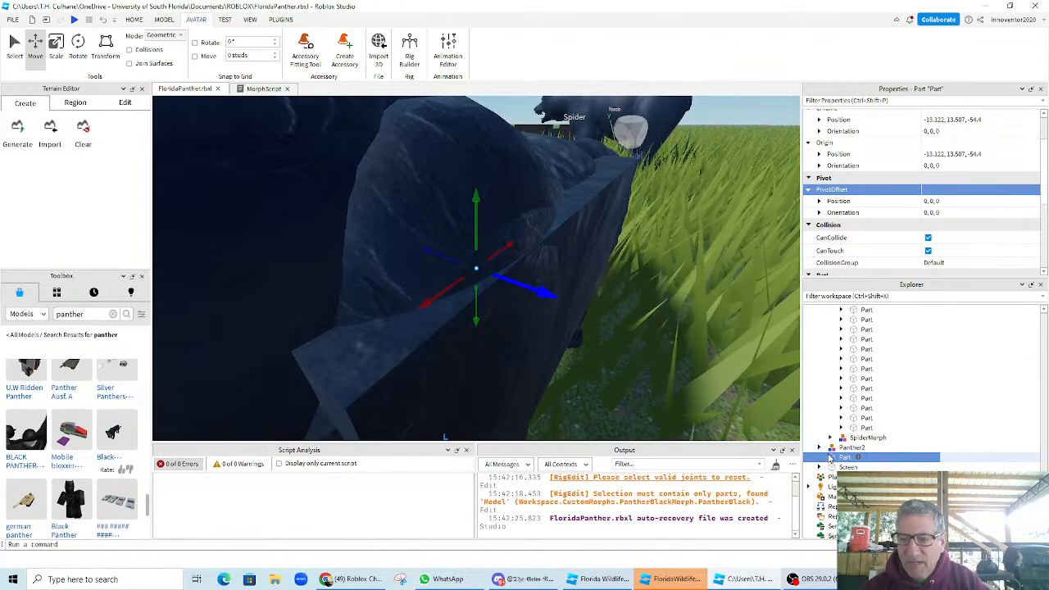
pyautogui.moveTo(832, 461)
pyautogui.mouseDown()
pyautogui.moveTo(876, 435)
pyautogui.moveTo(884, 384)
pyautogui.moveTo(833, 464)
pyautogui.moveTo(843, 464)
pyautogui.mouseUp()
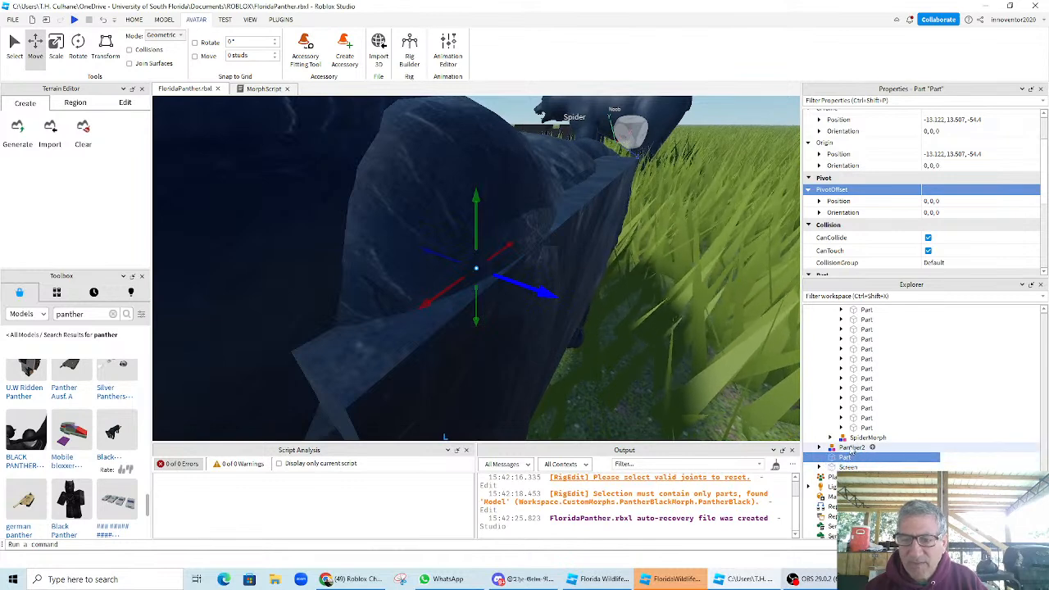
pyautogui.click(872, 448)
pyautogui.click(879, 419)
pyautogui.click(841, 457)
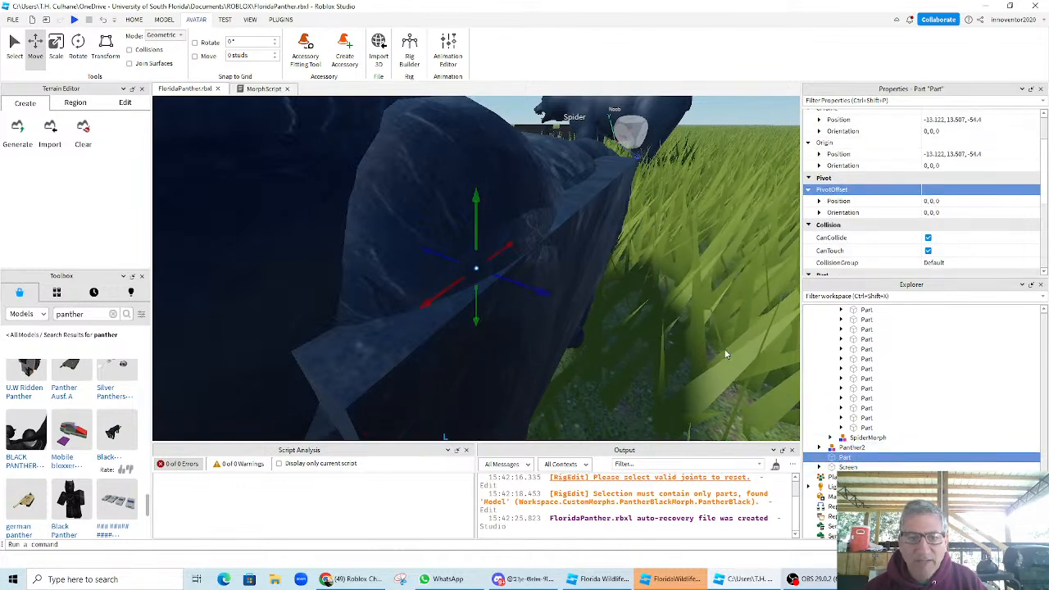
# - Raise the block slightly inside the panther's torso and rename it HumanoidRootPart
pyautogui.moveTo(485, 195); pyautogui.dragTo(473, 157)
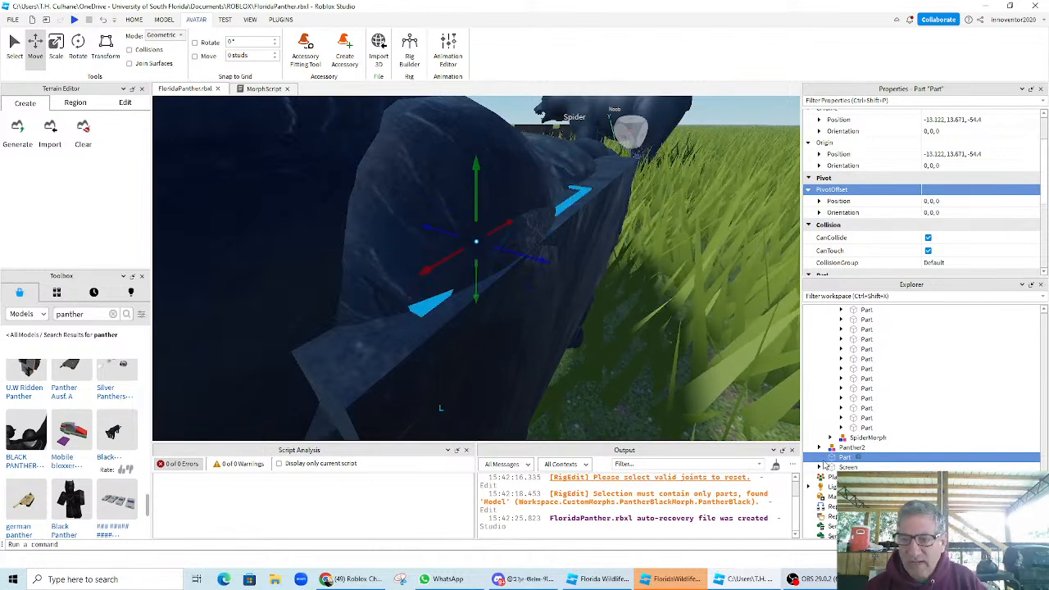
pyautogui.moveTo(828, 459); pyautogui.dragTo(852, 462)
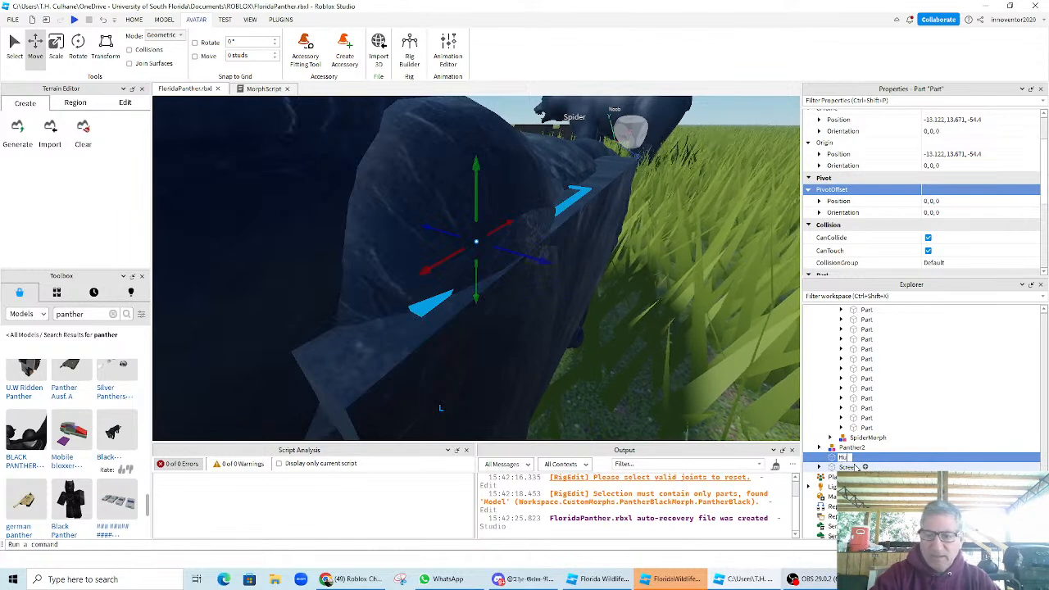
pyautogui.write('anoidRootPart')
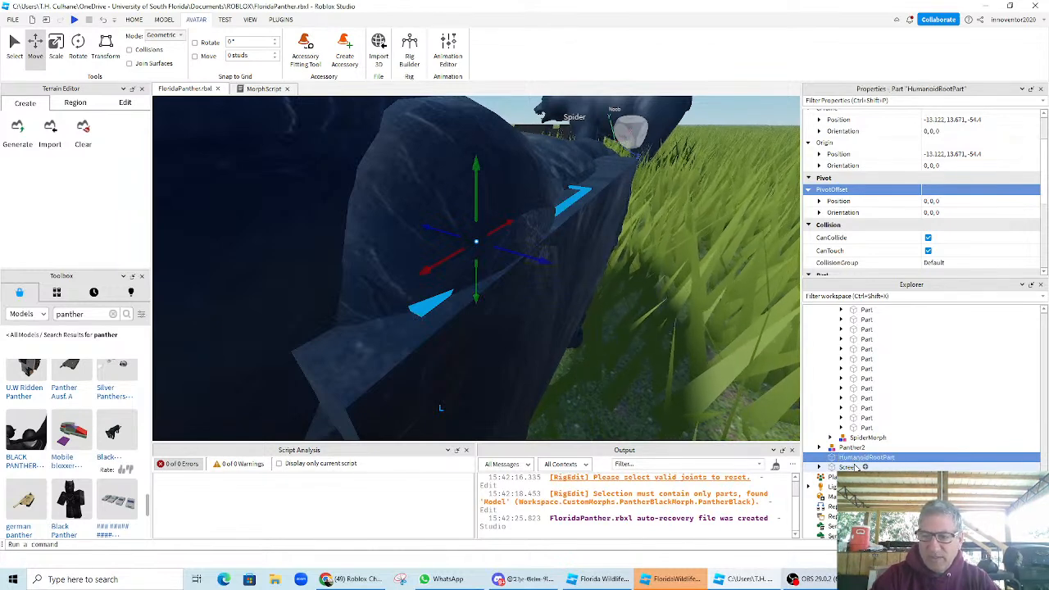
# - Try to reparent the new HumanoidRootPart from Workspace directly into the PantherBlack model
pyautogui.moveTo(832, 458); pyautogui.dragTo(858, 352)
pyautogui.scroll(3, 894, 405)
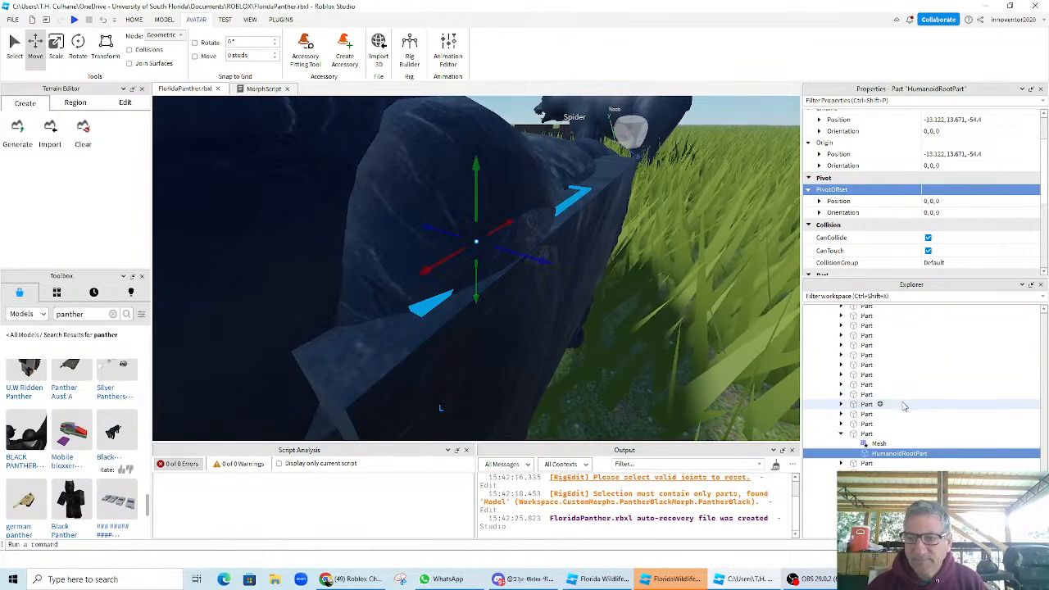
pyautogui.moveTo(881, 457)
pyautogui.mouseDown()
pyautogui.moveTo(864, 302)
pyautogui.moveTo(866, 466)
pyautogui.mouseUp()
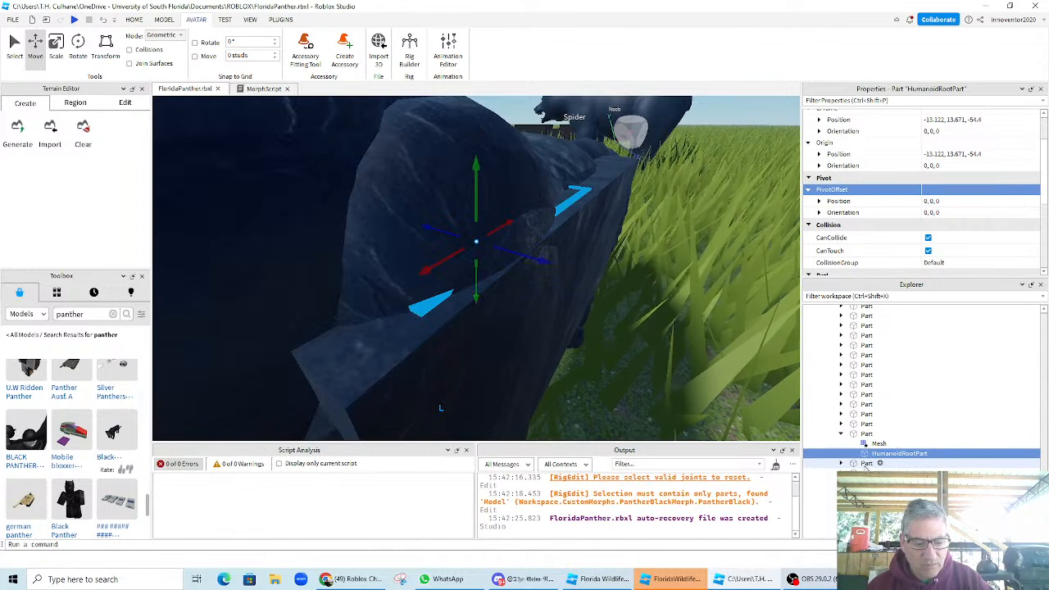
# - Cut the misplaced HumanoidRootPart and paste it into the PantherBlack model inside PantherBlackMorph
pyautogui.hotkey('ctrl', 'x')
pyautogui.scroll(5, 885, 459)
pyautogui.scroll(-5, 886, 460)
pyautogui.scroll(5, 885, 458)
pyautogui.click(876, 408)
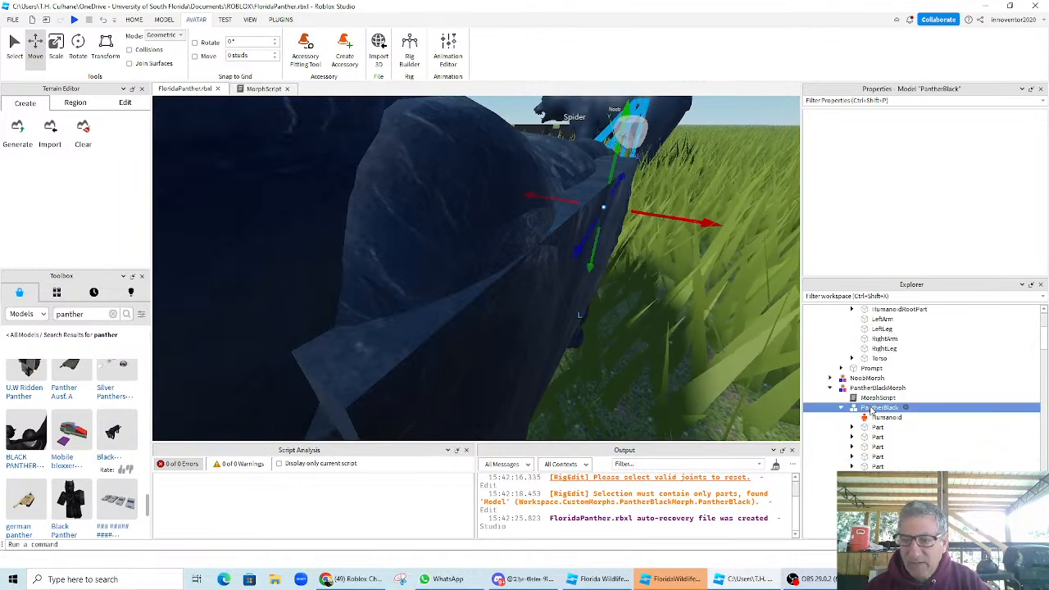
pyautogui.rightClick(872, 410)
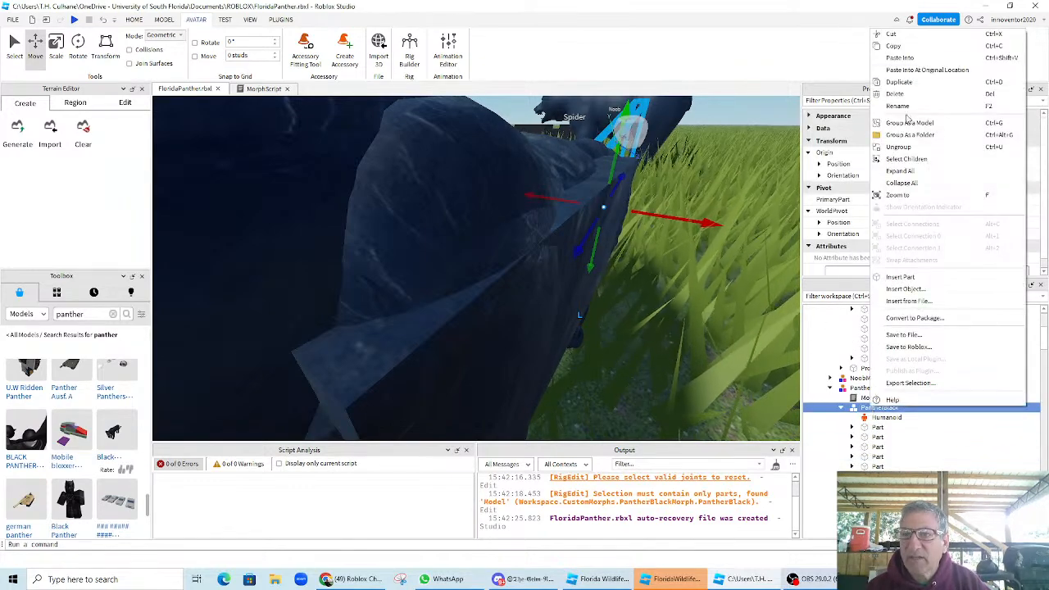
pyautogui.click(899, 58)
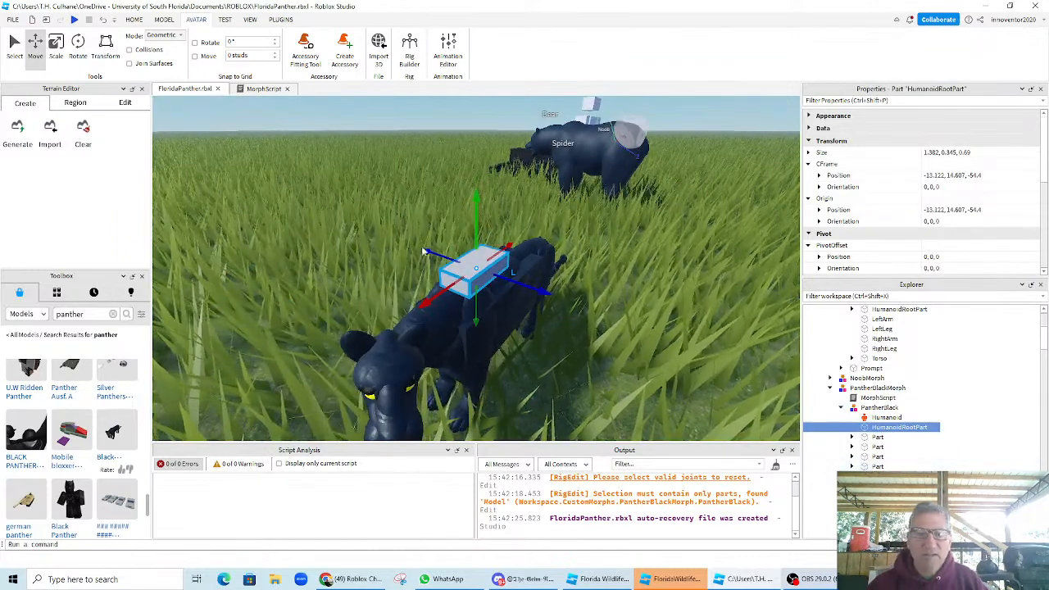
# - Lower the pasted HumanoidRootPart and shift it forward and sideways until it sits inside the panther's body
pyautogui.moveTo(476, 199); pyautogui.dragTo(476, 239)
pyautogui.moveTo(507, 271); pyautogui.dragTo(459, 263)
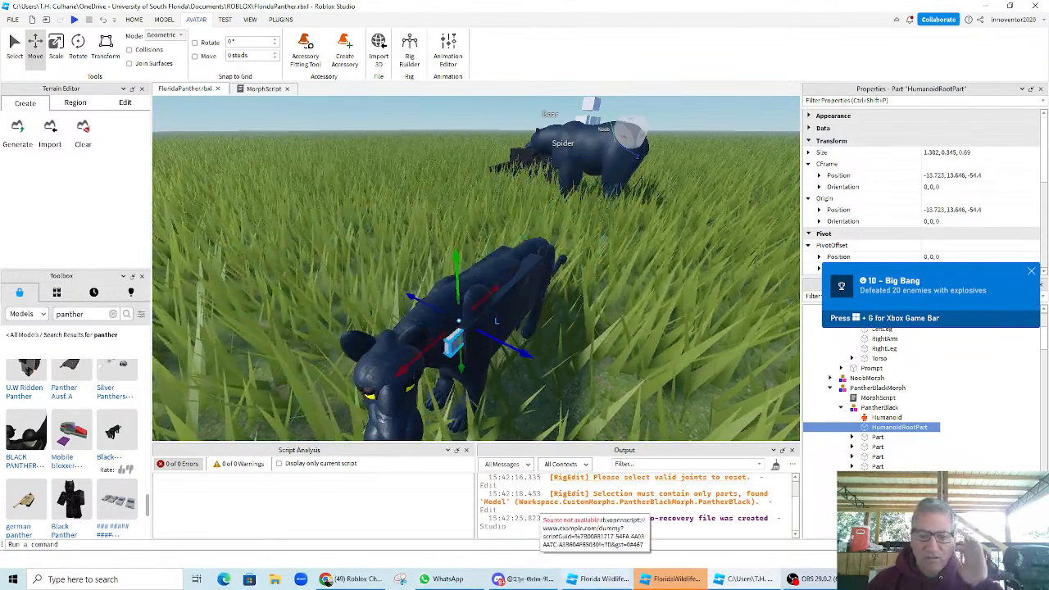
pyautogui.click(828, 583)
pyautogui.click(637, 153)
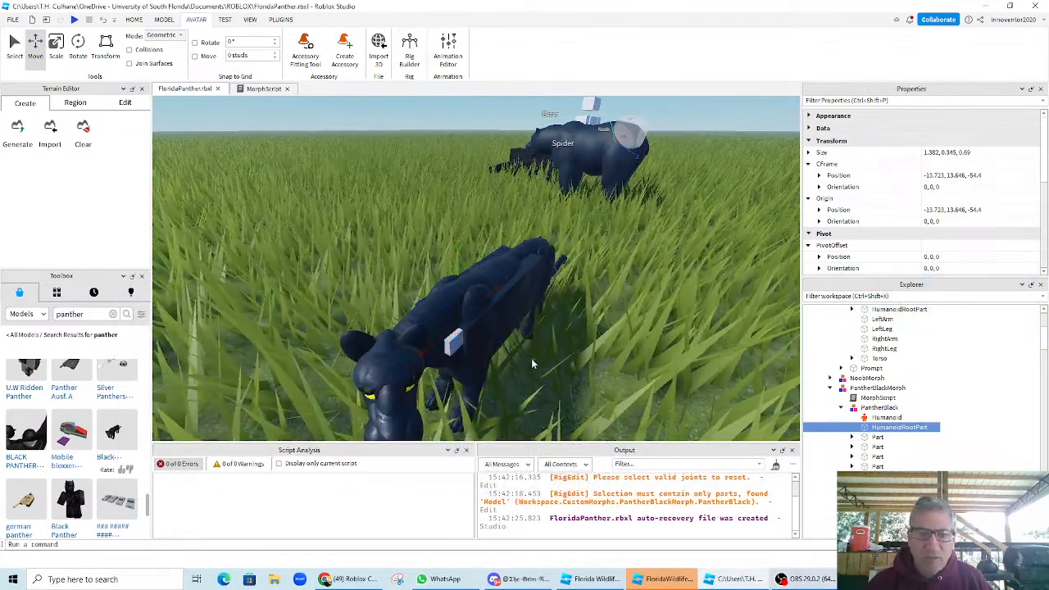
pyautogui.moveTo(533, 365); pyautogui.dragTo(519, 358)
pyautogui.click(451, 347)
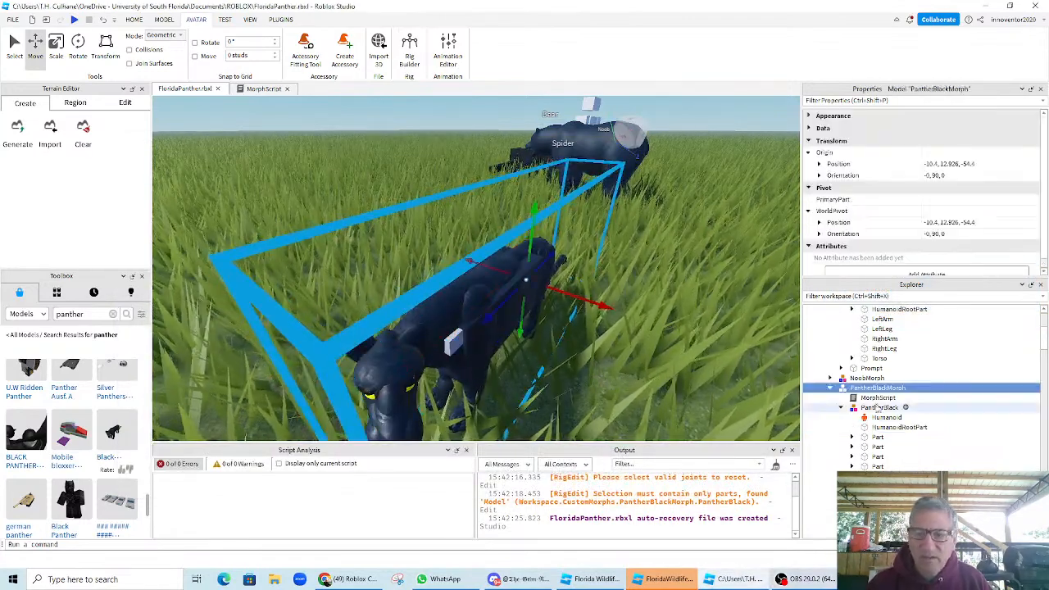
pyautogui.click(895, 428)
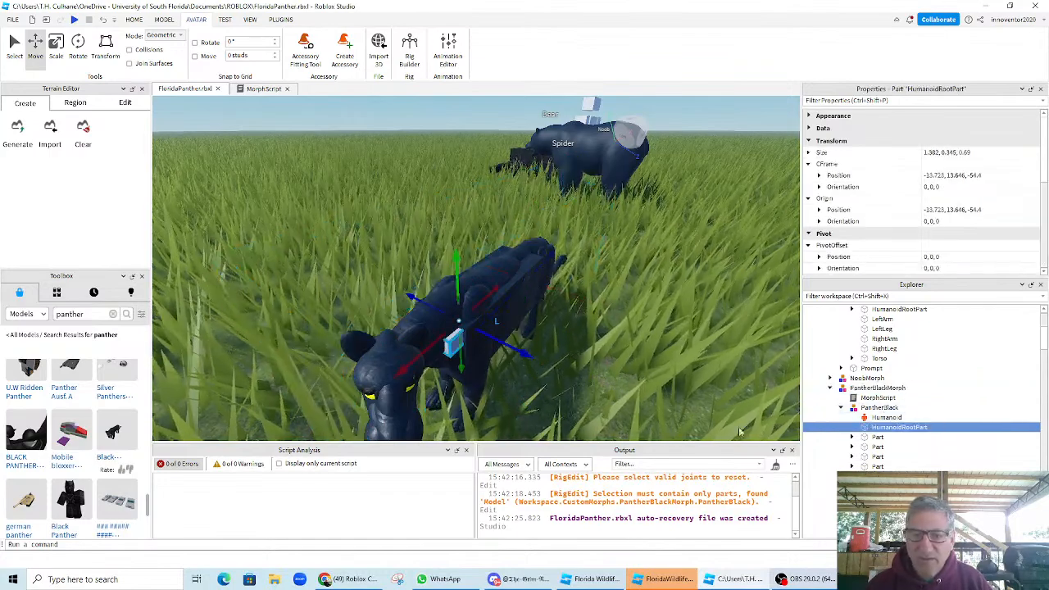
pyautogui.moveTo(527, 355); pyautogui.dragTo(517, 351)
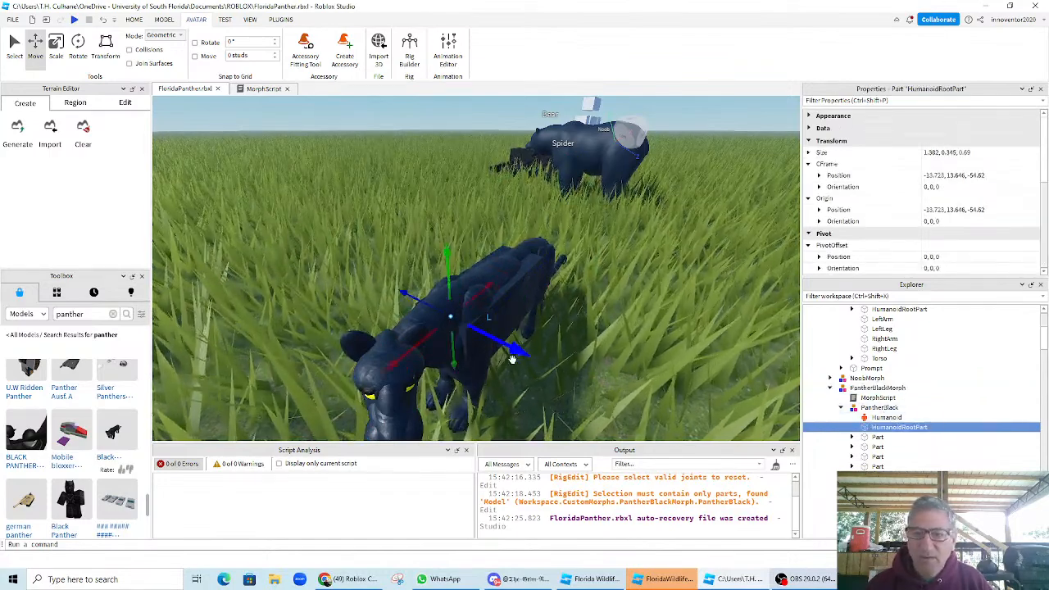
# - Set the PrimaryPart of the PantherBlack model to its new HumanoidRootPart
pyautogui.click(884, 408)
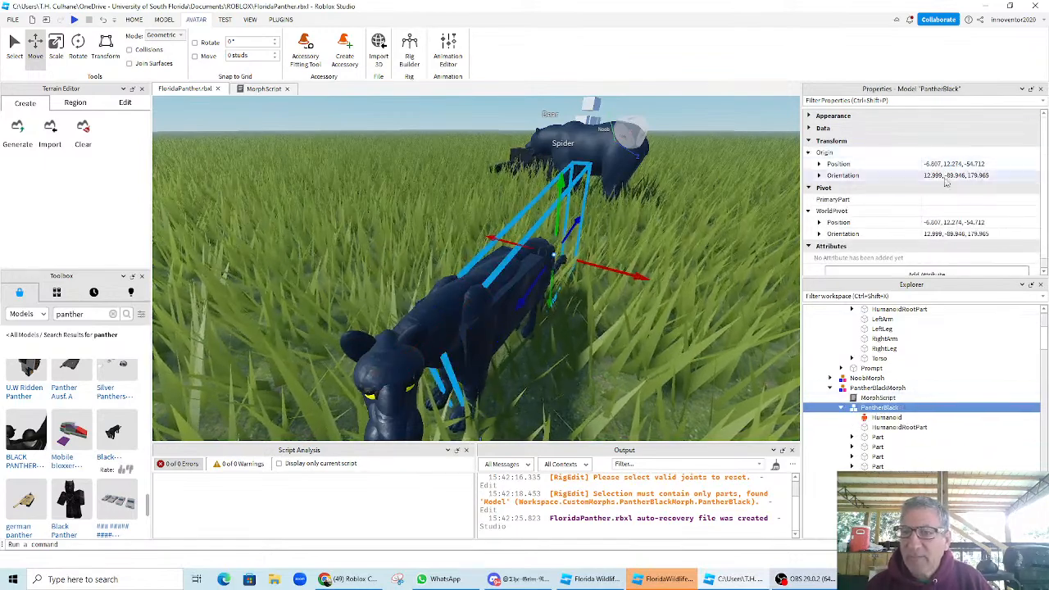
pyautogui.click(810, 129)
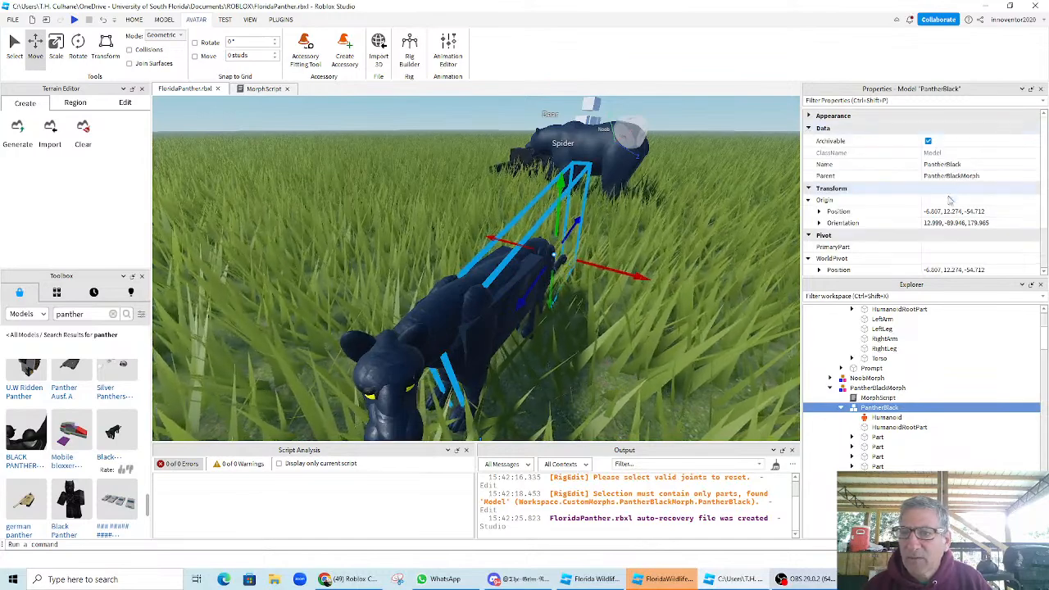
pyautogui.click(943, 247)
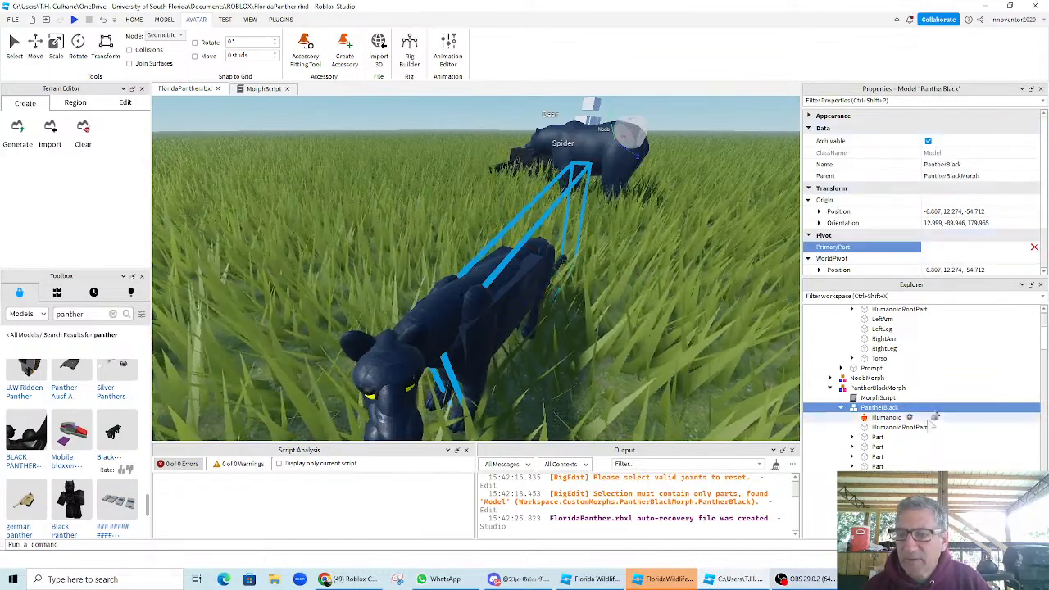
pyautogui.click(902, 427)
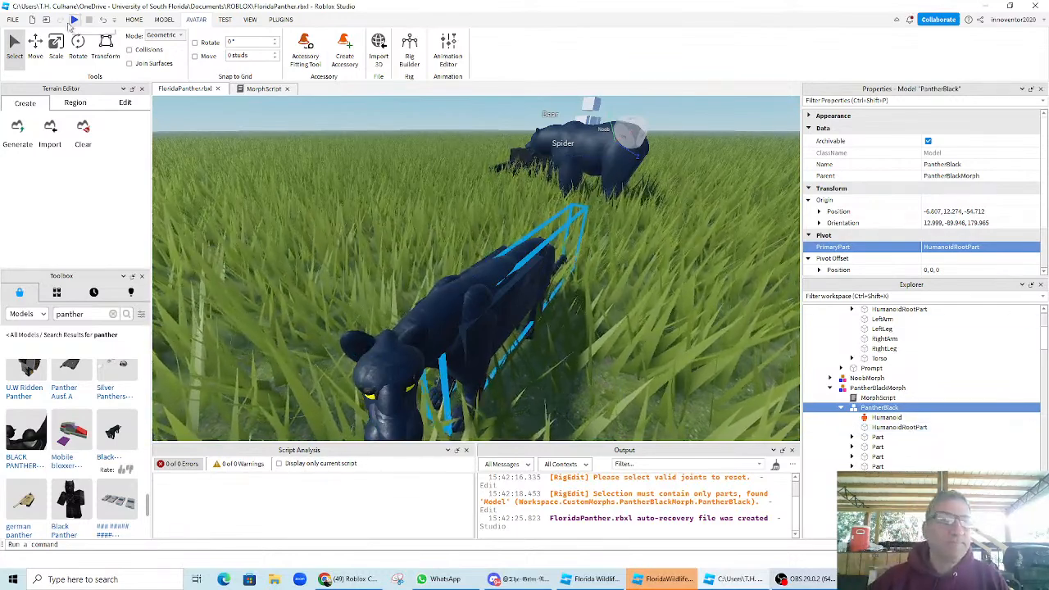
# - Save the place to its existing FloridaPanther.rbxl file
pyautogui.click(12, 19)
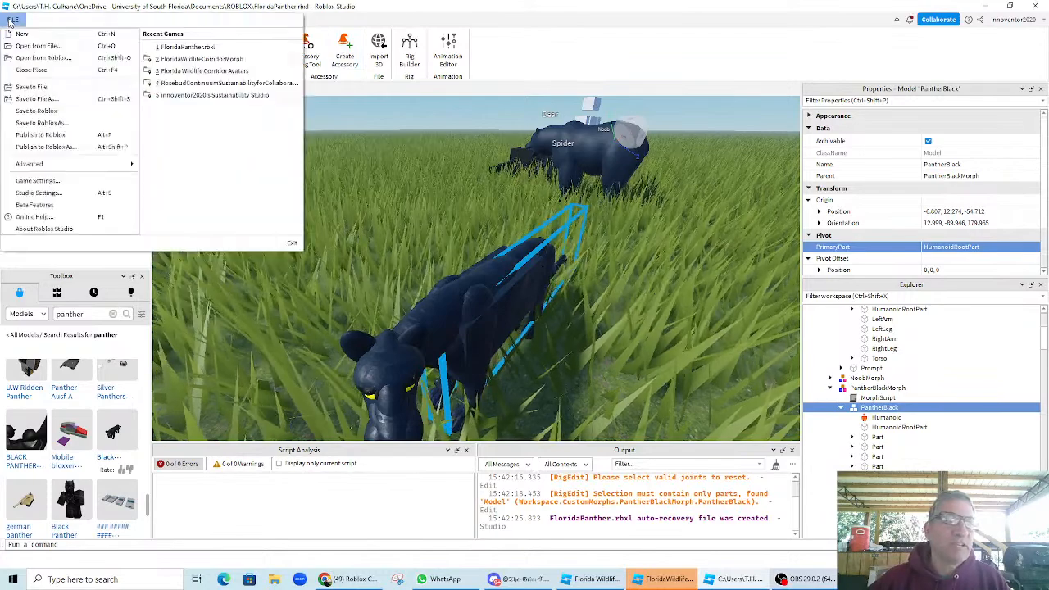
pyautogui.click(45, 87)
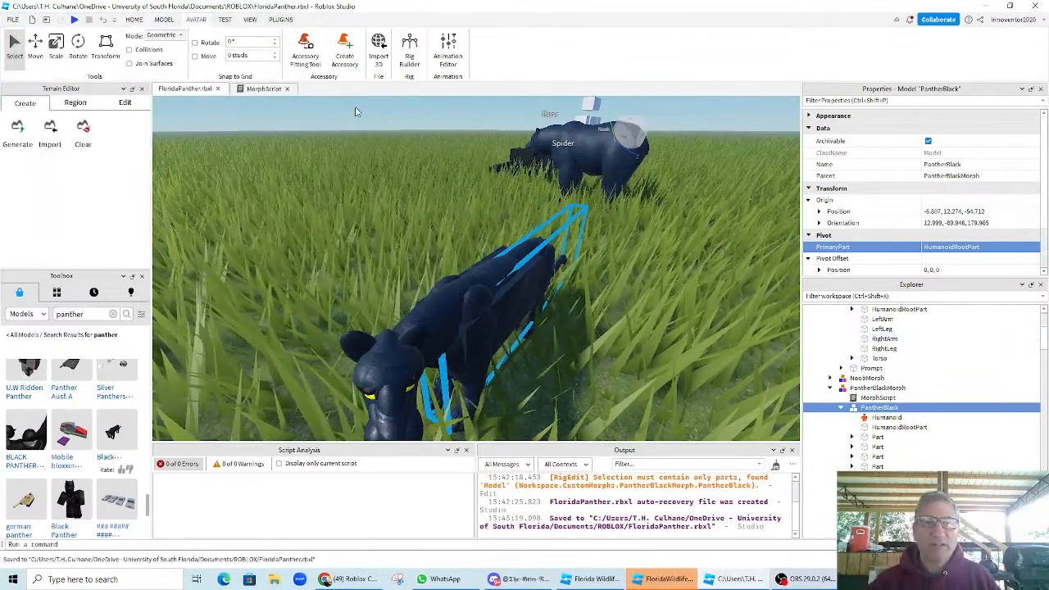
pyautogui.scroll(-2, 943, 438)
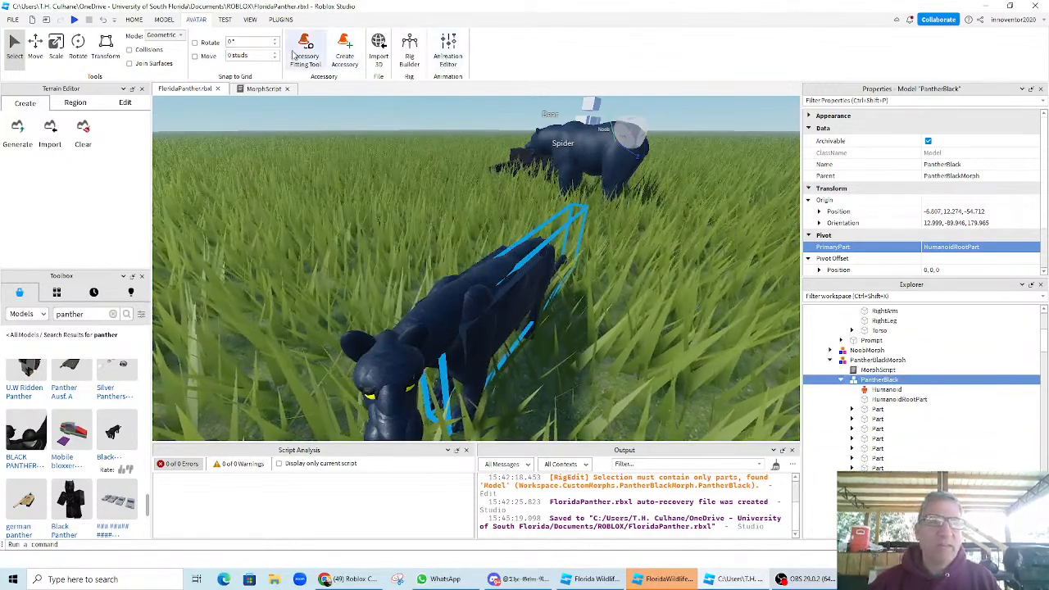
# - Start a playtest, walk the avatar to the Spider morph and change character into it
pyautogui.click(134, 19)
pyautogui.click(475, 43)
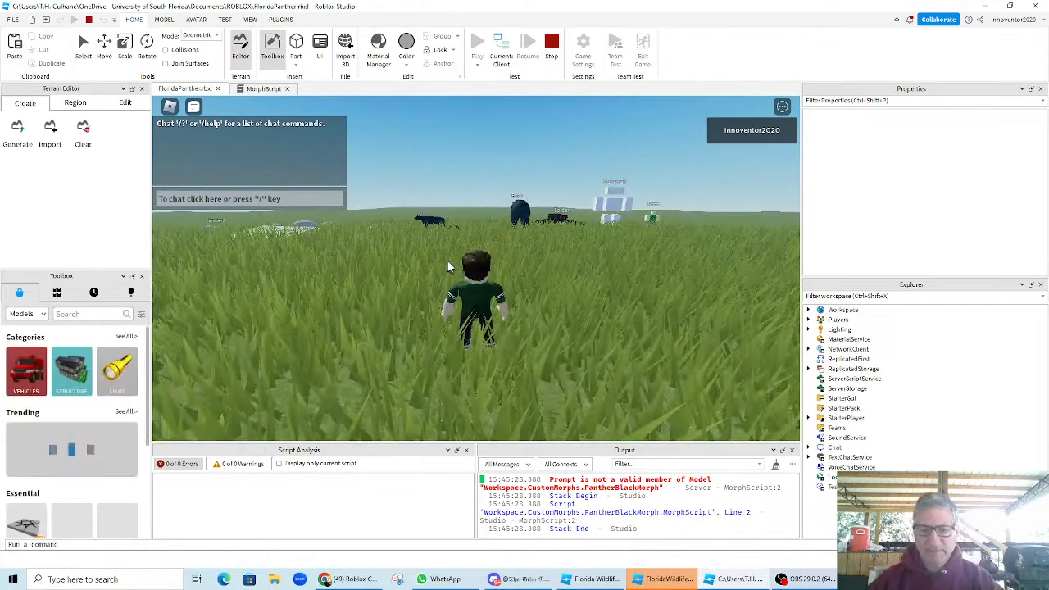
pyautogui.press('w')
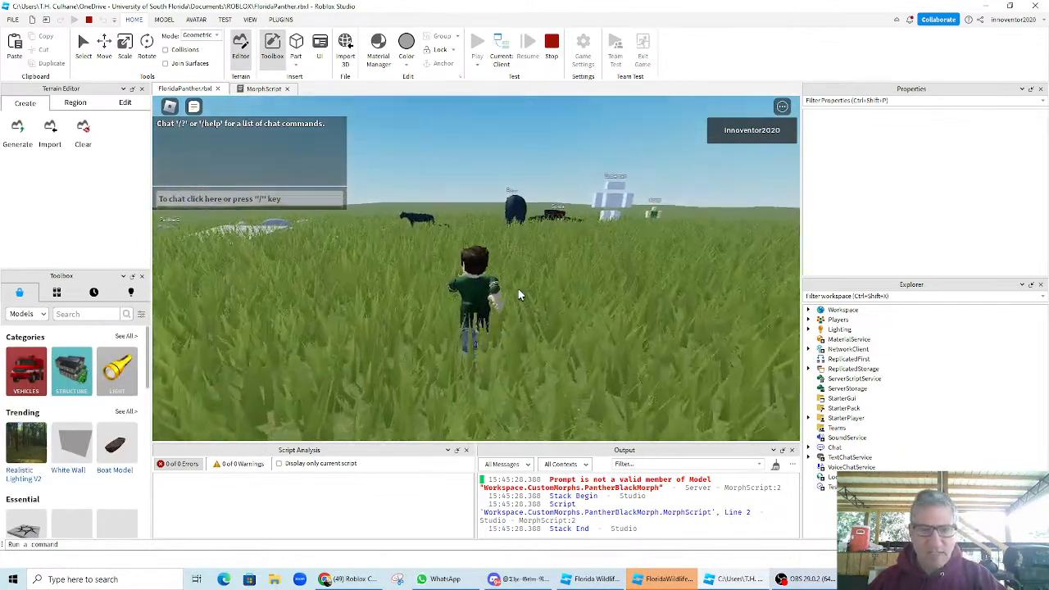
pyautogui.press('w')
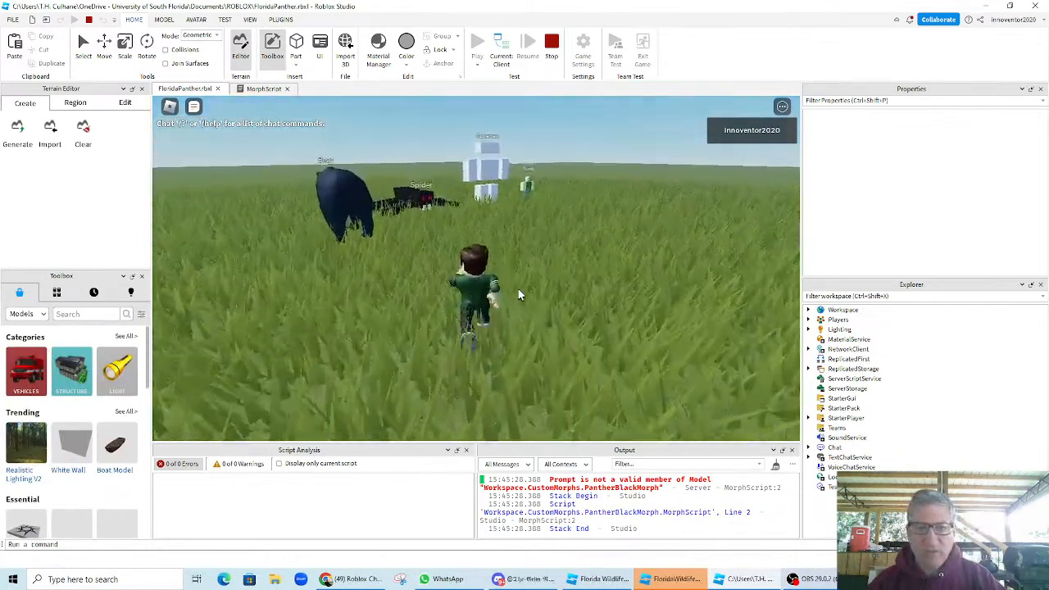
pyautogui.press('w')
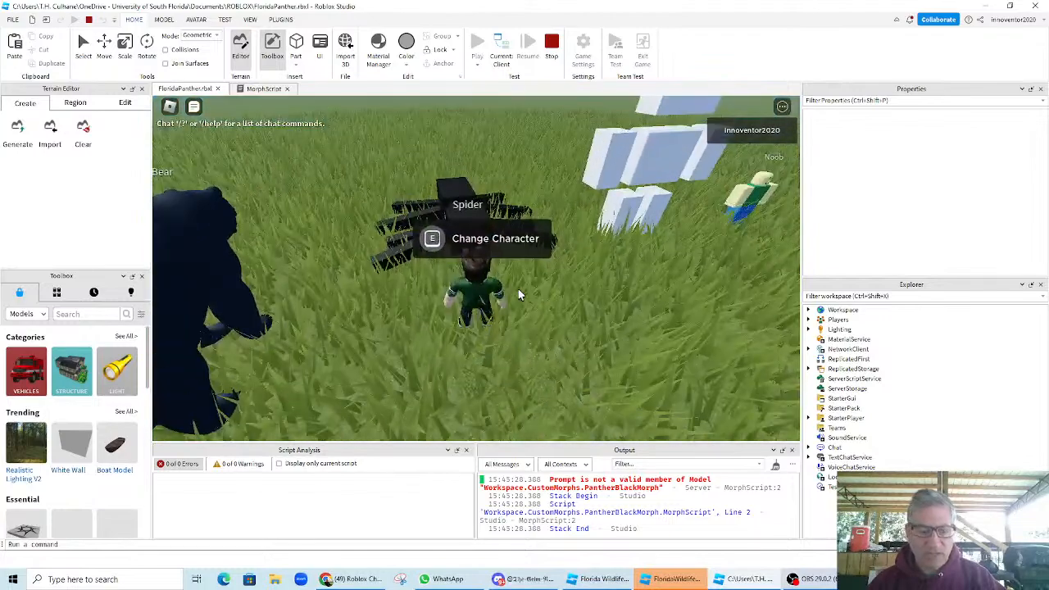
pyautogui.press('e')
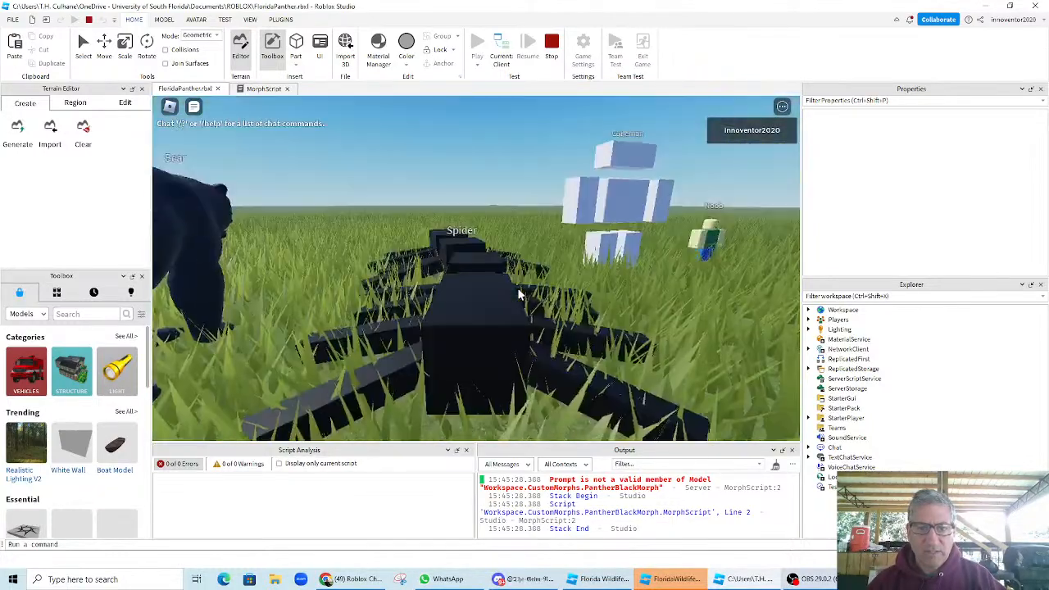
# - Walk the spider to the Cubeman morph, change character into it and move around beside the Noob
pyautogui.press('w')
pyautogui.press('e')
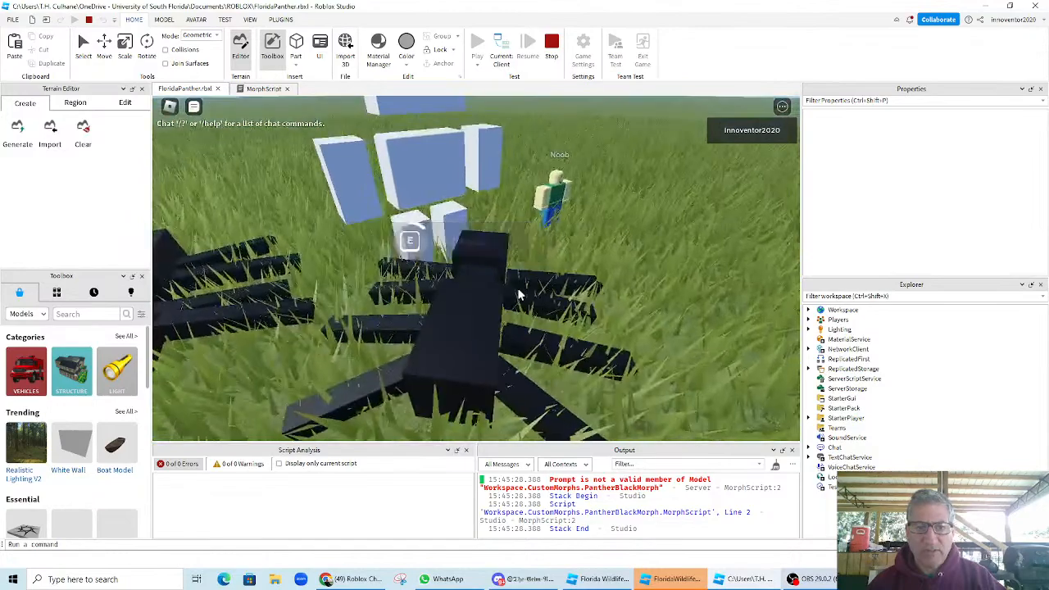
pyautogui.press('w')
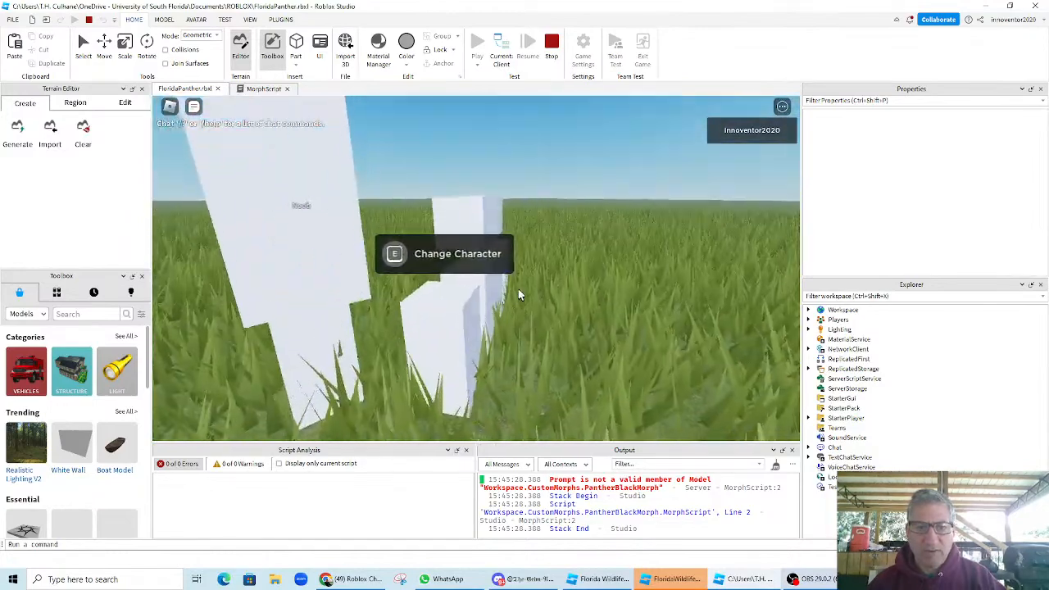
pyautogui.moveTo(518, 295); pyautogui.dragTo(481, 296, button='right')
pyautogui.press('s')
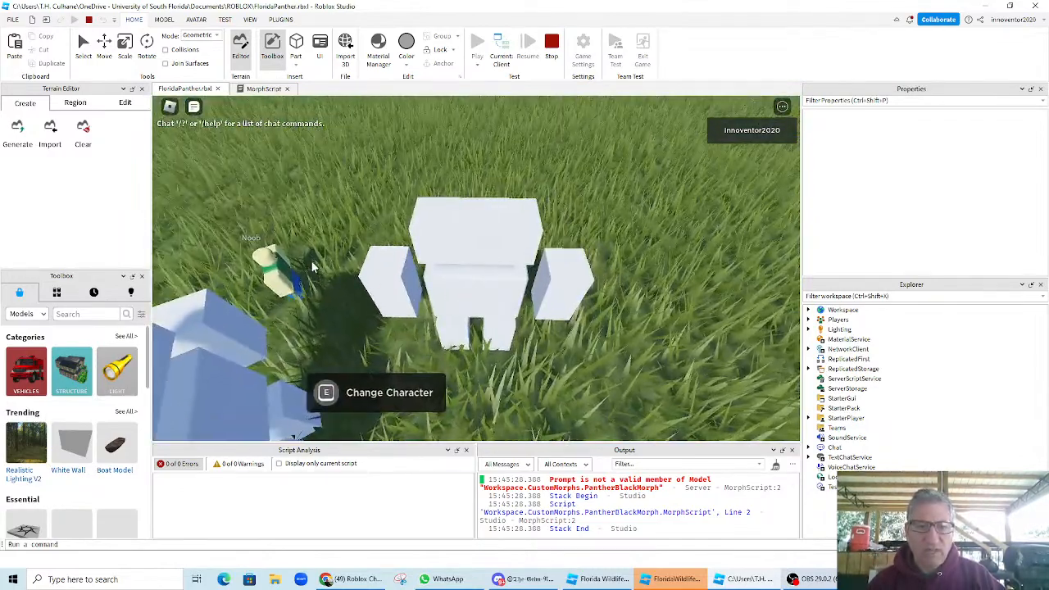
pyautogui.press('s')
pyautogui.press('w')
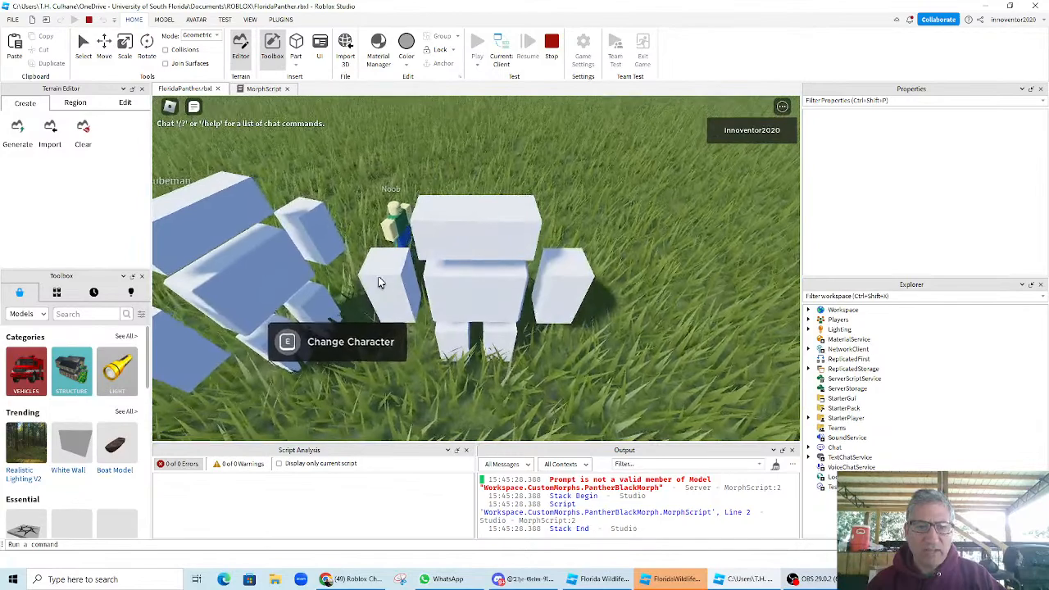
# - Walk the Cubeman character over to the Noob morph and change character into it
pyautogui.press('e')
pyautogui.moveTo(378, 282); pyautogui.dragTo(378, 282, button='right')
pyautogui.press('w')
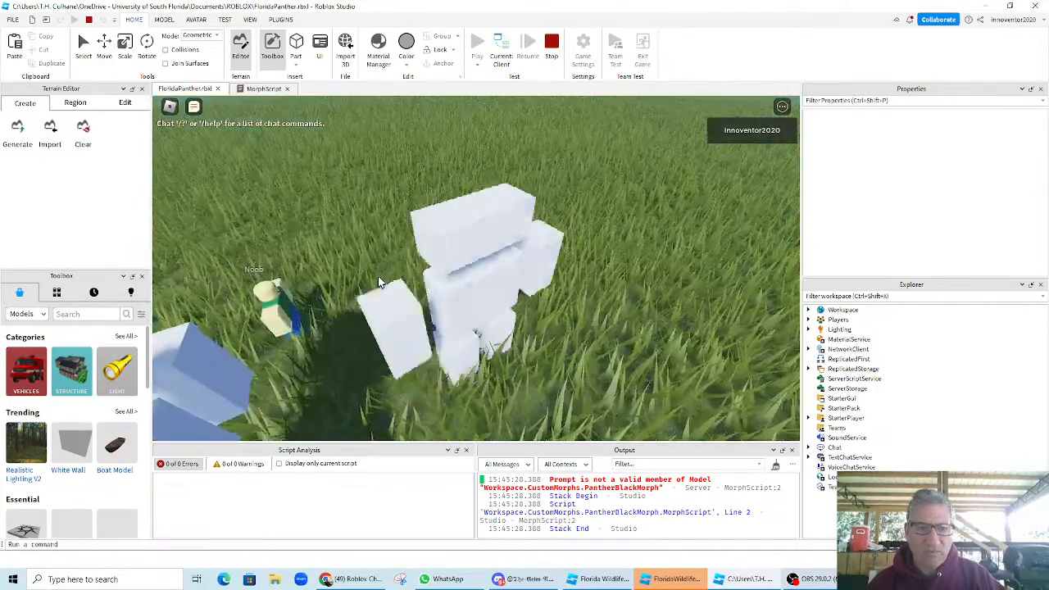
pyautogui.press('s')
pyautogui.press('w')
pyautogui.press('e')
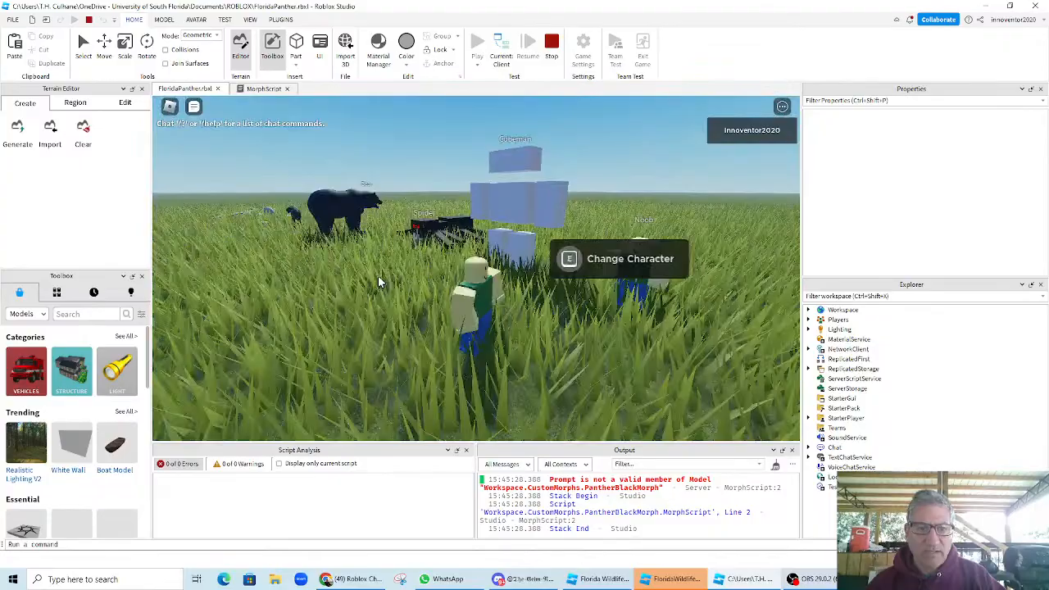
# - Walk the Noob character past the Spider to the Bear morph and change character into it
pyautogui.press('w')
pyautogui.moveTo(378, 282); pyautogui.dragTo(378, 282, button='right')
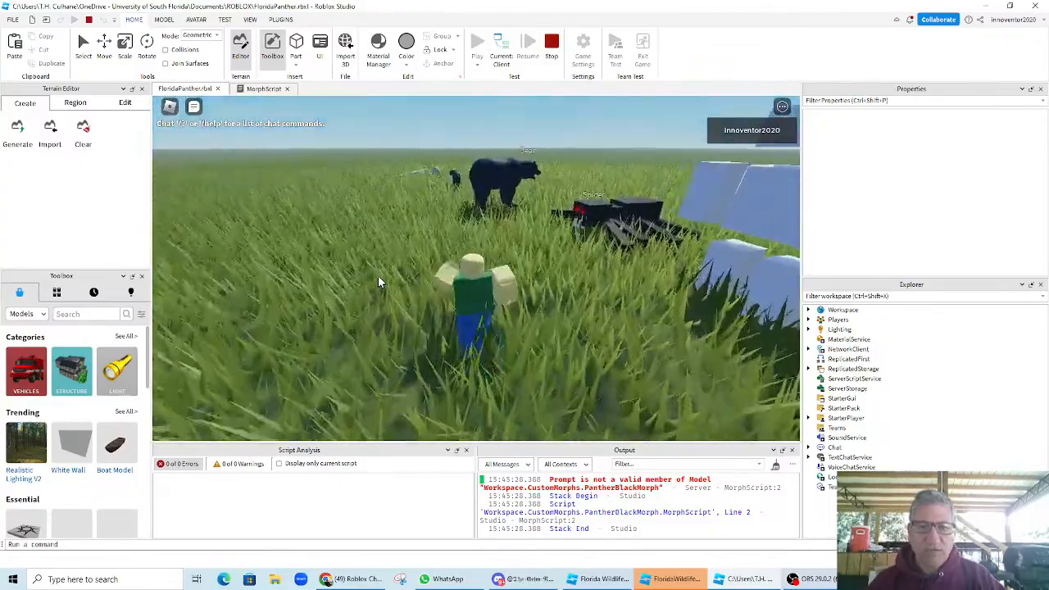
pyautogui.press('w')
pyautogui.press('e')
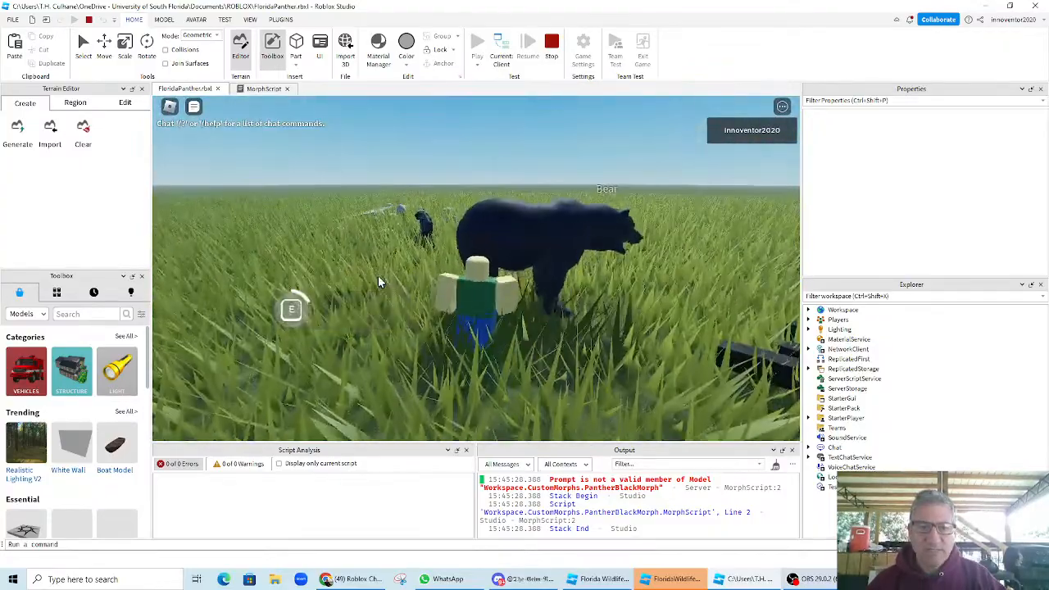
# - Walk the bear around beside the black panther and Panther2, and stop the playtest
pyautogui.moveTo(378, 282); pyautogui.dragTo(378, 282, button='right')
pyautogui.press('w')
pyautogui.press('w')
pyautogui.scroll(3, 356, 238)
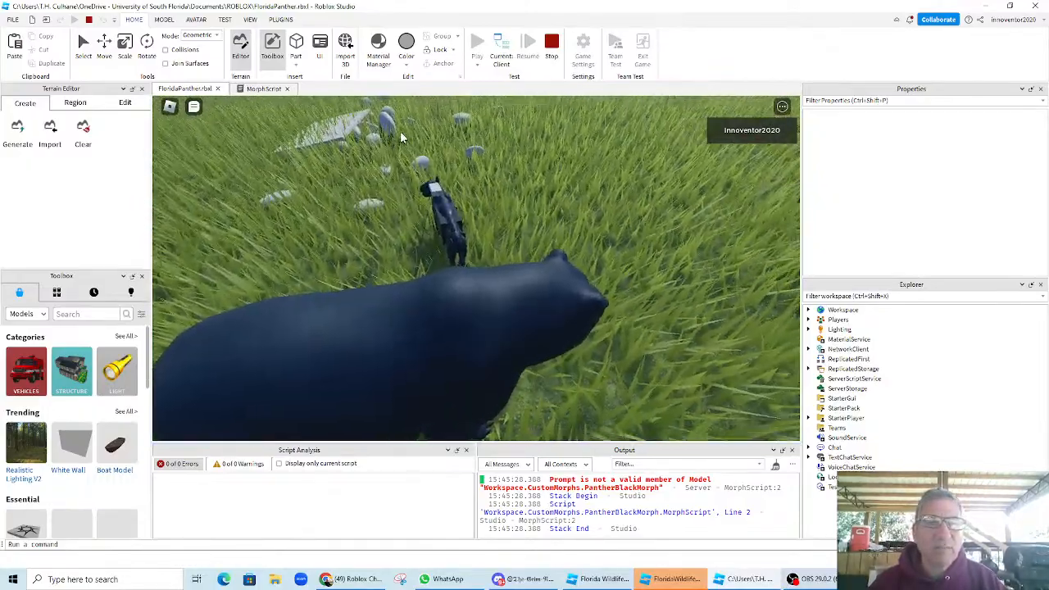
pyautogui.press('a')
pyautogui.press('w')
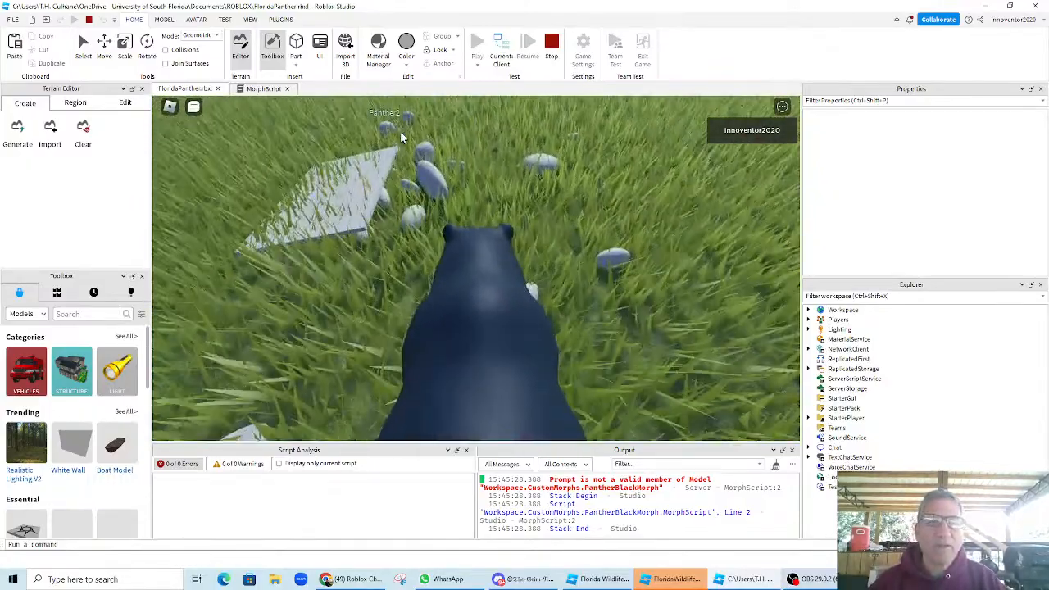
pyautogui.press('s')
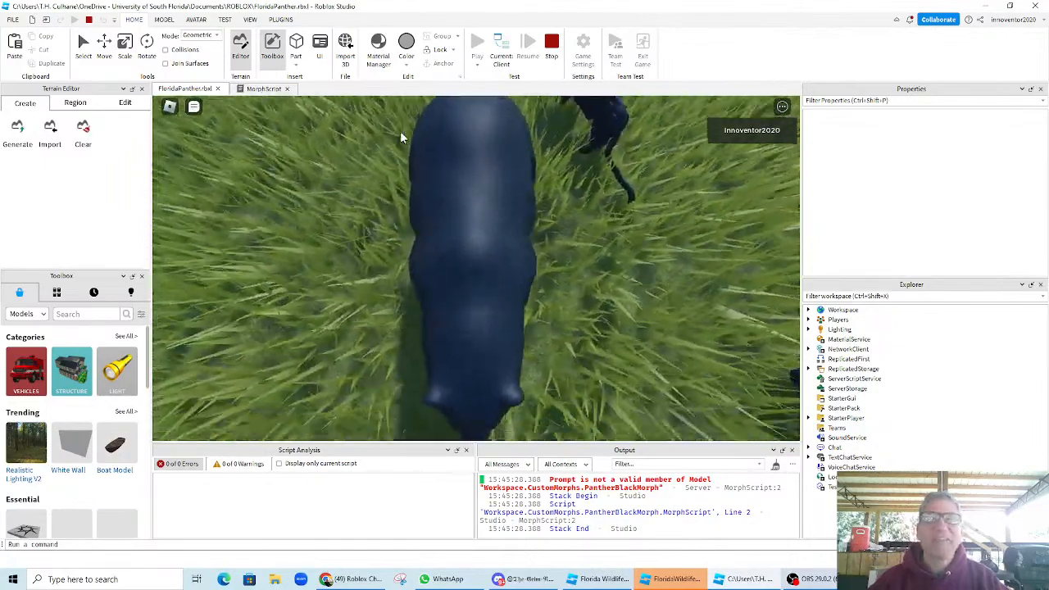
pyautogui.press('d')
pyautogui.press('w')
pyautogui.press('a')
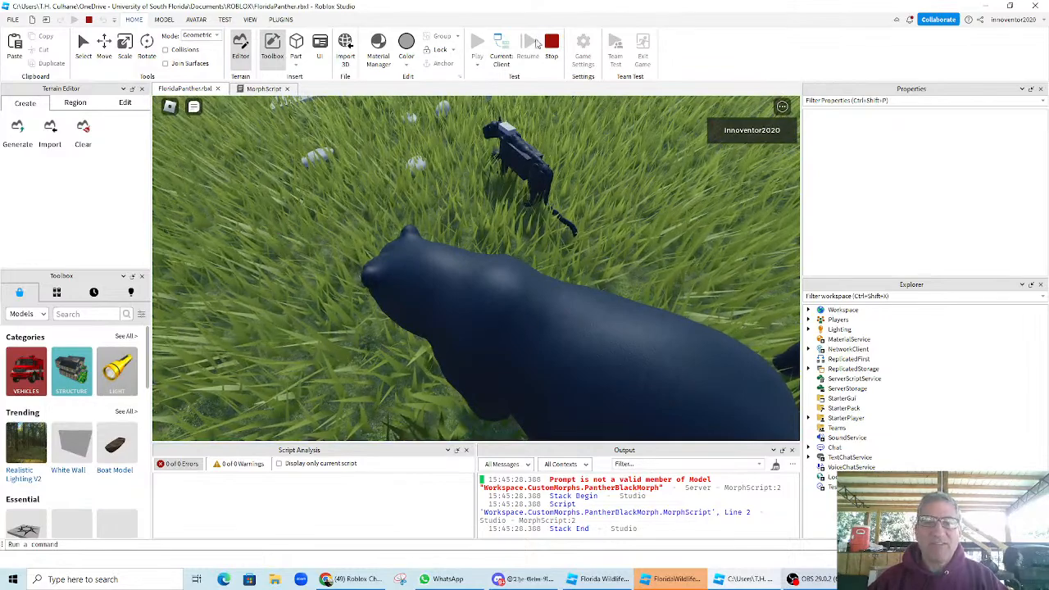
pyautogui.click(552, 46)
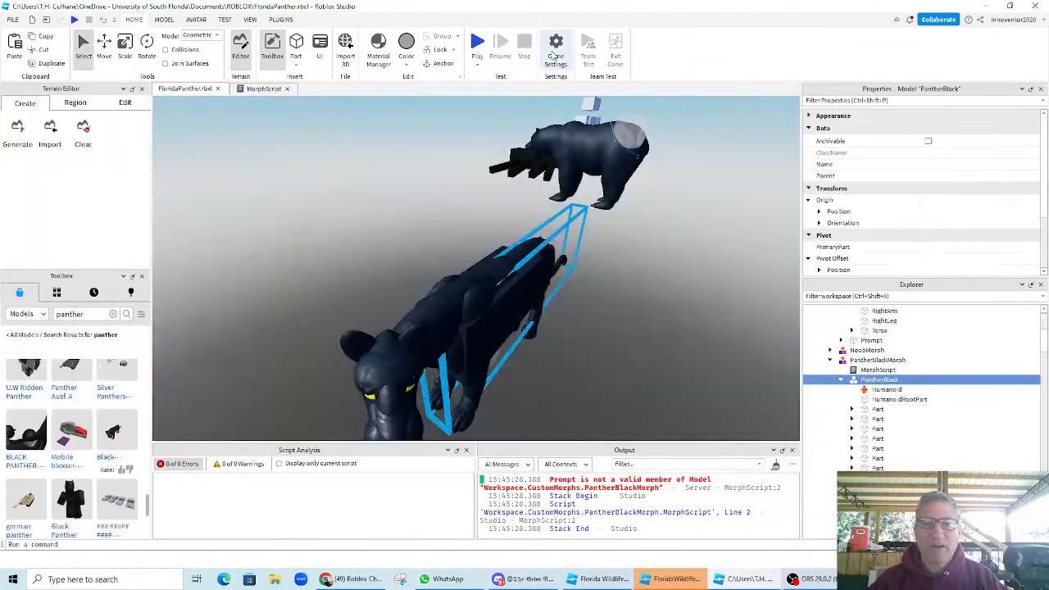
# - Compare the PantherBlackMorph and BearMorph hierarchies and copy the Prompt part from BearMorph
pyautogui.moveTo(709, 322); pyautogui.dragTo(709, 322, button='right')
pyautogui.scroll(5, 927, 418)
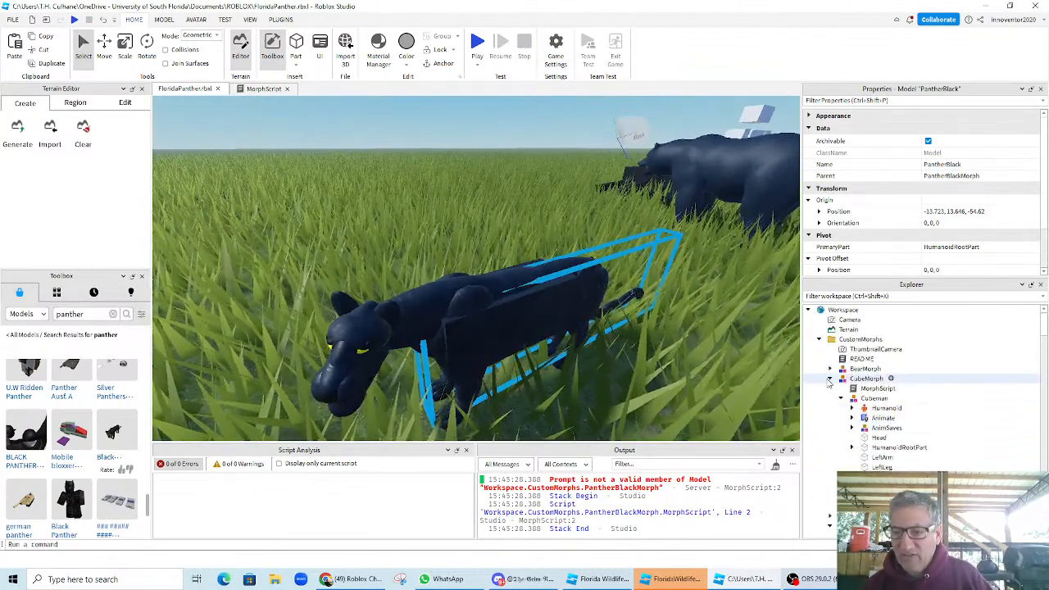
pyautogui.click(830, 379)
pyautogui.click(830, 399)
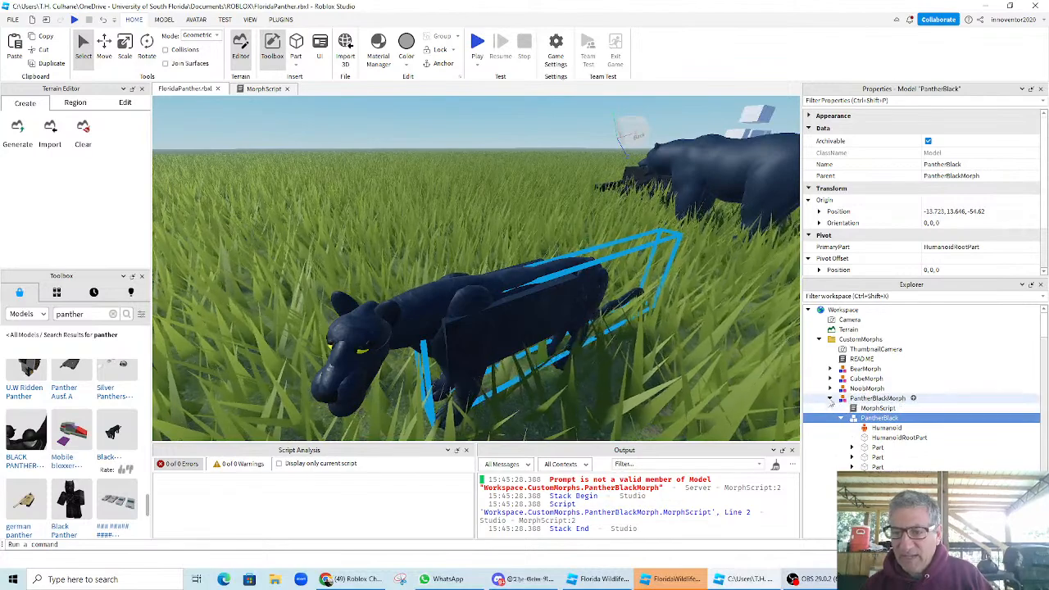
pyautogui.click(844, 398)
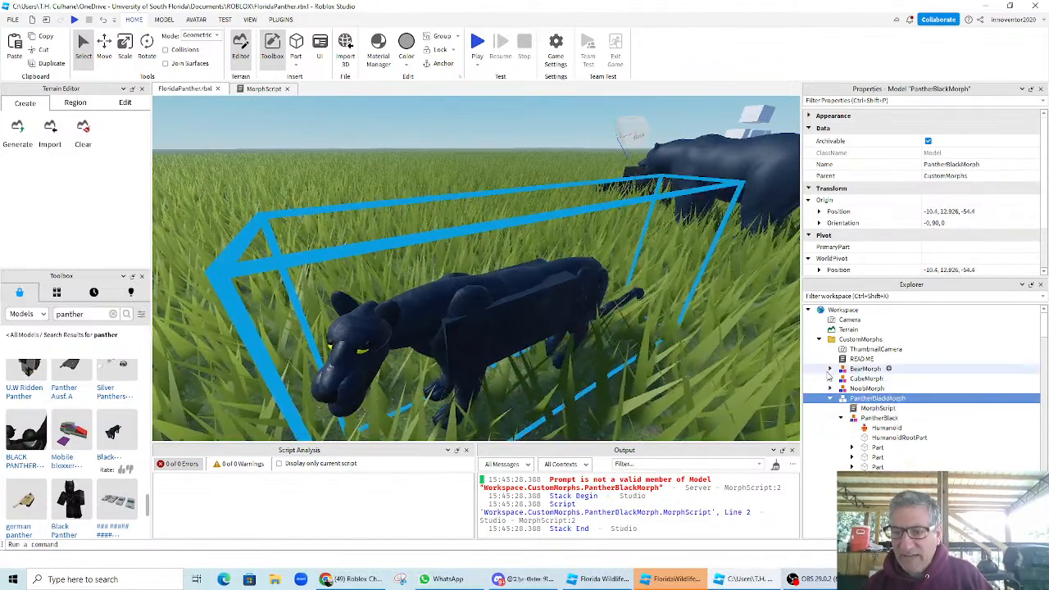
pyautogui.click(830, 369)
pyautogui.click(841, 457)
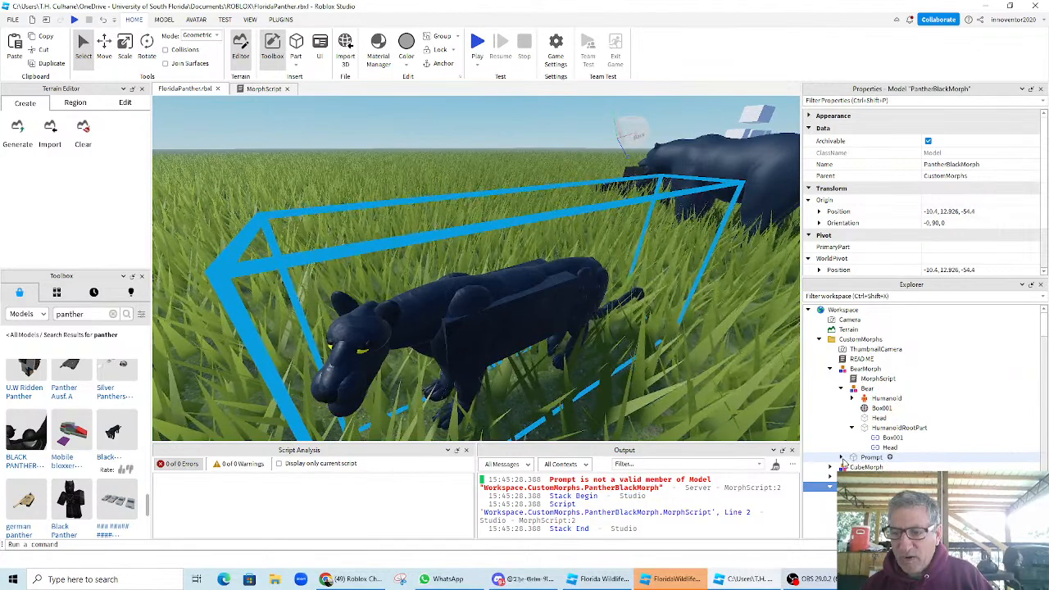
pyautogui.click(840, 459)
pyautogui.click(868, 457)
pyautogui.rightClick(867, 457)
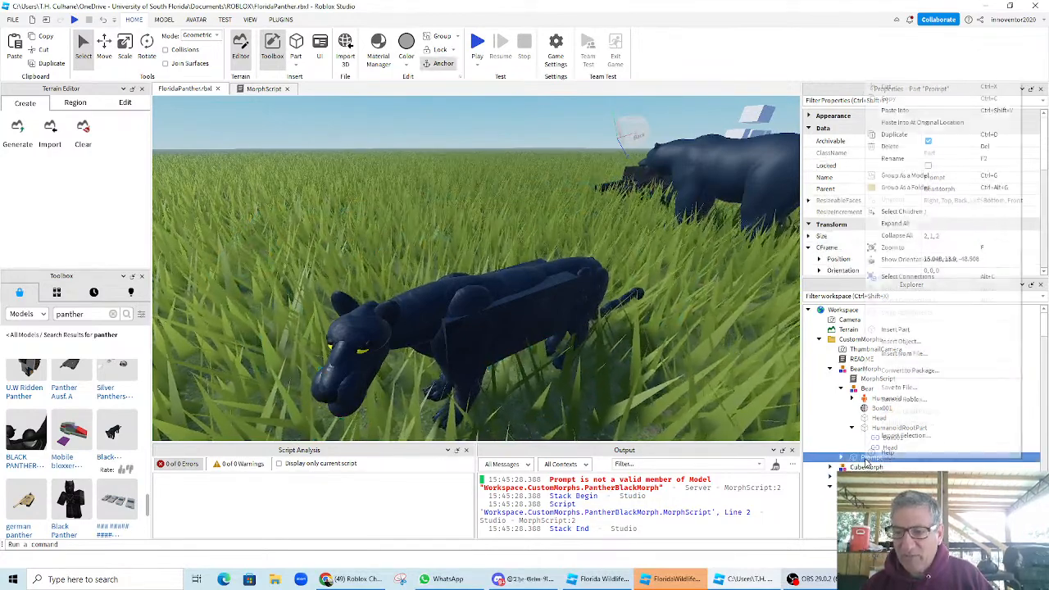
pyautogui.click(895, 100)
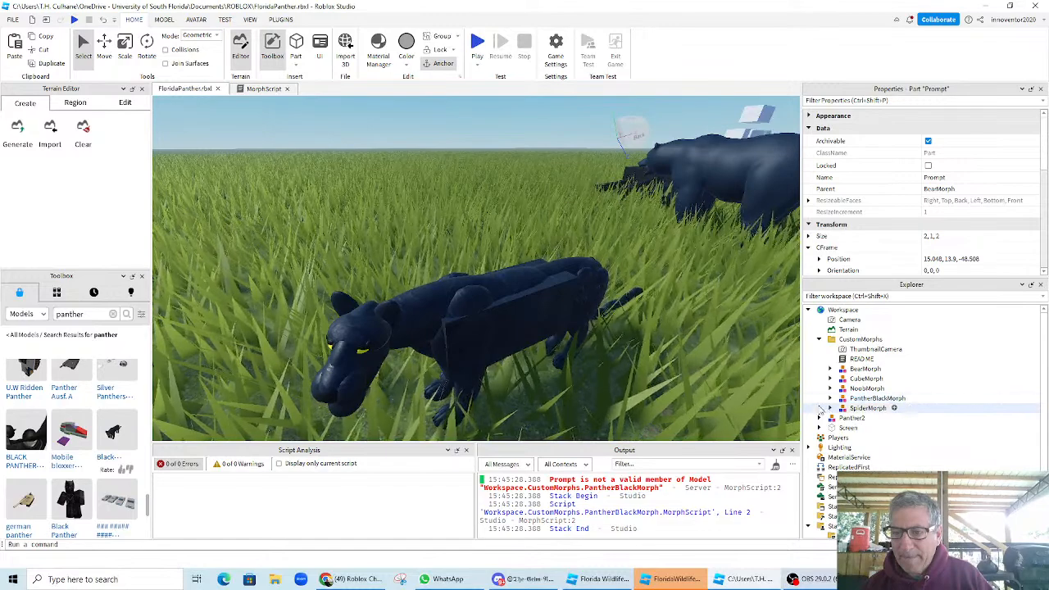
# - Paste the copied Prompt part into PantherBlackMorph
pyautogui.click(830, 369)
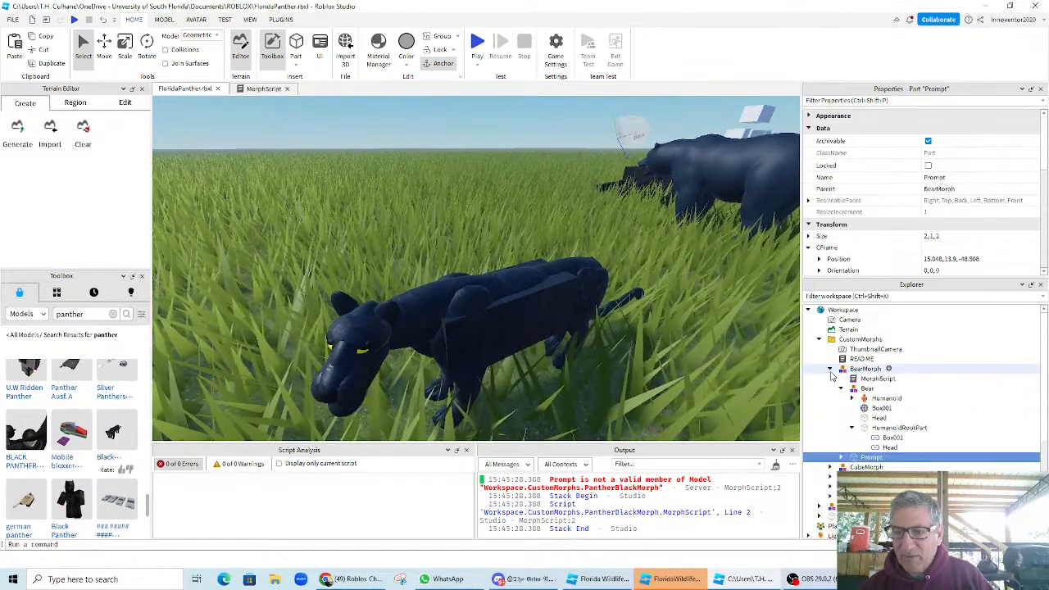
pyautogui.click(830, 369)
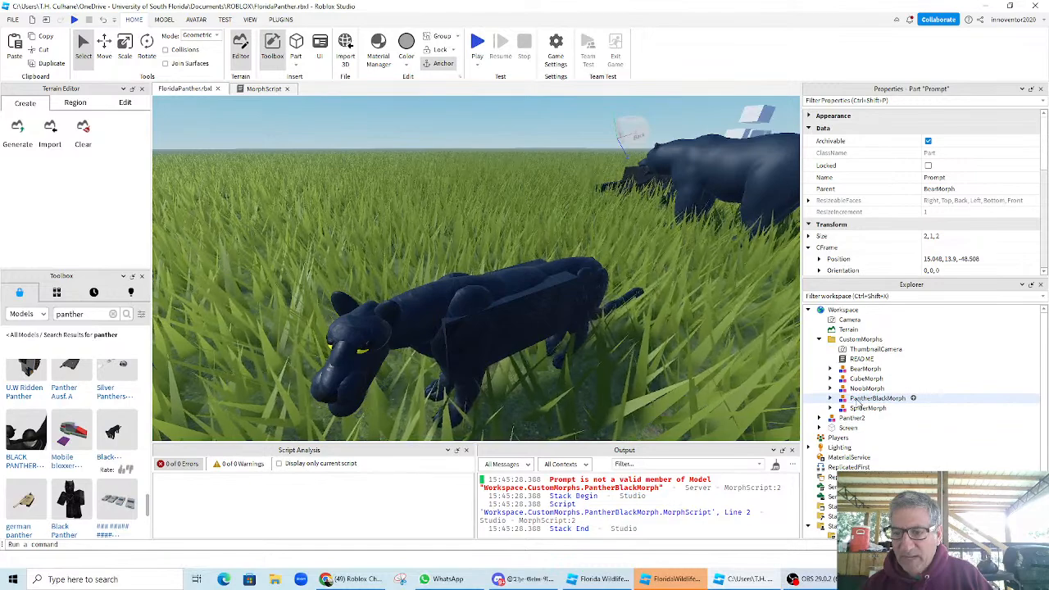
pyautogui.rightClick(858, 398)
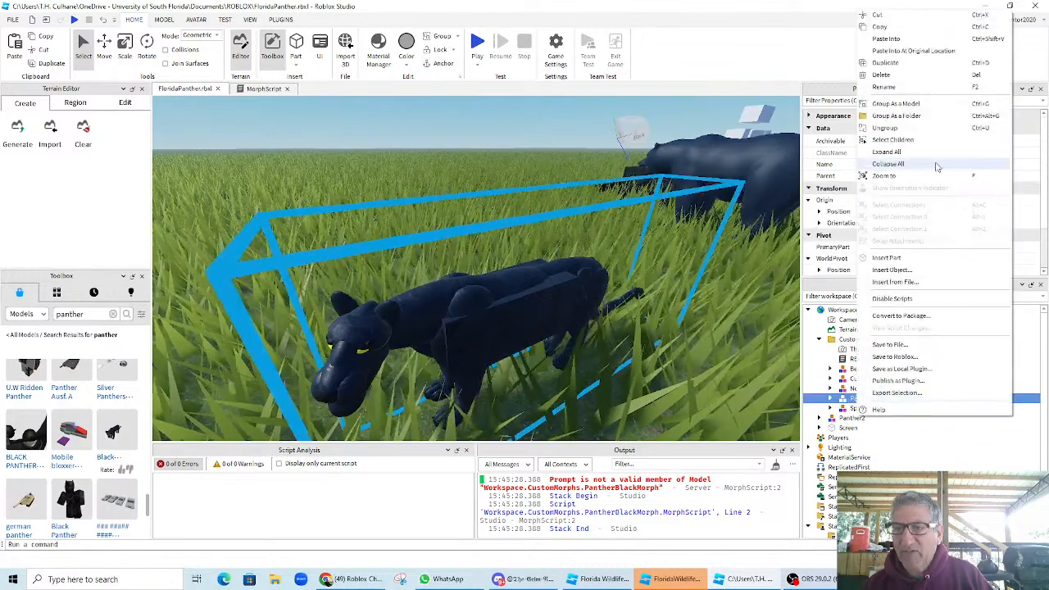
pyautogui.click(902, 40)
# - Move PantherBlackMorph's Prompt part beside the black panther, to about -11.277, 12.022, -50.705
pyautogui.scroll(-8, 563, 341)
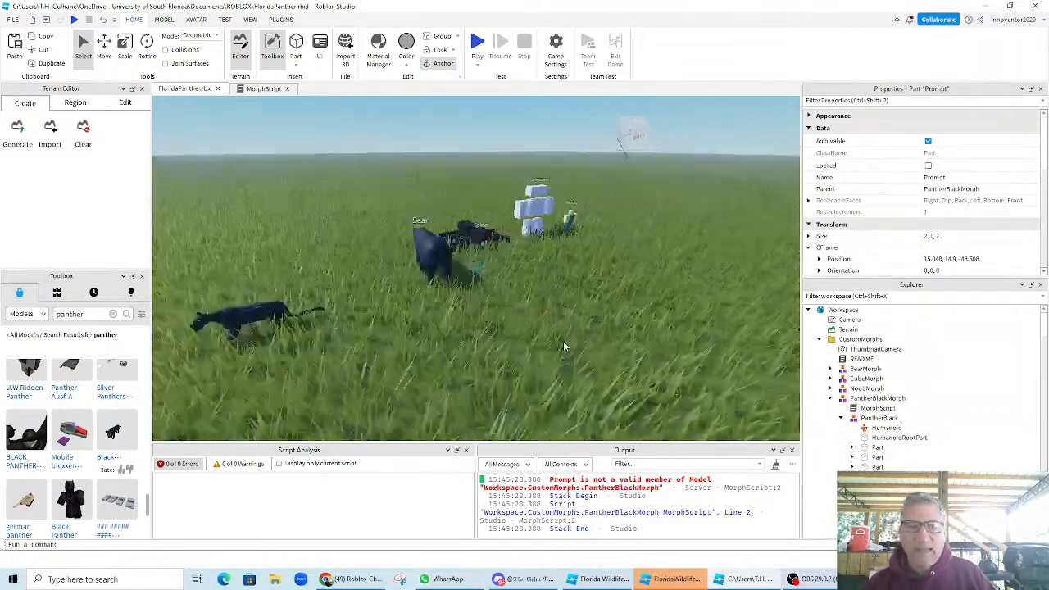
pyautogui.press('f')
pyautogui.scroll(-10, 514, 290)
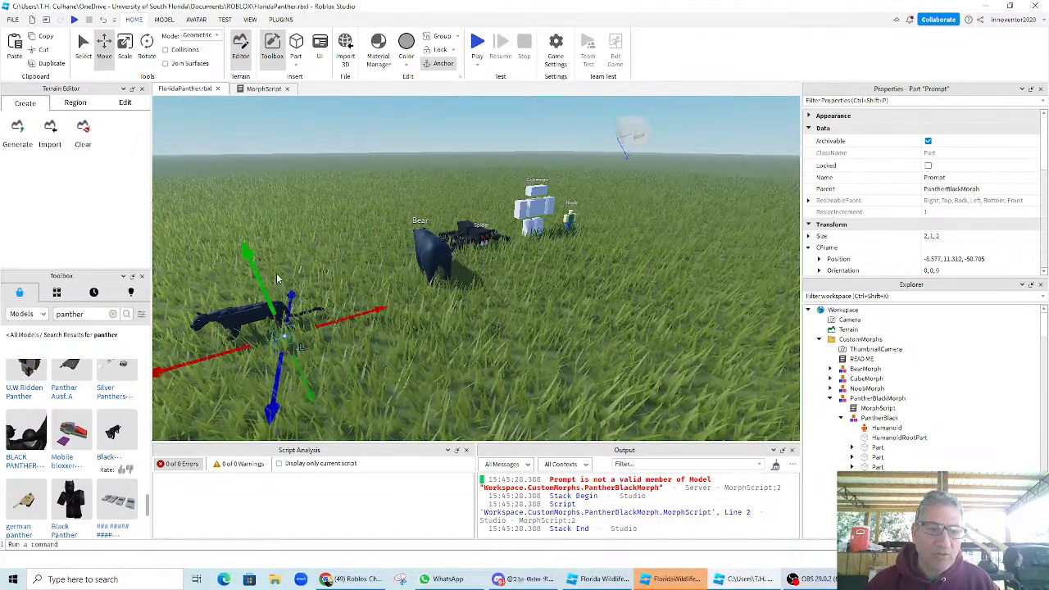
pyautogui.moveTo(362, 316); pyautogui.dragTo(365, 316)
pyautogui.moveTo(380, 382); pyautogui.dragTo(381, 382, button='right')
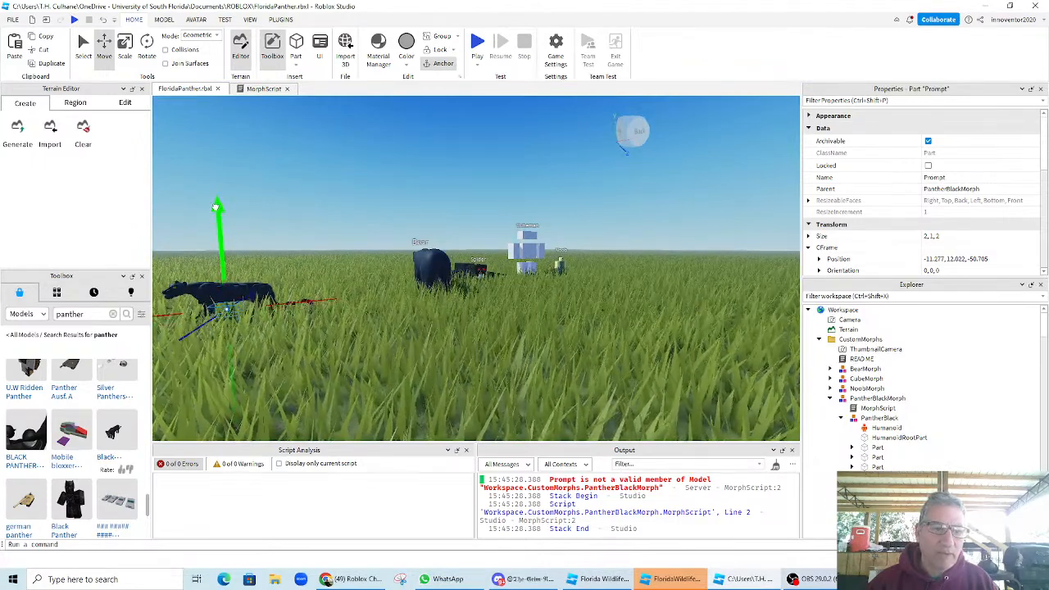
pyautogui.scroll(-6, 943, 458)
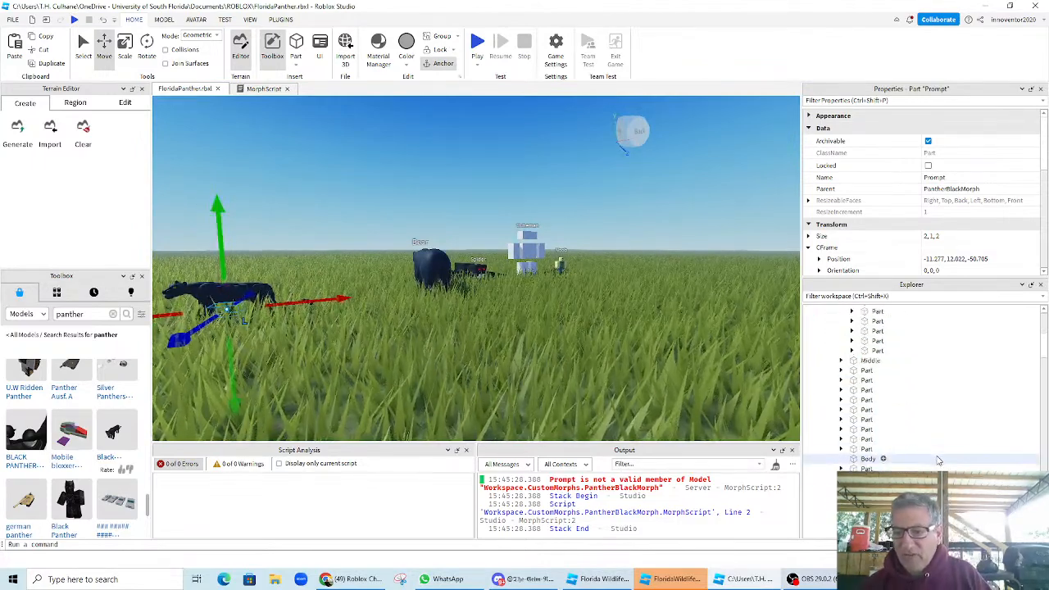
pyautogui.scroll(-1, 940, 461)
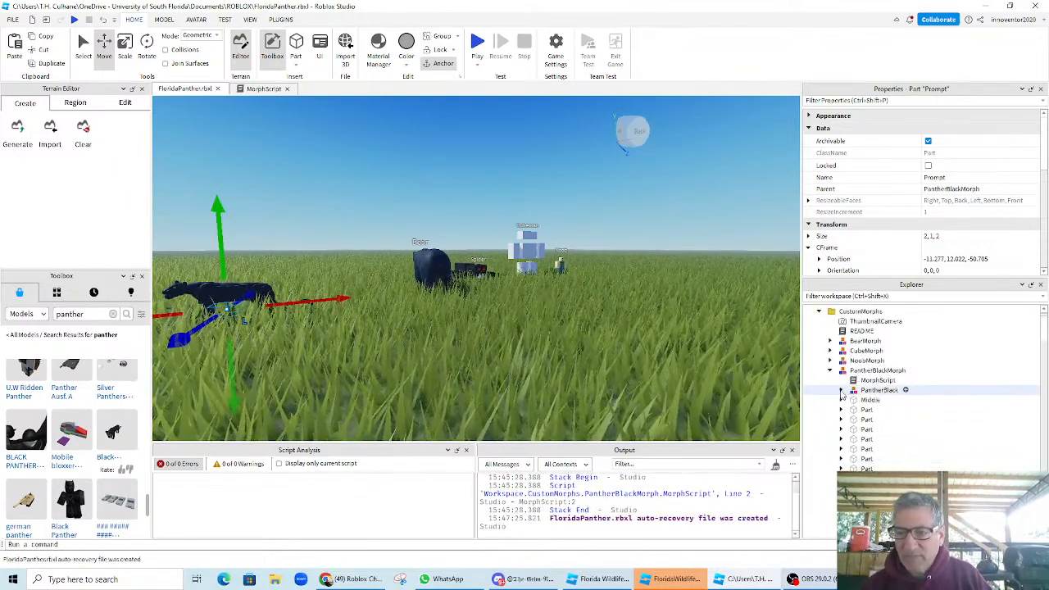
pyautogui.scroll(-5, 900, 428)
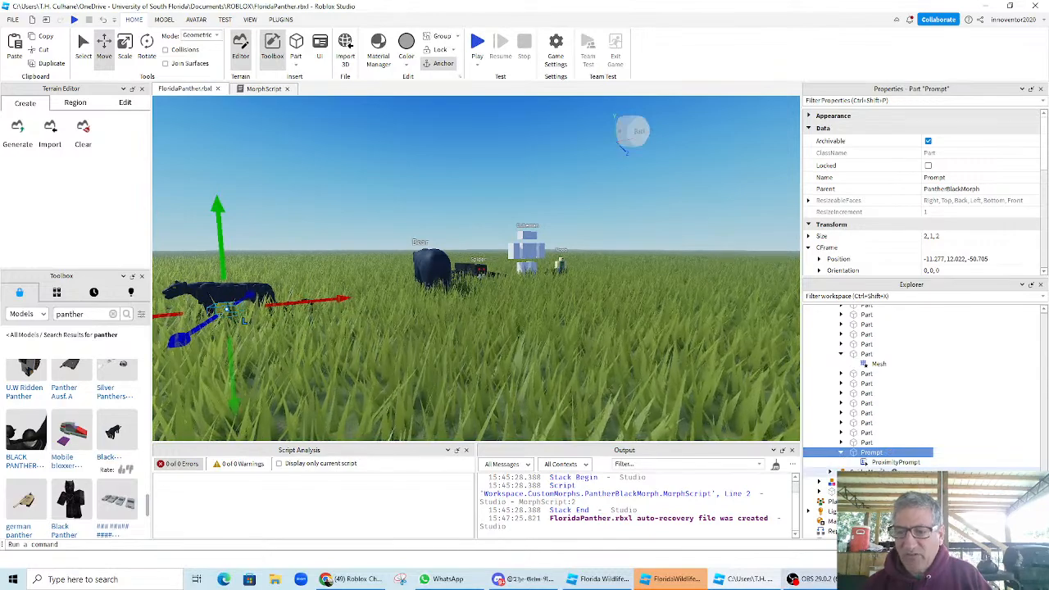
pyautogui.click(891, 453)
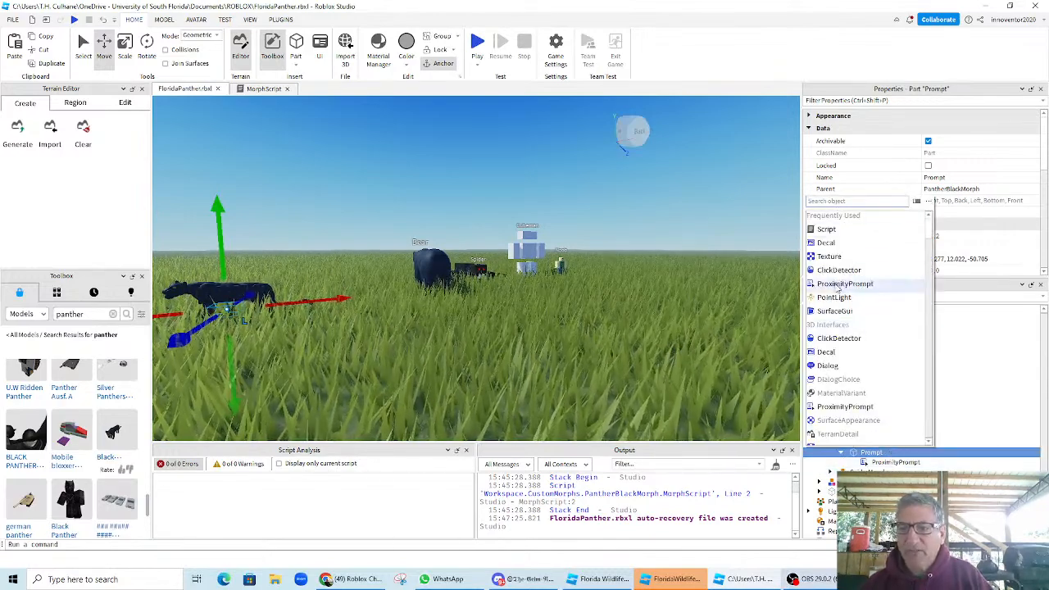
pyautogui.click(837, 287)
pyautogui.click(898, 472)
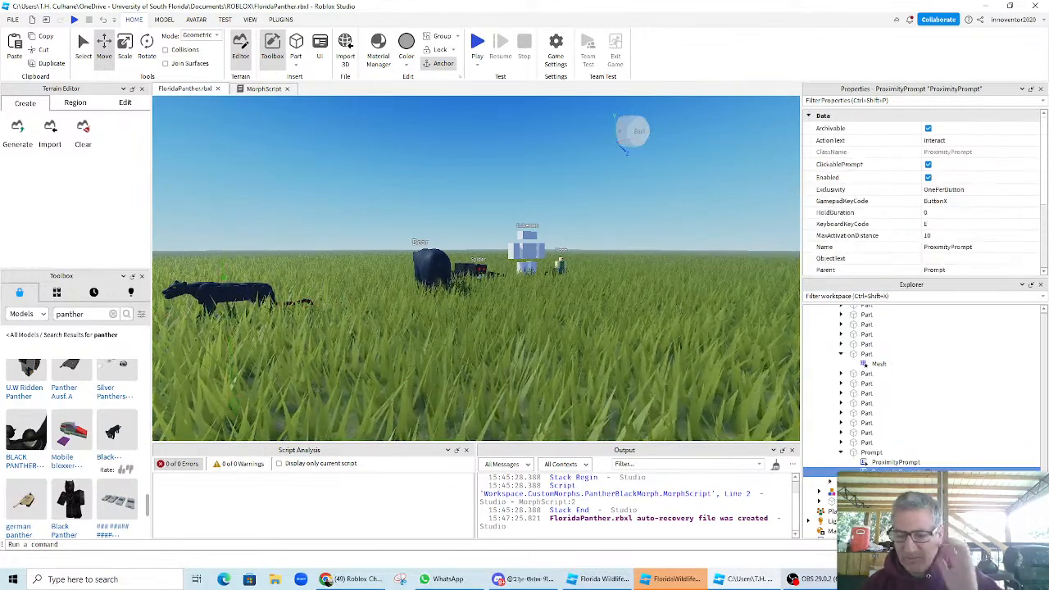
pyautogui.press('Delete')
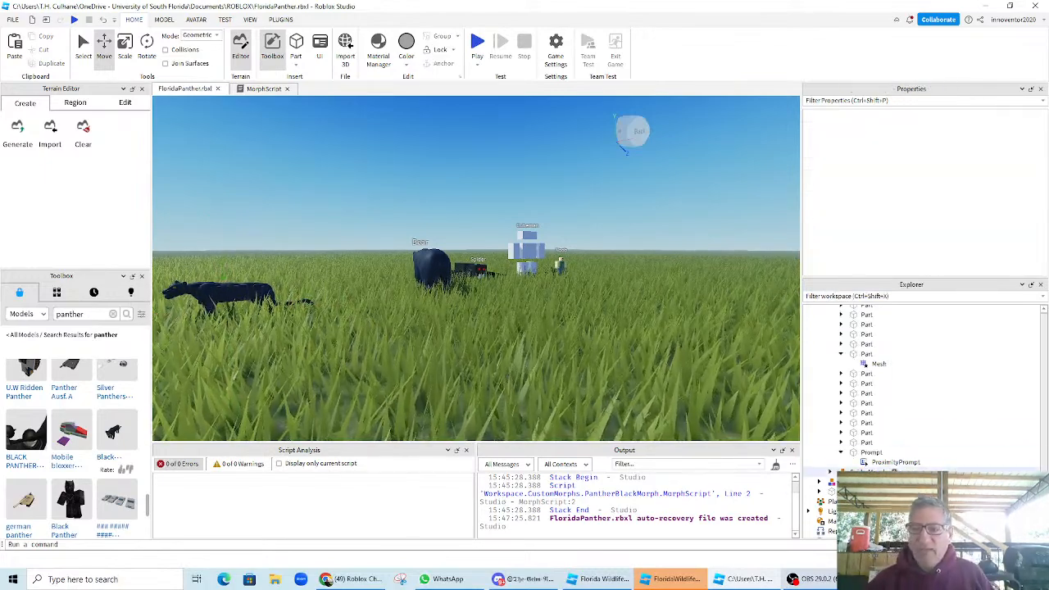
# - Check the properties of the ProximityPrompt in PantherBlackMorph's Prompt part and save the place to its existing FloridaPanther.rbxl file
pyautogui.click(894, 463)
pyautogui.scroll(-3, 971, 259)
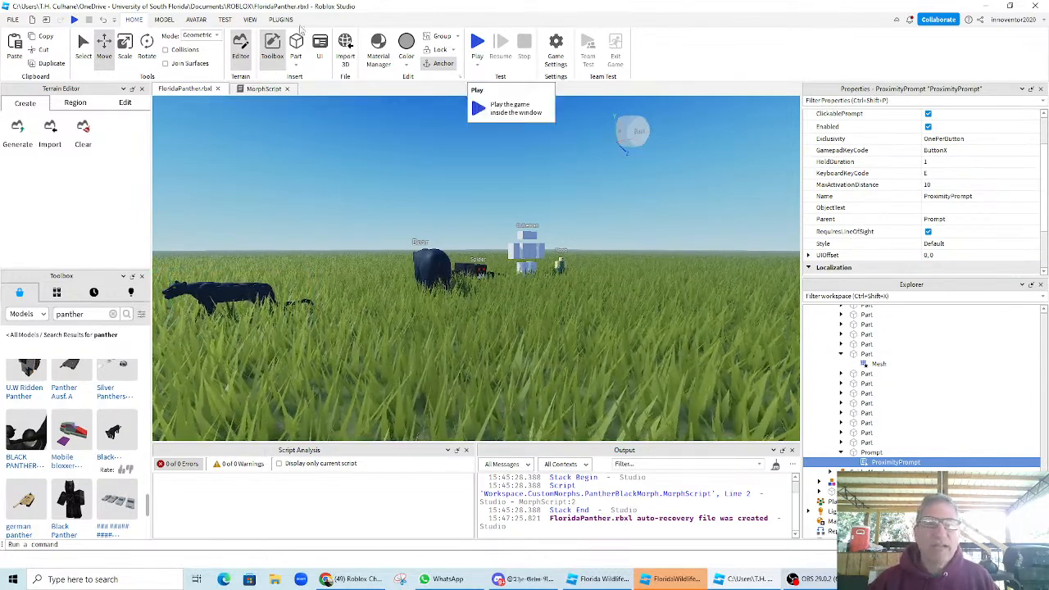
pyautogui.click(12, 19)
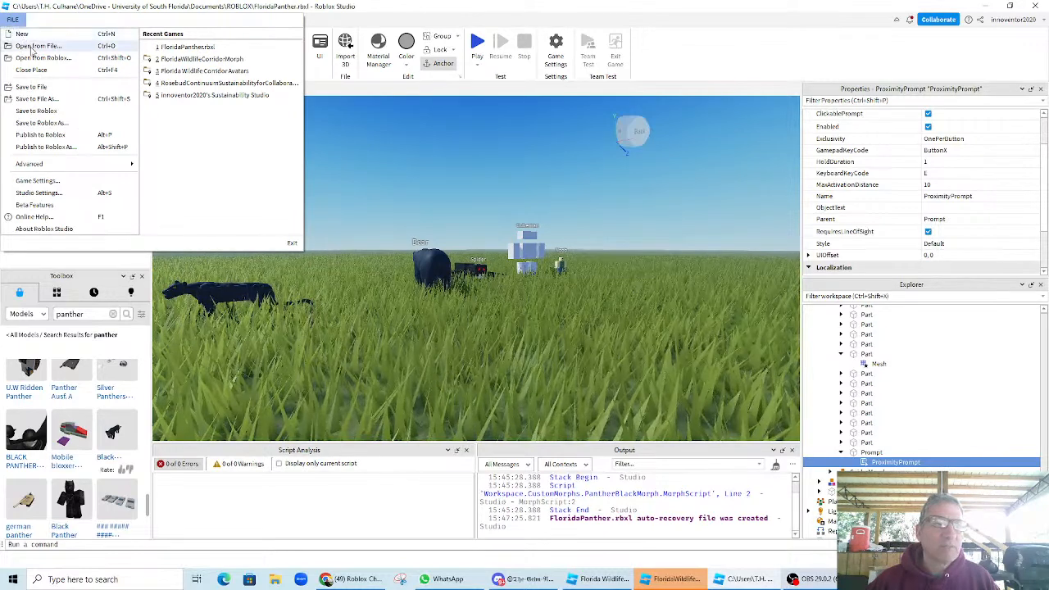
pyautogui.click(45, 86)
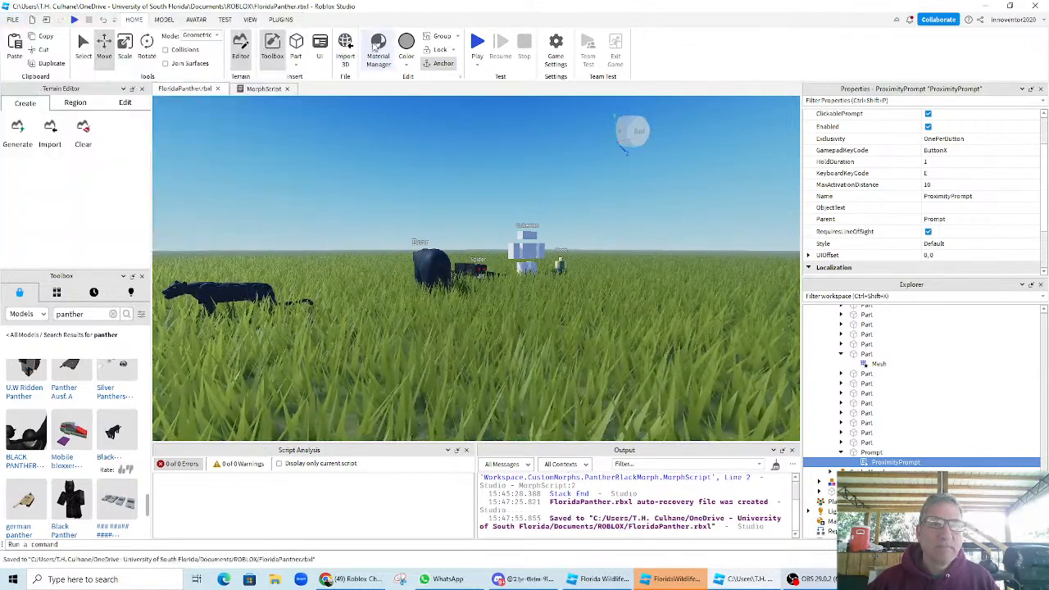
# - Start a playtest, walk the avatar to the black panther and change character into it
pyautogui.click(478, 44)
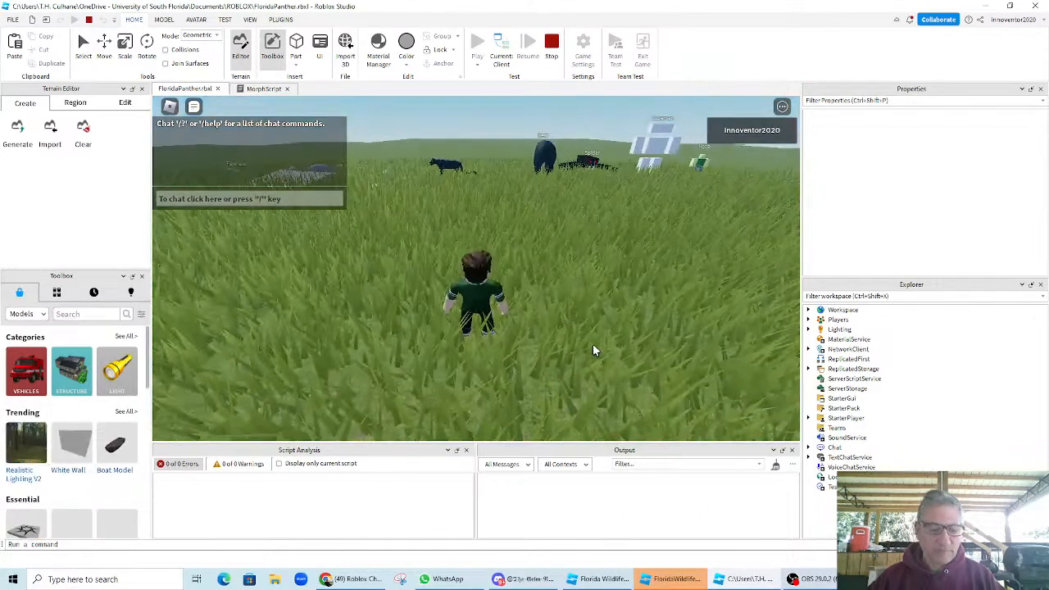
pyautogui.press('w')
pyautogui.press('w')
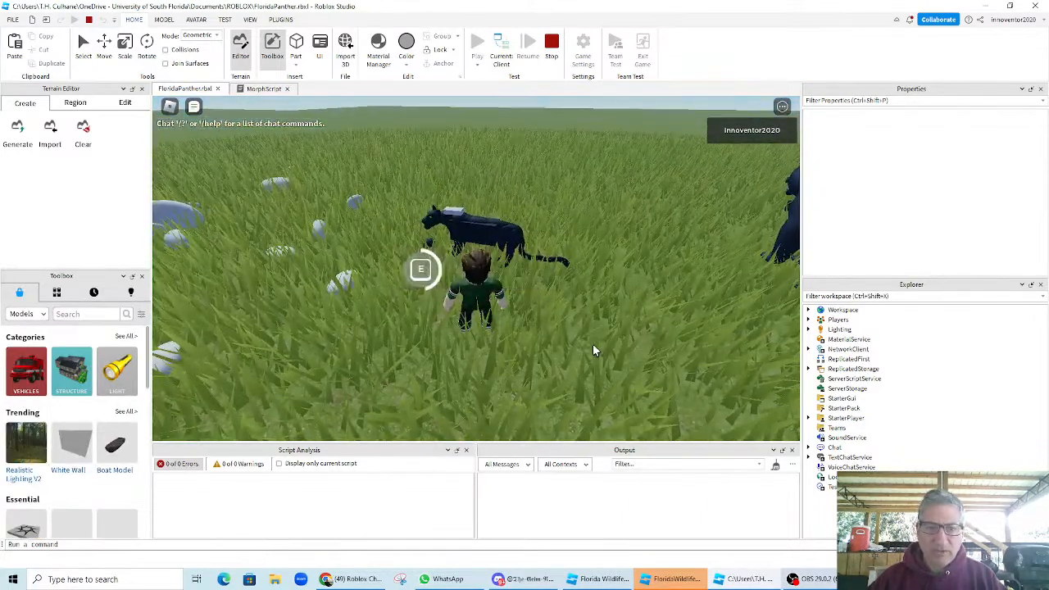
pyautogui.moveTo(594, 345); pyautogui.dragTo(593, 345, button='right')
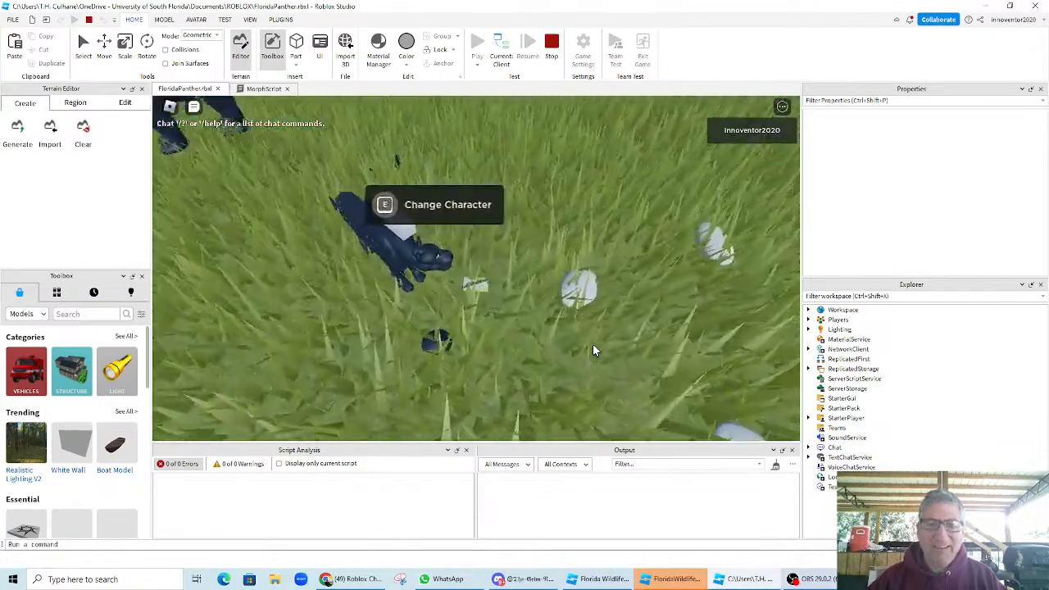
# - Move the panther character over to the Bear morph and change character into it
pyautogui.press('w')
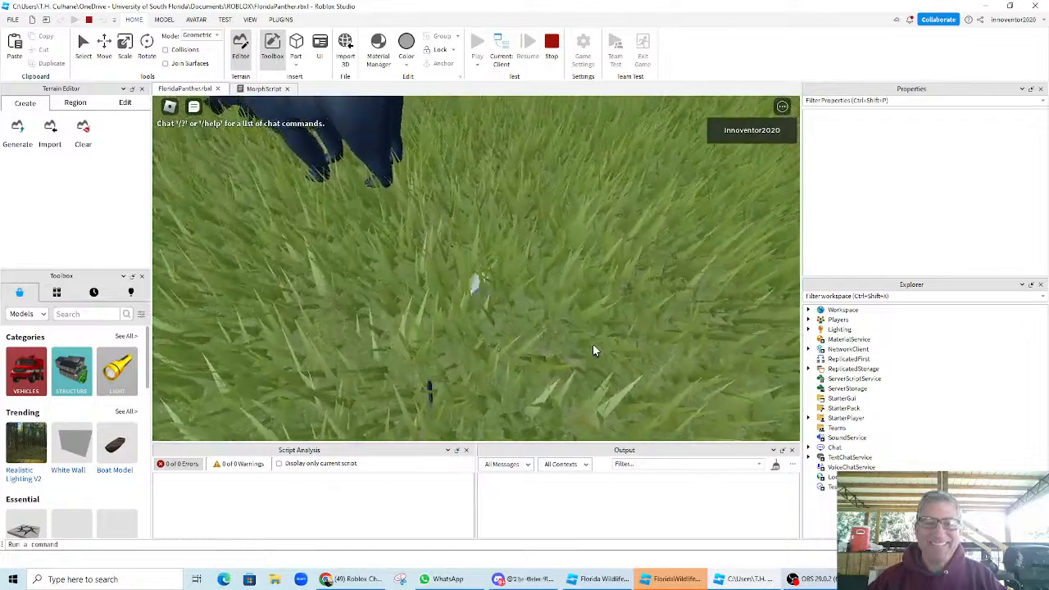
pyautogui.press('w')
pyautogui.press('e')
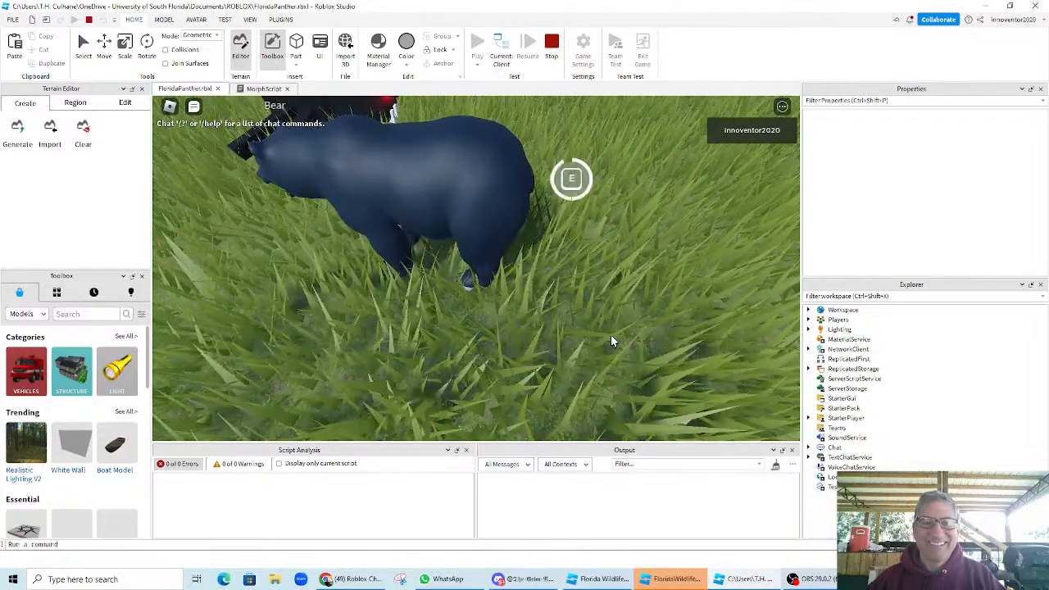
# - Walk the bear character back to the black panther, change character into it and stop the playtest
pyautogui.press('w')
pyautogui.press('w')
pyautogui.moveTo(611, 338); pyautogui.dragTo(612, 339, button='right')
pyautogui.press('a')
pyautogui.press('w')
pyautogui.press('w')
pyautogui.press('e')
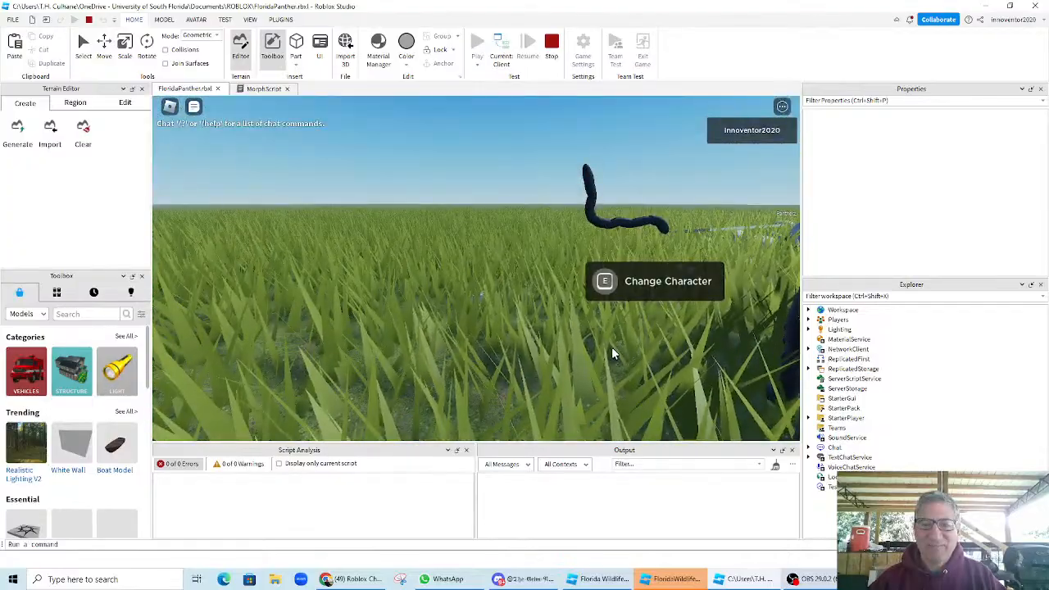
pyautogui.moveTo(612, 348); pyautogui.dragTo(612, 349, button='right')
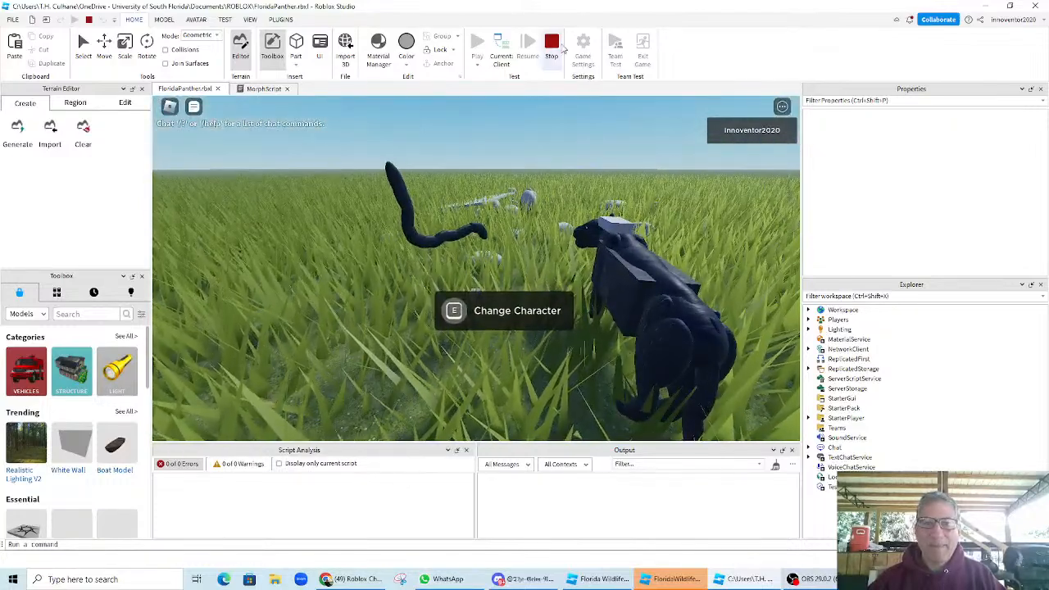
pyautogui.click(551, 48)
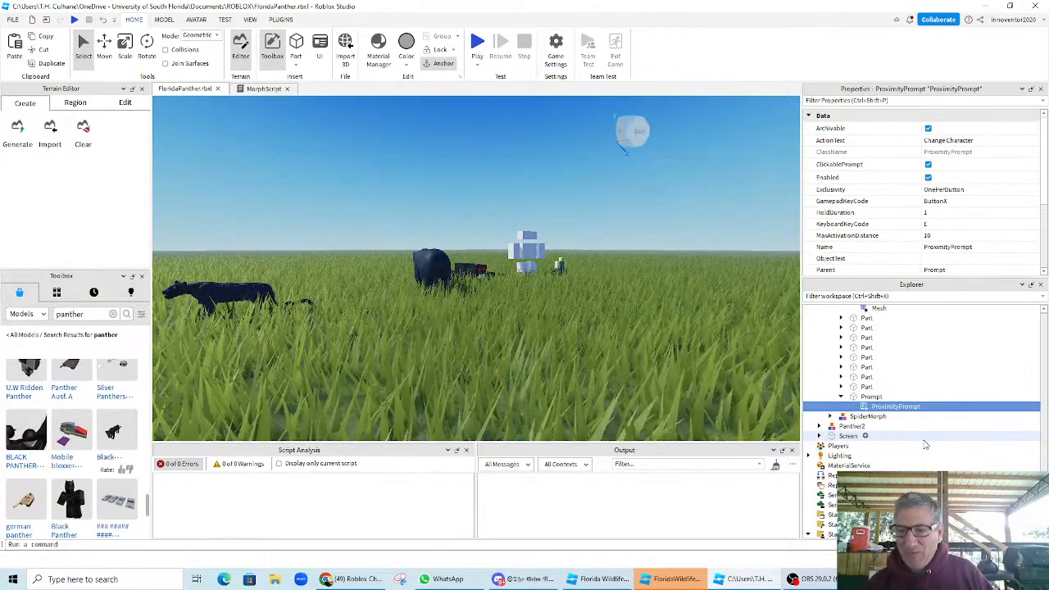
# - Move all the loose parts of PantherBlackMorph, from Middle through the last Part above Prompt, into its PantherBlack model
pyautogui.scroll(3, 925, 444)
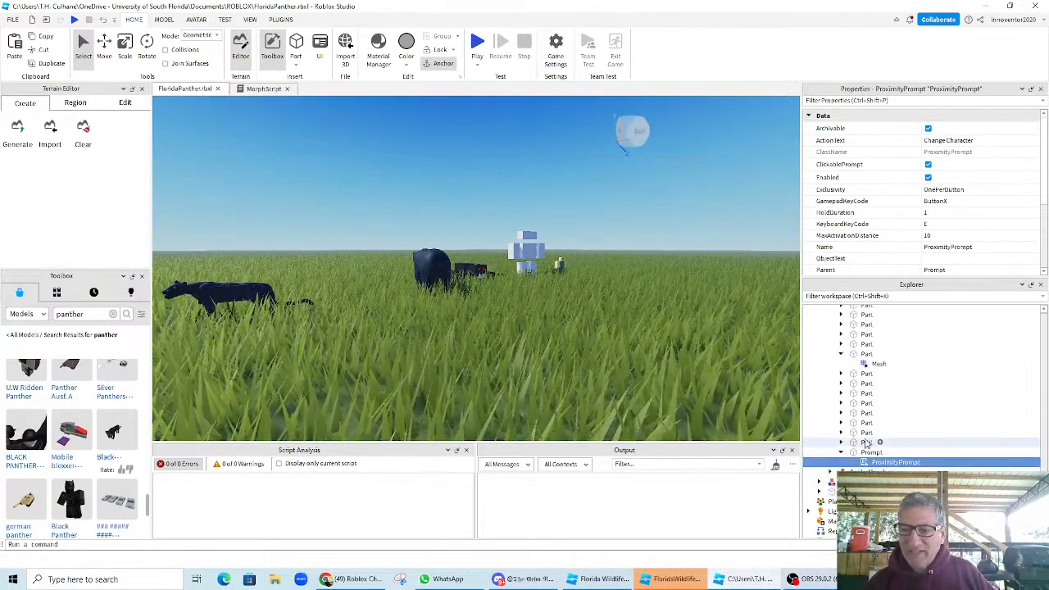
pyautogui.click(871, 443)
pyautogui.scroll(5, 922, 418)
pyautogui.scroll(-1, 919, 422)
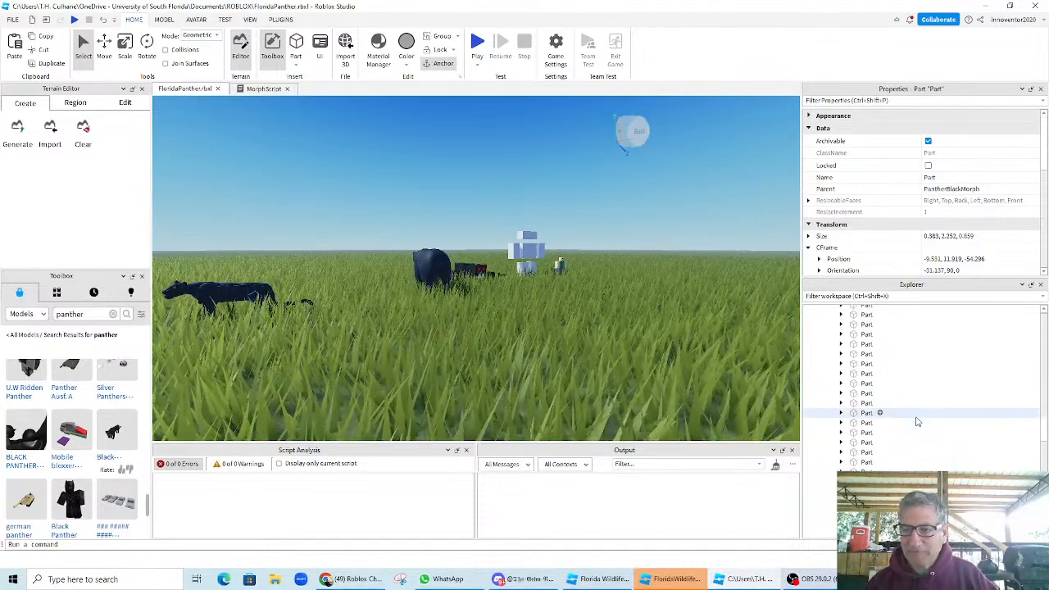
pyautogui.scroll(10, 918, 421)
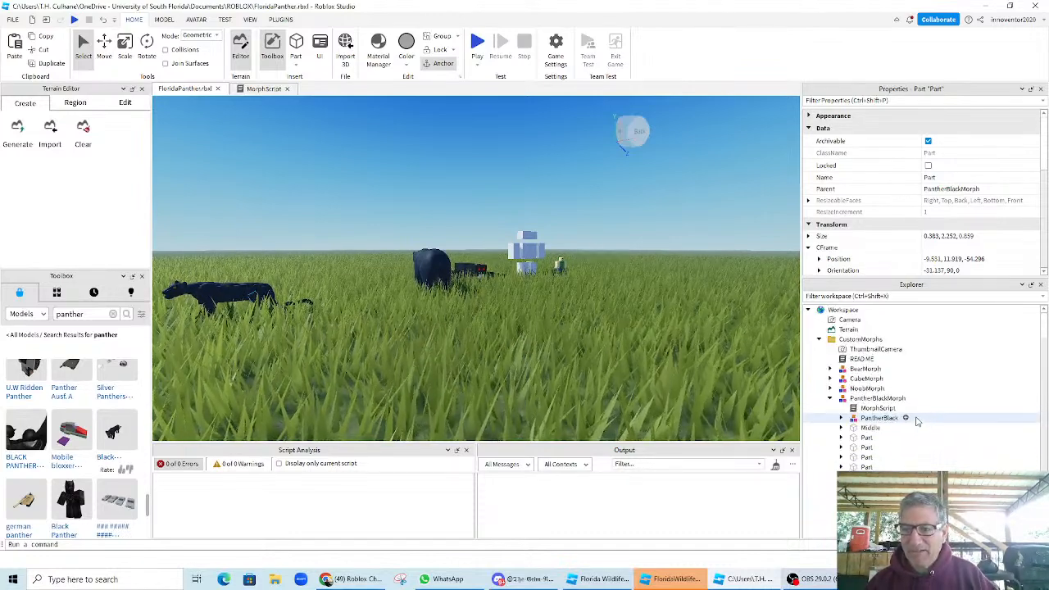
pyautogui.scroll(-3, 917, 421)
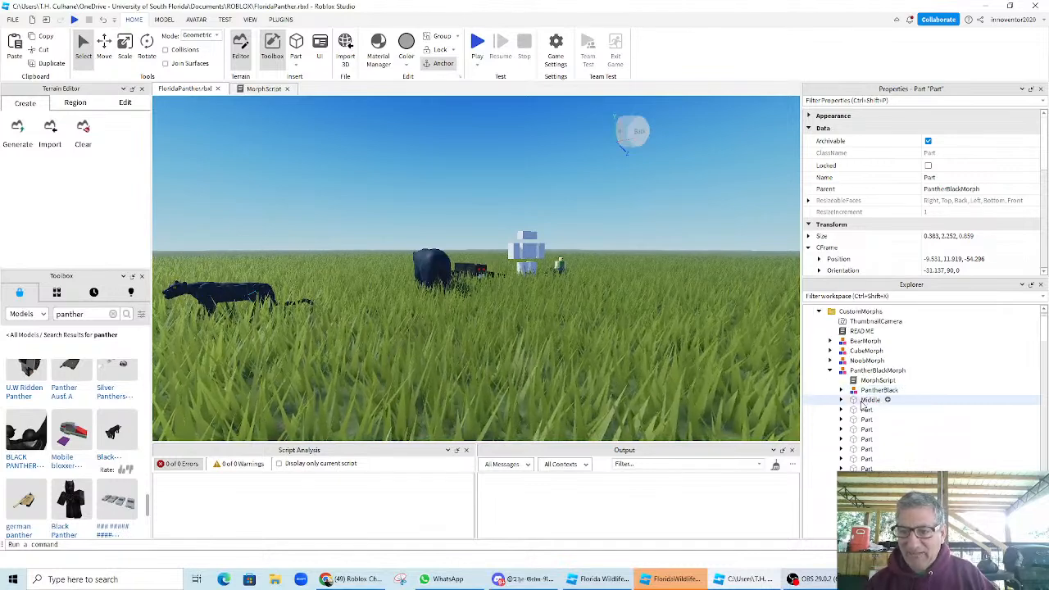
pyautogui.keyDown('shift'); pyautogui.click(866, 400); pyautogui.keyUp('shift')
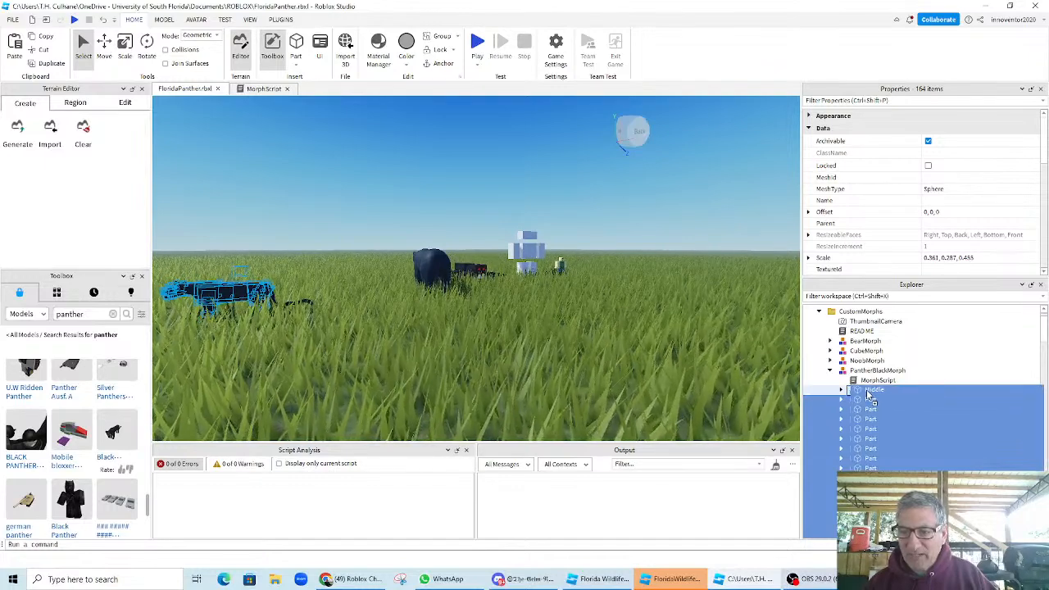
pyautogui.scroll(-5, 867, 395)
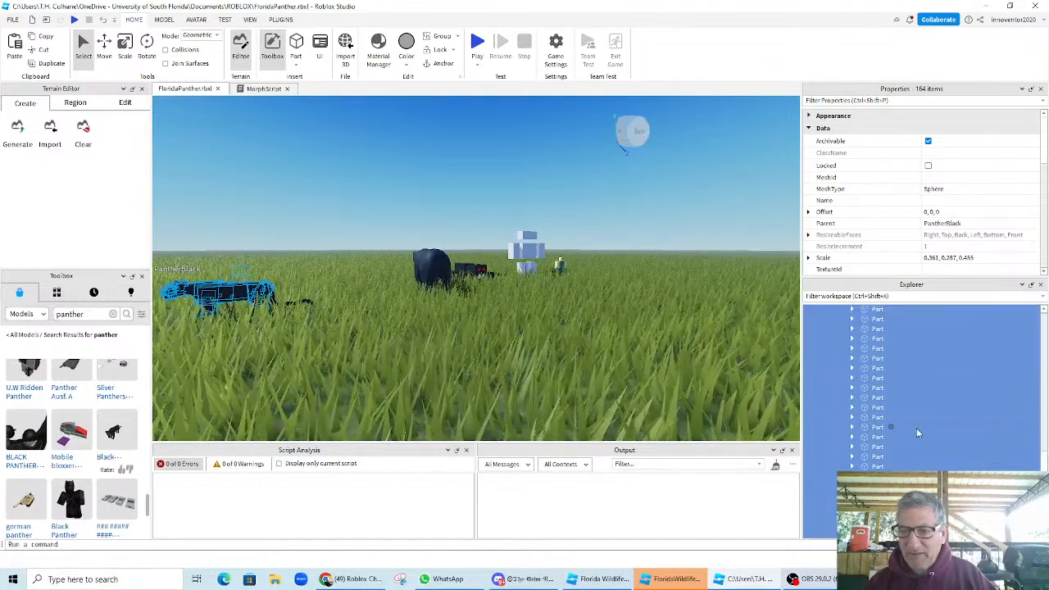
pyautogui.scroll(5, 908, 433)
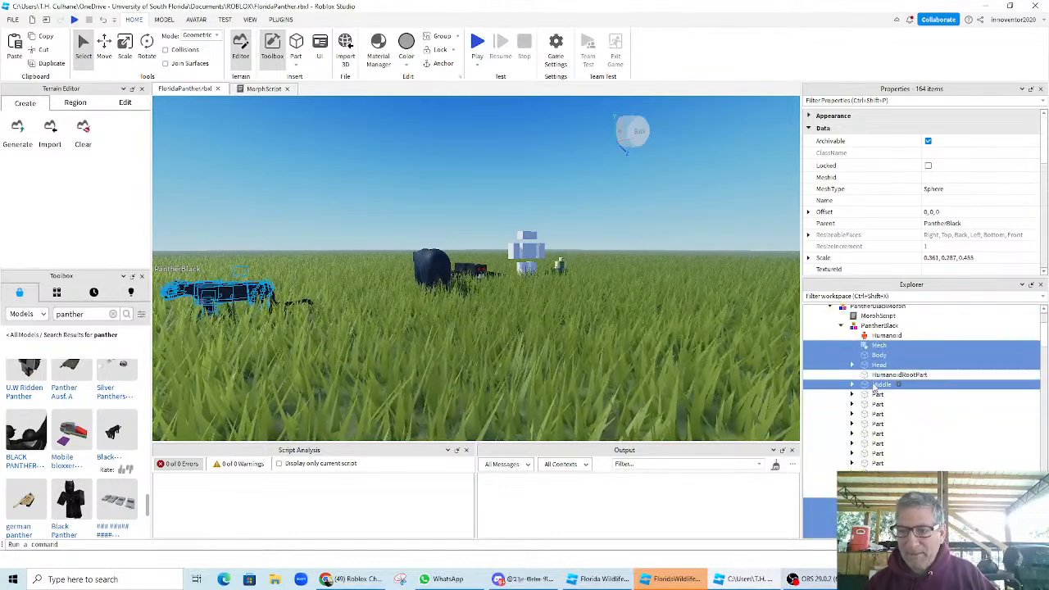
# - Group everything inside PantherBlack, from Humanoid through the last Part, as a model and name it PantherBlack
pyautogui.click(872, 376)
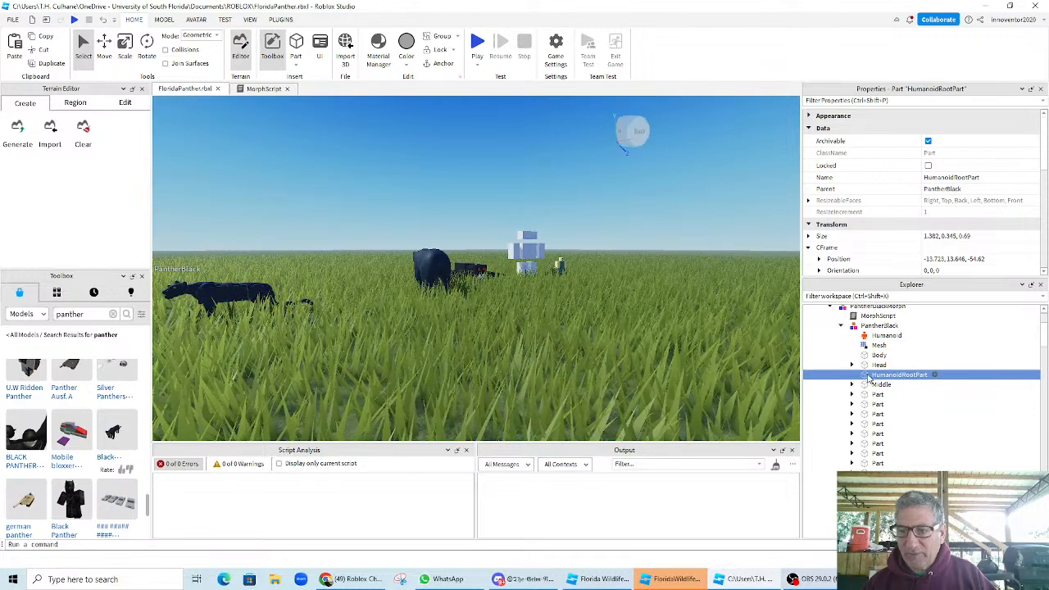
pyautogui.click(885, 335)
pyautogui.scroll(-5, 906, 413)
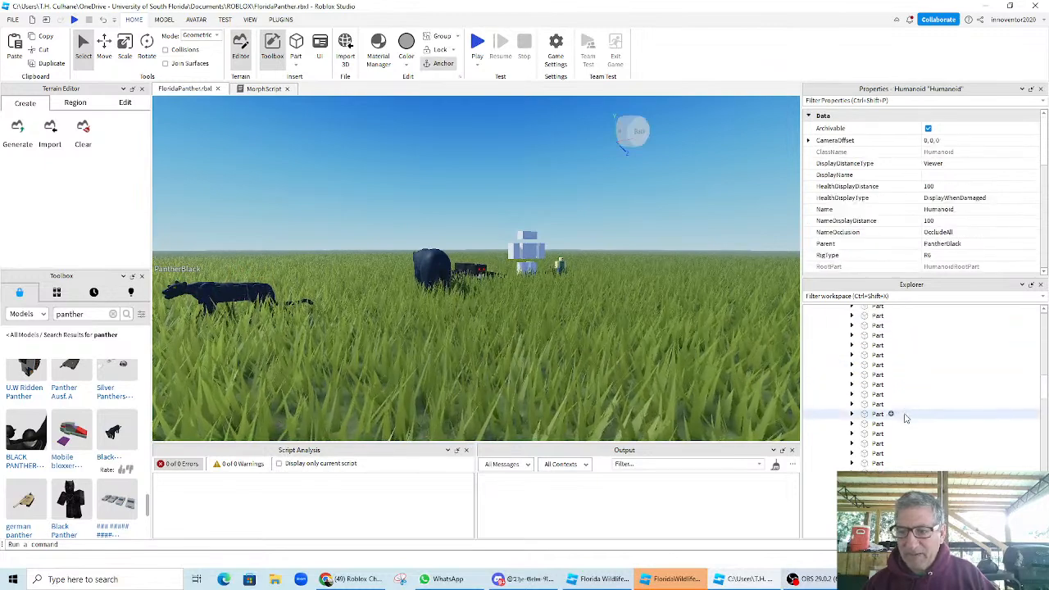
pyautogui.scroll(1, 906, 418)
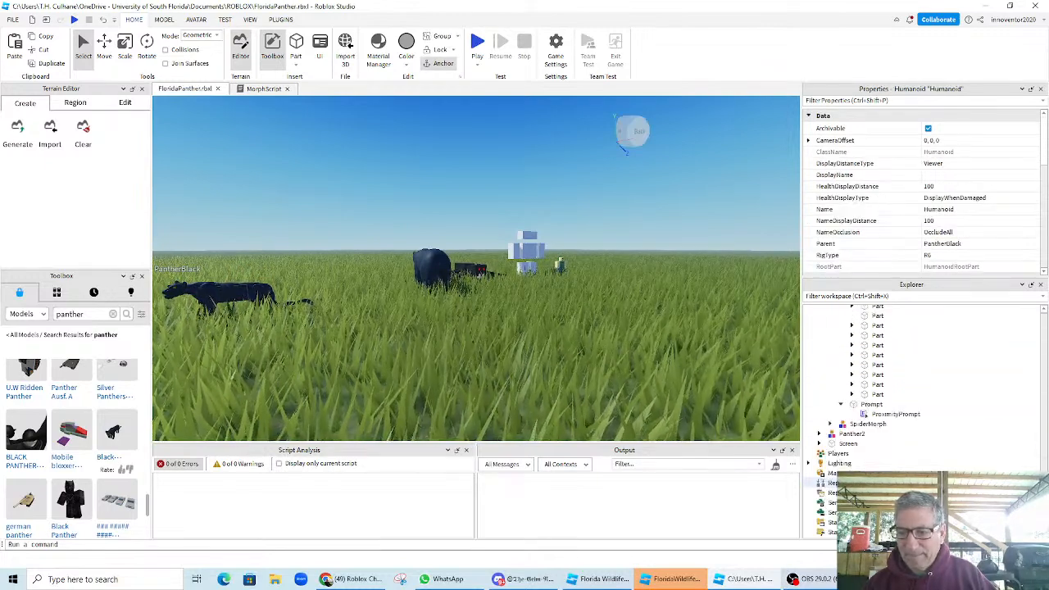
pyautogui.keyDown('shift'); pyautogui.click(873, 399); pyautogui.keyUp('shift')
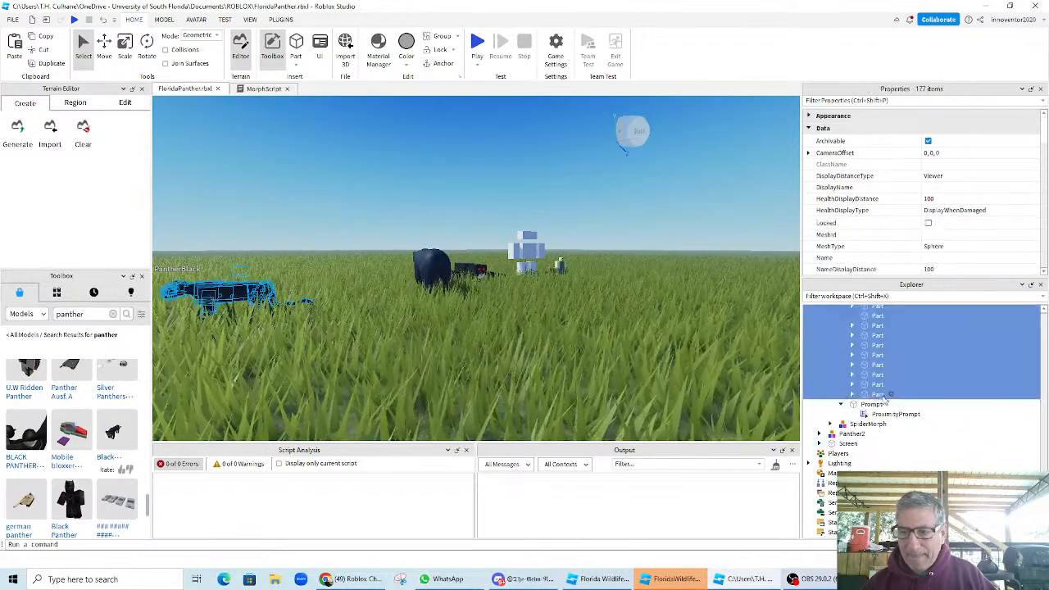
pyautogui.rightClick(882, 399)
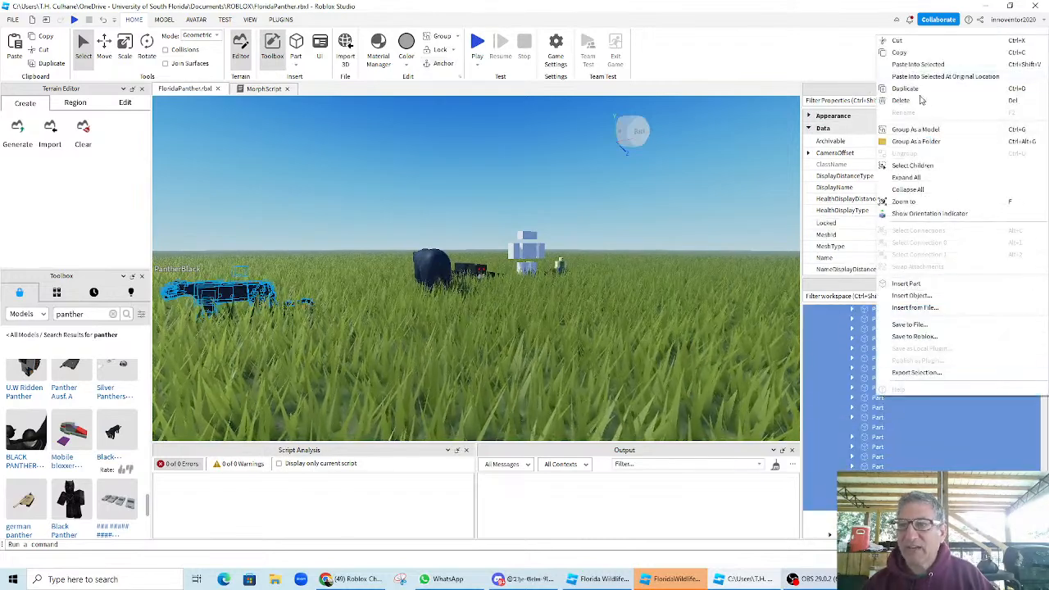
pyautogui.click(917, 130)
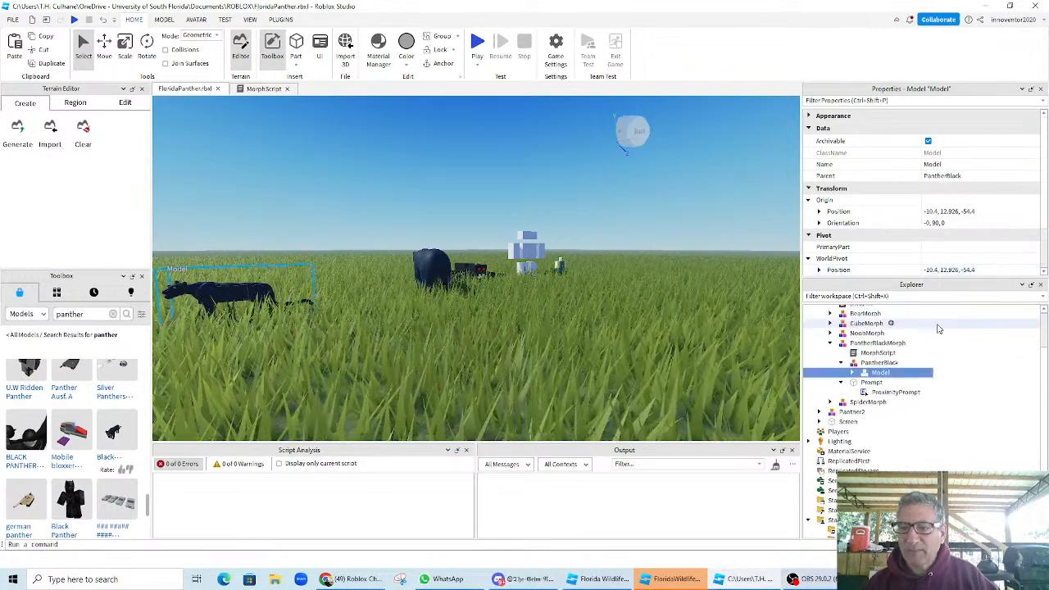
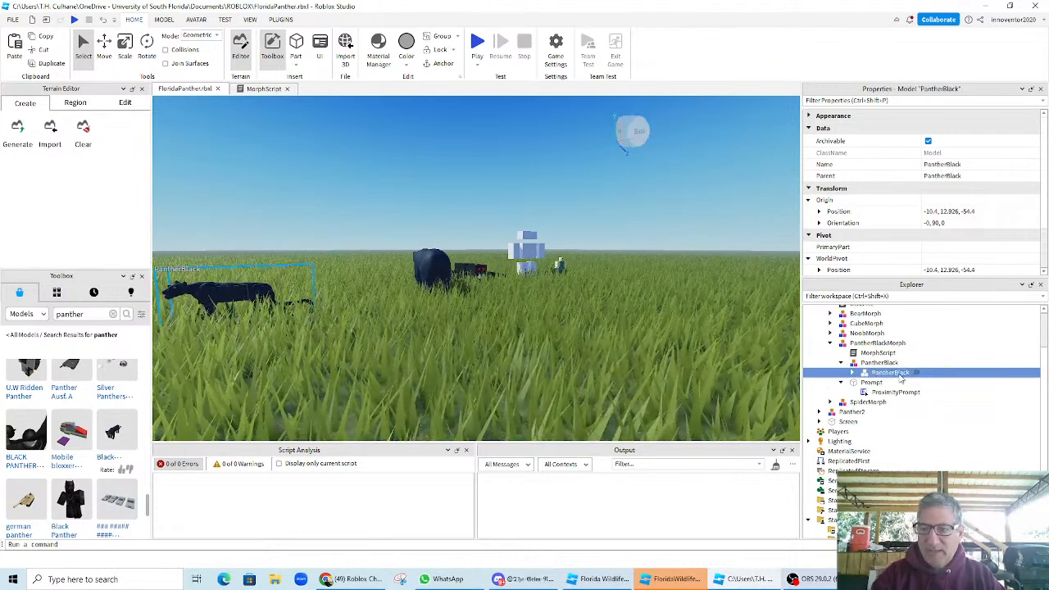
# - Move the nested PantherBlack model directly under PantherBlackMorph and delete the emptied outer PantherBlack model
pyautogui.scroll(1, 901, 377)
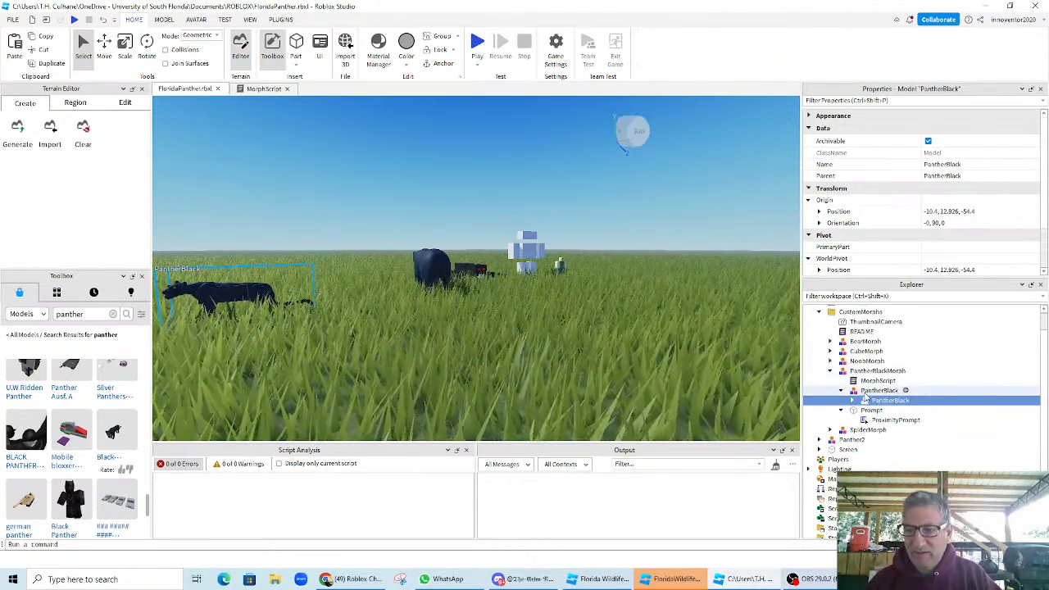
pyautogui.click(878, 390)
pyautogui.moveTo(874, 406); pyautogui.dragTo(865, 375)
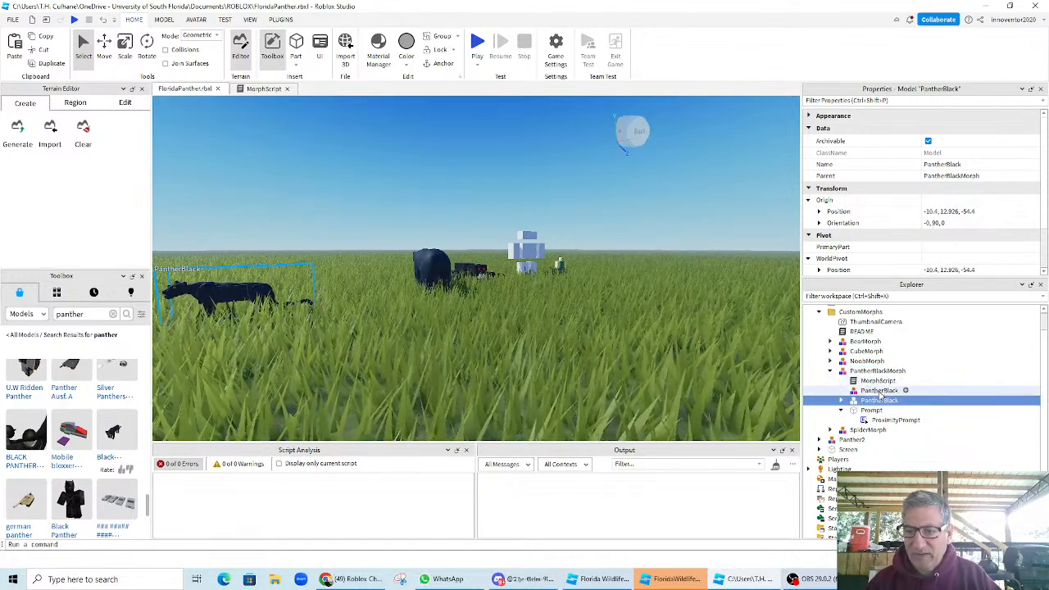
pyautogui.click(881, 392)
pyautogui.press('Delete')
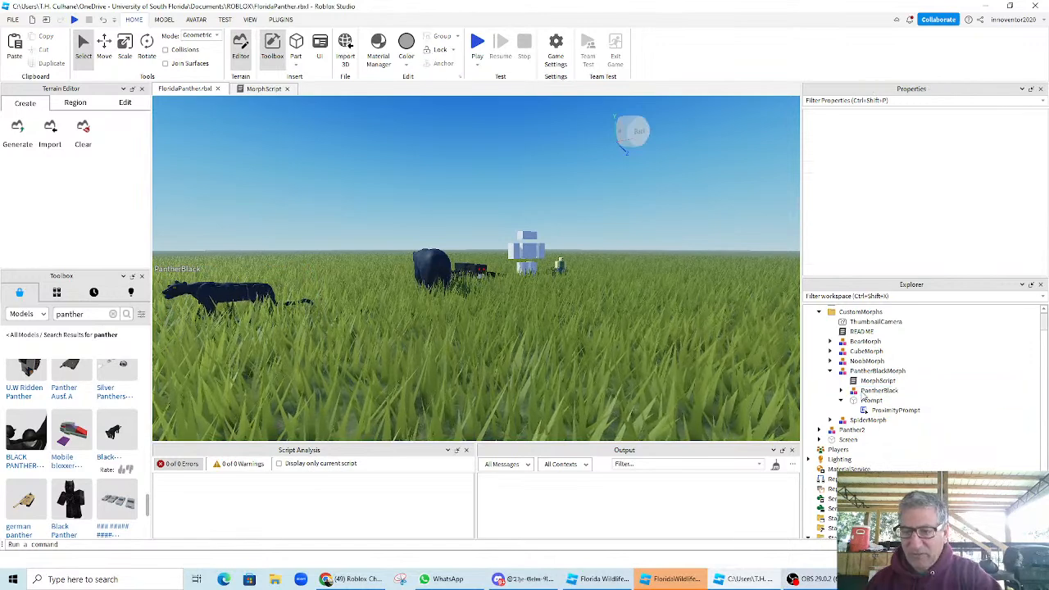
# - Examine the contents of the regrouped PantherBlack model inside PantherBlackMorph
pyautogui.click(875, 392)
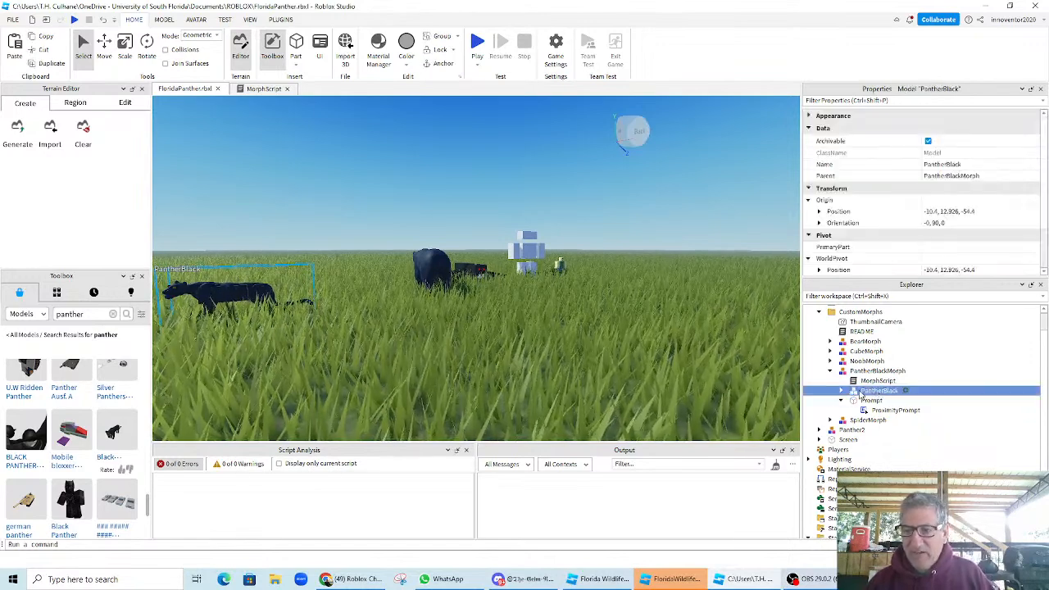
pyautogui.press('Up')
pyautogui.click(841, 392)
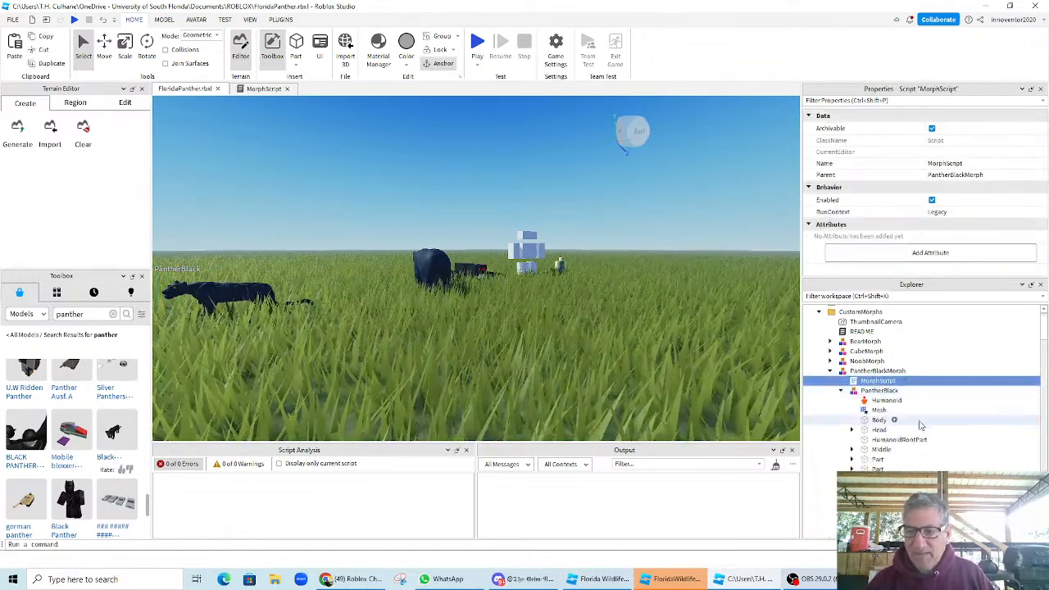
pyautogui.scroll(-6, 923, 425)
pyautogui.scroll(6, 913, 431)
pyautogui.scroll(1, 912, 428)
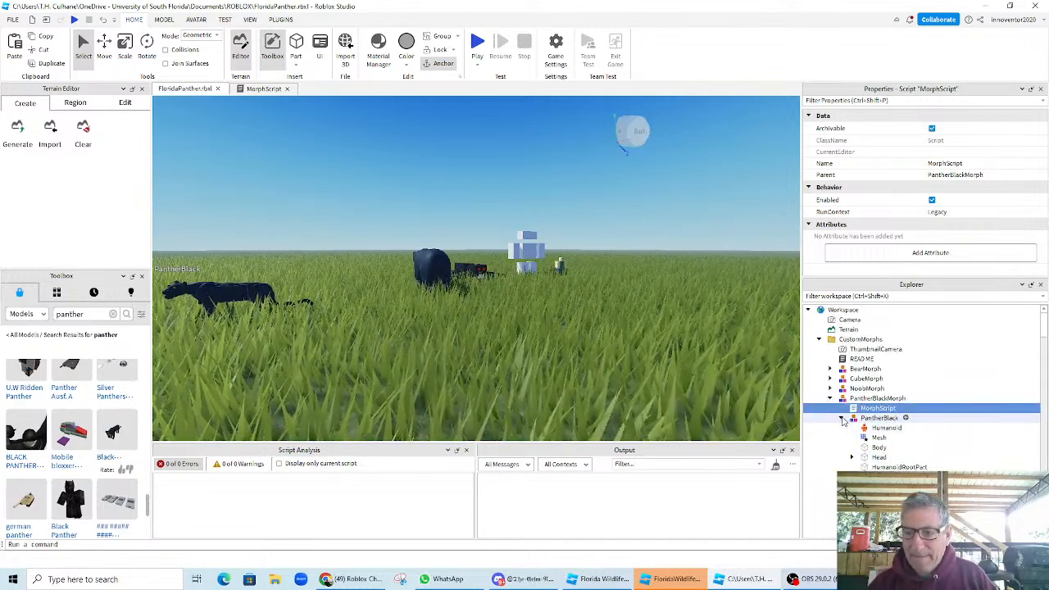
pyautogui.click(841, 418)
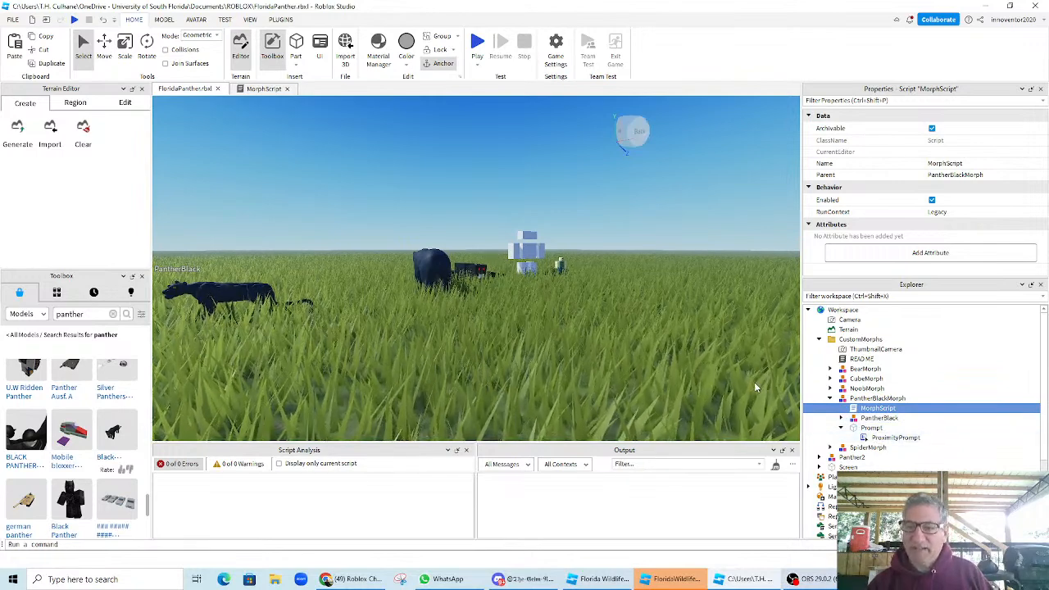
# - Start a new playtest, walk the avatar to the black panther and try several times to change character into it
pyautogui.click(477, 45)
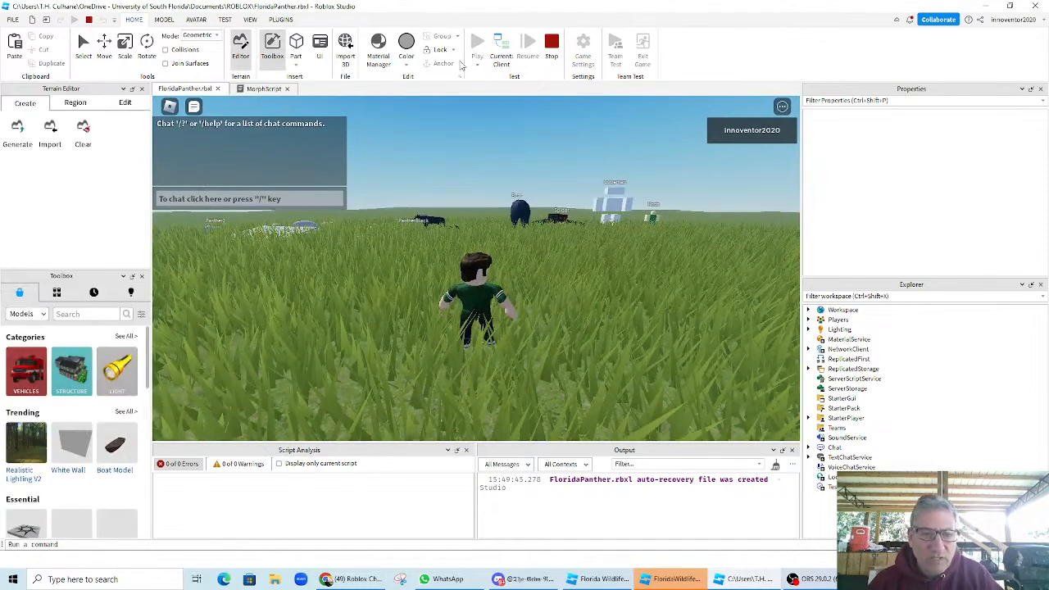
pyautogui.press('w')
pyautogui.moveTo(488, 331); pyautogui.dragTo(490, 322, button='right')
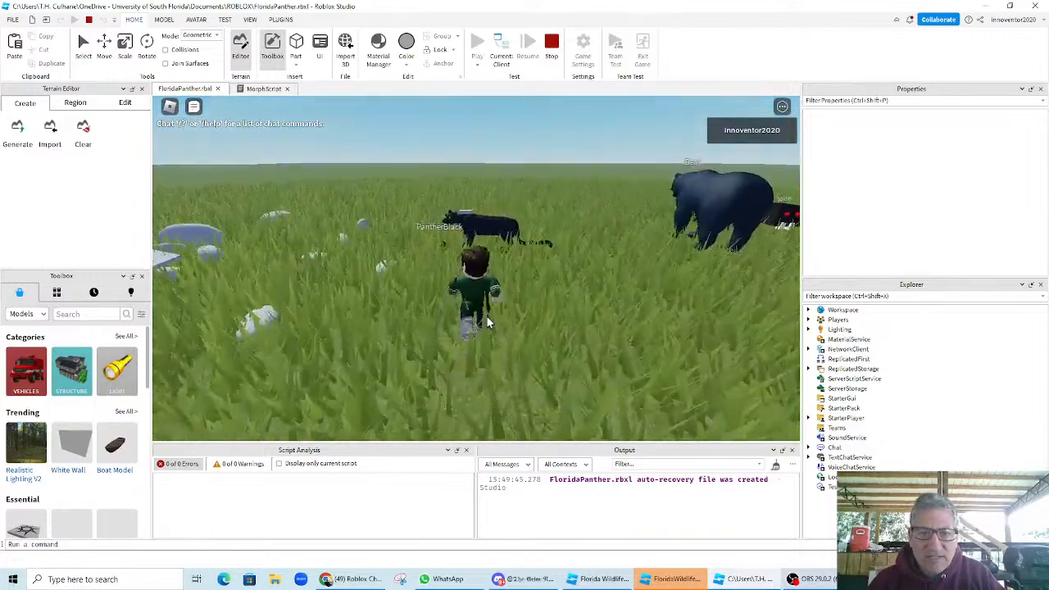
pyautogui.press('e')
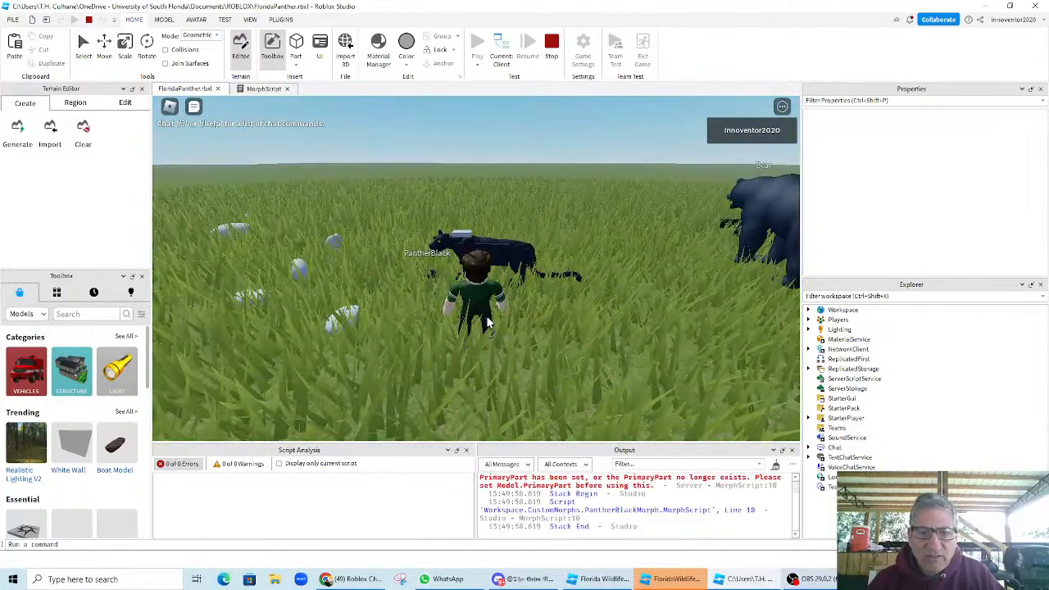
pyautogui.press('w')
pyautogui.moveTo(488, 323); pyautogui.dragTo(490, 322, button='right')
pyautogui.press('e')
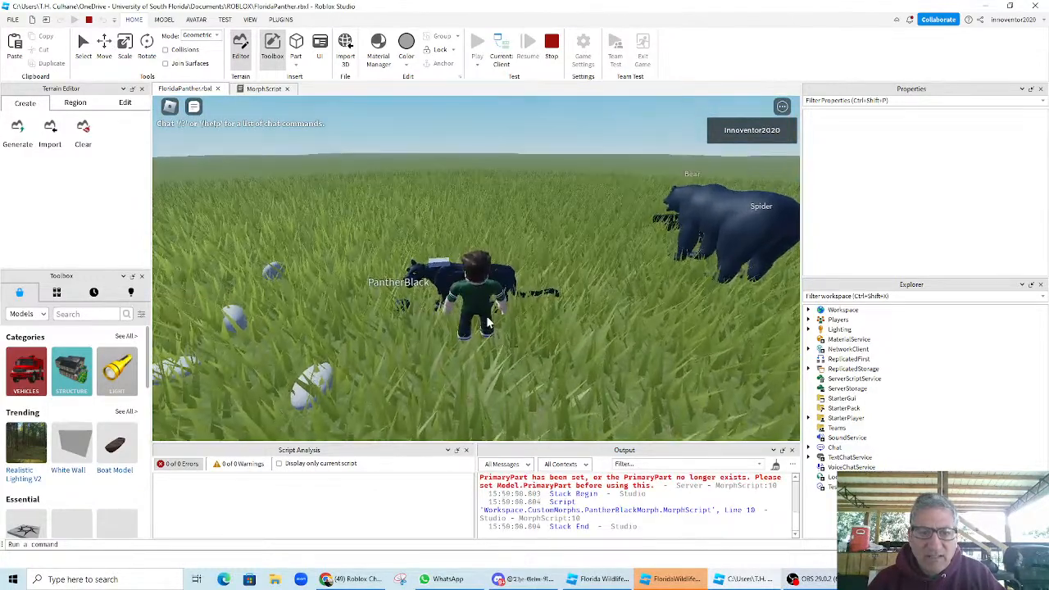
pyautogui.press('w')
pyautogui.press('s')
pyautogui.press('e')
pyautogui.press('w')
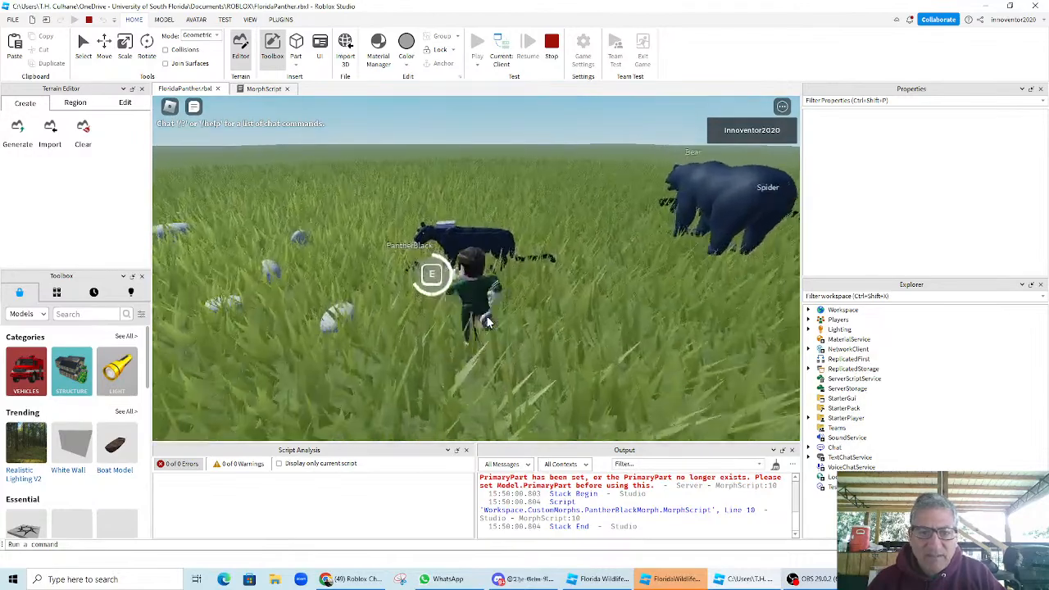
# - Walk the avatar to the Bear morph, change character into it, head back towards the panther and stop the playtest
pyautogui.moveTo(488, 323); pyautogui.dragTo(487, 317, button='right')
pyautogui.press('w')
pyautogui.press('w')
pyautogui.press('e')
pyautogui.press('w')
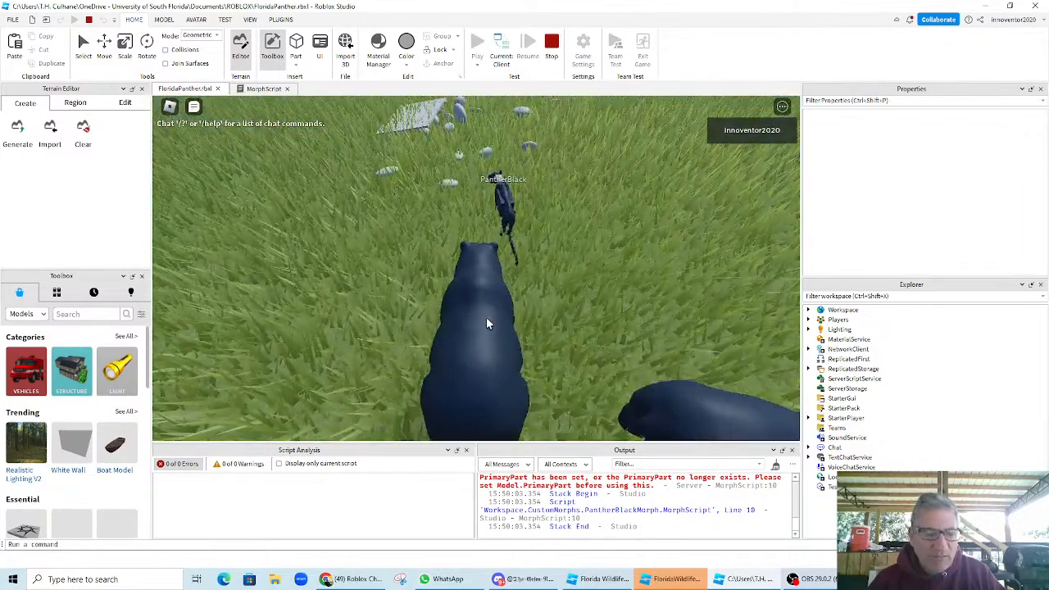
pyautogui.click(552, 47)
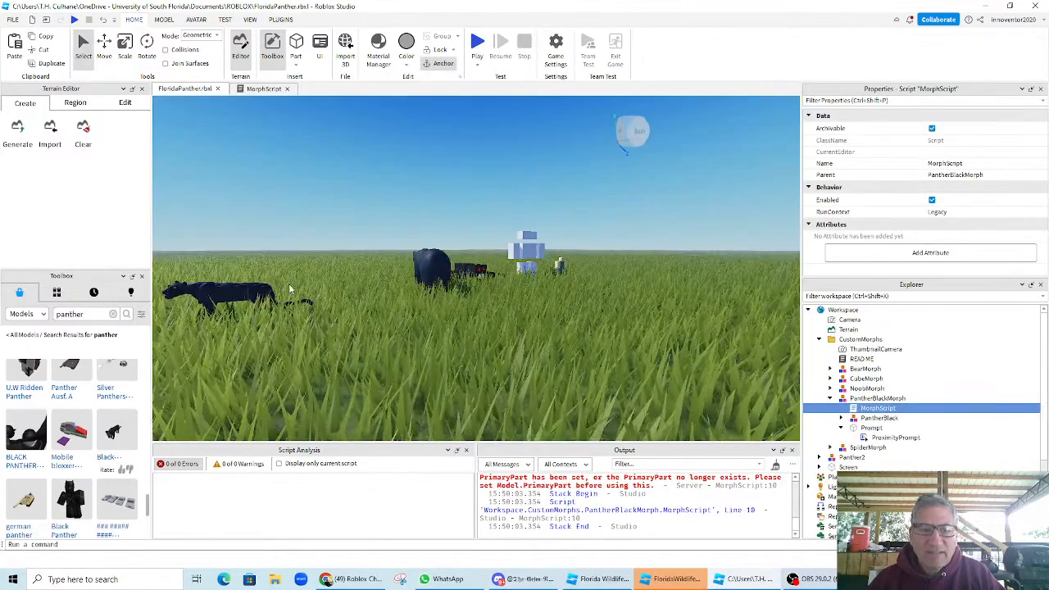
# - Compare PantherBlack's parts with the Cubeman model in CubeMorph and delete the stray Mesh directly inside PantherBlack
pyautogui.click(878, 398)
pyautogui.scroll(-1, 916, 383)
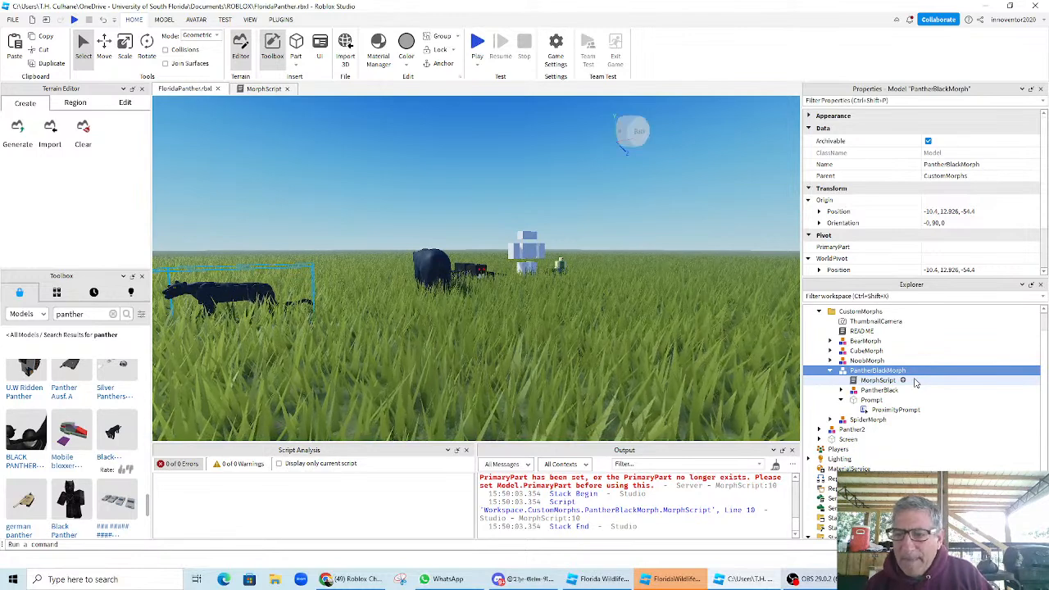
pyautogui.click(831, 352)
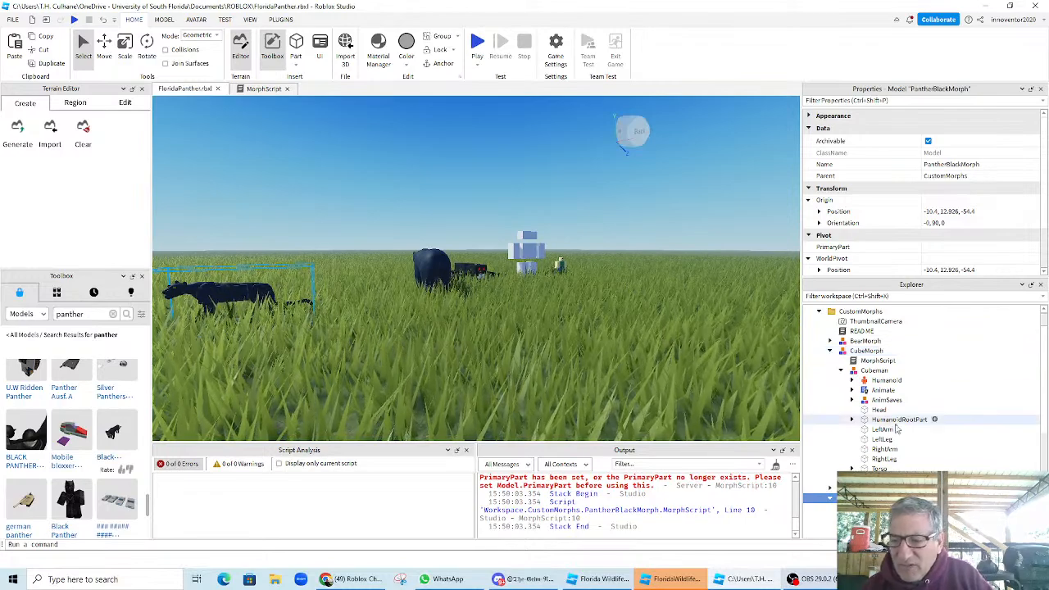
pyautogui.scroll(-3, 943, 416)
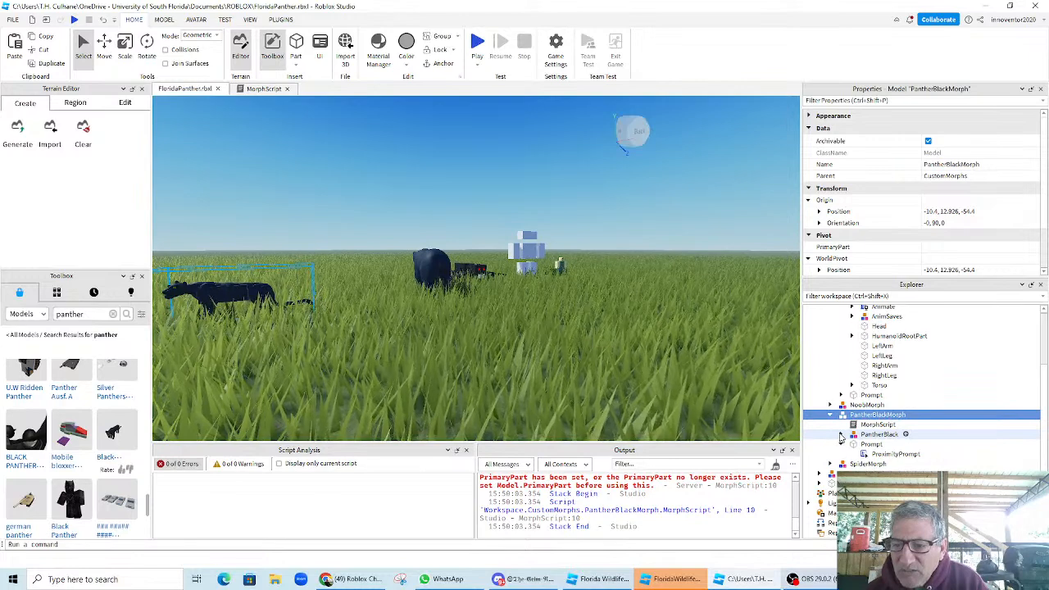
pyautogui.click(840, 435)
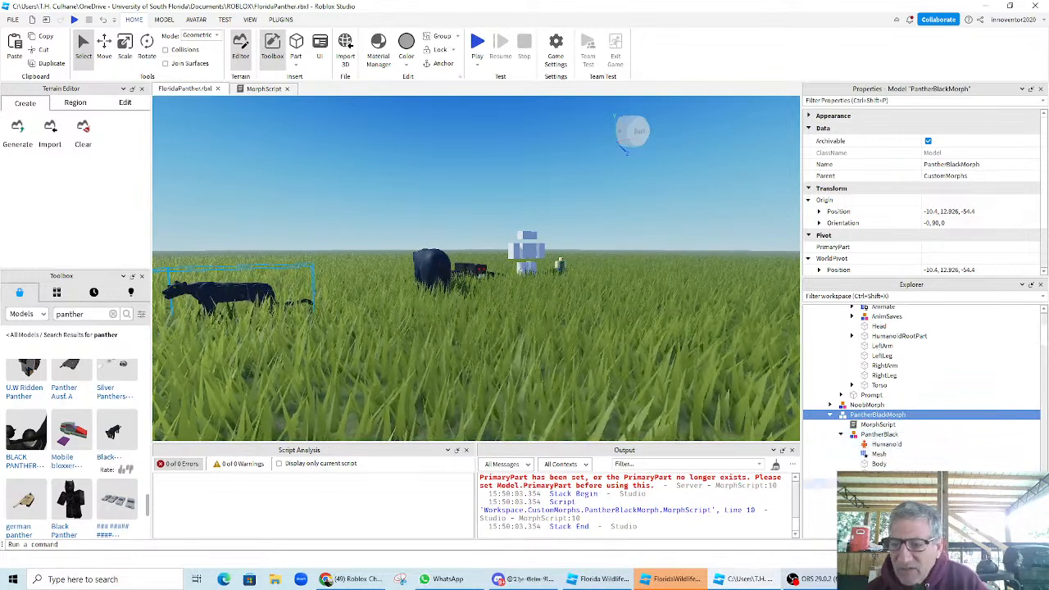
pyautogui.scroll(-1, 877, 435)
pyautogui.click(875, 427)
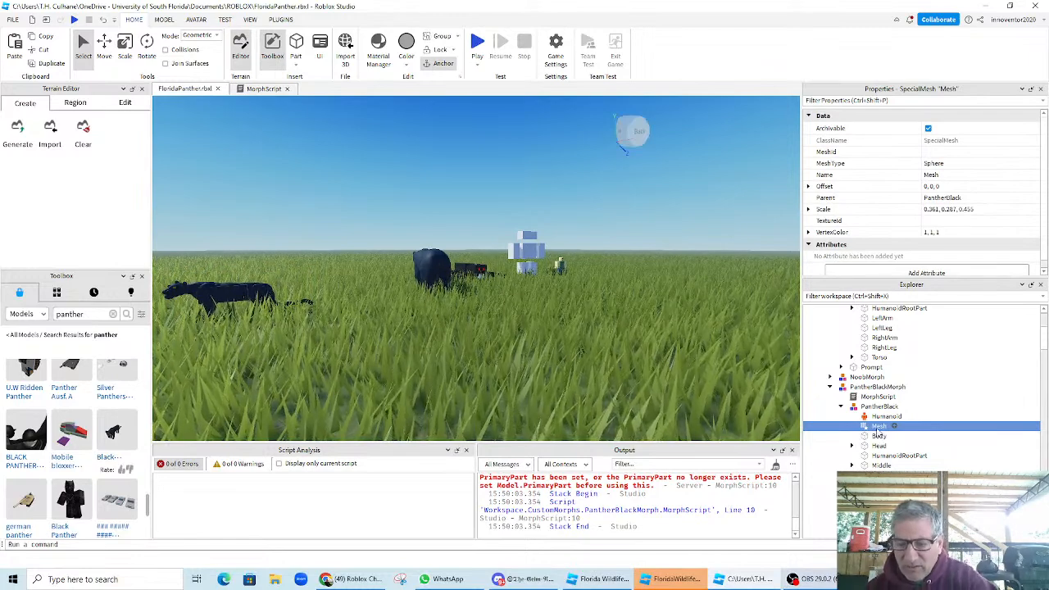
pyautogui.press('Delete')
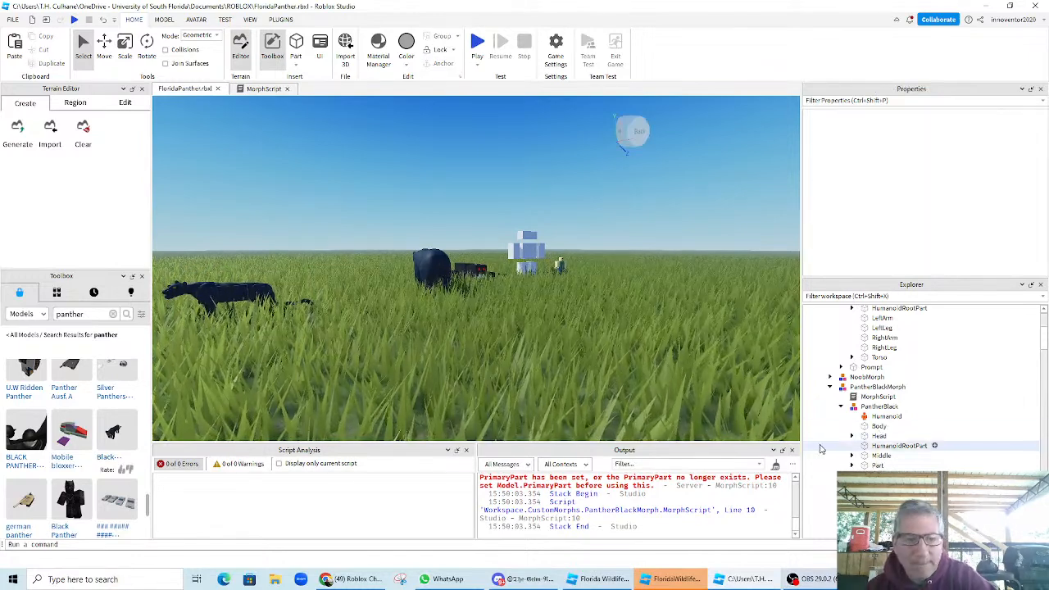
# - Examine the Body and HumanoidRootPart of PantherBlack and where the root part sits on the animal
pyautogui.click(879, 427)
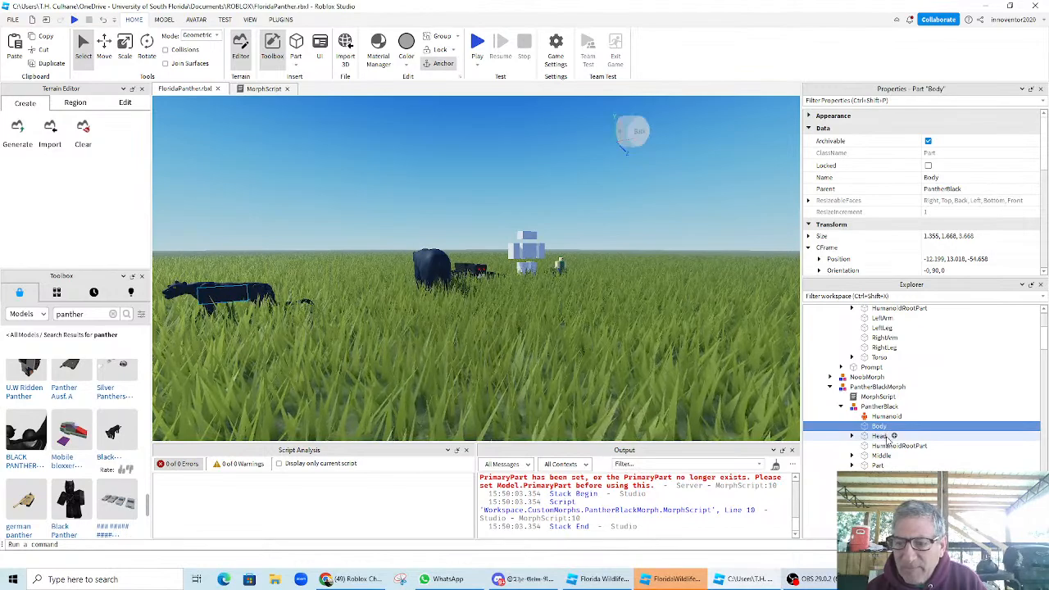
pyautogui.click(895, 446)
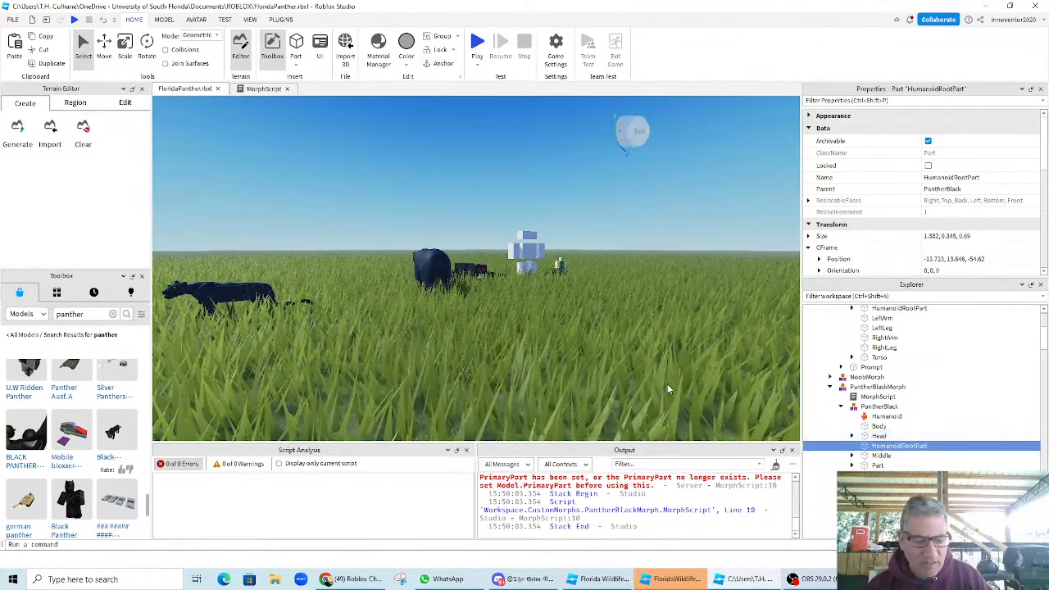
pyautogui.press('f')
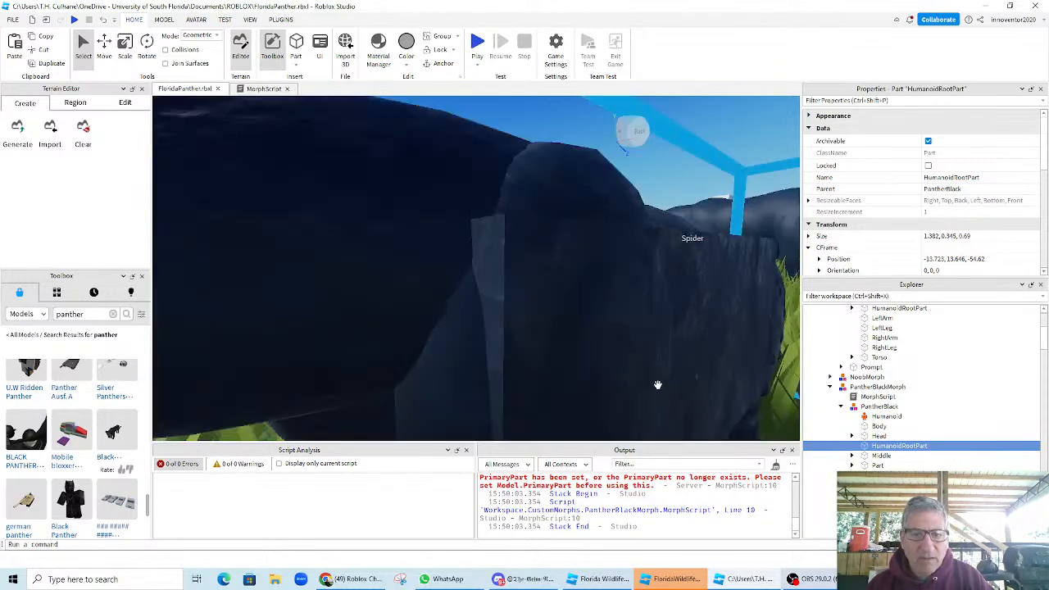
pyautogui.scroll(-3, 657, 385)
pyautogui.scroll(3, 658, 385)
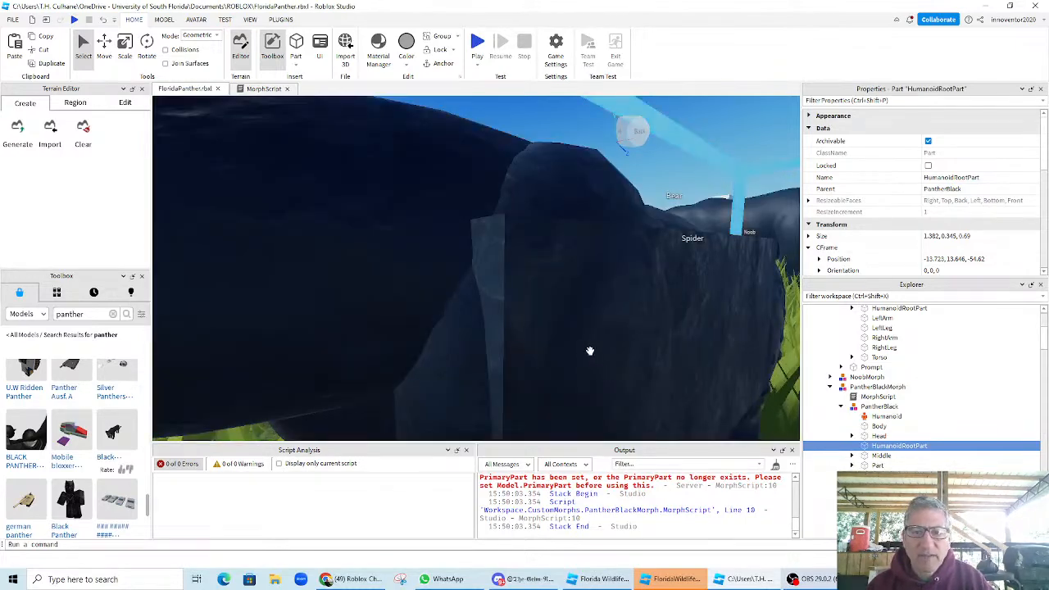
pyautogui.scroll(-3, 592, 369)
pyautogui.scroll(4, 591, 353)
pyautogui.scroll(-3, 589, 354)
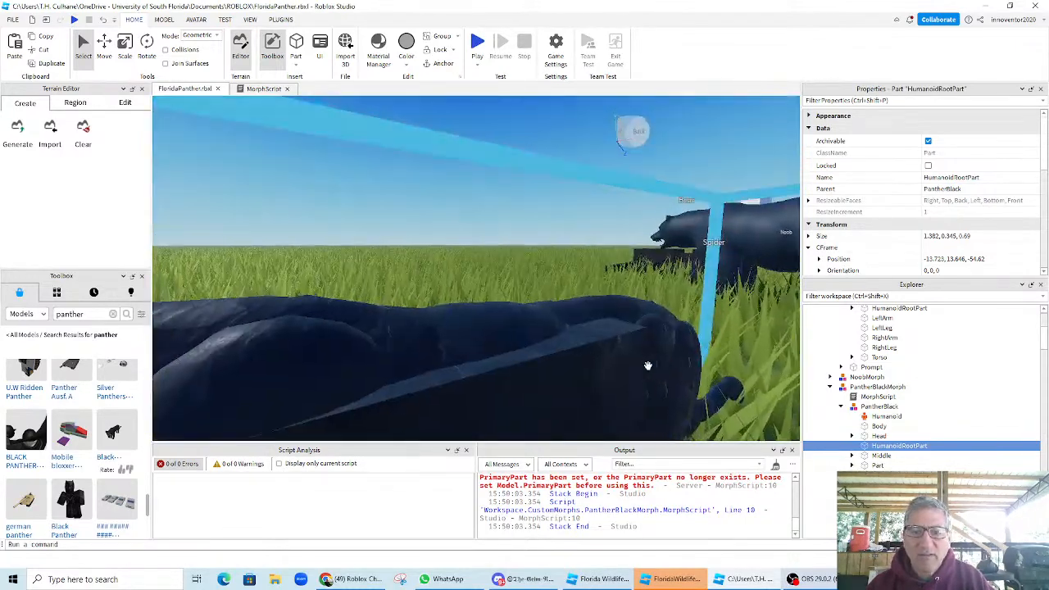
pyautogui.scroll(-5, 652, 369)
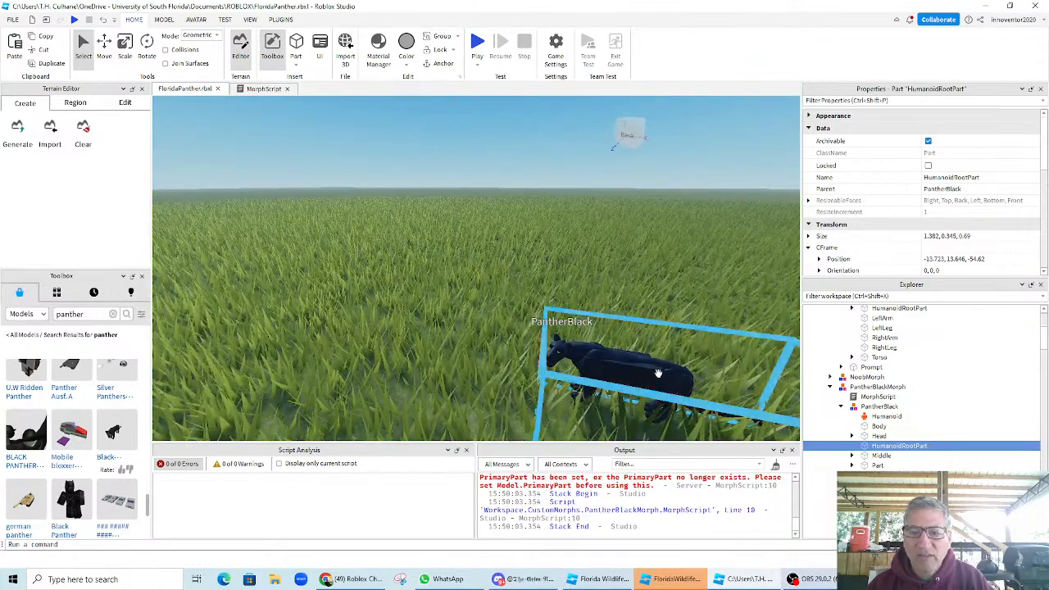
pyautogui.scroll(-3, 655, 375)
pyautogui.scroll(3, 661, 381)
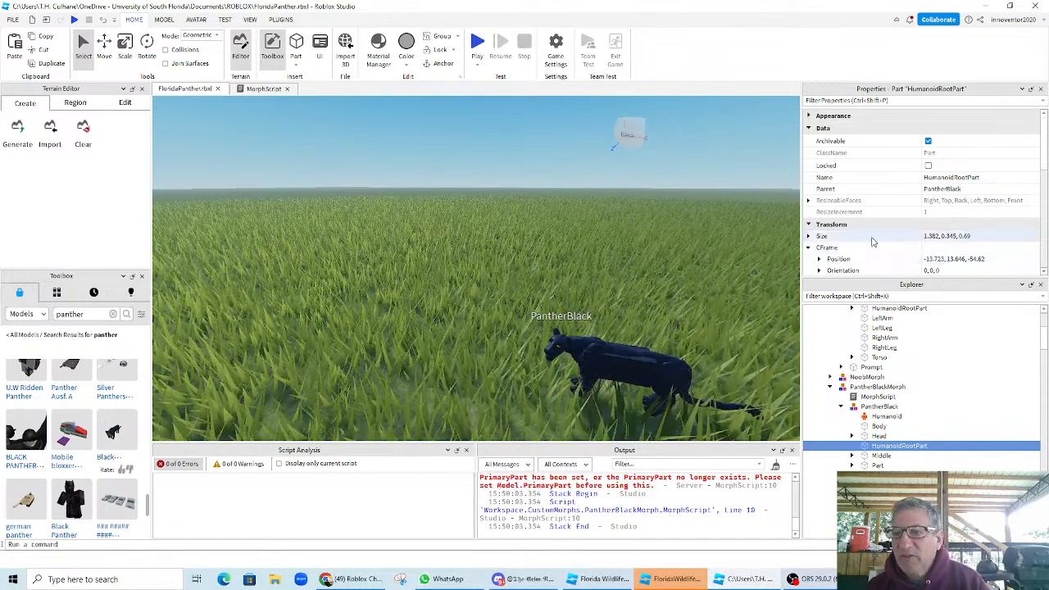
# - Set the PrimaryPart of the PantherBlack model to its HumanoidRootPart
pyautogui.click(880, 407)
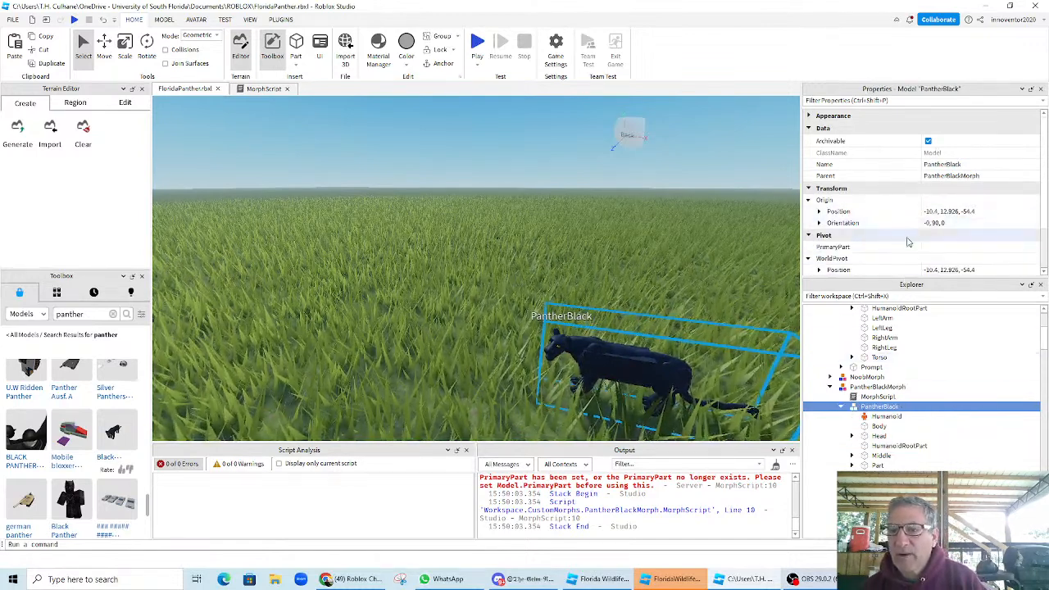
pyautogui.click(943, 249)
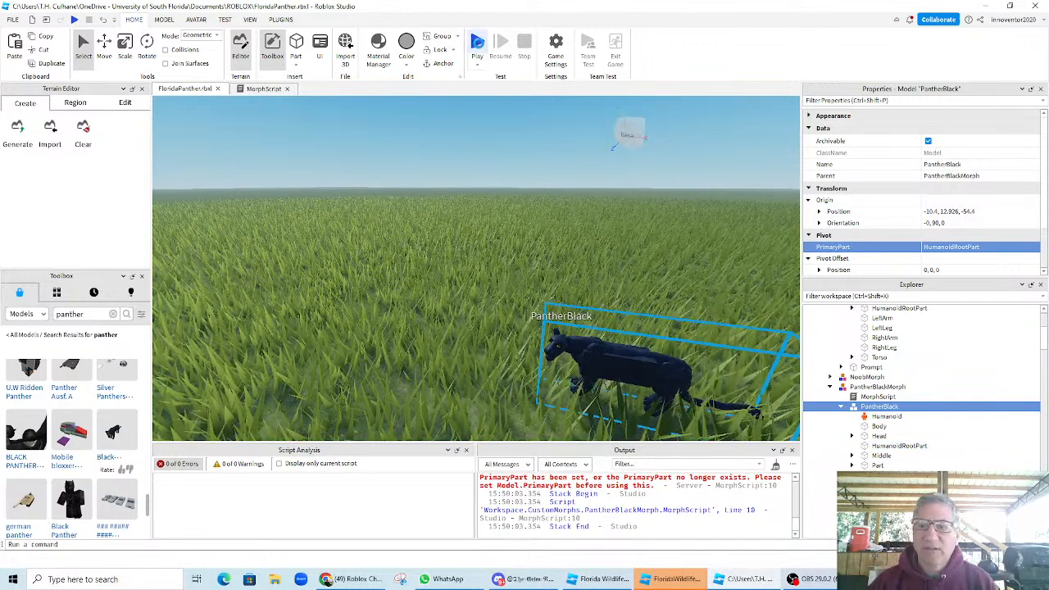
# - Start a playtest, walk the avatar to the black panther, change character into it, inspect the morph and stop the playtest
pyautogui.click(477, 45)
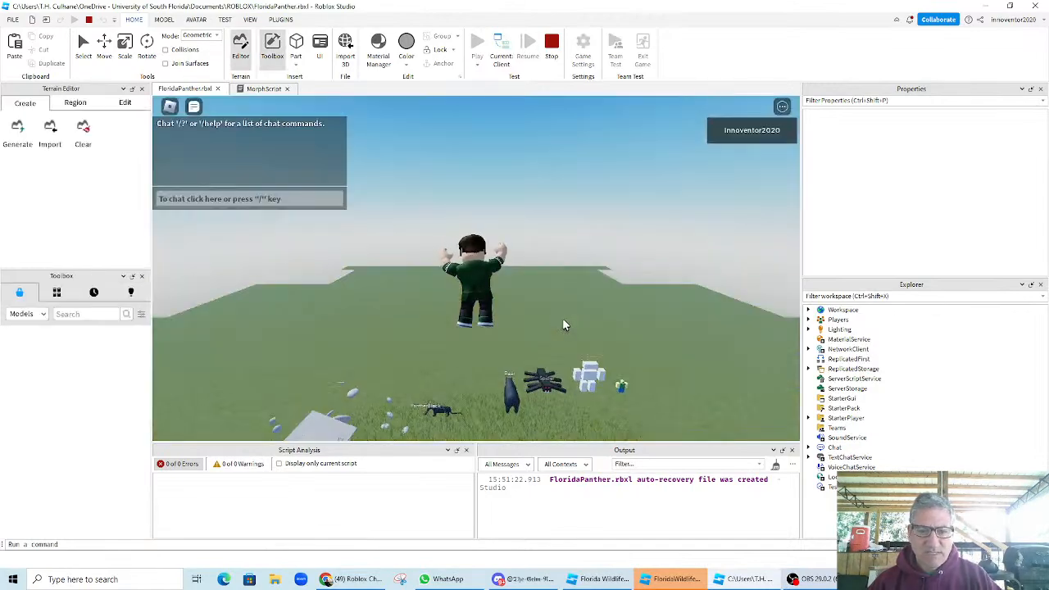
pyautogui.press('w')
pyautogui.press('w')
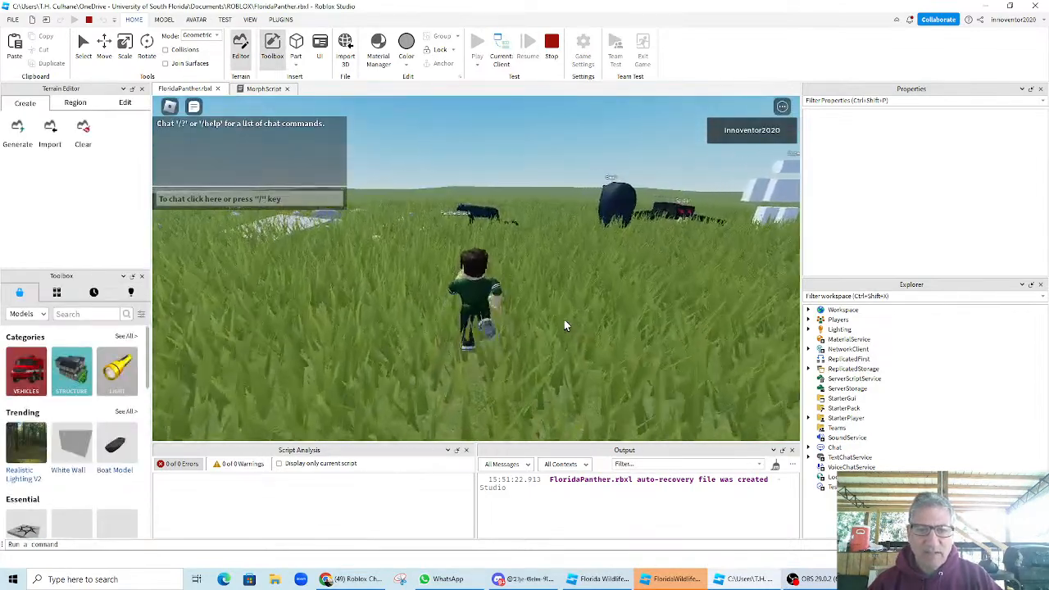
pyautogui.press('e')
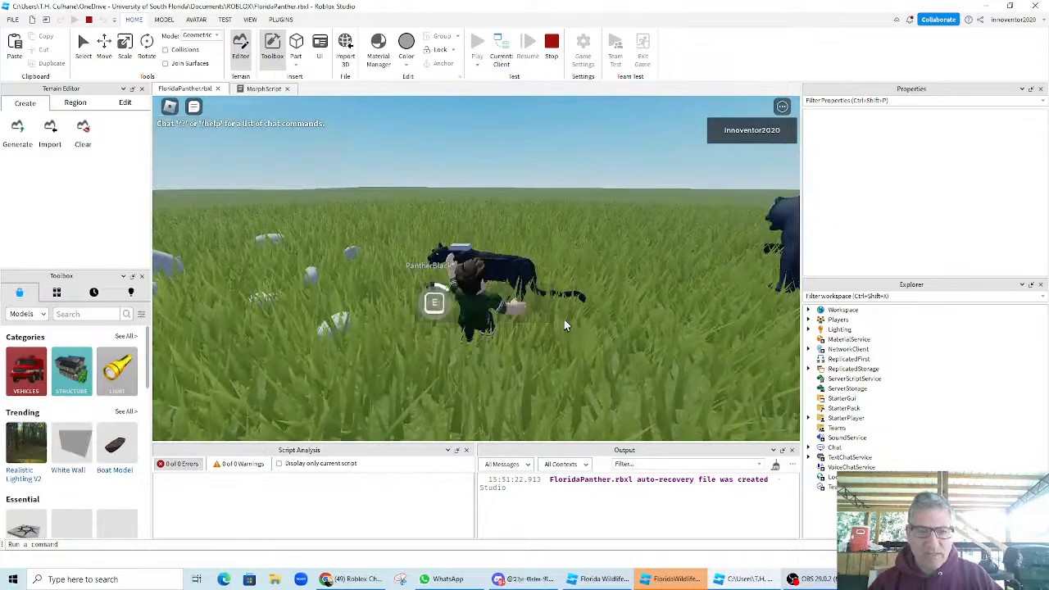
pyautogui.scroll(5, 563, 320)
pyautogui.press('w')
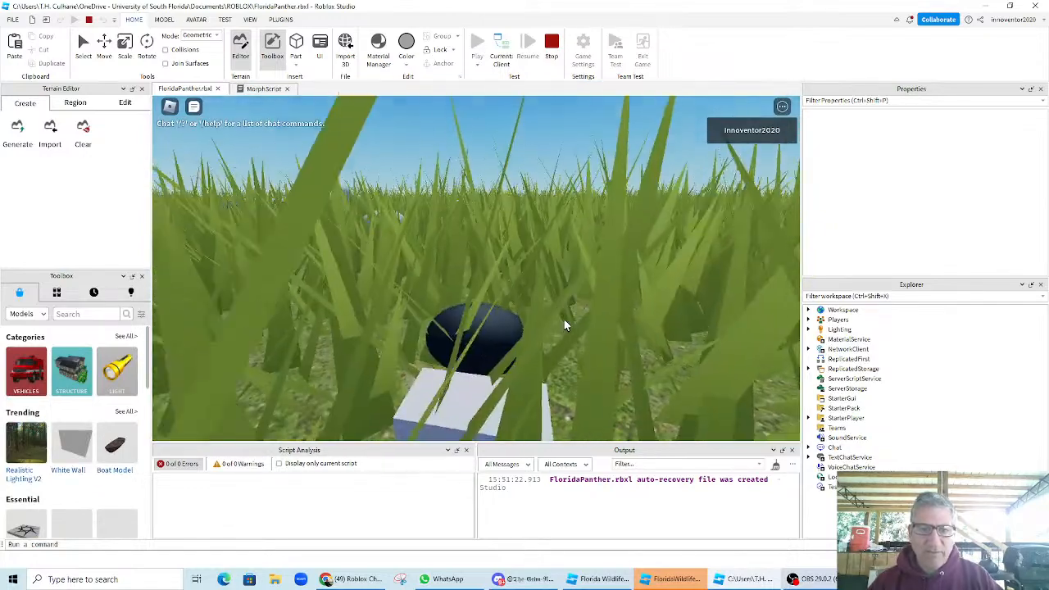
pyautogui.scroll(-10, 563, 325)
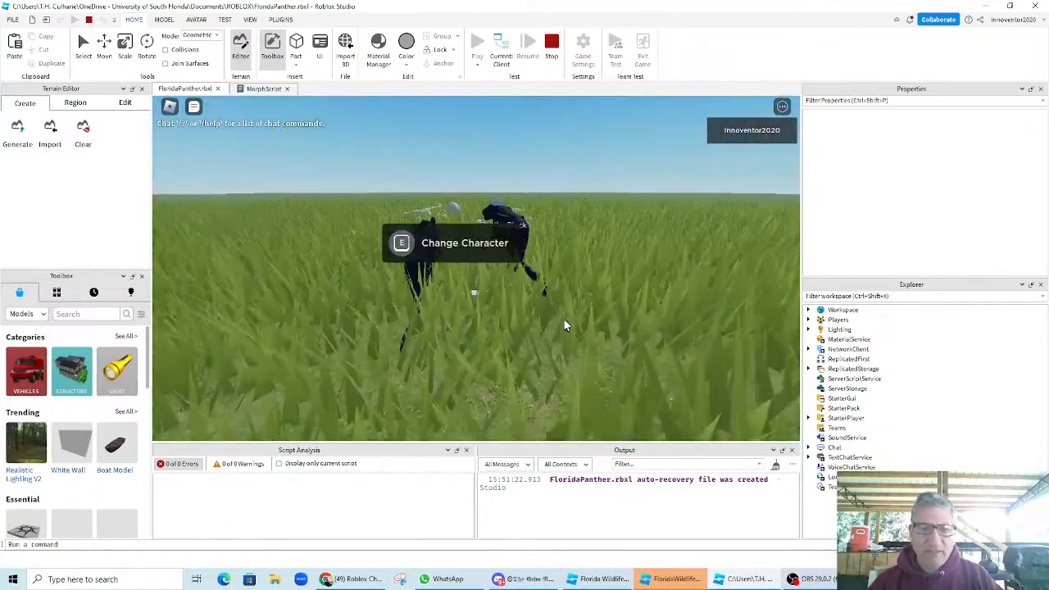
pyautogui.moveTo(564, 321); pyautogui.dragTo(564, 321, button='right')
pyautogui.scroll(10, 564, 326)
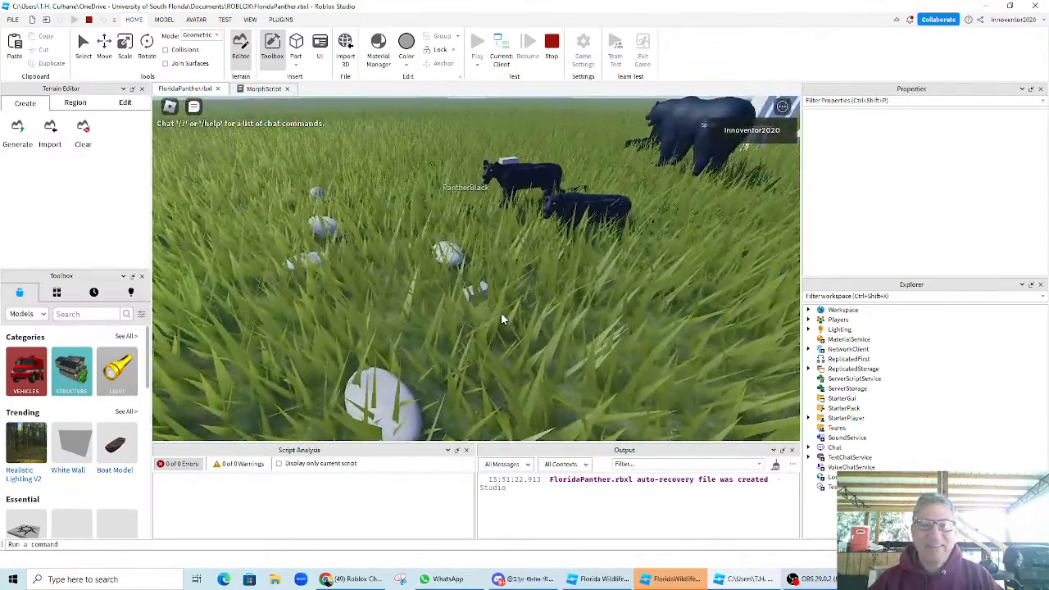
pyautogui.click(552, 45)
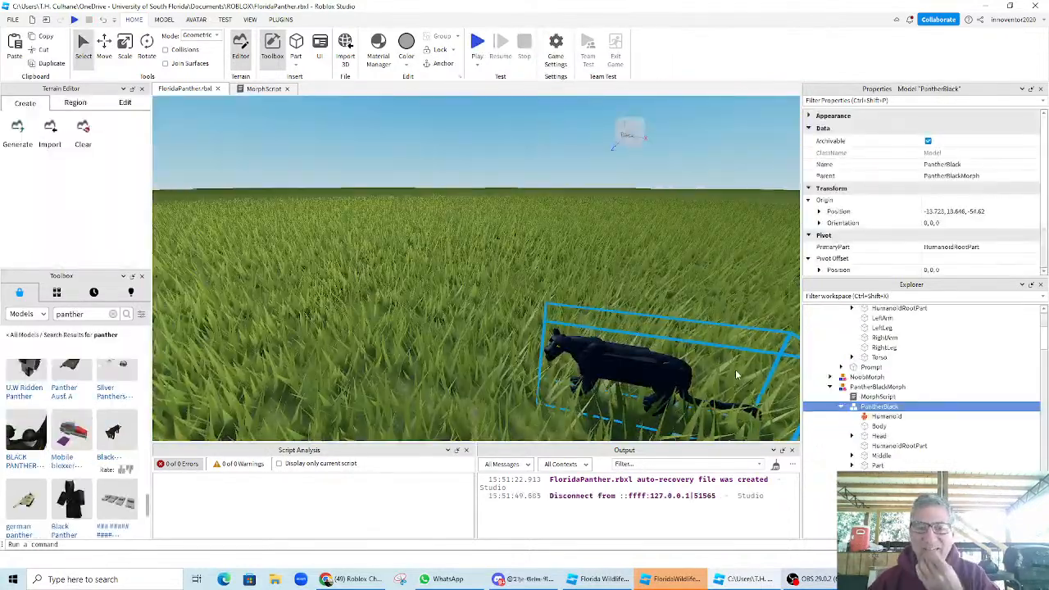
# - Weld PantherBlack's HumanoidRootPart to its Body with RigEdit Lite
pyautogui.press('f')
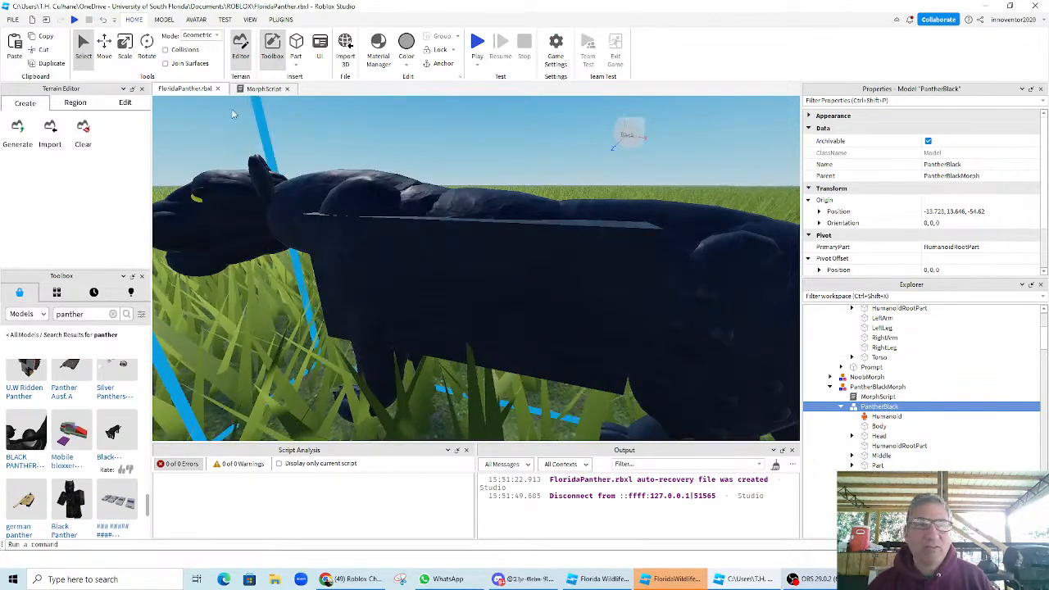
pyautogui.scroll(-5, 443, 57)
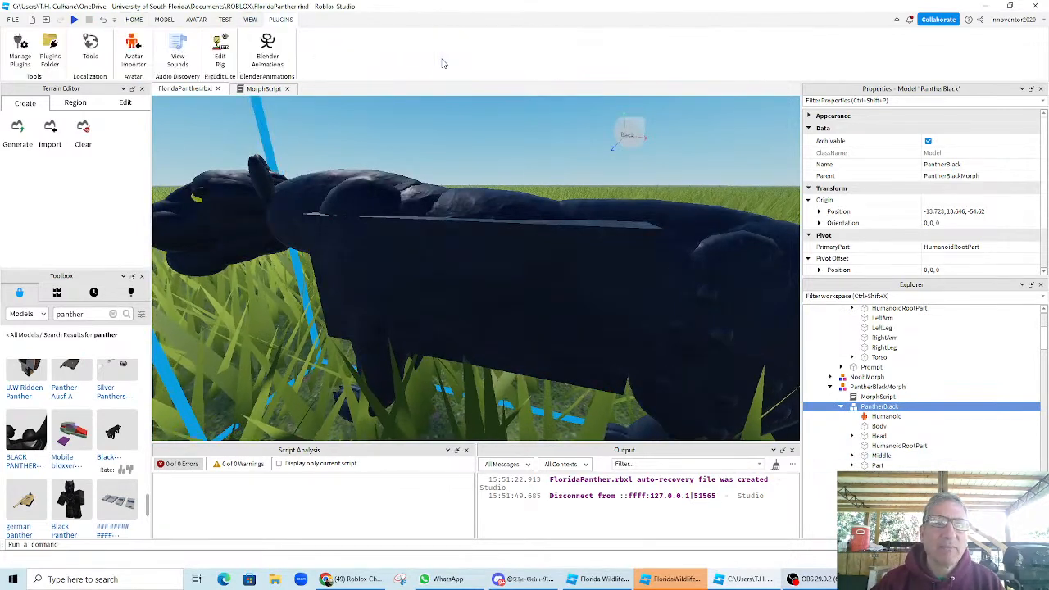
pyautogui.click(221, 53)
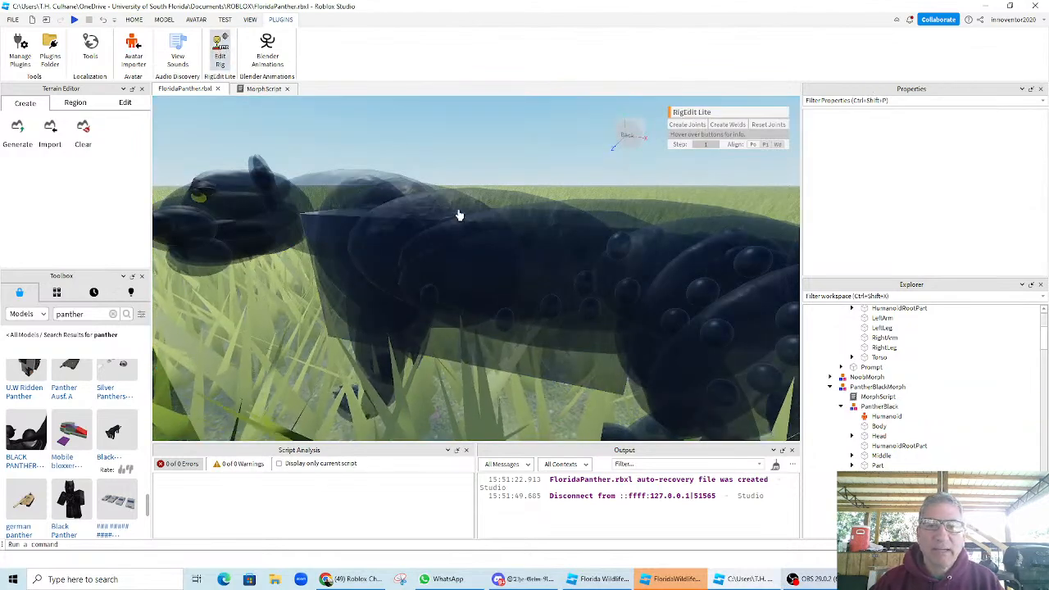
pyautogui.scroll(-10, 492, 226)
pyautogui.scroll(3, 589, 246)
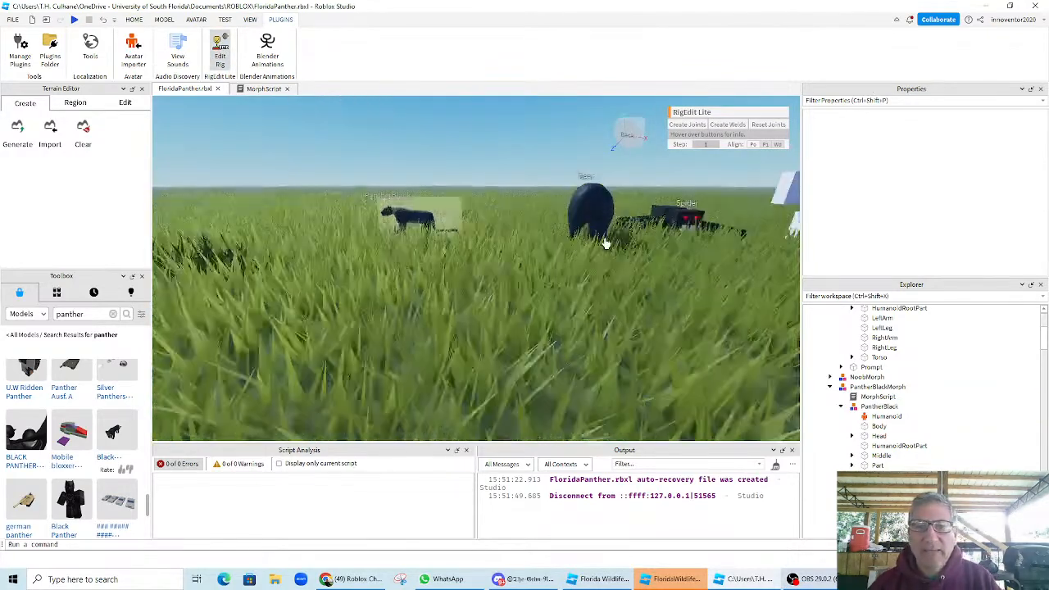
pyautogui.click(878, 426)
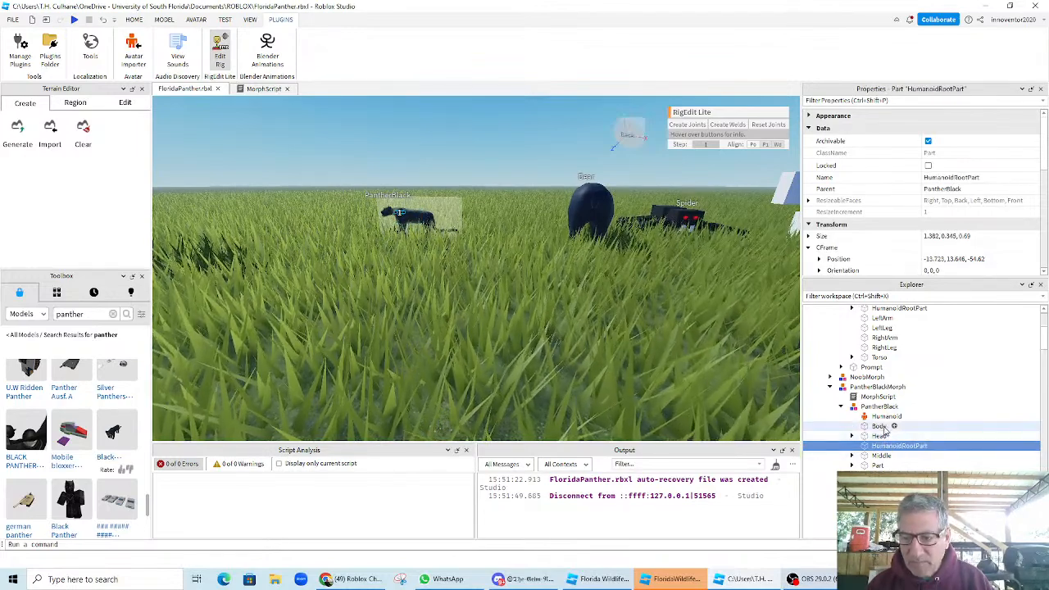
pyautogui.click(725, 126)
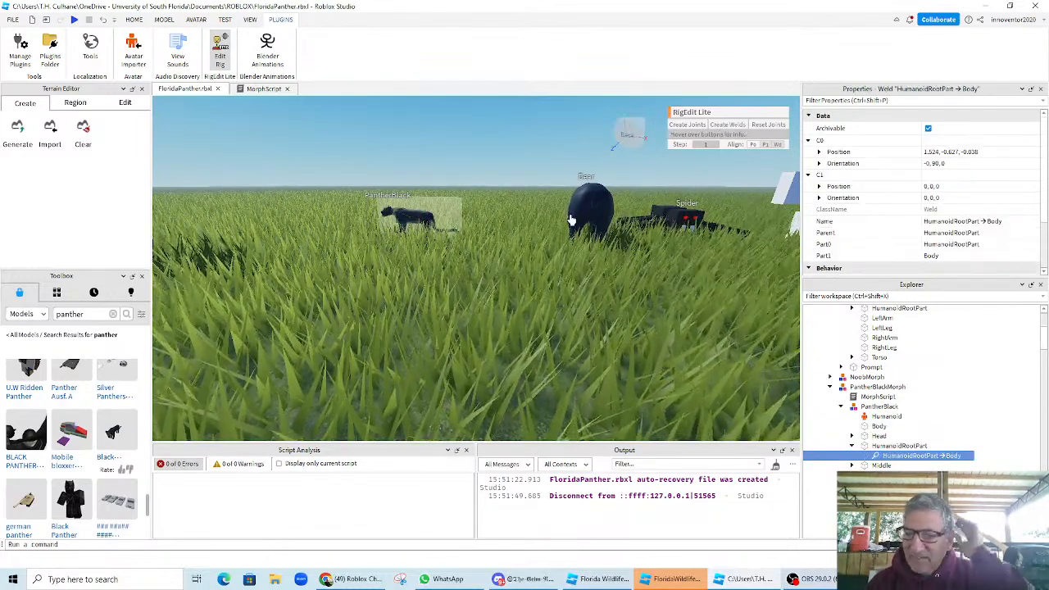
pyautogui.scroll(5, 330, 66)
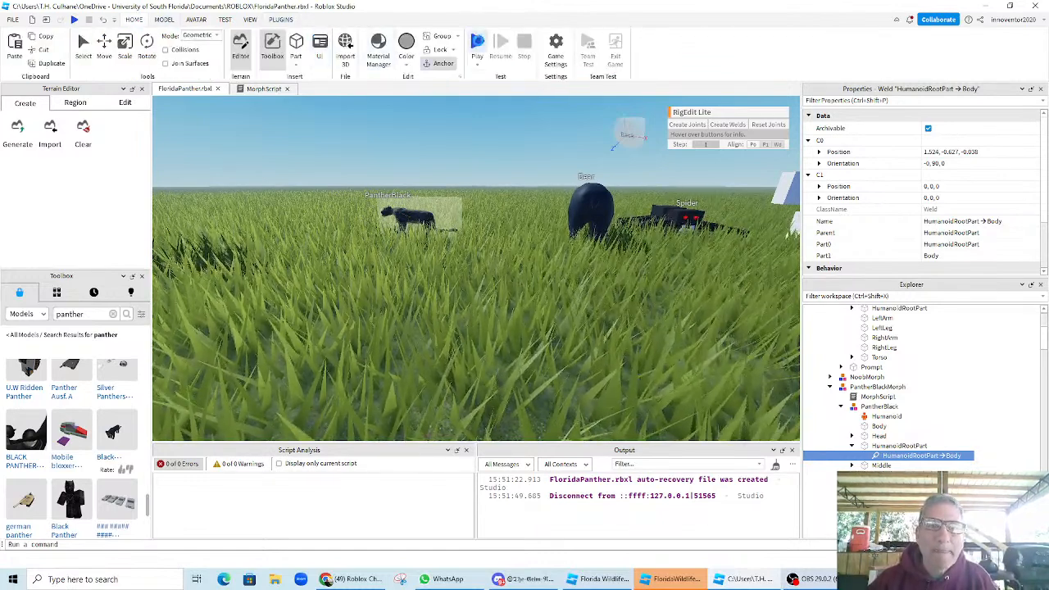
# - Start a new playtest, walk the avatar to the black panther and change character into it
pyautogui.click(478, 43)
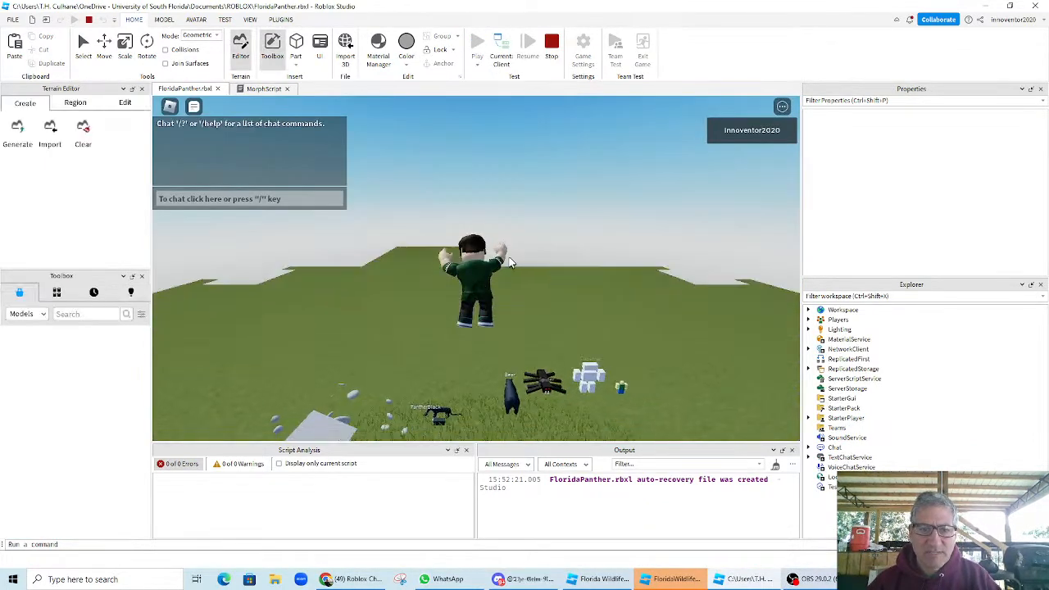
pyautogui.press('w')
pyautogui.press('w')
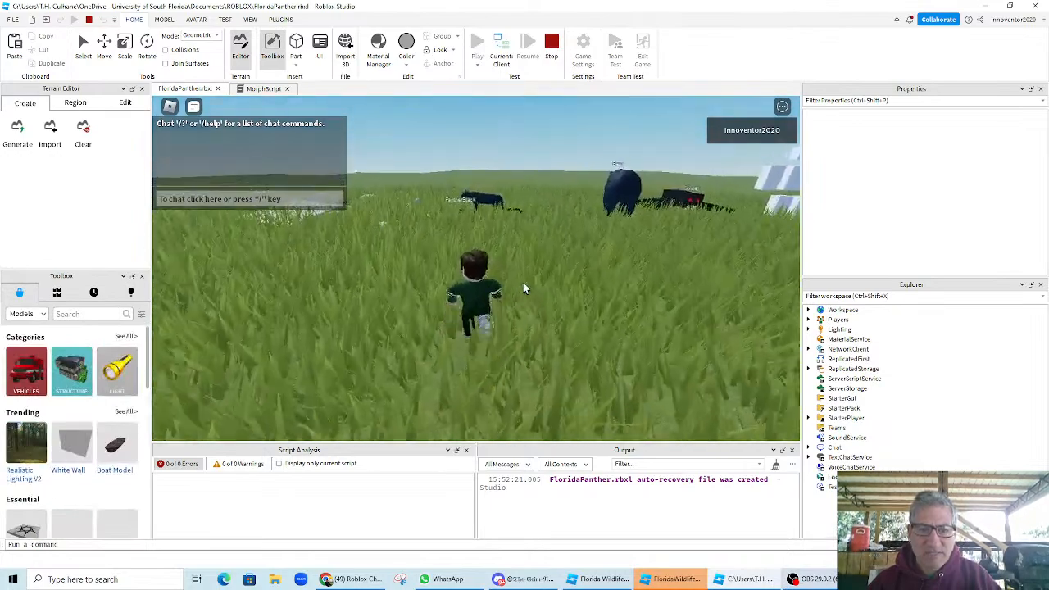
pyautogui.press('w')
pyautogui.press('e')
# - Roam the field as the black panther, viewing its movement from several angles, and stop the playtest
pyautogui.press('a')
pyautogui.press('s')
pyautogui.press('s')
pyautogui.press('a')
pyautogui.press('a')
pyautogui.moveTo(525, 288); pyautogui.dragTo(525, 289, button='right')
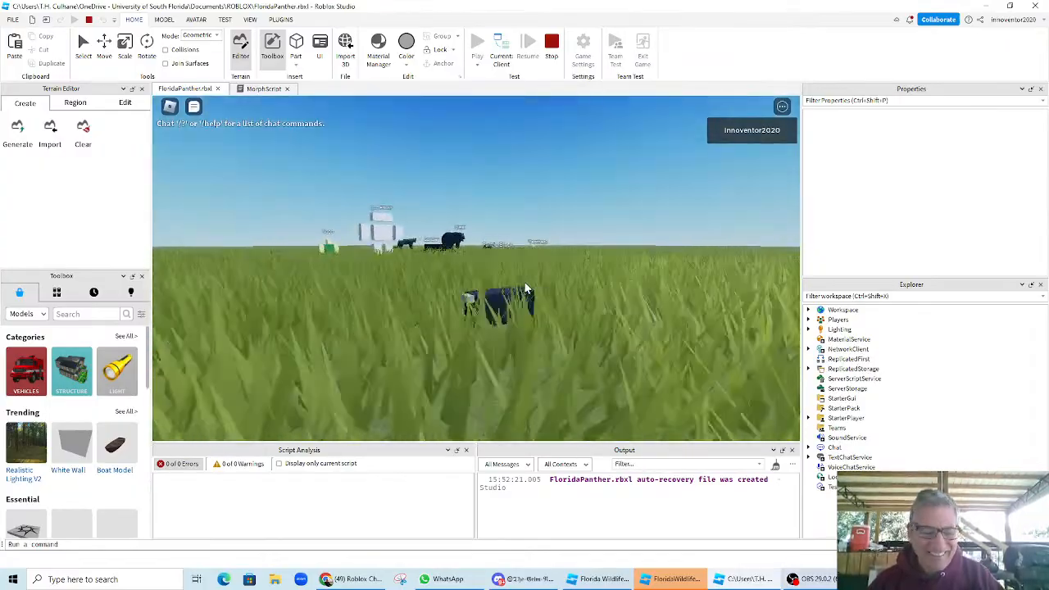
pyautogui.moveTo(596, 276); pyautogui.dragTo(595, 279, button='right')
pyautogui.press('s')
pyautogui.press('d')
pyautogui.press('s')
pyautogui.press('a')
pyautogui.scroll(2, 502, 121)
pyautogui.press('w')
pyautogui.press('a')
pyautogui.press('w')
pyautogui.moveTo(510, 131); pyautogui.dragTo(511, 132, button='right')
pyautogui.press('d')
pyautogui.press('a')
pyautogui.press('w')
pyautogui.press('w')
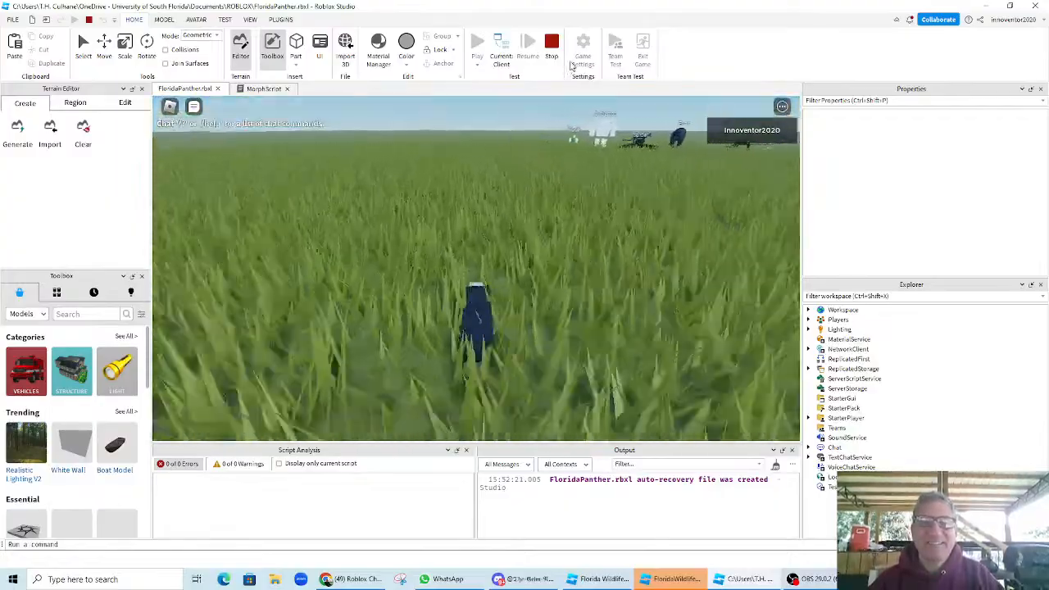
pyautogui.click(549, 46)
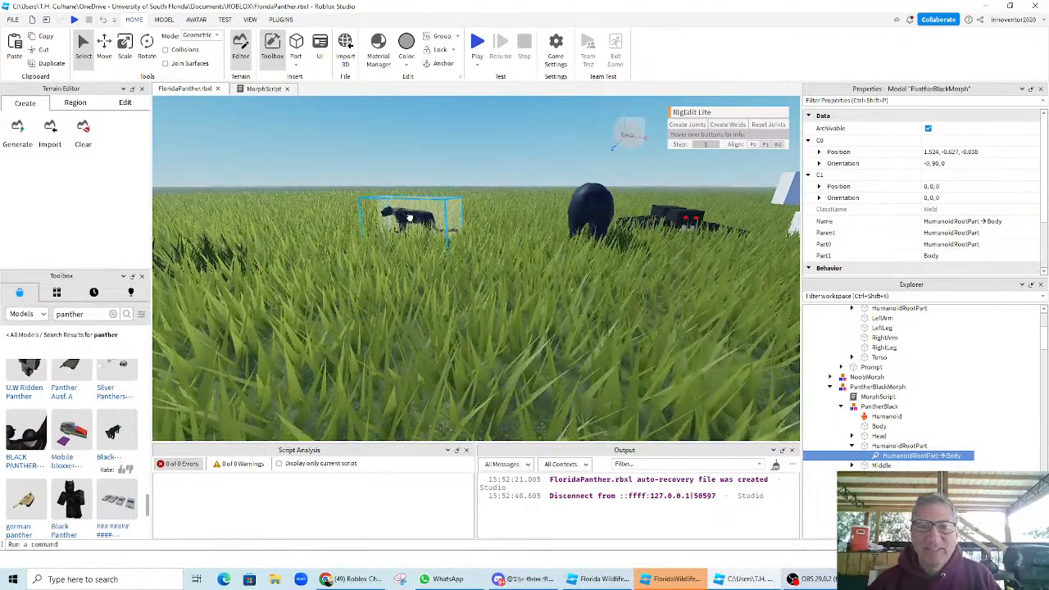
# - Select PantherBlackMorph and collapse the Cubeman model inside CubeMorph
pyautogui.click(409, 217)
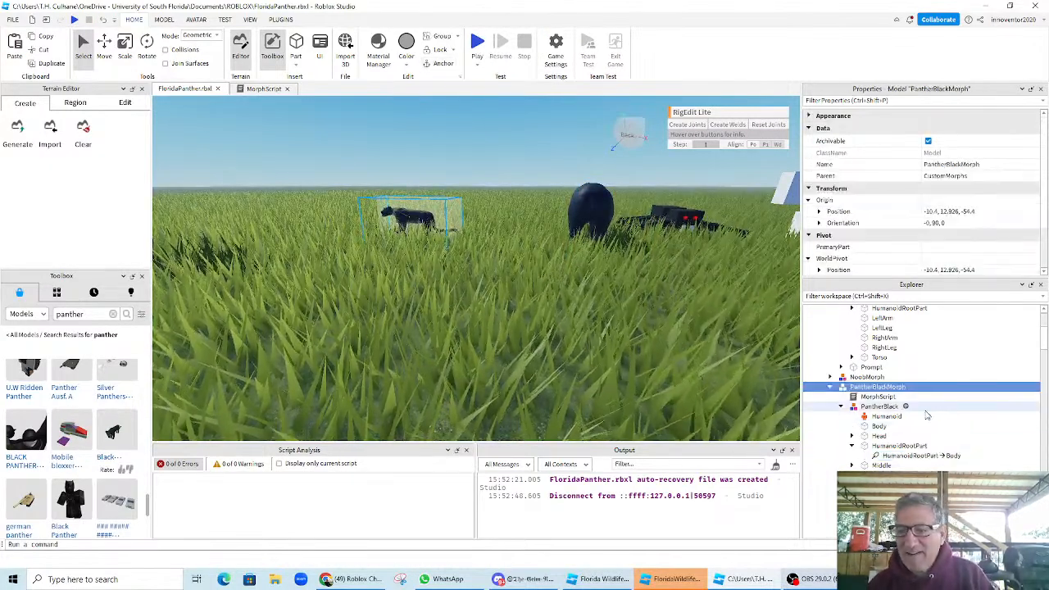
pyautogui.scroll(3, 914, 402)
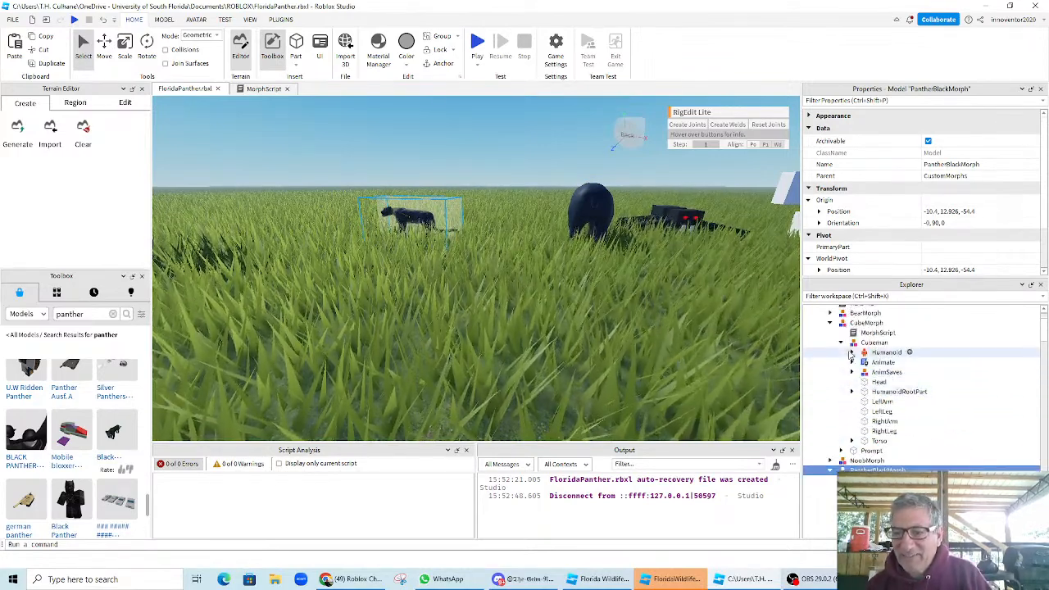
pyautogui.click(841, 344)
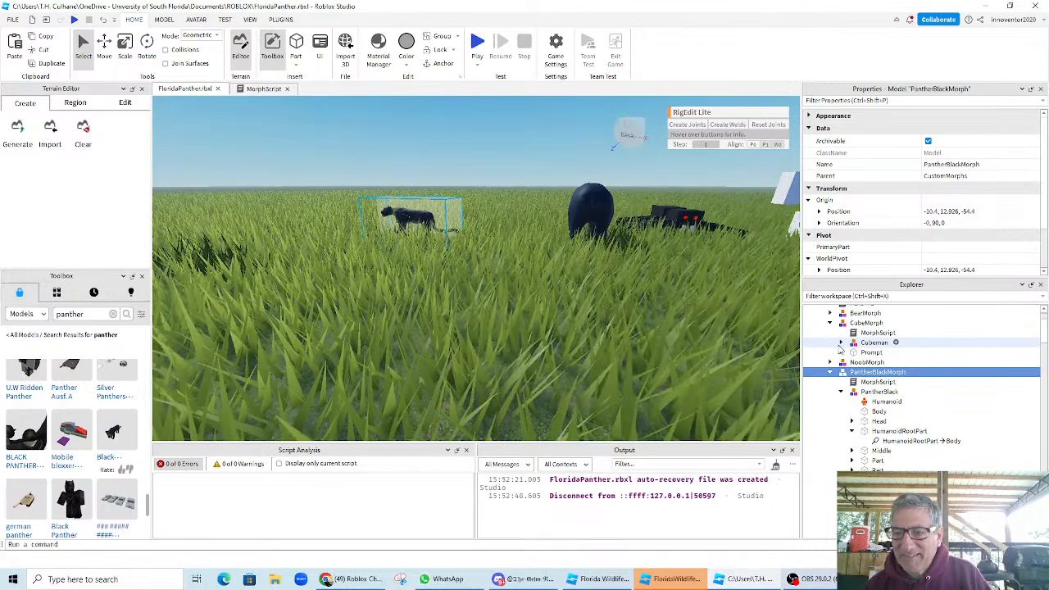
# - Examine the Bear model's Box001 mesh, Head part and the Box001 and Head joints under its HumanoidRootPart
pyautogui.click(830, 323)
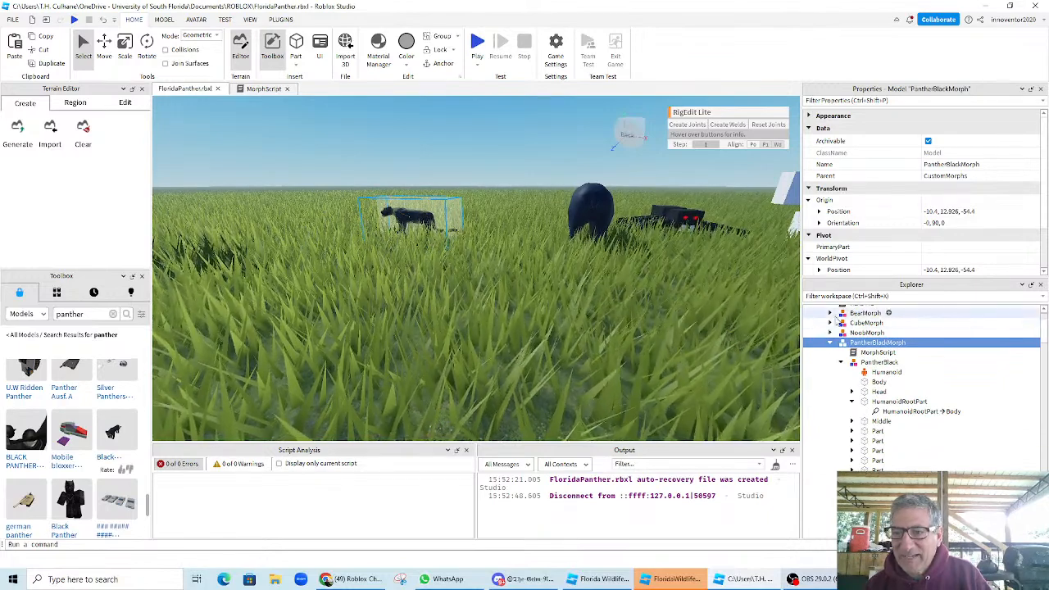
pyautogui.click(830, 313)
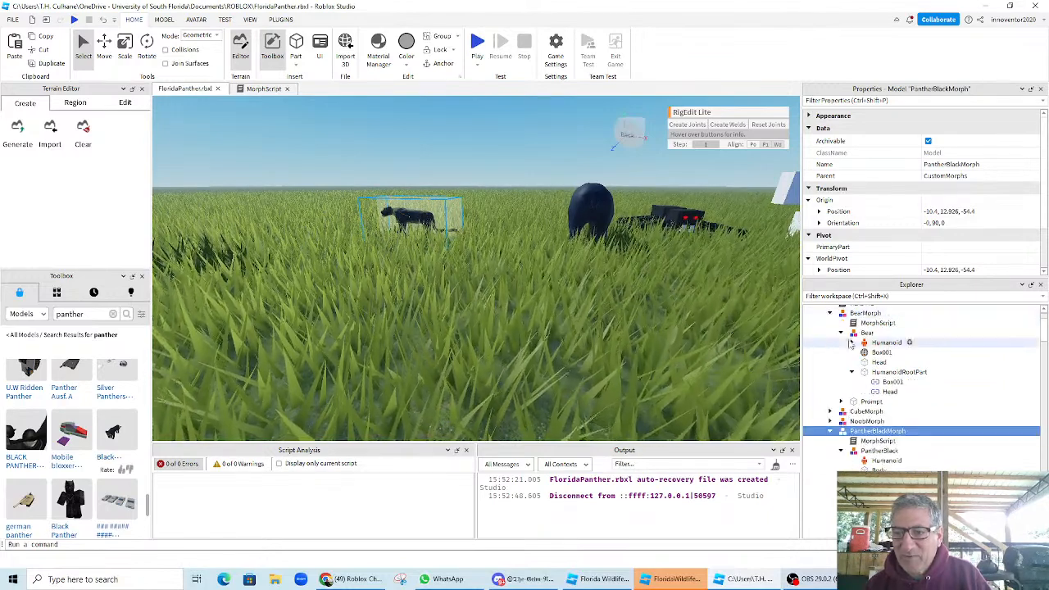
pyautogui.click(886, 382)
pyautogui.click(890, 392)
pyautogui.click(893, 383)
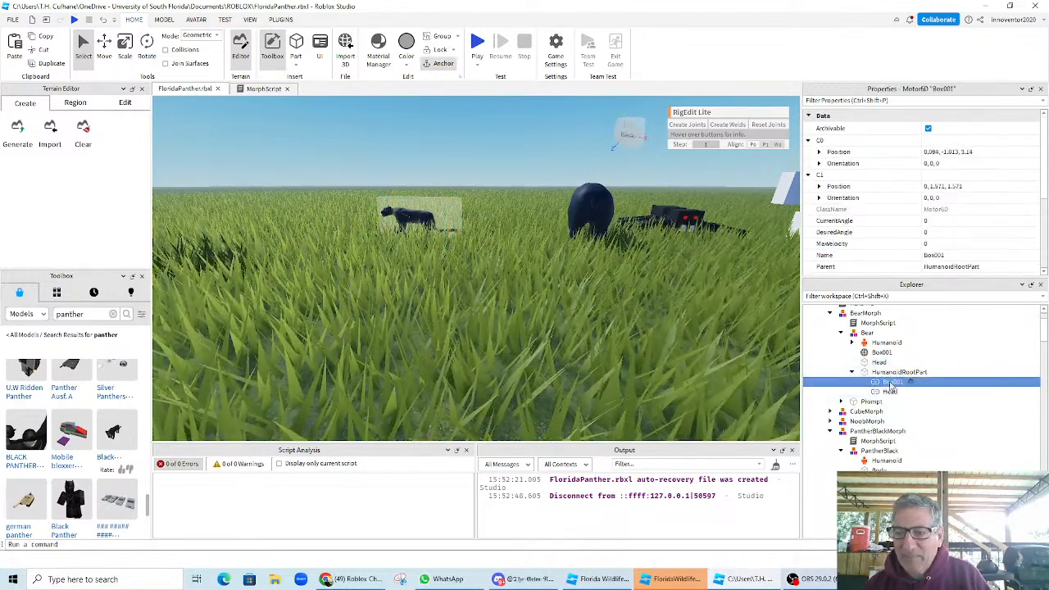
pyautogui.scroll(2, 651, 288)
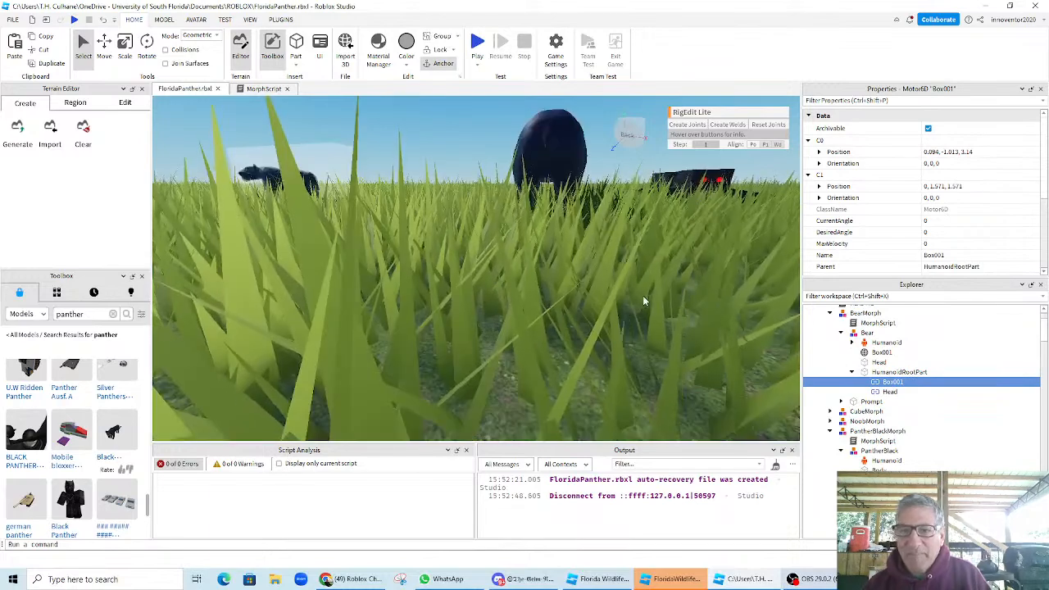
pyautogui.scroll(-4, 689, 321)
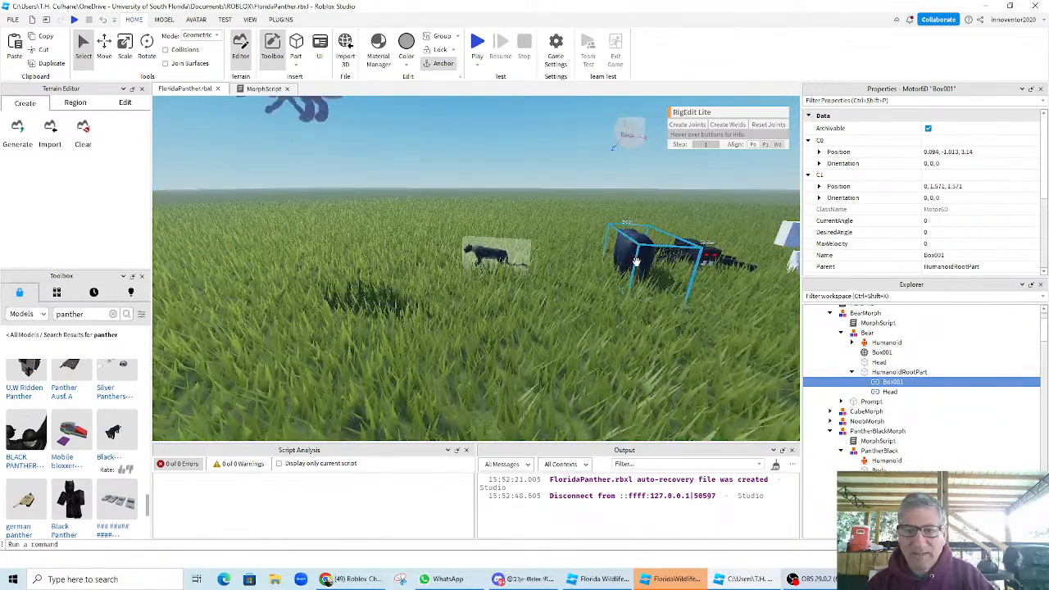
pyautogui.press('Down')
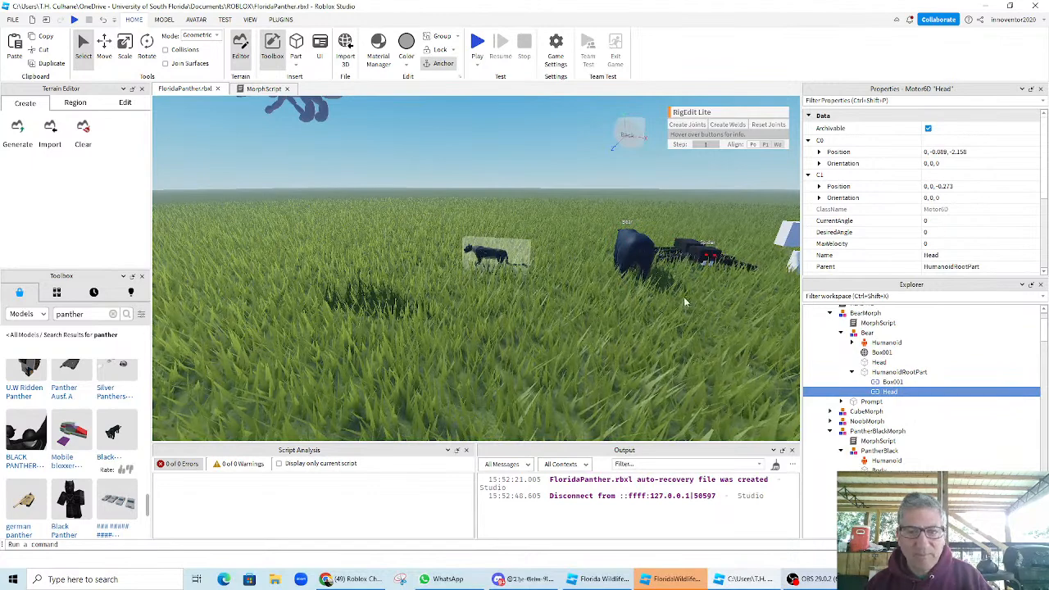
pyautogui.click(632, 250)
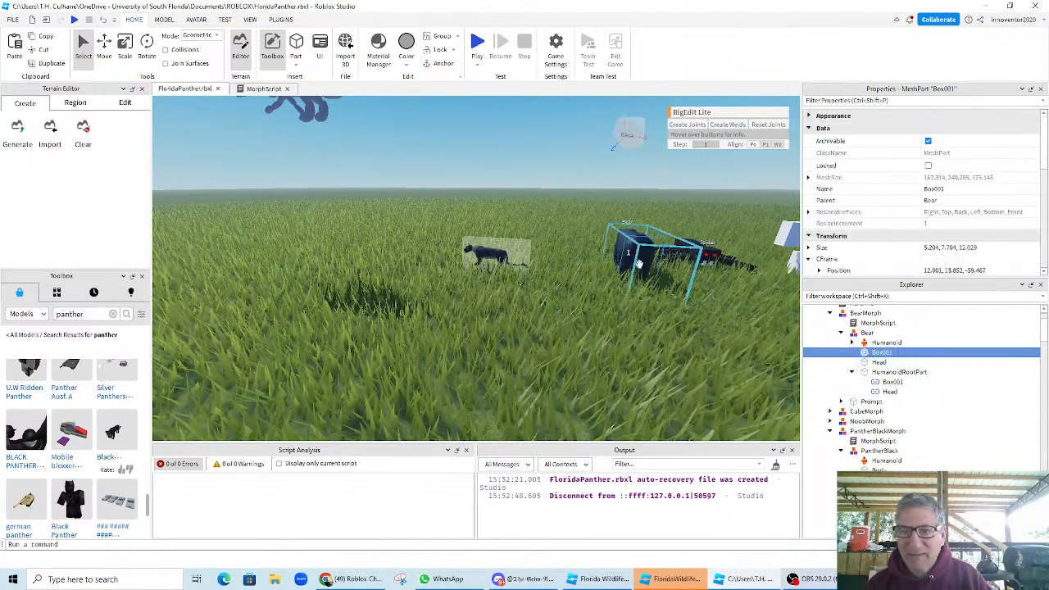
pyautogui.click(878, 364)
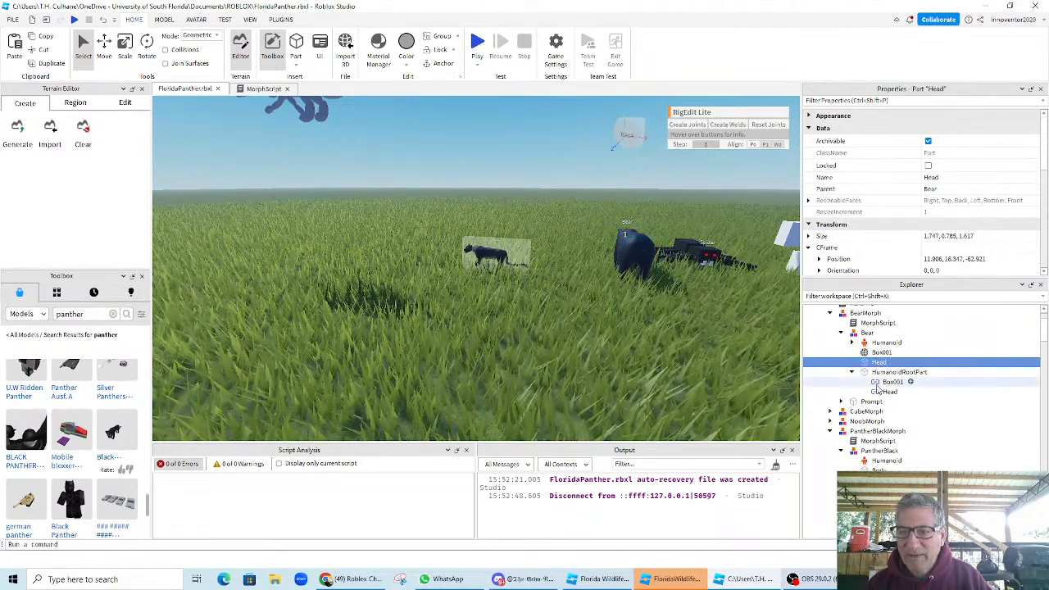
# - Compare the PantherBlack model's Body and Head parts with the Bear's Box001 mesh
pyautogui.click(879, 452)
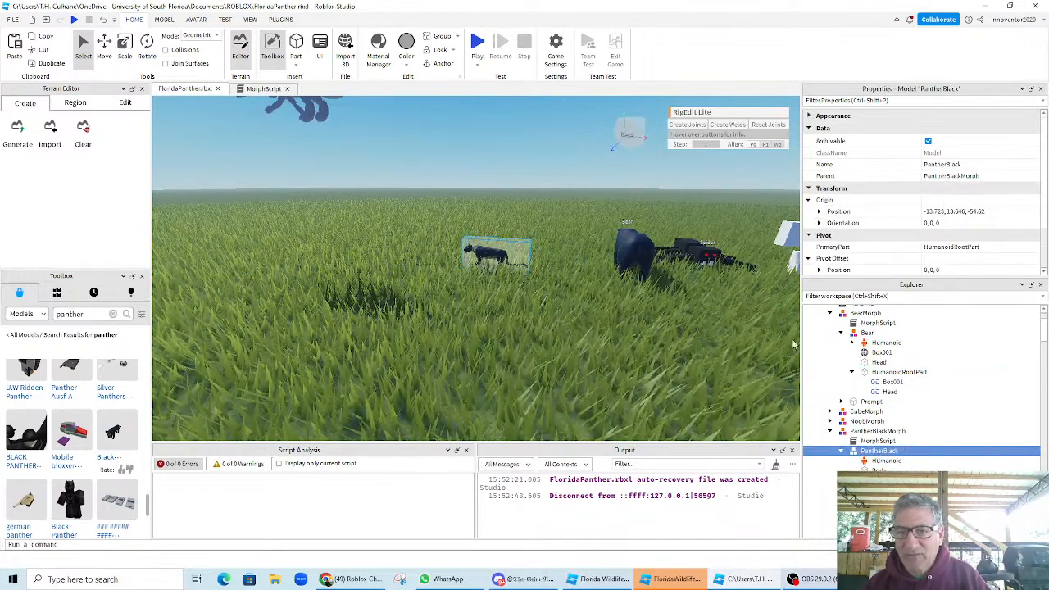
pyautogui.click(879, 354)
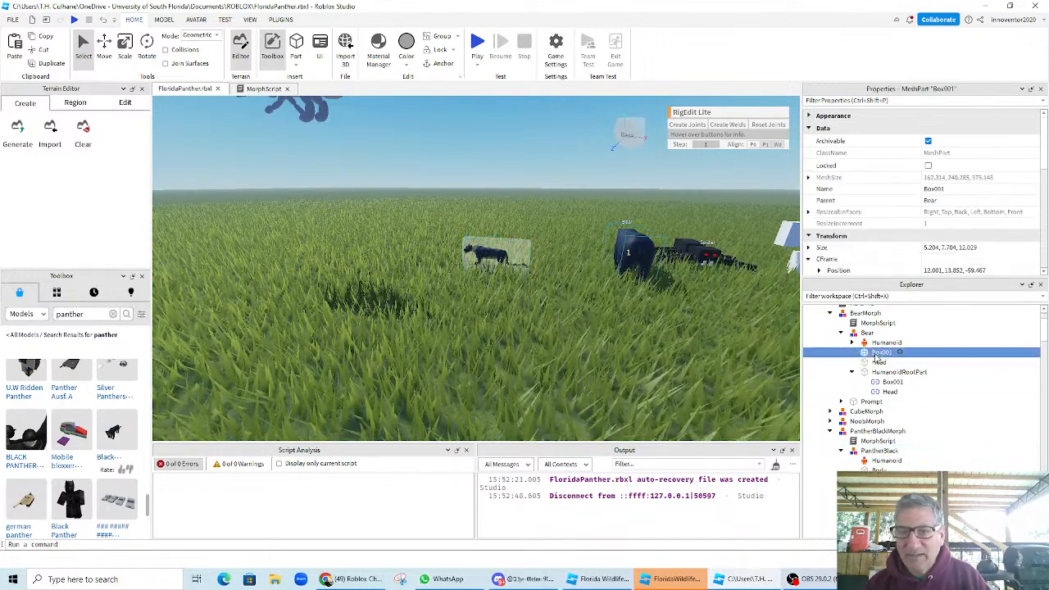
pyautogui.click(880, 471)
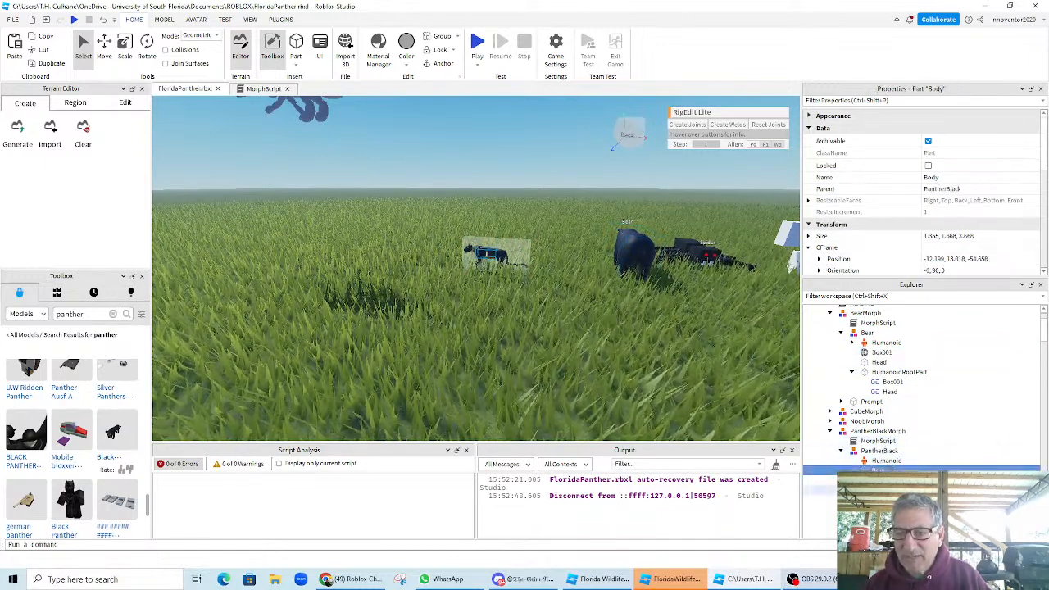
pyautogui.click(880, 480)
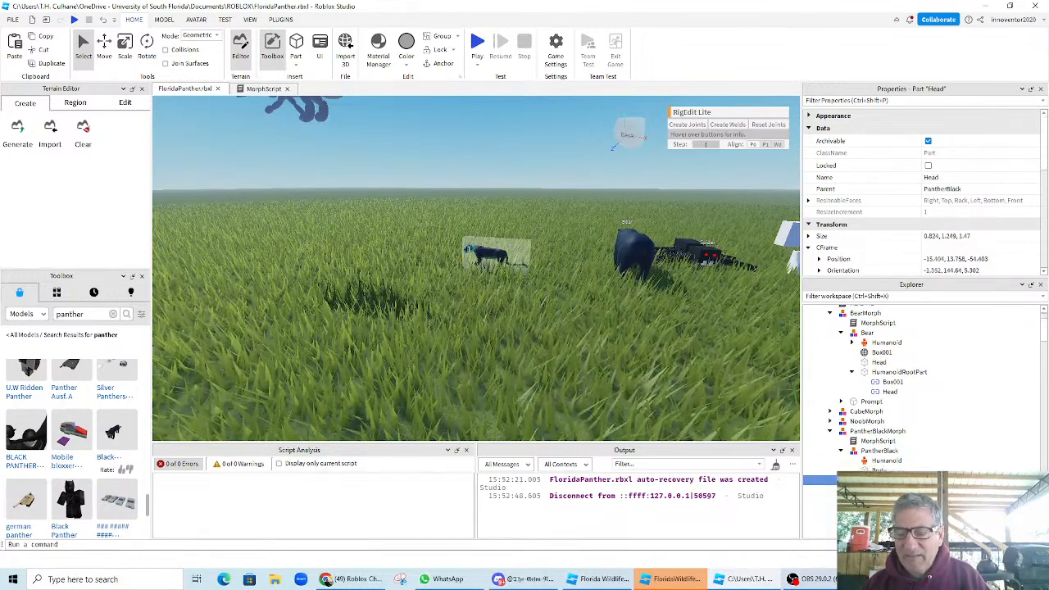
pyautogui.scroll(-1, 919, 386)
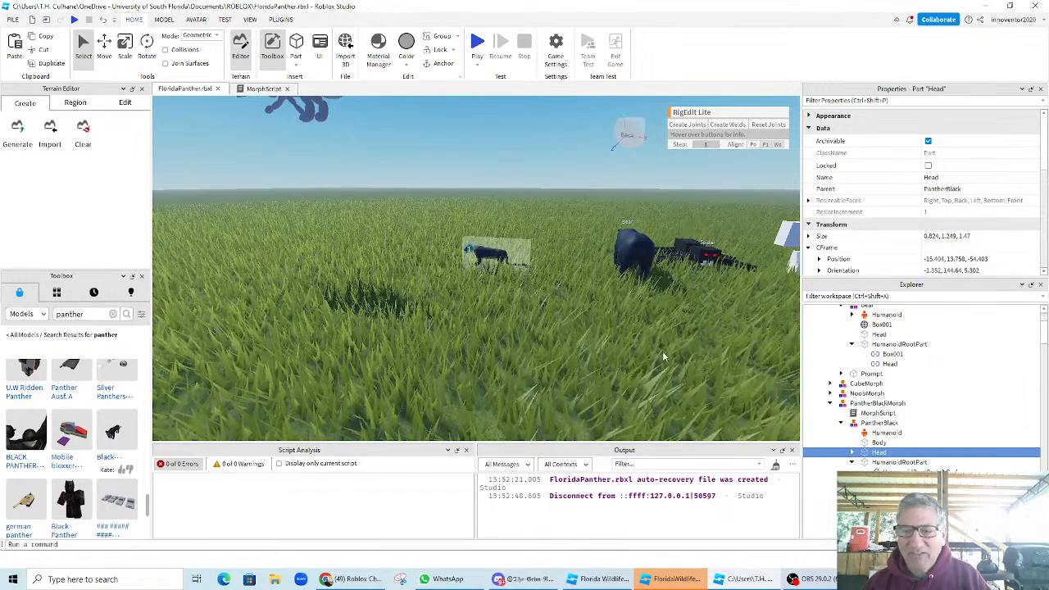
# - Weld the Head to the Body in the PantherBlack model with RigEdit Lite
pyautogui.click(879, 442)
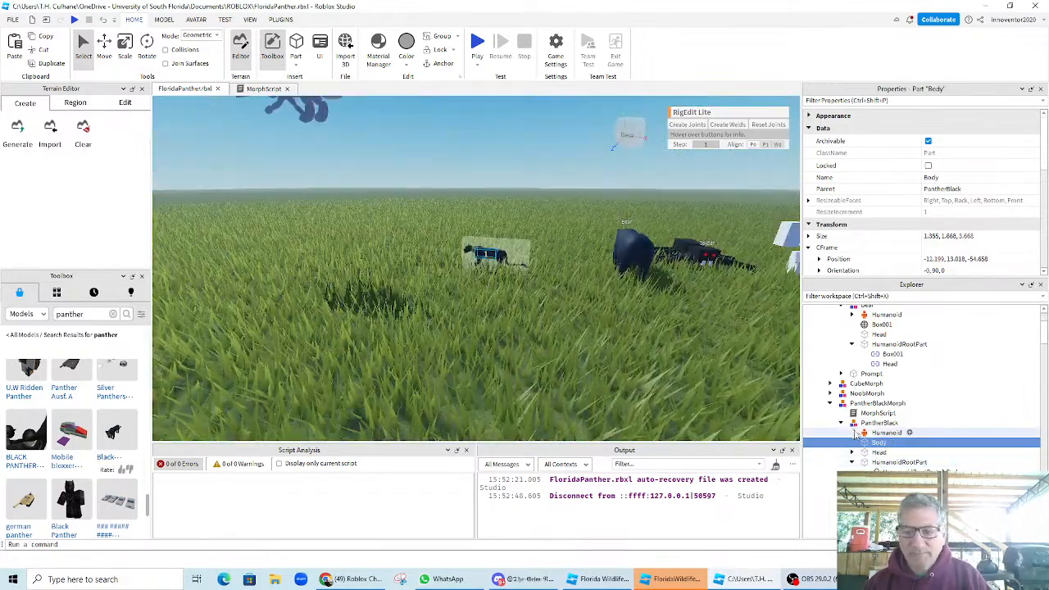
pyautogui.keyDown('ctrl'); pyautogui.click(879, 453); pyautogui.keyUp('ctrl')
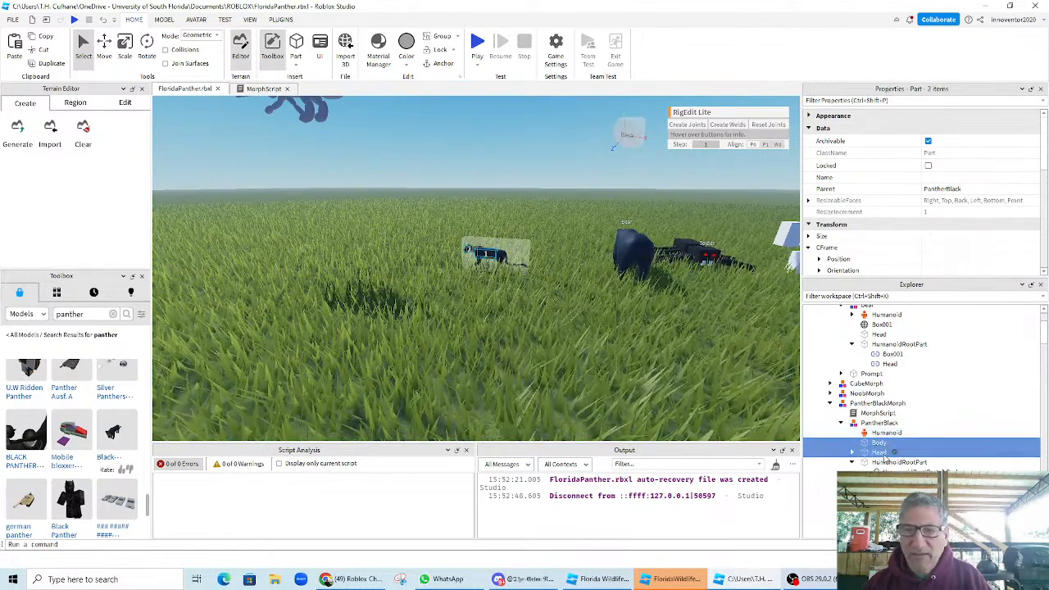
pyautogui.click(720, 129)
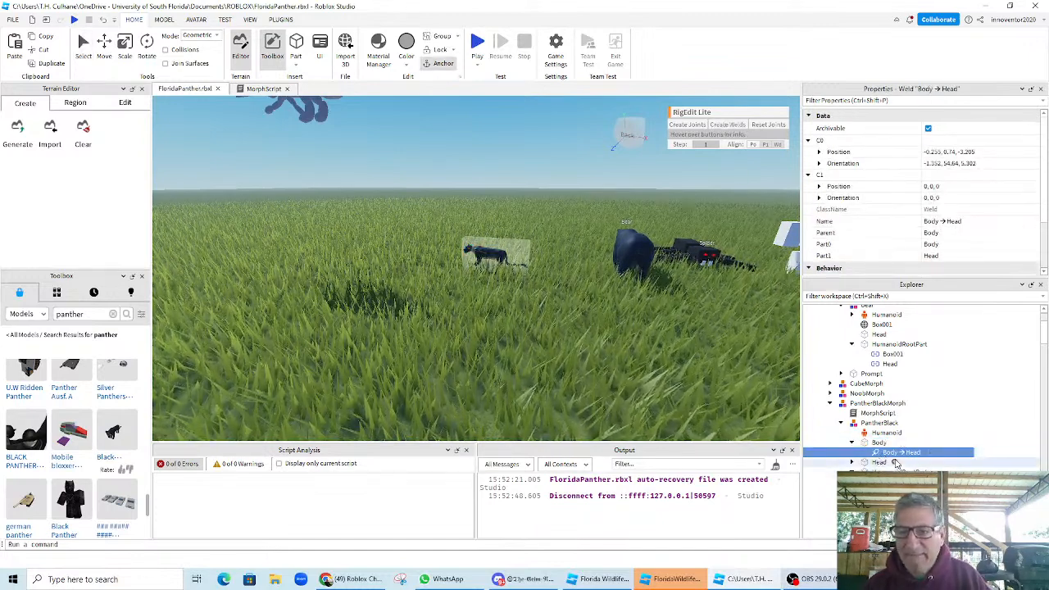
# - Weld the Middle part to PantherBlack's Body with RigEdit Lite and look through the model's remaining parts
pyautogui.click(879, 442)
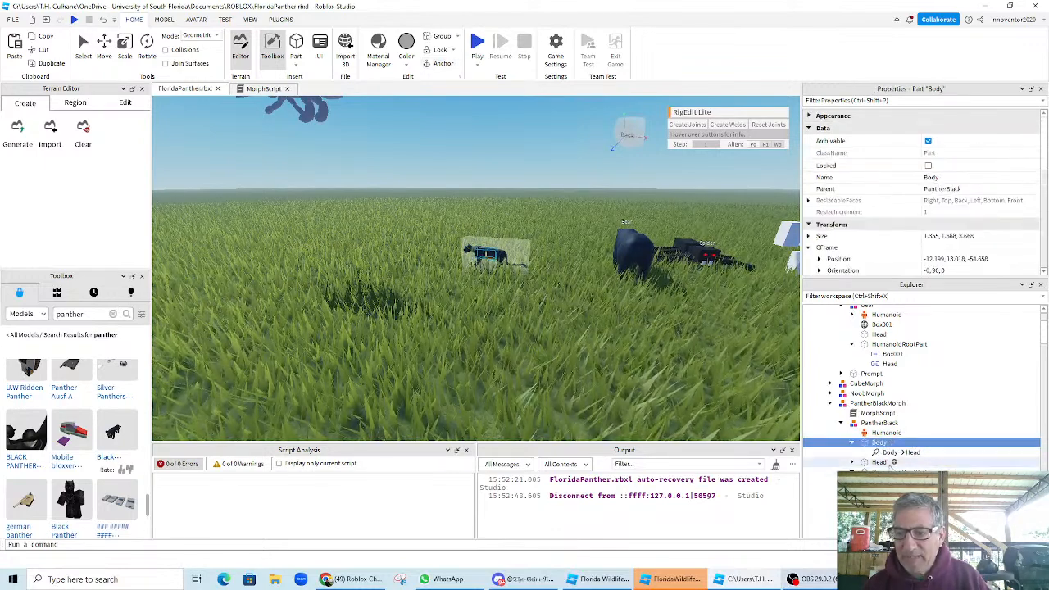
pyautogui.scroll(-1, 890, 467)
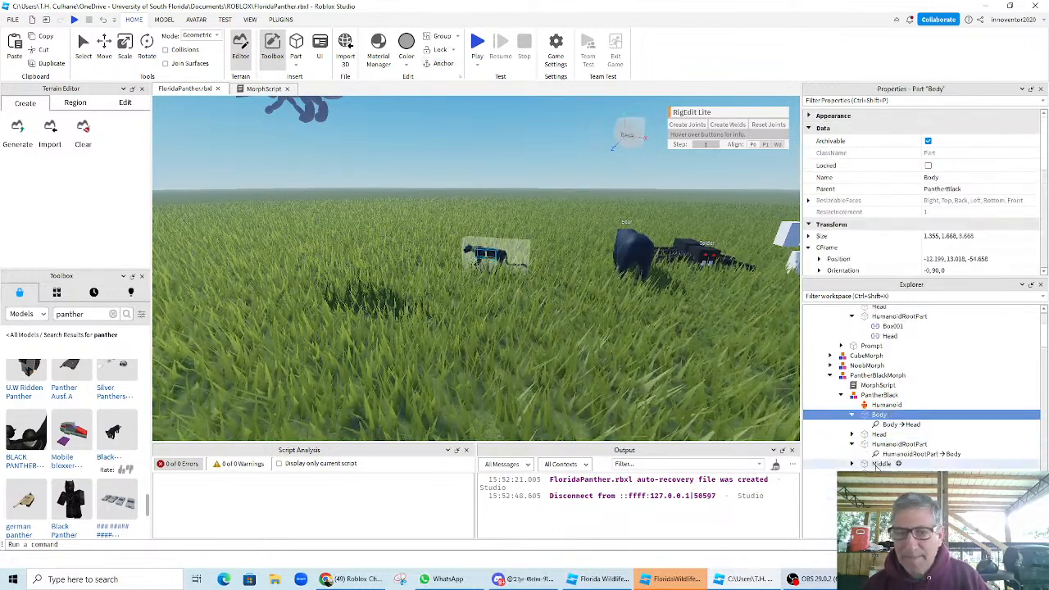
pyautogui.click(725, 125)
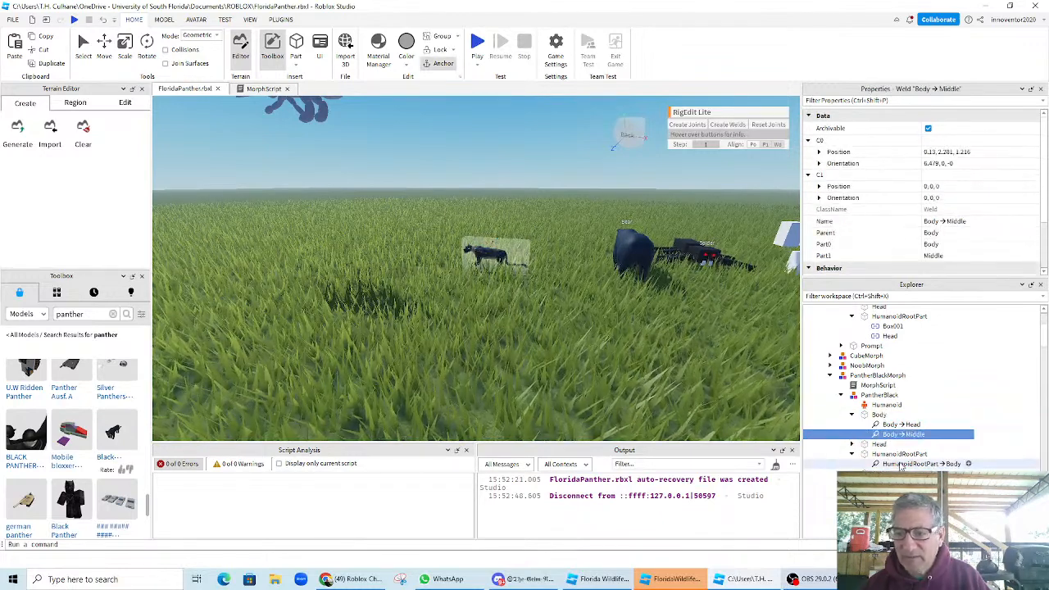
pyautogui.click(878, 415)
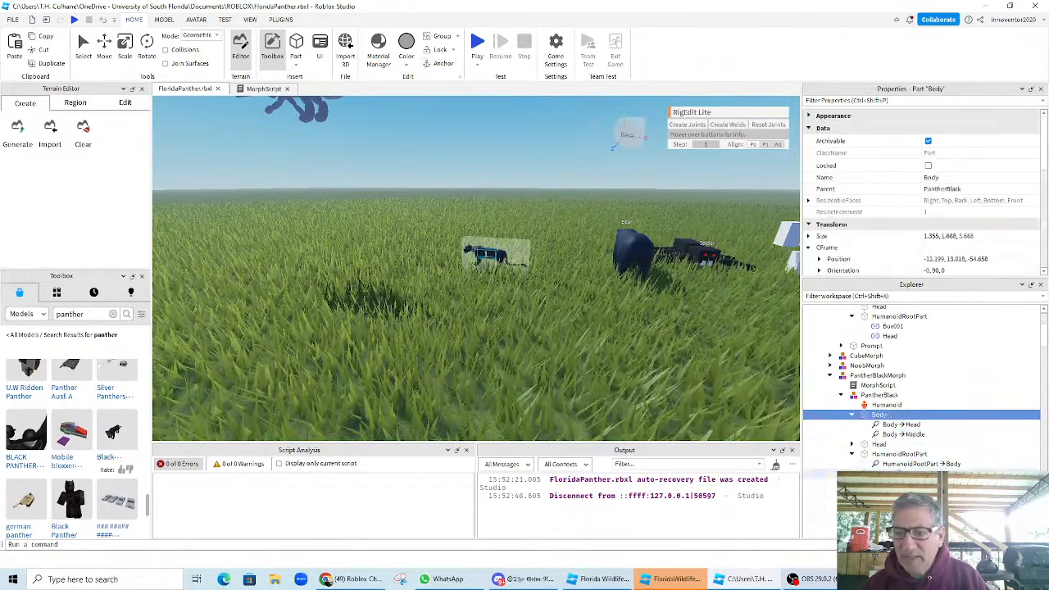
pyautogui.scroll(-5, 922, 385)
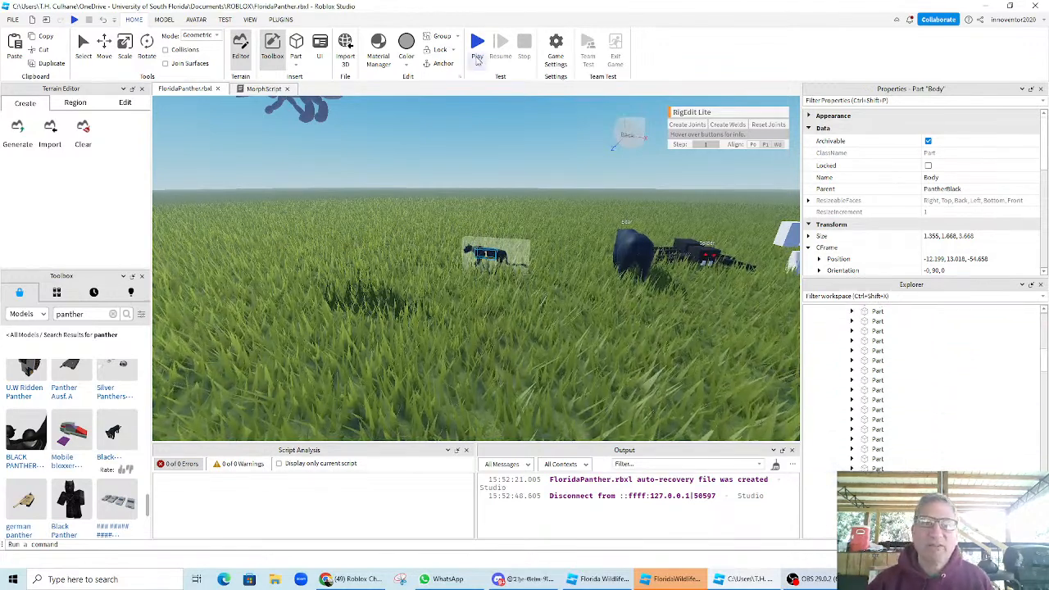
# - Start a playtest and run the avatar past the scattered white parts toward the distant PantherBlack label
pyautogui.click(477, 45)
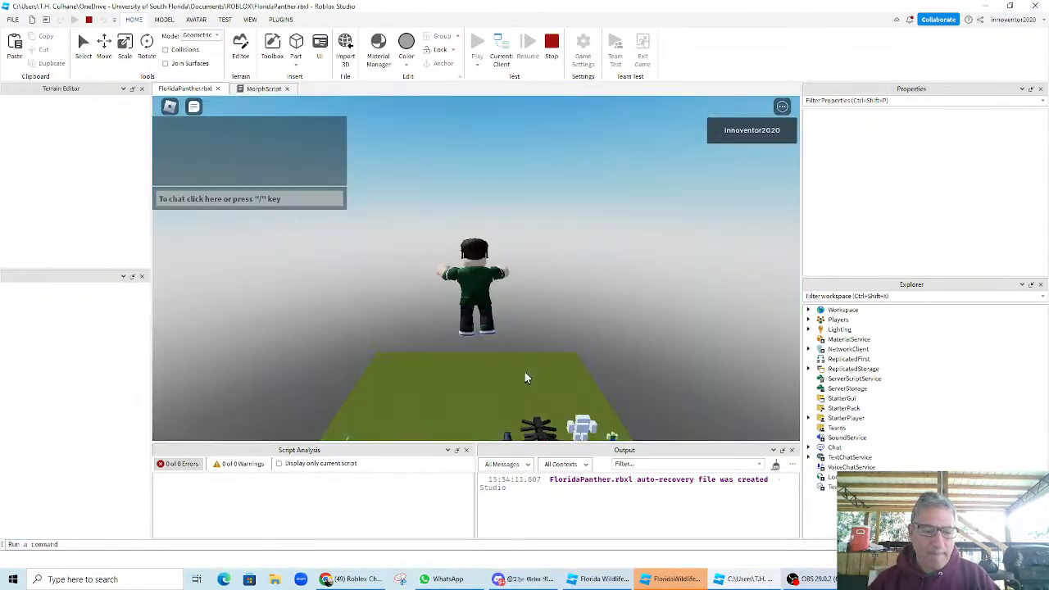
pyautogui.press('w')
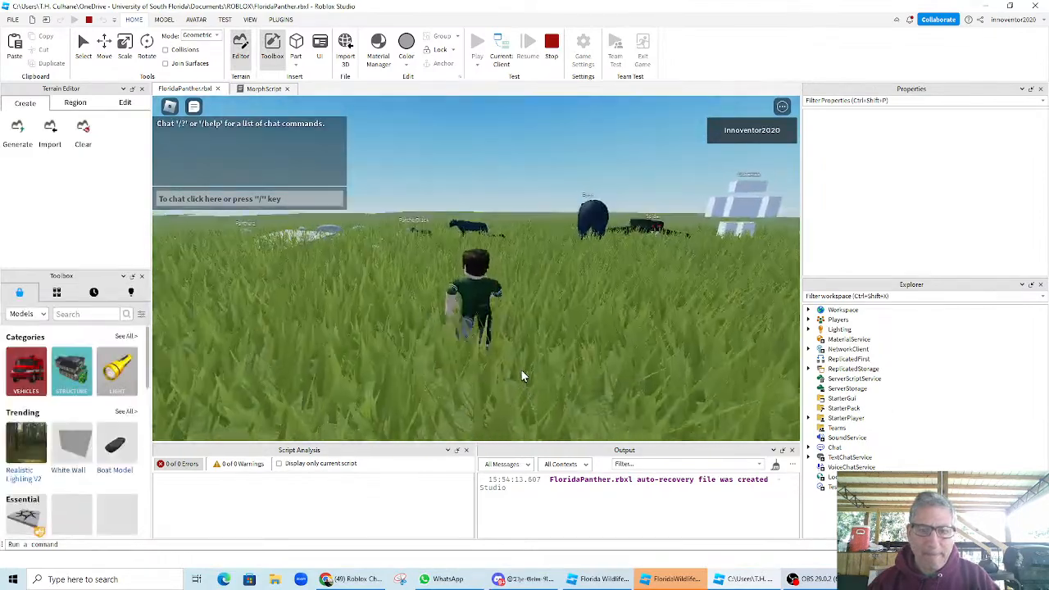
pyautogui.press('w')
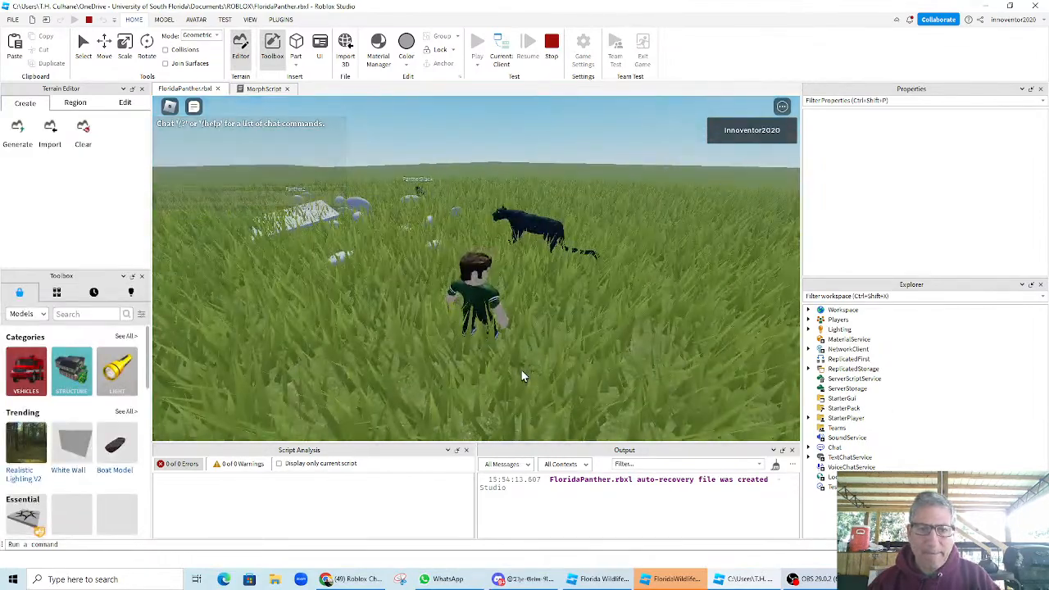
pyautogui.press('w')
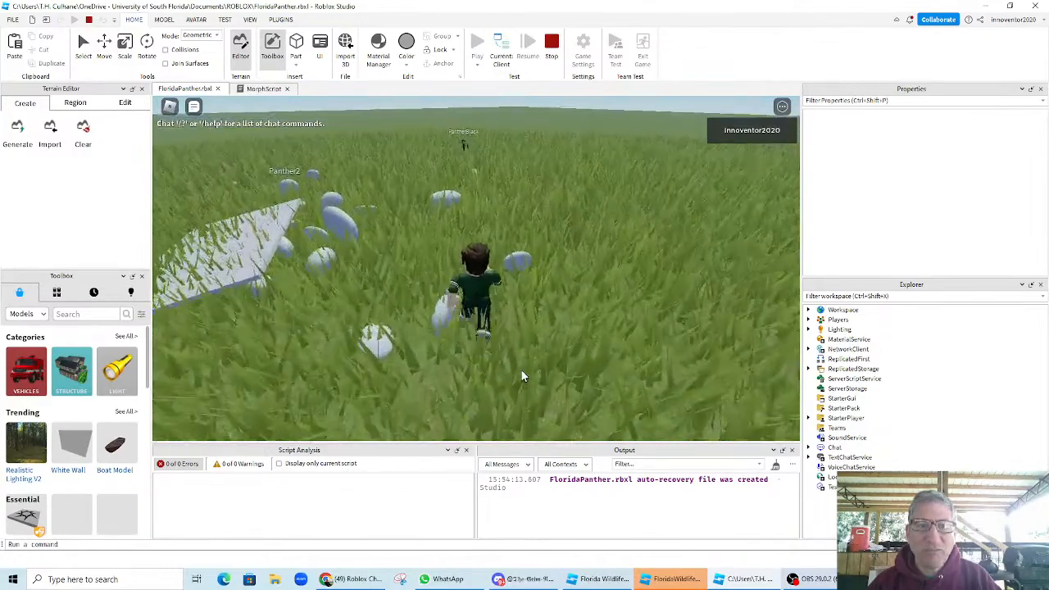
pyautogui.press('w')
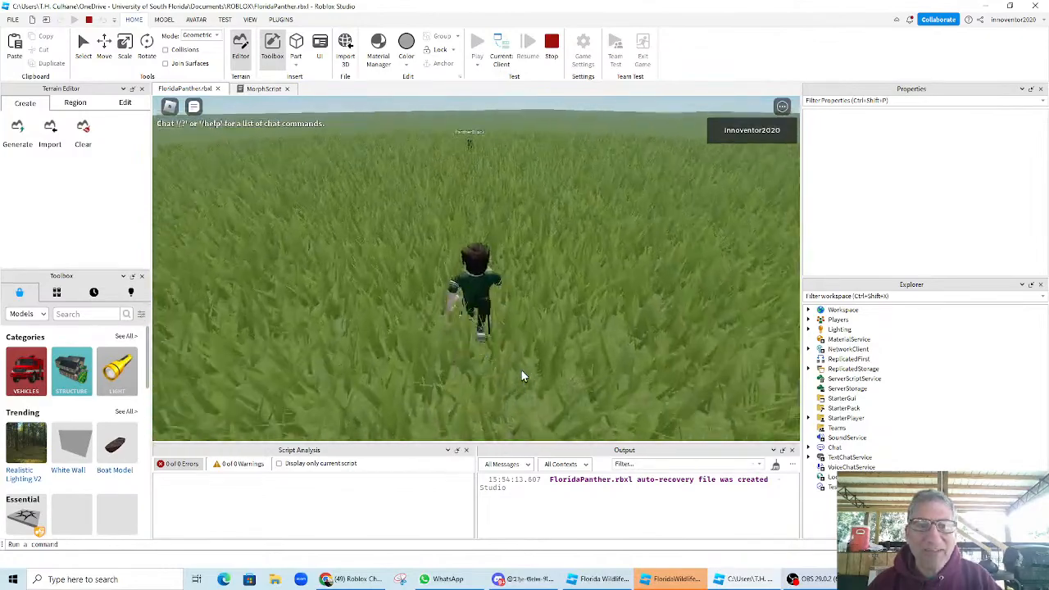
pyautogui.press('w')
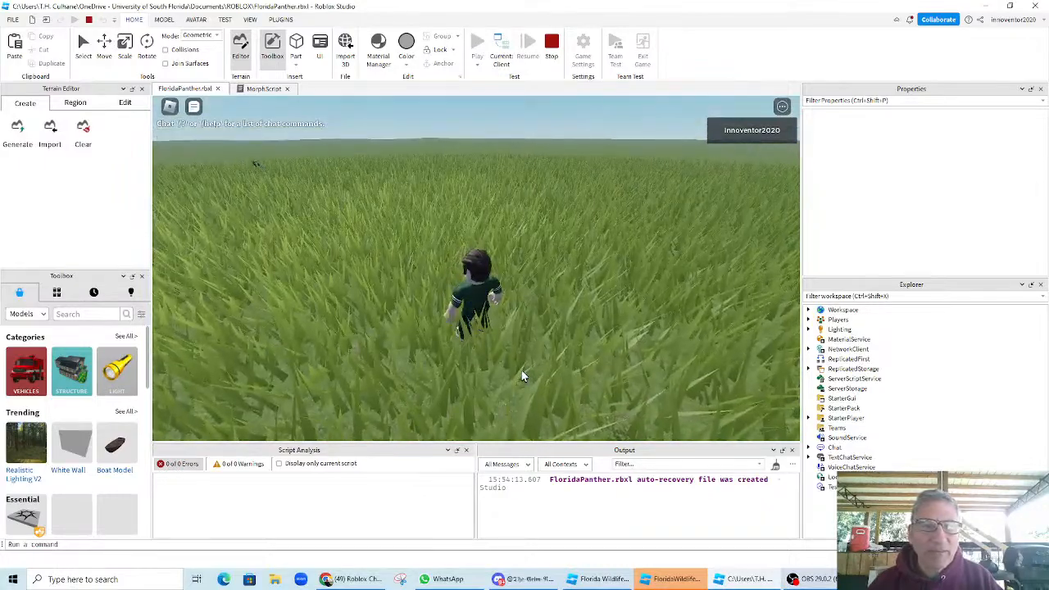
pyautogui.press('w')
pyautogui.press('w')
# - Turn the avatar around, run back to the animal models and trigger the black panther morph
pyautogui.moveTo(521, 370); pyautogui.dragTo(522, 370, button='right')
pyautogui.press('w')
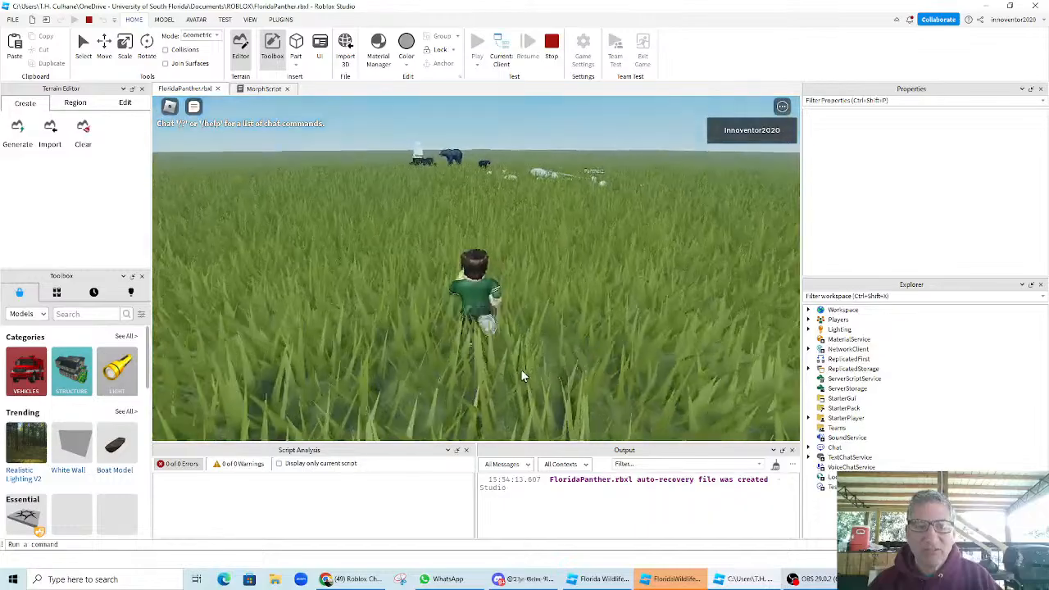
pyautogui.press('w')
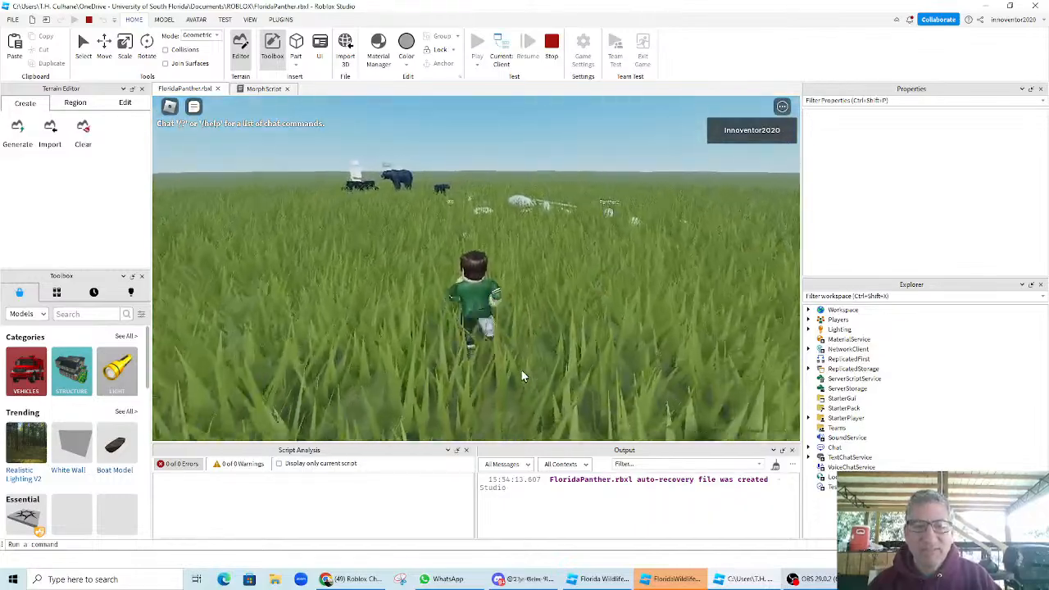
pyautogui.press('w')
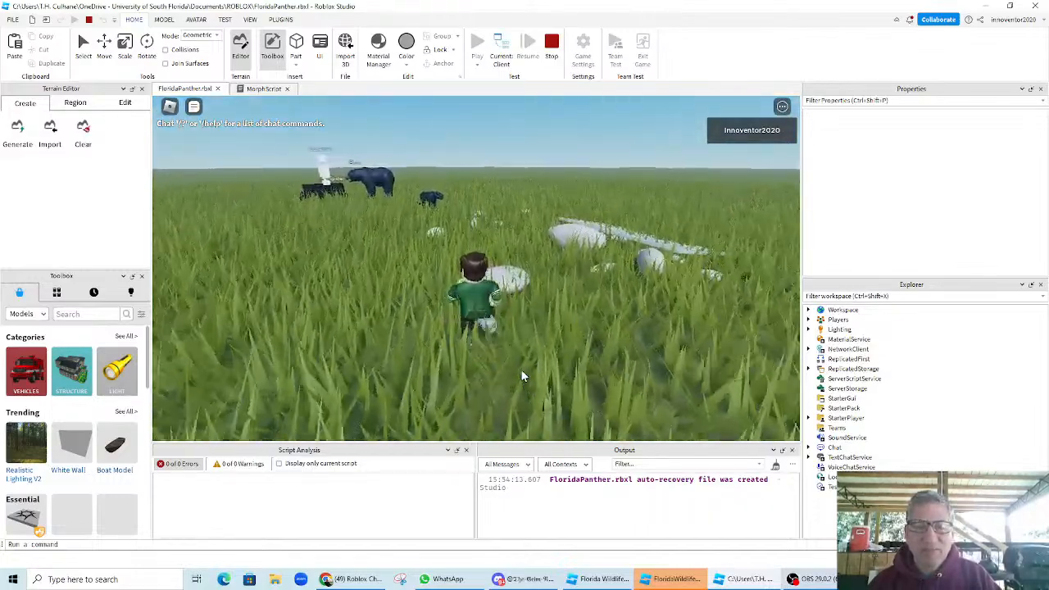
pyautogui.press('w')
pyautogui.moveTo(523, 370); pyautogui.dragTo(523, 371, button='right')
pyautogui.press('e')
# - Test the morphed panther's movement by walking it from the white slab to the bear and spider
pyautogui.press('a')
pyautogui.press('w')
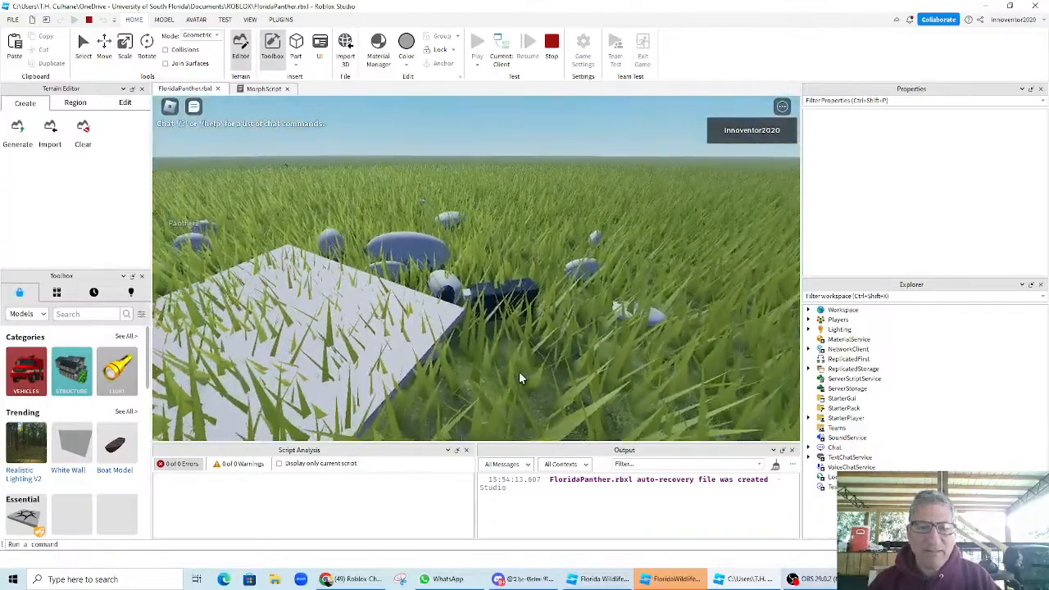
pyautogui.press('a')
pyautogui.press('w')
pyautogui.press('w')
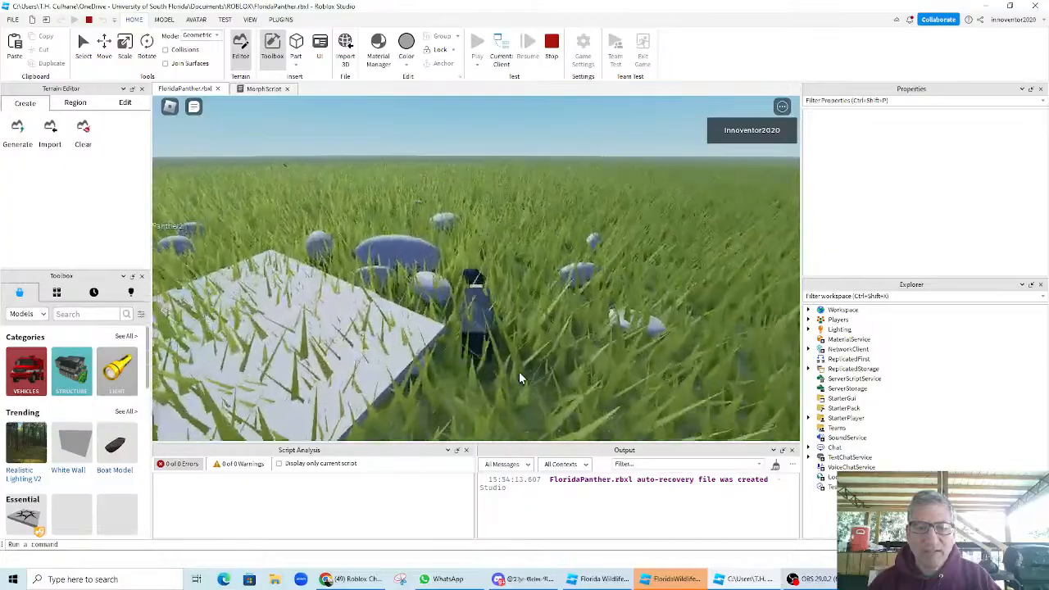
pyautogui.press('d')
pyautogui.press('s')
pyautogui.press('d')
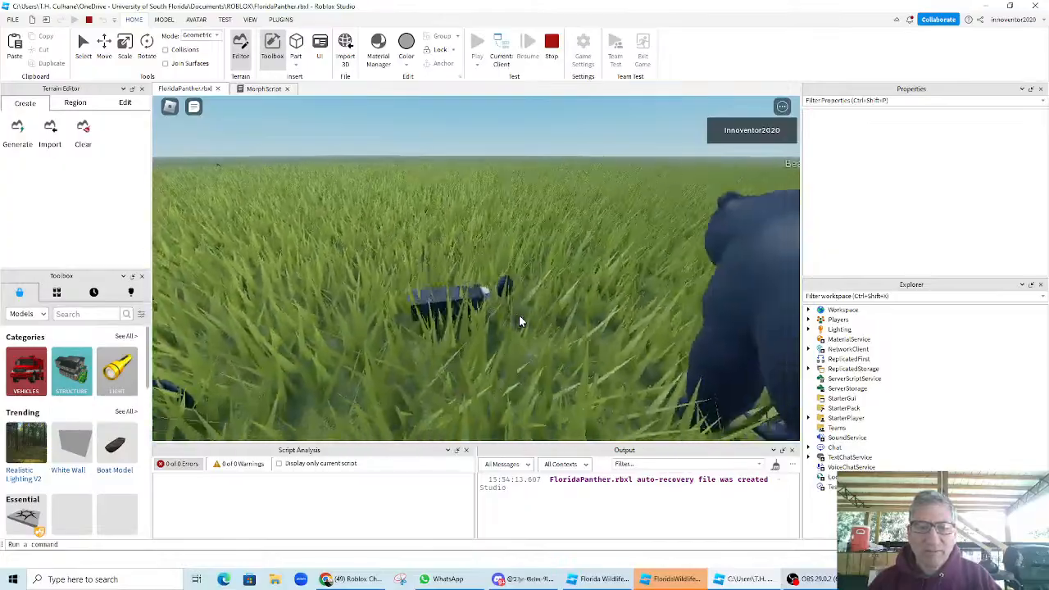
pyautogui.press('Escape')
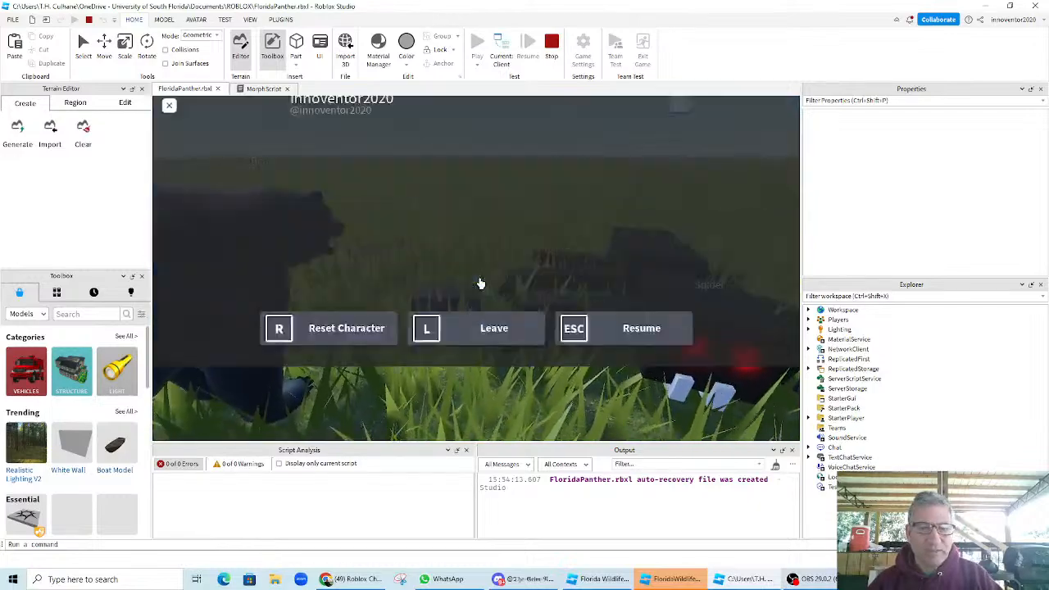
pyautogui.press('Escape')
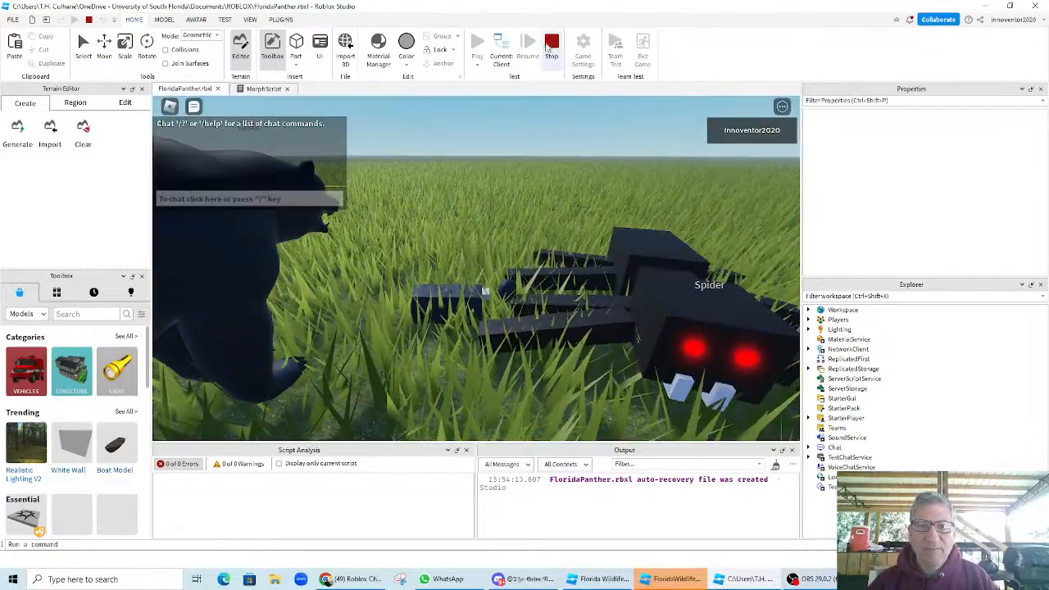
# - Stop the playtest and examine the transform, collision and part properties of PantherBlack's Body
pyautogui.hotkey('shift', 'F5')
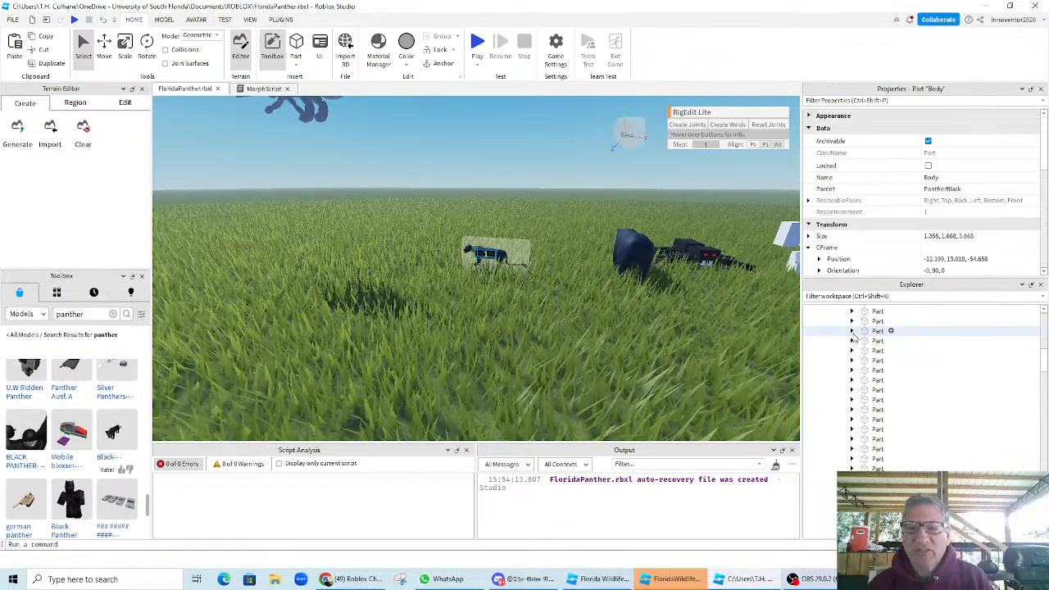
pyautogui.scroll(-3, 929, 402)
pyautogui.scroll(12, 930, 408)
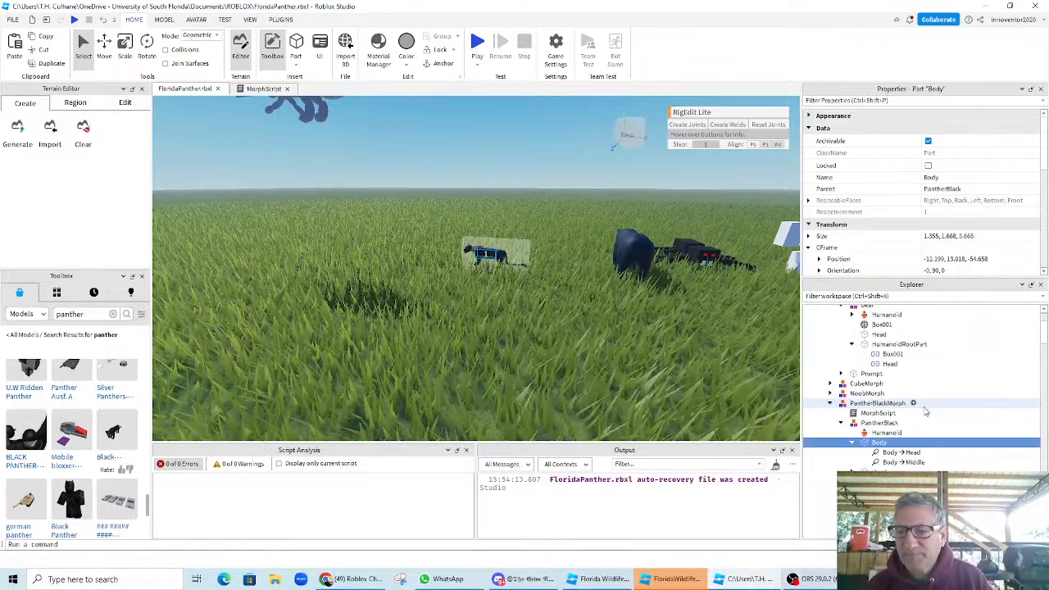
pyautogui.scroll(-1, 925, 411)
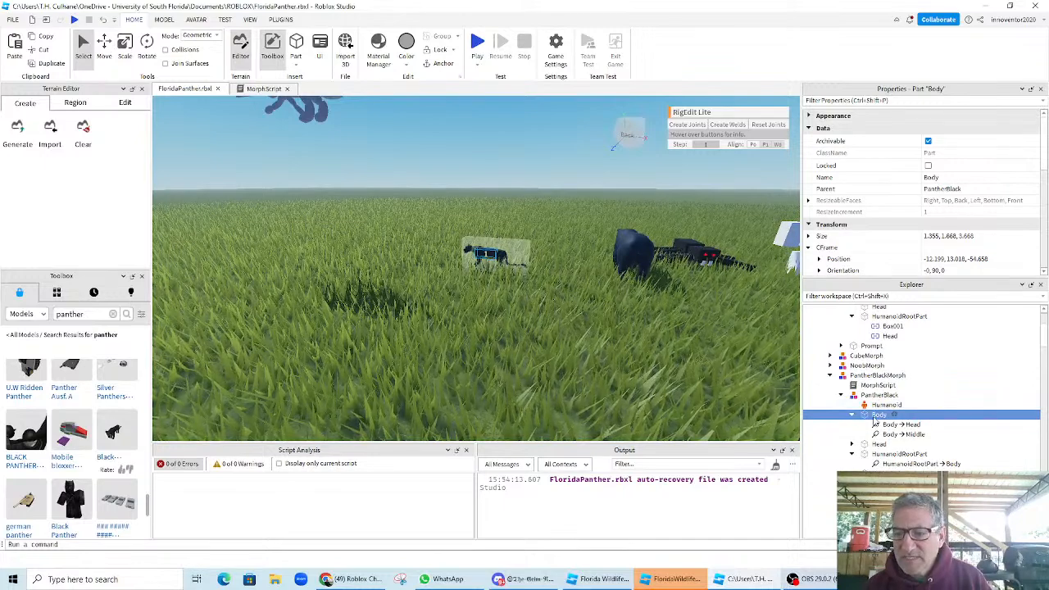
pyautogui.scroll(-3, 932, 208)
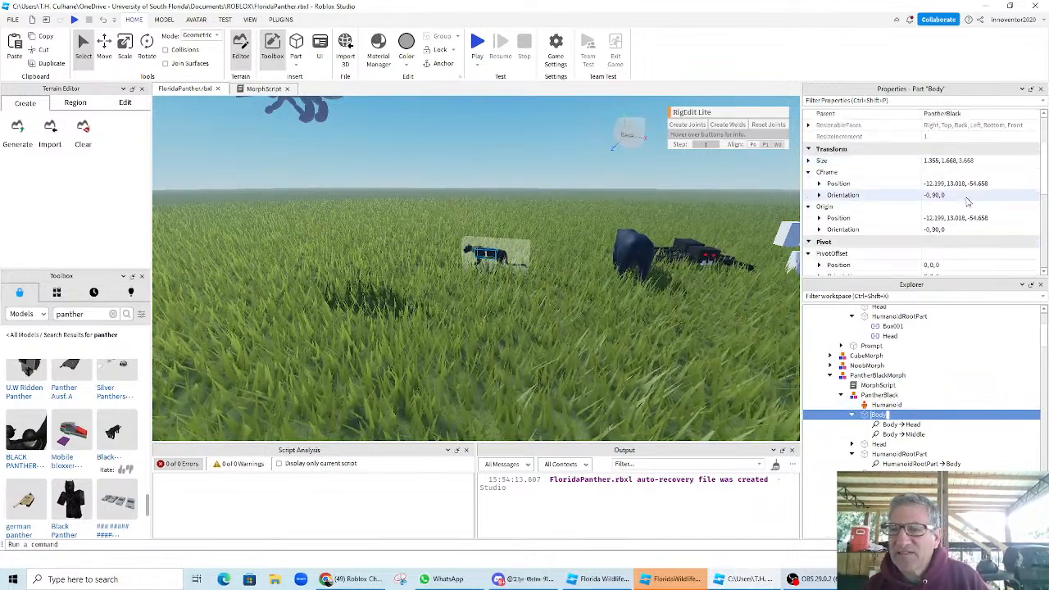
pyautogui.scroll(-2, 968, 203)
pyautogui.scroll(-4, 968, 202)
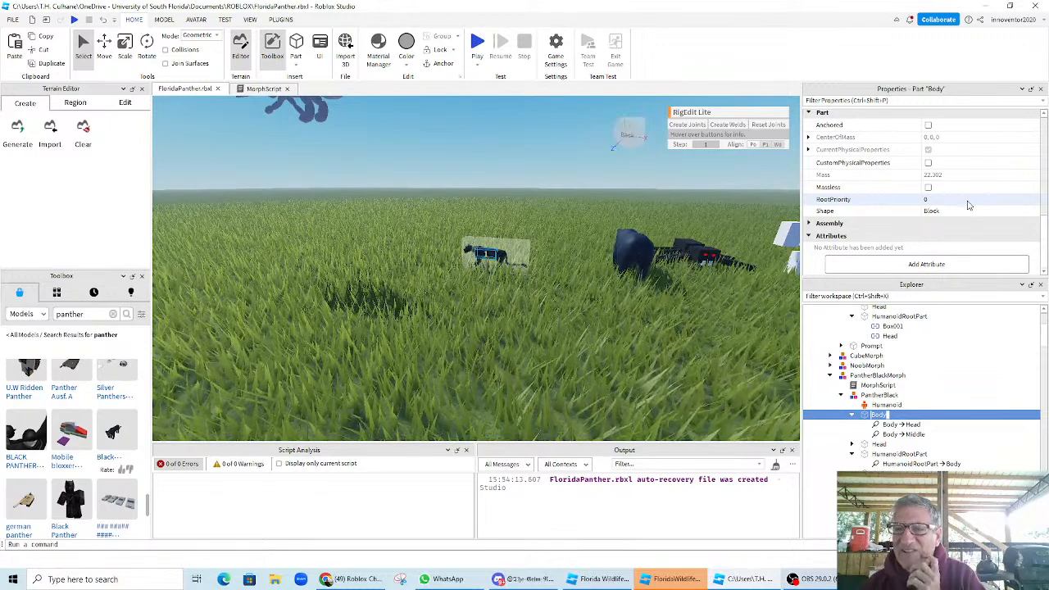
pyautogui.scroll(5, 968, 205)
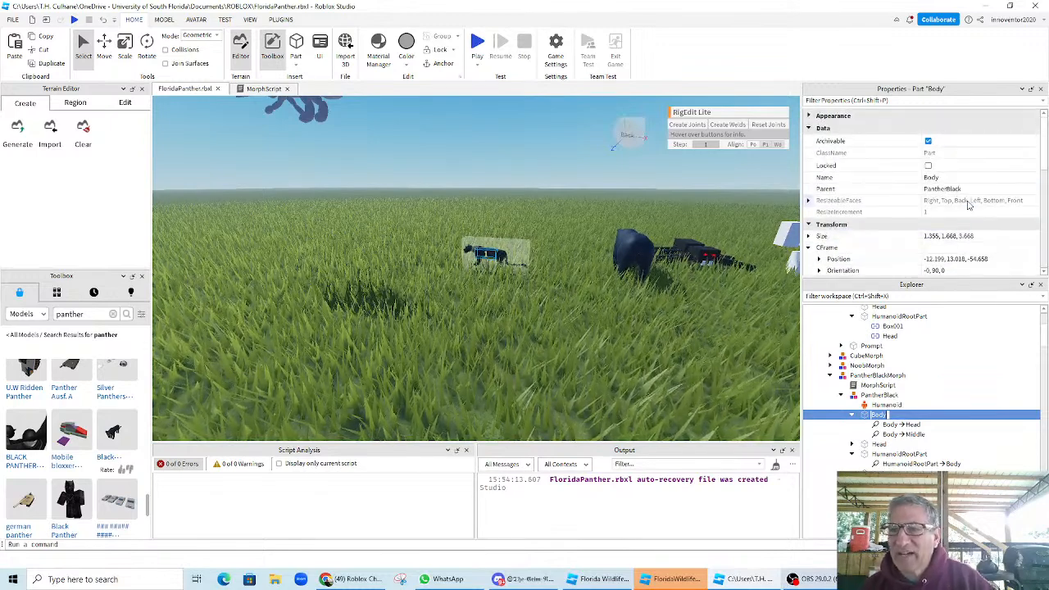
pyautogui.click(938, 249)
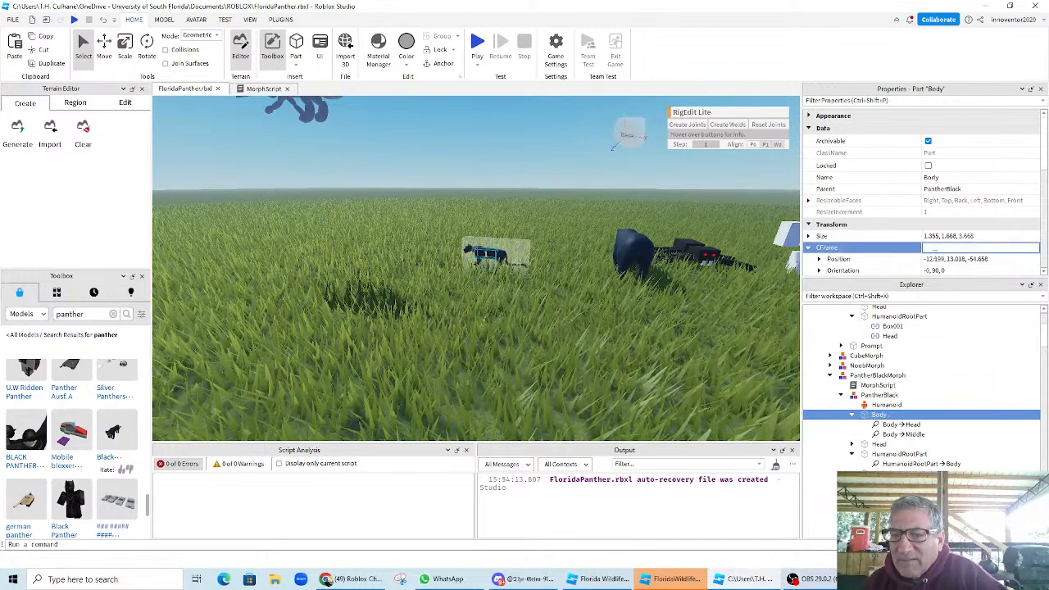
pyautogui.click(909, 260)
pyautogui.scroll(-3, 941, 275)
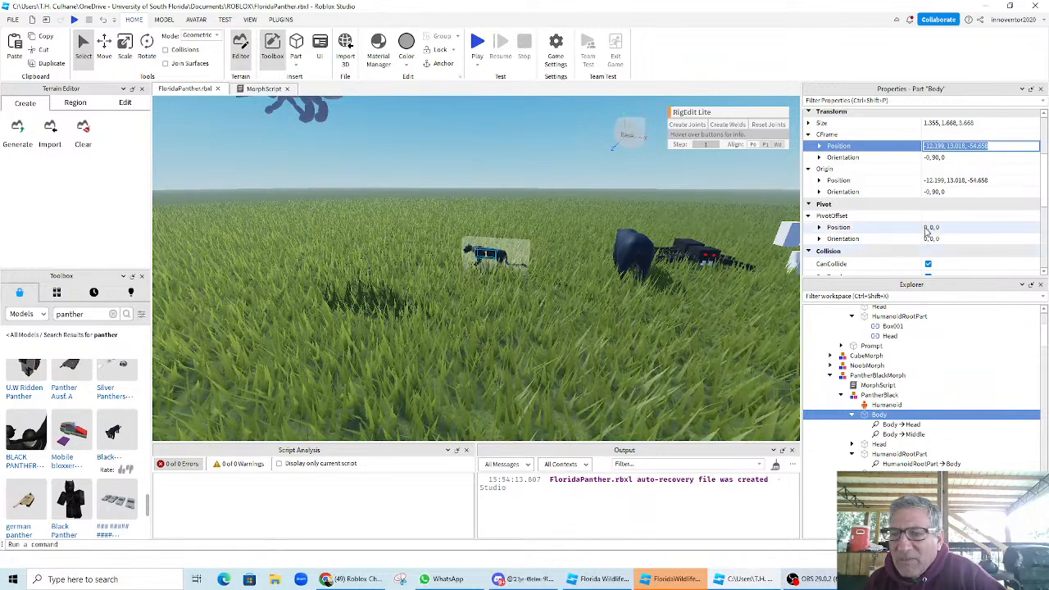
pyautogui.scroll(-4, 915, 255)
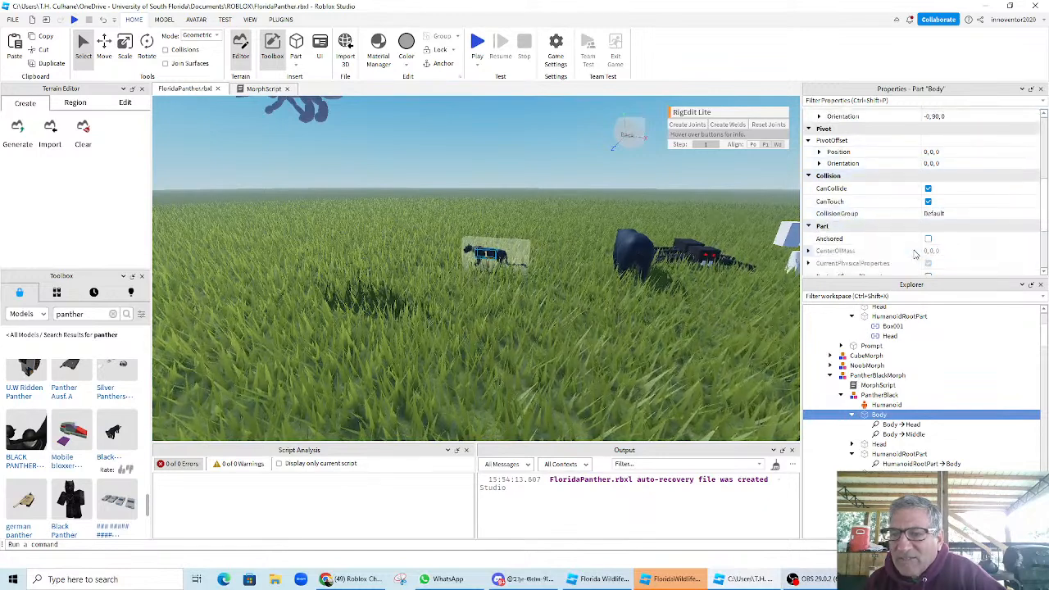
pyautogui.scroll(-2, 915, 255)
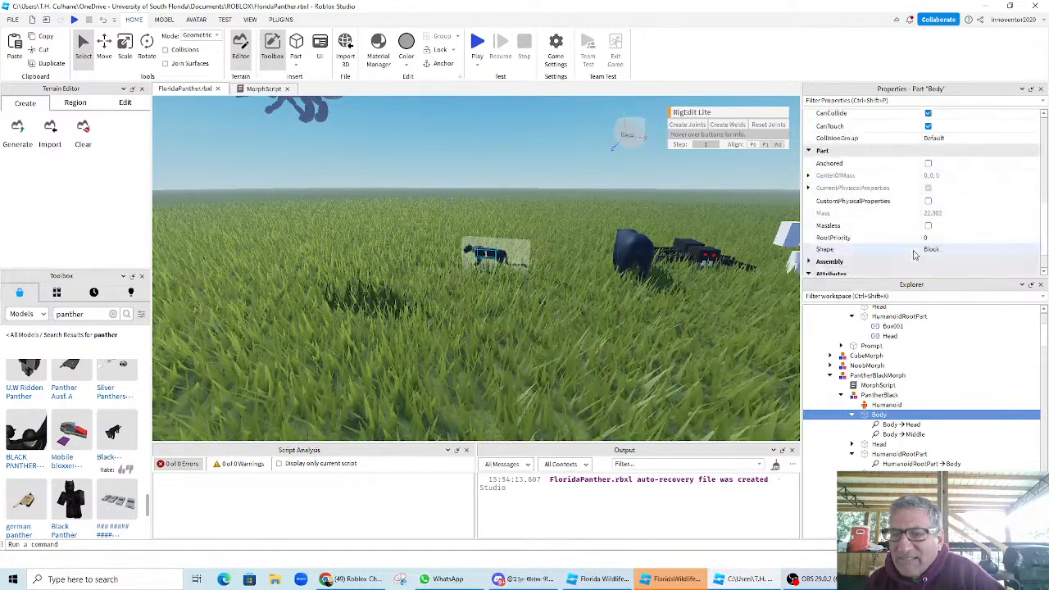
# - Switch to YouTube in the browser and open the linked video "CUSTOM CHARACTERS - How to create, rig and animate"
pyautogui.click(339, 578)
pyautogui.scroll(1, 342, 235)
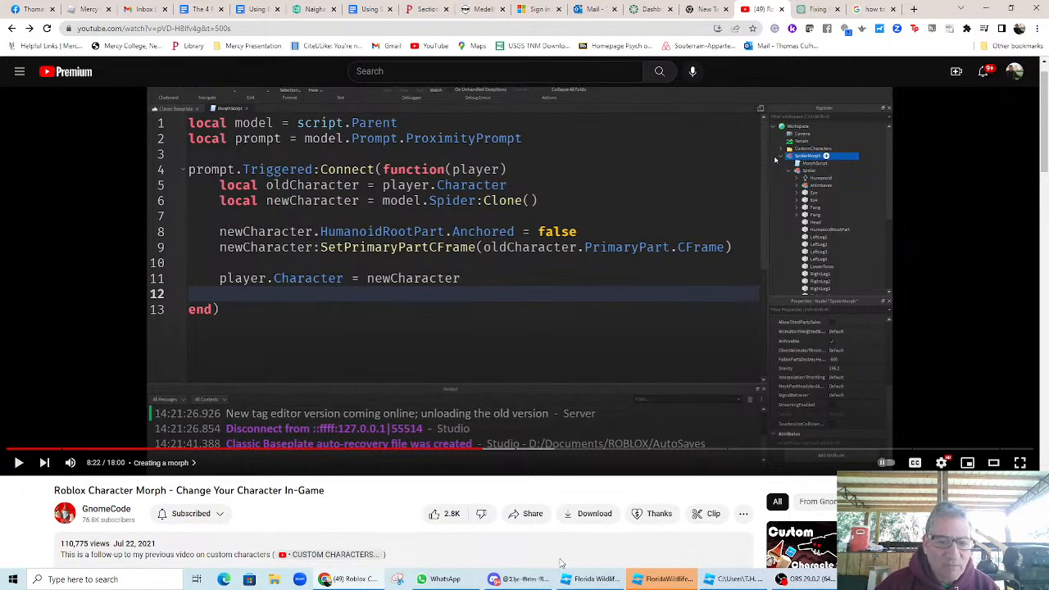
pyautogui.scroll(-2, 907, 380)
pyautogui.click(828, 394)
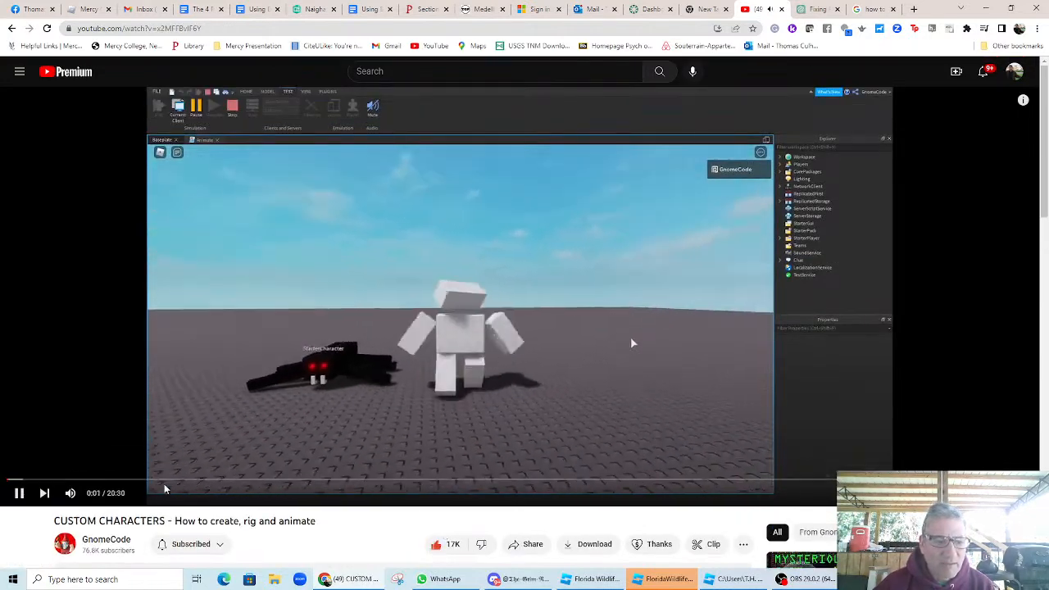
# - Skim the custom characters video for the section on the spider Humanoid's HipHeight and pause it at about 10:47
pyautogui.click(168, 483)
pyautogui.click(239, 483)
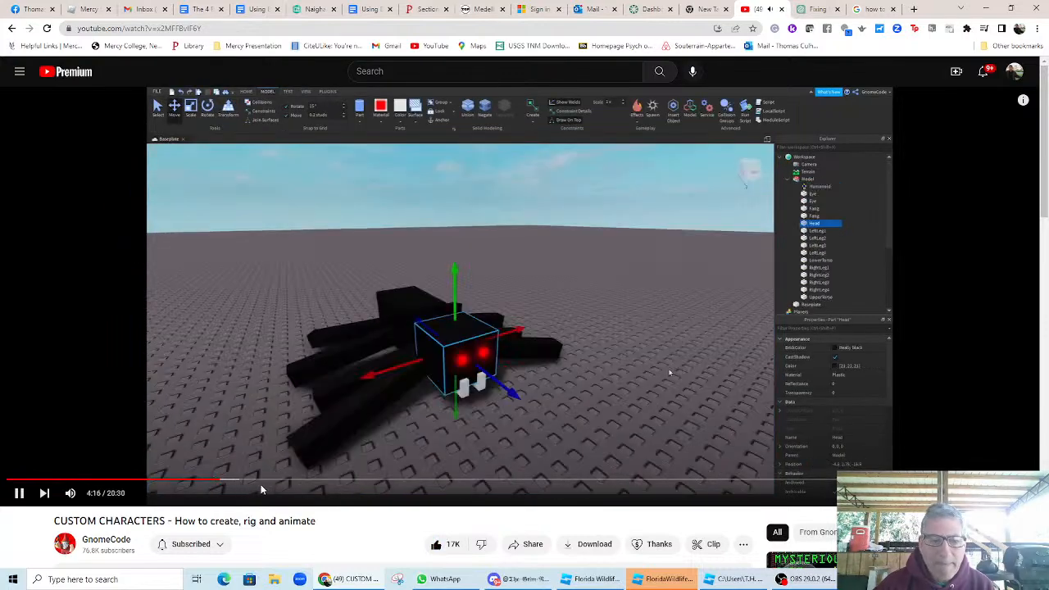
pyautogui.click(269, 484)
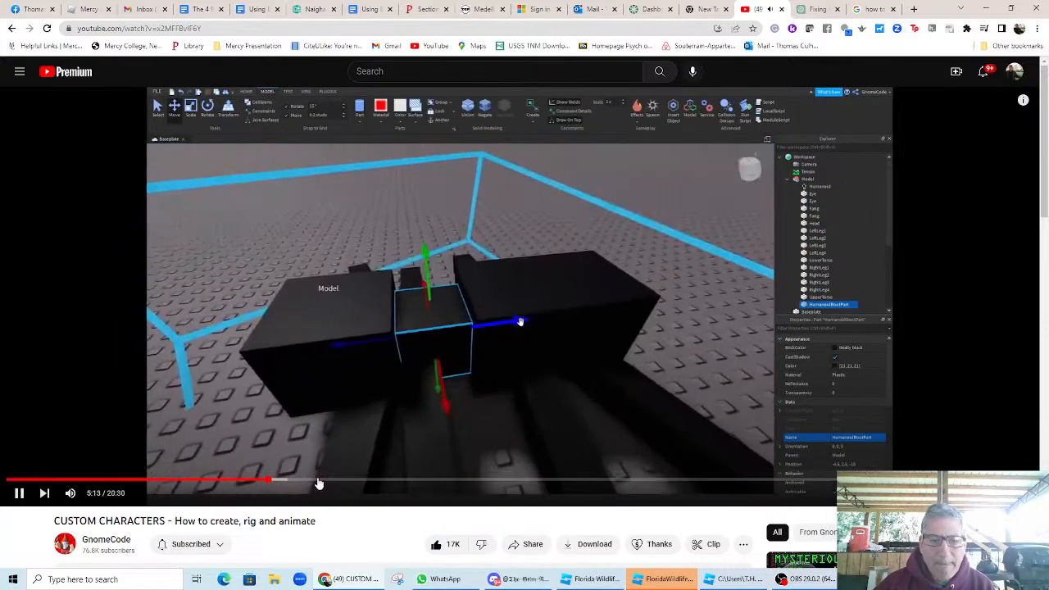
pyautogui.click(319, 485)
pyautogui.click(366, 484)
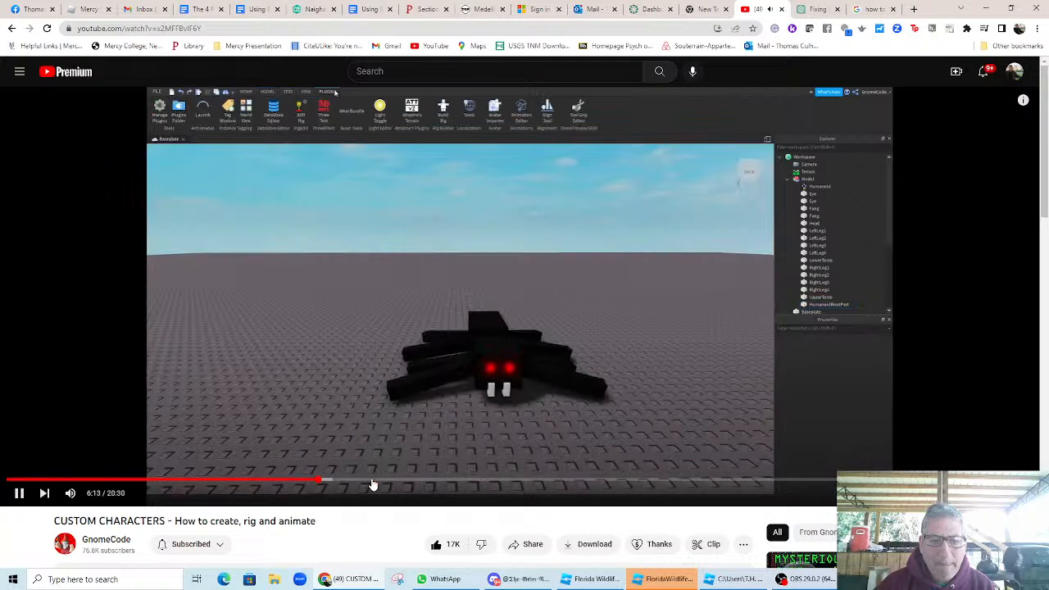
pyautogui.click(438, 482)
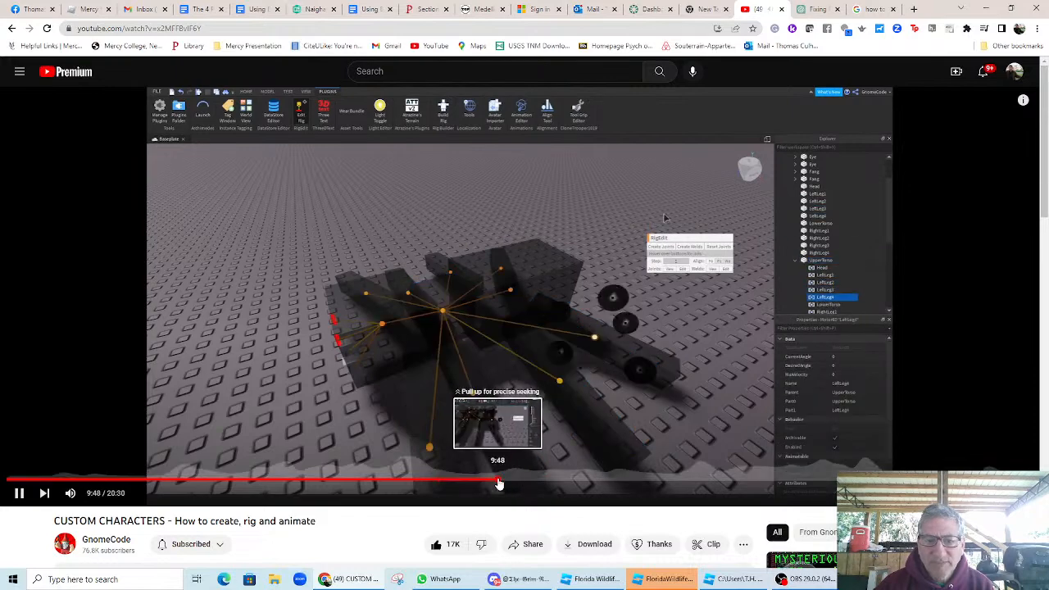
pyautogui.click(498, 483)
pyautogui.click(536, 483)
pyautogui.click(568, 482)
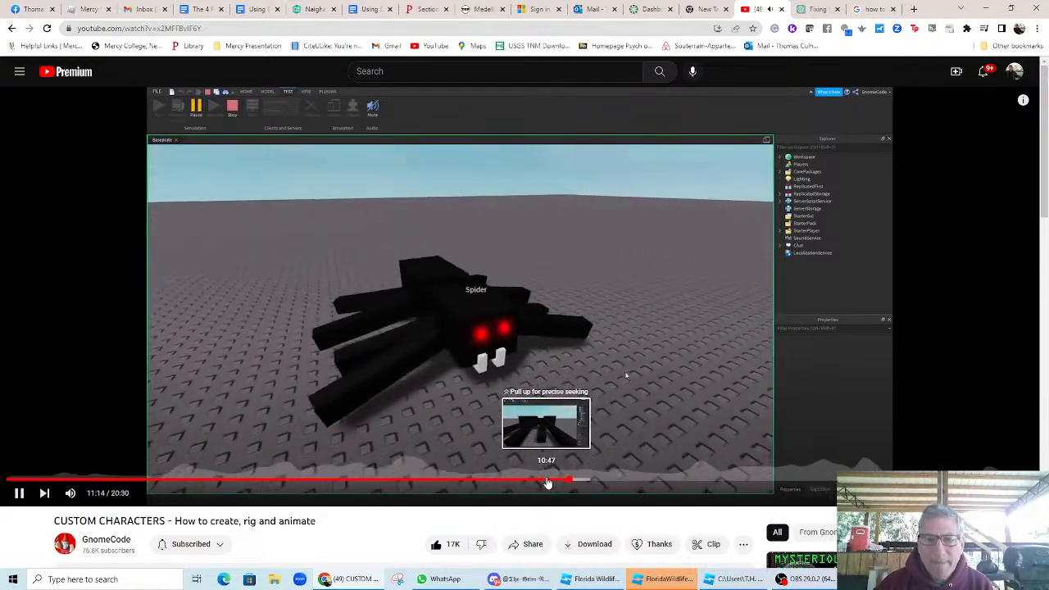
pyautogui.click(548, 482)
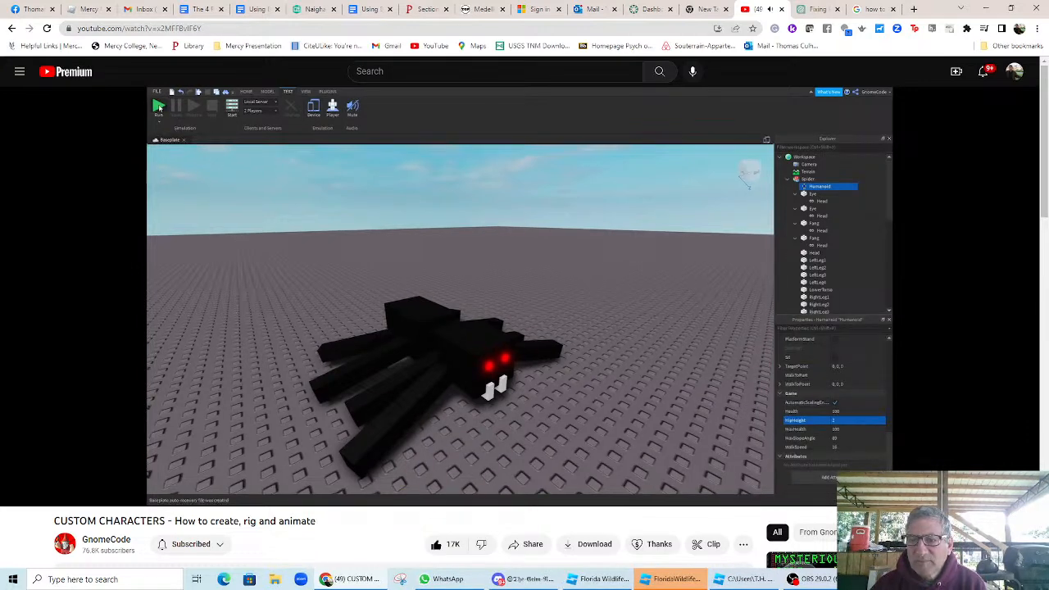
pyautogui.click(544, 483)
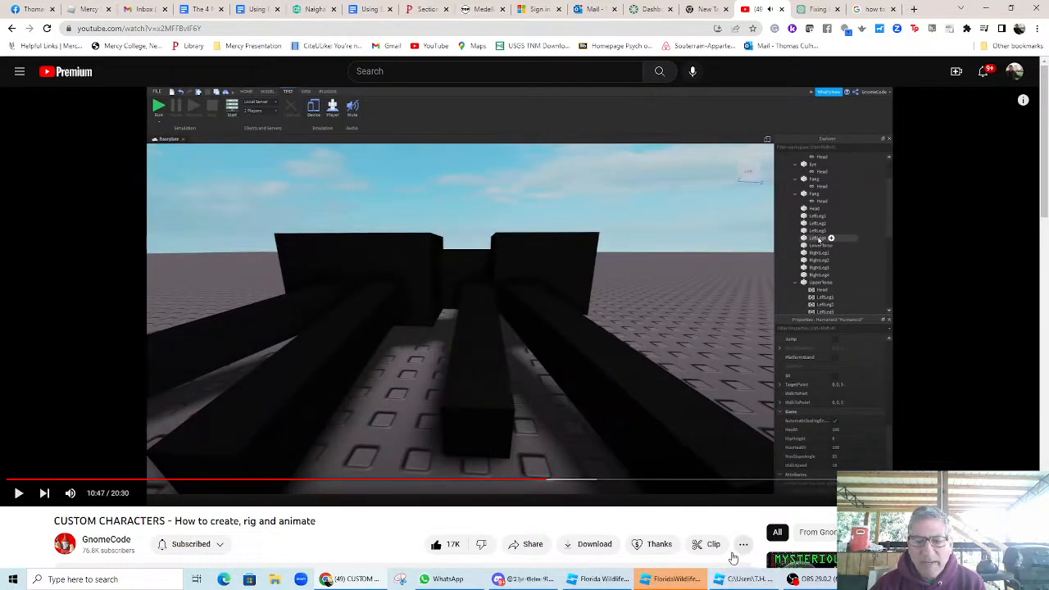
# - Switch back to Roblox Studio and set the HipHeight of PantherBlack's Humanoid to 4
pyautogui.click(727, 580)
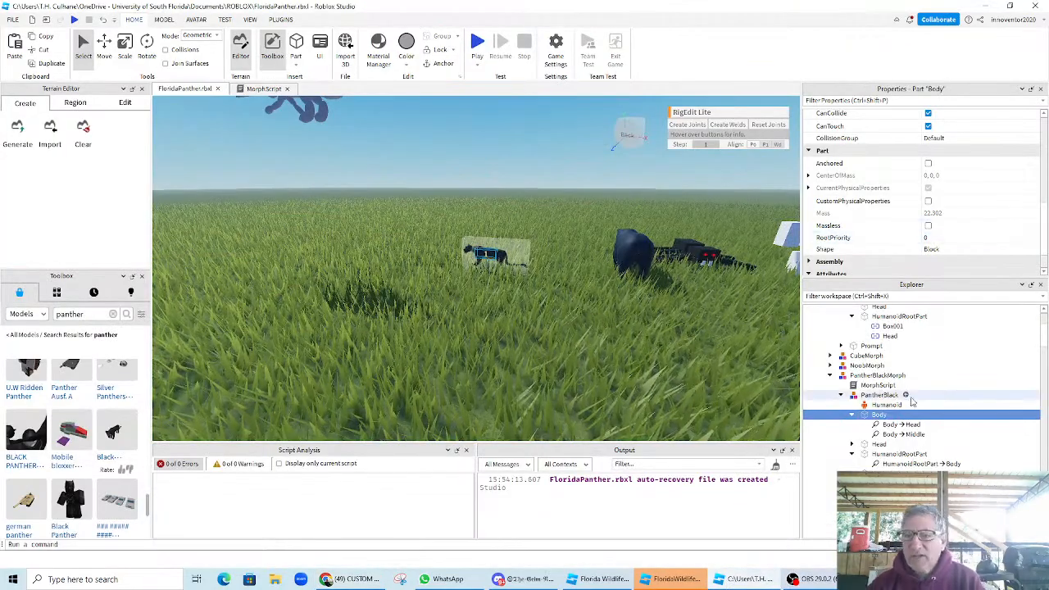
pyautogui.click(888, 405)
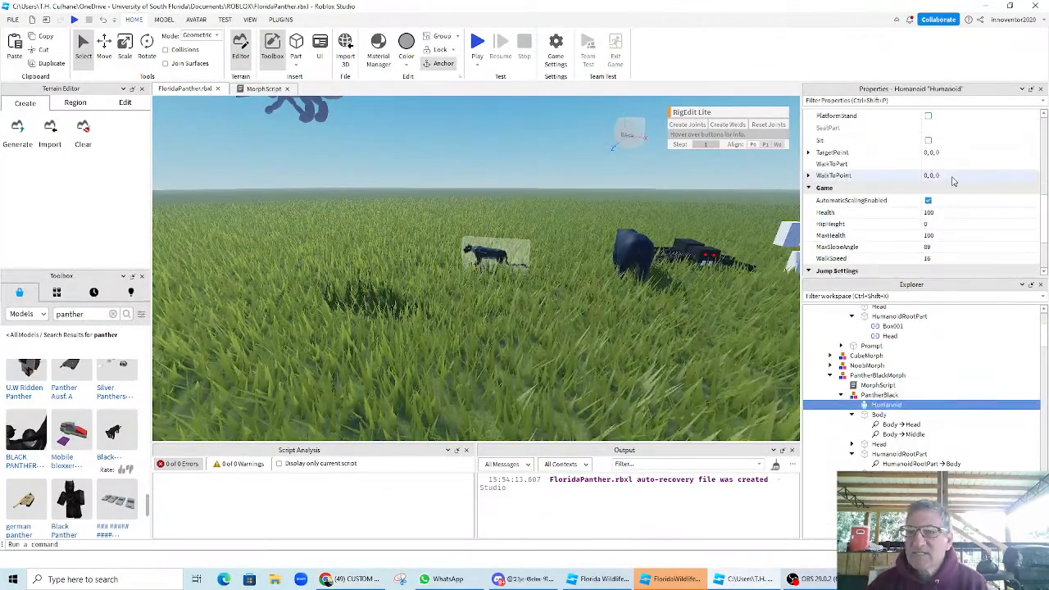
pyautogui.scroll(5, 959, 183)
pyautogui.scroll(3, 956, 187)
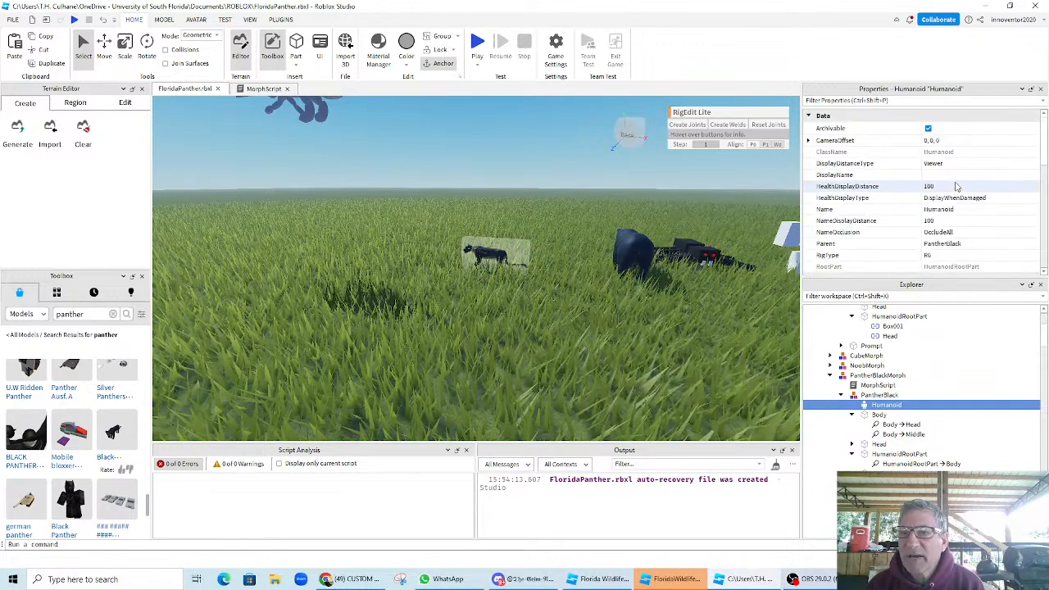
pyautogui.scroll(-8, 956, 187)
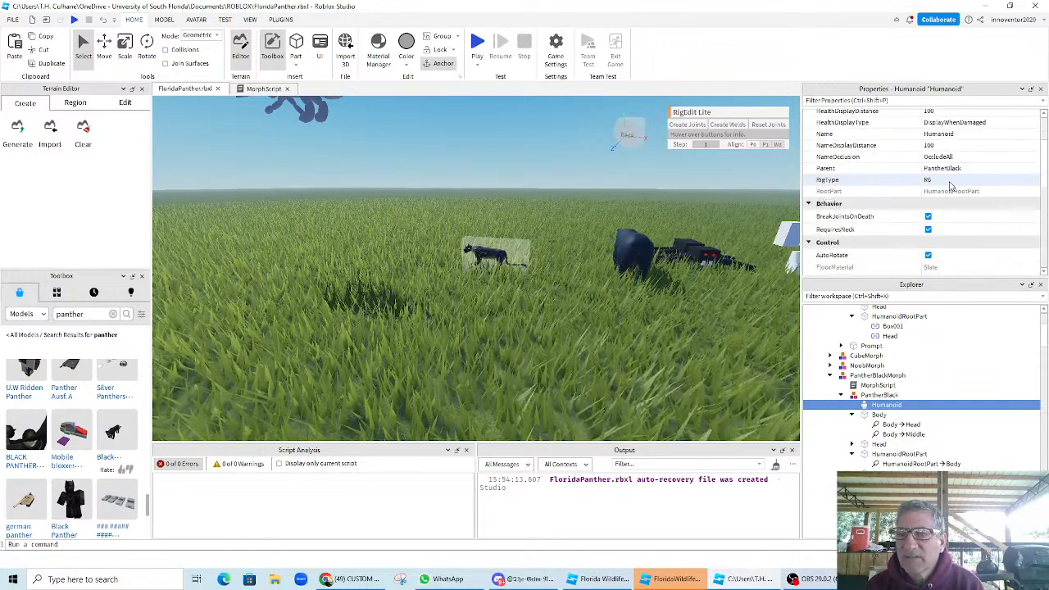
pyautogui.click(935, 262)
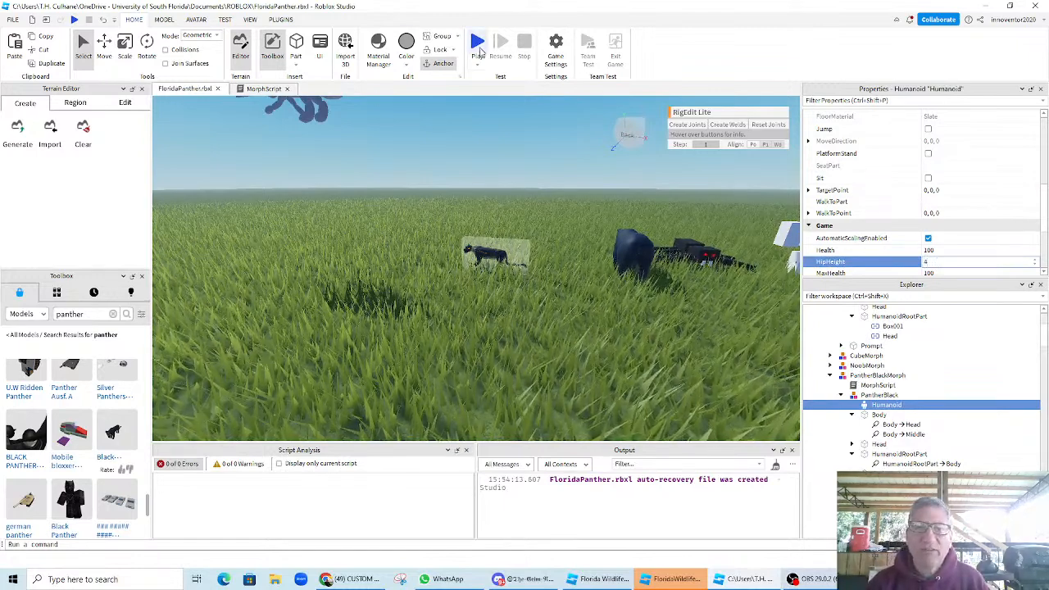
# - Playtest the new hip height by running to the panther, triggering its morph and moving it, and end the test
pyautogui.click(477, 42)
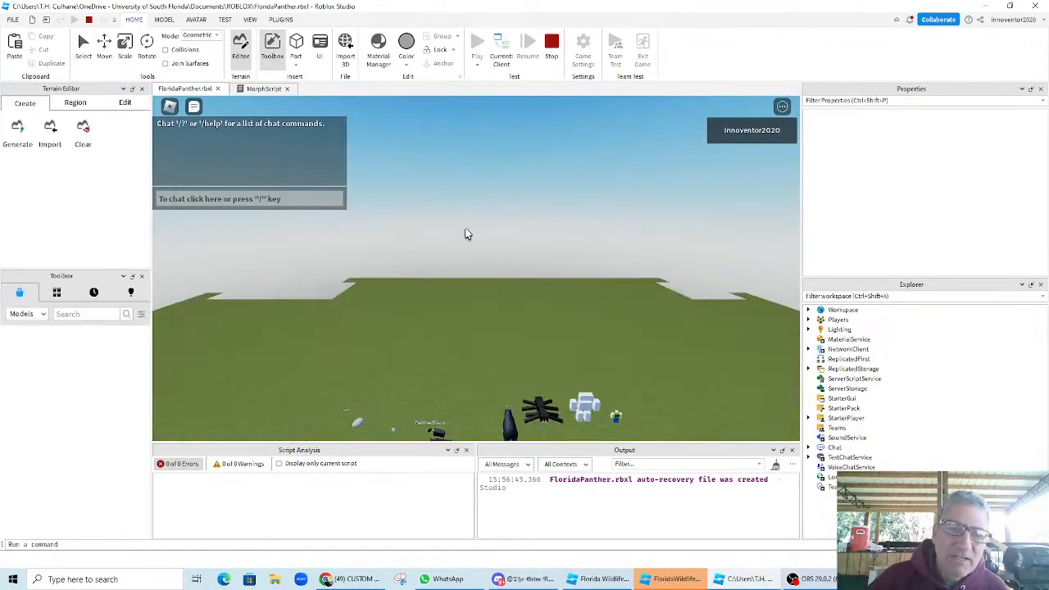
pyautogui.press('w')
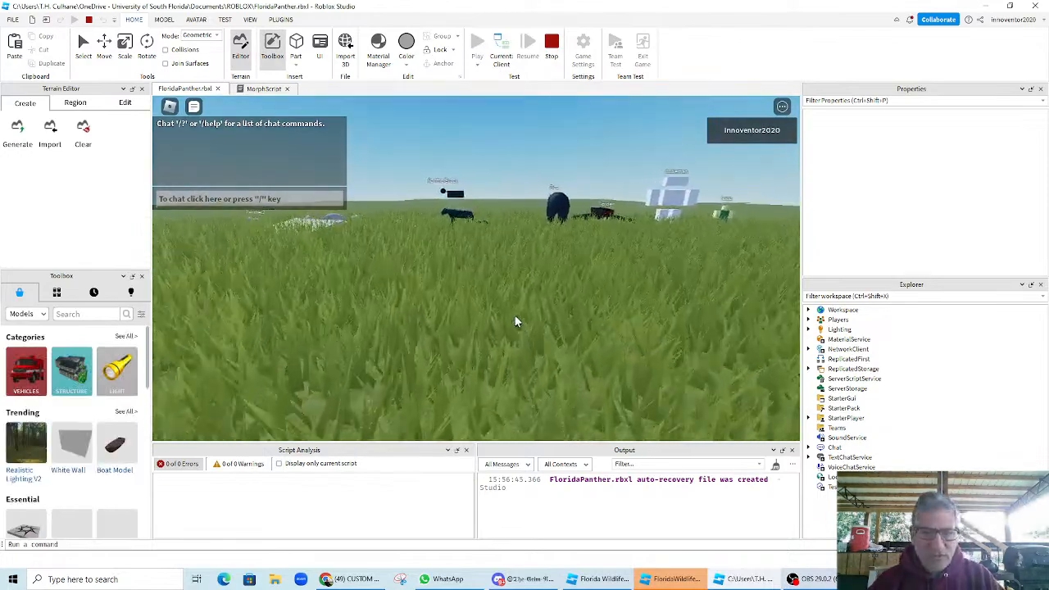
pyautogui.press('w')
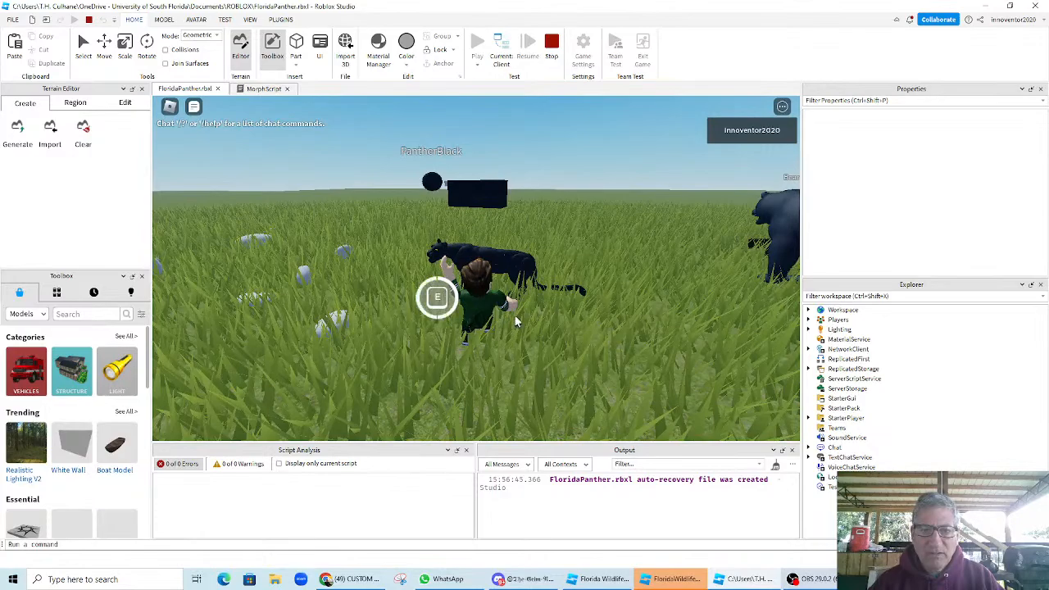
pyautogui.press('e')
pyautogui.press('w')
pyautogui.press('w')
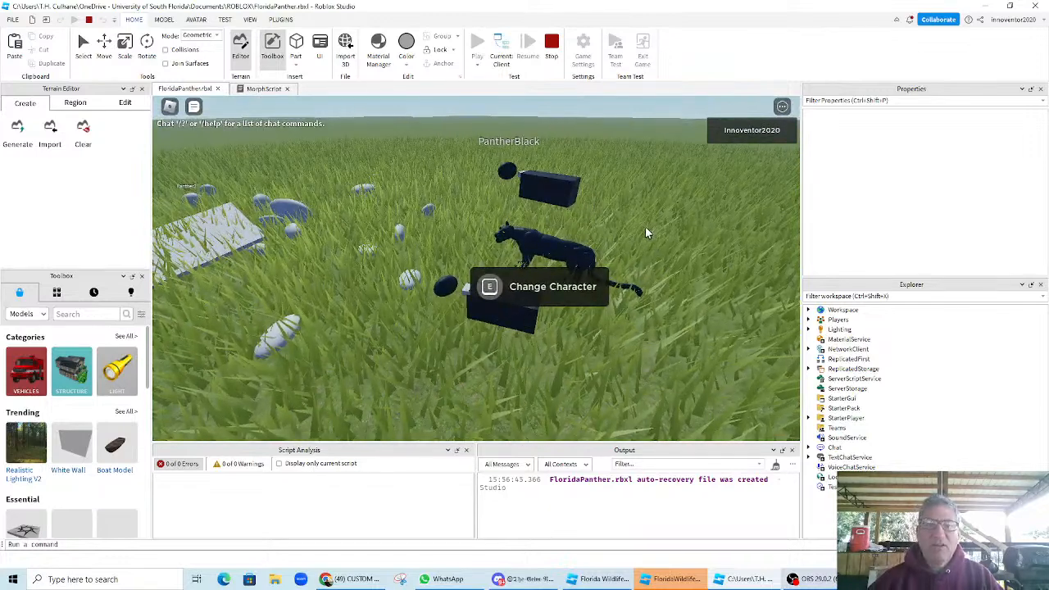
pyautogui.click(552, 54)
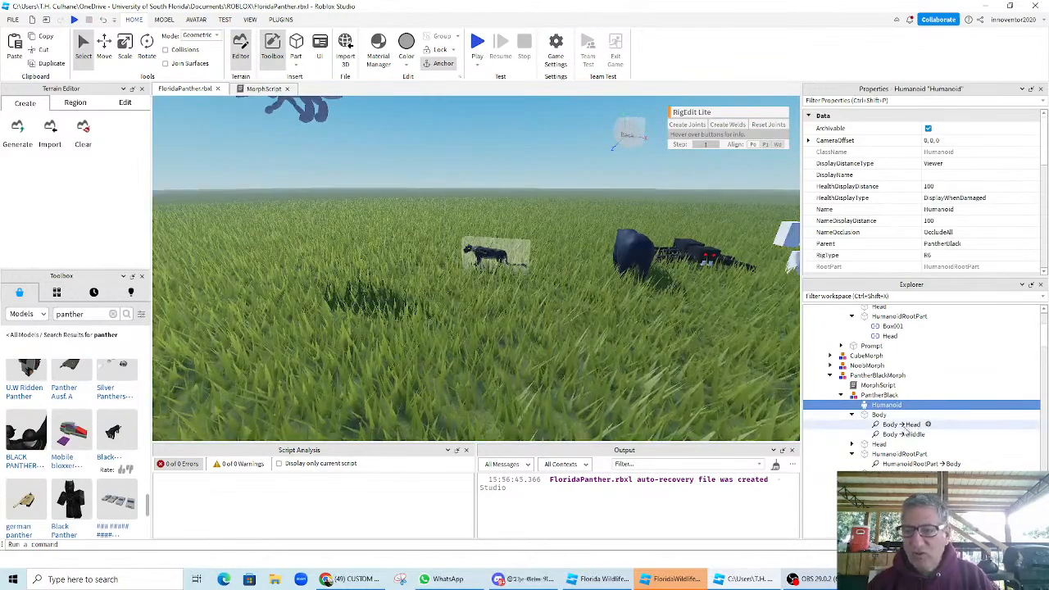
# - Weld PantherBlack's Body to all of the model's unnamed Part objects using RigEdit Lite's Create Welds
pyautogui.scroll(-3, 913, 410)
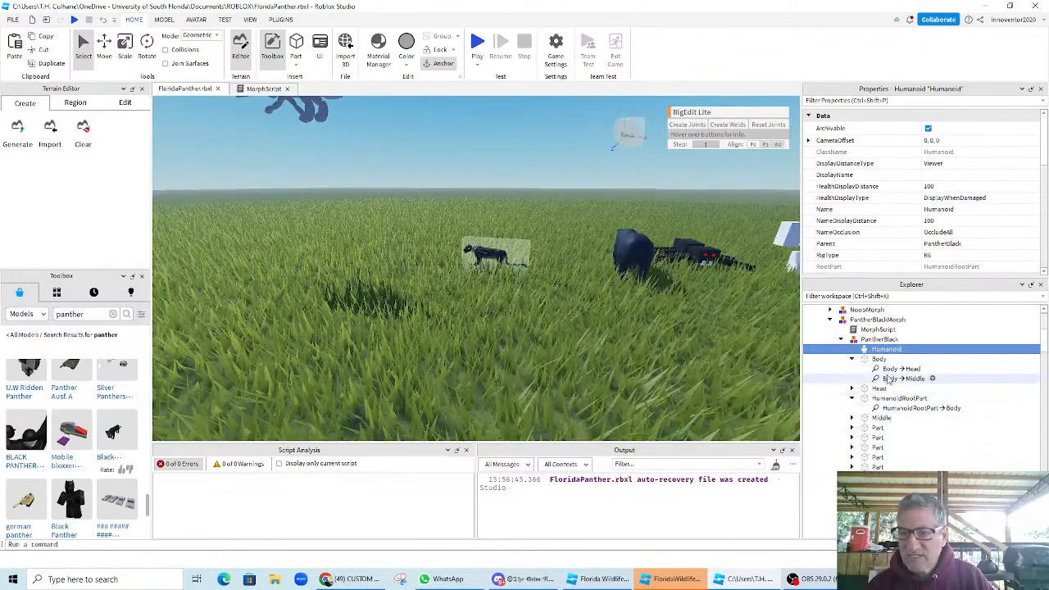
pyautogui.click(922, 359)
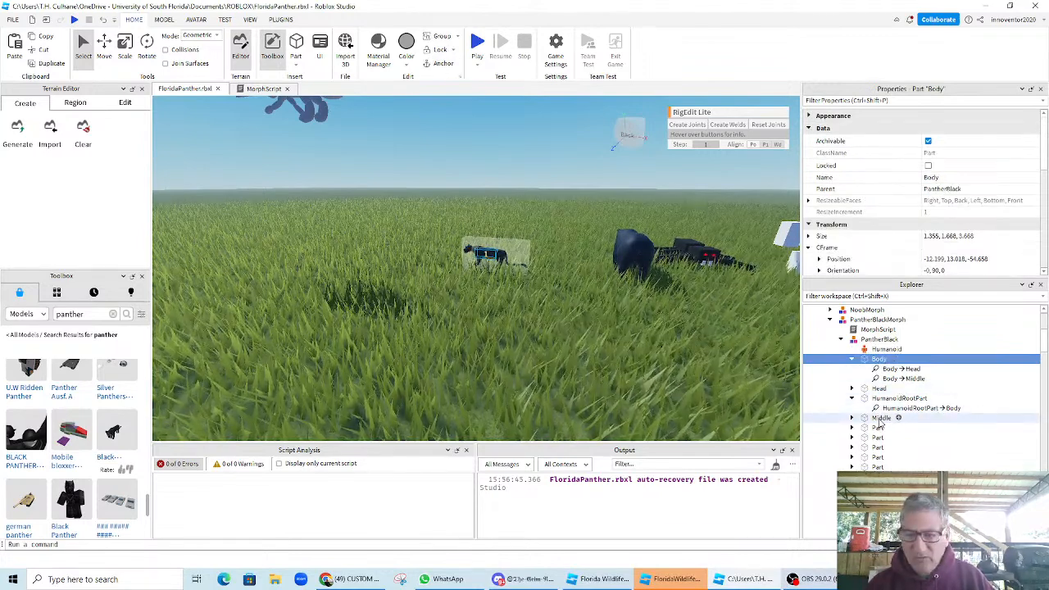
pyautogui.click(880, 419)
pyautogui.scroll(-5, 882, 423)
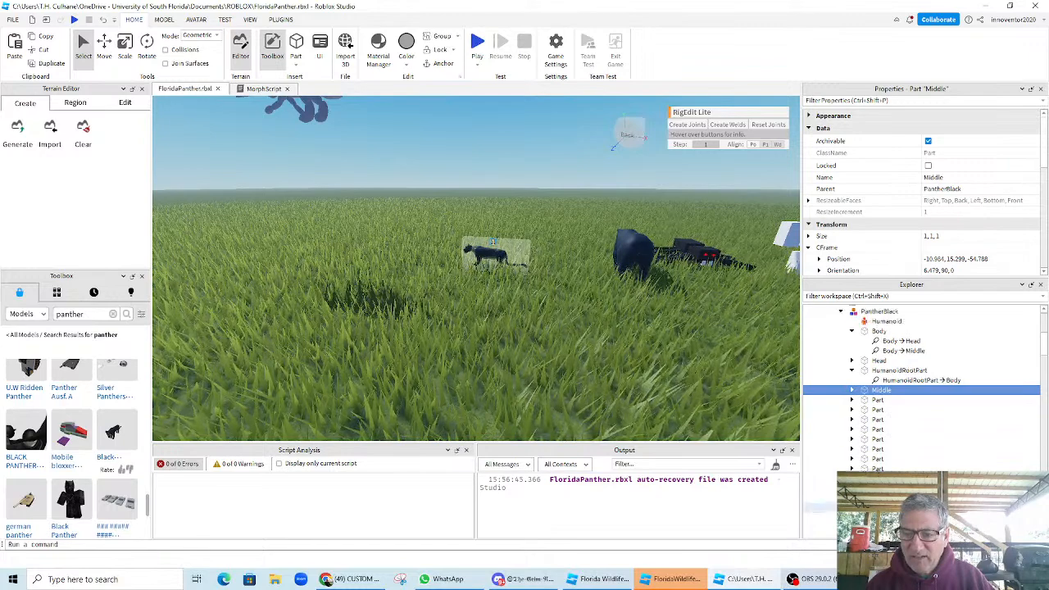
pyautogui.scroll(7, 881, 422)
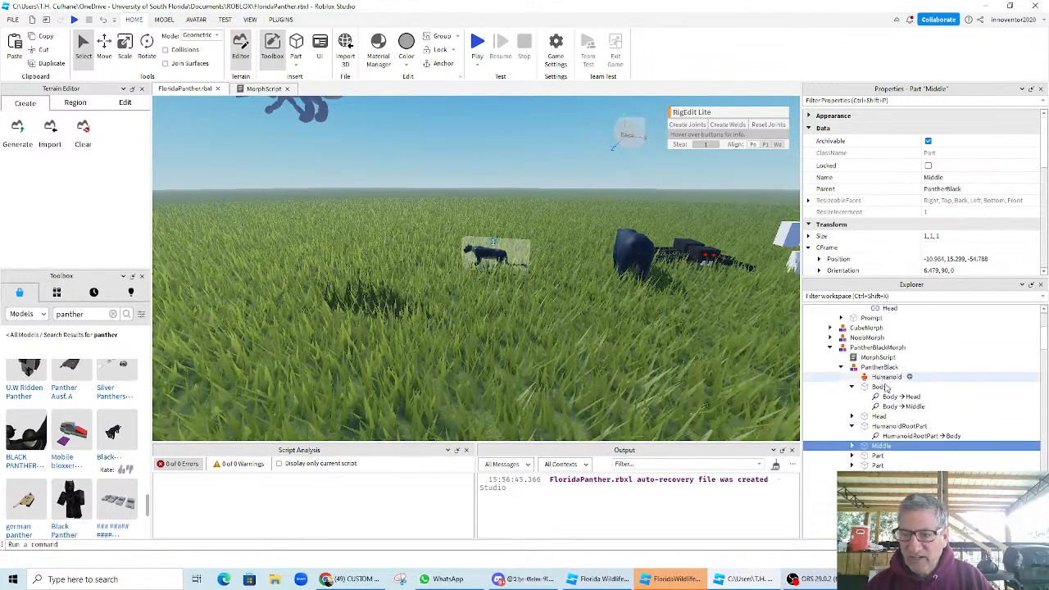
pyautogui.click(884, 390)
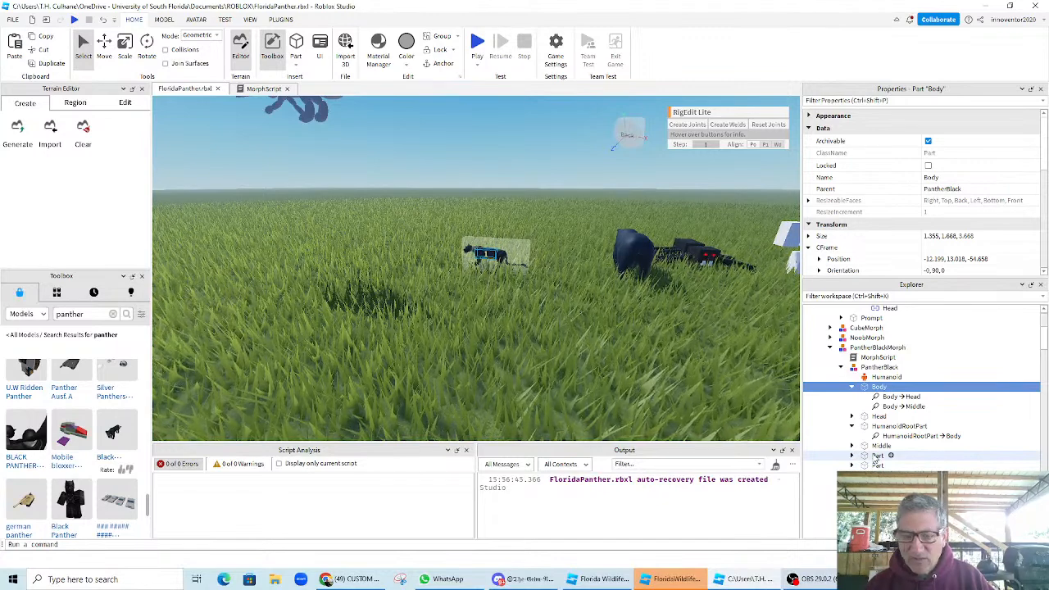
pyautogui.keyDown('ctrl'); pyautogui.click(875, 456); pyautogui.keyUp('ctrl')
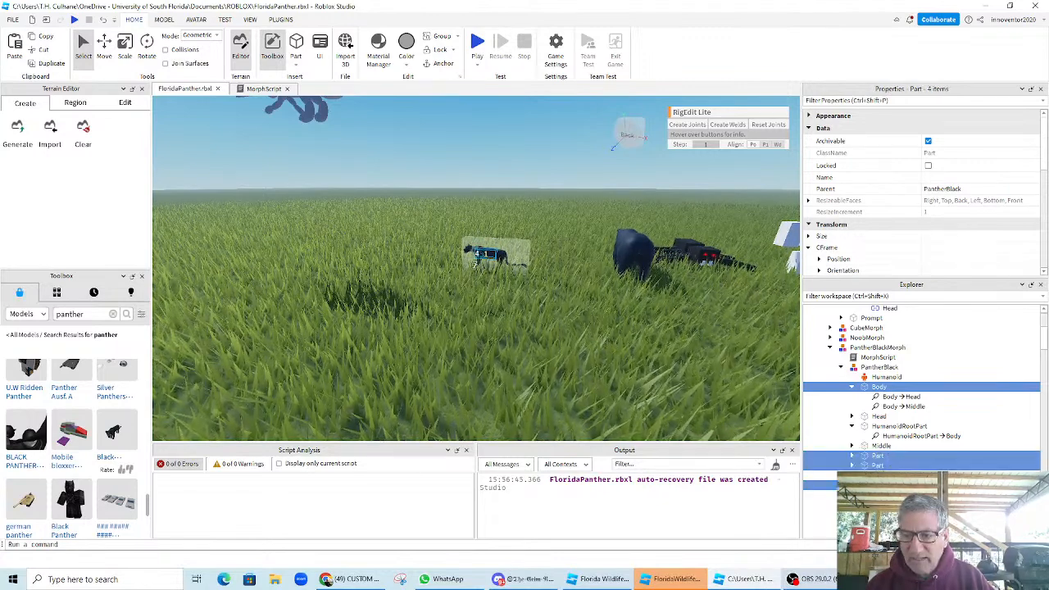
pyautogui.scroll(-8, 879, 469)
pyautogui.scroll(8, 880, 469)
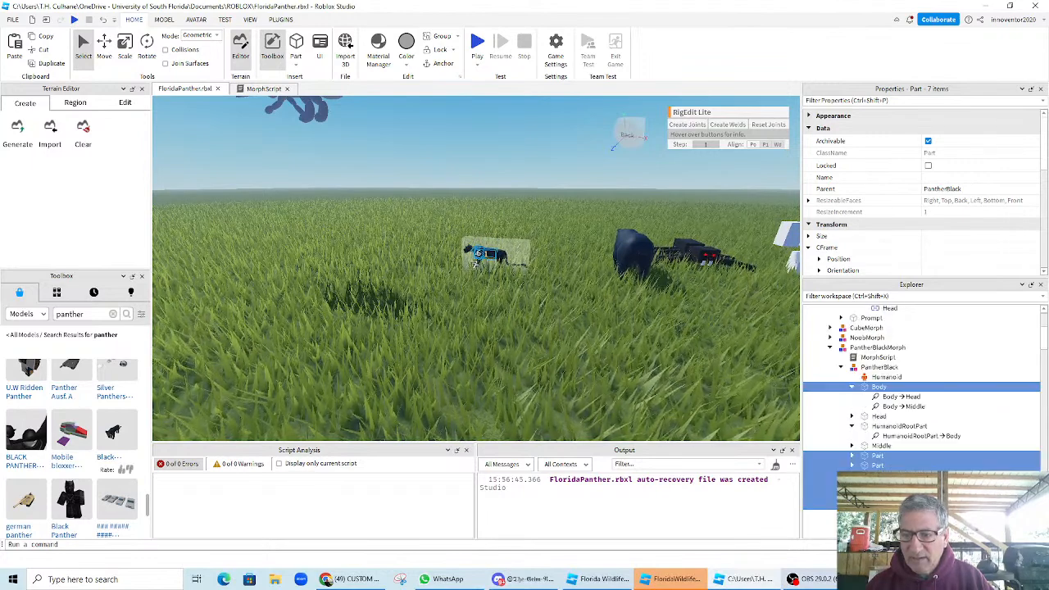
pyautogui.scroll(-6, 902, 385)
pyautogui.scroll(-6, 902, 385)
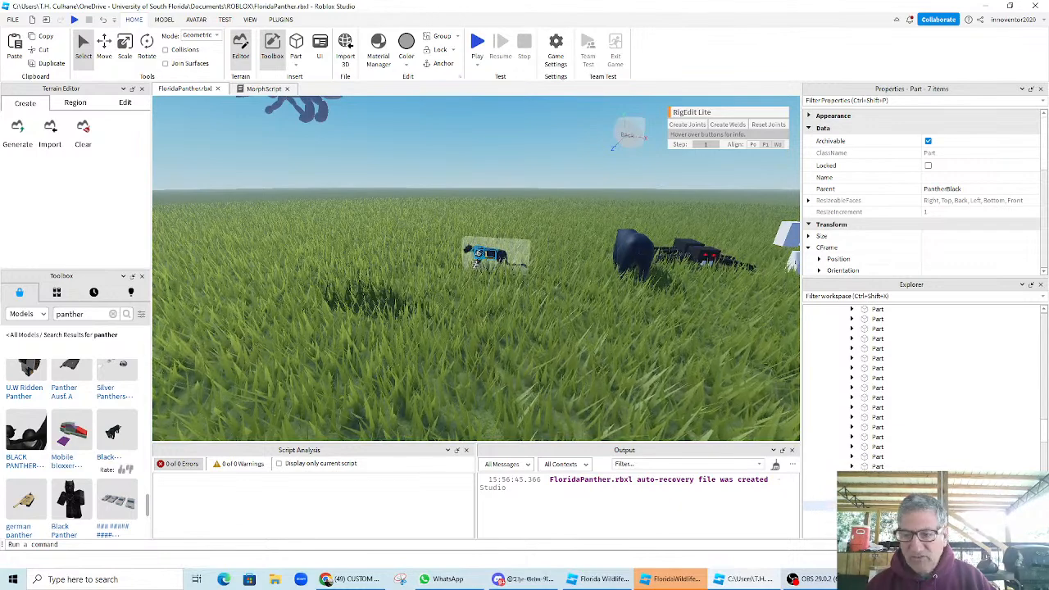
pyautogui.scroll(10, 881, 485)
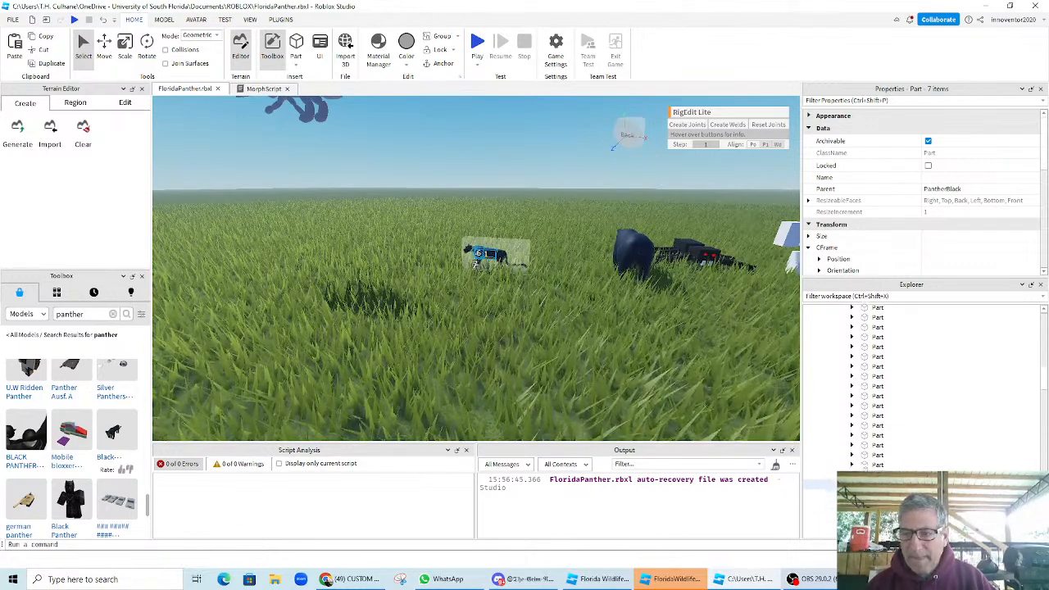
pyautogui.scroll(3, 898, 459)
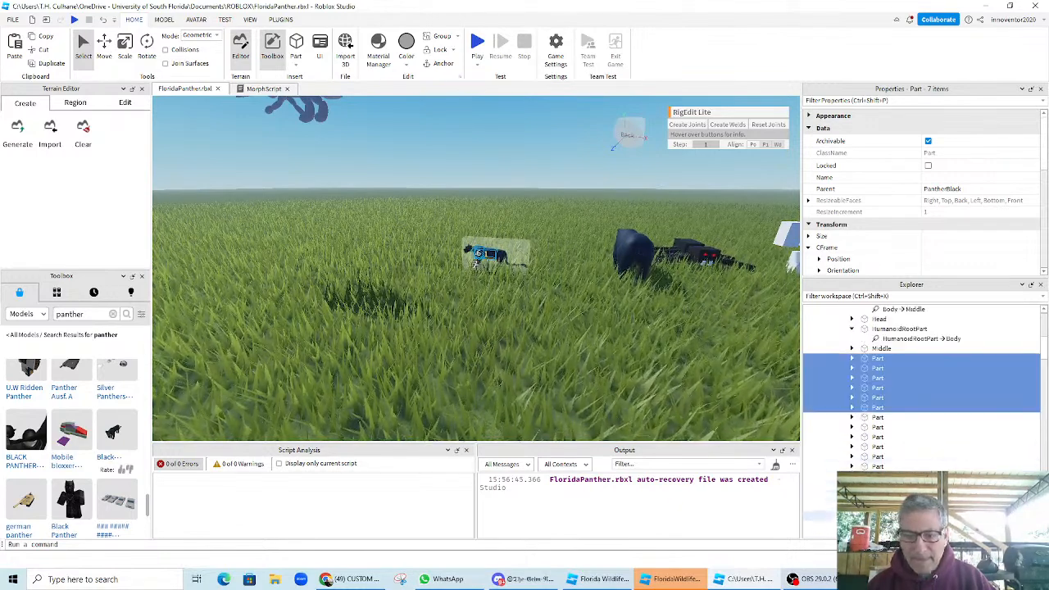
pyautogui.keyDown('shift'); pyautogui.click(878, 525); pyautogui.keyUp('shift')
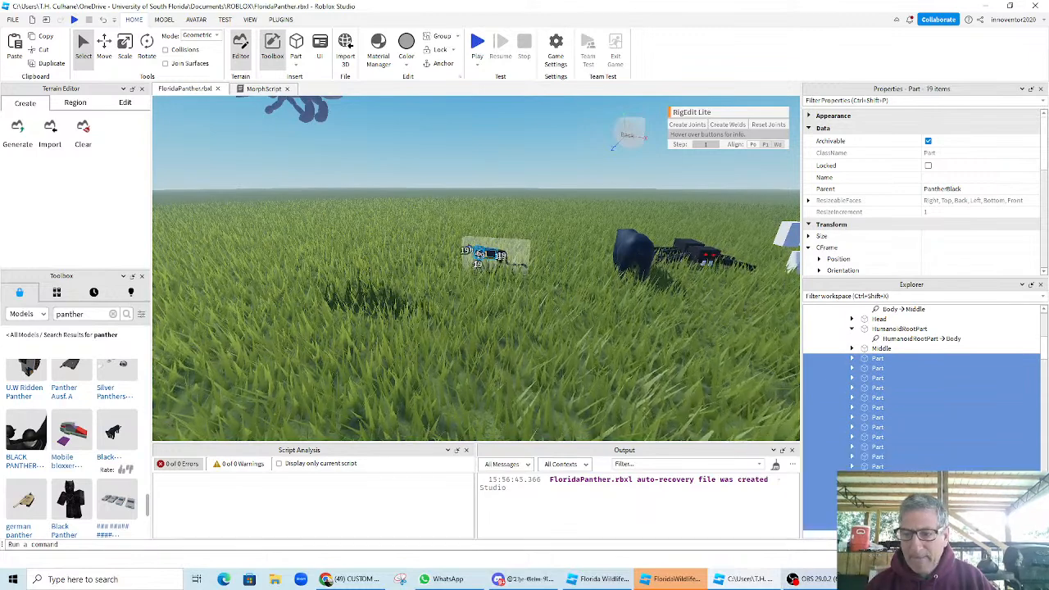
pyautogui.scroll(1, 910, 410)
pyautogui.scroll(-3, 910, 410)
pyautogui.scroll(3, 910, 410)
pyautogui.scroll(-5, 910, 386)
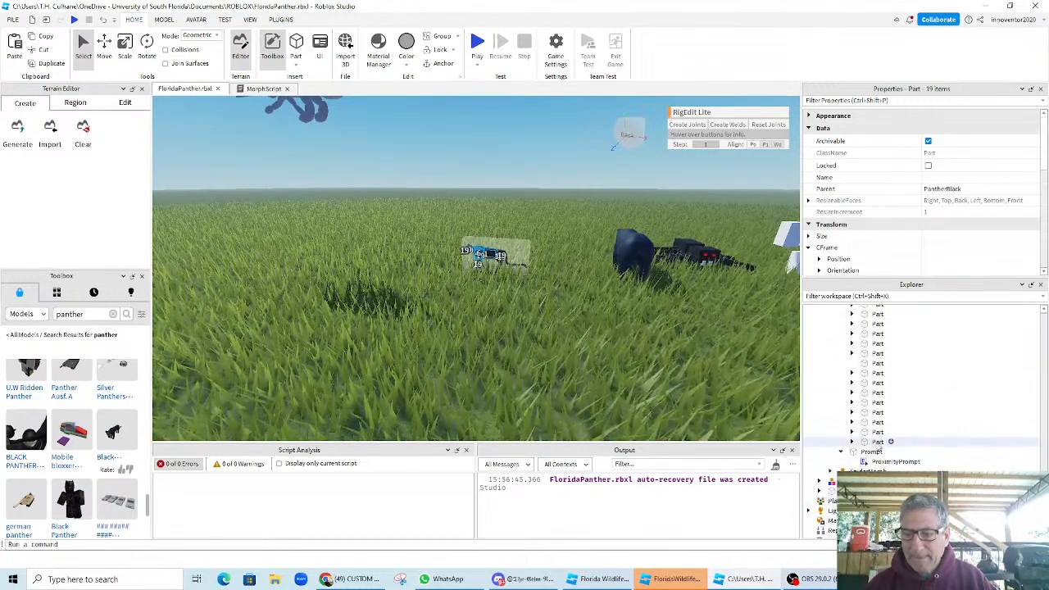
pyautogui.keyDown('shift'); pyautogui.click(877, 442); pyautogui.keyUp('shift')
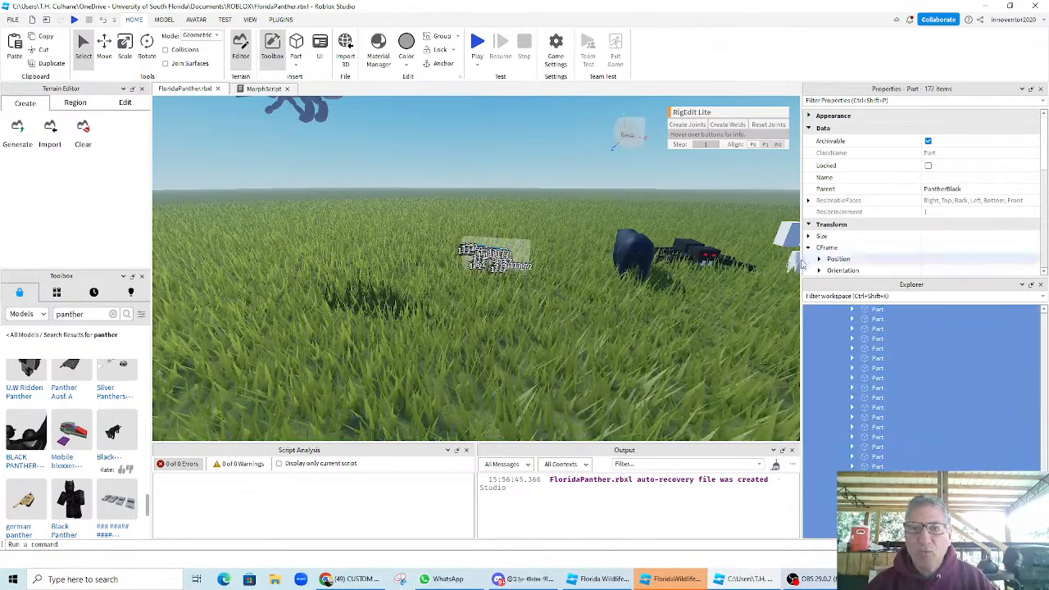
pyautogui.click(735, 125)
# - Set the HipHeight of PantherBlack's Humanoid to 2 and turn off its AutoJumpEnabled option
pyautogui.scroll(2, 1017, 440)
pyautogui.scroll(5, 1008, 440)
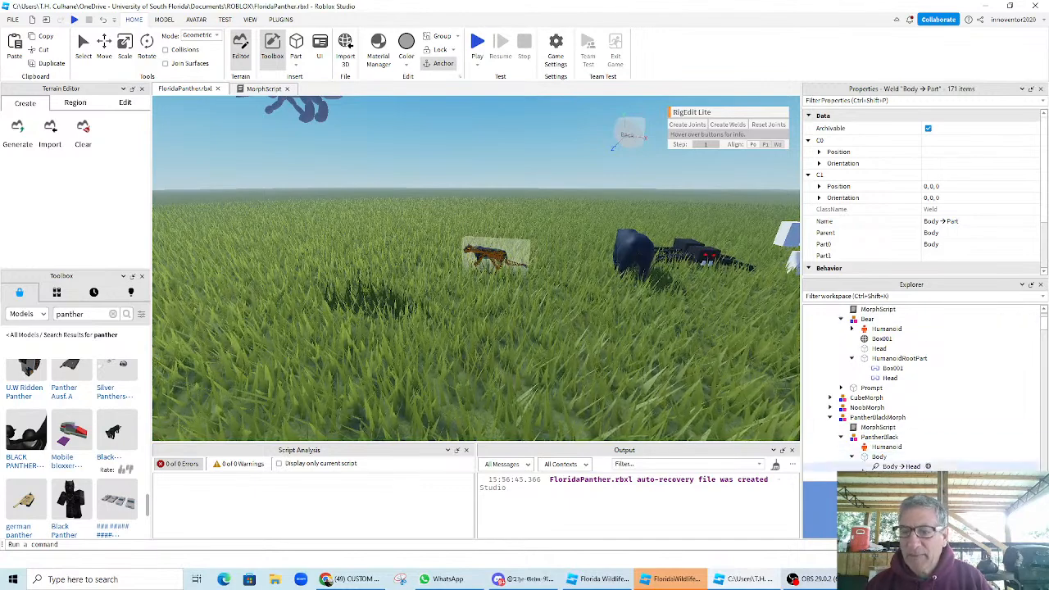
pyautogui.click(887, 446)
pyautogui.scroll(-5, 968, 206)
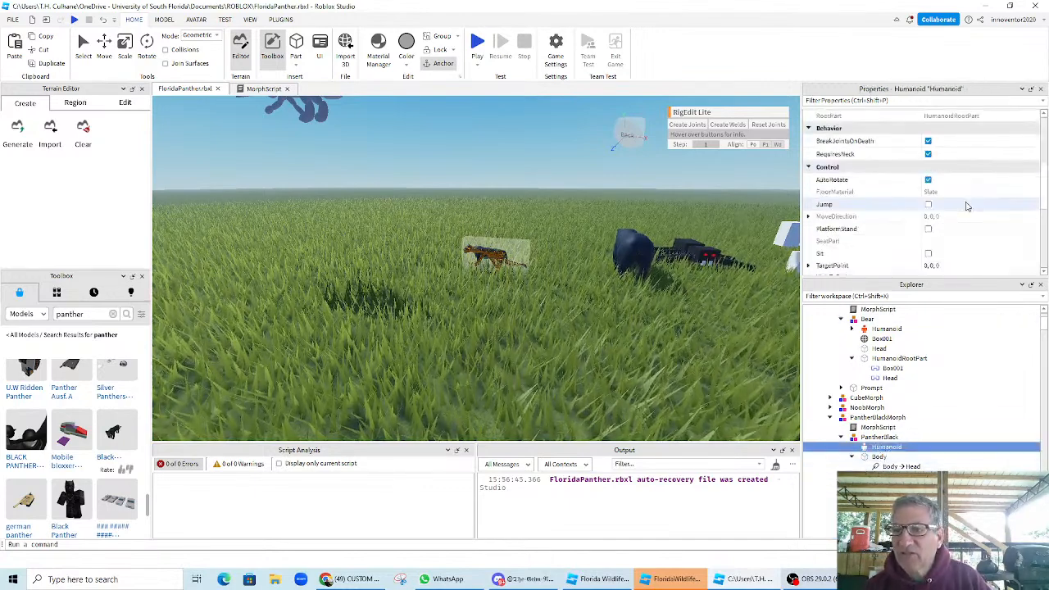
pyautogui.scroll(-5, 968, 206)
pyautogui.scroll(-1, 967, 206)
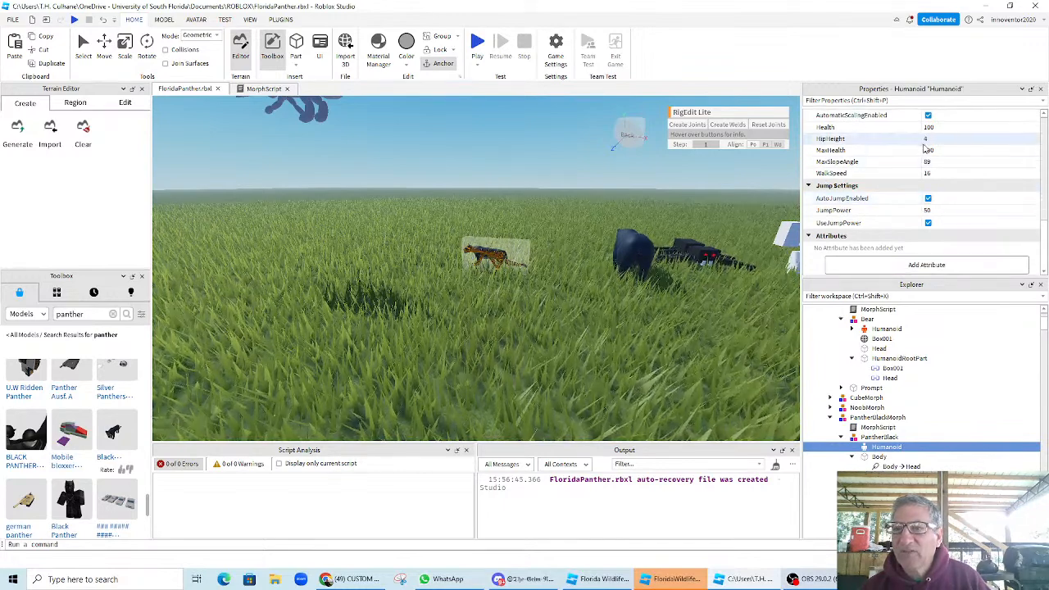
pyautogui.click(927, 139)
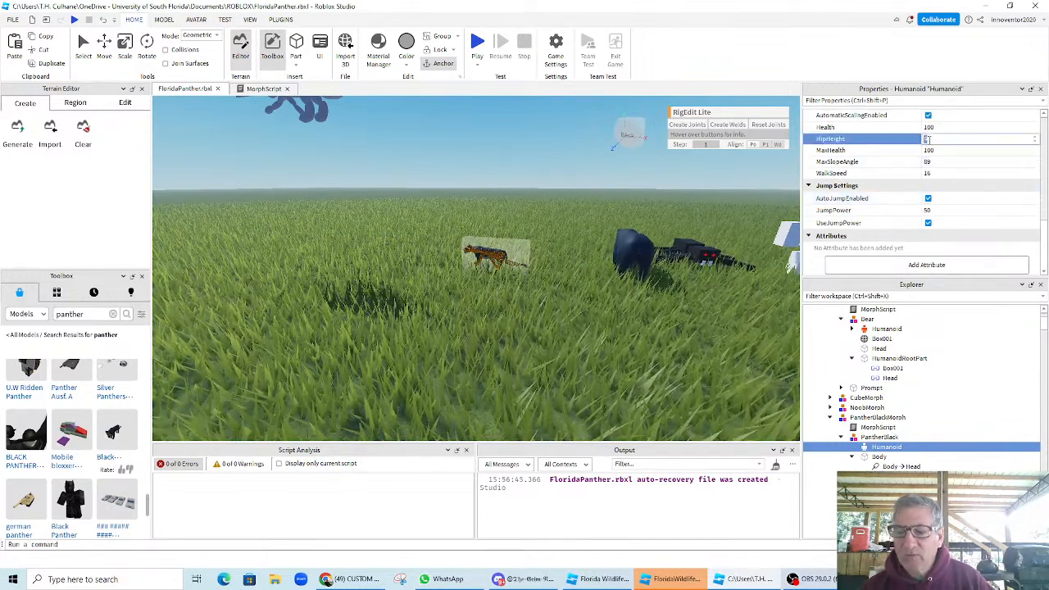
pyautogui.click(928, 199)
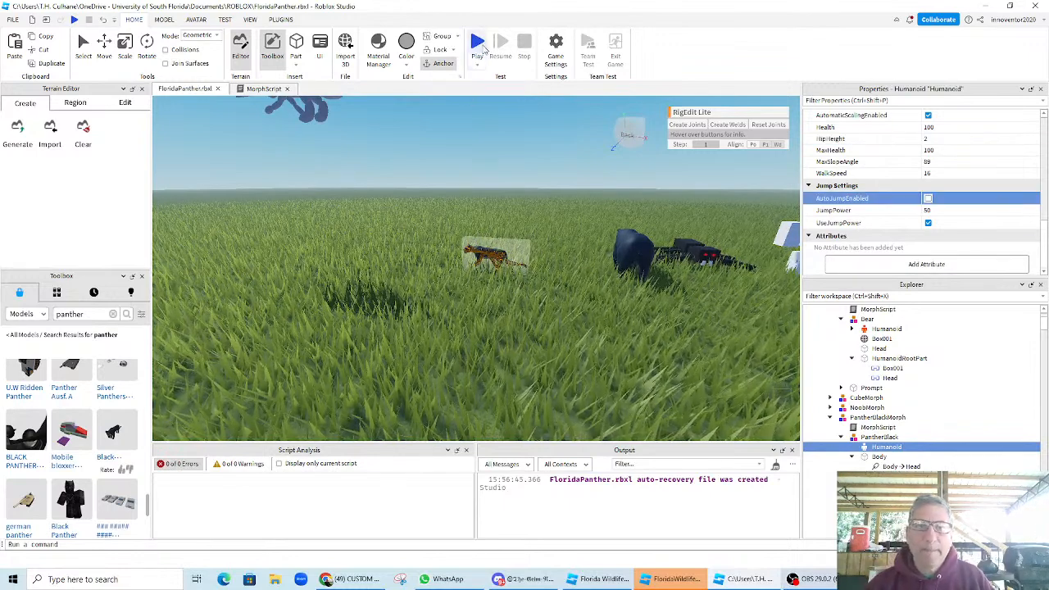
# - Playtest the welded panther by running to it, triggering its morph and moving it around, and end the test
pyautogui.press('F5')
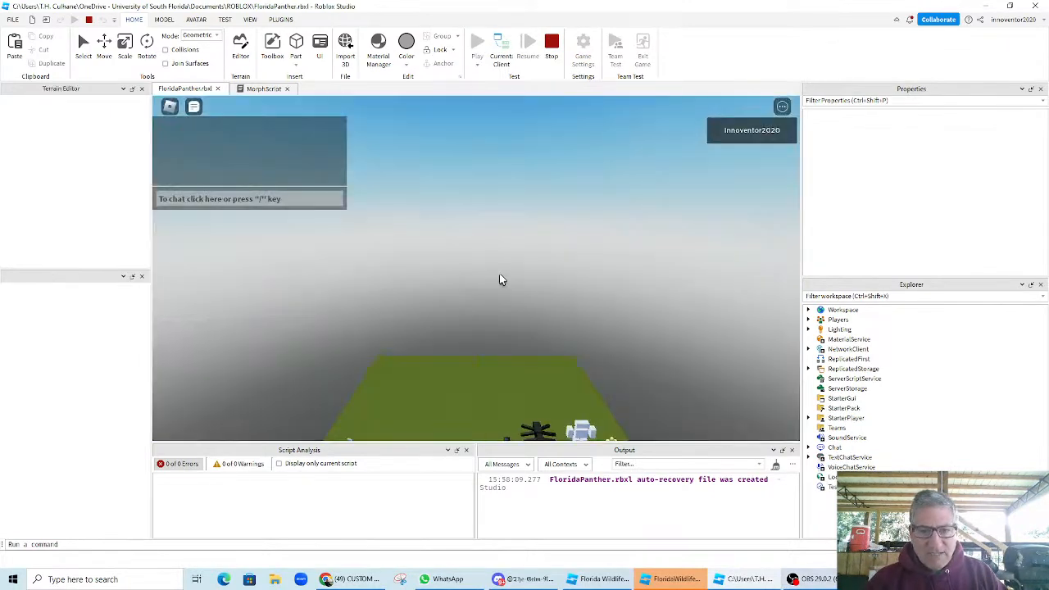
pyautogui.press('w')
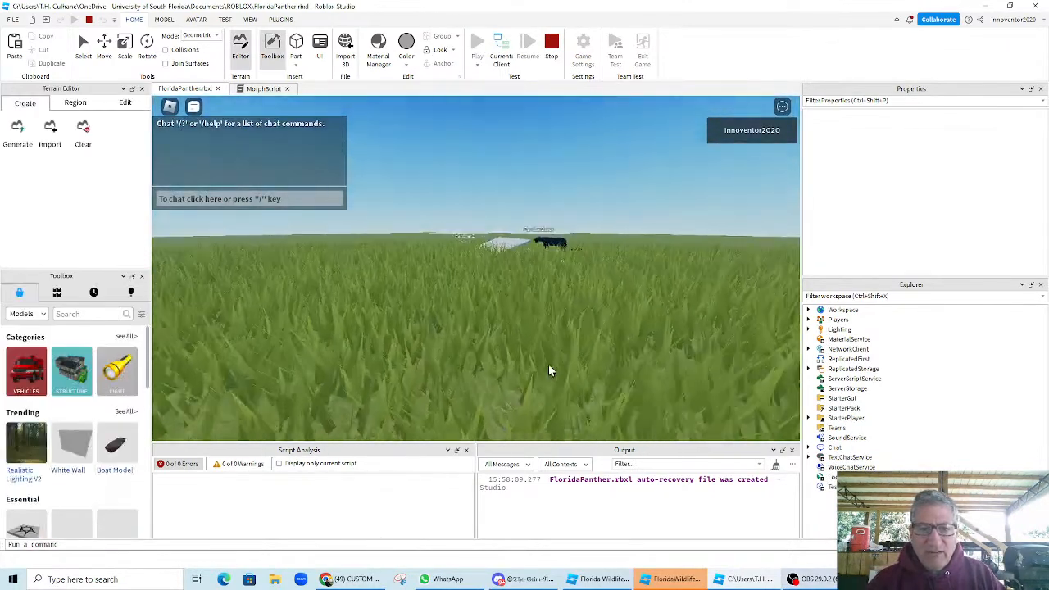
pyautogui.press('w')
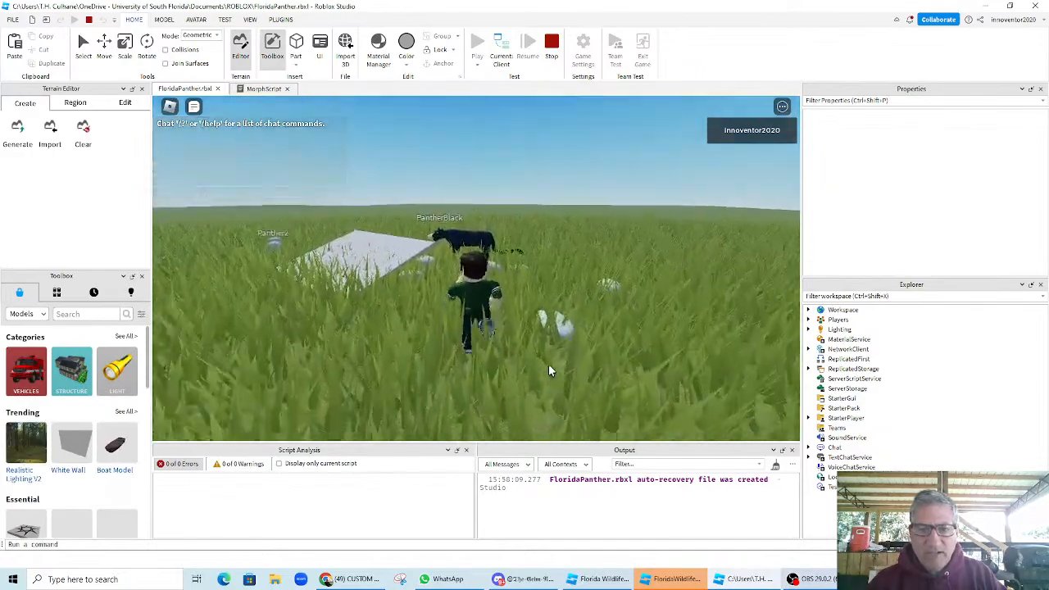
pyautogui.press('w')
pyautogui.moveTo(548, 366); pyautogui.dragTo(500, 346, button='right')
pyautogui.press('w')
pyautogui.press('e')
pyautogui.press('a')
pyautogui.press('w')
pyautogui.press('w')
pyautogui.moveTo(619, 385); pyautogui.dragTo(612, 393, button='right')
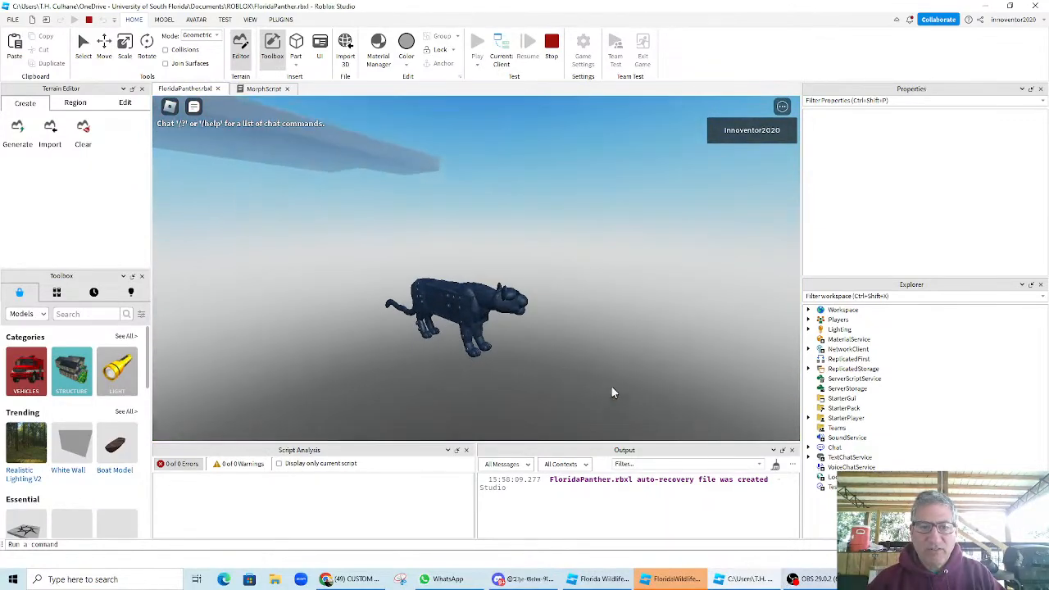
pyautogui.click(552, 45)
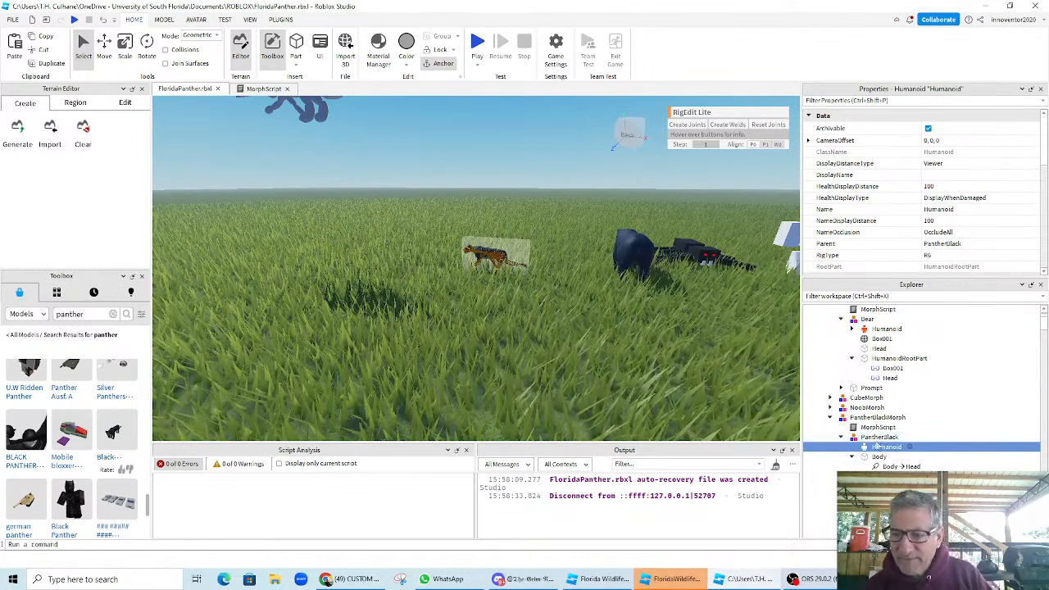
# - Examine the welds under PantherBlack's Body and the contents of its Head, HumanoidRootPart and Part objects
pyautogui.scroll(-3, 917, 445)
pyautogui.scroll(-3, 918, 446)
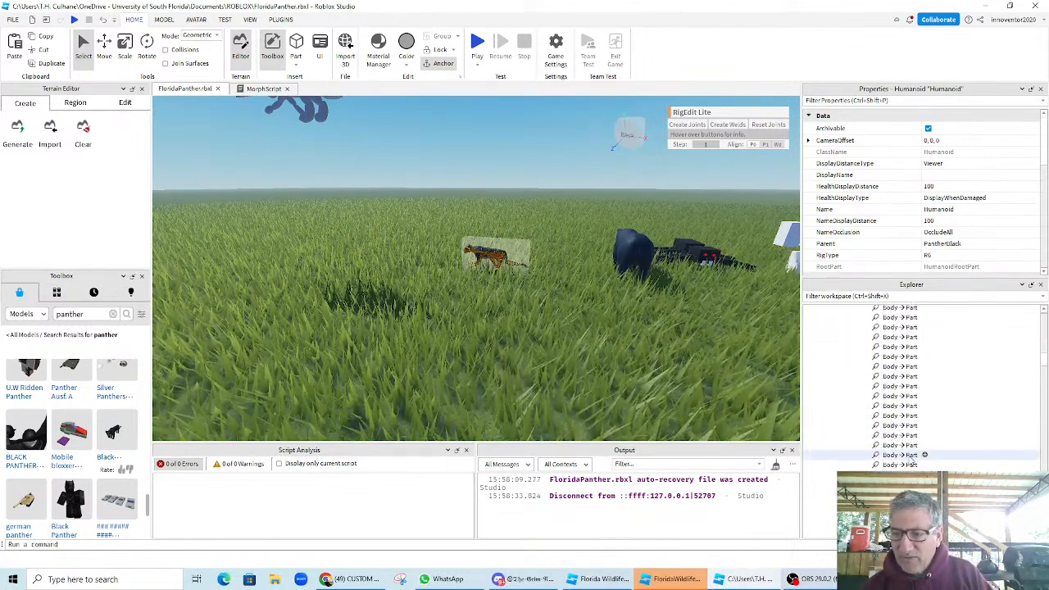
pyautogui.scroll(-3, 909, 460)
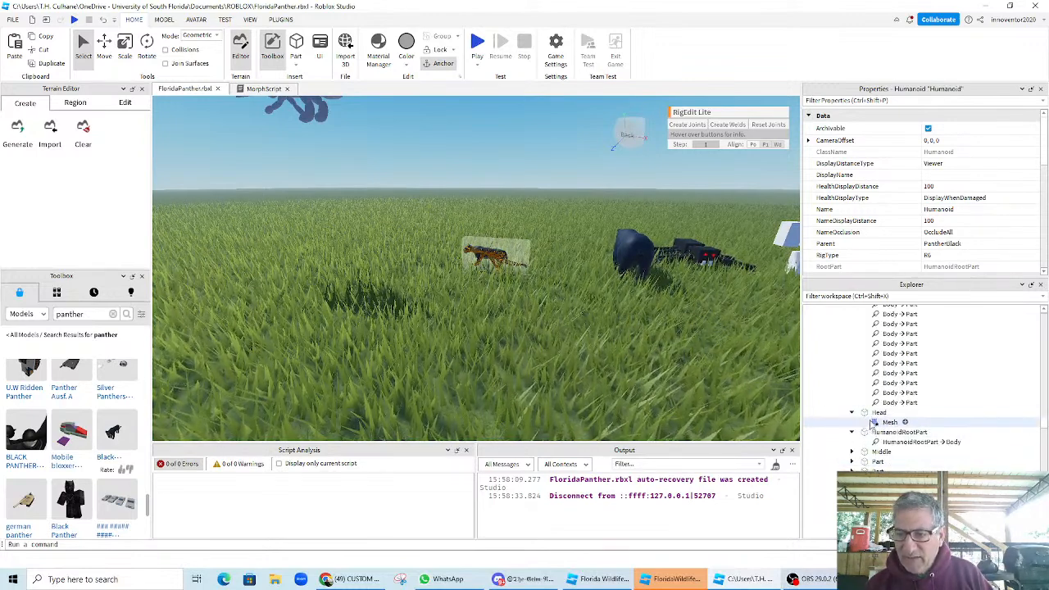
pyautogui.click(847, 415)
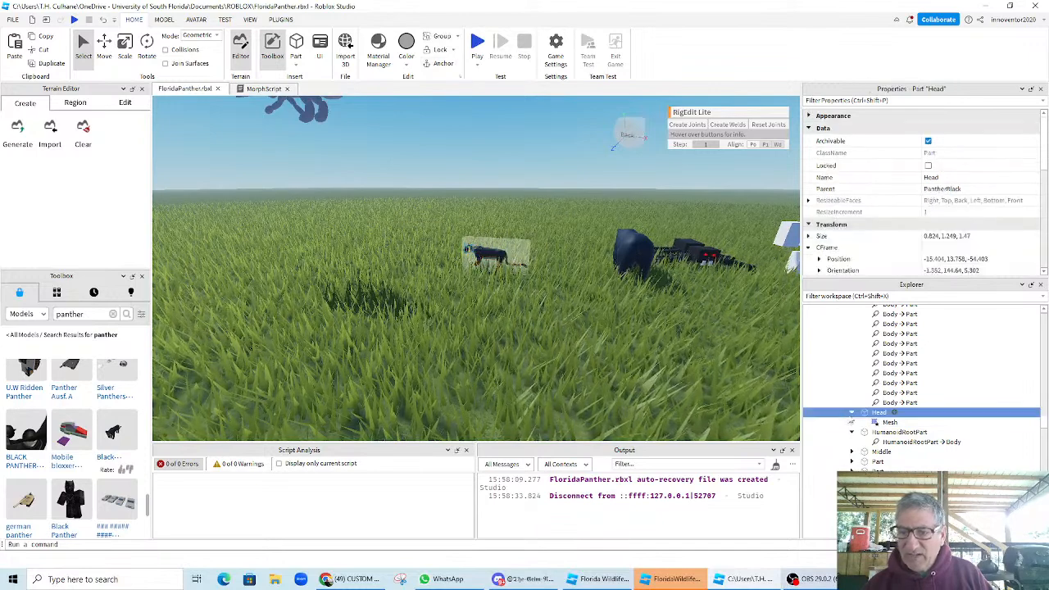
pyautogui.scroll(3, 852, 358)
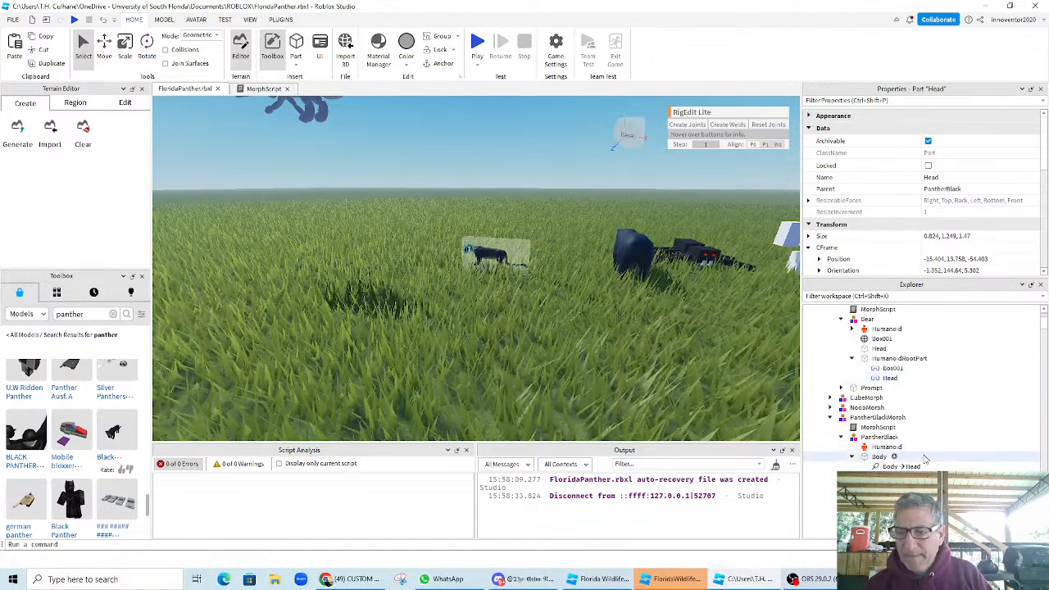
pyautogui.scroll(-1, 932, 451)
pyautogui.scroll(-5, 927, 461)
pyautogui.scroll(-6, 927, 462)
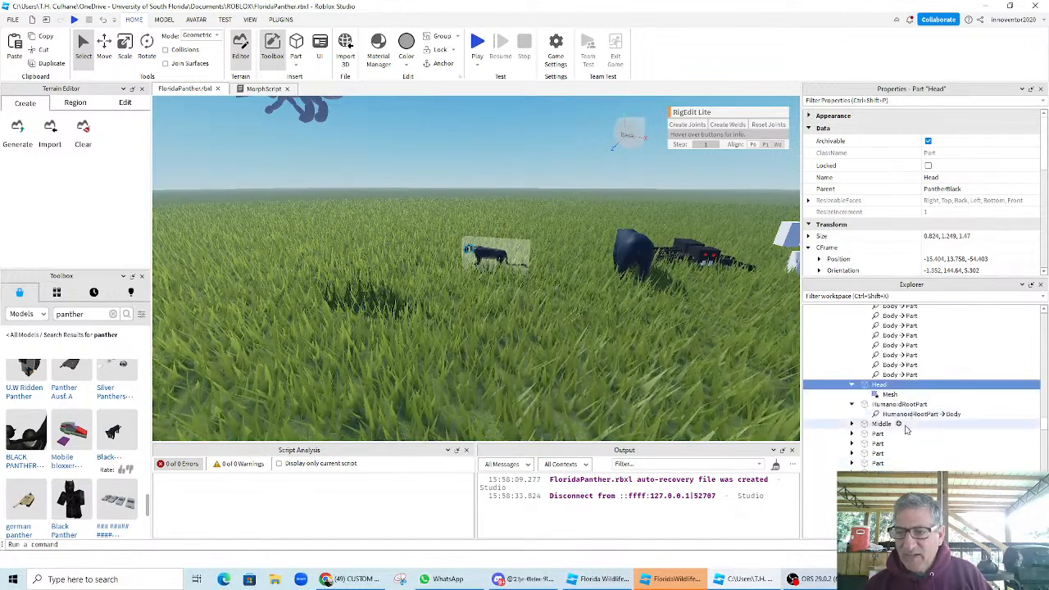
pyautogui.scroll(-3, 874, 440)
pyautogui.scroll(5, 885, 447)
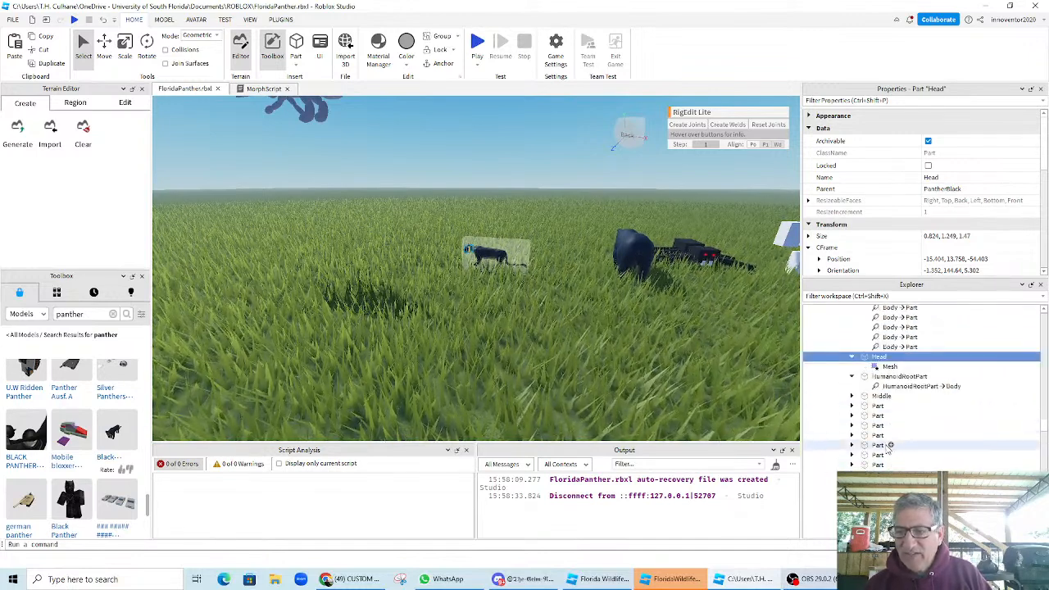
pyautogui.scroll(-3, 888, 450)
pyautogui.scroll(3, 888, 451)
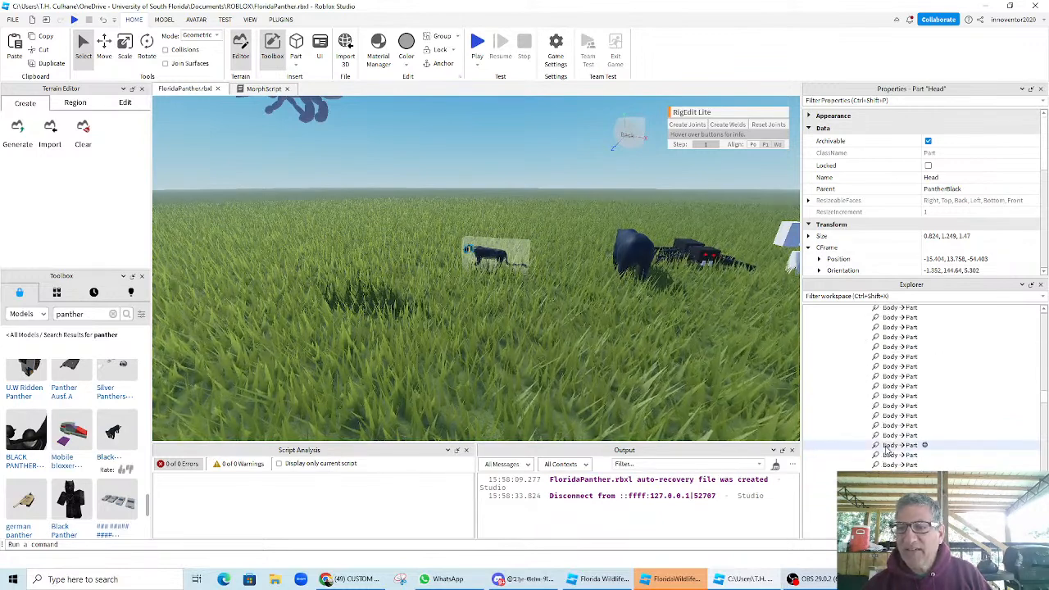
pyautogui.scroll(8, 888, 449)
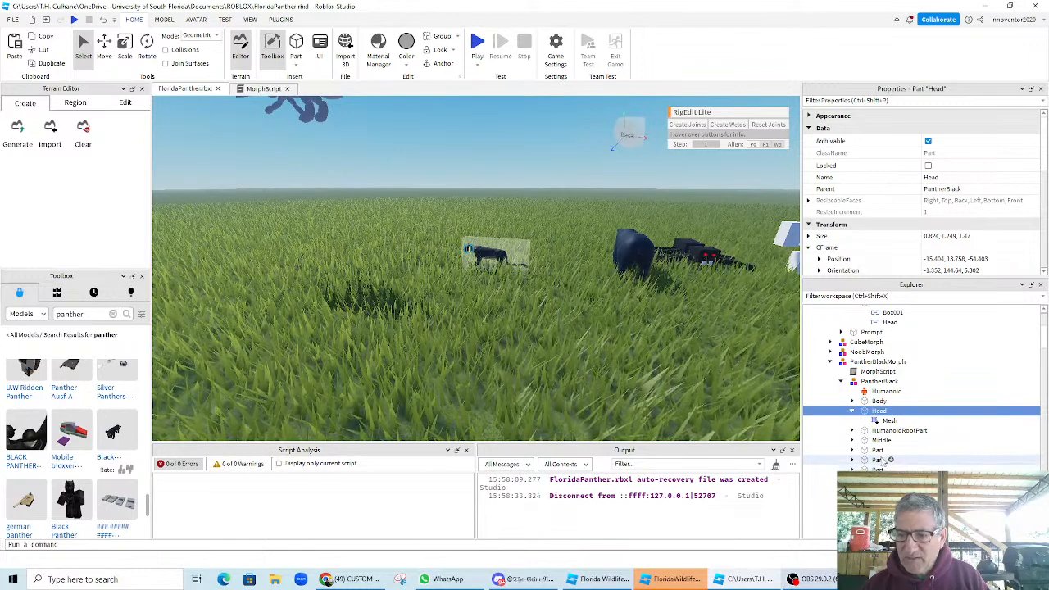
# - Nest all of PantherBlack's unnamed Part objects under its Middle part and move the Prompt into PantherBlack
pyautogui.click(878, 453)
pyautogui.scroll(-5, 878, 459)
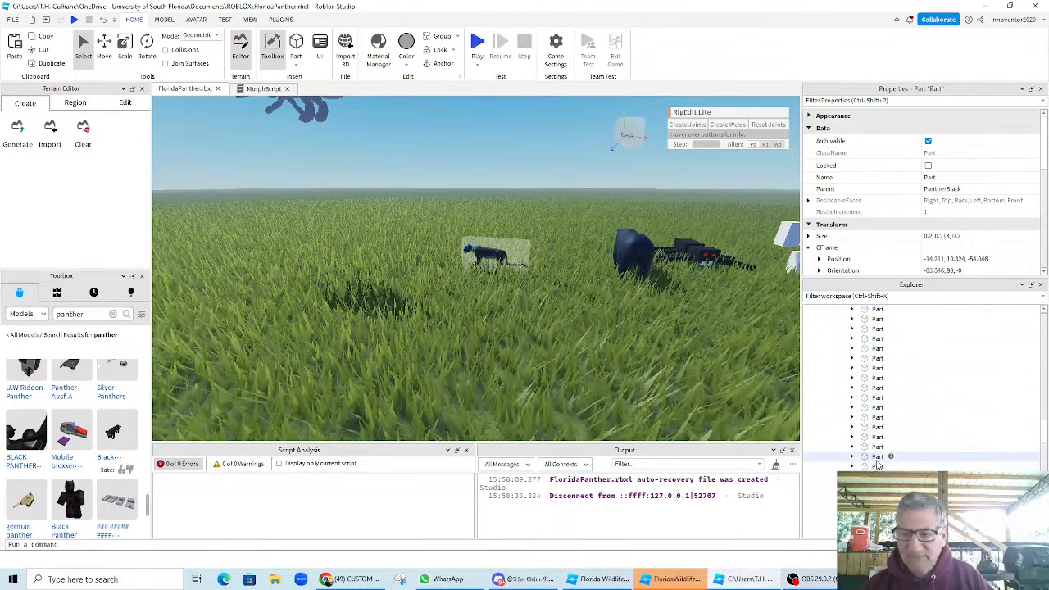
pyautogui.scroll(-3, 878, 459)
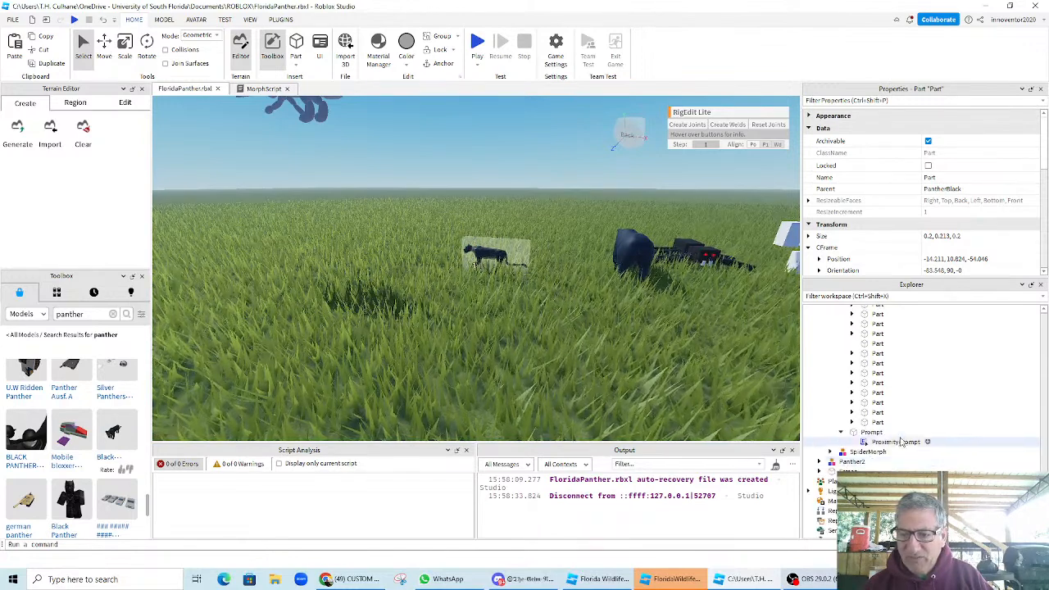
pyautogui.keyDown('shift'); pyautogui.click(880, 423); pyautogui.keyUp('shift')
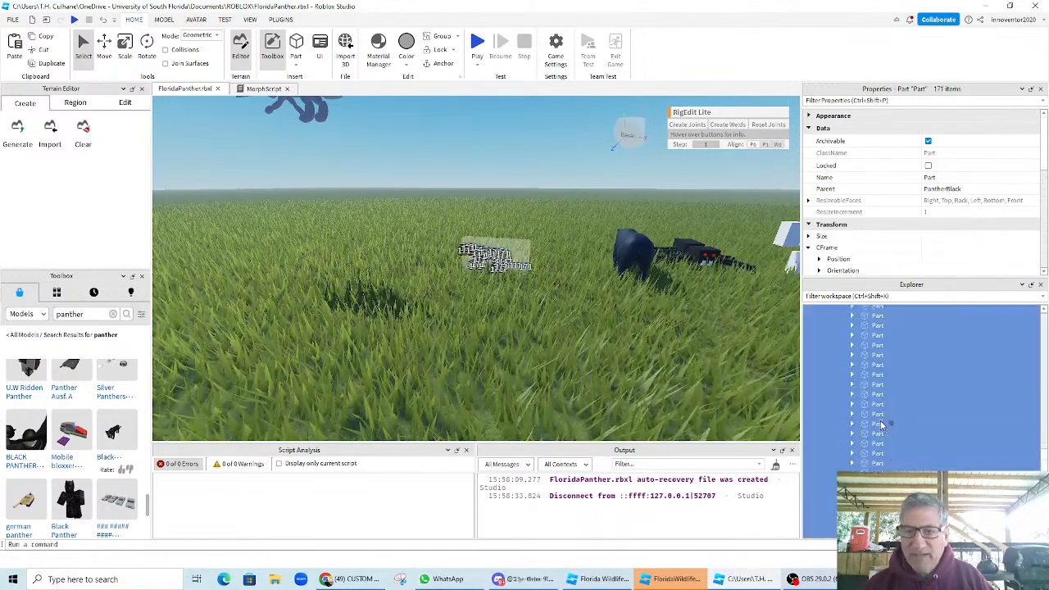
pyautogui.scroll(12, 872, 426)
pyautogui.scroll(-4, 872, 426)
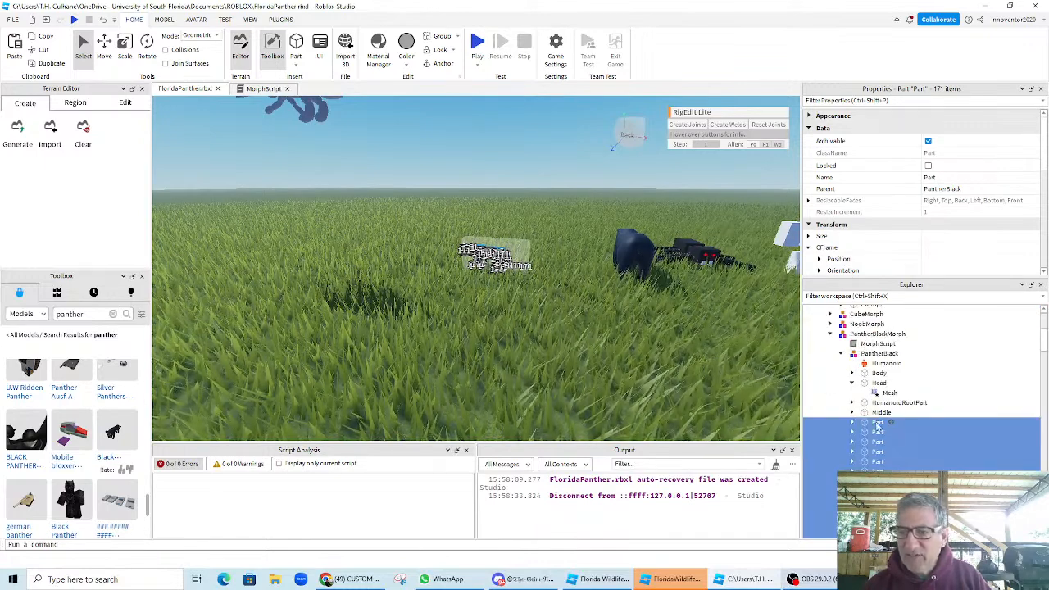
pyautogui.moveTo(879, 416); pyautogui.dragTo(885, 442)
pyautogui.scroll(3, 888, 414)
pyautogui.scroll(5, 886, 412)
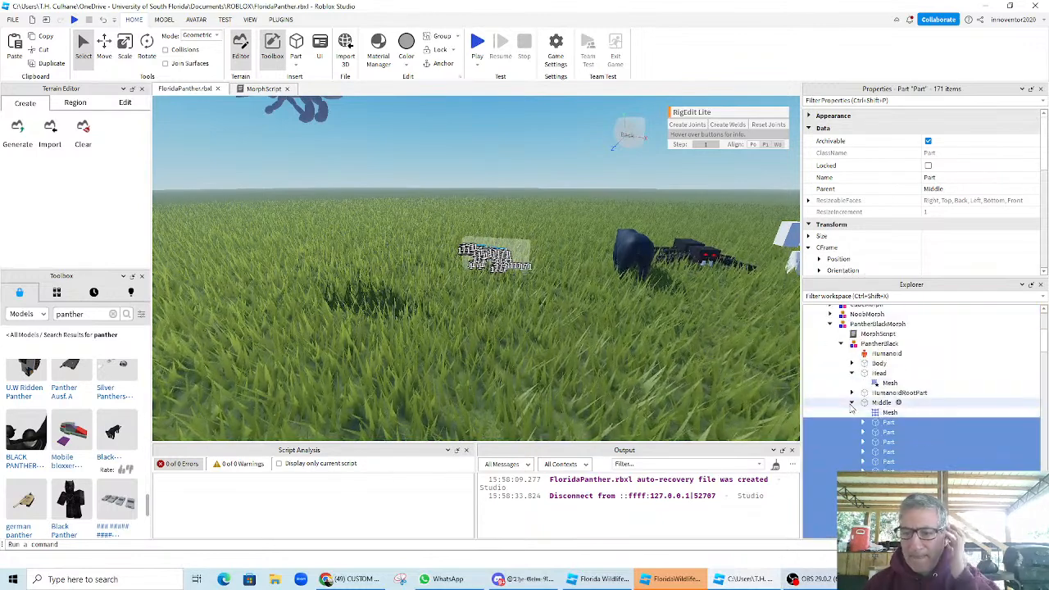
pyautogui.click(852, 403)
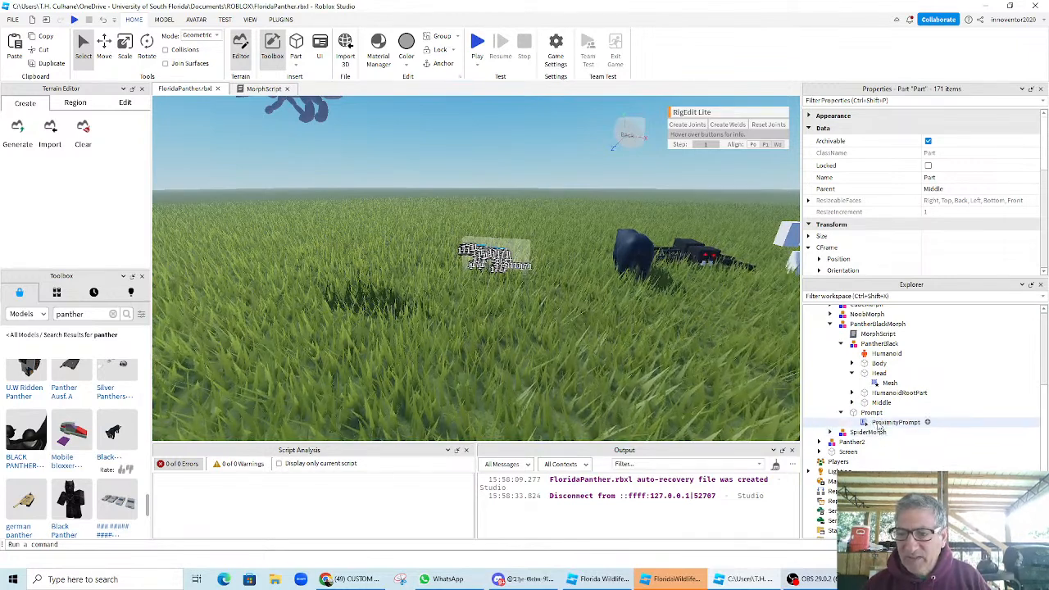
pyautogui.moveTo(871, 415); pyautogui.dragTo(886, 344)
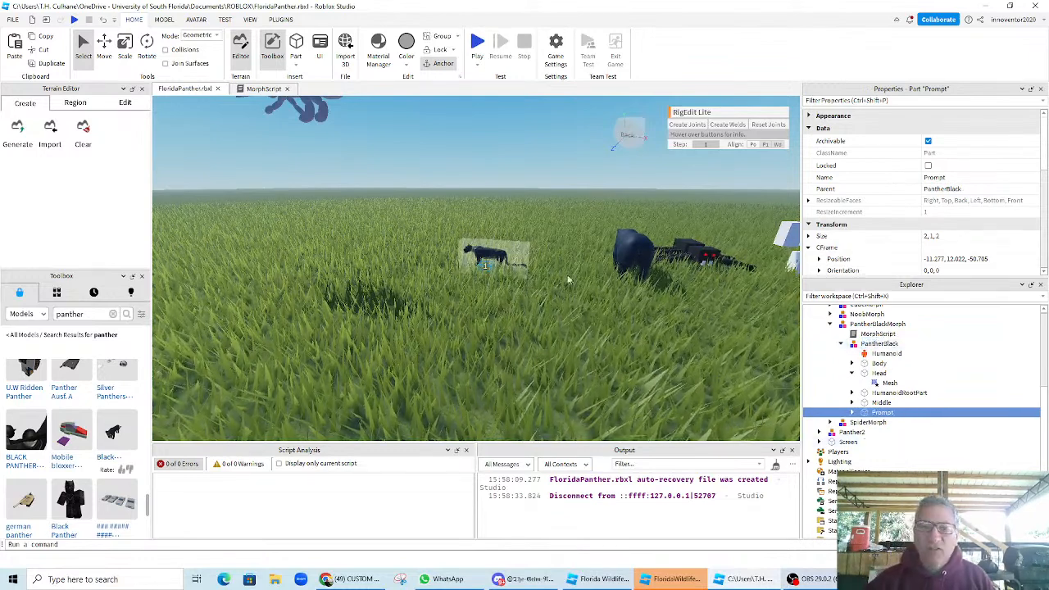
# - Playtest the regrouped panther by running to it and triggering its Change Character prompt, and end the test
pyautogui.click(479, 45)
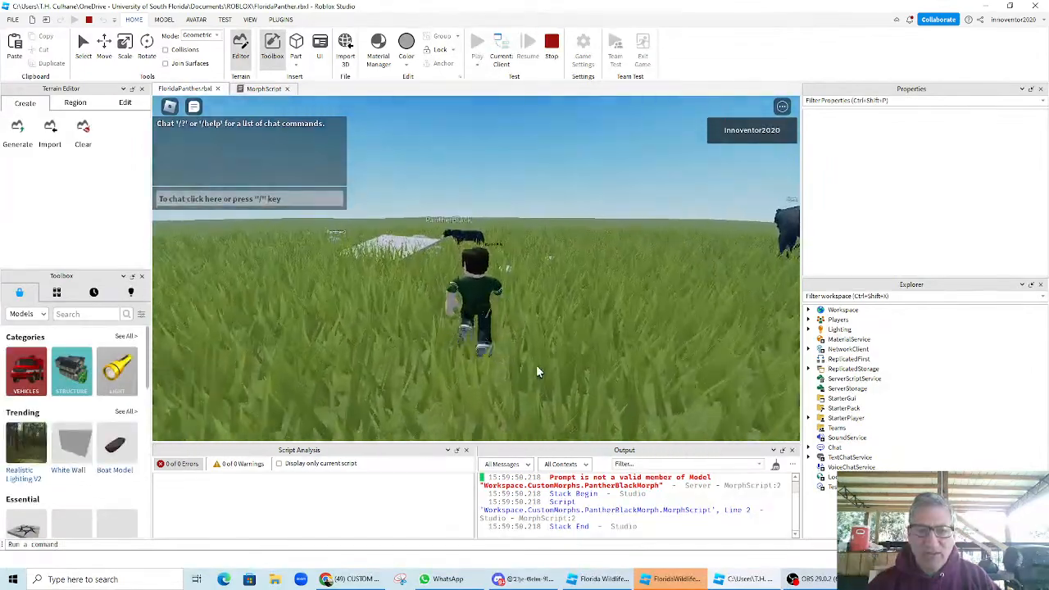
pyautogui.press('w')
pyautogui.press('w')
pyautogui.moveTo(537, 369); pyautogui.dragTo(536, 365, button='right')
pyautogui.press('w')
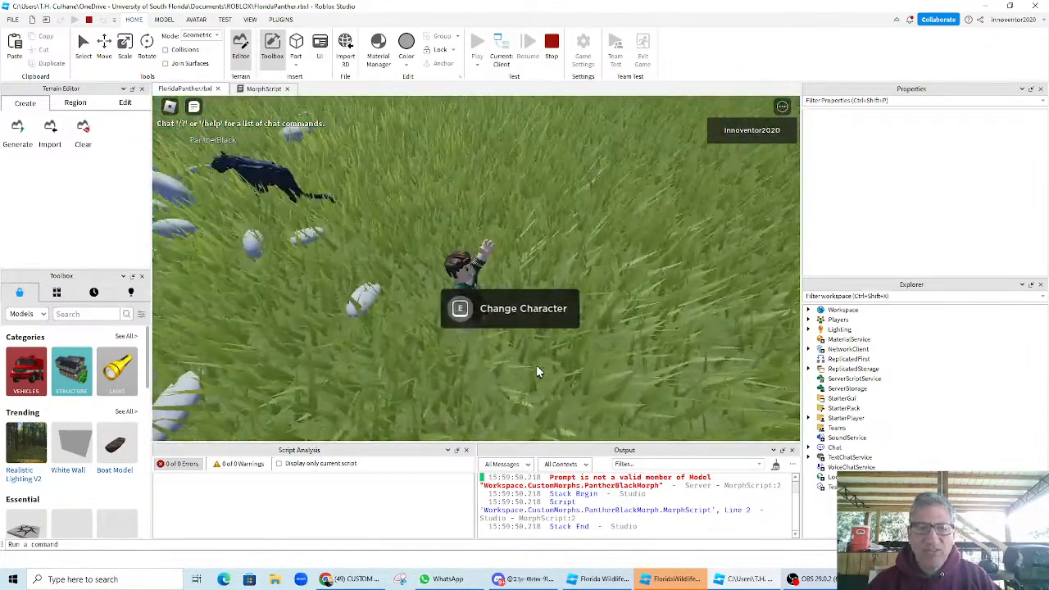
pyautogui.press('e')
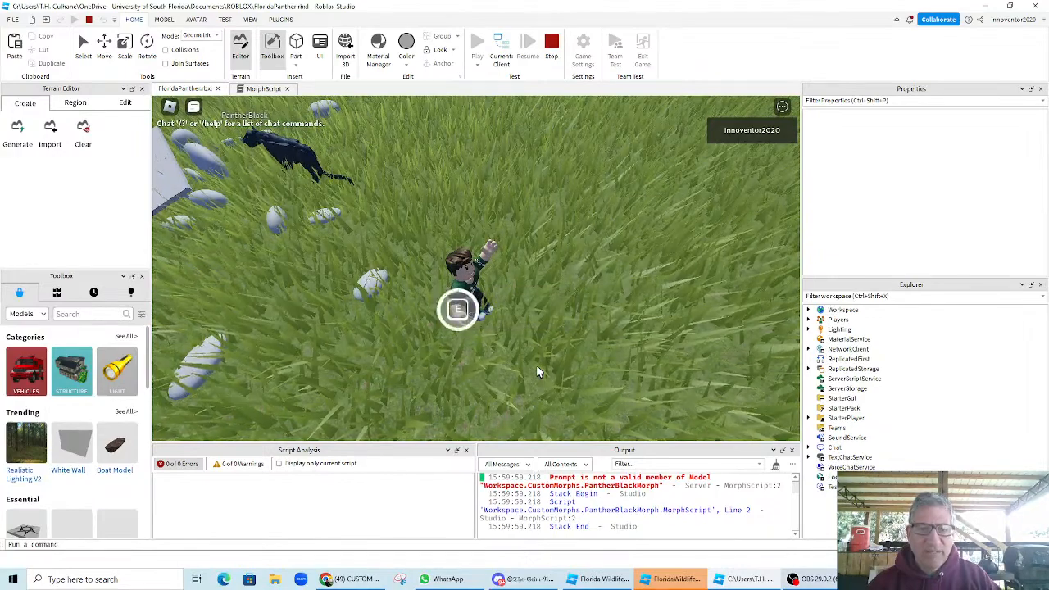
pyautogui.press('e')
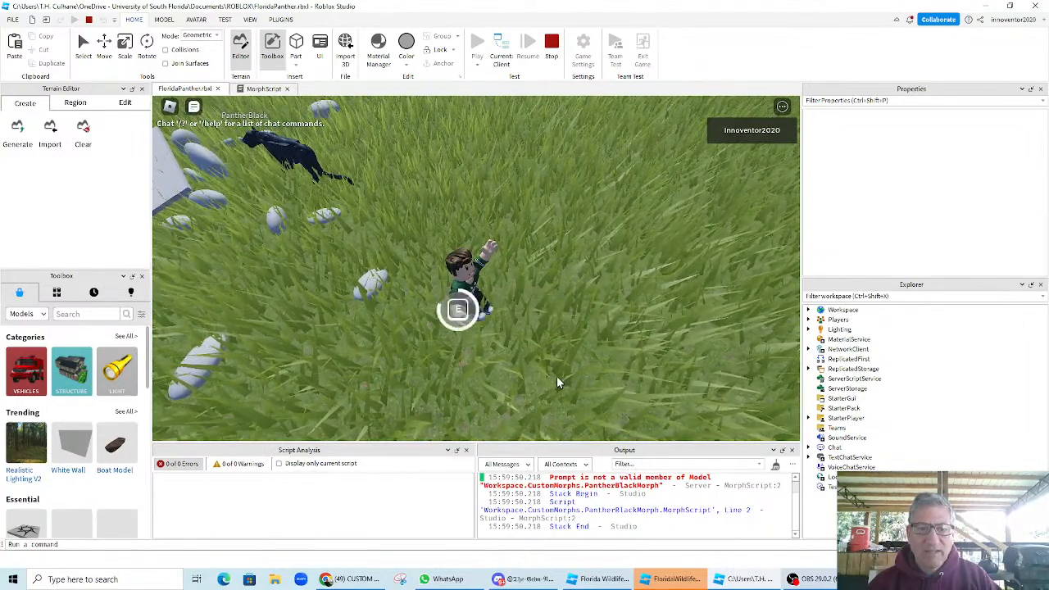
pyautogui.moveTo(557, 376); pyautogui.dragTo(553, 376, button='right')
pyautogui.press('w')
pyautogui.press('s')
pyautogui.press('e')
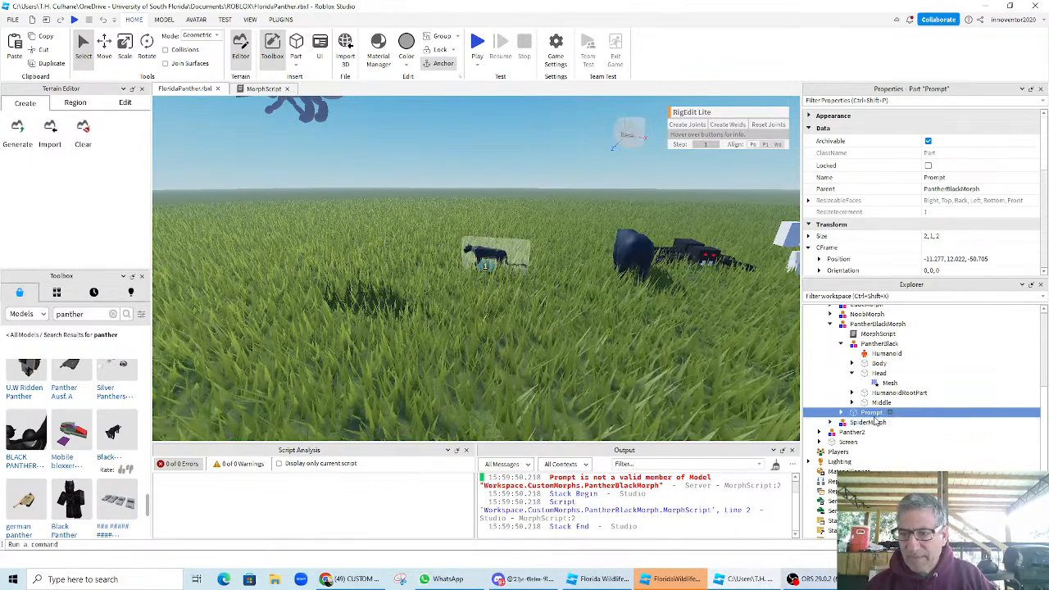
# - Undo the regrouping of the Part objects and Prompt, and check the Prompt under PantherBlackMorph
pyautogui.hotkey('ctrl', 'u')
pyautogui.scroll(1, 891, 424)
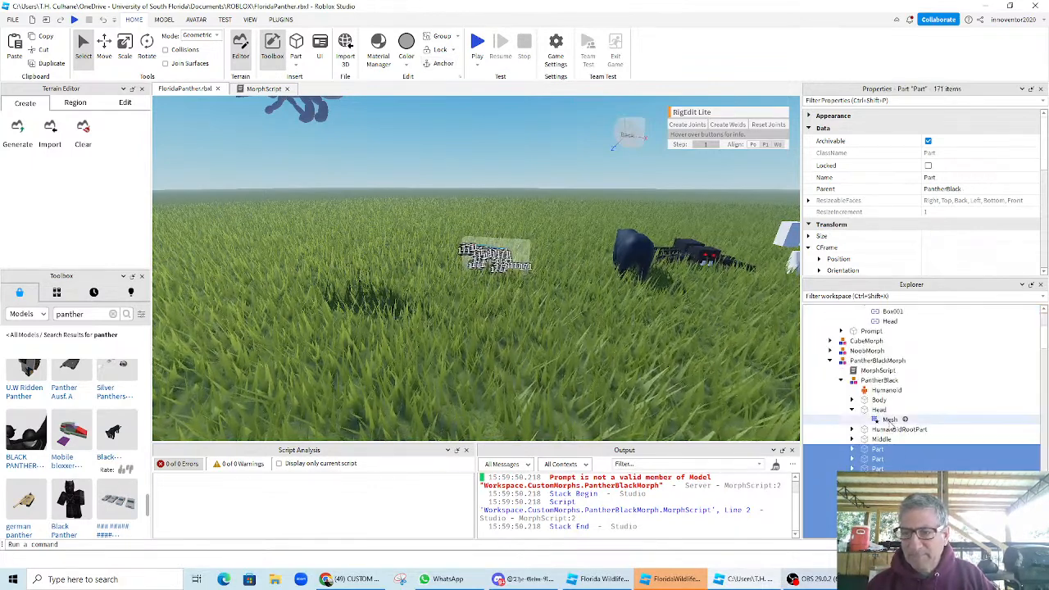
pyautogui.scroll(-5, 891, 424)
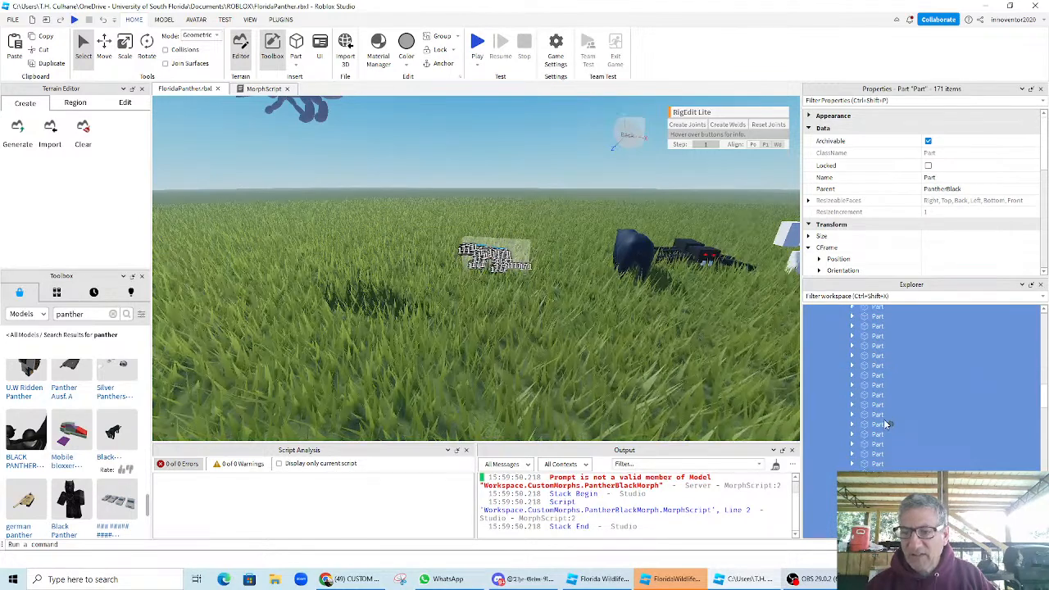
pyautogui.scroll(-5, 885, 425)
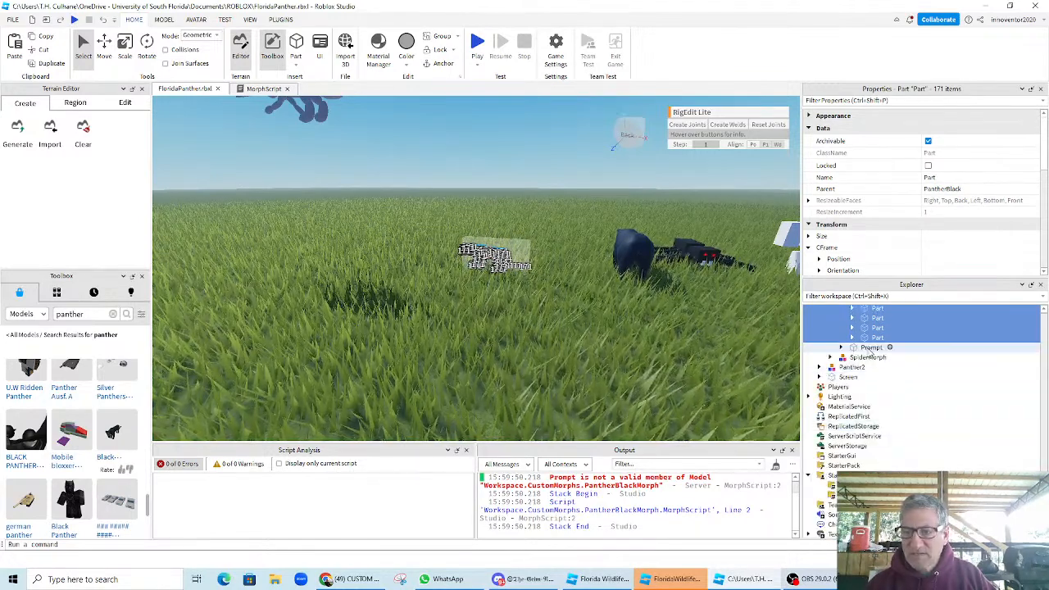
pyautogui.click(841, 348)
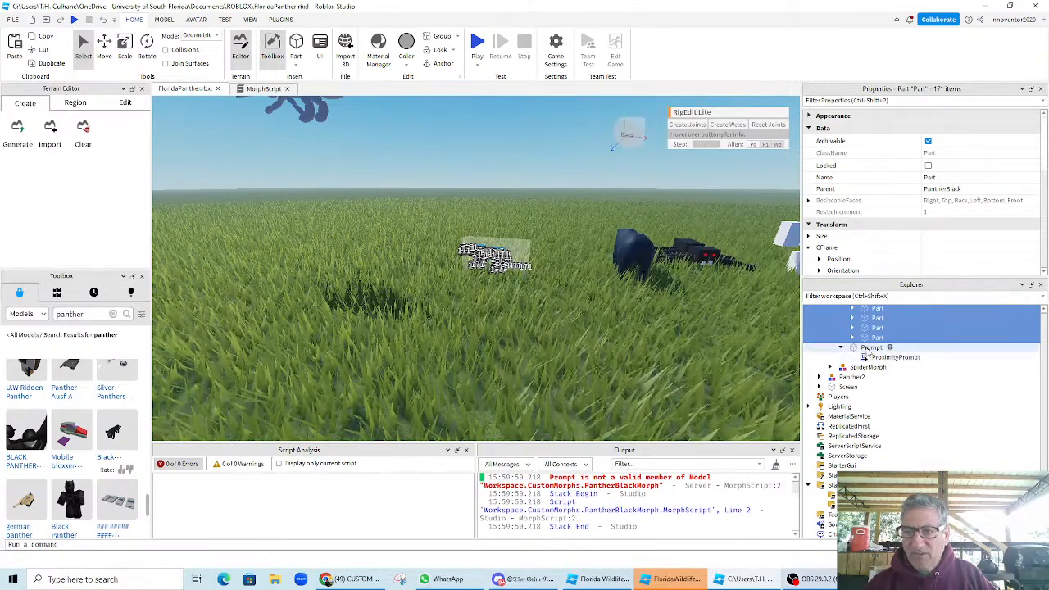
pyautogui.click(873, 348)
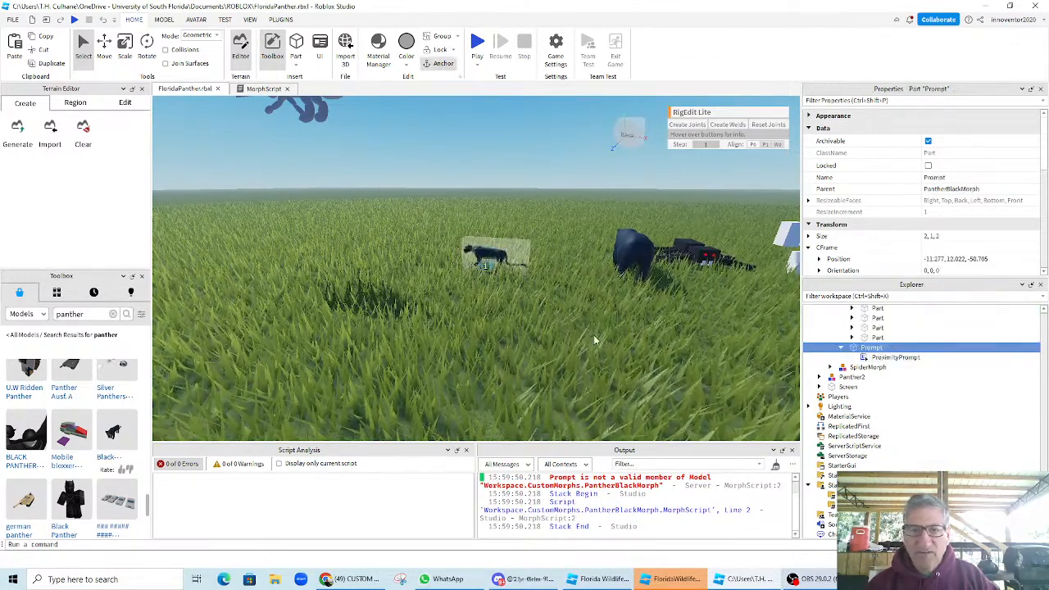
pyautogui.press('f')
pyautogui.scroll(-10, 599, 343)
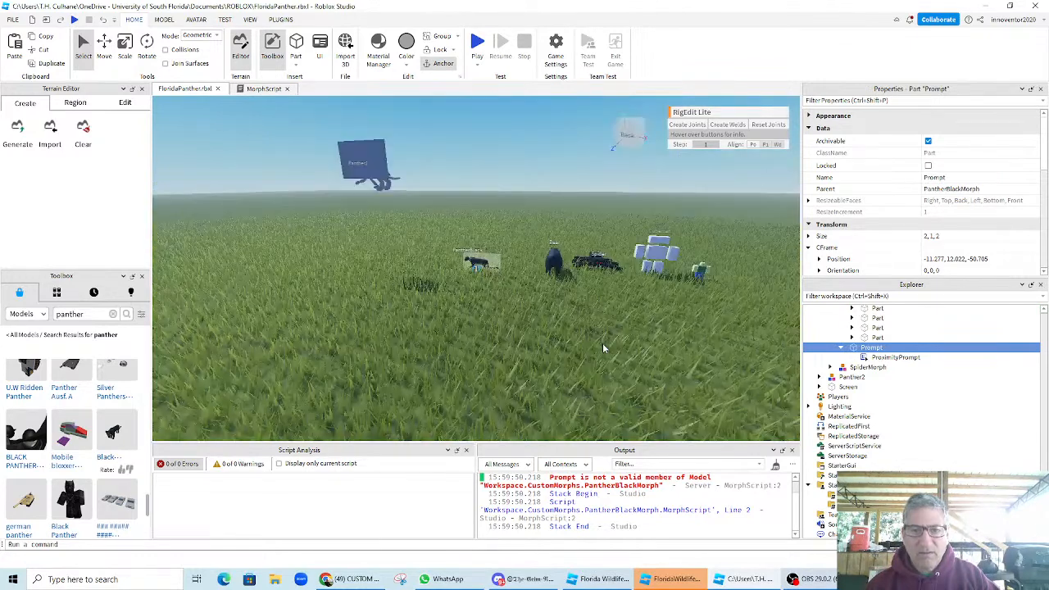
pyautogui.scroll(3, 595, 349)
pyautogui.scroll(5, 910, 361)
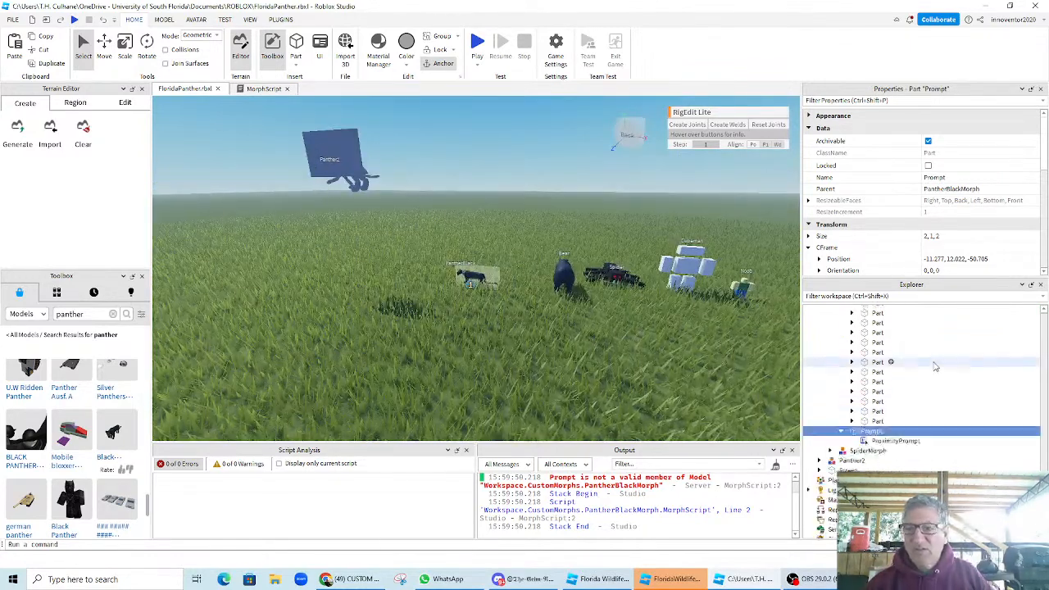
pyautogui.scroll(10, 935, 366)
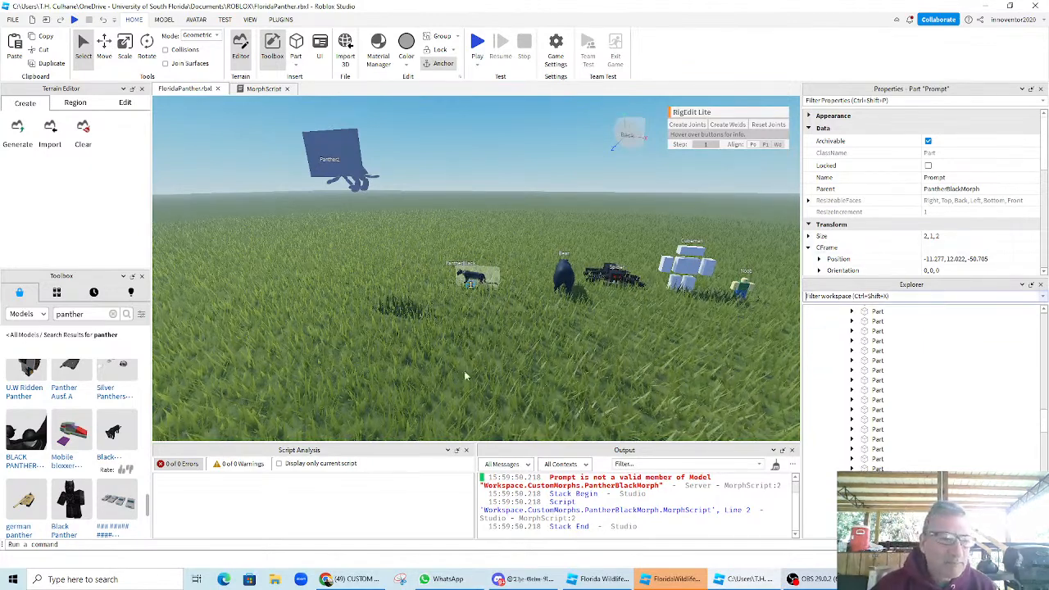
# - Delete the entire PantherBlackMorph model and collapse BearMorph in the object hierarchy
pyautogui.scroll(-4, 123, 445)
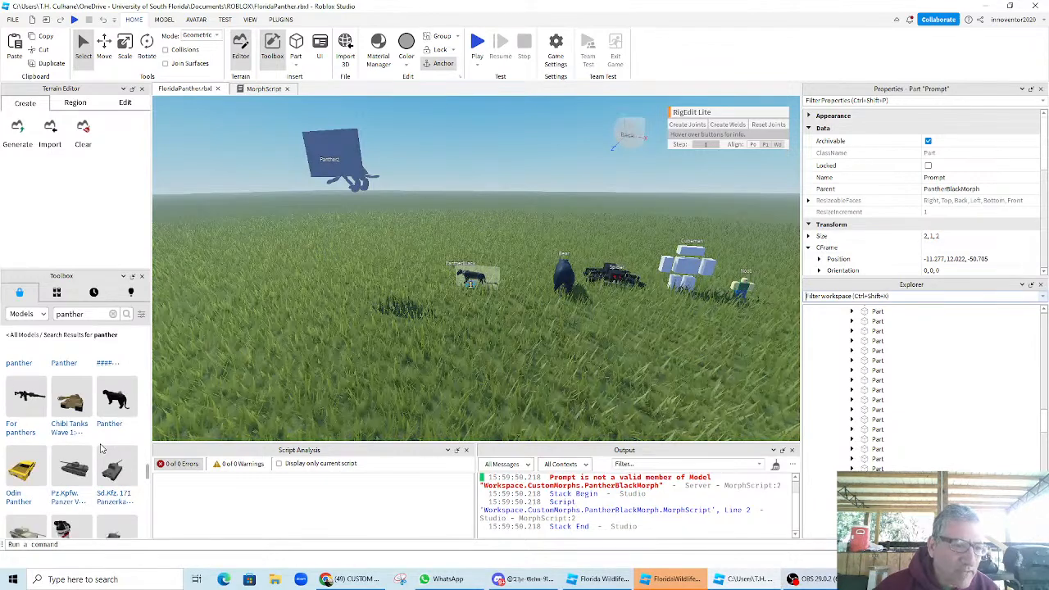
pyautogui.click(480, 276)
pyautogui.press('Delete')
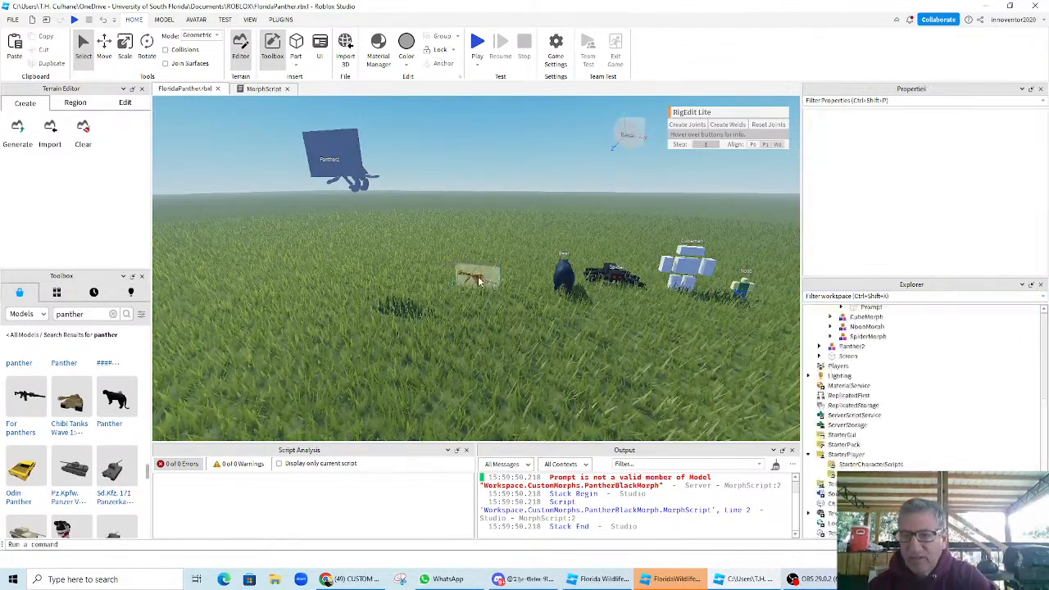
pyautogui.scroll(5, 472, 287)
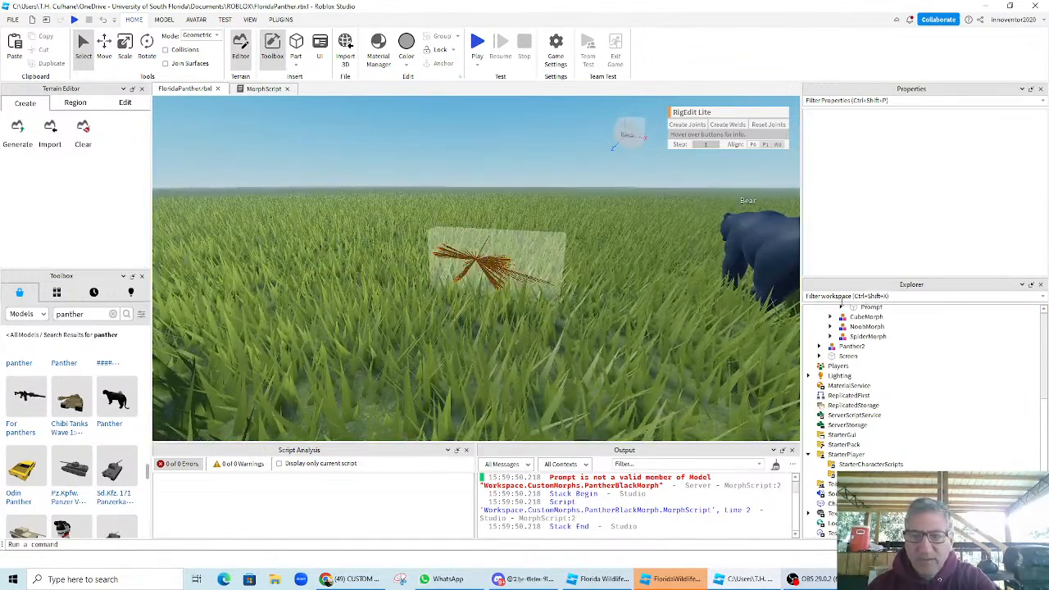
pyautogui.scroll(4, 1007, 370)
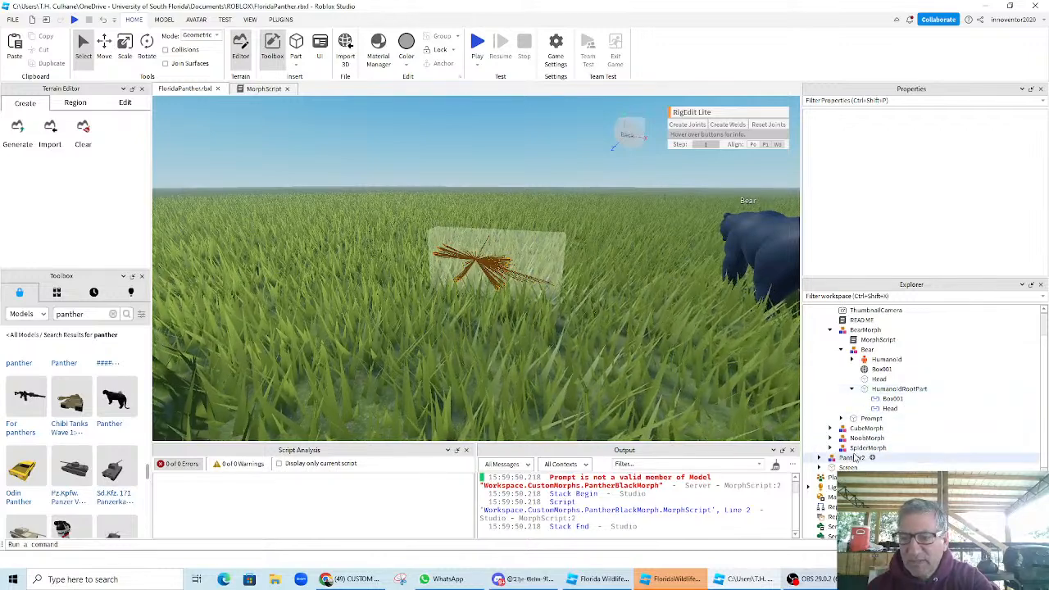
pyautogui.scroll(2, 888, 424)
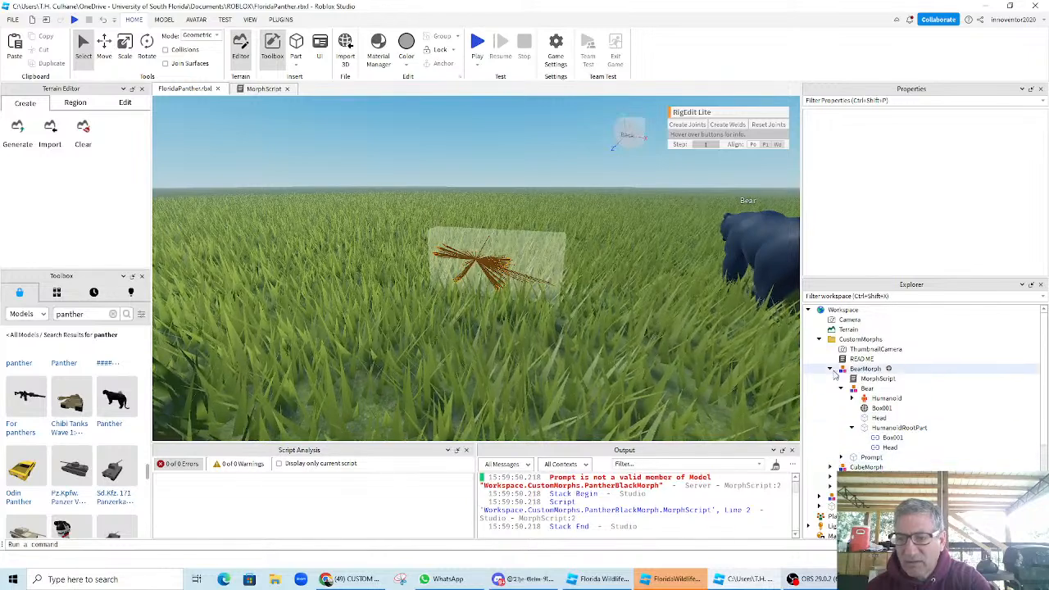
pyautogui.click(831, 369)
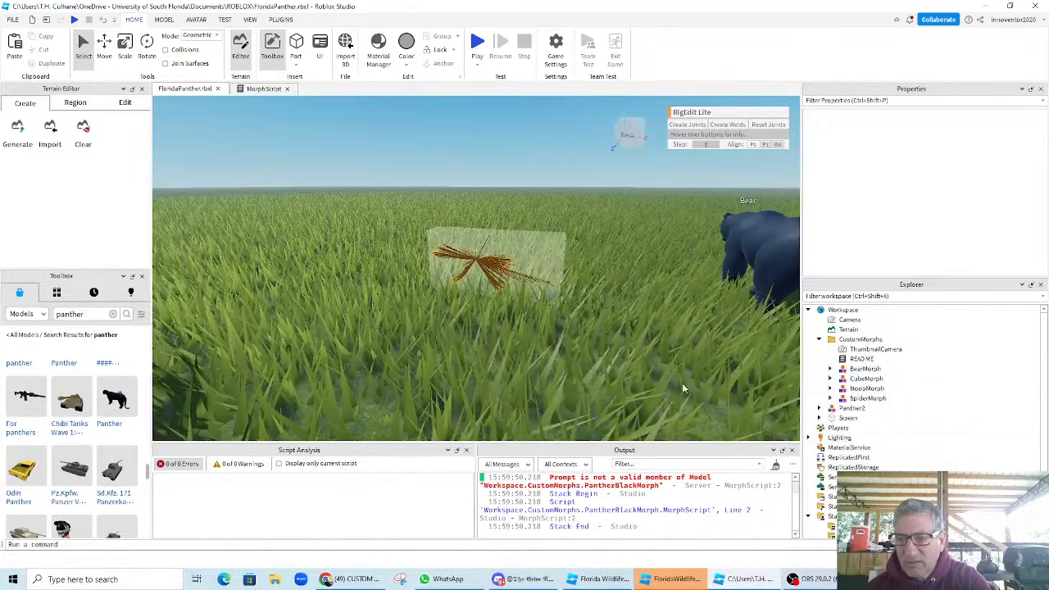
pyautogui.scroll(3, 541, 274)
pyautogui.scroll(-3, 563, 274)
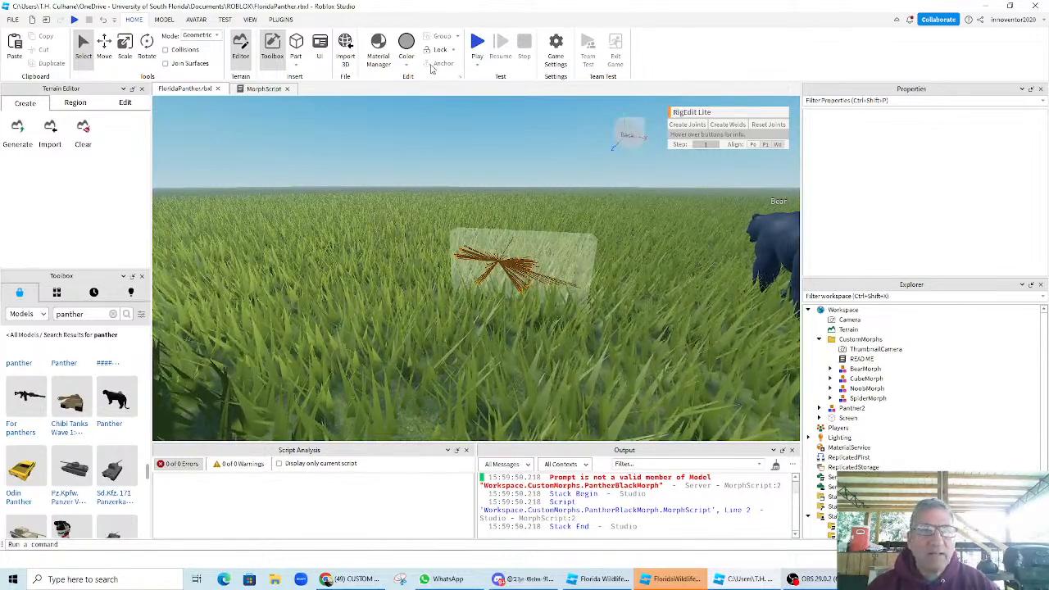
# - Turn off the RigEdit Lite rig editor
pyautogui.click(281, 19)
pyautogui.click(220, 47)
pyautogui.scroll(2, 637, 310)
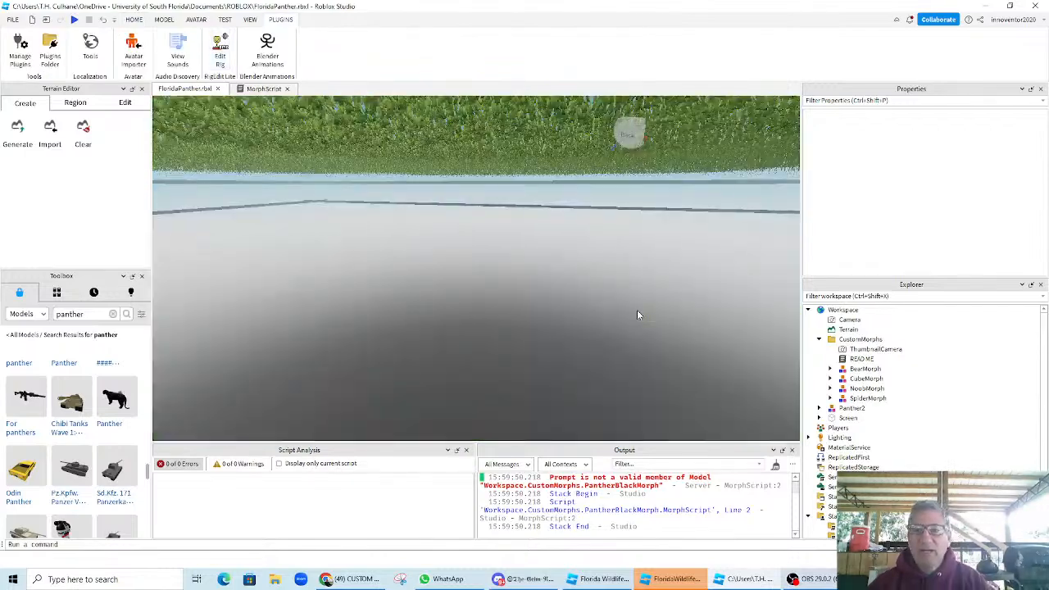
# - Try out the Panther model from the Toolbox by inspecting its loose Ball and Paw parts, and delete all of them
pyautogui.scroll(-4, 637, 310)
pyautogui.moveTo(637, 310); pyautogui.dragTo(613, 305, button='middle')
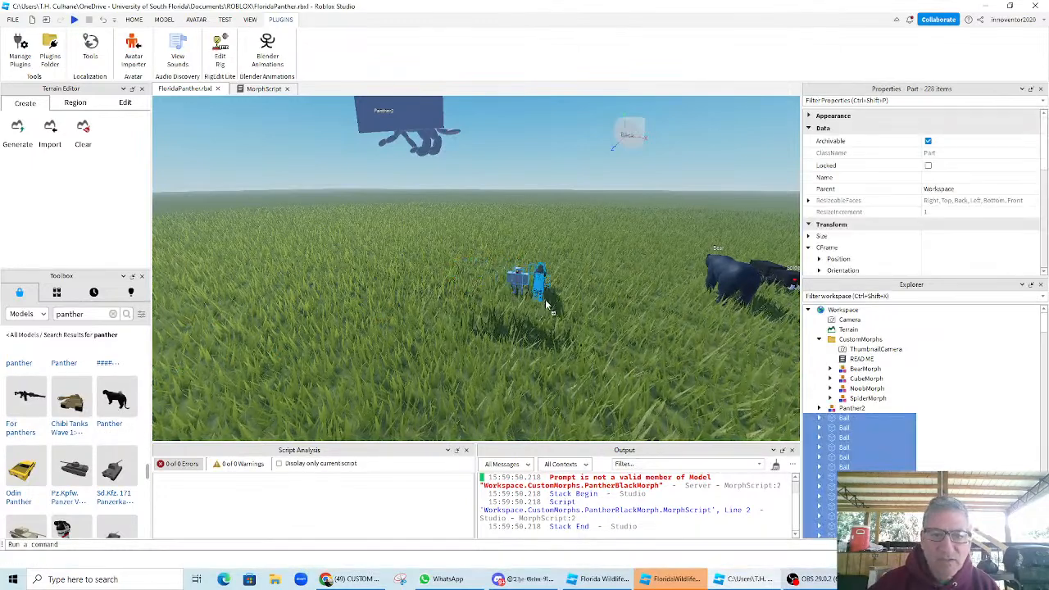
pyautogui.scroll(3, 587, 336)
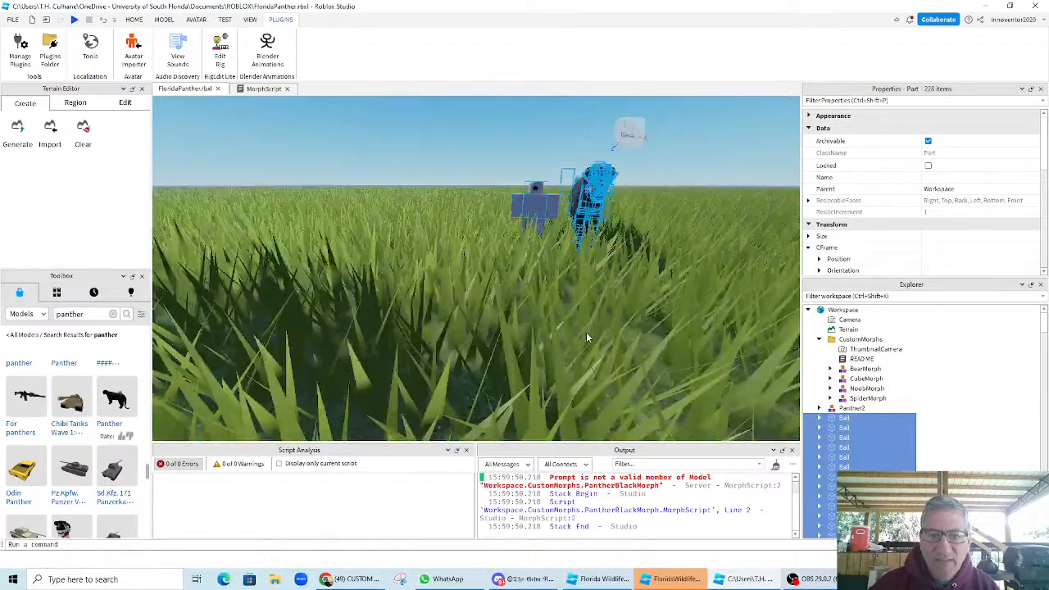
pyautogui.scroll(-3, 587, 337)
pyautogui.moveTo(587, 337)
pyautogui.mouseDown(button='right')
pyautogui.moveTo(561, 348)
pyautogui.moveTo(571, 351)
pyautogui.mouseUp(button='right')
pyautogui.moveTo(571, 350); pyautogui.dragTo(539, 350, button='middle')
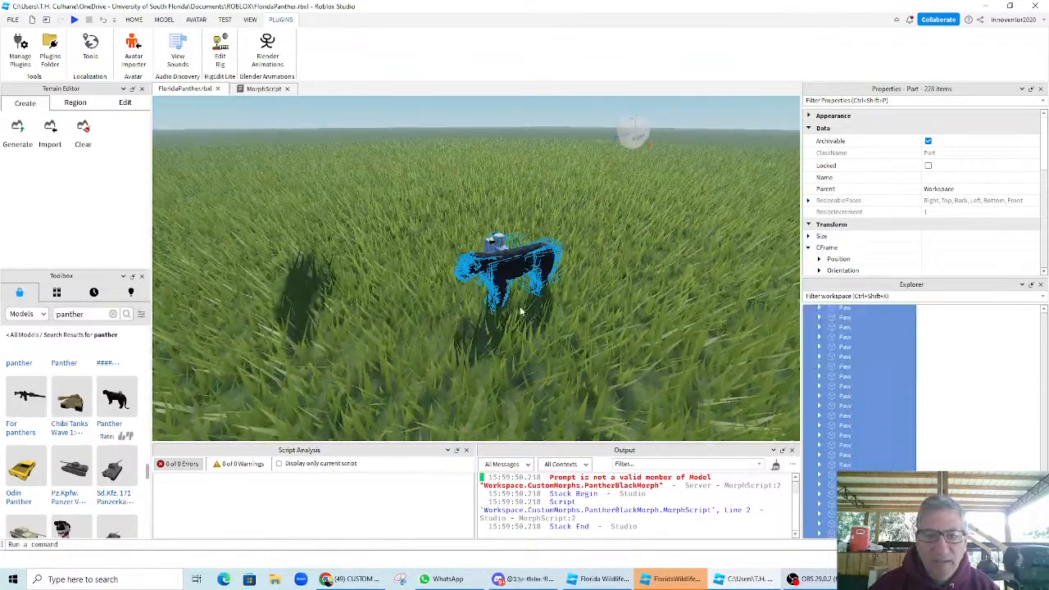
pyautogui.scroll(10, 907, 461)
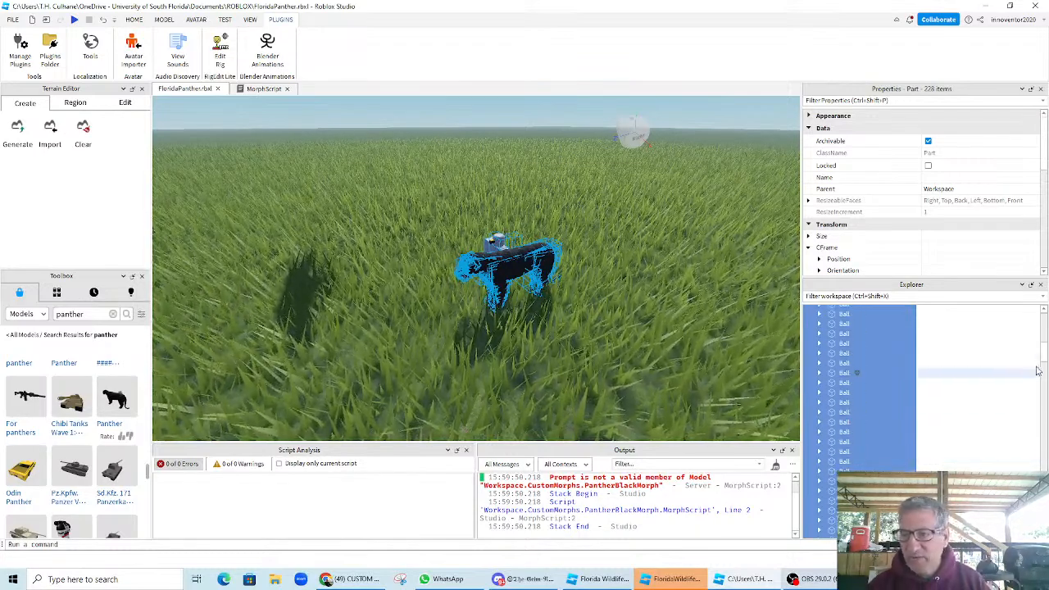
pyautogui.moveTo(1046, 348)
pyautogui.mouseDown()
pyautogui.moveTo(1046, 324)
pyautogui.moveTo(1047, 334)
pyautogui.mouseUp()
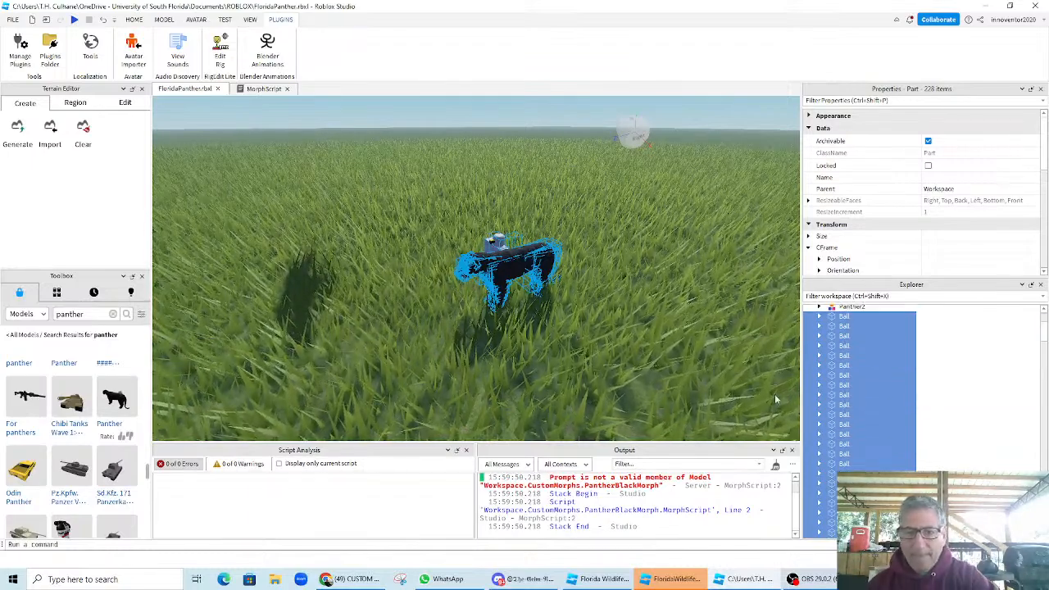
pyautogui.press('Delete')
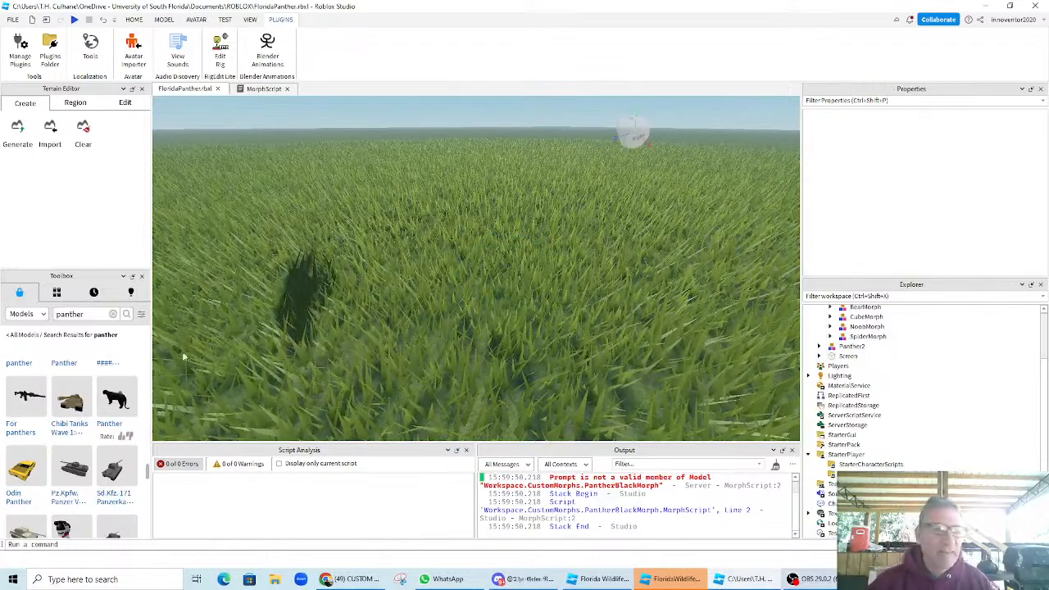
# - Look through the remaining Toolbox search results for "panther" for a usable animal model
pyautogui.scroll(-5, 82, 427)
pyautogui.scroll(1, 85, 433)
pyautogui.scroll(-5, 103, 443)
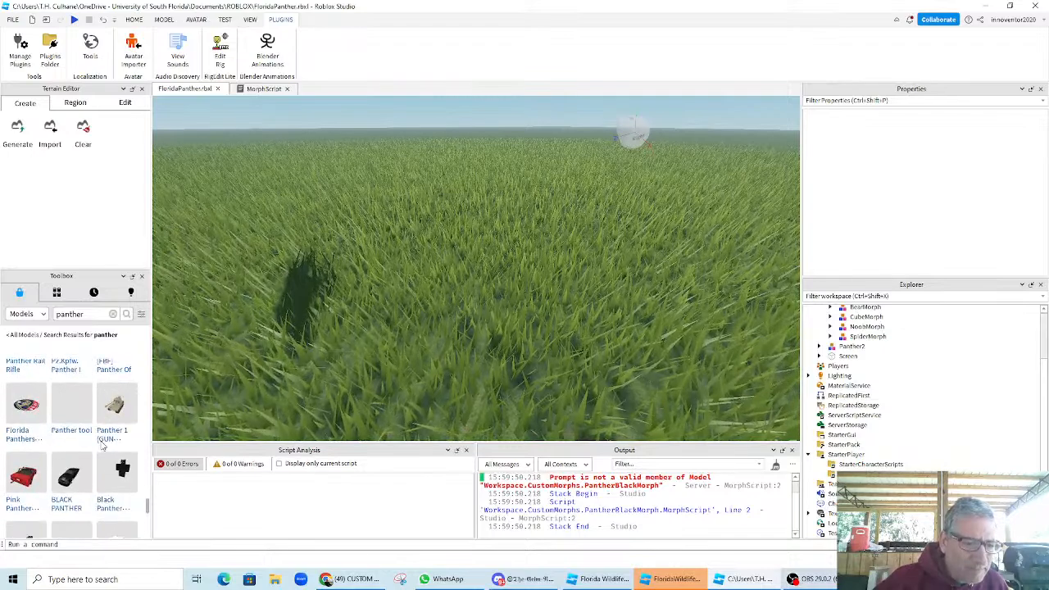
pyautogui.scroll(-1, 103, 445)
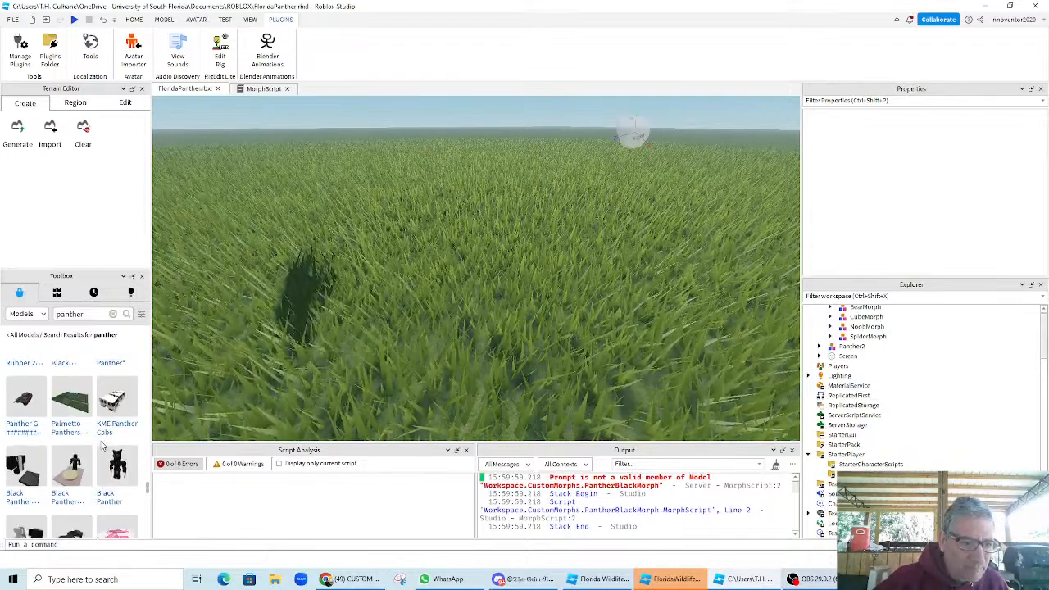
pyautogui.scroll(-4, 102, 445)
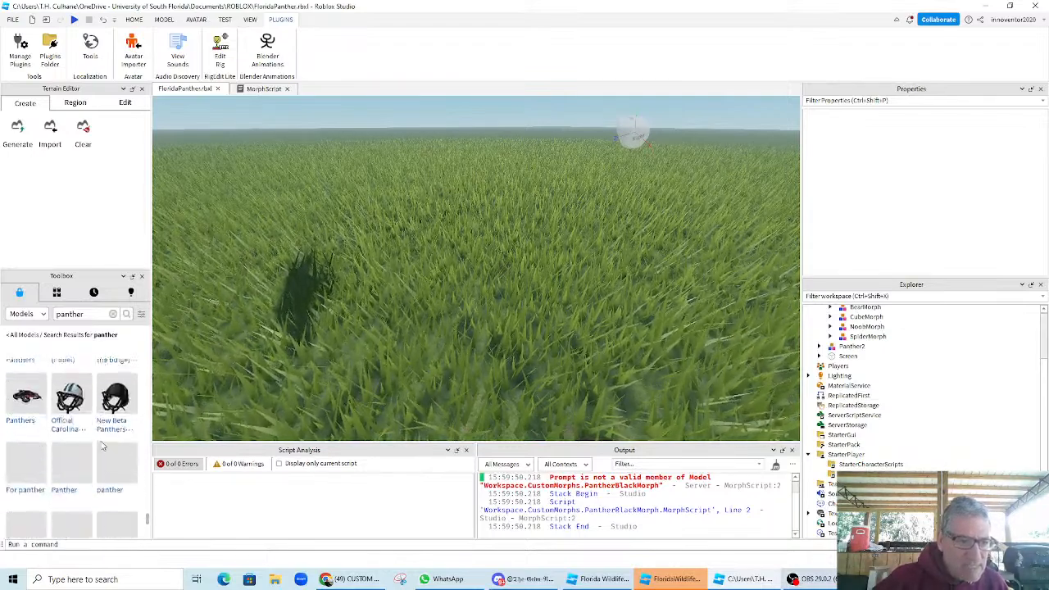
pyautogui.scroll(-4, 103, 445)
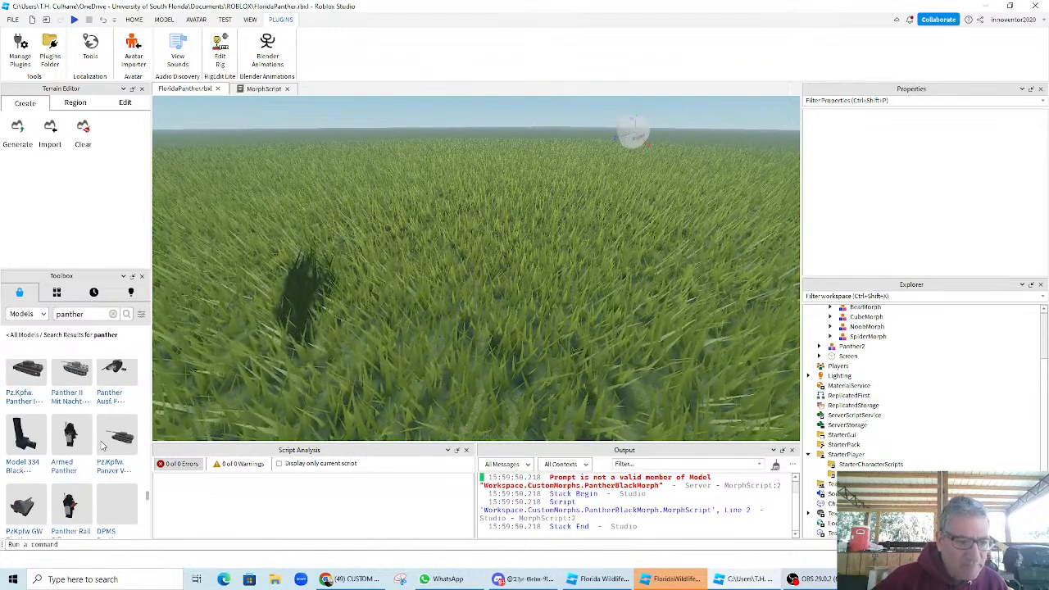
pyautogui.scroll(-3, 103, 445)
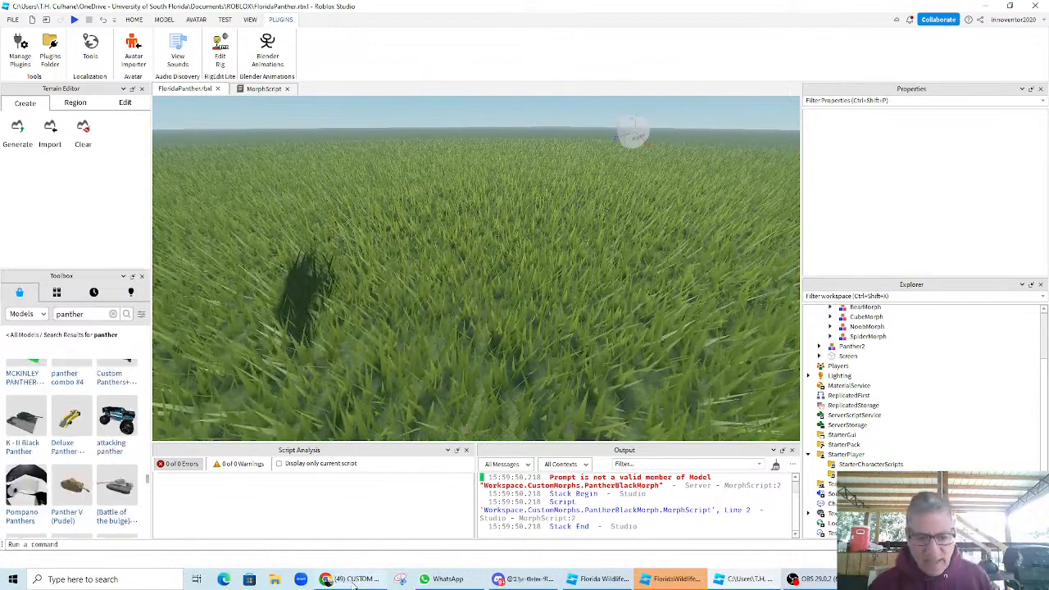
# - Switch to Chrome and search the web for "panther fbx free" in a new tab
pyautogui.click(352, 580)
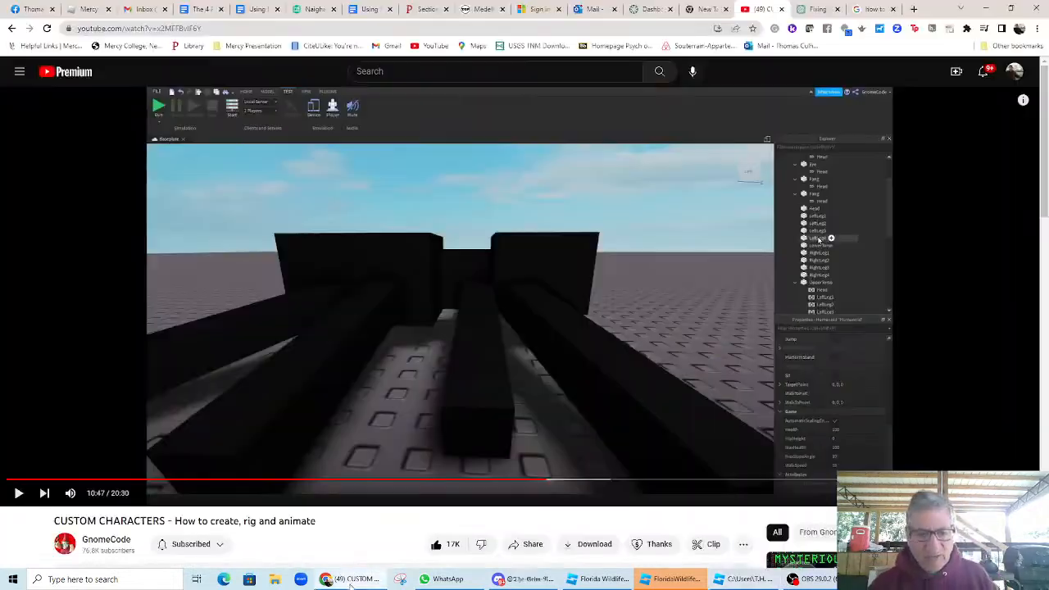
pyautogui.click(914, 10)
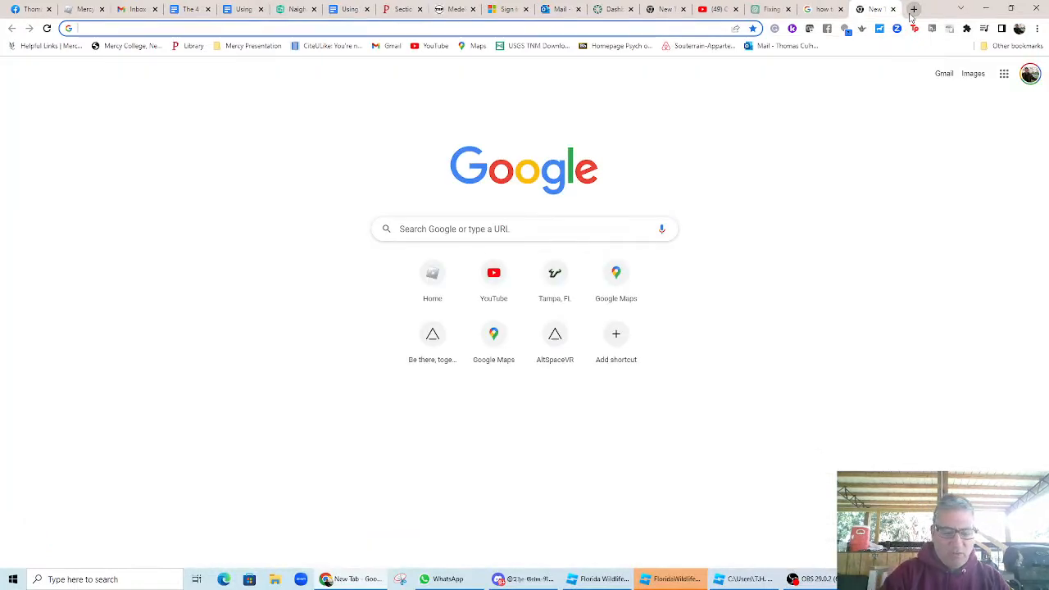
pyautogui.write('panther')
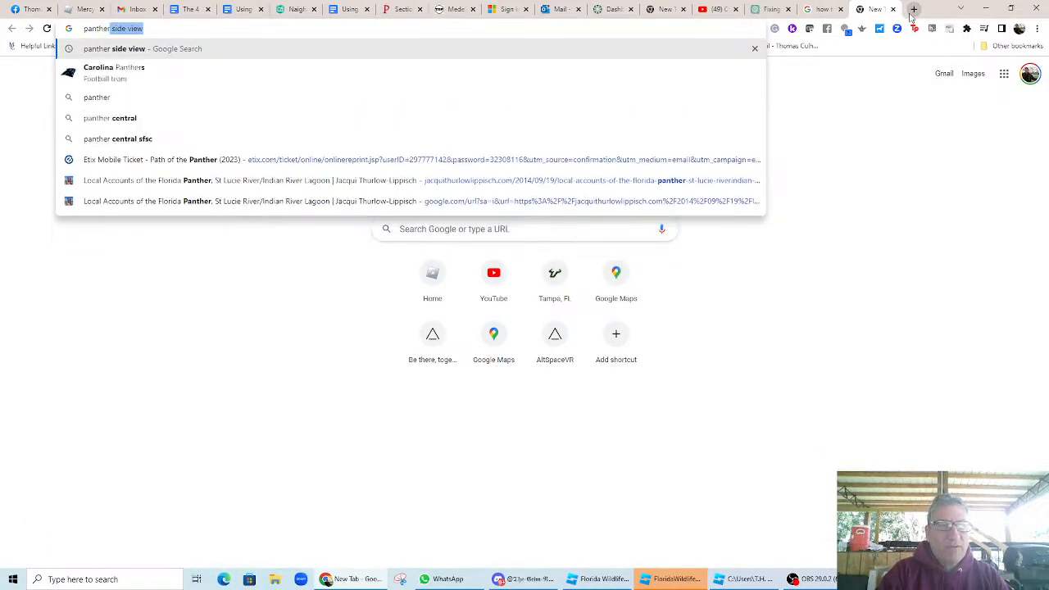
pyautogui.write(' fbx')
pyautogui.write(' free')
pyautogui.press('Return')
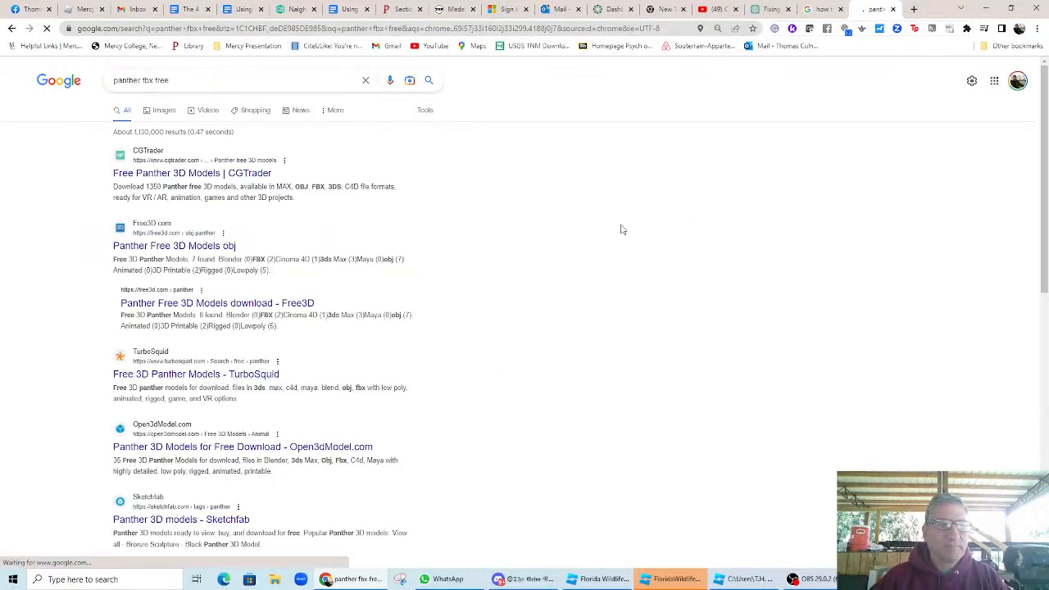
# - Examine both pages of CGTrader's free panther 3D models for a suitable big cat, then return to the first page
pyautogui.click(196, 176)
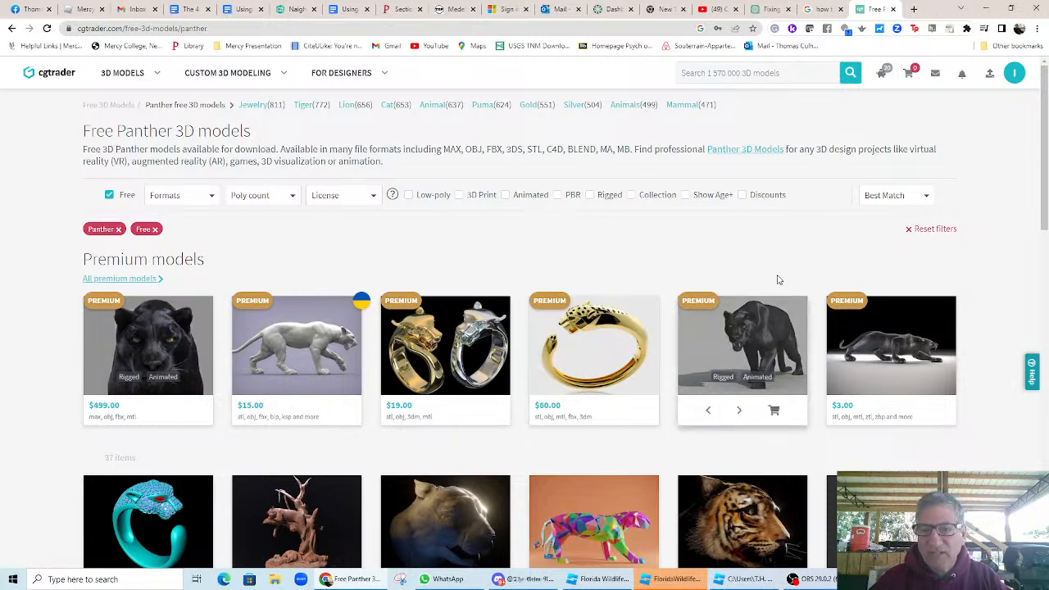
pyautogui.scroll(-2, 628, 169)
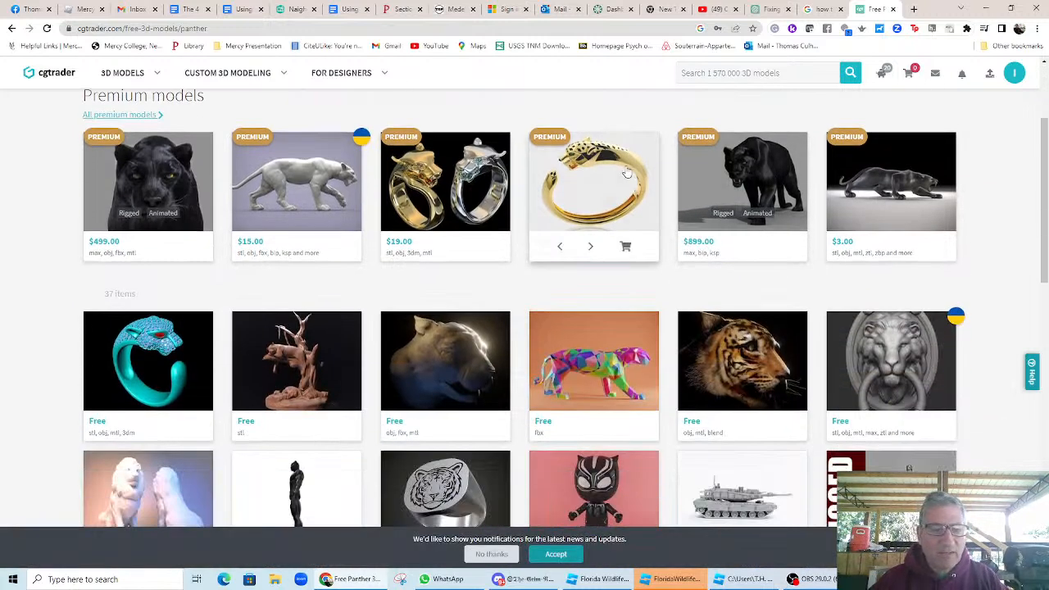
pyautogui.scroll(2, 623, 169)
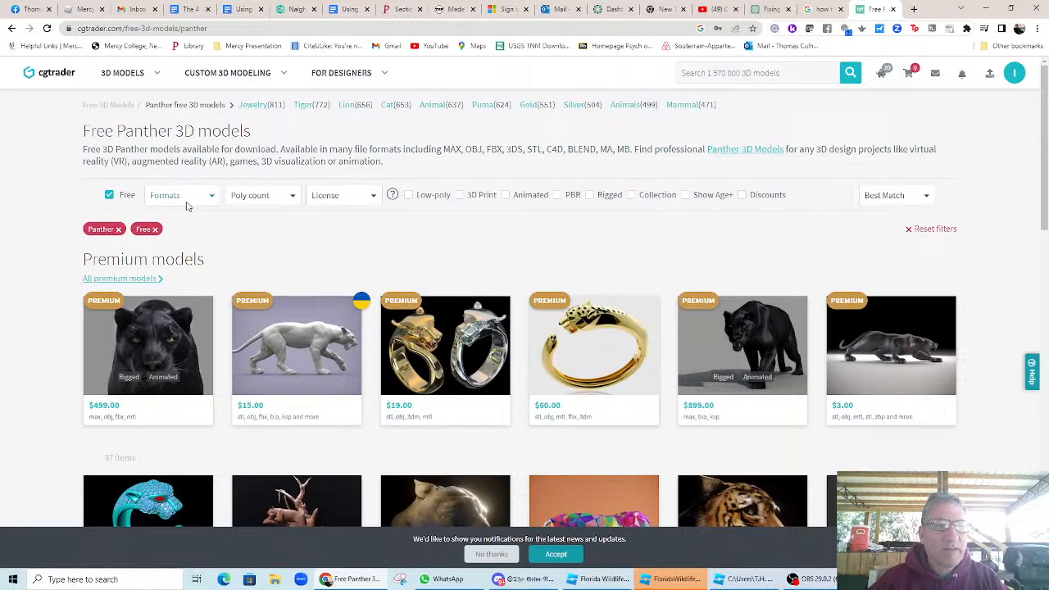
pyautogui.scroll(-6, 210, 248)
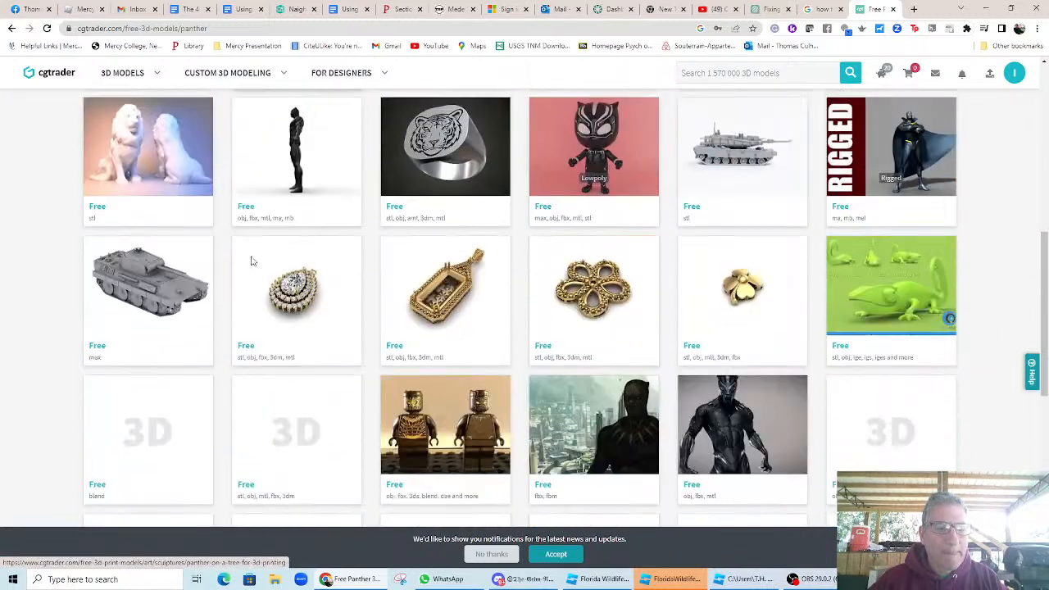
pyautogui.scroll(1, 292, 270)
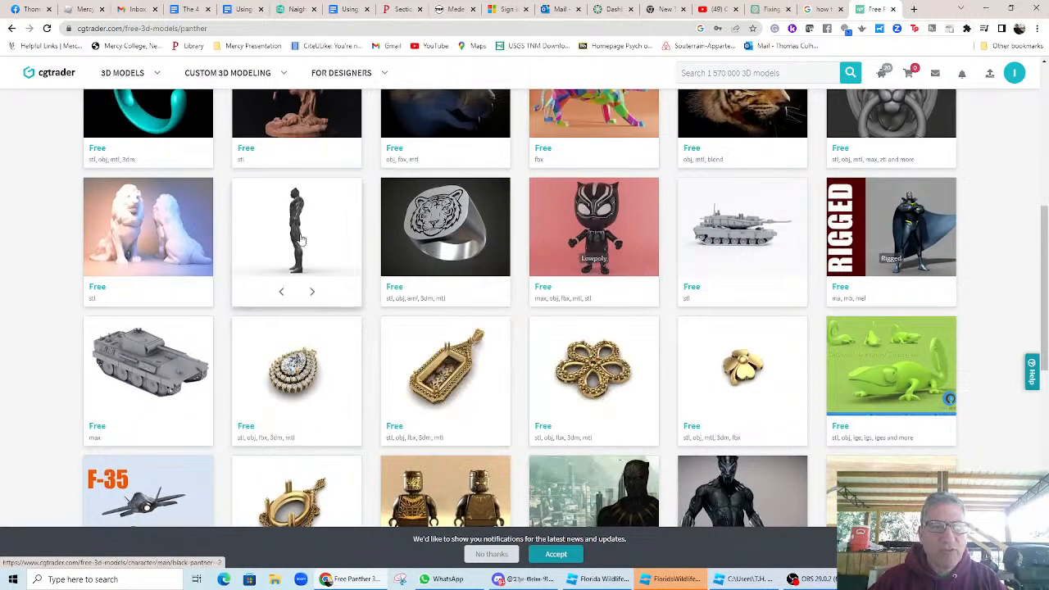
pyautogui.scroll(-2, 307, 228)
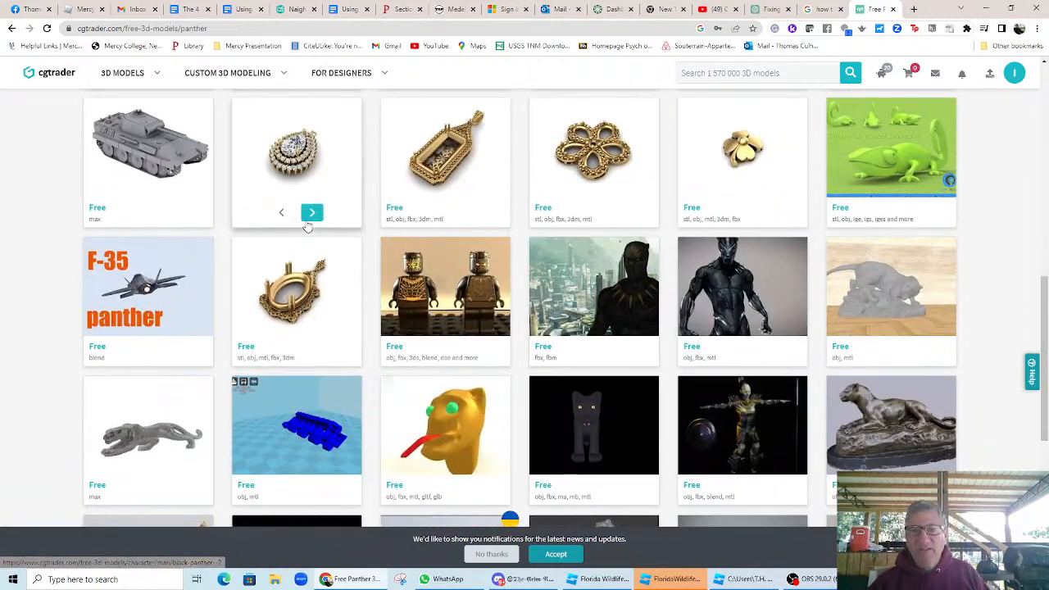
pyautogui.scroll(-2, 307, 228)
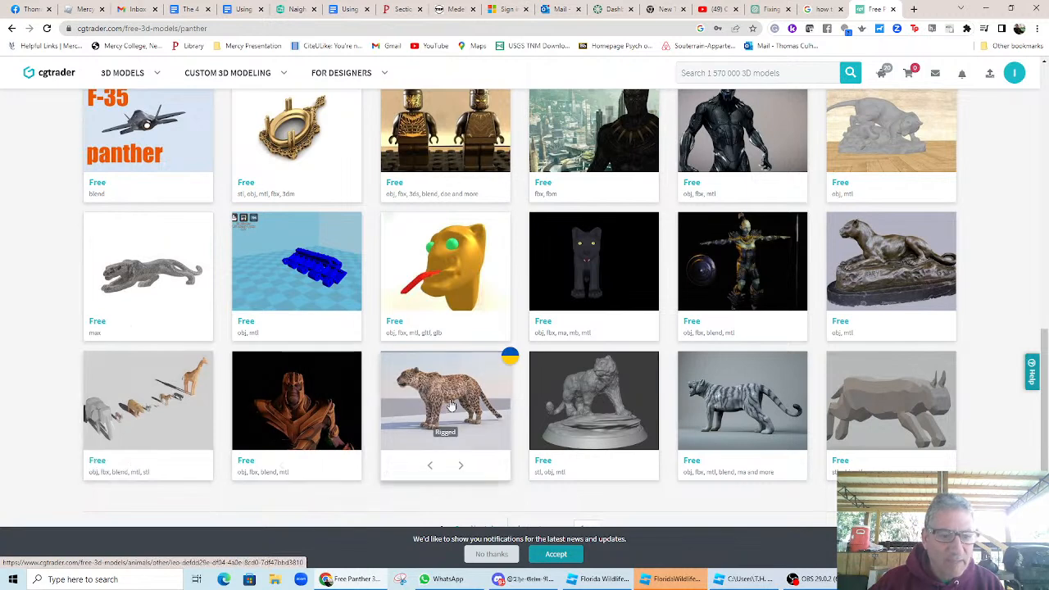
pyautogui.scroll(-1, 459, 393)
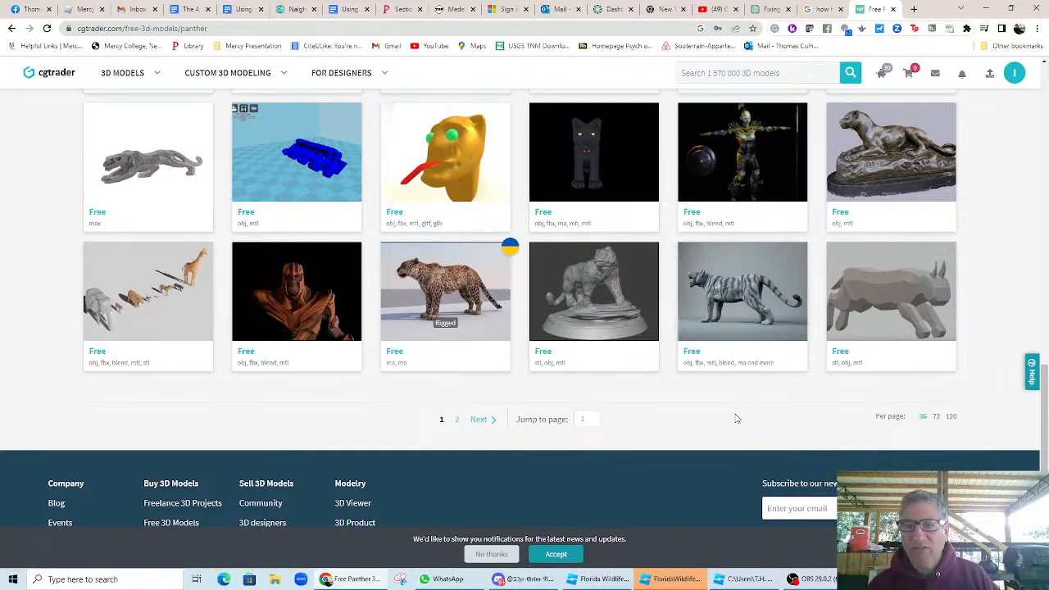
pyautogui.scroll(-1, 742, 328)
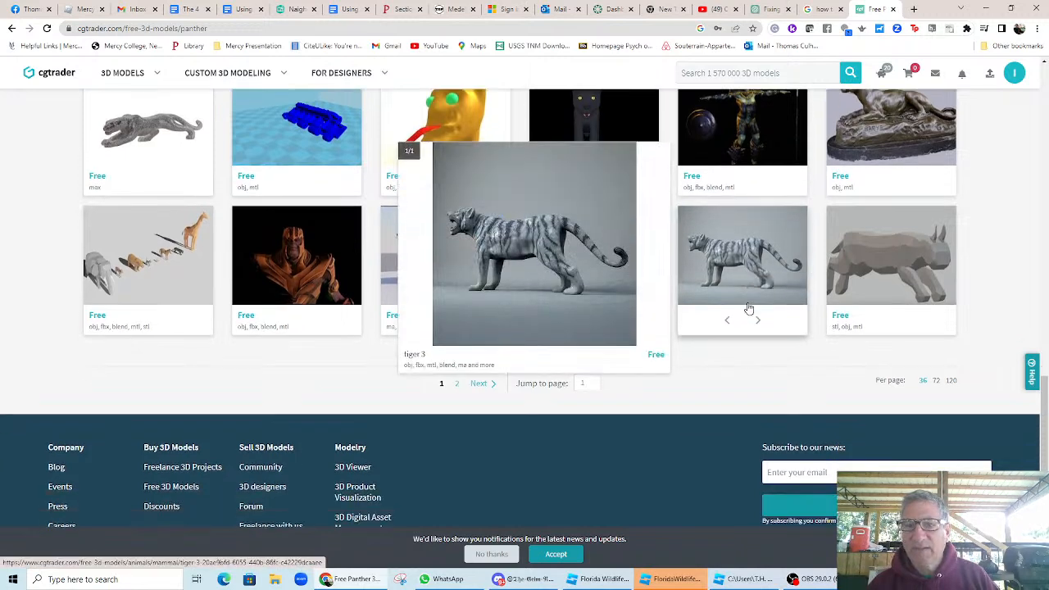
pyautogui.click(479, 326)
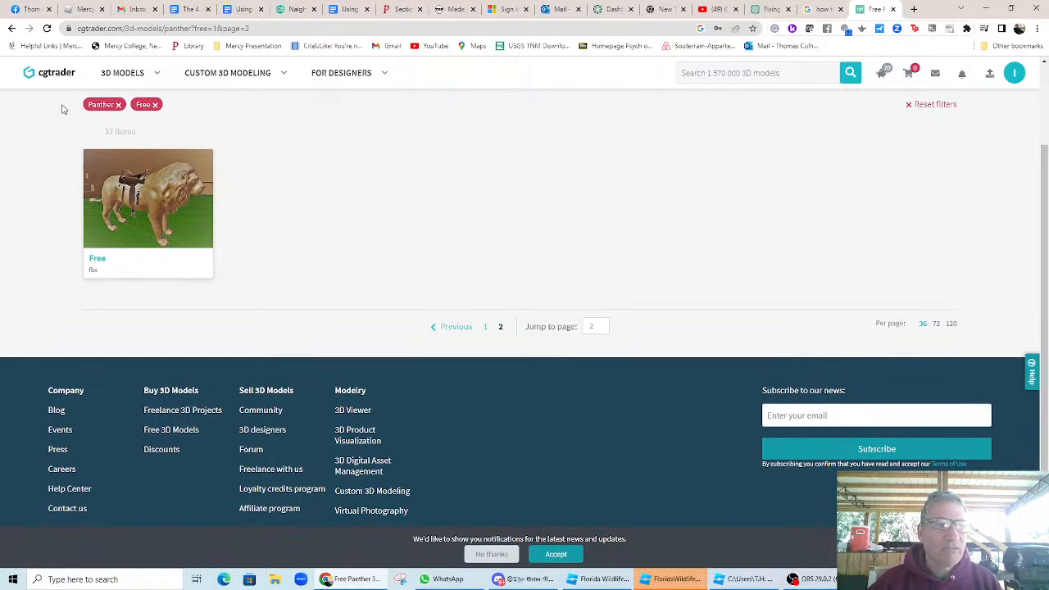
pyautogui.click(11, 29)
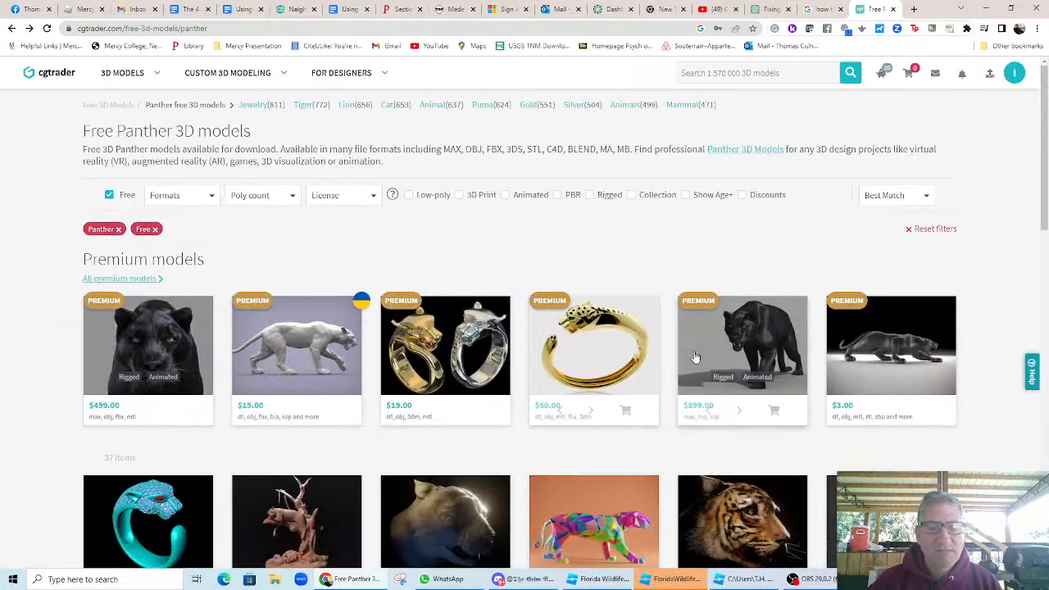
# - Inspect the Low Poly Animal Pack for Free on CGTrader, then return to the list of free panther models
pyautogui.scroll(-5, 710, 367)
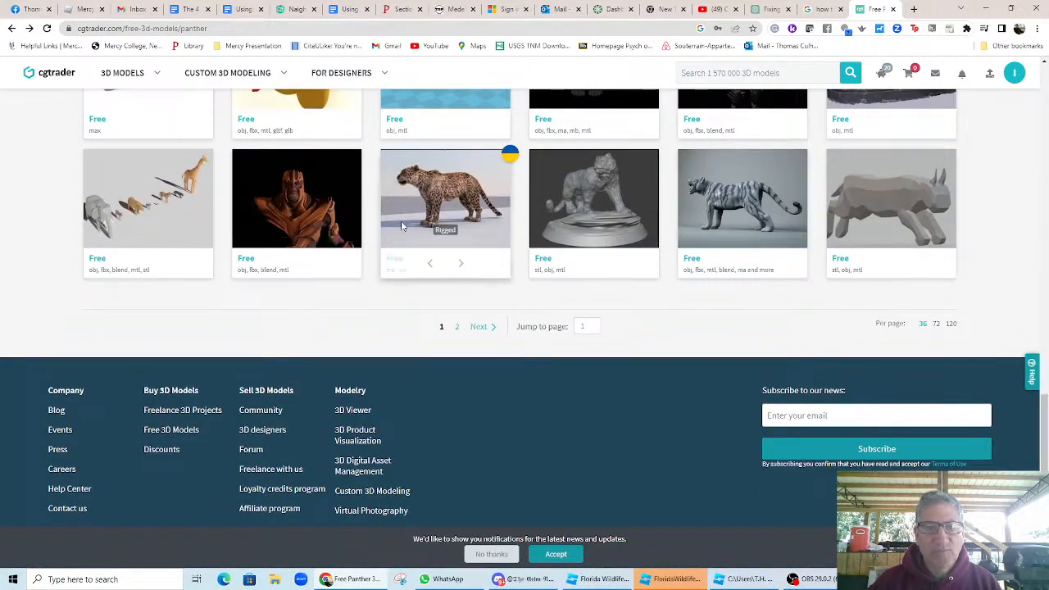
pyautogui.moveTo(186, 240)
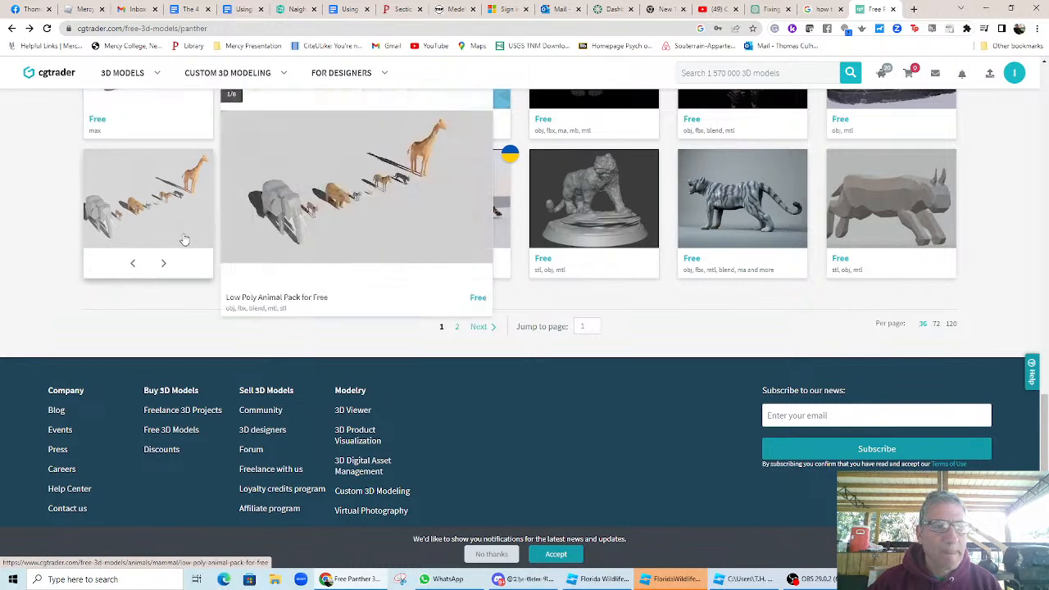
pyautogui.click(144, 219)
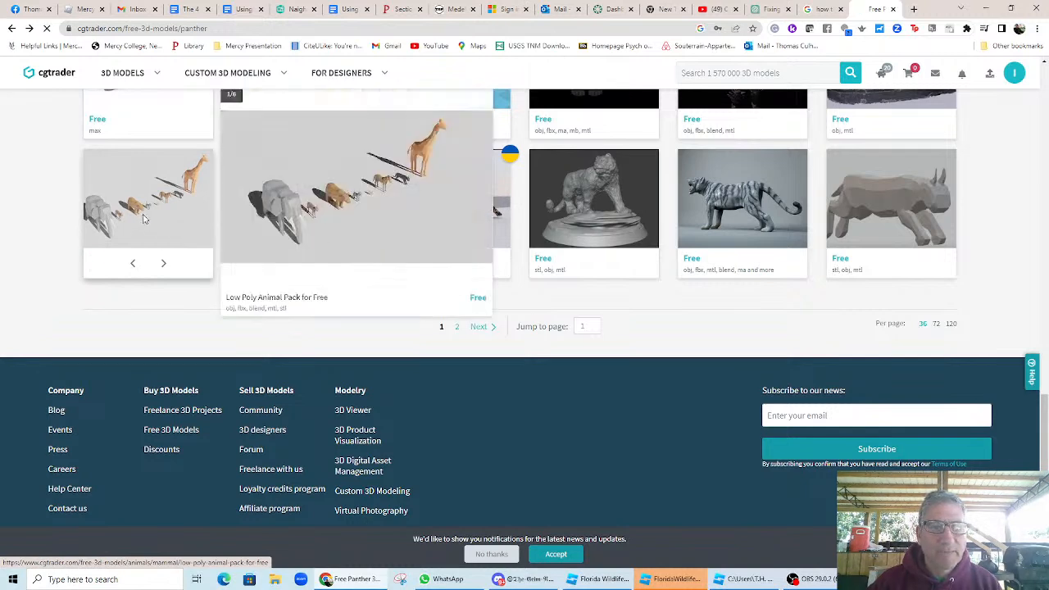
pyautogui.scroll(-2, 617, 405)
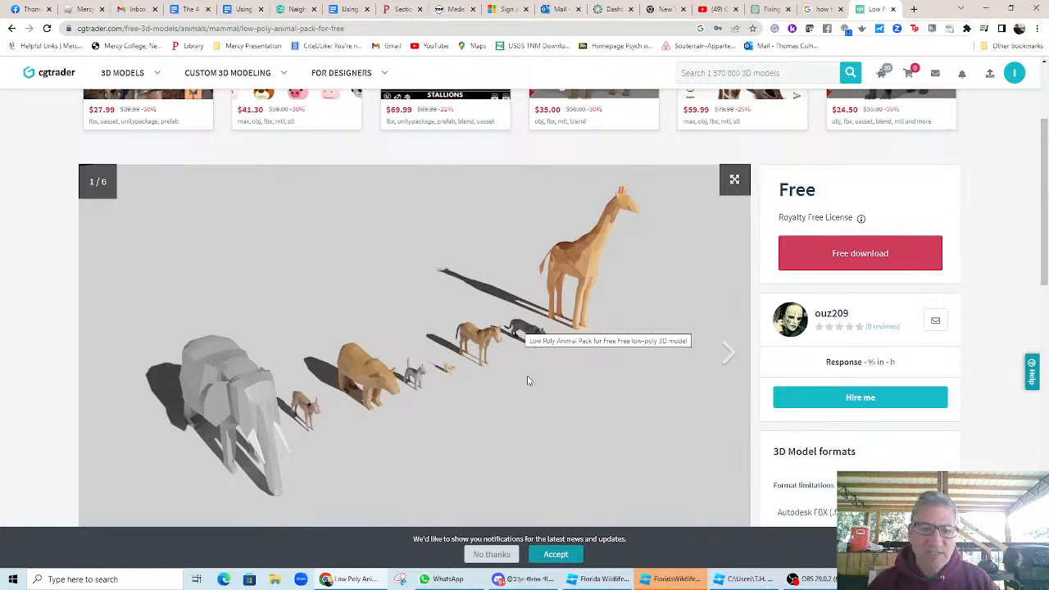
pyautogui.click(13, 29)
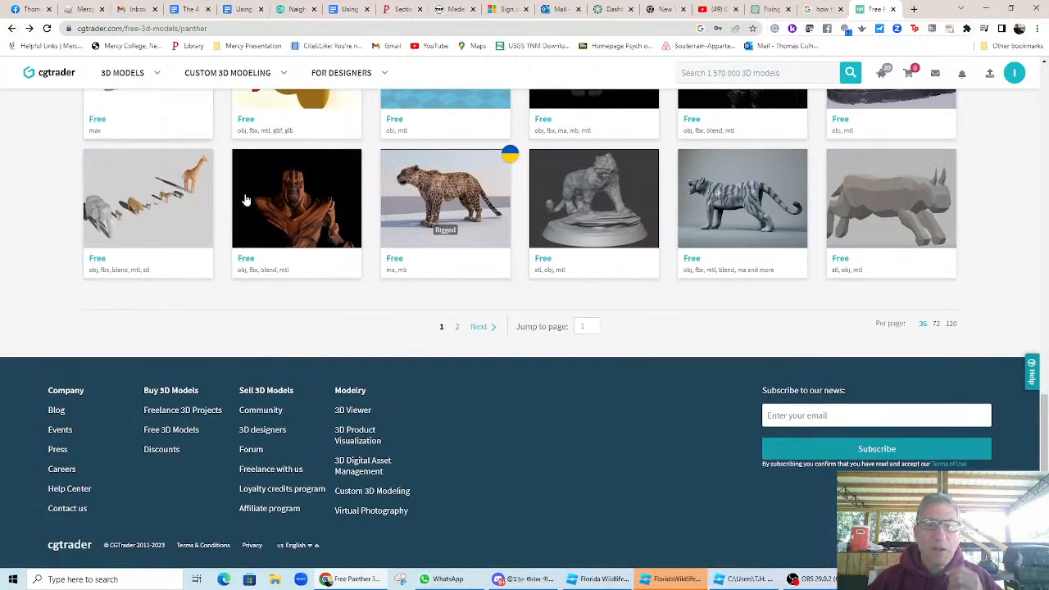
# - Search the web for "free panther fbx"
pyautogui.scroll(6, 169, 113)
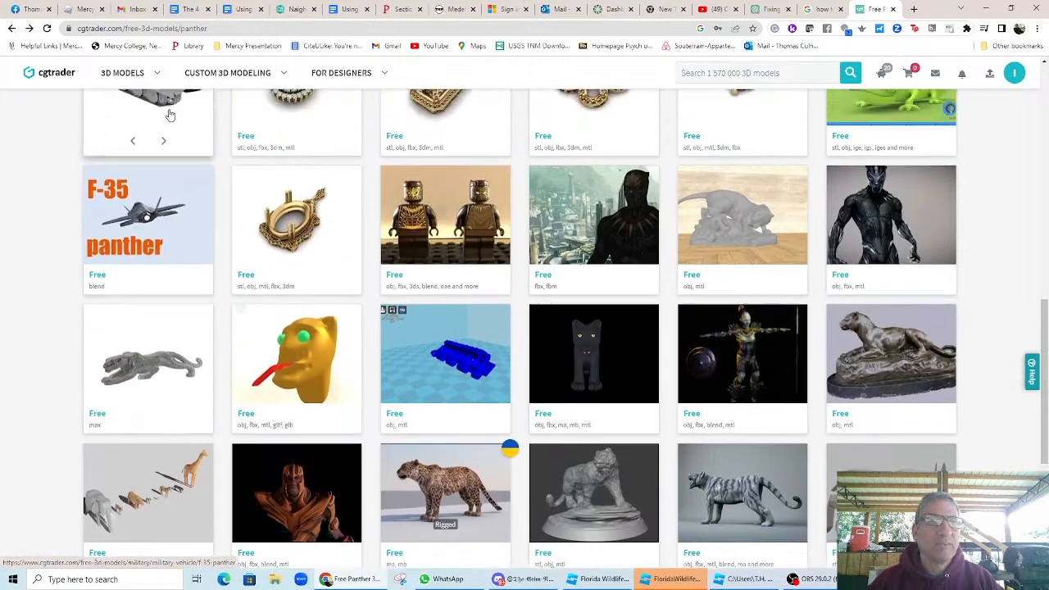
pyautogui.click(128, 29)
pyautogui.write('free')
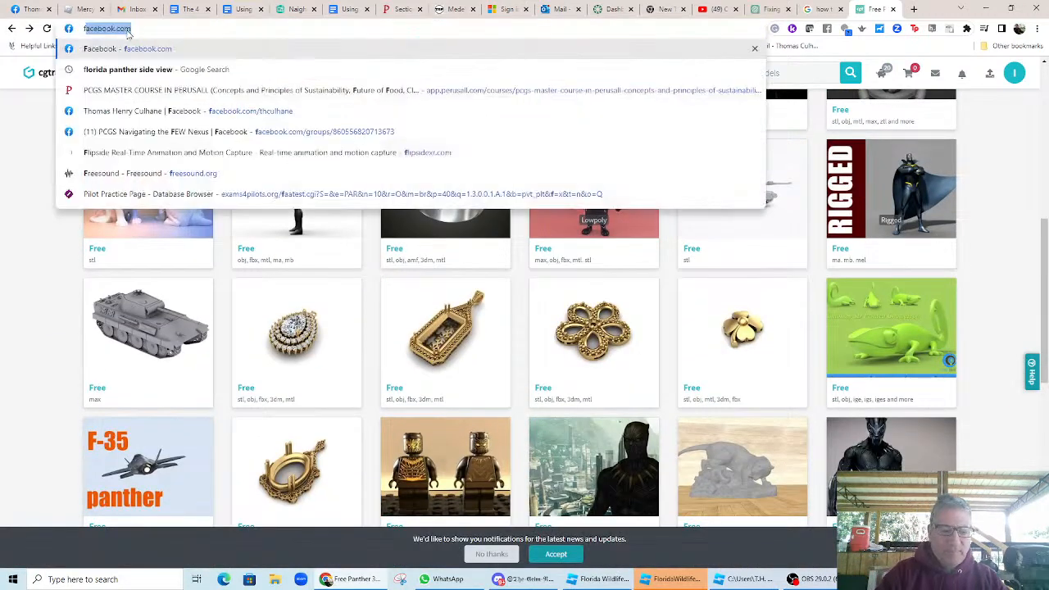
pyautogui.write(' panther fb')
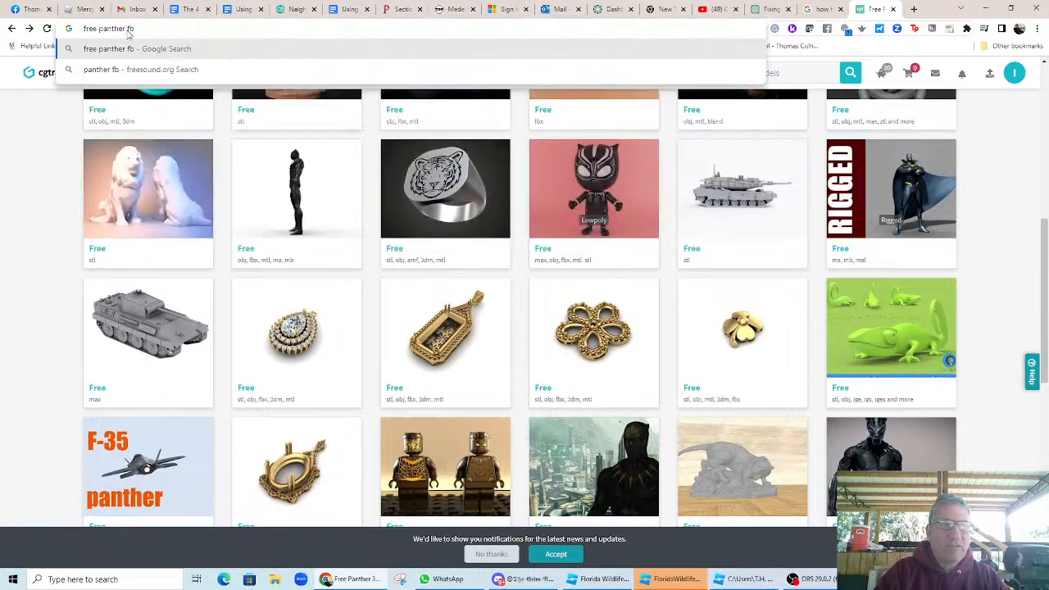
pyautogui.press('Return')
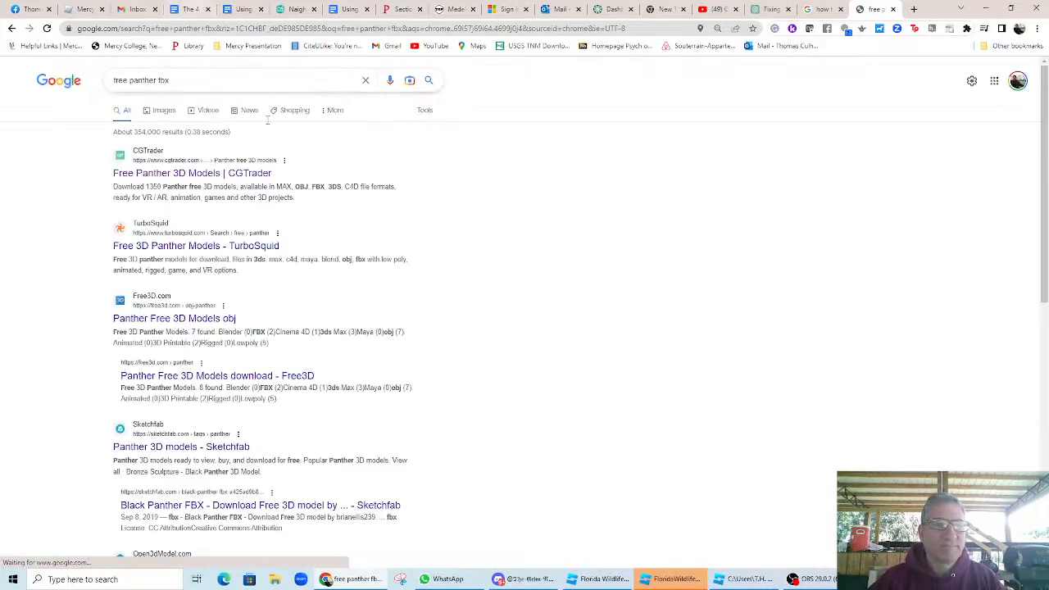
# - Look through TurboSquid's free 3D panther models and open the page of the free rigged Tiger model
pyautogui.click(185, 245)
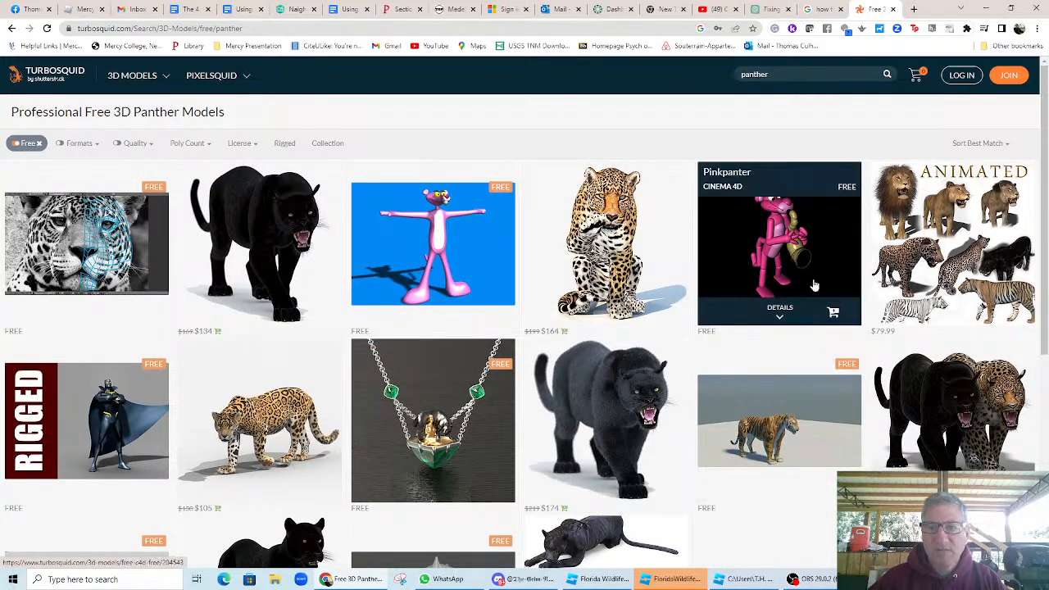
pyautogui.scroll(-1, 787, 402)
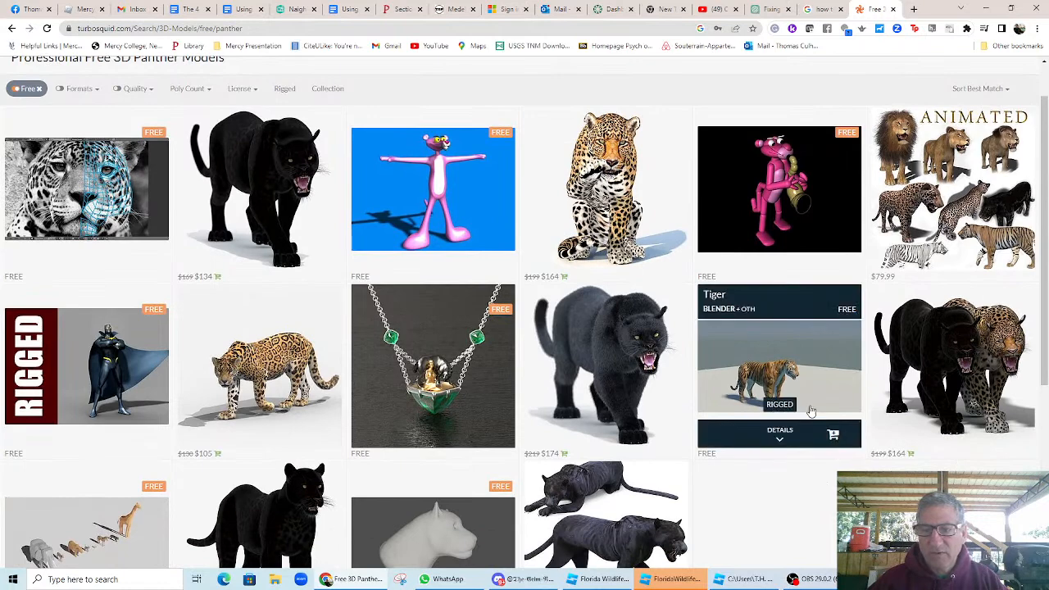
pyautogui.scroll(-3, 784, 480)
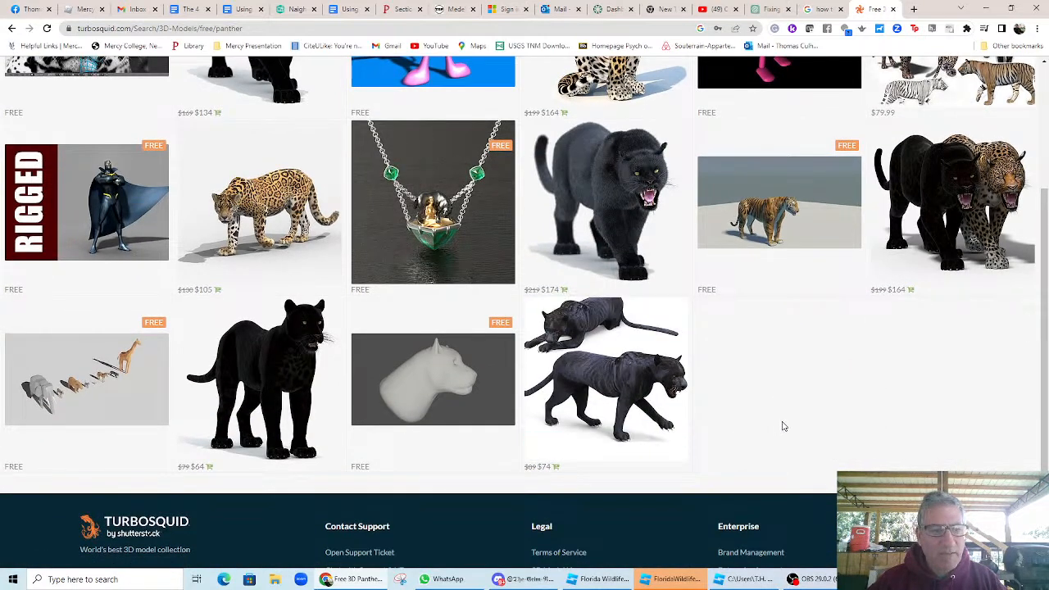
pyautogui.scroll(1, 787, 431)
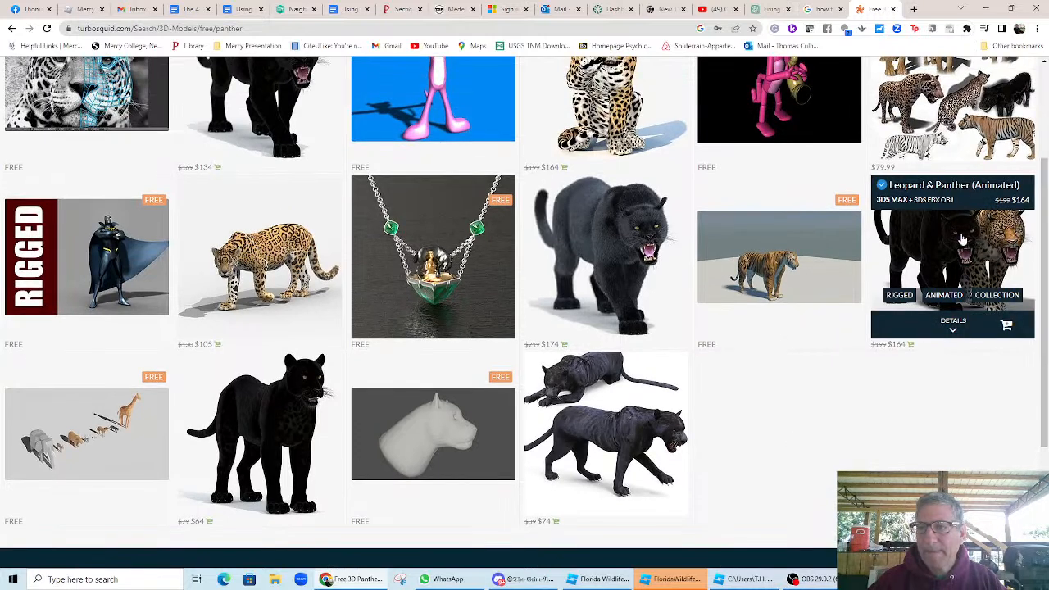
pyautogui.moveTo(833, 327)
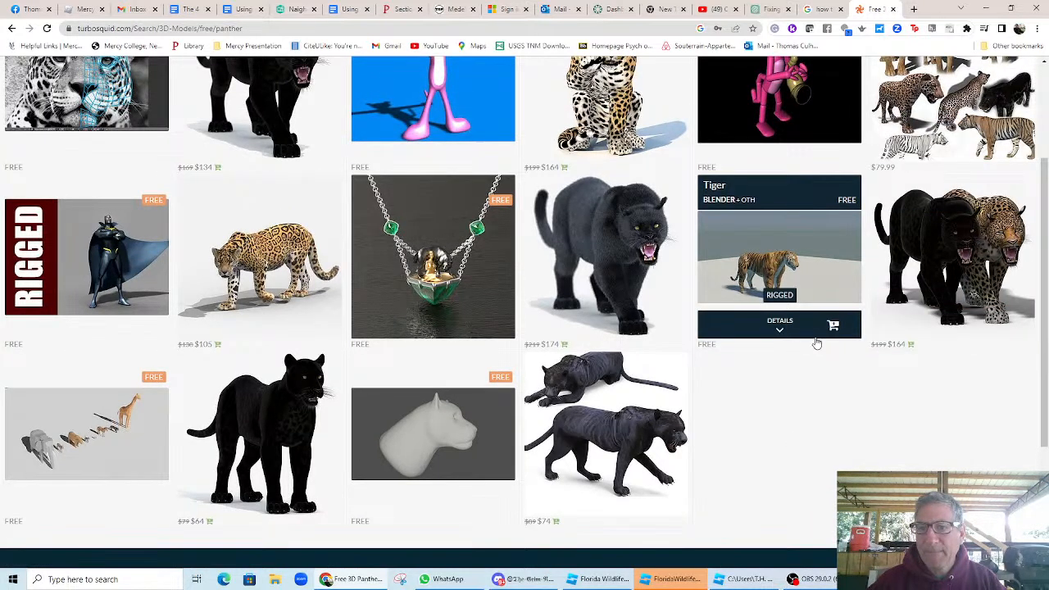
pyautogui.click(785, 275)
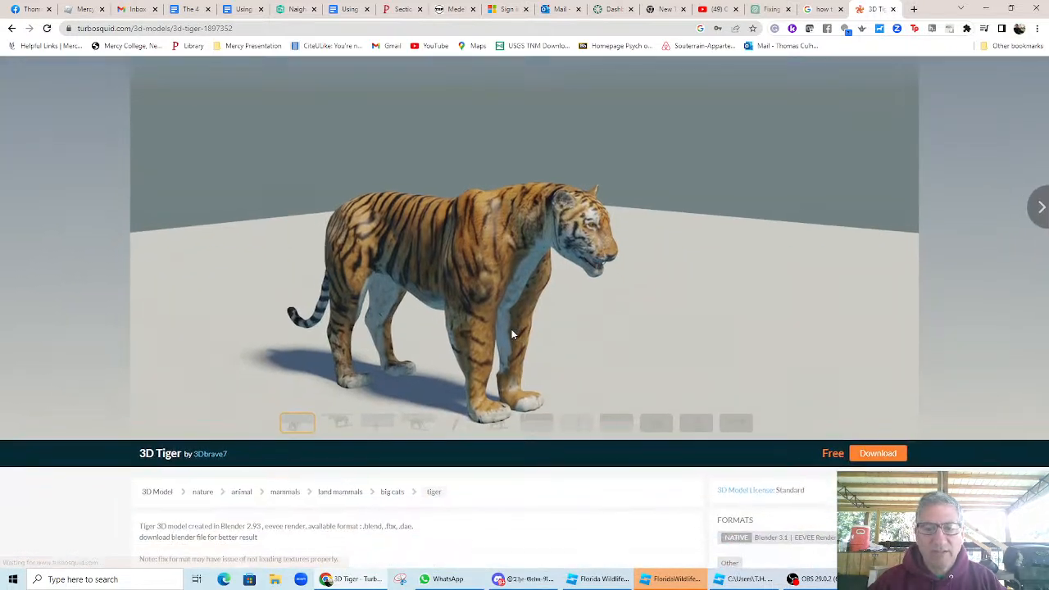
# - Request the free 3D Tiger download and log in to TurboSquid with the prefilled account
pyautogui.click(877, 456)
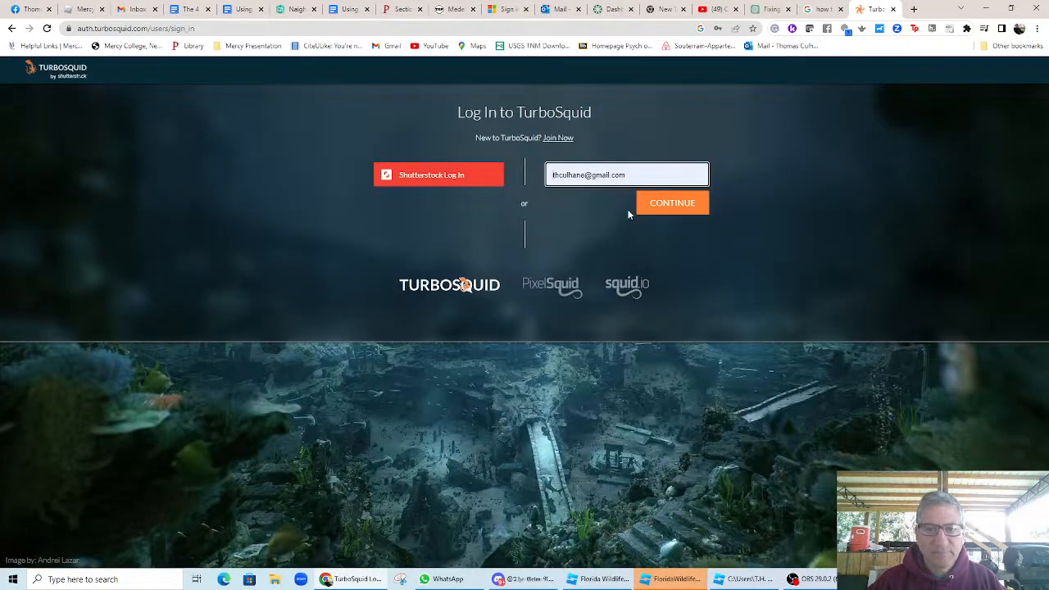
pyautogui.click(665, 205)
pyautogui.click(667, 210)
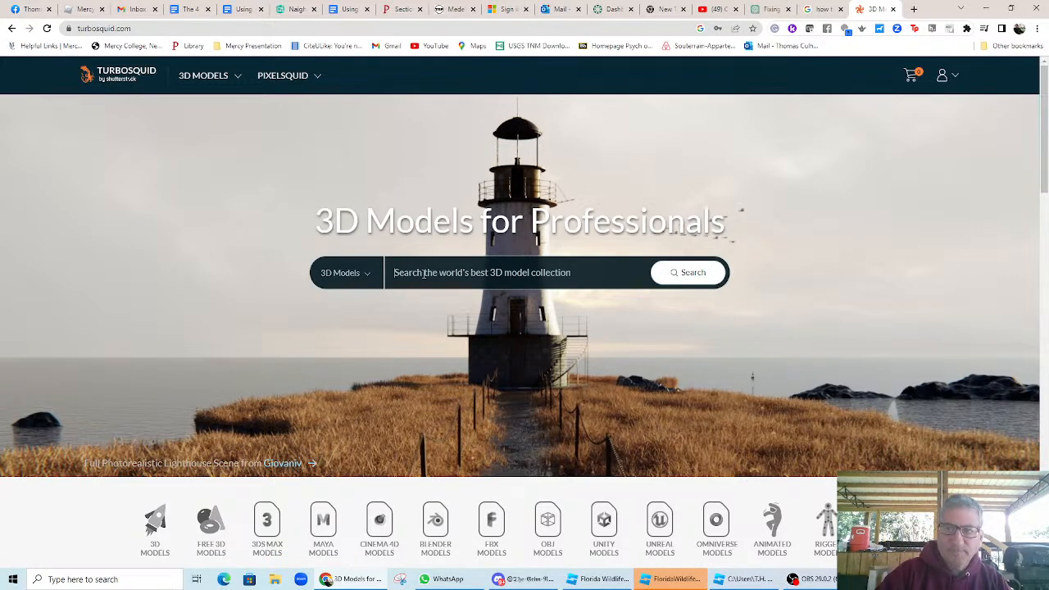
# - Search TurboSquid's 3D models for "panther"
pyautogui.click(424, 273)
pyautogui.write('lam')
pyautogui.press('BackSpace')
pyautogui.press('BackSpace')
pyautogui.press('BackSpace')
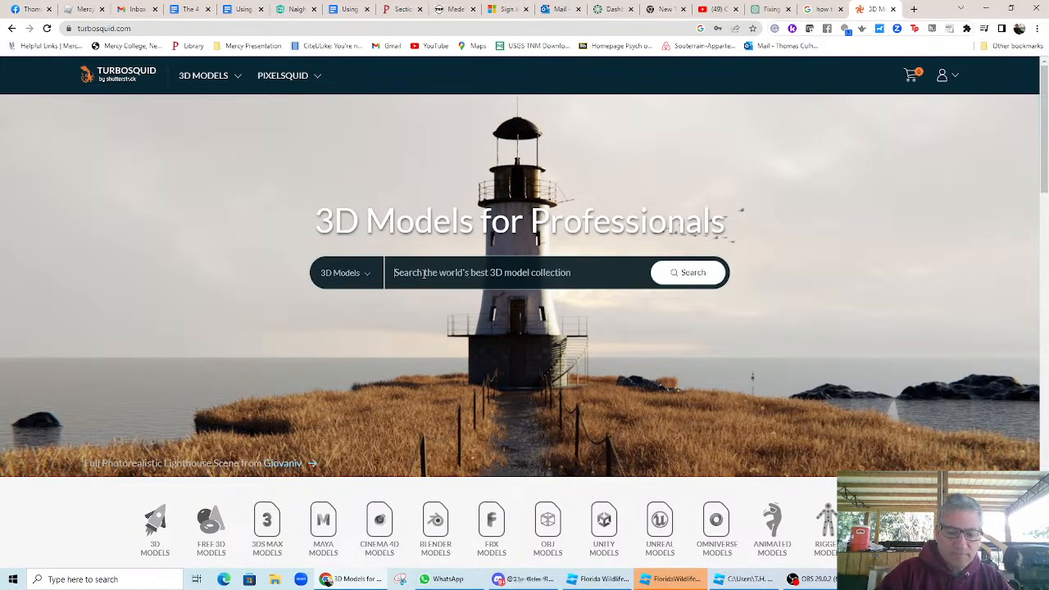
pyautogui.write('panther')
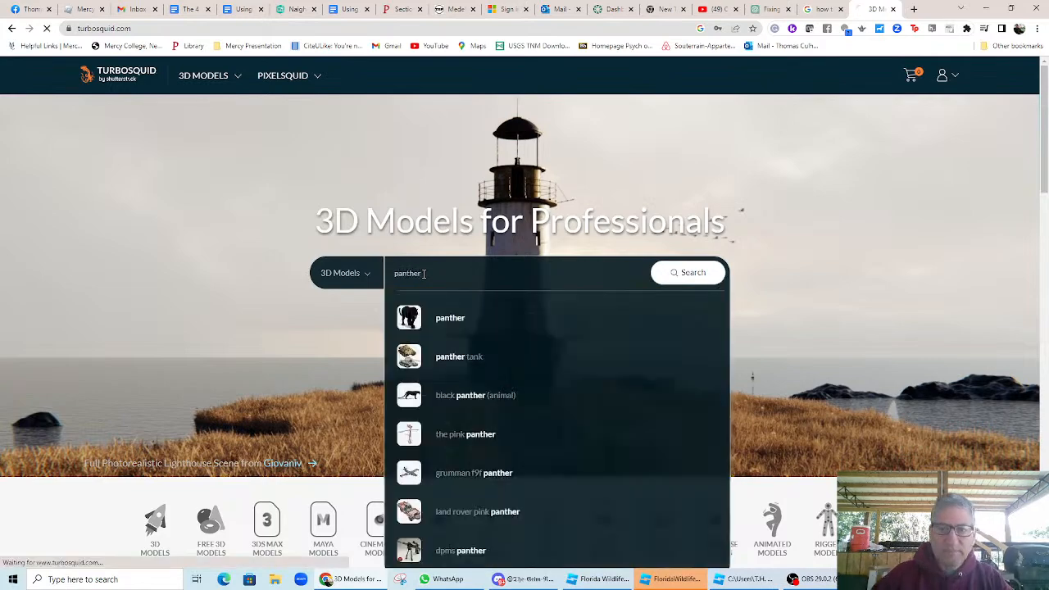
pyautogui.press('Return')
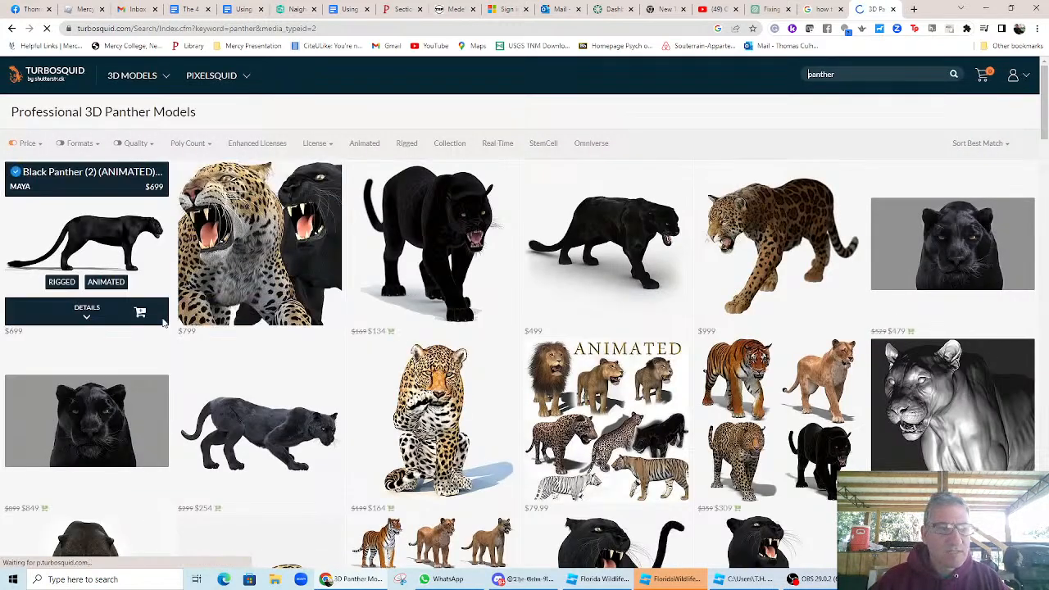
# - Look through the panther models and filter them by price to show only free ones
pyautogui.scroll(-2, 472, 389)
pyautogui.scroll(-1, 253, 492)
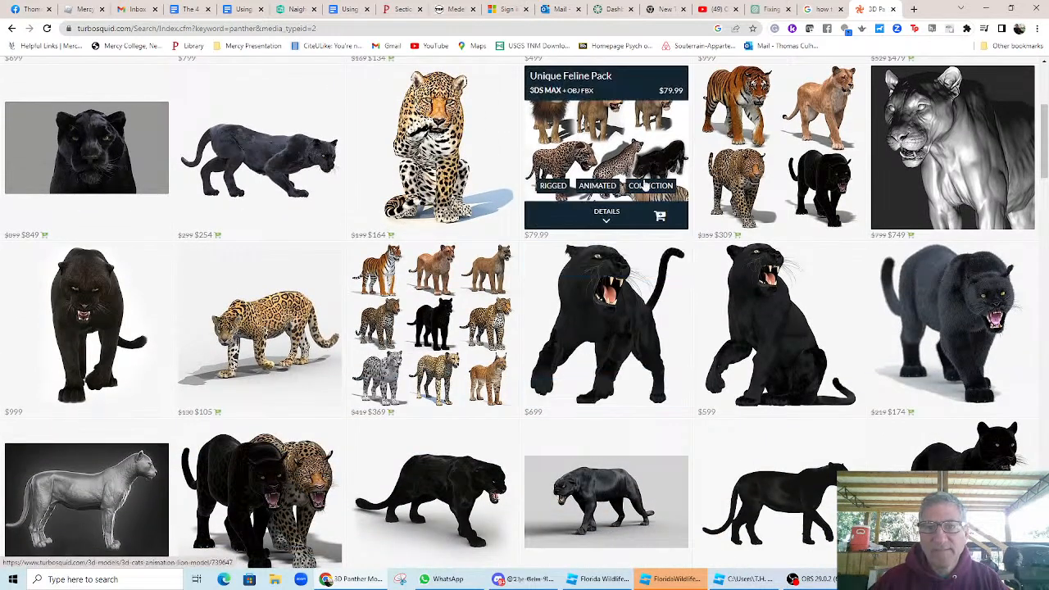
pyautogui.scroll(-3, 779, 492)
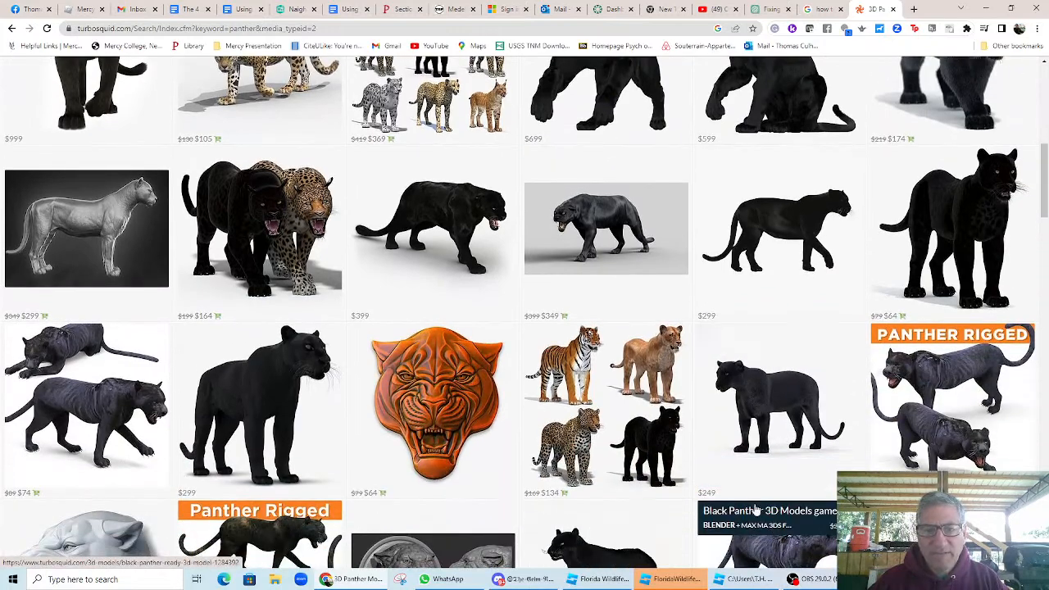
pyautogui.scroll(-3, 756, 510)
pyautogui.scroll(15, 697, 451)
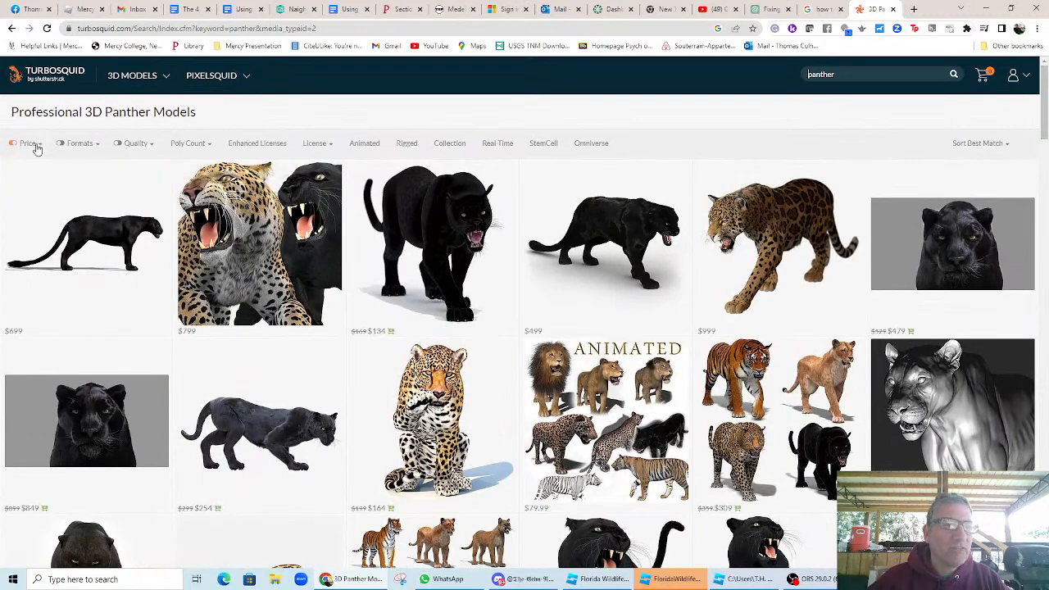
pyautogui.click(37, 146)
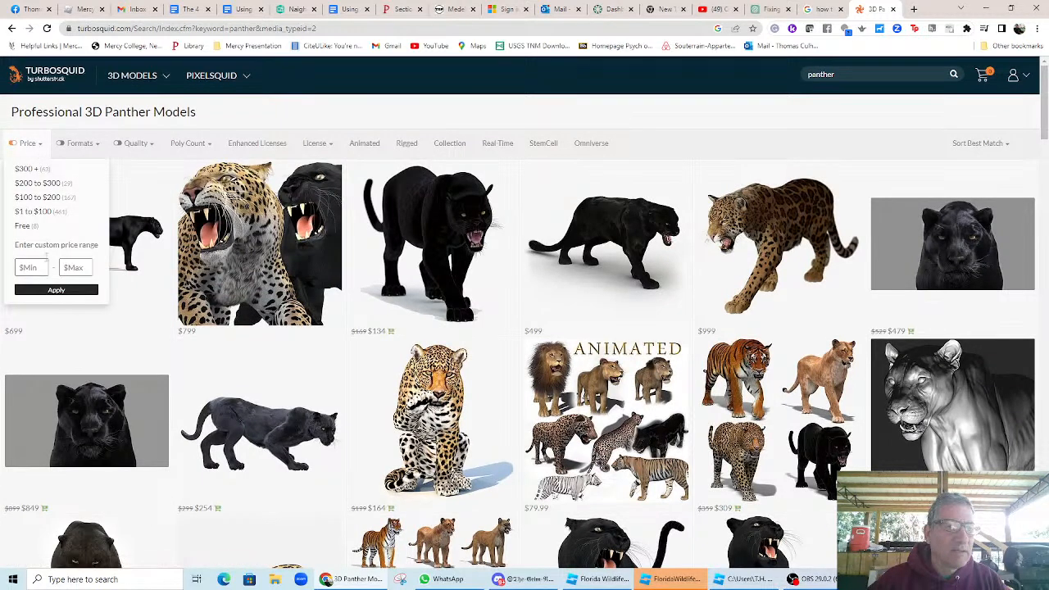
pyautogui.click(25, 226)
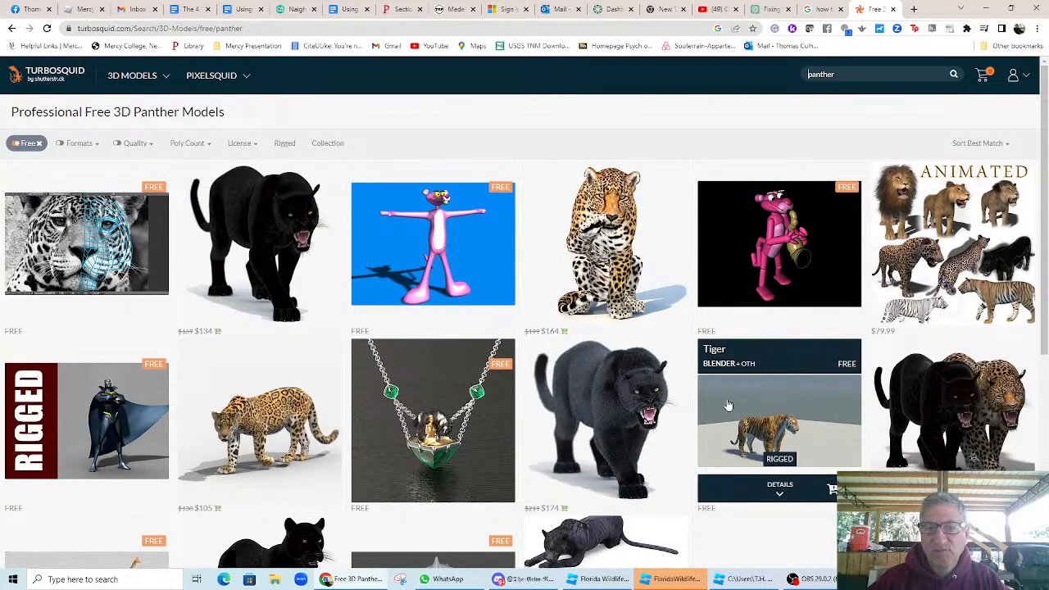
# - Check the free panther models, then search the free models for "big cat" instead
pyautogui.scroll(-2, 711, 444)
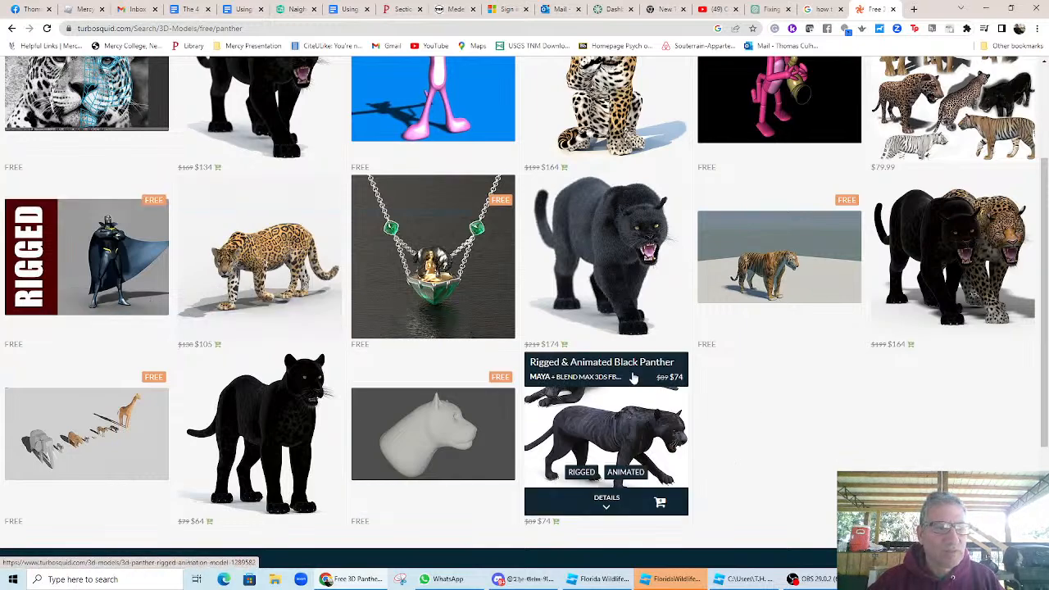
pyautogui.scroll(2, 643, 380)
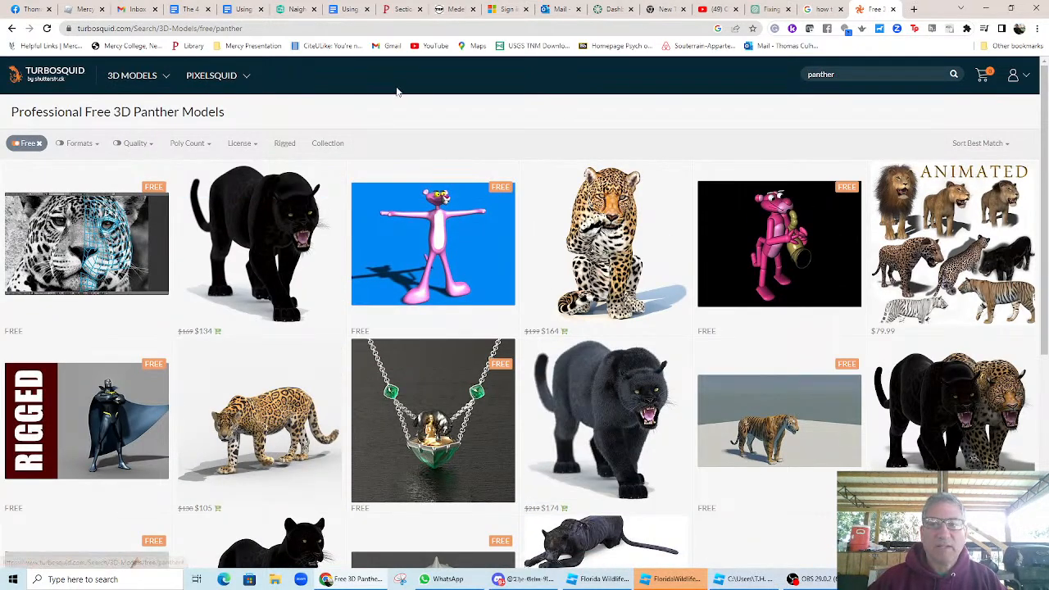
pyautogui.moveTo(848, 71); pyautogui.dragTo(780, 71)
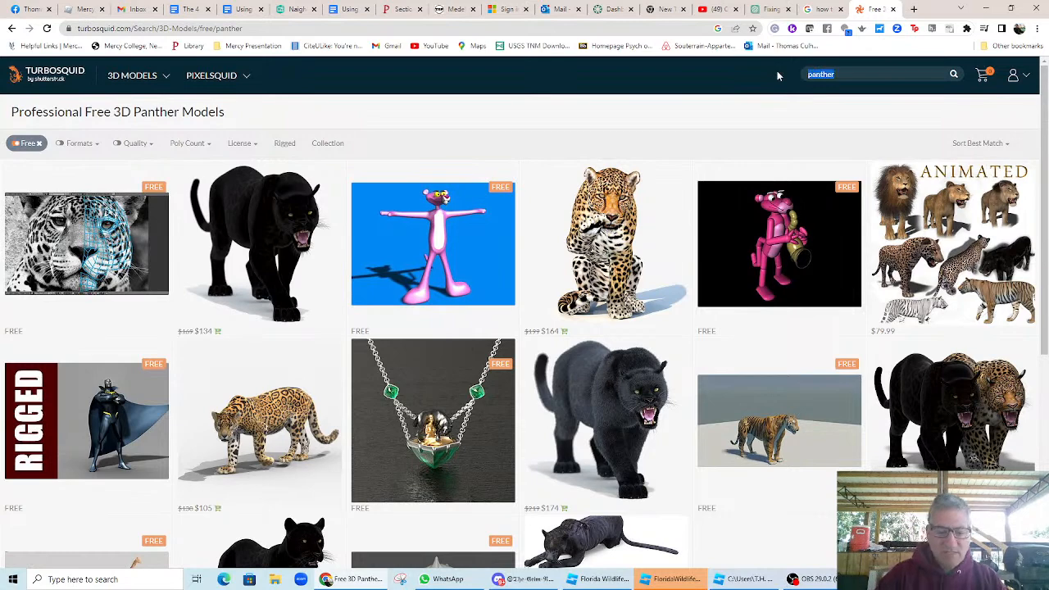
pyautogui.write('big cat')
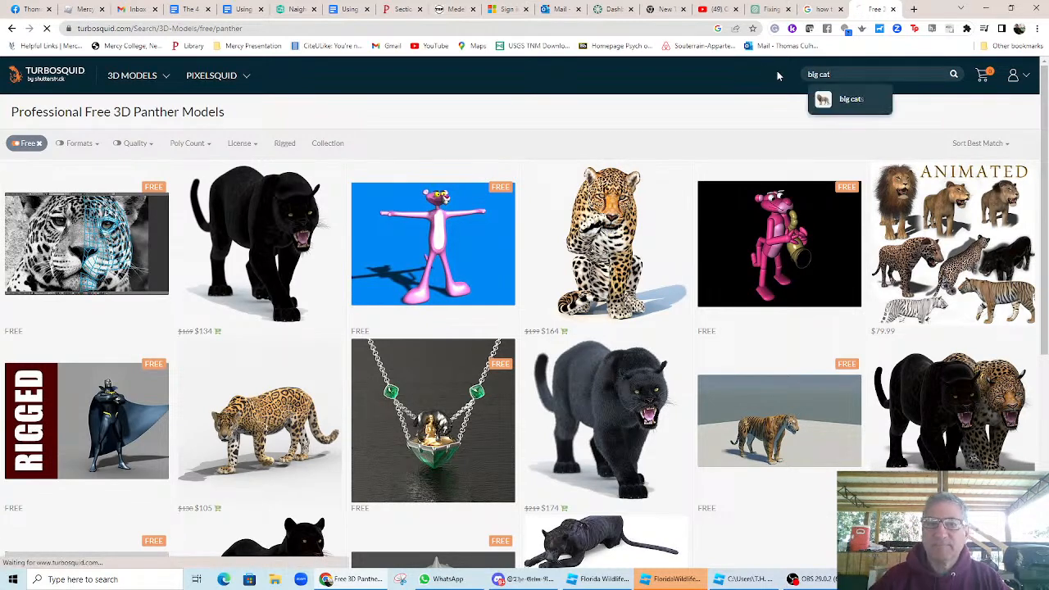
pyautogui.press('Return')
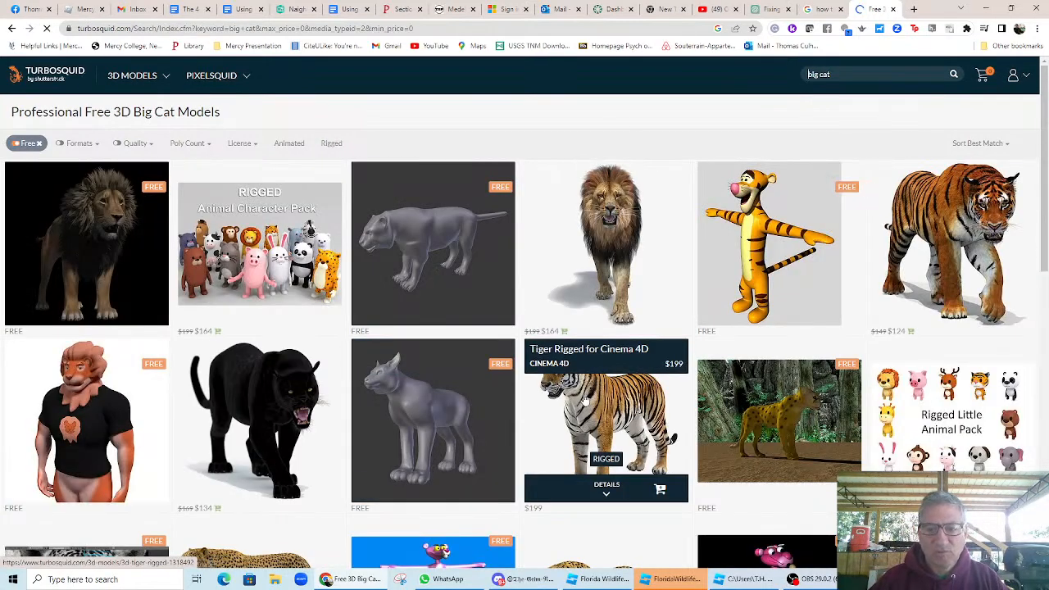
# - Find the free rigged Tiger among the big cat results and download its Blend.zip file
pyautogui.scroll(-2, 669, 394)
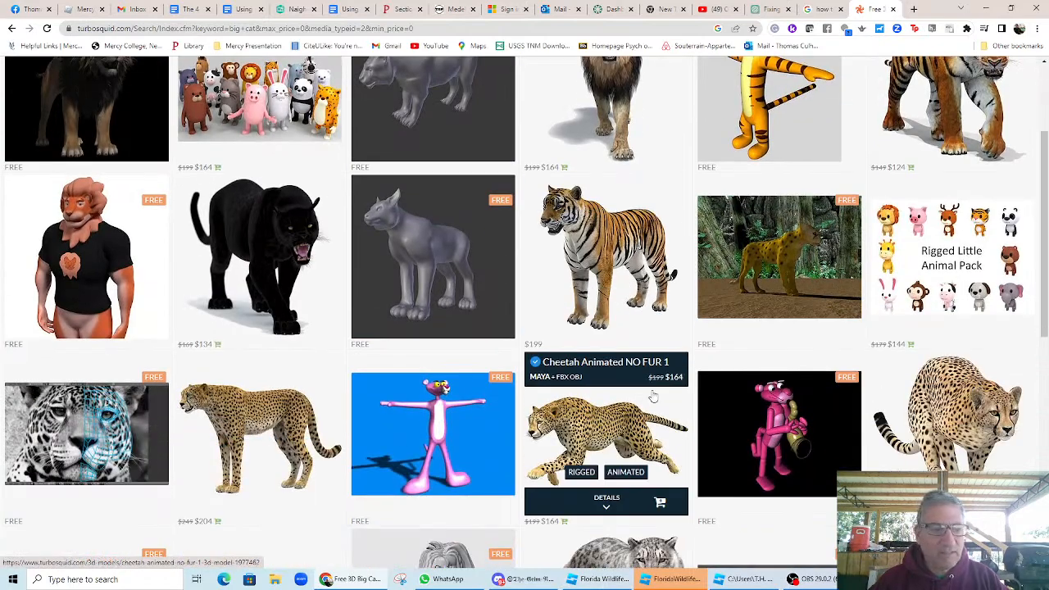
pyautogui.scroll(-7, 656, 410)
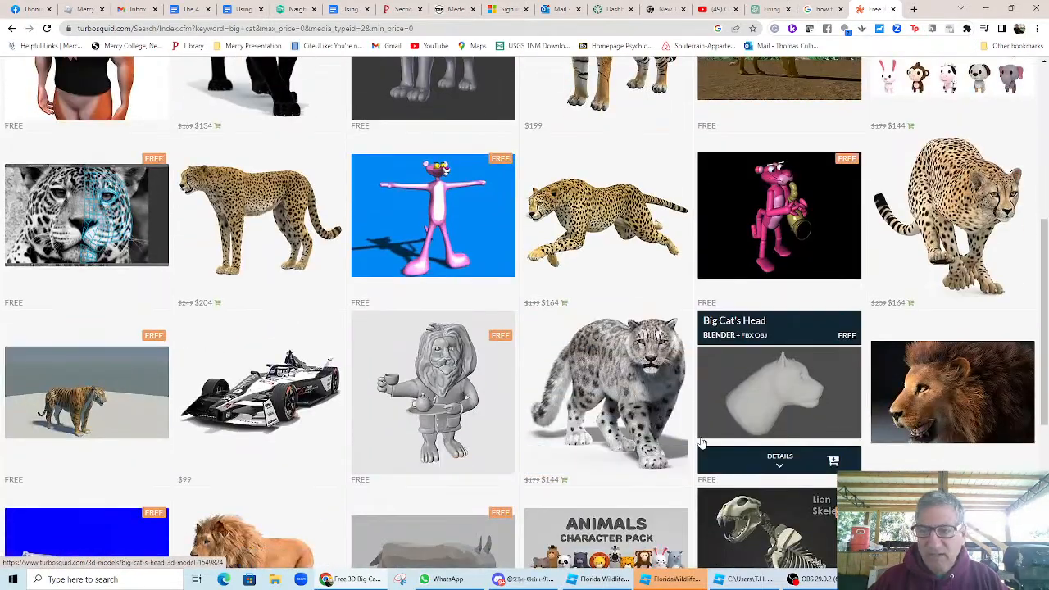
pyautogui.scroll(4, 536, 443)
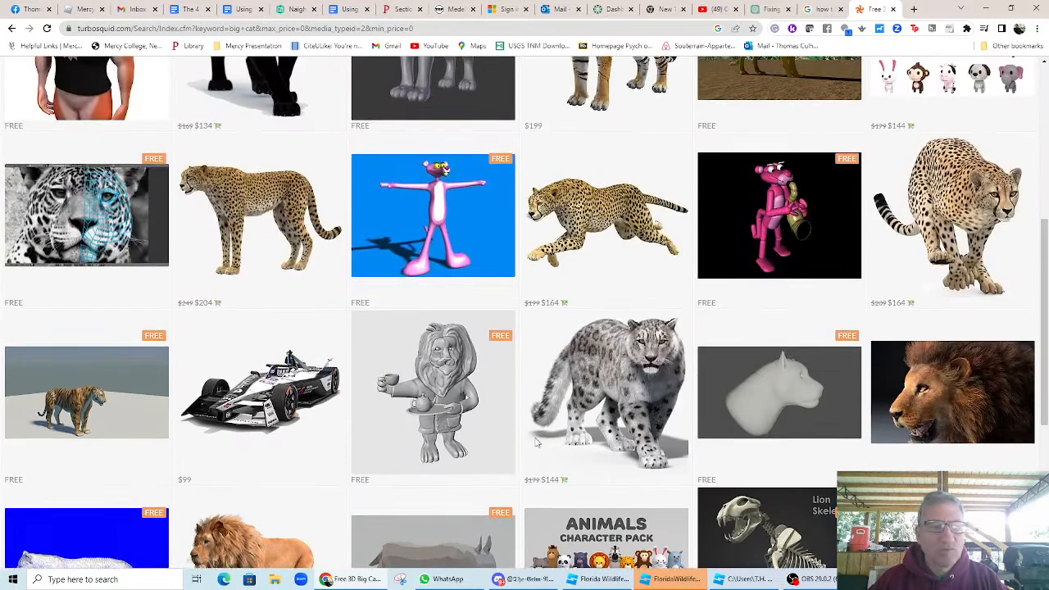
pyautogui.click(103, 400)
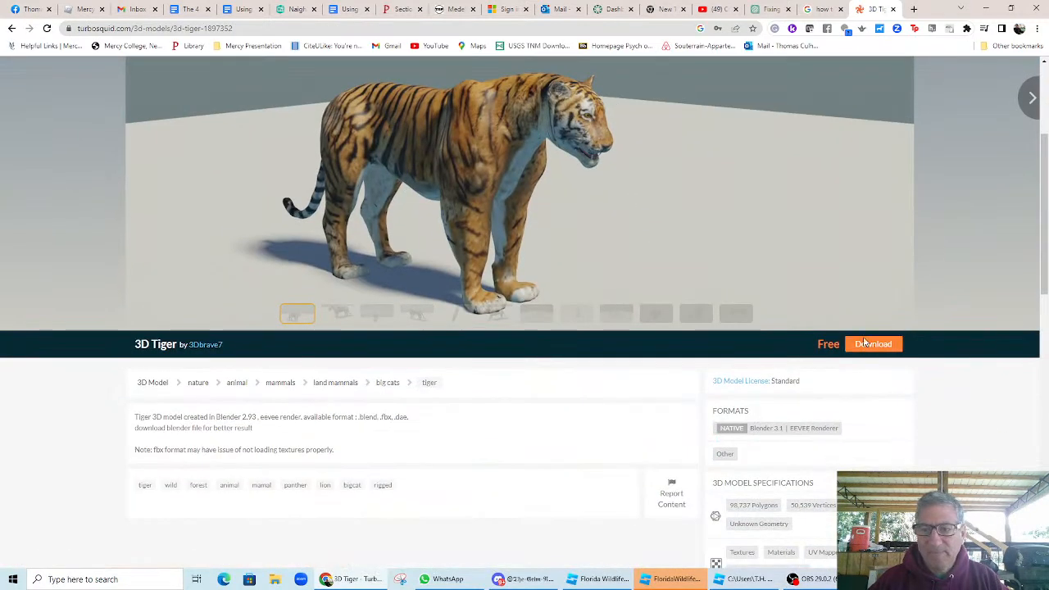
pyautogui.click(871, 345)
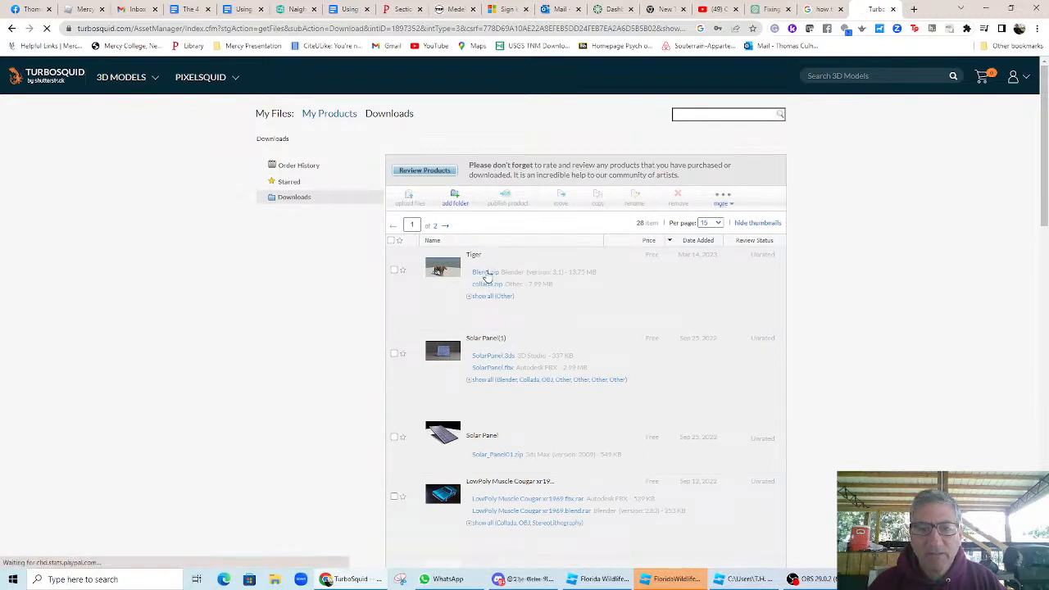
pyautogui.click(486, 274)
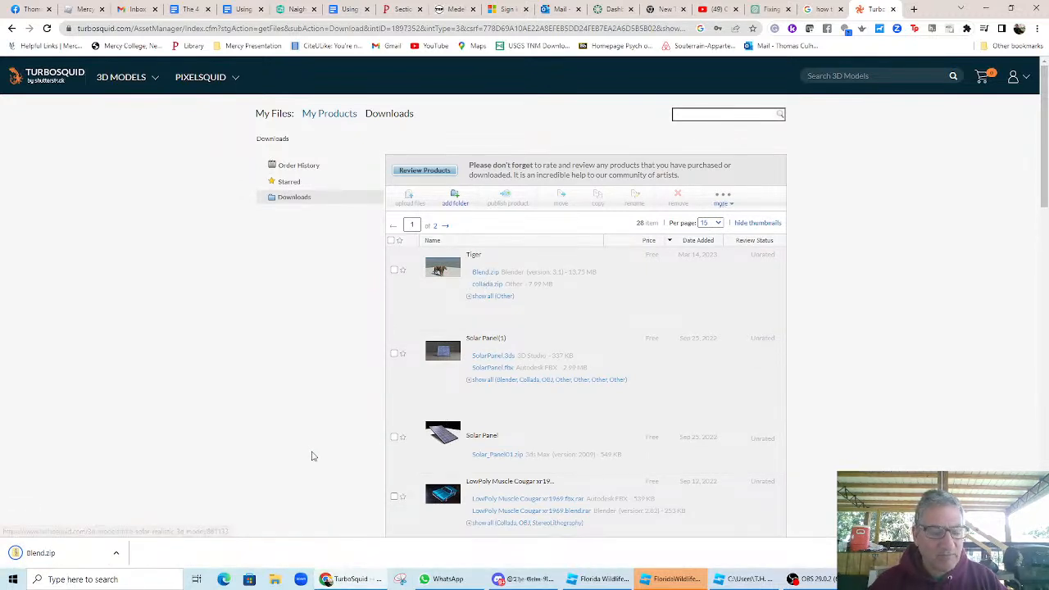
# - Show the downloaded Blend.zip in its folder and rename it to Tigerblender.zip
pyautogui.rightClick(43, 553)
pyautogui.click(85, 523)
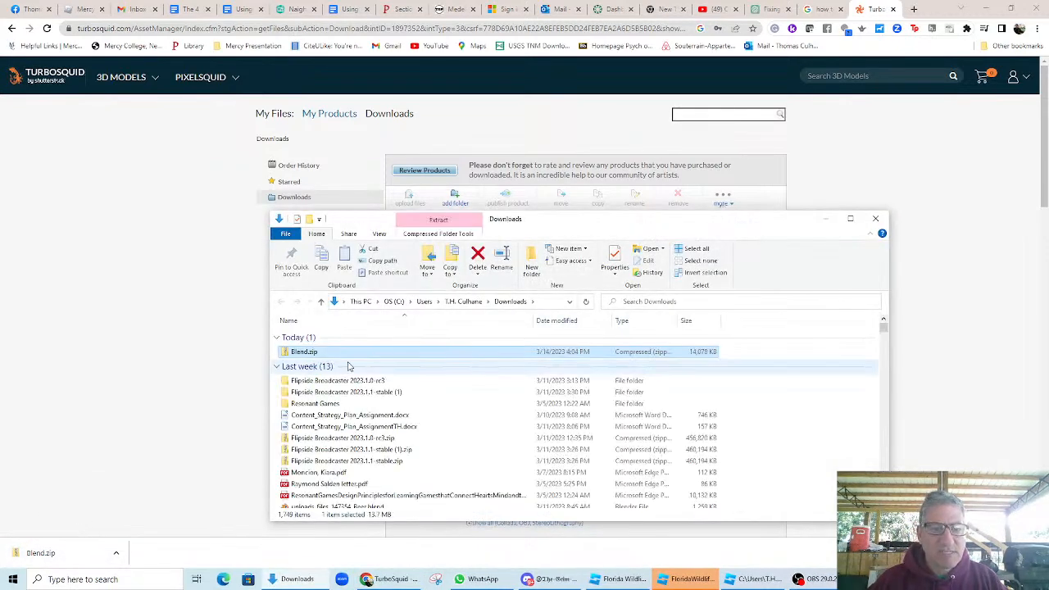
pyautogui.click(301, 354)
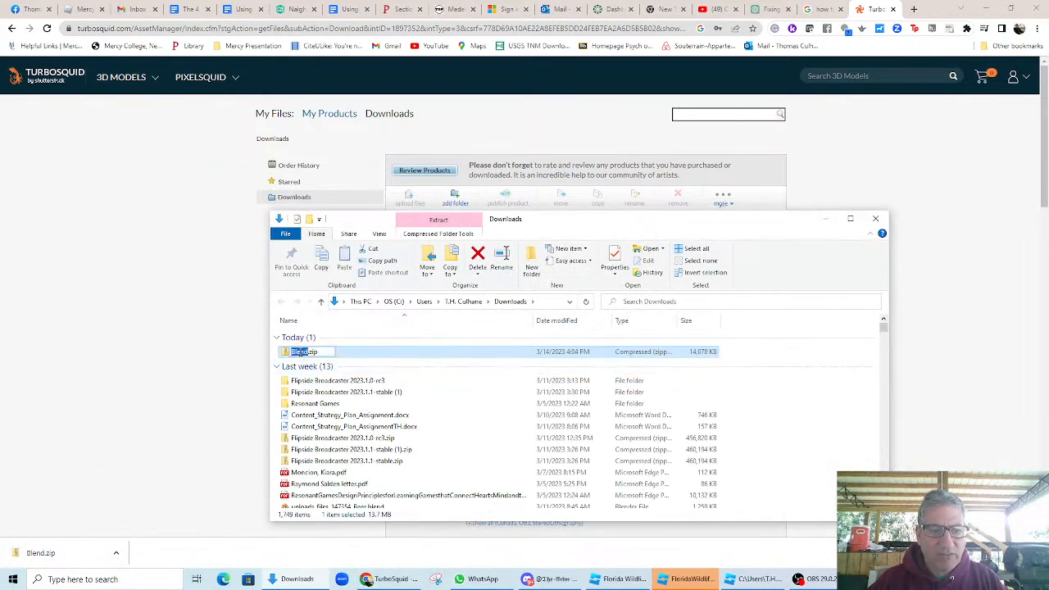
pyautogui.write('Tiger')
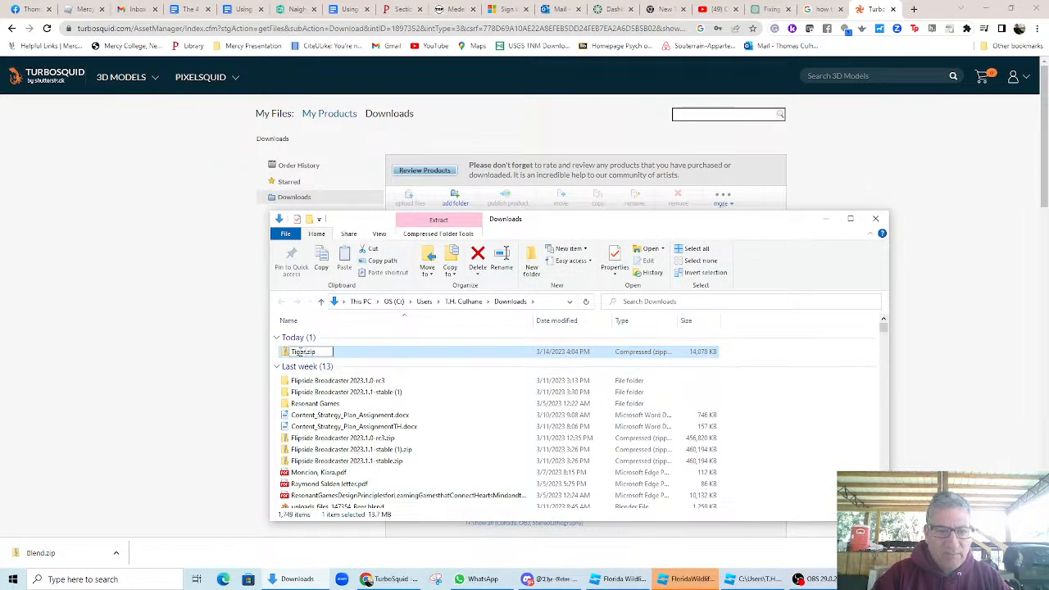
pyautogui.write('blender')
pyautogui.press('Return')
# - Extract all files from Tigerblender.zip into a Tigerblender folder within Downloads
pyautogui.rightClick(297, 351)
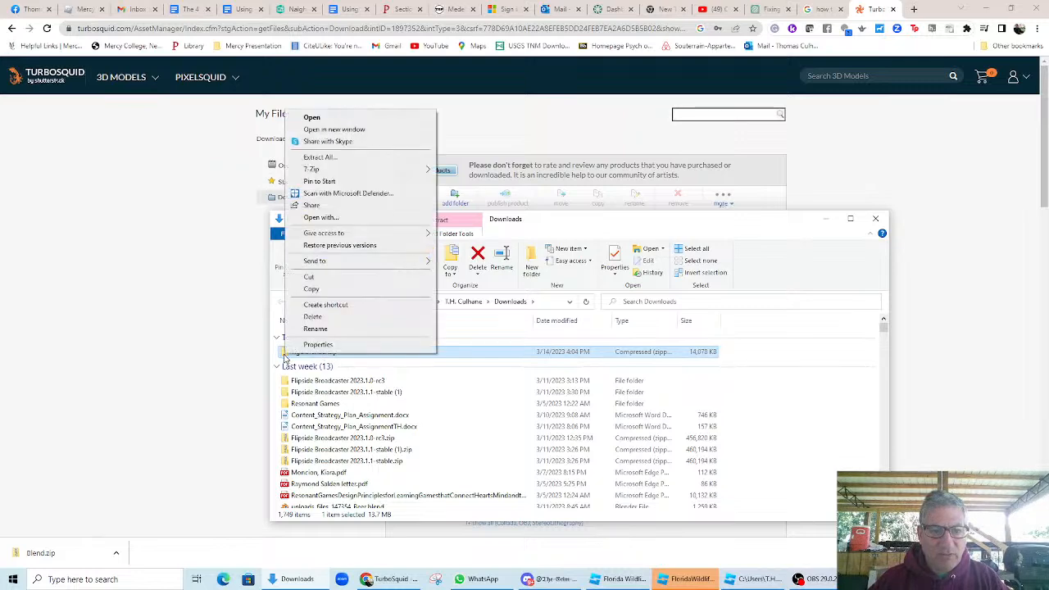
pyautogui.moveTo(322, 170)
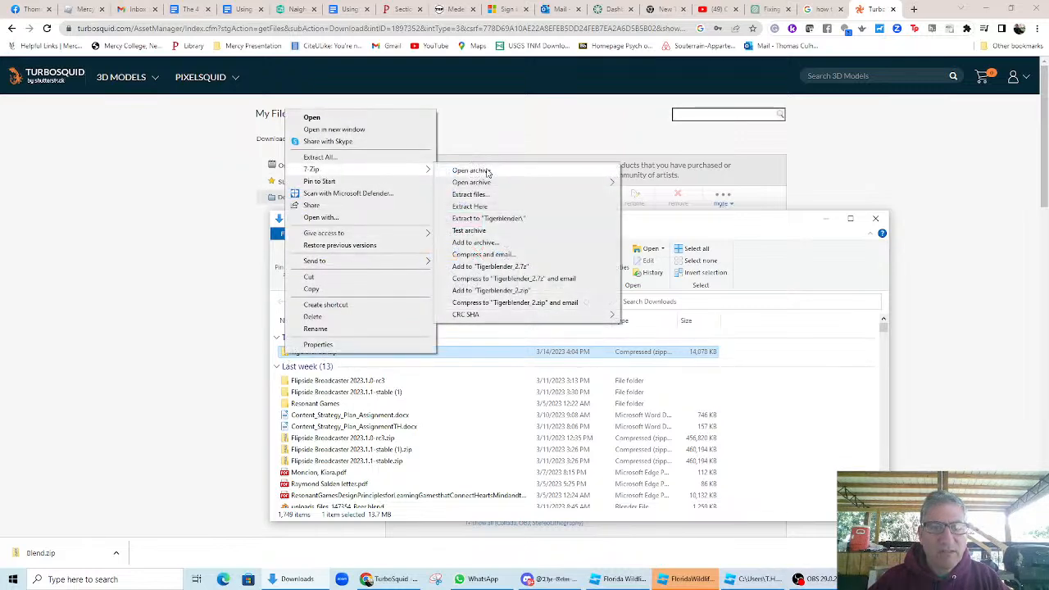
pyautogui.click(351, 157)
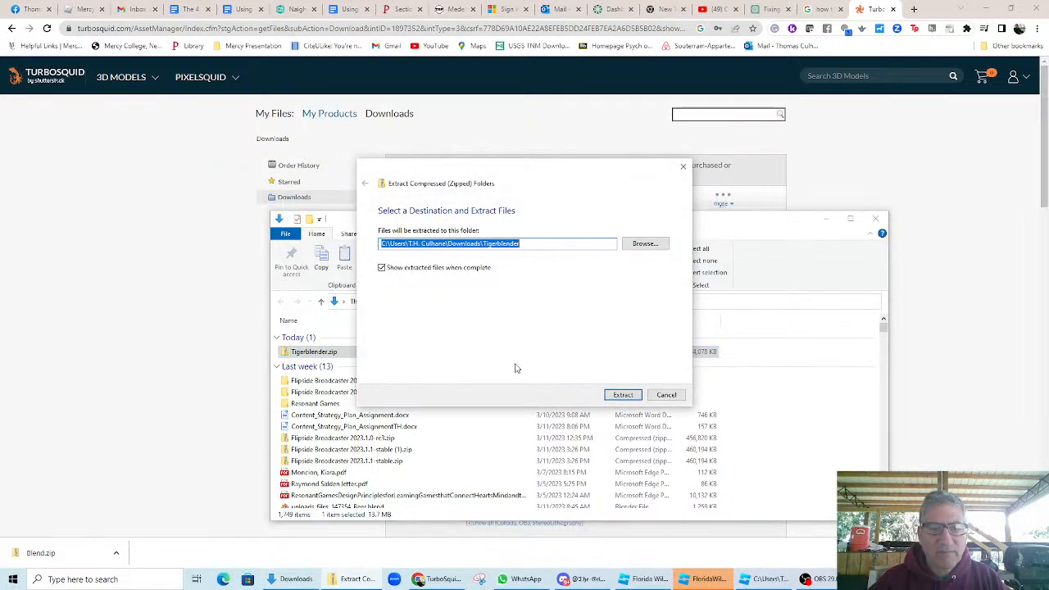
pyautogui.click(621, 395)
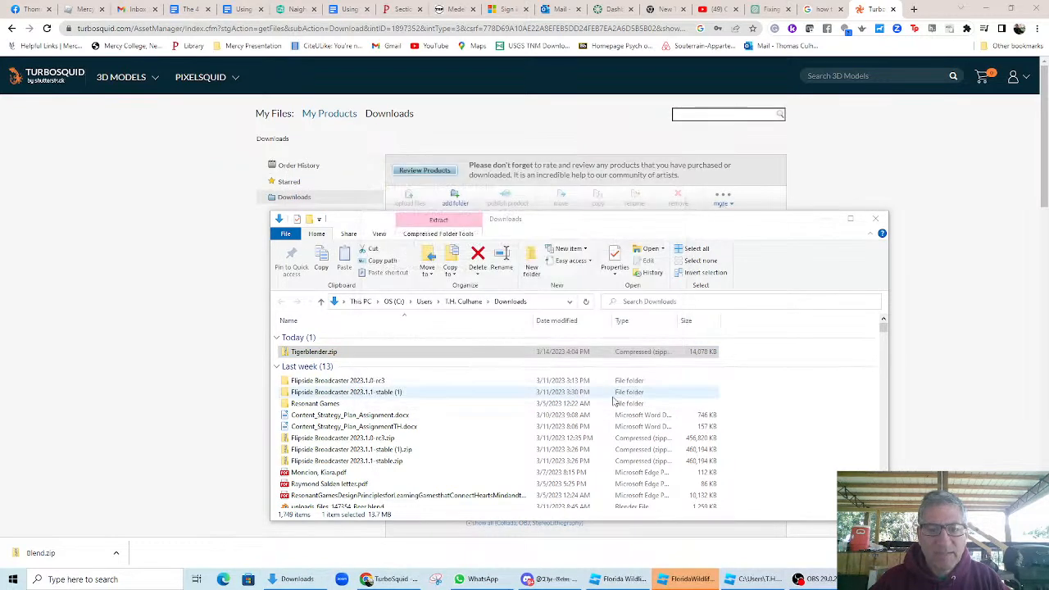
# - Rename the extracted Blend folder to TigerBlend
pyautogui.click(310, 352)
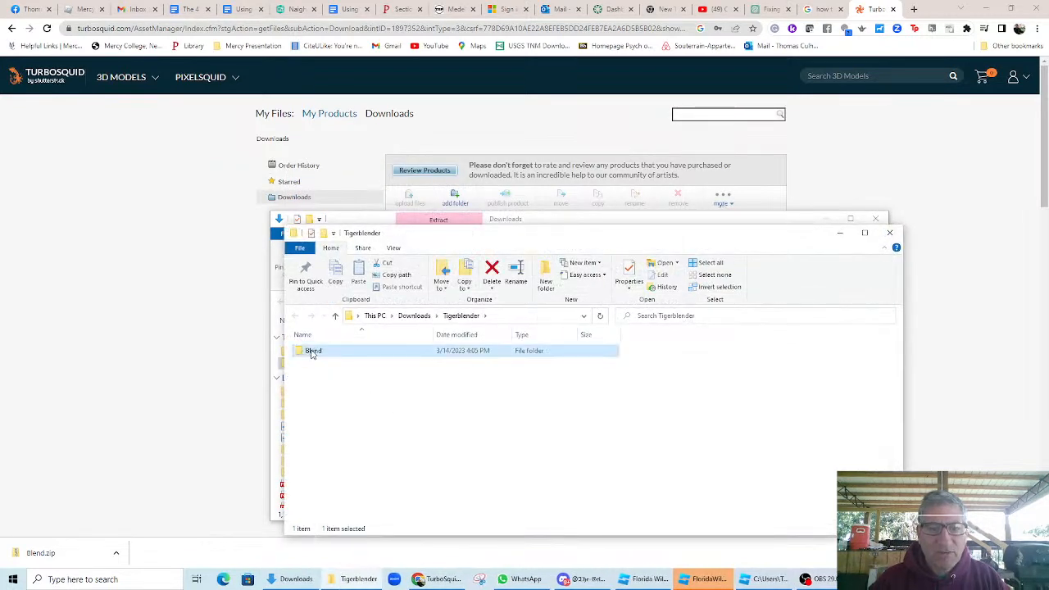
pyautogui.click(312, 351)
pyautogui.write('Tig')
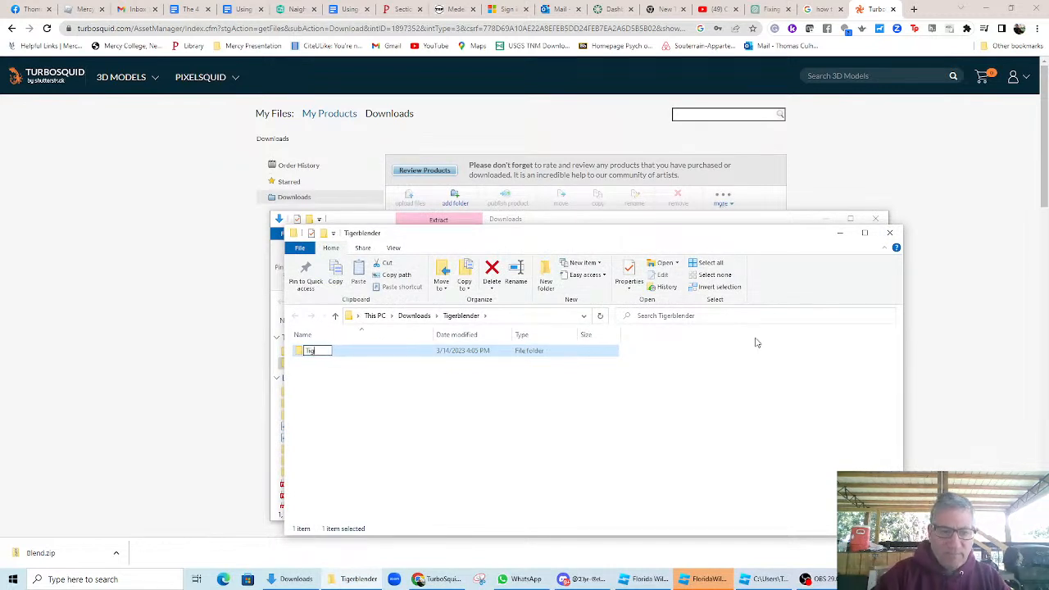
pyautogui.press('Return')
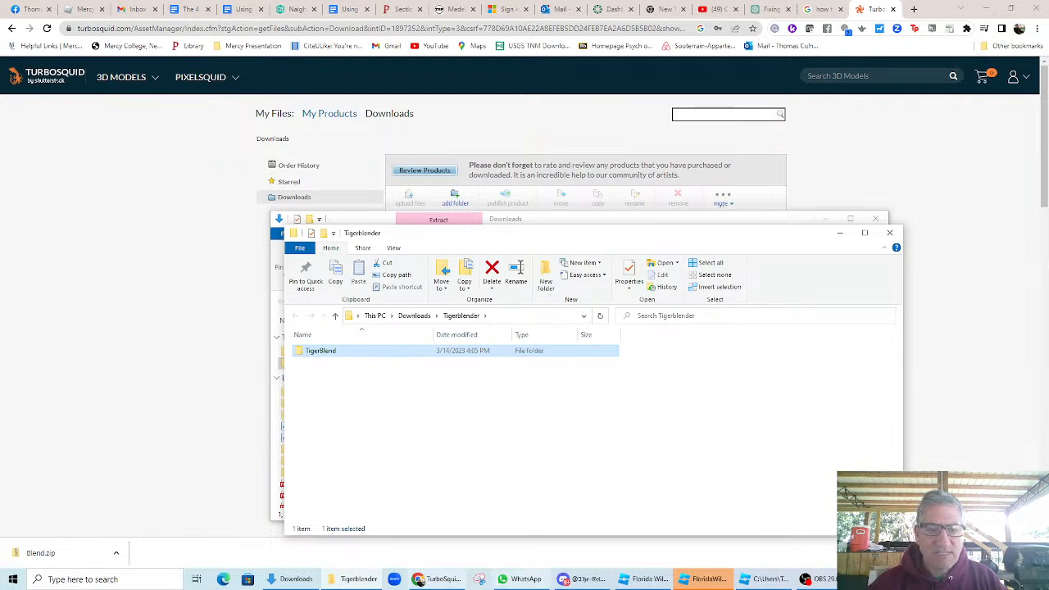
# - Open the tiger.blend file from the TigerBlend folder in Blender
pyautogui.doubleClick(300, 350)
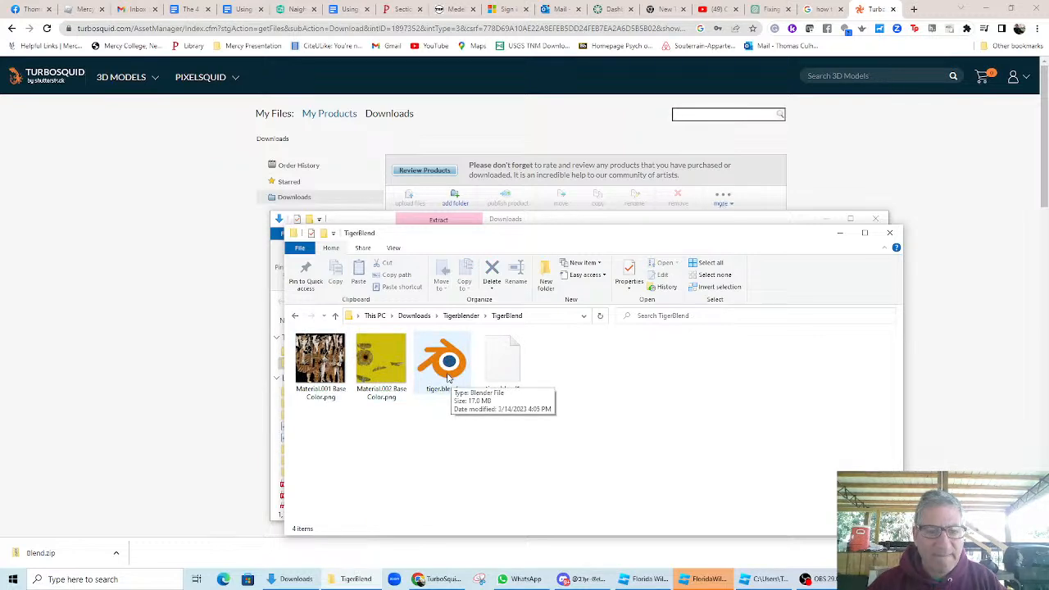
pyautogui.click(449, 373)
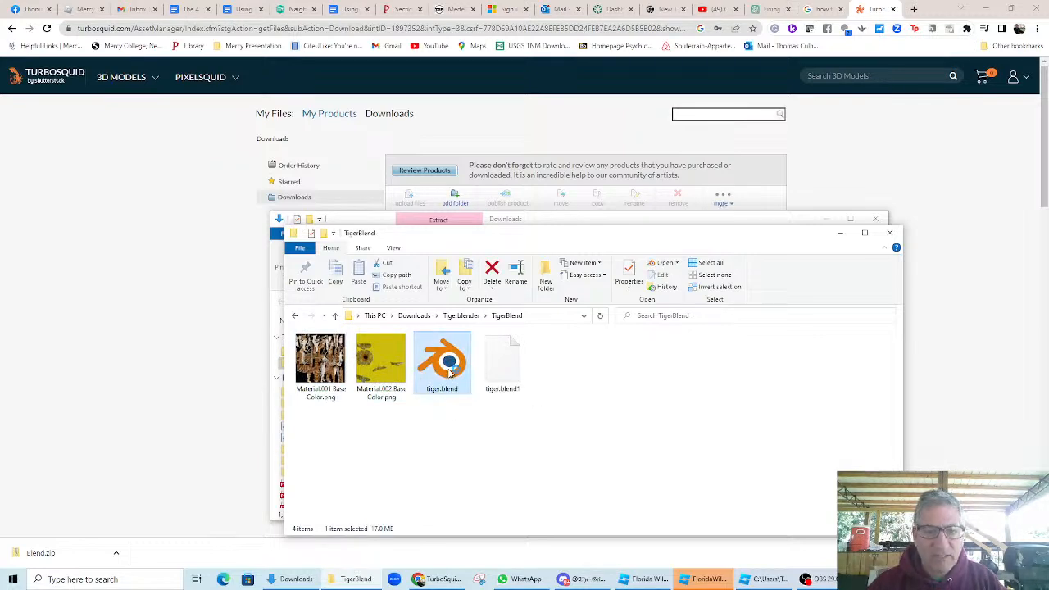
pyautogui.doubleClick(448, 373)
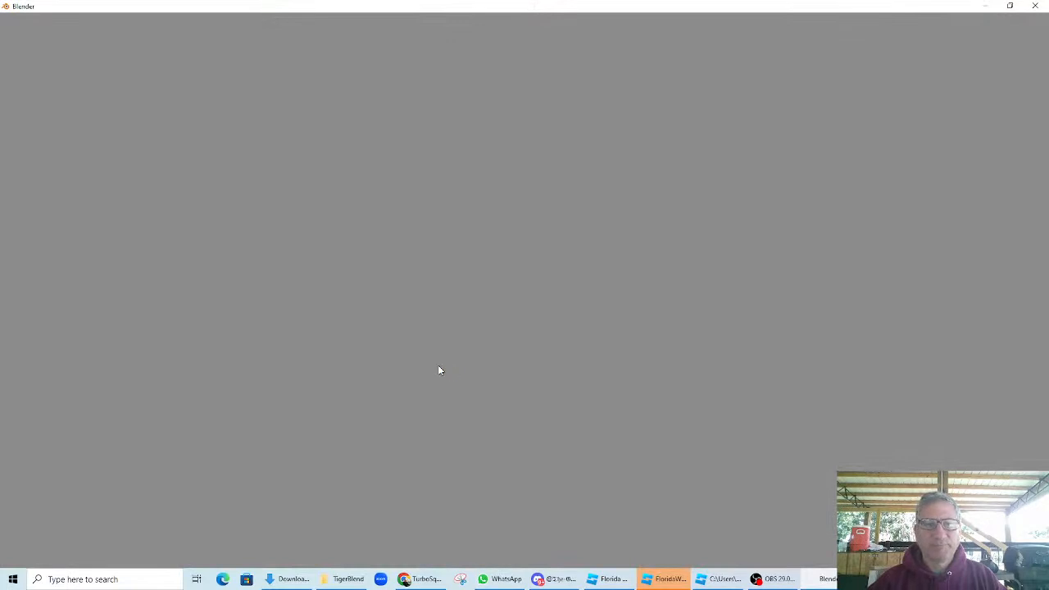
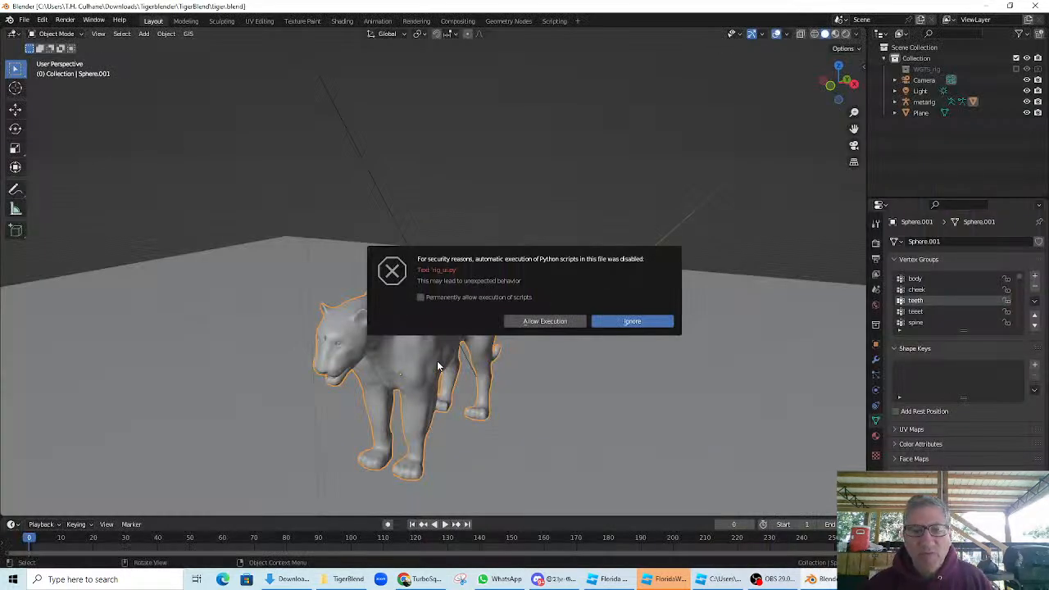
# - Allow the tiger file's Python scripts to run and look over the model in the viewport
pyautogui.click(545, 321)
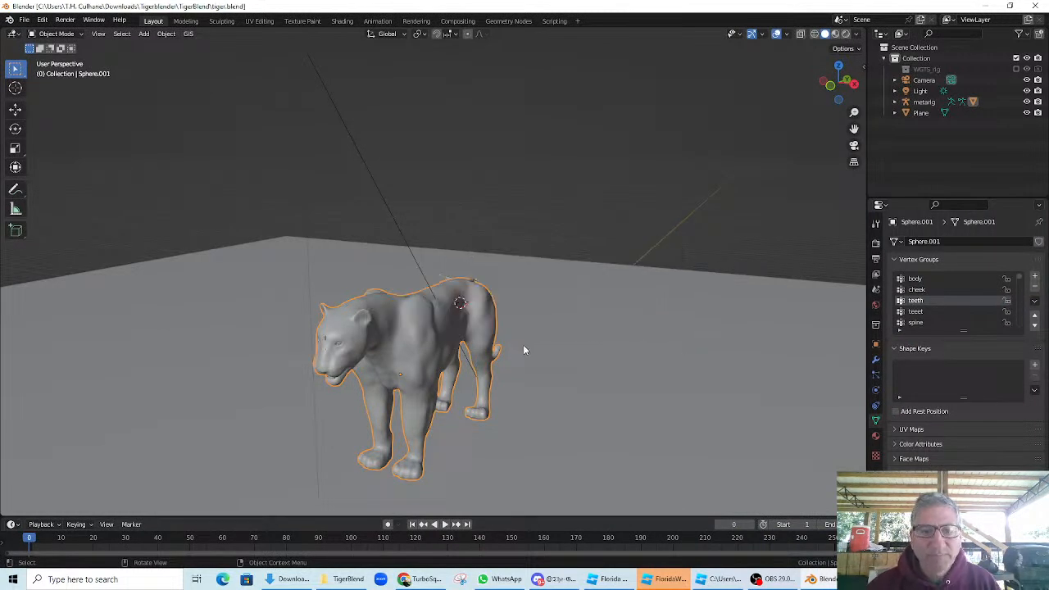
pyautogui.scroll(2, 521, 345)
pyautogui.scroll(-3, 520, 345)
pyautogui.moveTo(447, 340)
pyautogui.mouseDown(button='middle')
pyautogui.moveTo(414, 341)
pyautogui.moveTo(493, 337)
pyautogui.moveTo(500, 356)
pyautogui.moveTo(441, 351)
pyautogui.mouseUp(button='middle')
# - Inspect the tiger in wireframe, select its metarig armature, and switch the viewport to Material Preview shading
pyautogui.click(814, 34)
pyautogui.click(435, 325)
pyautogui.moveTo(435, 325); pyautogui.dragTo(574, 312, button='middle')
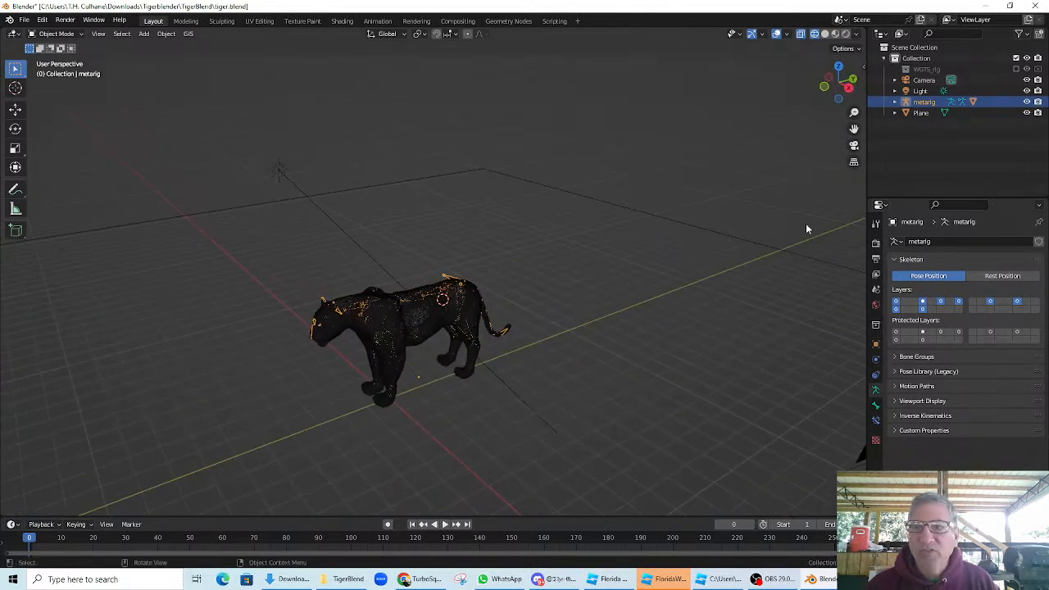
pyautogui.click(835, 35)
pyautogui.moveTo(447, 324); pyautogui.dragTo(460, 347, button='middle')
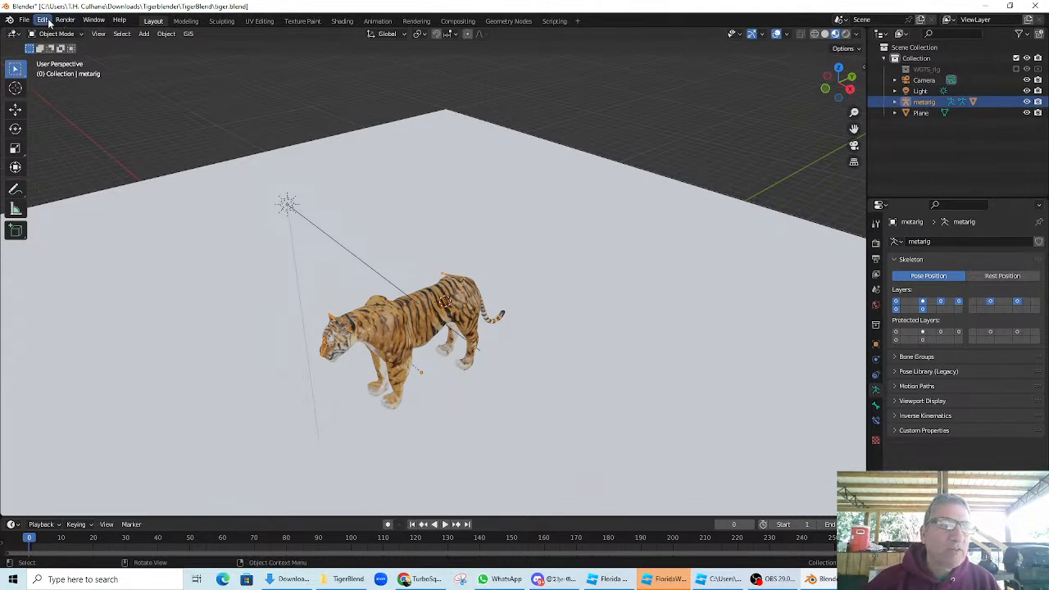
# - Export the whole scene in FBX format as tiger.fbx to the Blender Models folder in Documents
pyautogui.click(23, 19)
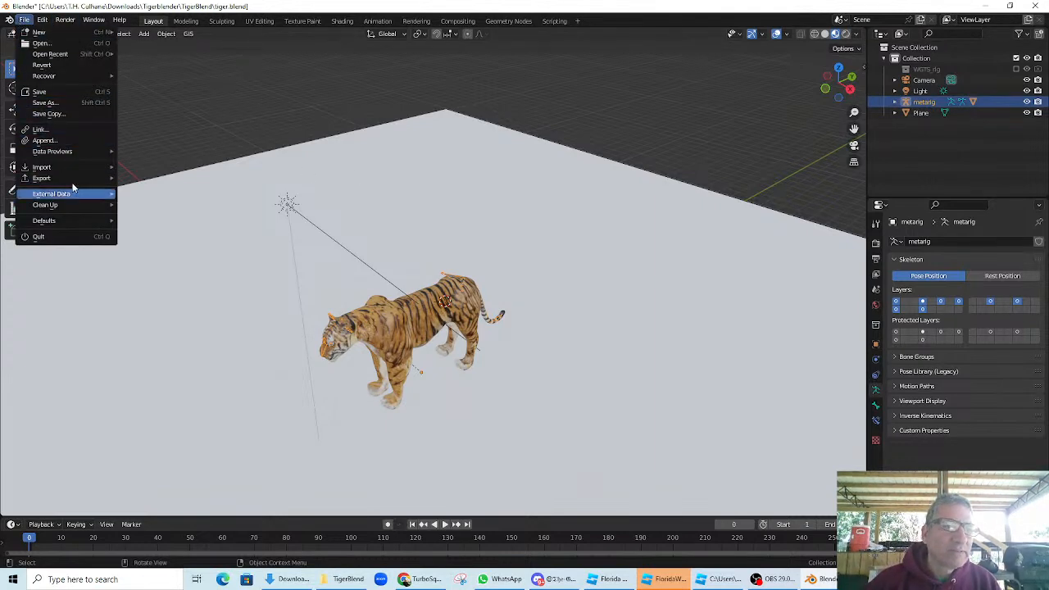
pyautogui.moveTo(71, 176)
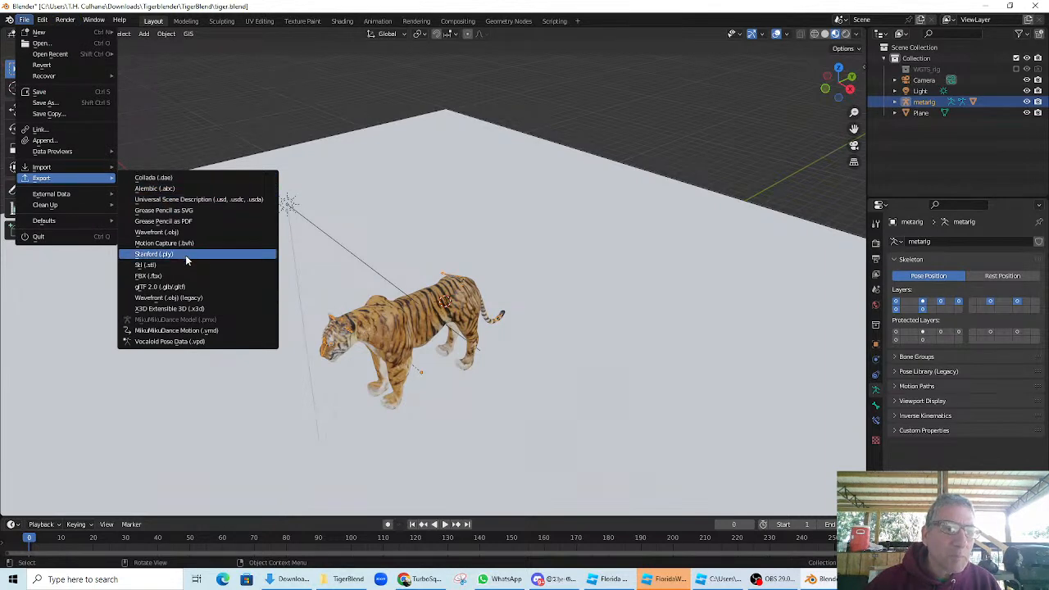
pyautogui.click(183, 276)
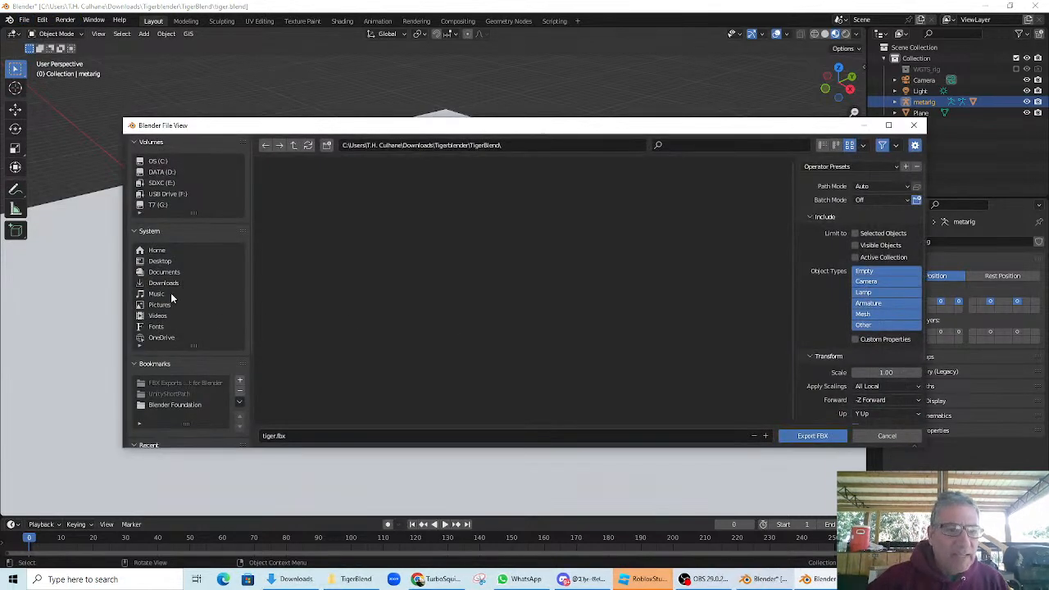
pyautogui.click(175, 405)
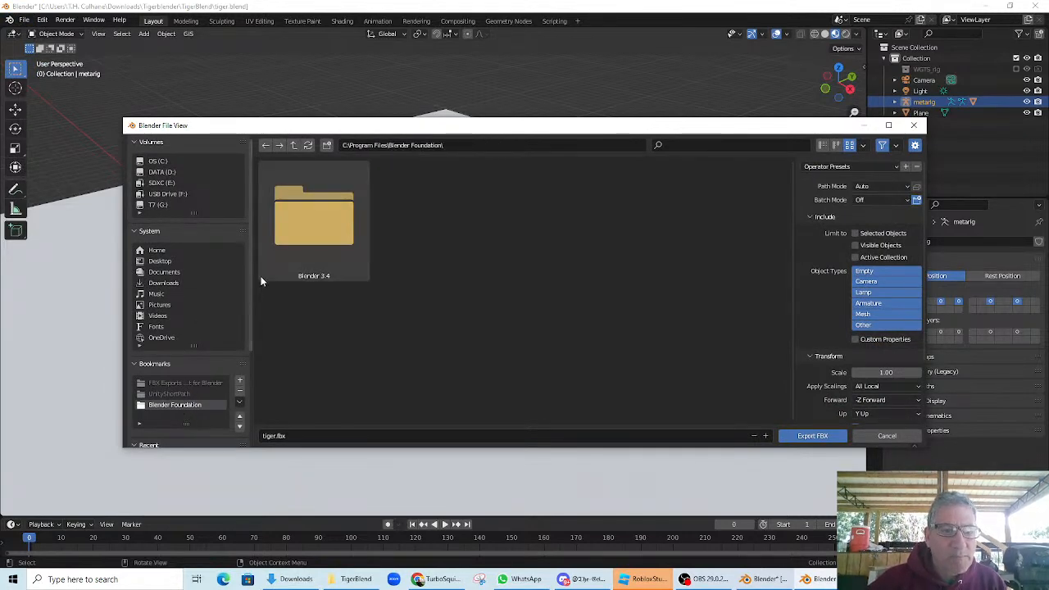
pyautogui.doubleClick(307, 232)
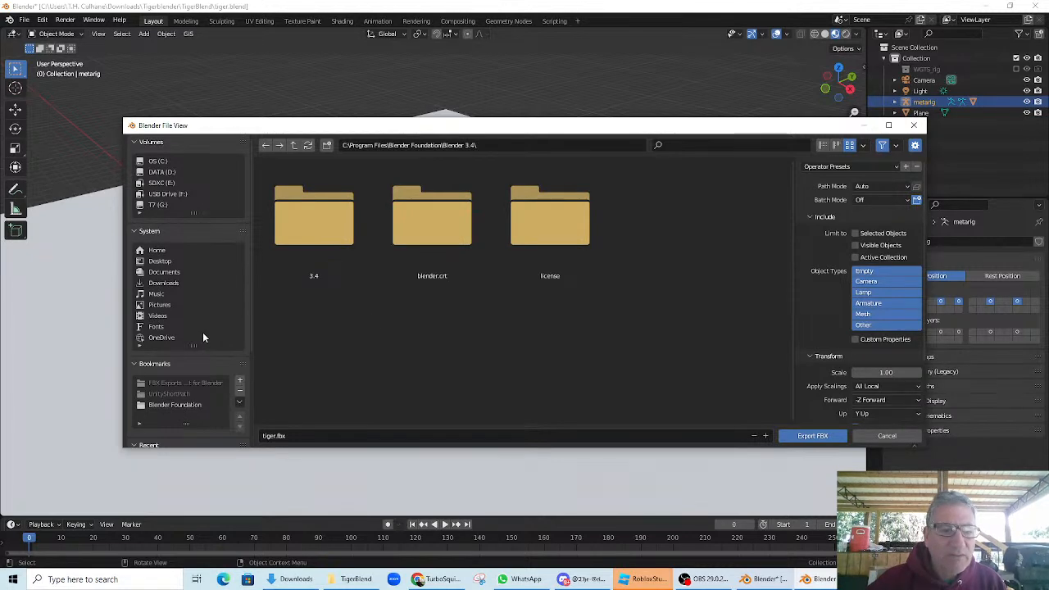
pyautogui.scroll(-2, 204, 332)
pyautogui.scroll(-2, 195, 341)
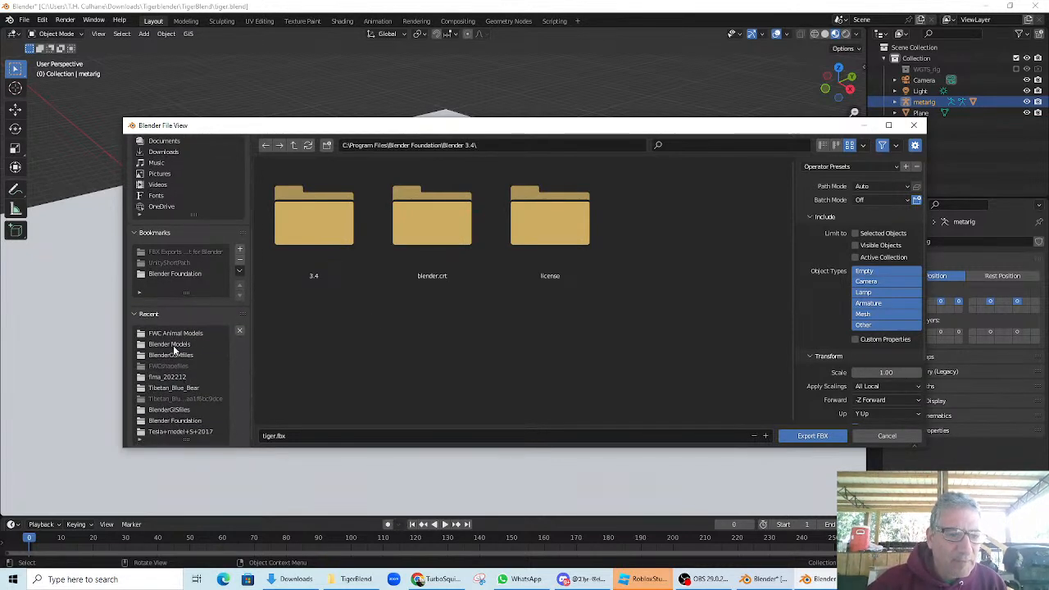
pyautogui.doubleClick(170, 344)
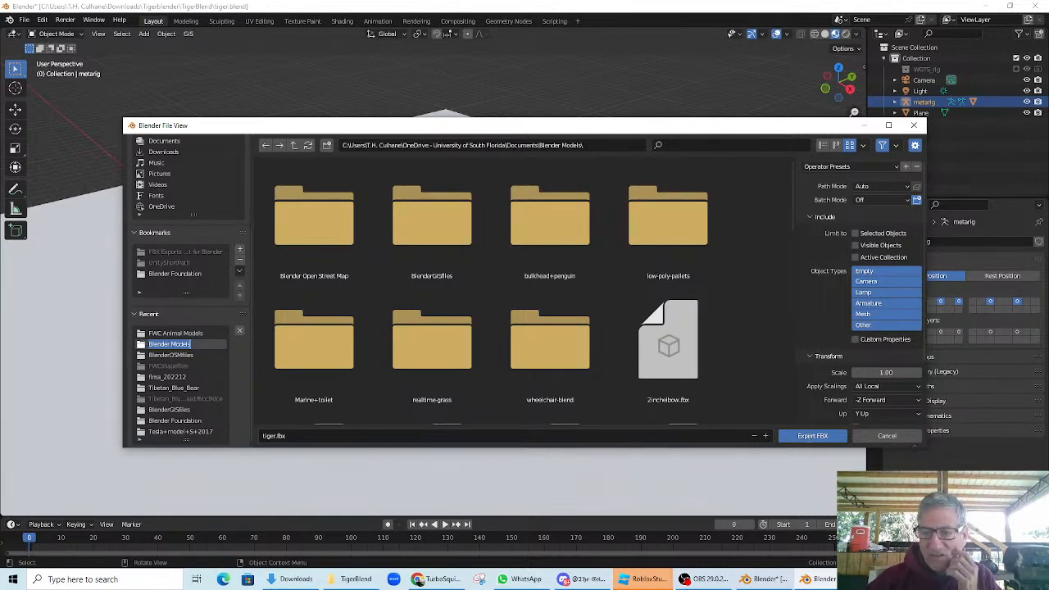
pyautogui.click(808, 435)
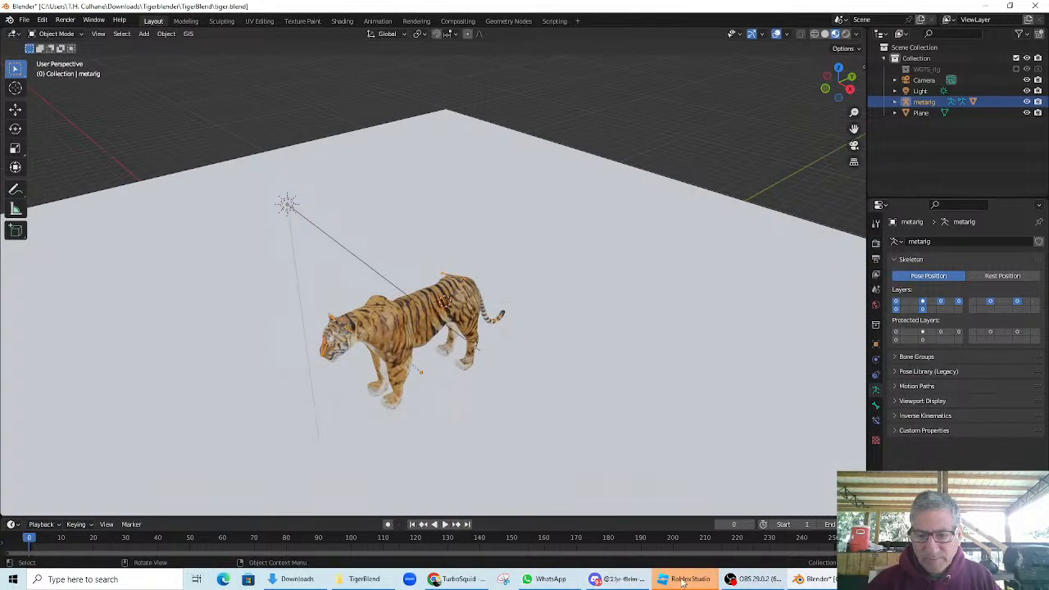
# - Switch to the FloridaPanther place in Roblox Studio and browse the My Models inventory in the Toolbox
pyautogui.moveTo(683, 580)
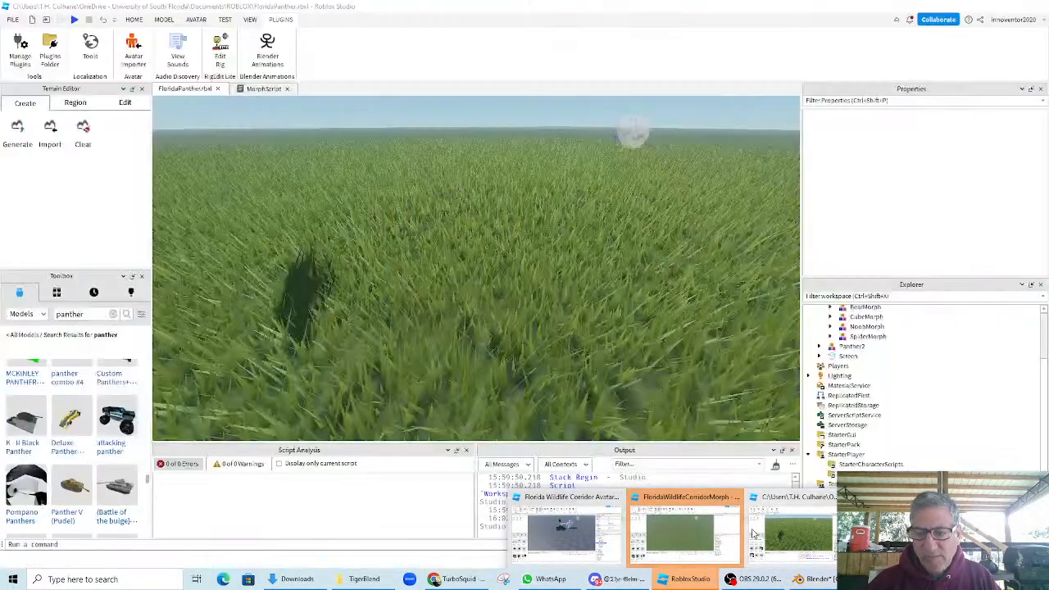
pyautogui.click(713, 529)
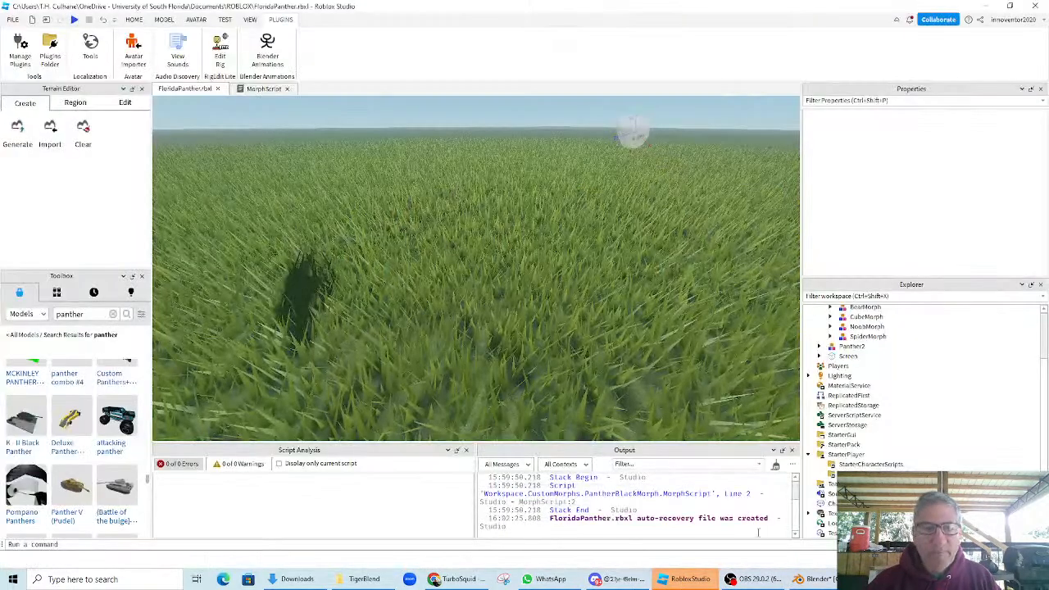
pyautogui.click(196, 19)
pyautogui.scroll(-3, 200, 45)
pyautogui.scroll(5, 92, 63)
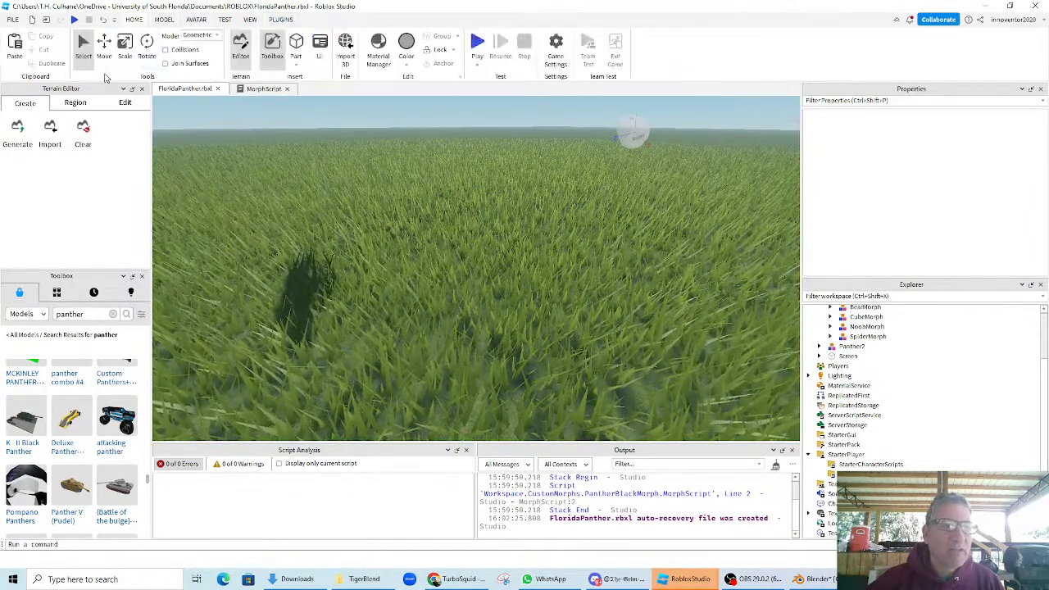
pyautogui.click(56, 291)
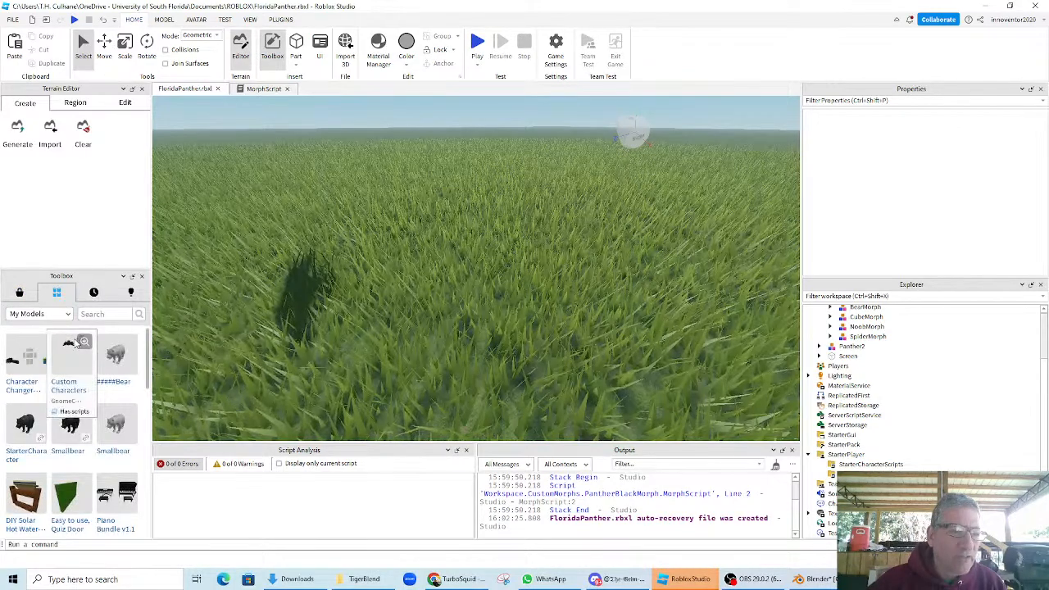
pyautogui.click(65, 315)
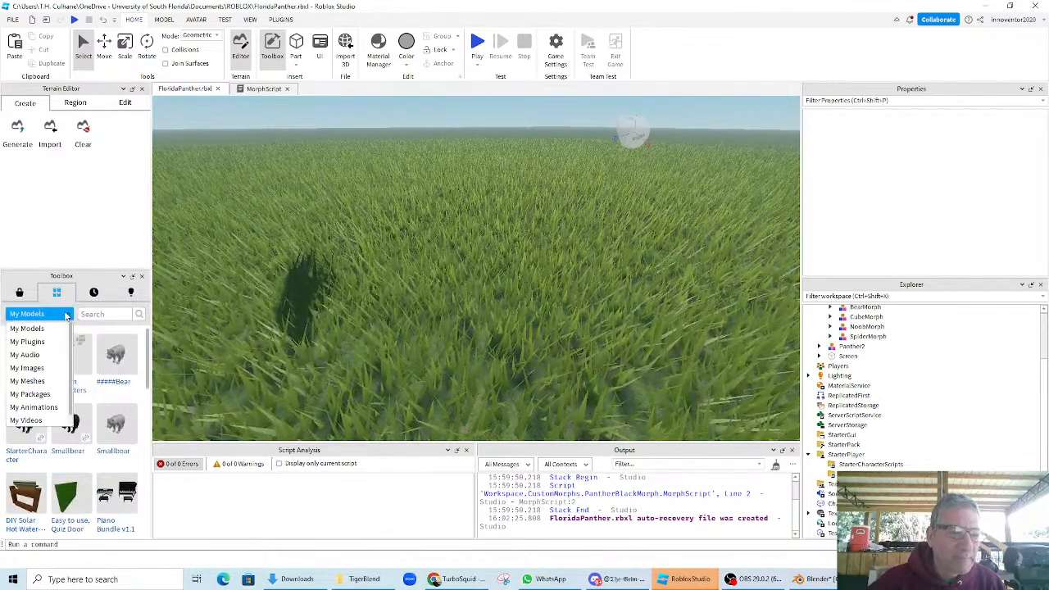
pyautogui.click(65, 315)
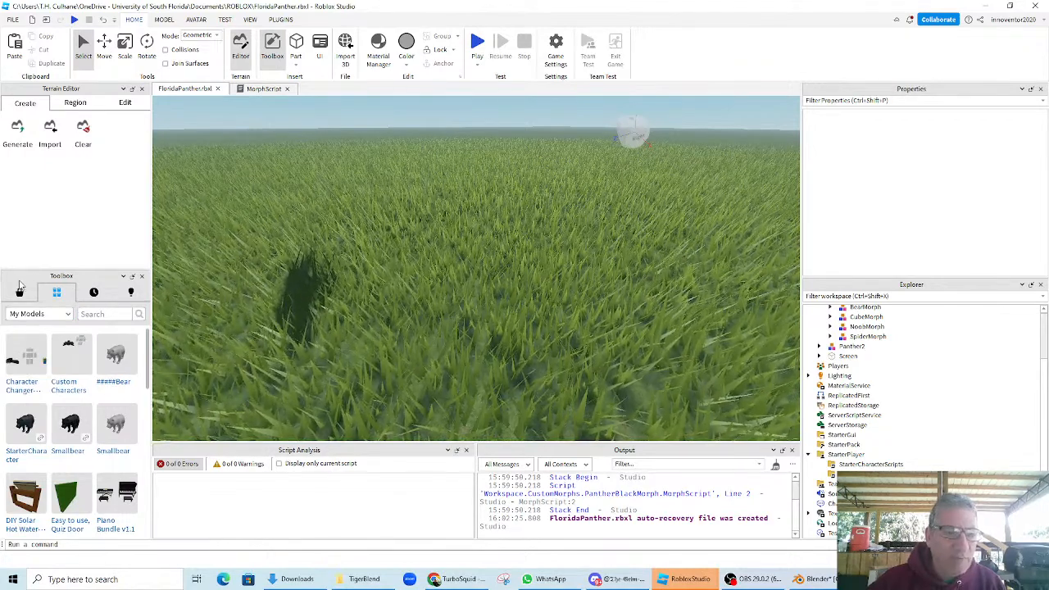
pyautogui.scroll(-3, 105, 412)
pyautogui.scroll(3, 104, 408)
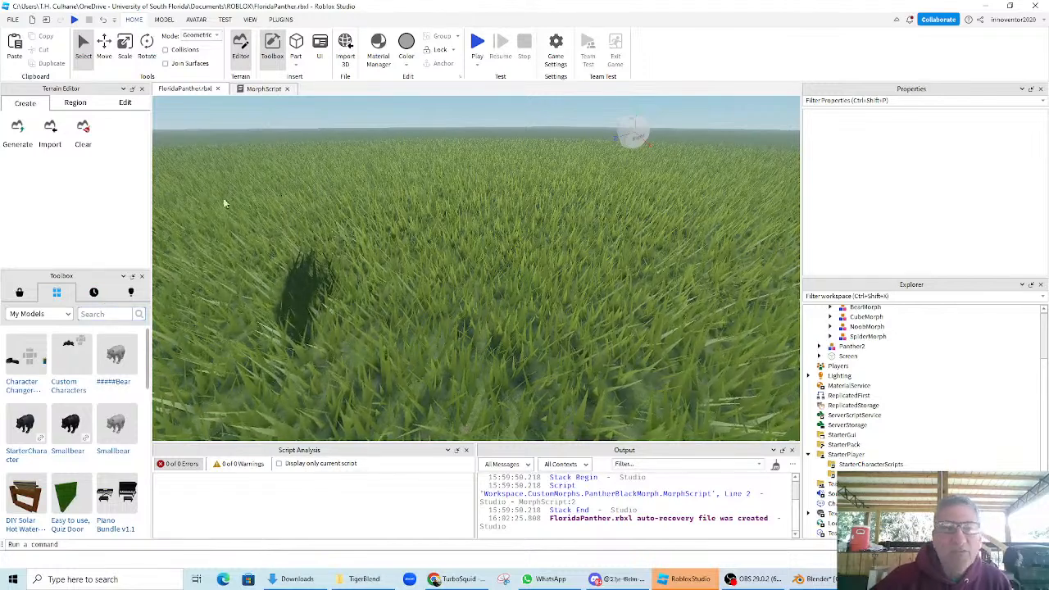
# - Load tiger.fbx from the Blender Models folder in Documents into the 3D import preview
pyautogui.click(196, 20)
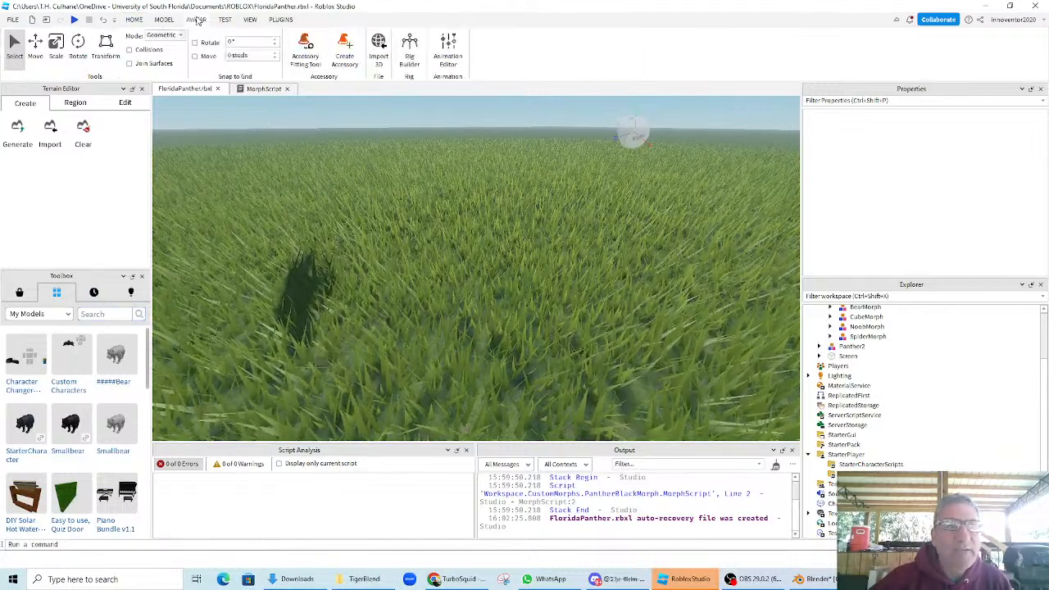
pyautogui.click(163, 20)
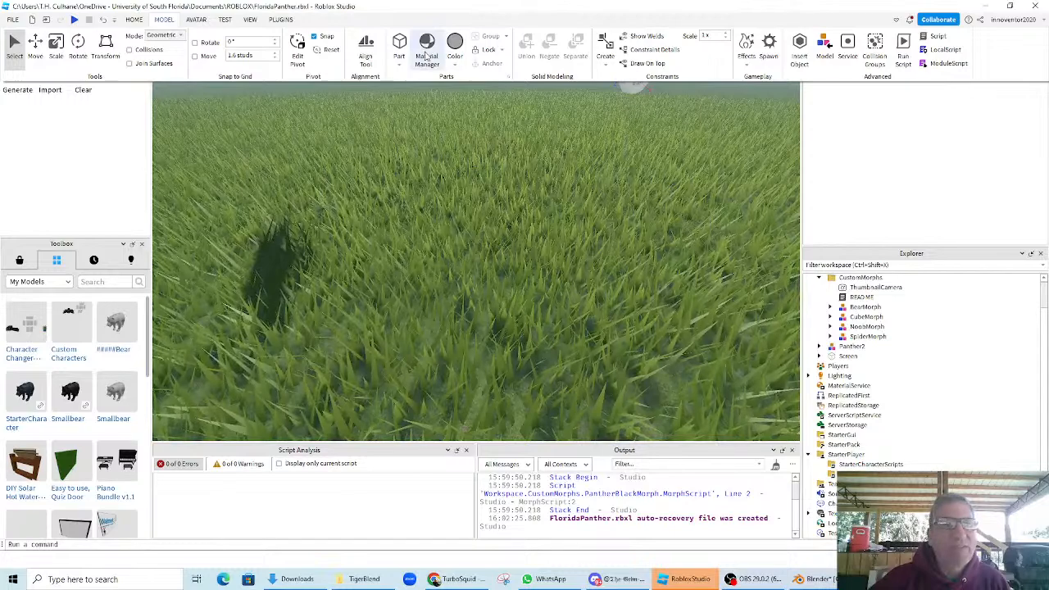
pyautogui.click(197, 20)
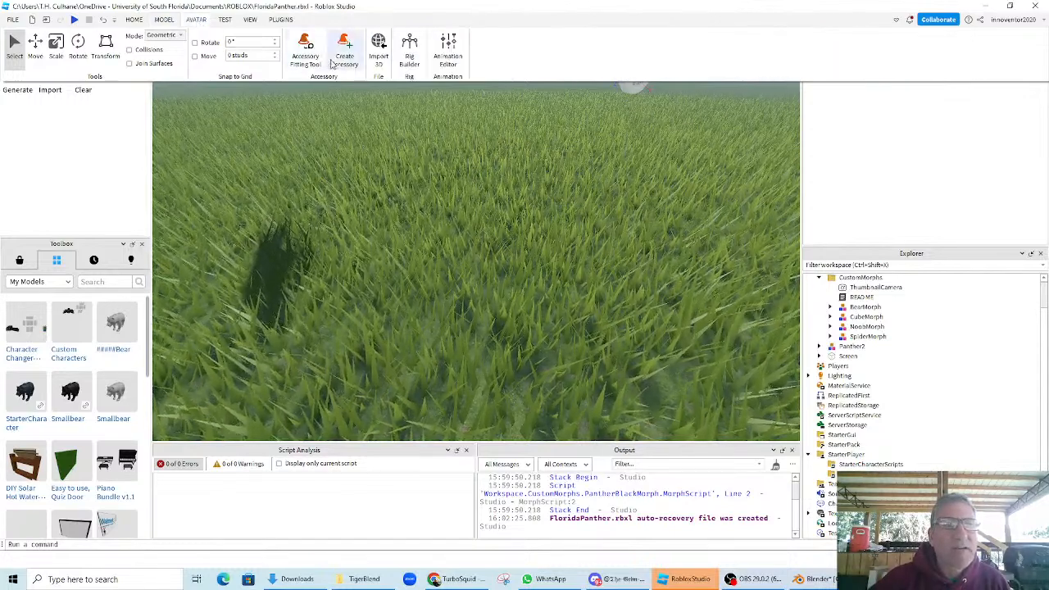
pyautogui.click(378, 47)
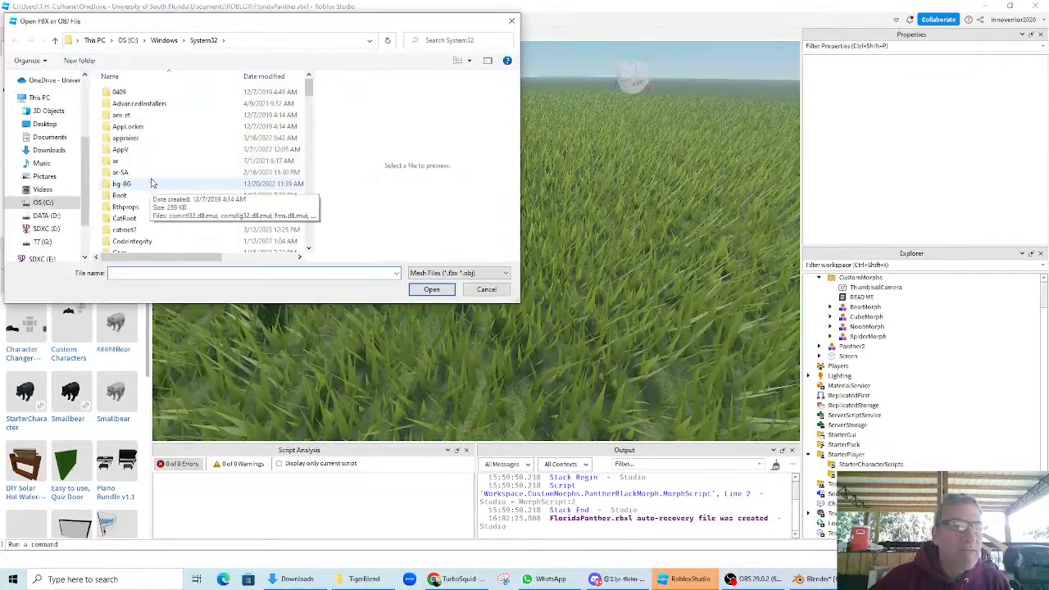
pyautogui.click(49, 137)
pyautogui.doubleClick(136, 103)
pyautogui.scroll(-6, 196, 177)
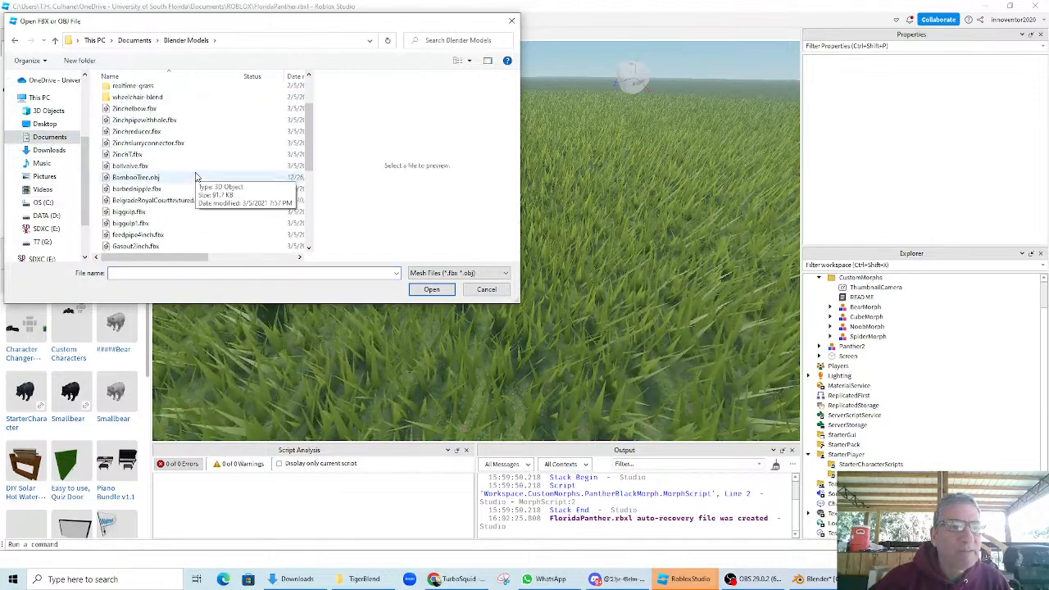
pyautogui.click(125, 223)
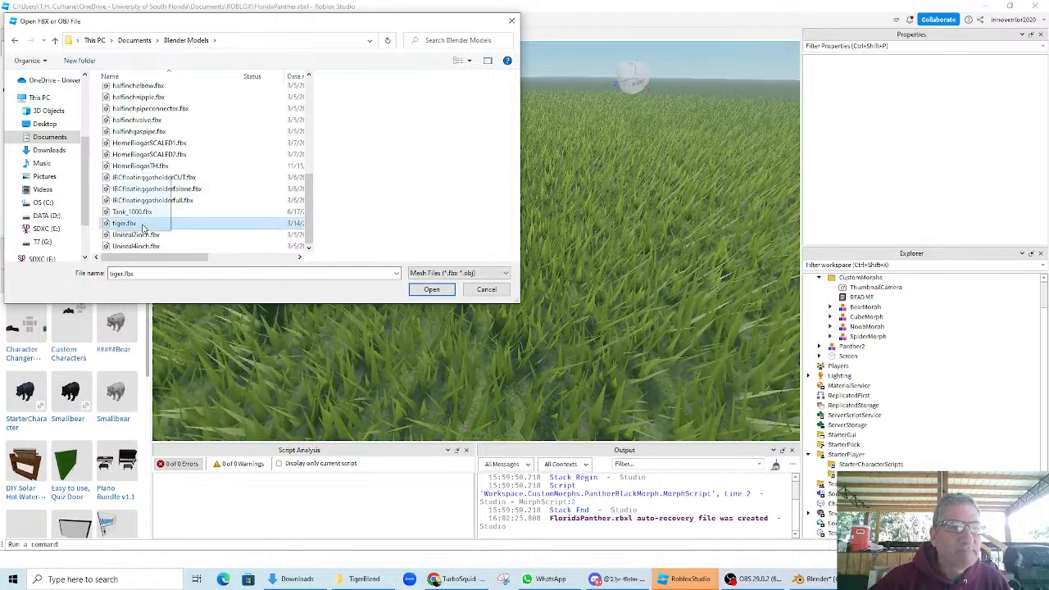
pyautogui.click(428, 289)
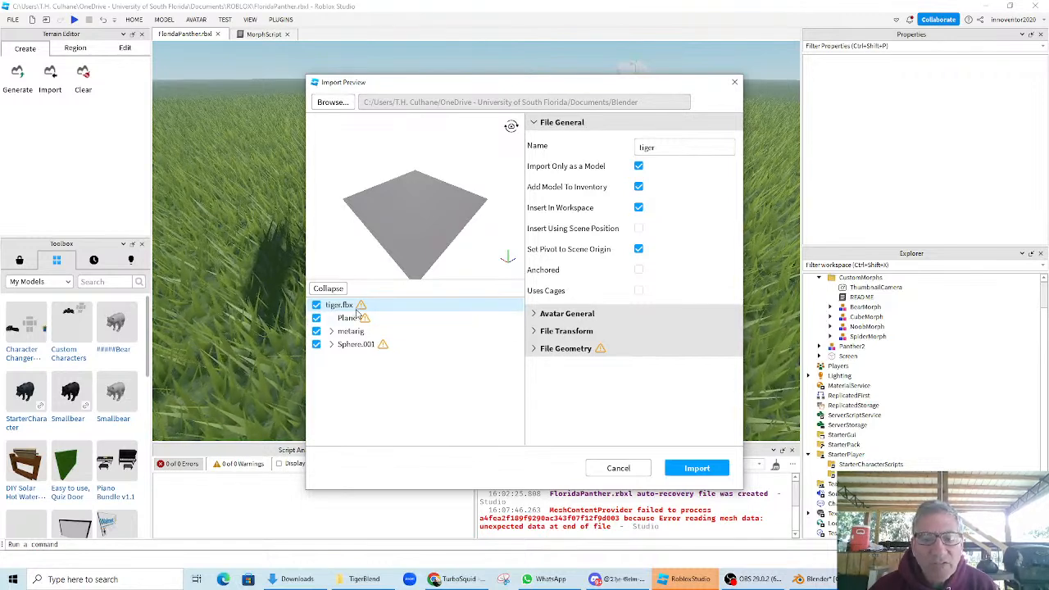
# - Examine the tiger file's geometry settings and metarig hierarchy in the import preview, and cancel the import
pyautogui.click(534, 349)
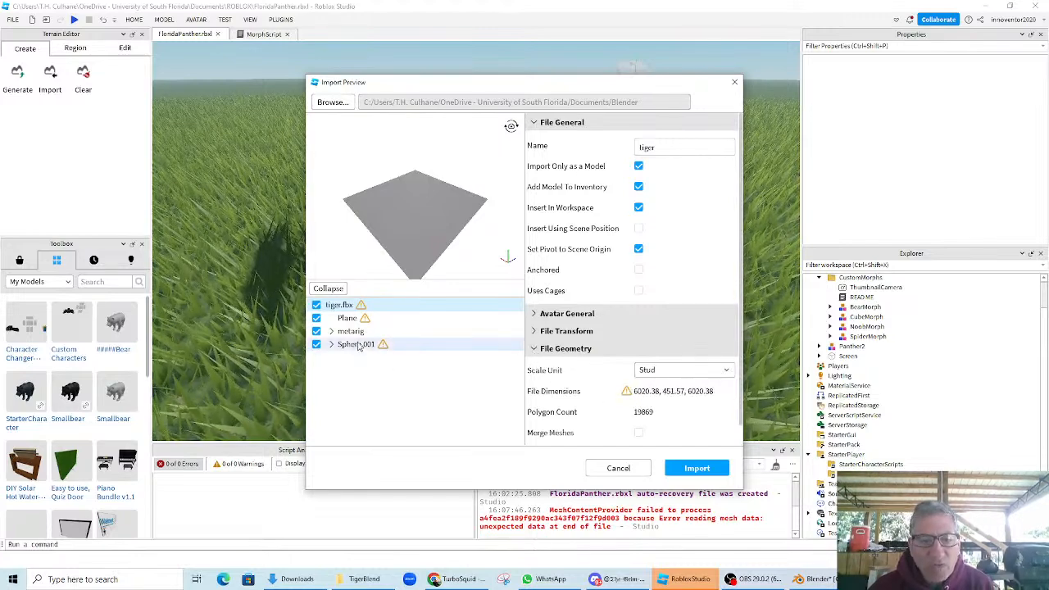
pyautogui.click(332, 331)
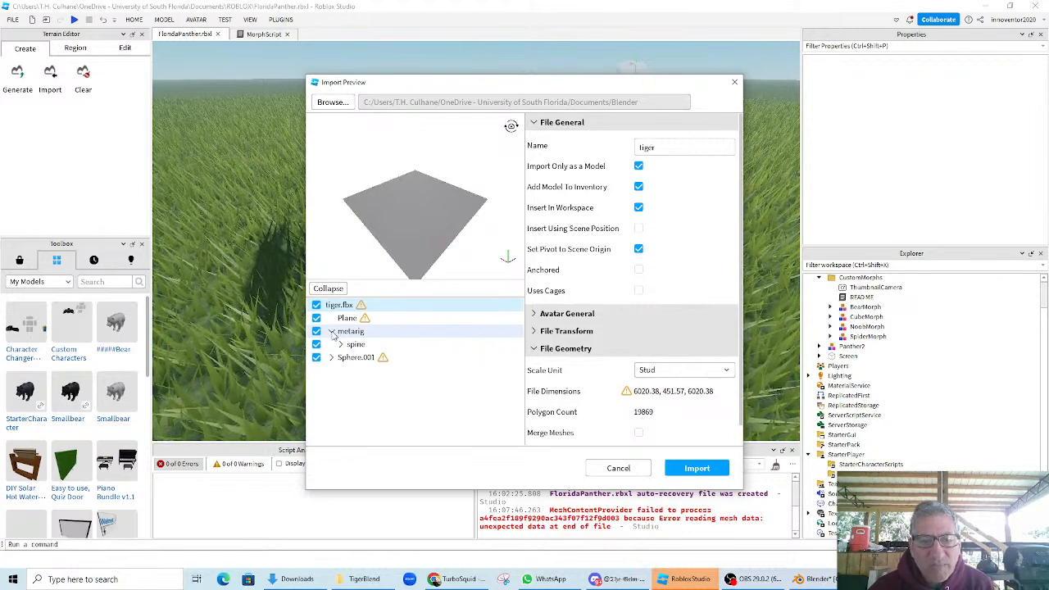
pyautogui.click(332, 332)
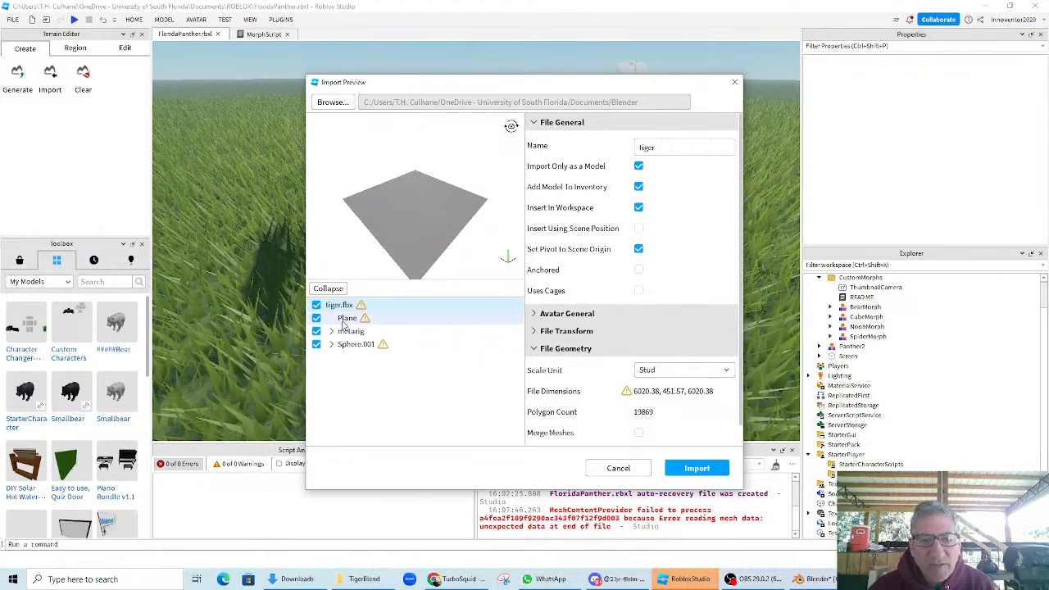
pyautogui.click(618, 469)
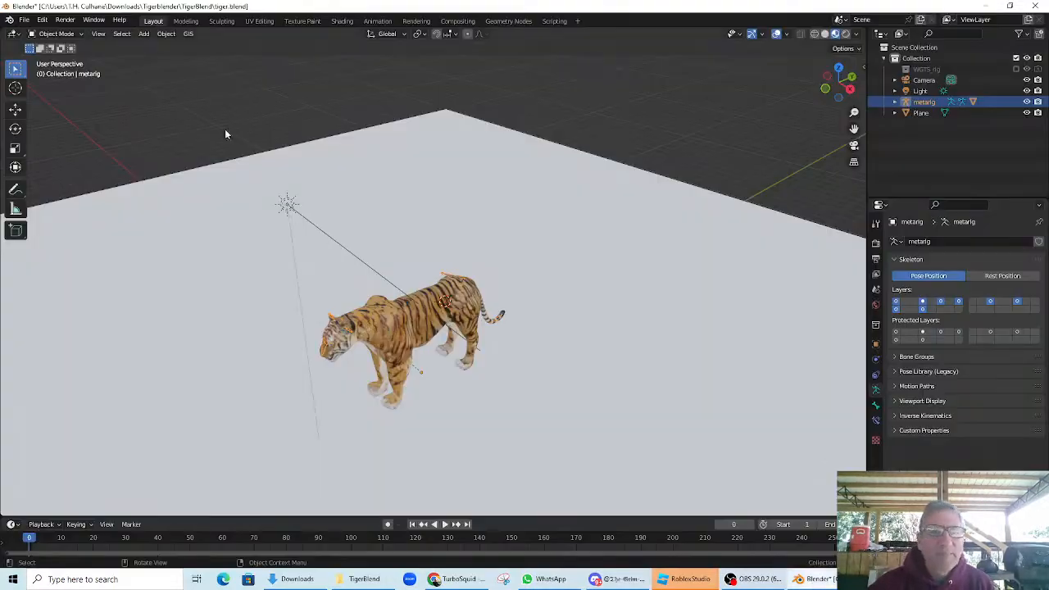
# - In Blender, select the metarig and export only the selected objects as FBX, overwriting tiger.fbx in Blender Models
pyautogui.moveTo(467, 224); pyautogui.dragTo(685, 320, button='middle')
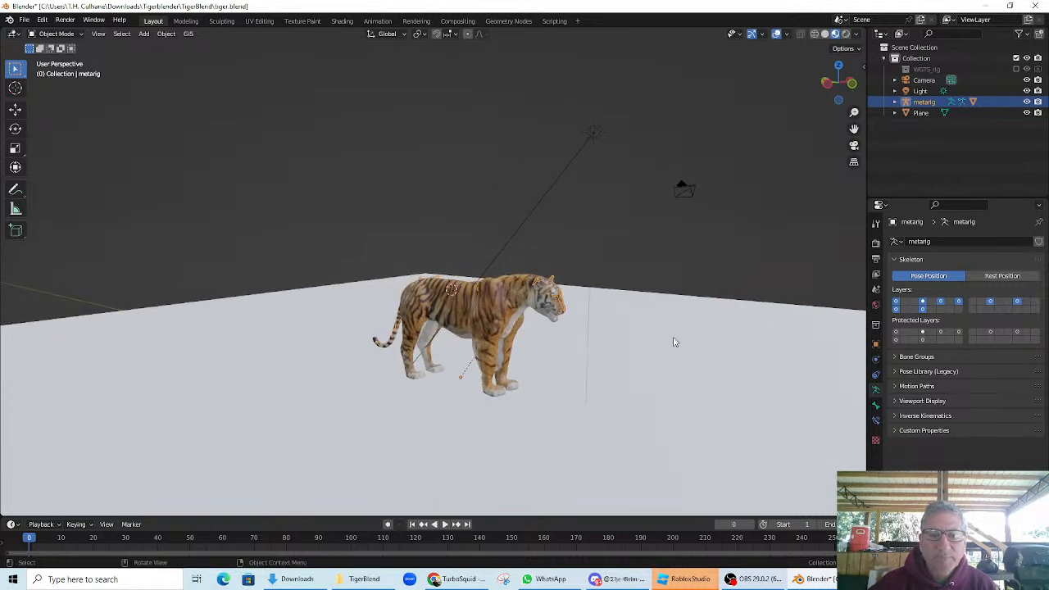
pyautogui.click(446, 308)
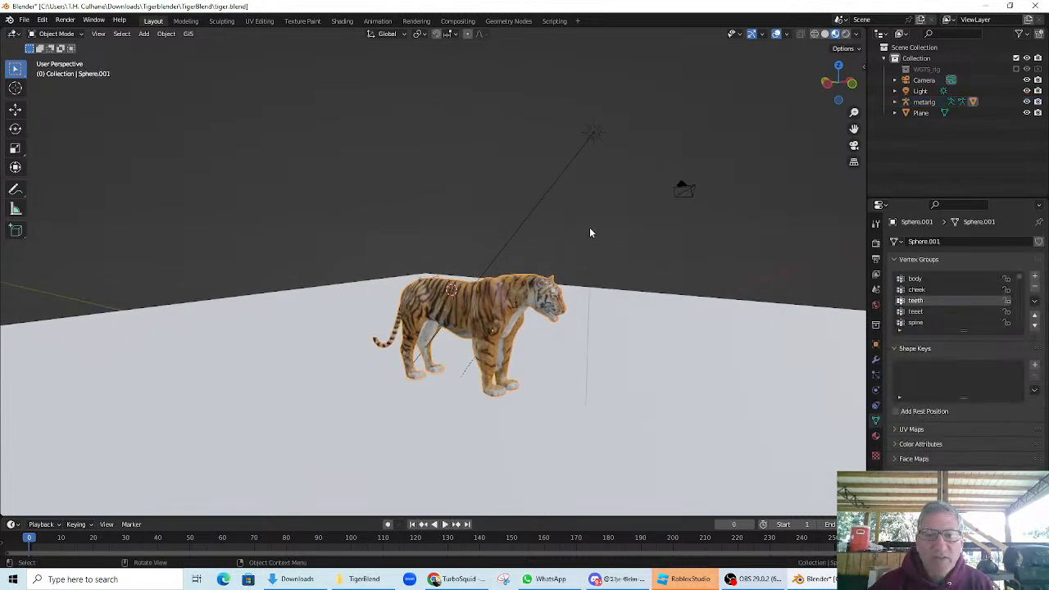
pyautogui.click(927, 102)
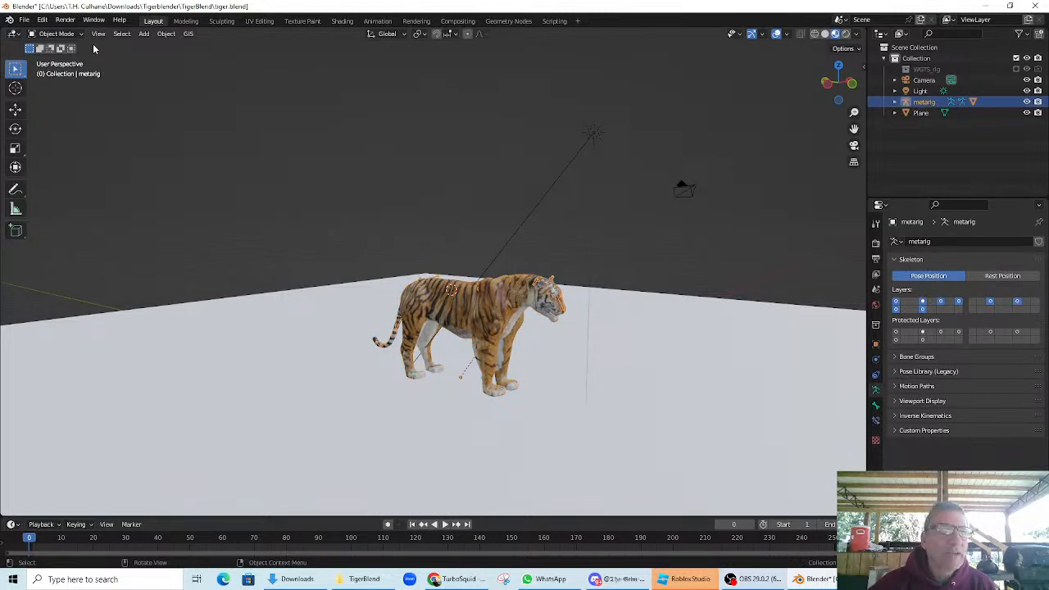
pyautogui.click(24, 19)
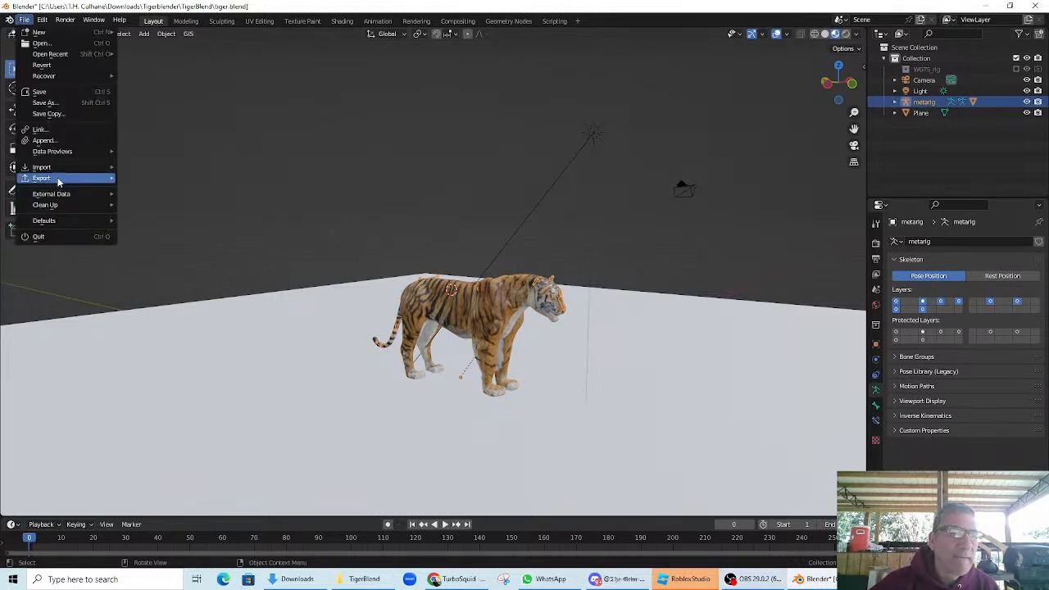
pyautogui.moveTo(59, 180)
pyautogui.click(173, 277)
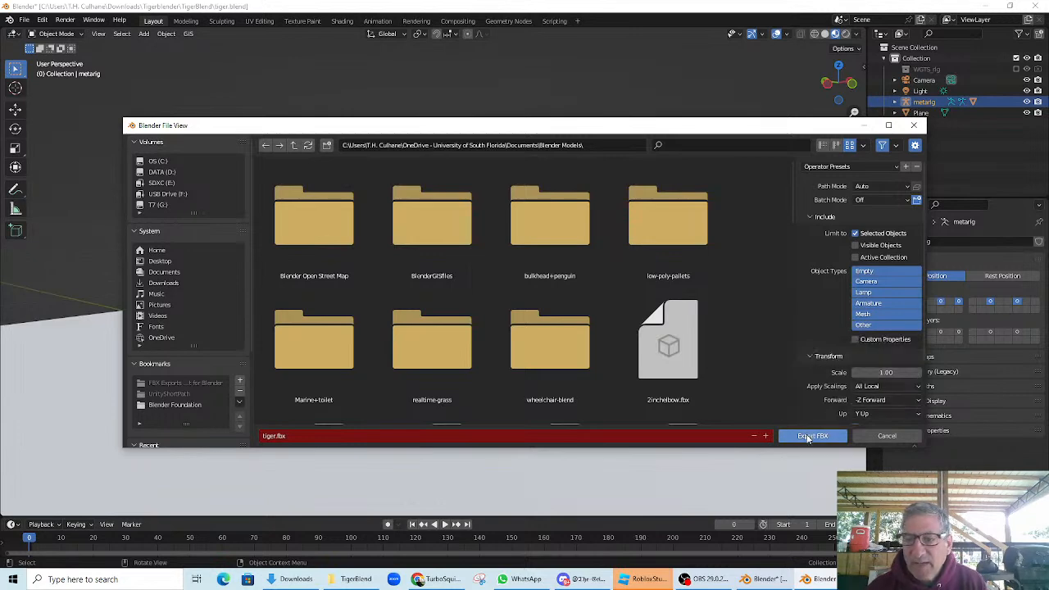
pyautogui.click(808, 437)
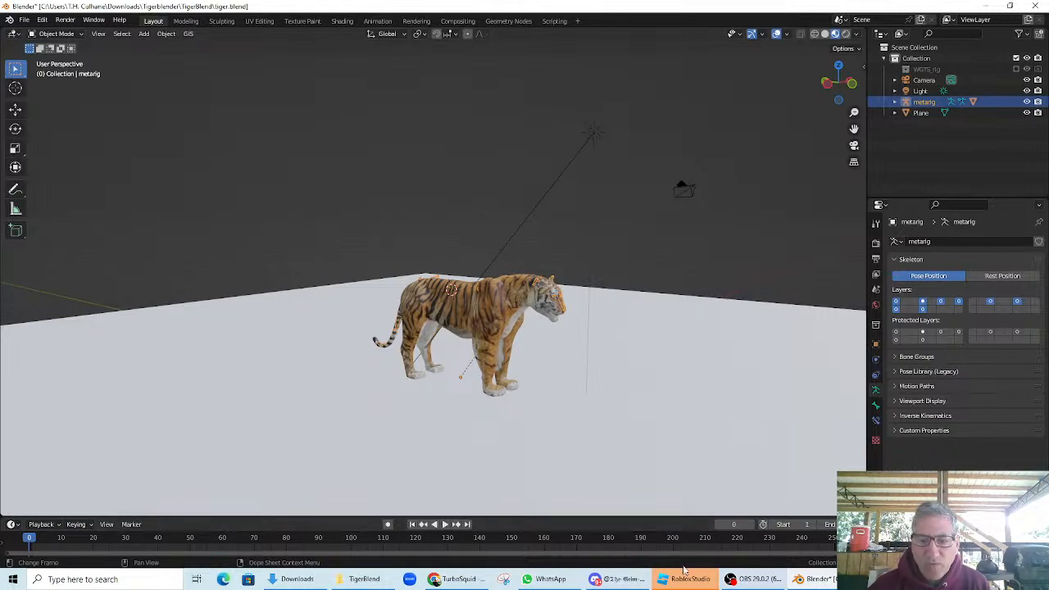
# - Switch to the FloridaPanther place in Roblox Studio and import tiger.fbx from Blender Models with the preview's existing settings
pyautogui.moveTo(691, 580)
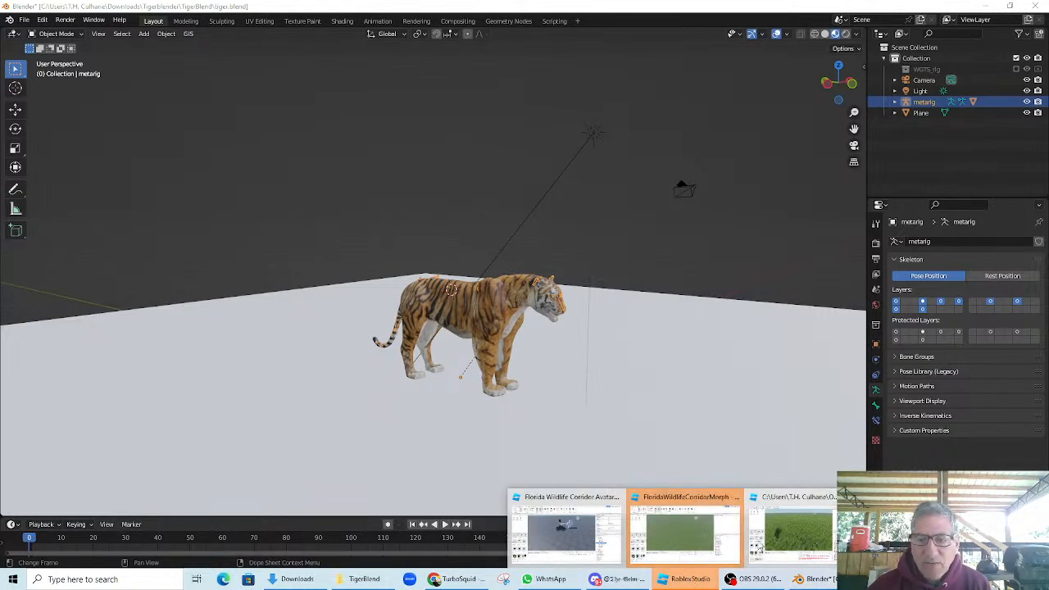
pyautogui.click(757, 548)
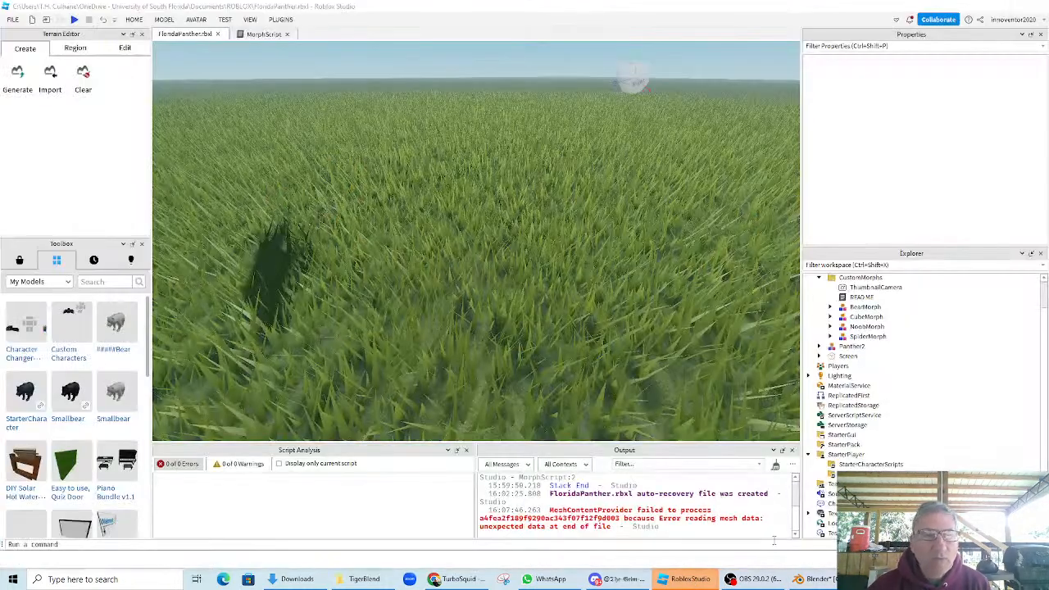
pyautogui.click(197, 21)
pyautogui.click(383, 69)
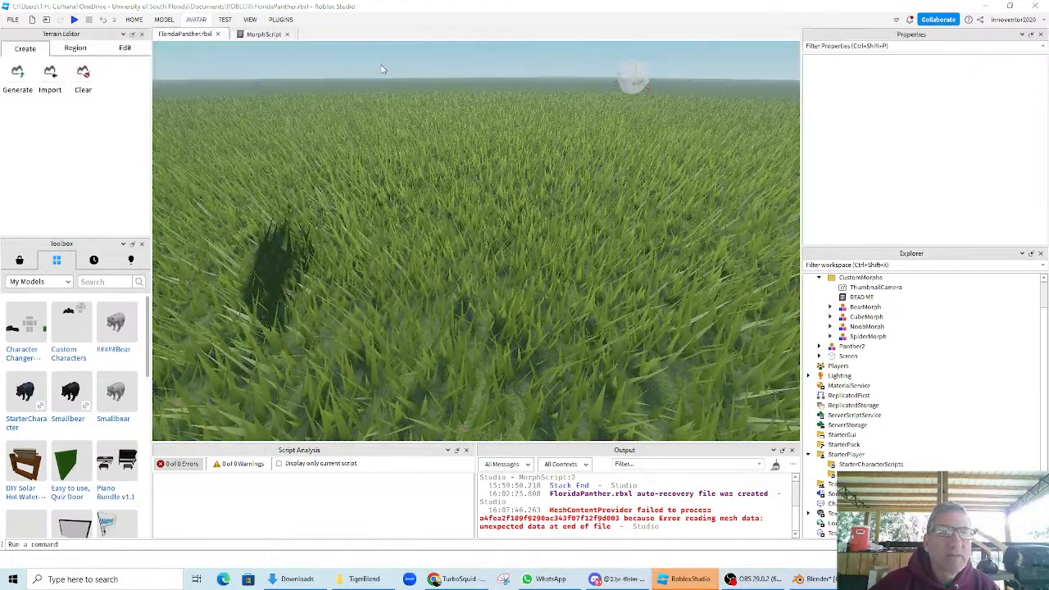
pyautogui.scroll(-10, 174, 221)
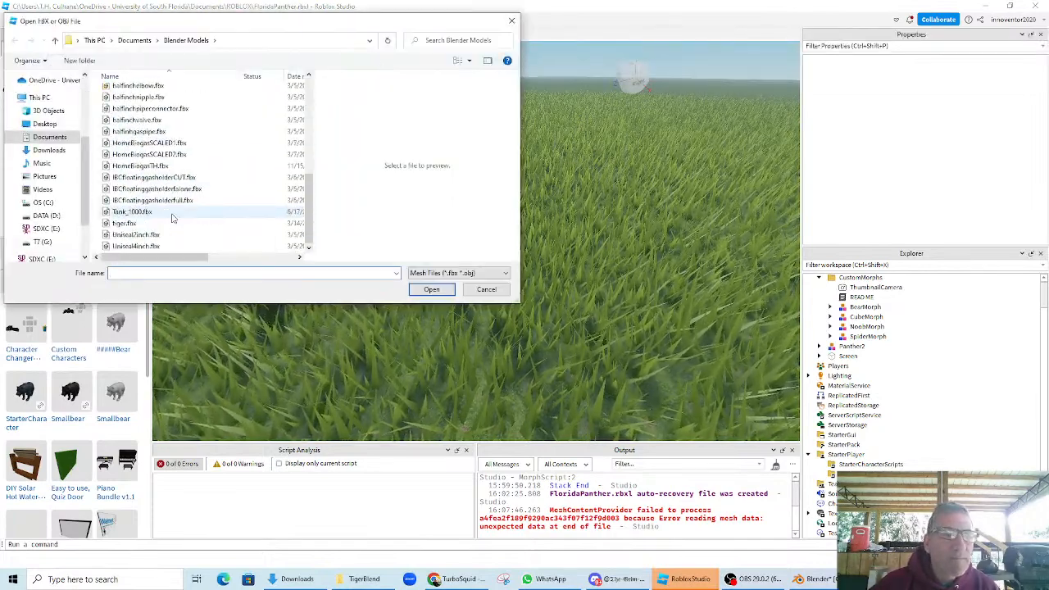
pyautogui.doubleClick(129, 223)
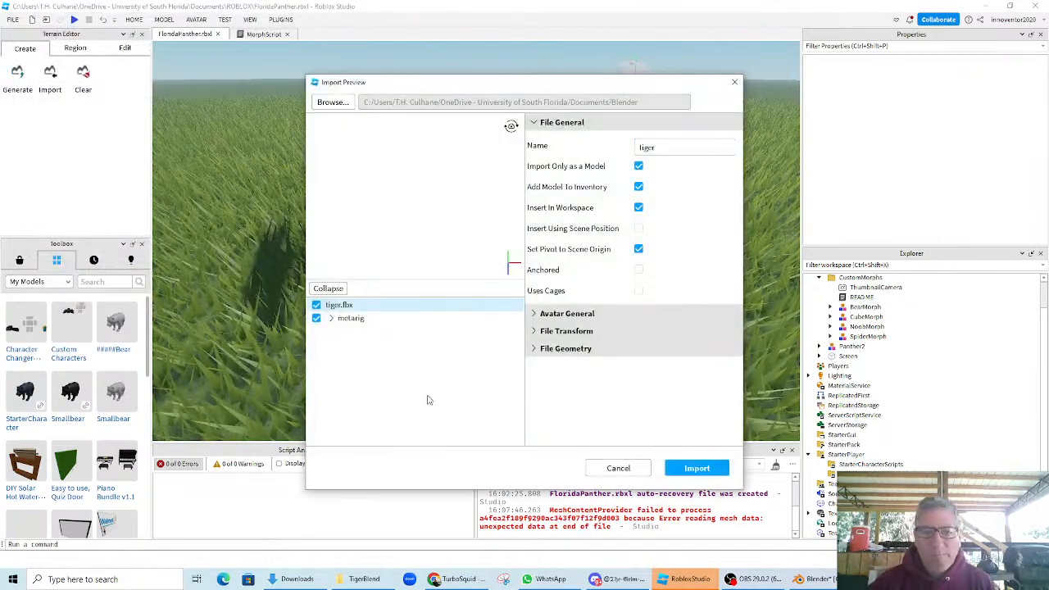
pyautogui.click(697, 469)
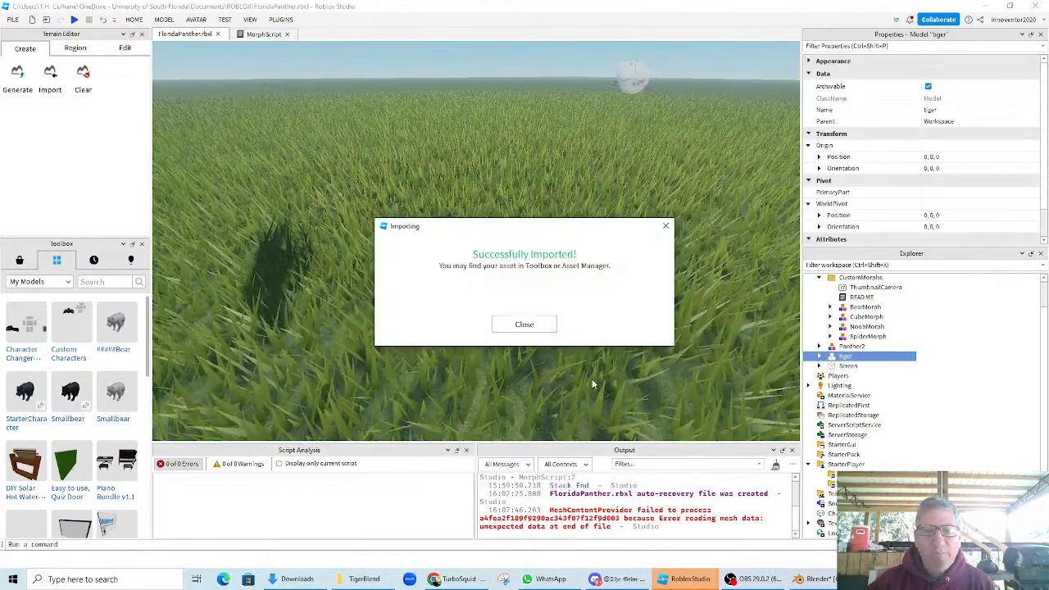
pyautogui.click(529, 325)
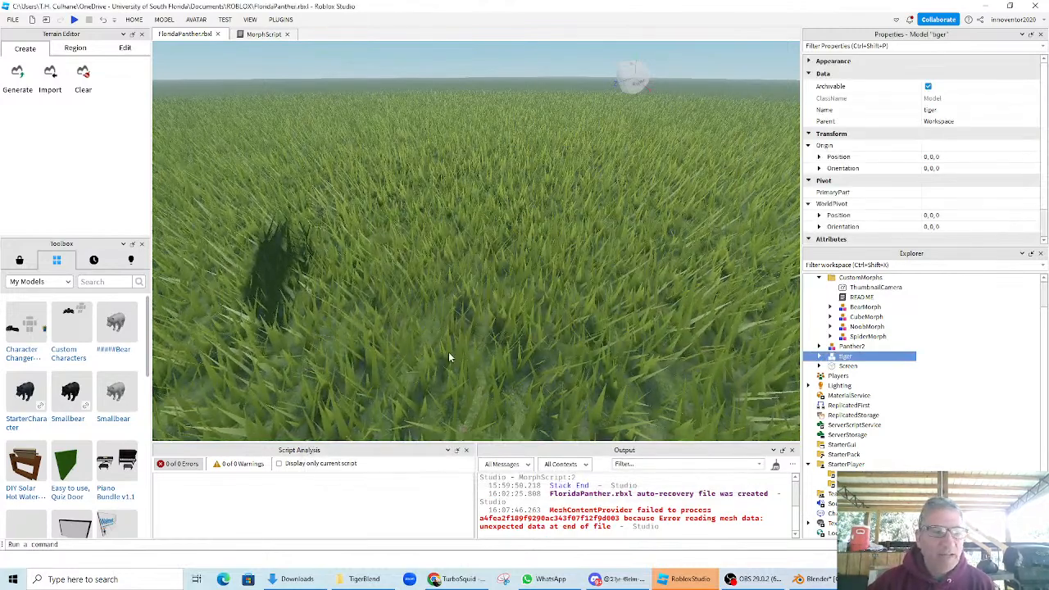
# - Look for the imported tiger in the Toolbox inventory, refreshing My Models by way of My Meshes
pyautogui.click(39, 281)
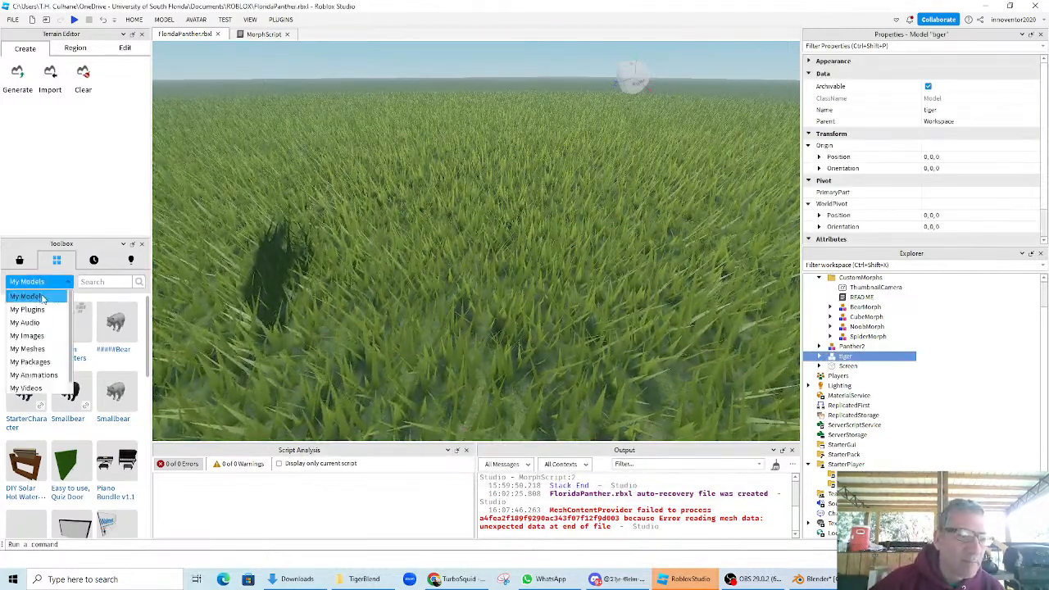
pyautogui.click(42, 298)
pyautogui.scroll(-5, 71, 348)
pyautogui.scroll(5, 72, 349)
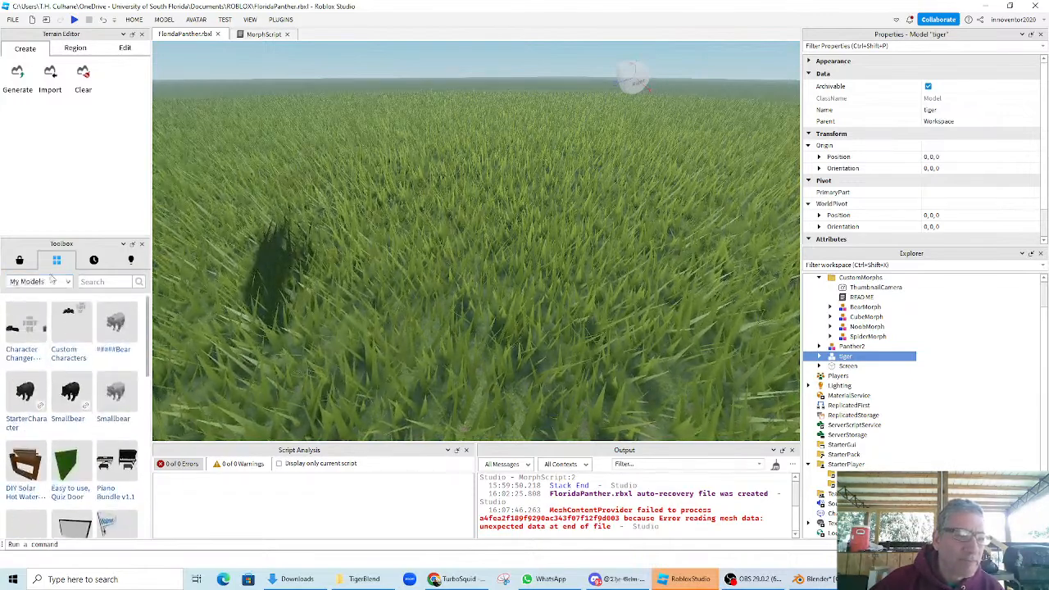
pyautogui.click(48, 281)
pyautogui.click(35, 349)
pyautogui.click(52, 282)
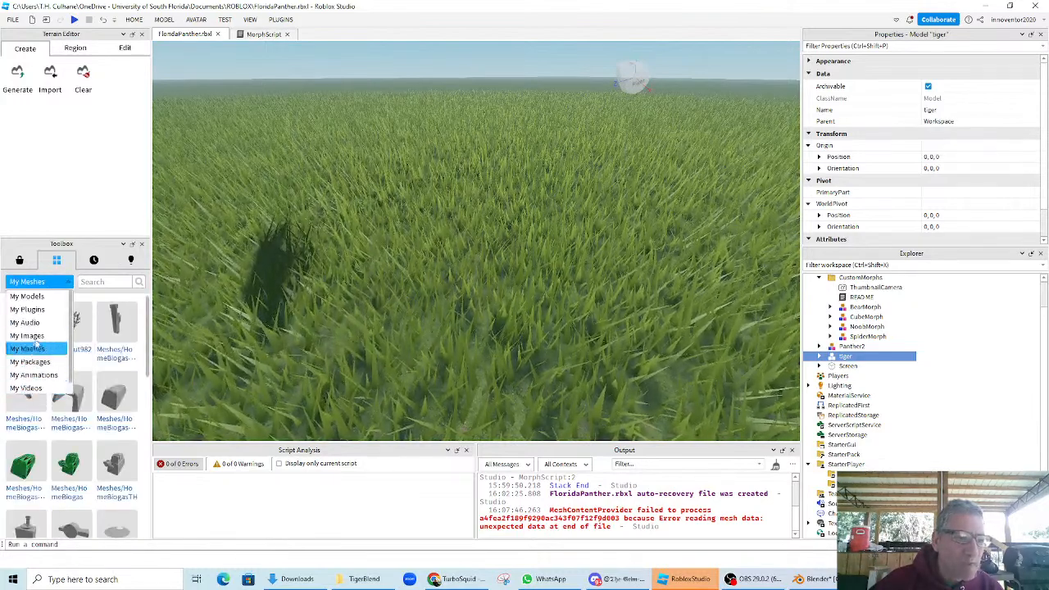
pyautogui.click(35, 296)
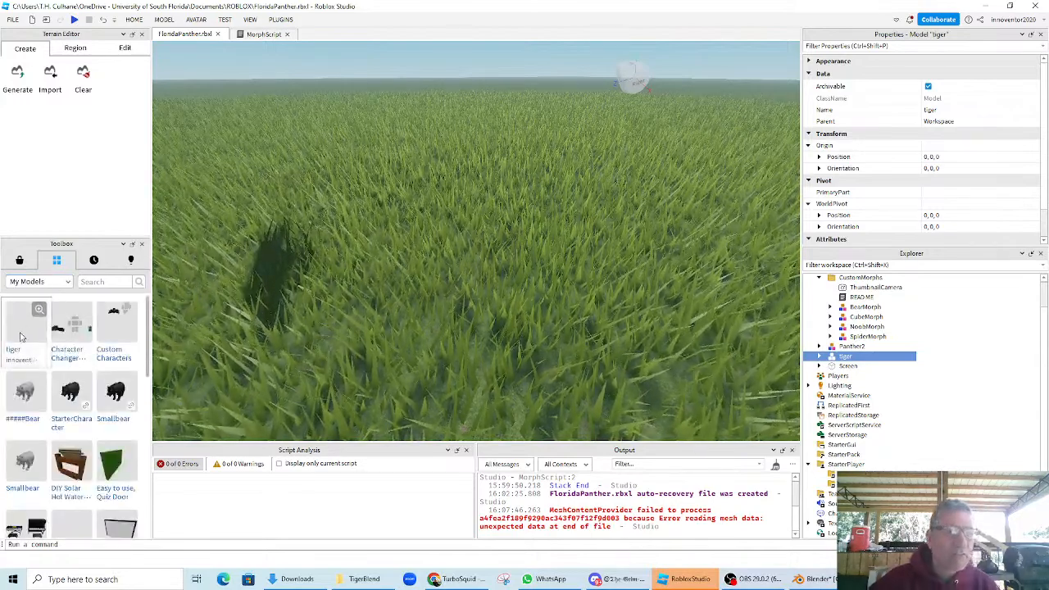
# - Insert the tiger model from My Models into the workspace and look for it around the morph characters
pyautogui.click(21, 336)
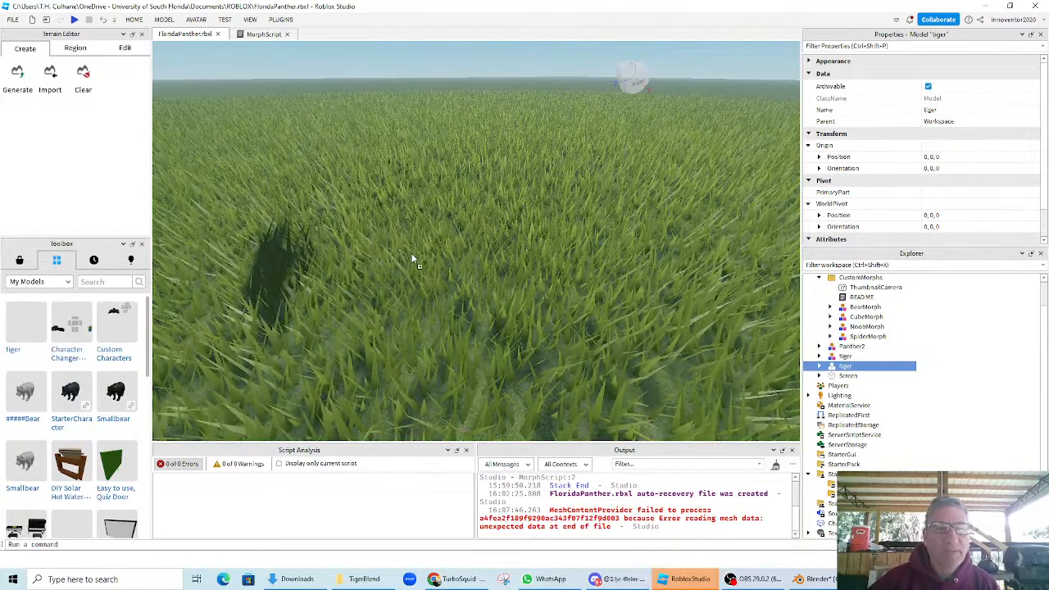
pyautogui.scroll(-5, 514, 315)
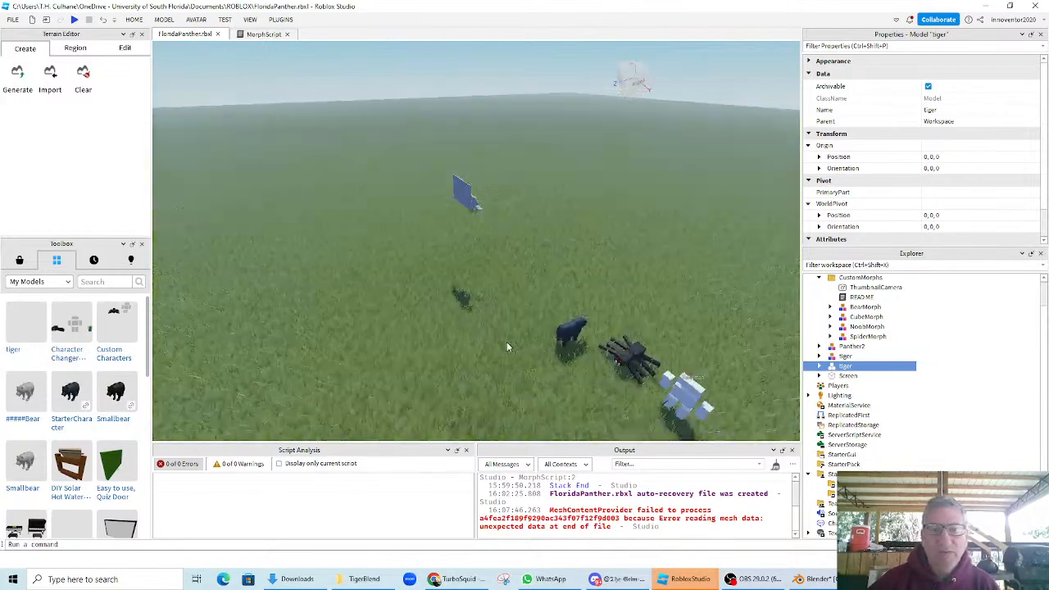
pyautogui.scroll(3, 506, 347)
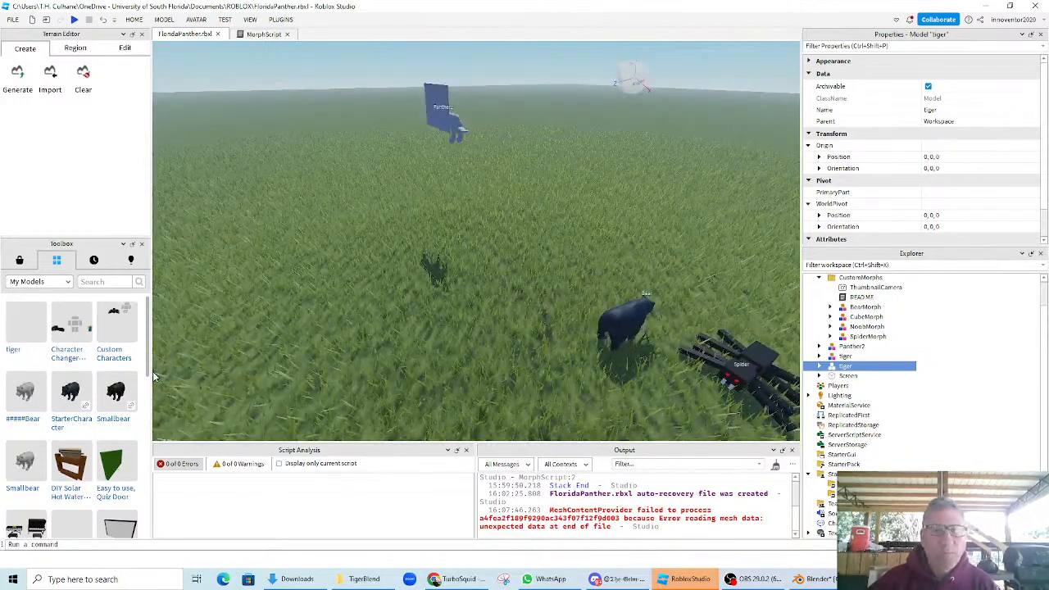
pyautogui.moveTo(459, 298); pyautogui.dragTo(463, 263, button='right')
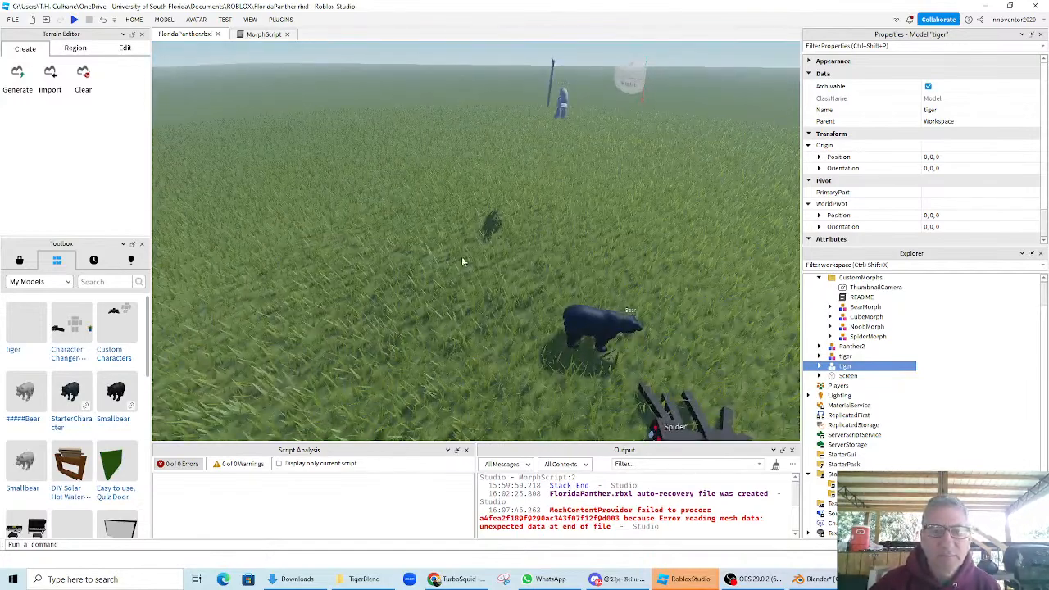
pyautogui.click(492, 222)
pyautogui.moveTo(492, 222); pyautogui.dragTo(464, 272, button='right')
pyautogui.moveTo(464, 271); pyautogui.dragTo(451, 227, button='middle')
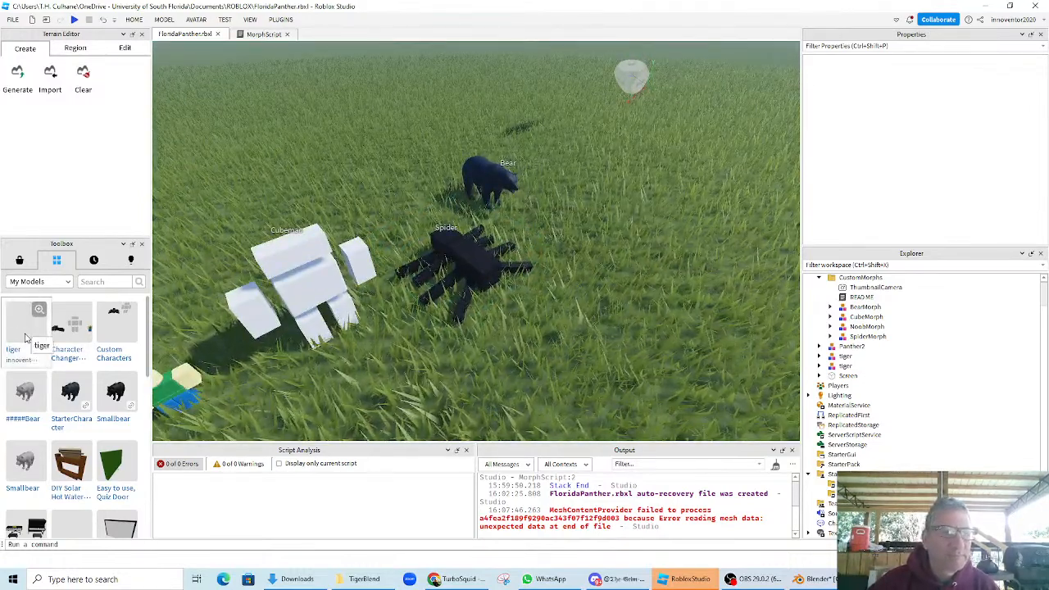
pyautogui.click(50, 72)
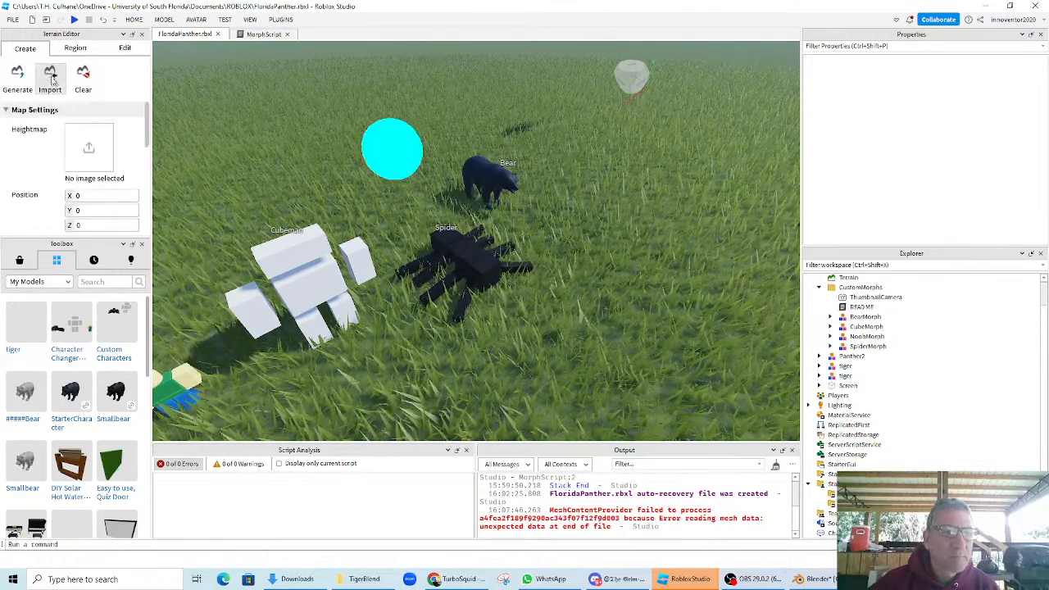
pyautogui.scroll(4, 343, 141)
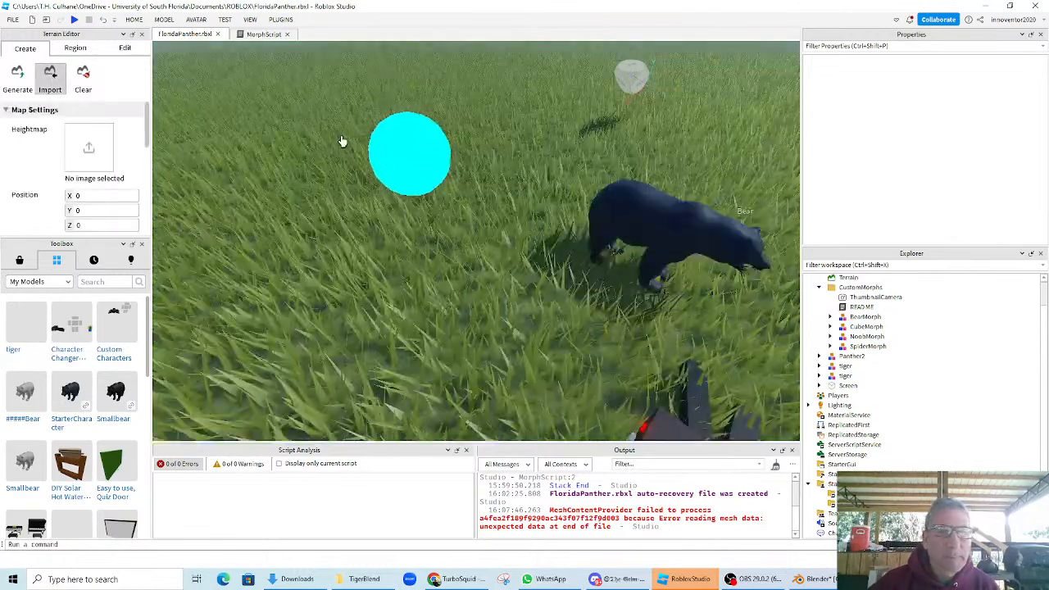
pyautogui.scroll(-5, 391, 162)
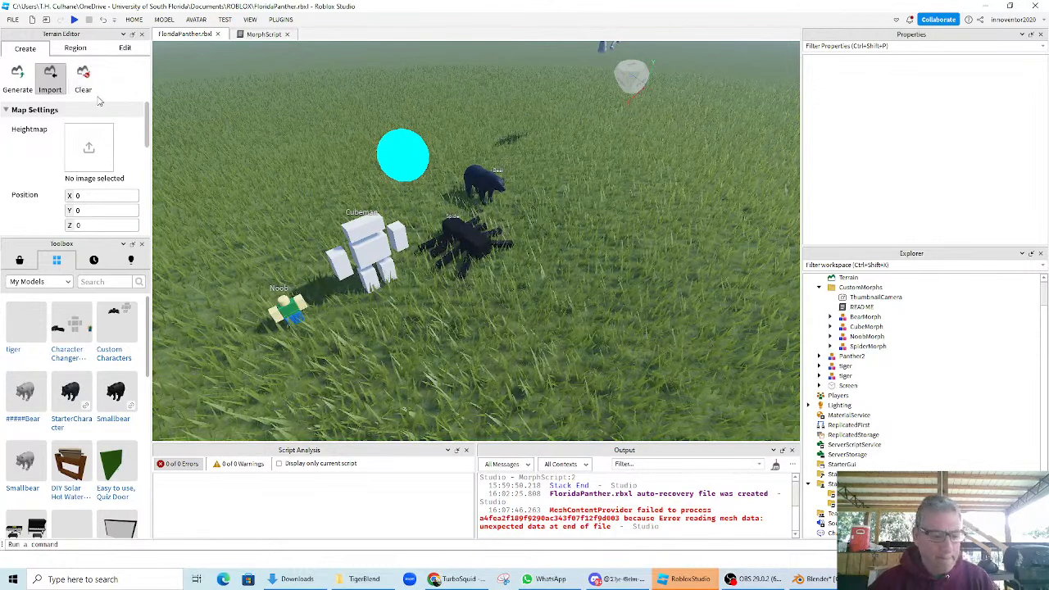
# - Undo the tiger insertions and delete the remaining Ball parts from the workspace
pyautogui.hotkey('ctrl', 'z')
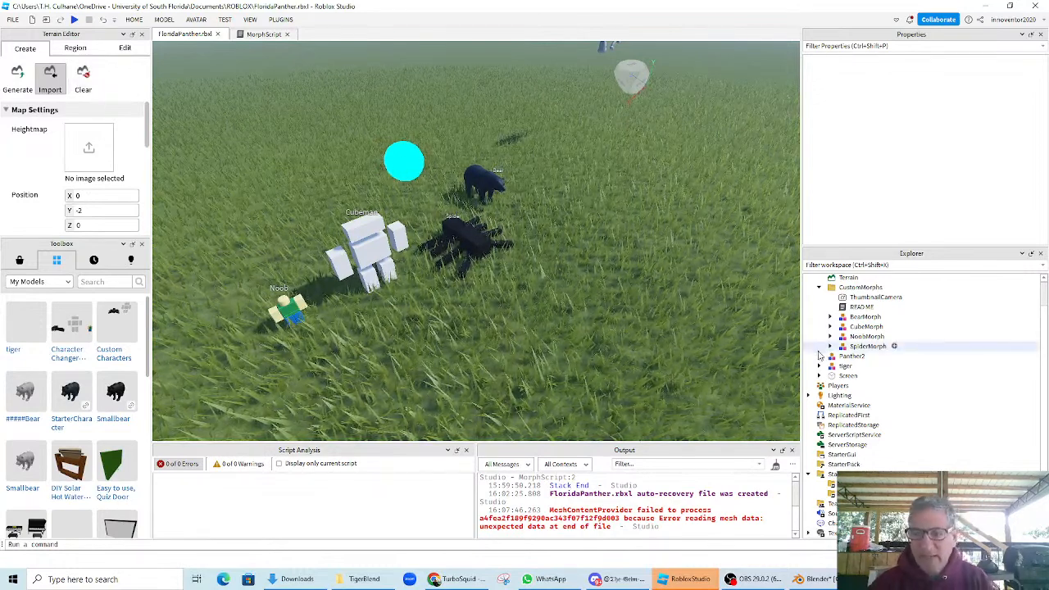
pyautogui.doubleClick(856, 374)
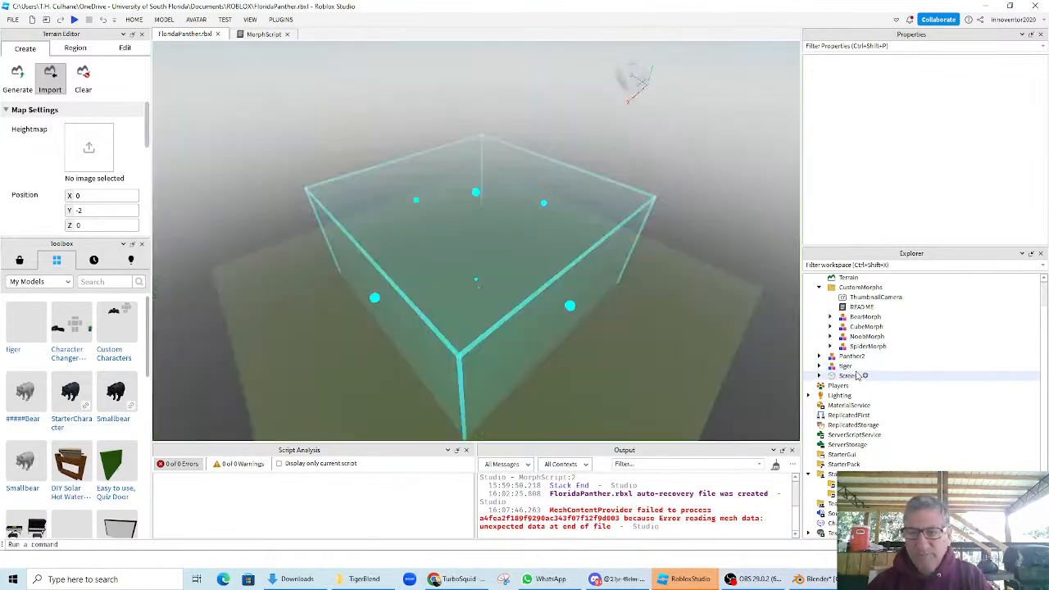
pyautogui.scroll(2, 525, 279)
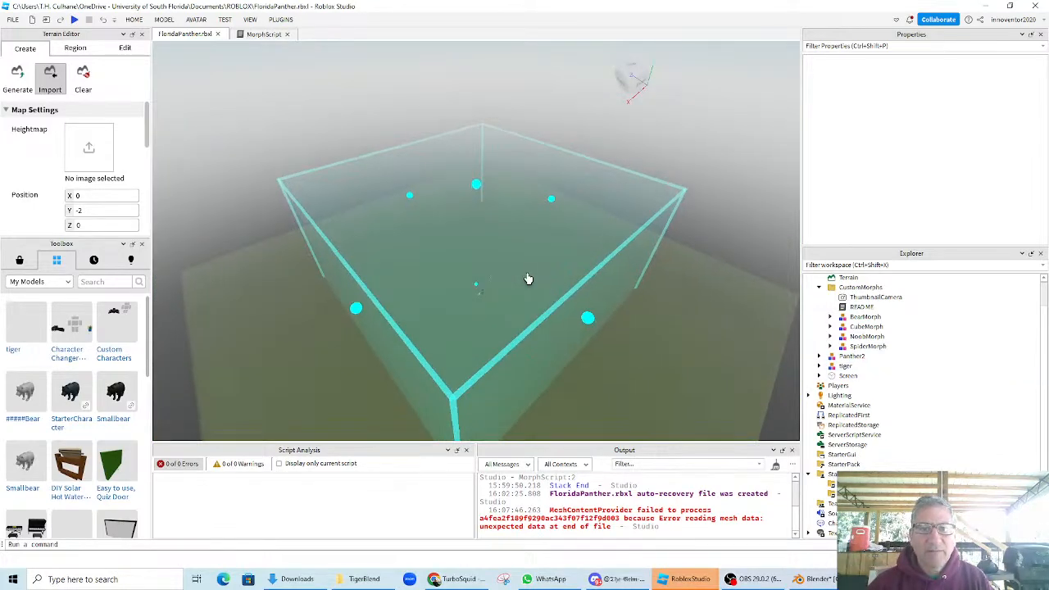
pyautogui.moveTo(574, 304); pyautogui.dragTo(574, 305, button='right')
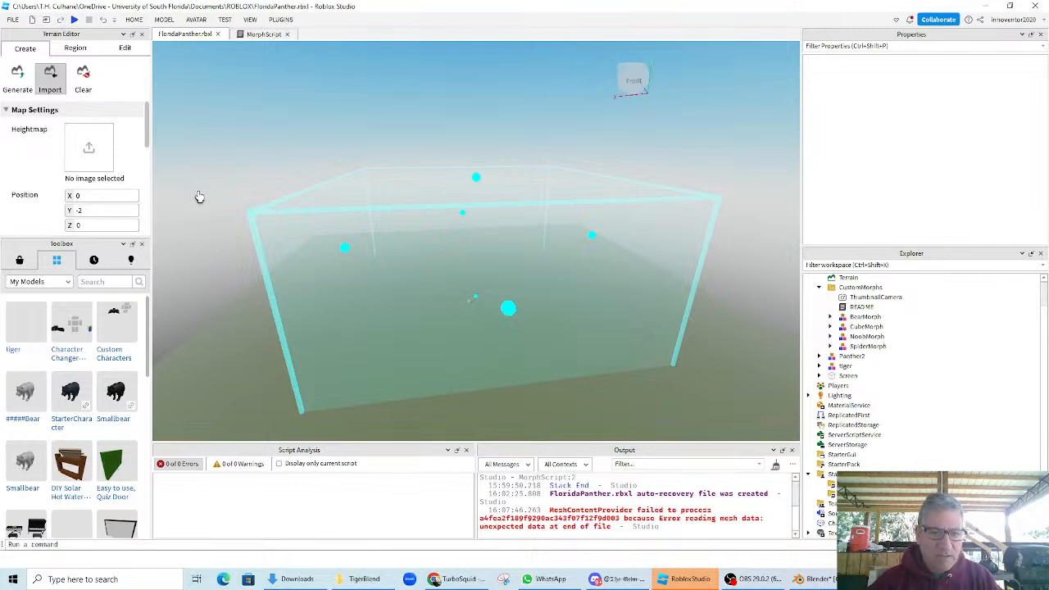
pyautogui.hotkey('ctrl', 'z')
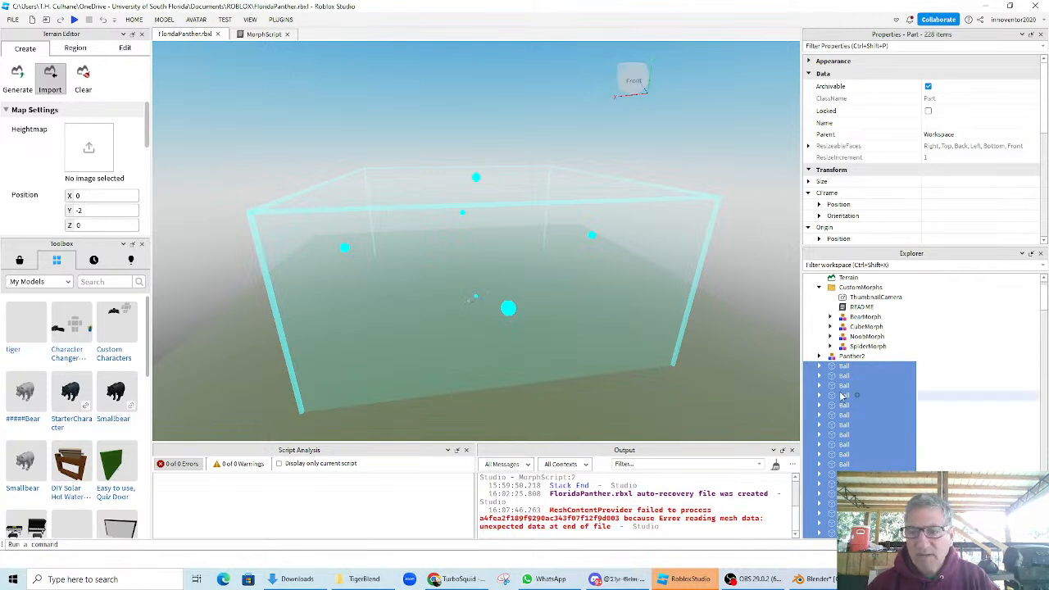
pyautogui.press('Delete')
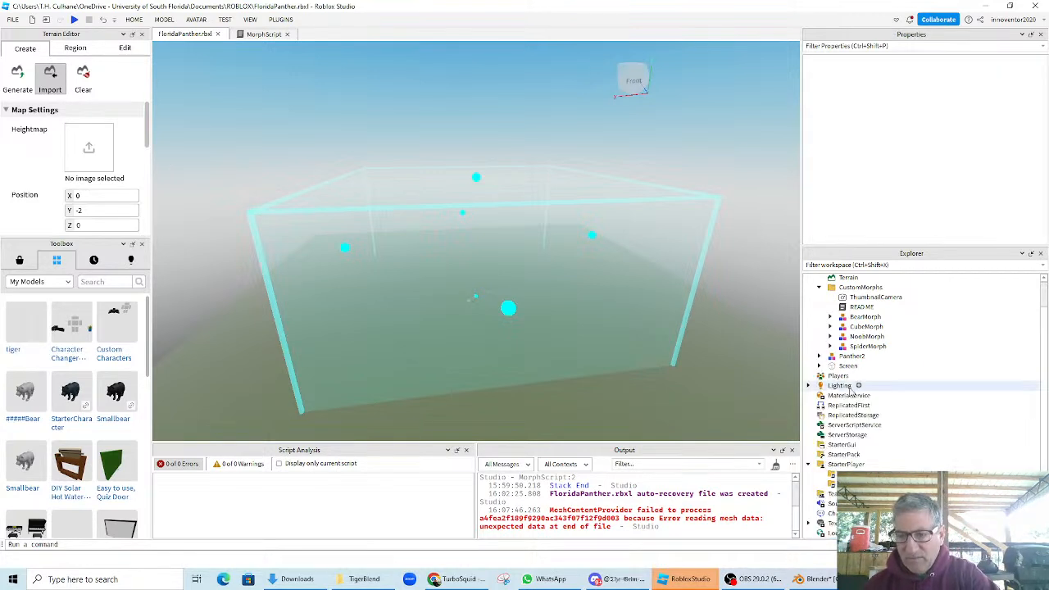
pyautogui.click(15, 78)
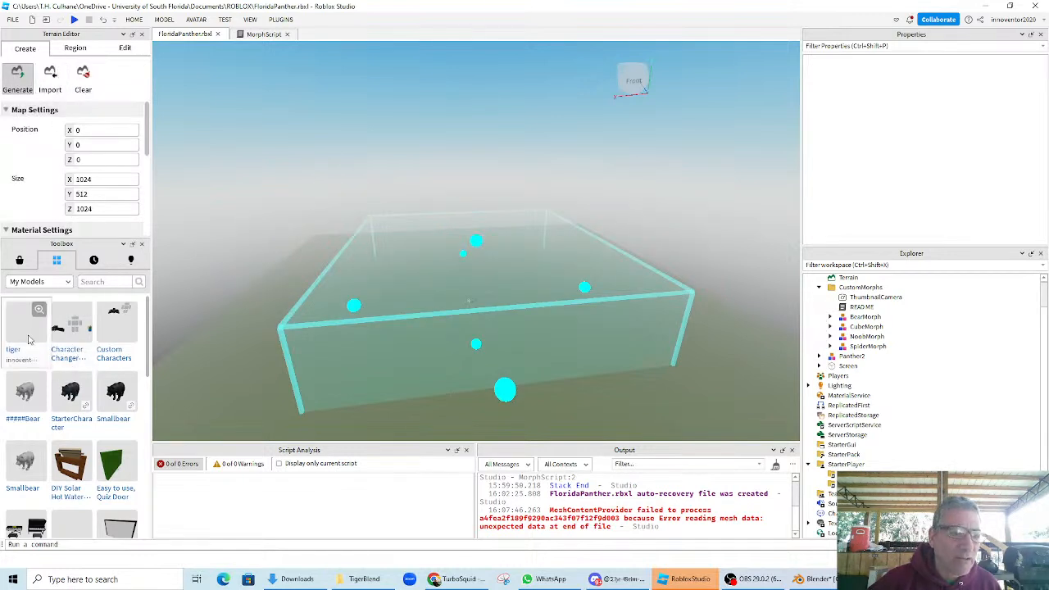
pyautogui.scroll(4, 442, 309)
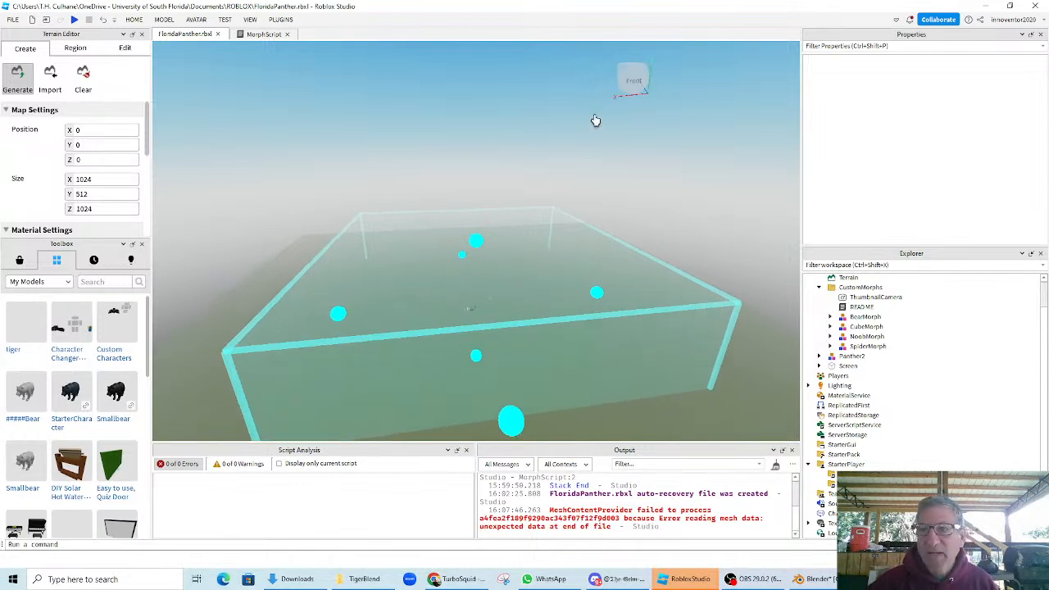
# - Reopen FloridaPanther.rbxl from the recent games and close the current session without saving its changes
pyautogui.click(12, 19)
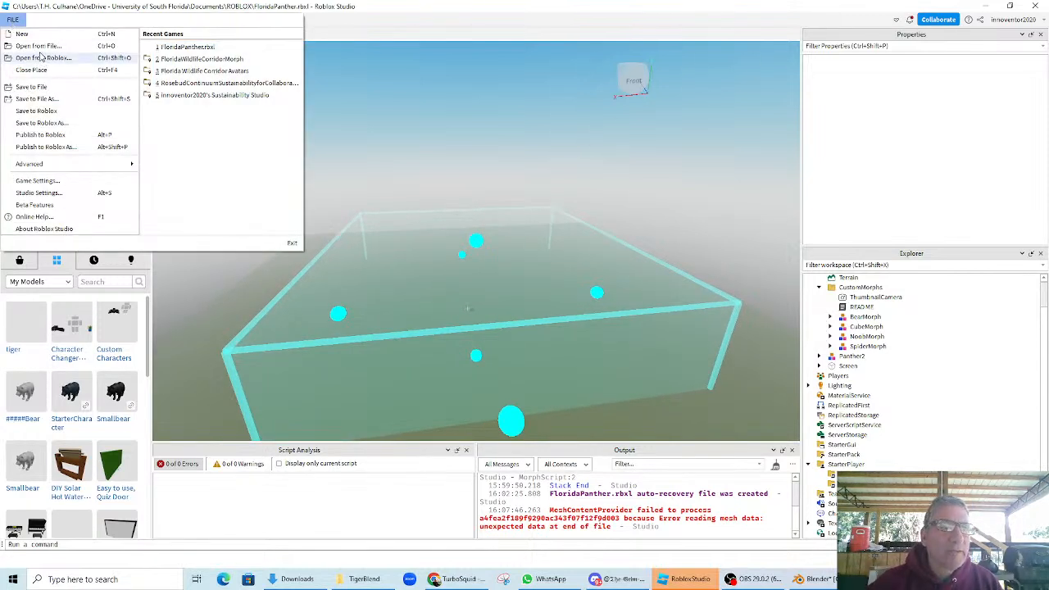
pyautogui.click(203, 48)
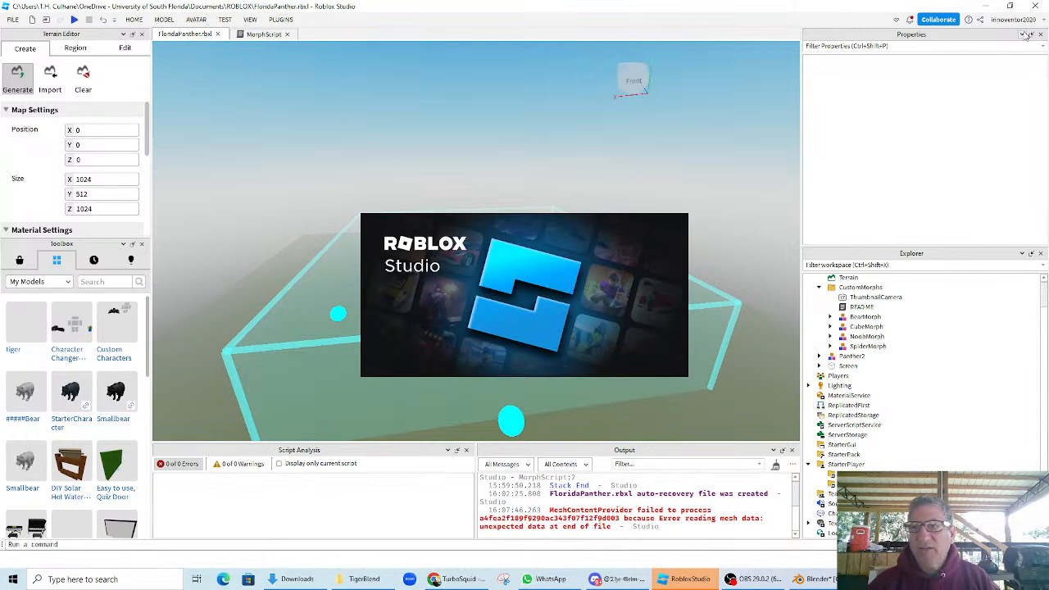
pyautogui.click(1036, 5)
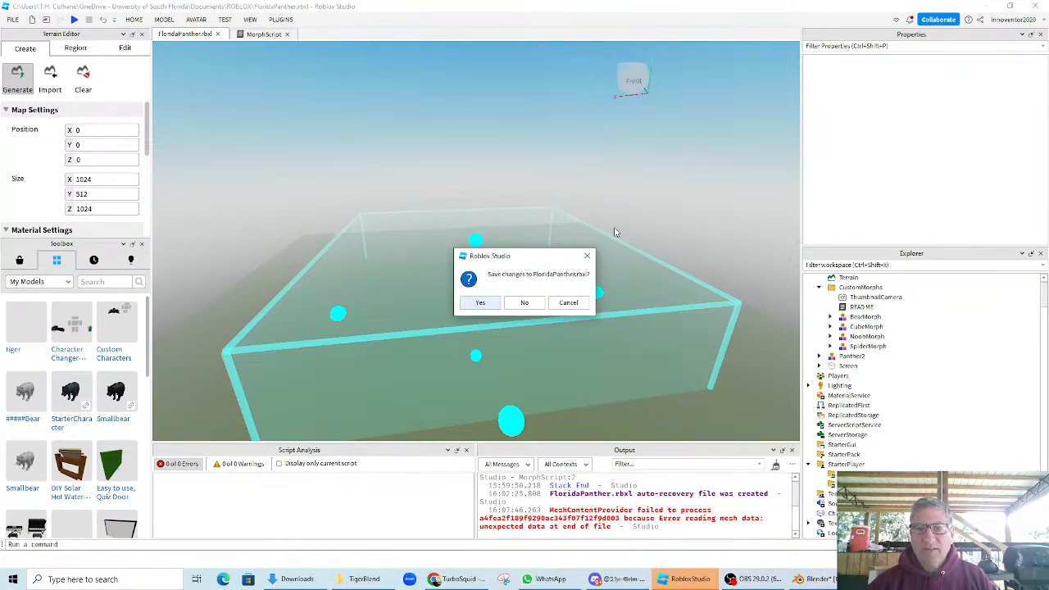
pyautogui.click(525, 304)
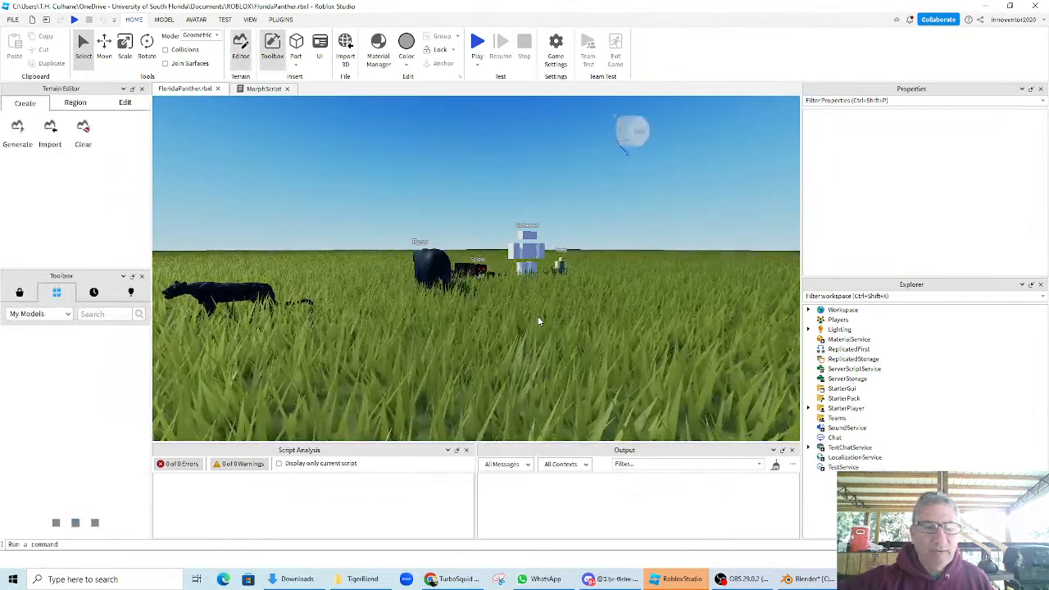
# - Delete the PantherBlackMorph model from CustomMorphs and save the FloridaPanther place to file
pyautogui.click(239, 292)
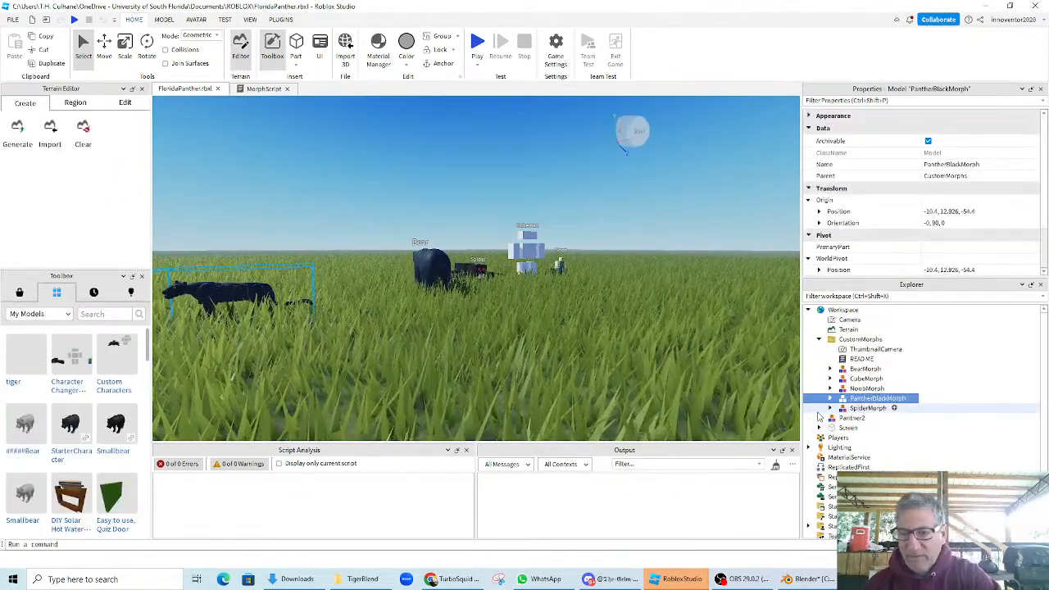
pyautogui.press('Delete')
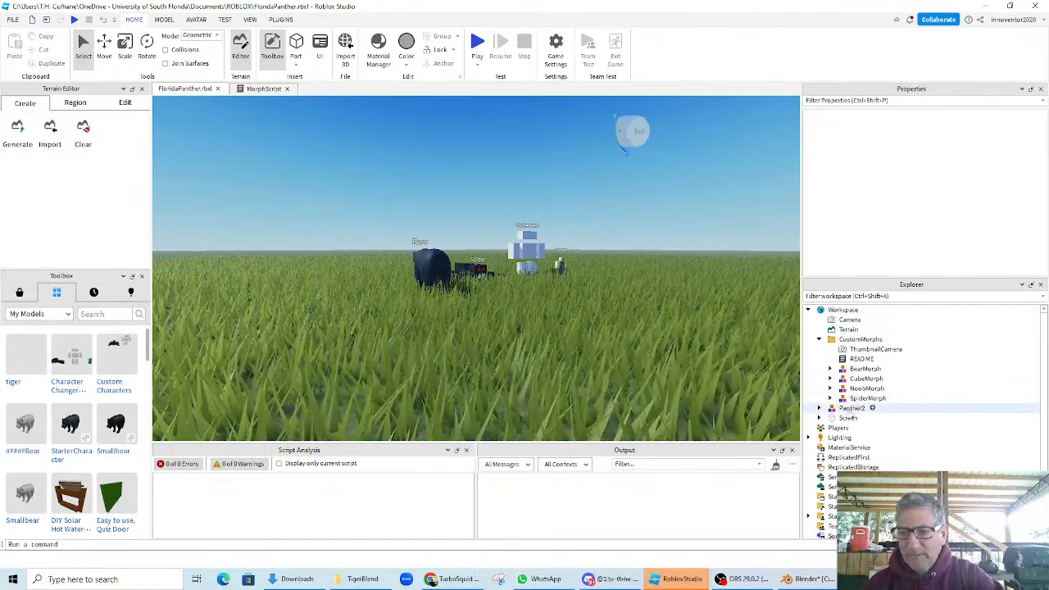
pyautogui.click(12, 19)
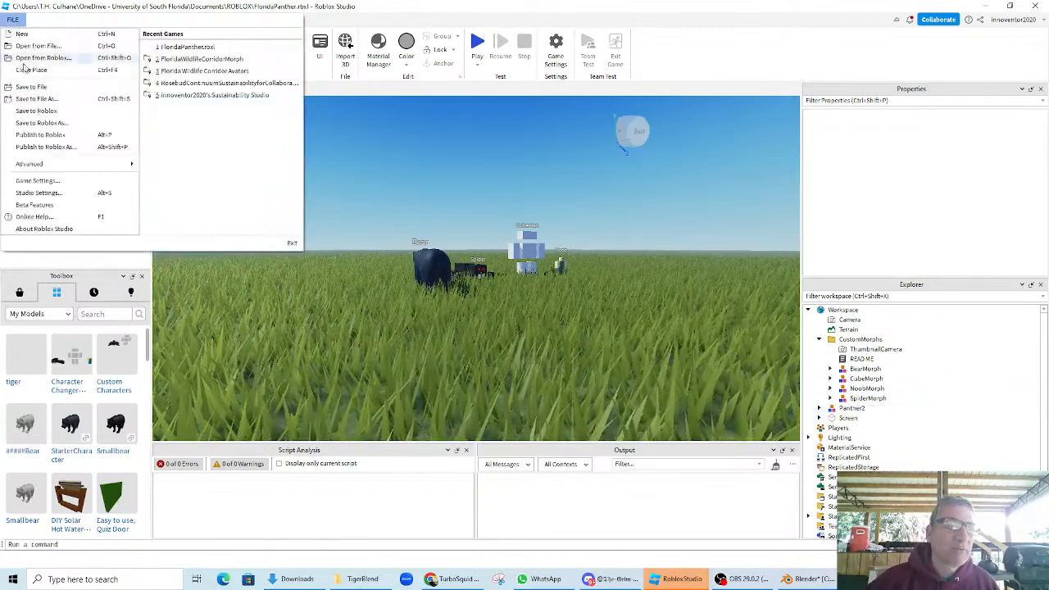
pyautogui.click(31, 87)
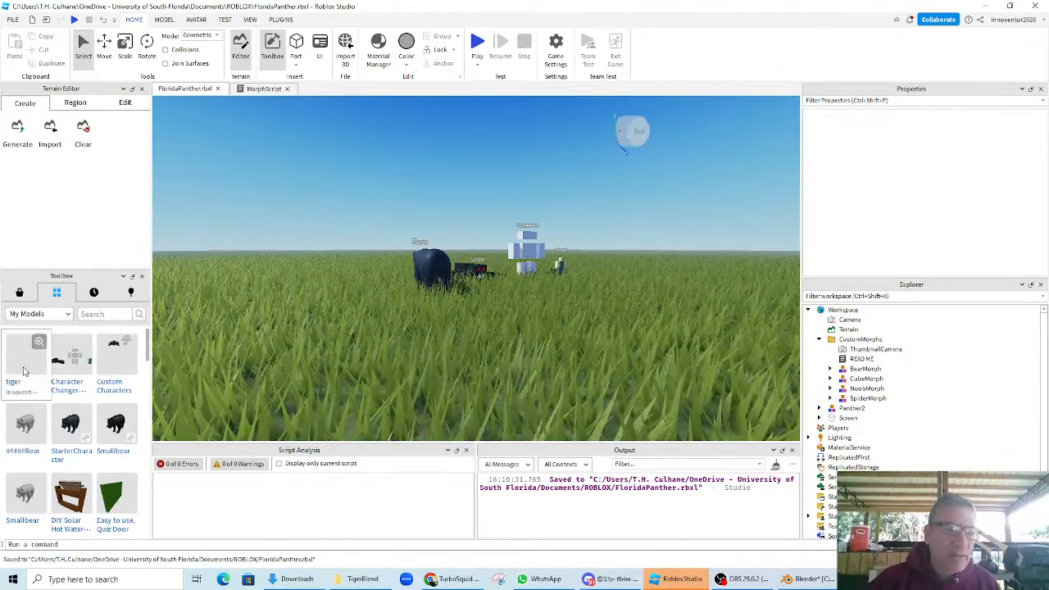
# - Insert the tiger model from My Models into the workspace, expand its contents and look for it in the scene
pyautogui.moveTo(293, 261); pyautogui.dragTo(357, 223)
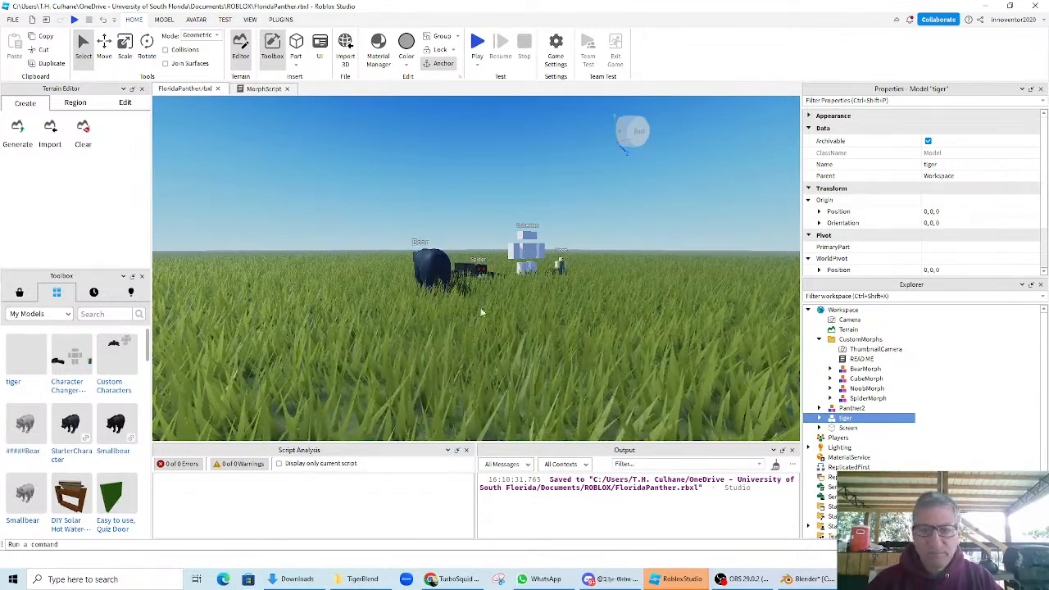
pyautogui.click(819, 418)
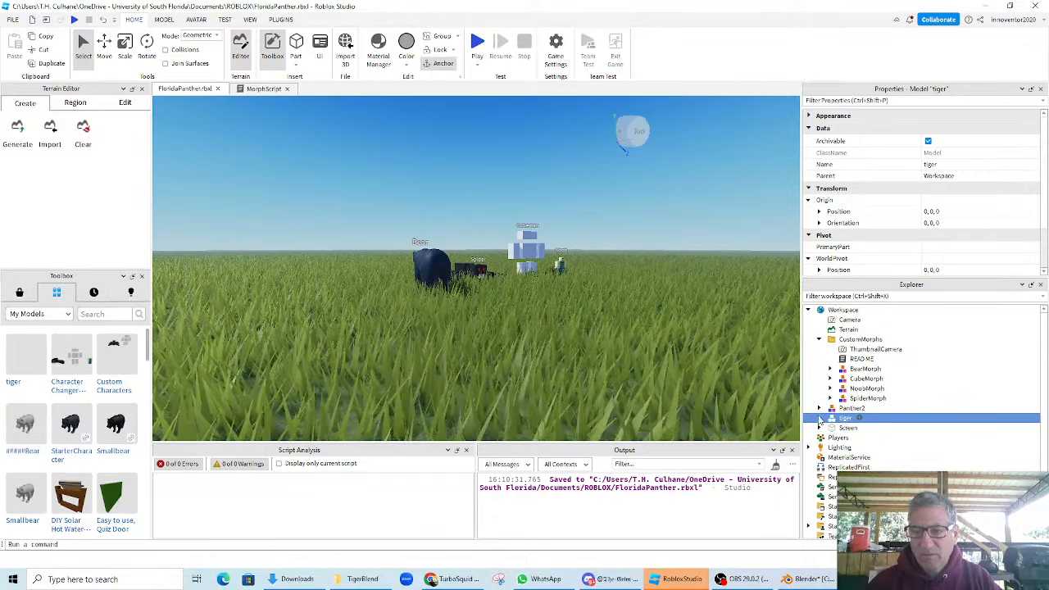
pyautogui.click(830, 429)
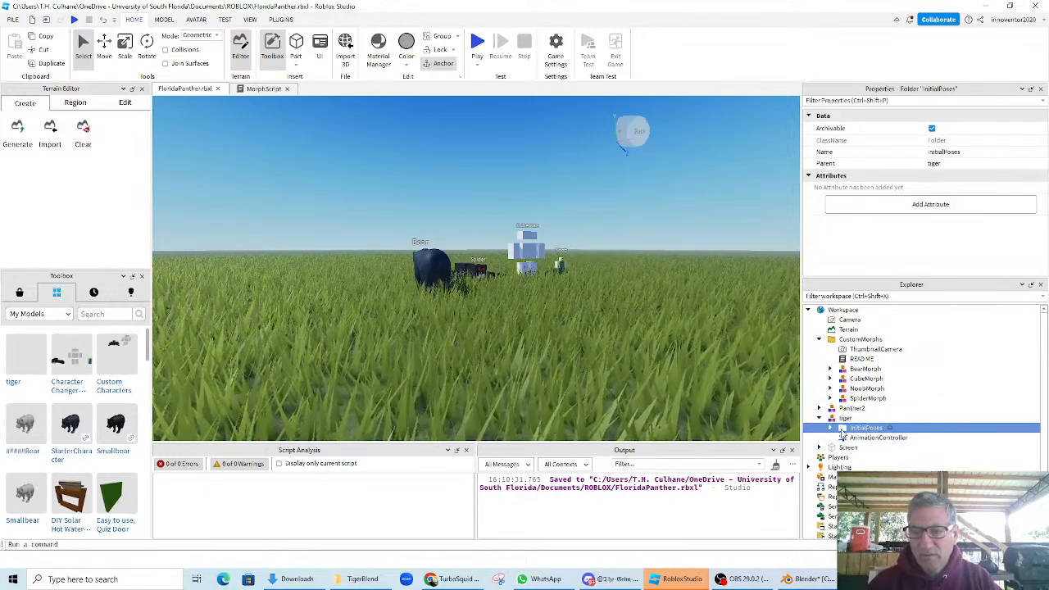
pyautogui.click(843, 418)
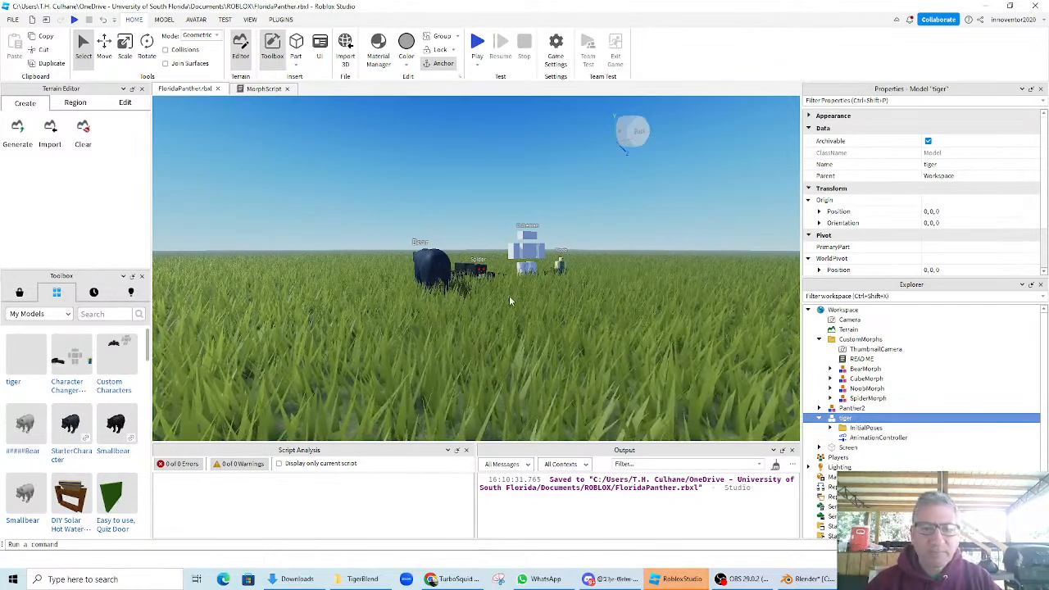
pyautogui.moveTo(501, 298); pyautogui.dragTo(481, 322, button='middle')
pyautogui.moveTo(482, 323); pyautogui.dragTo(494, 318, button='right')
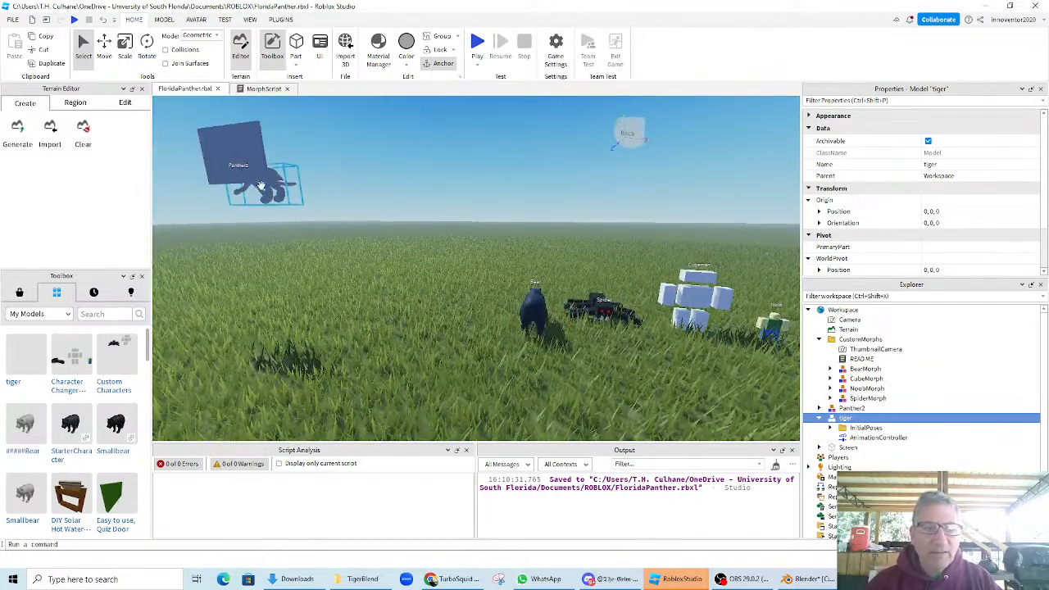
pyautogui.scroll(5, 516, 325)
pyautogui.scroll(-4, 534, 333)
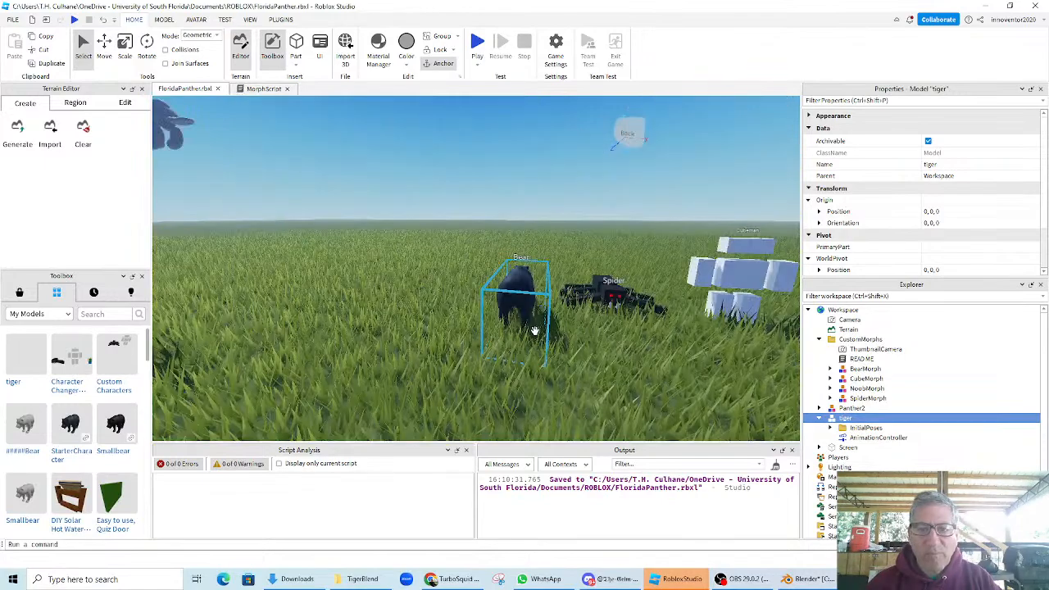
pyautogui.moveTo(586, 347); pyautogui.dragTo(578, 346, button='middle')
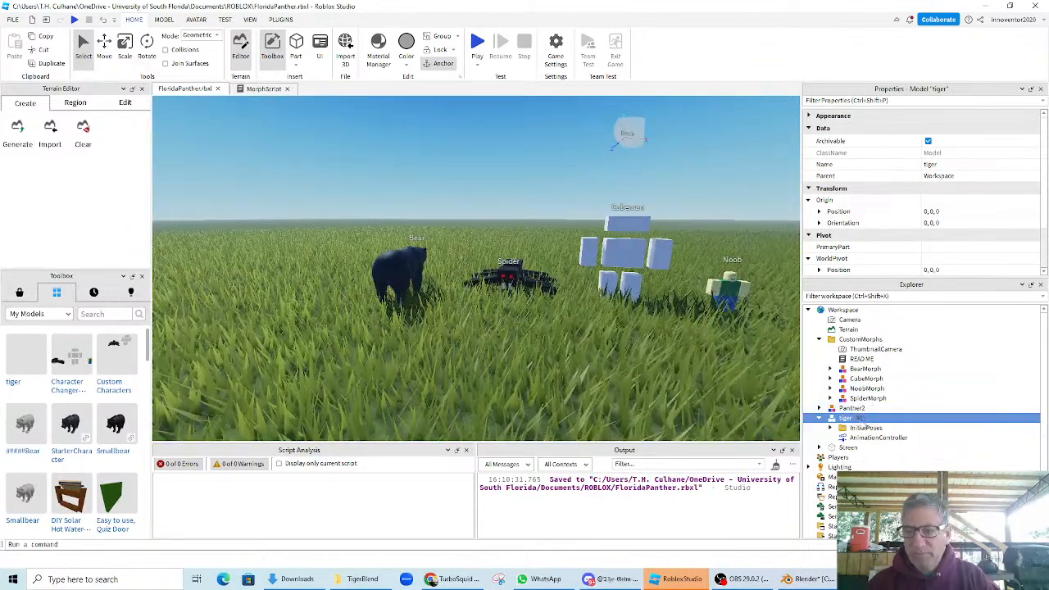
# - Inspect the pose values in the tiger model's InitialPoses folder and delete the tiger model from the workspace
pyautogui.click(831, 428)
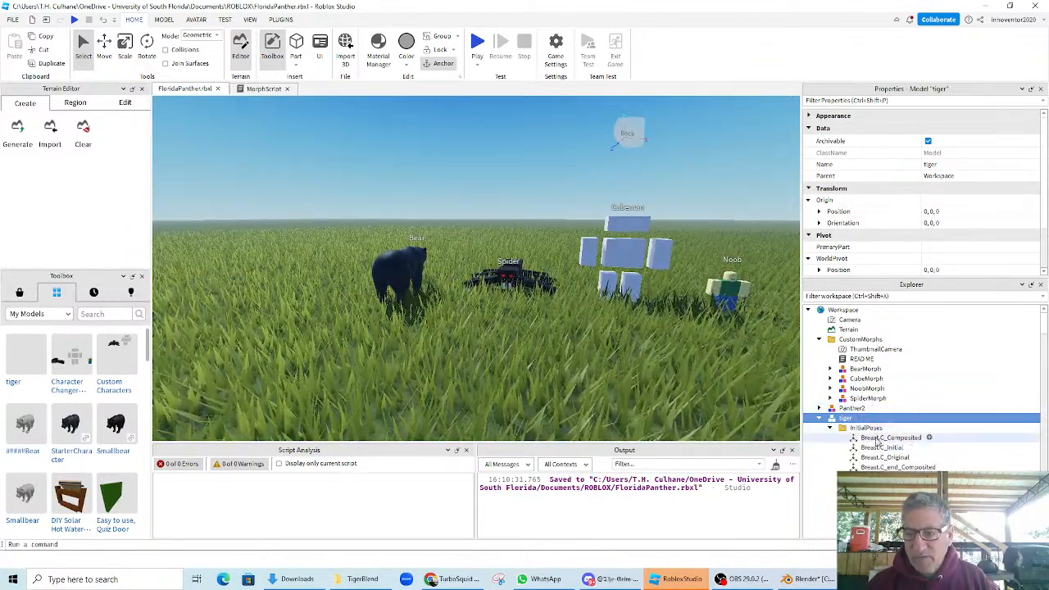
pyautogui.click(885, 438)
pyautogui.click(876, 450)
pyautogui.click(874, 477)
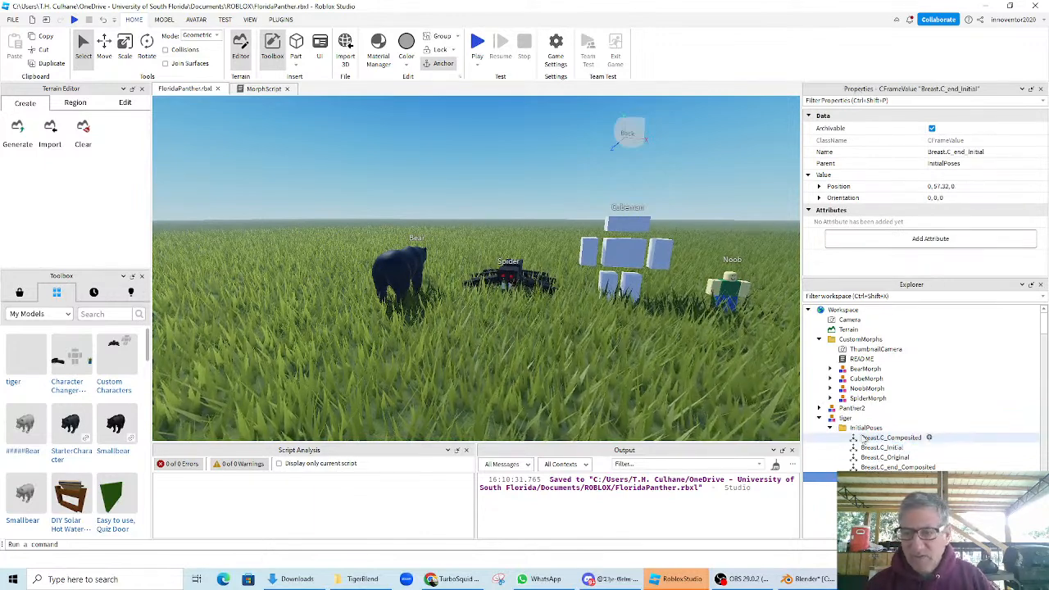
pyautogui.click(845, 419)
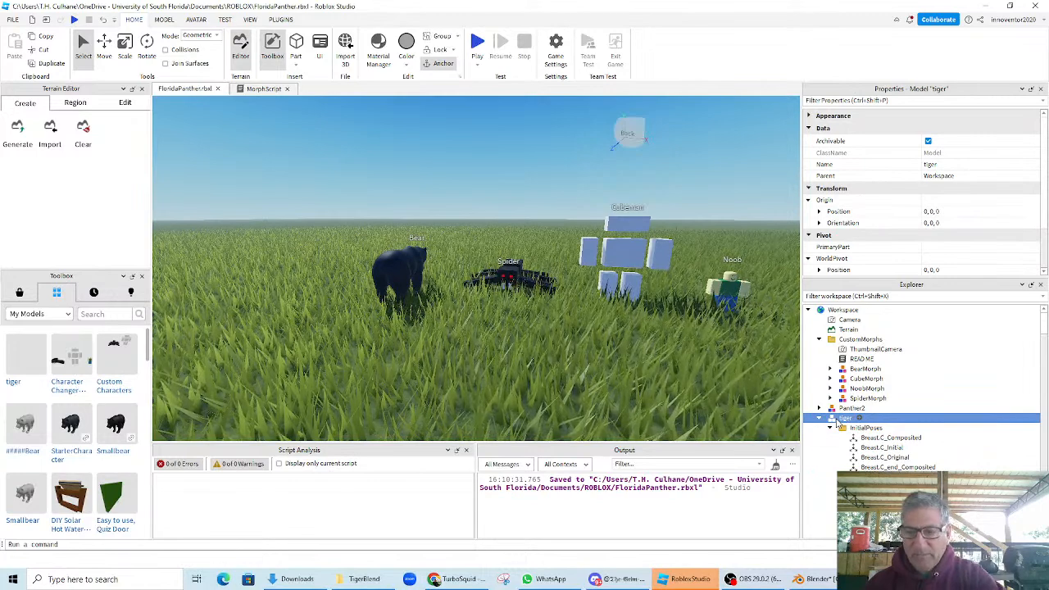
pyautogui.press('Delete')
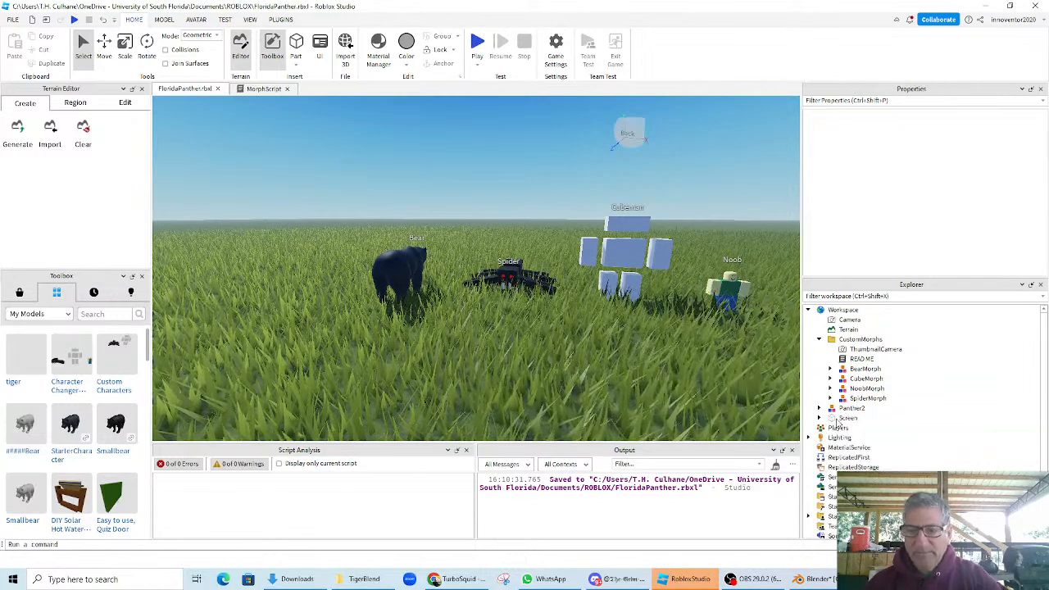
# - Insert another copy of the tiger model from My Models and open the asset's preview
pyautogui.click(11, 359)
pyautogui.rightClick(31, 358)
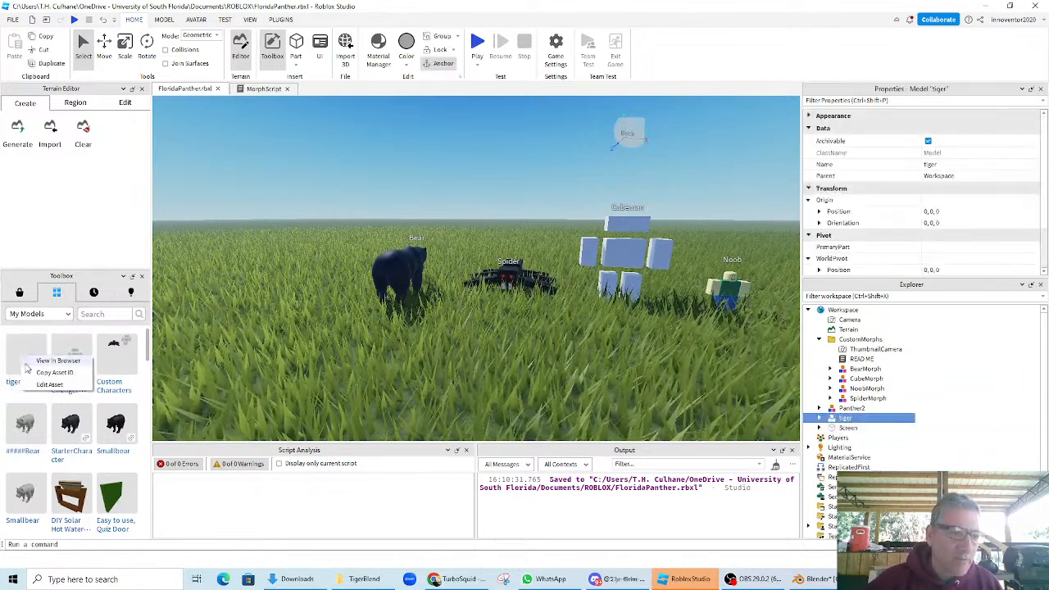
pyautogui.click(39, 343)
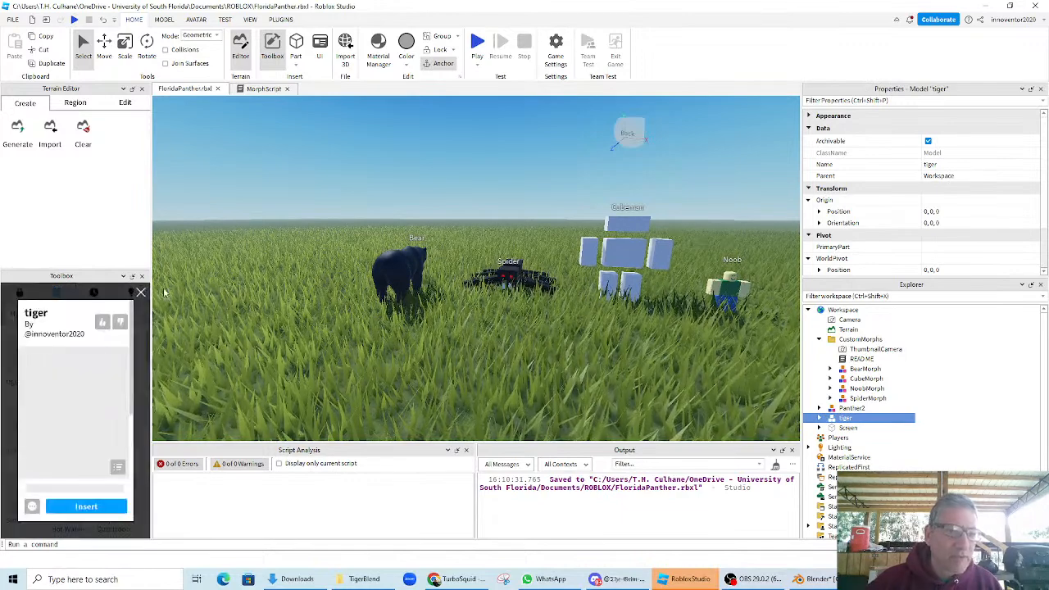
# - Switch to Blender and examine the metarig's hierarchy, including its spine bones and the Sphere.001 mesh
pyautogui.click(818, 579)
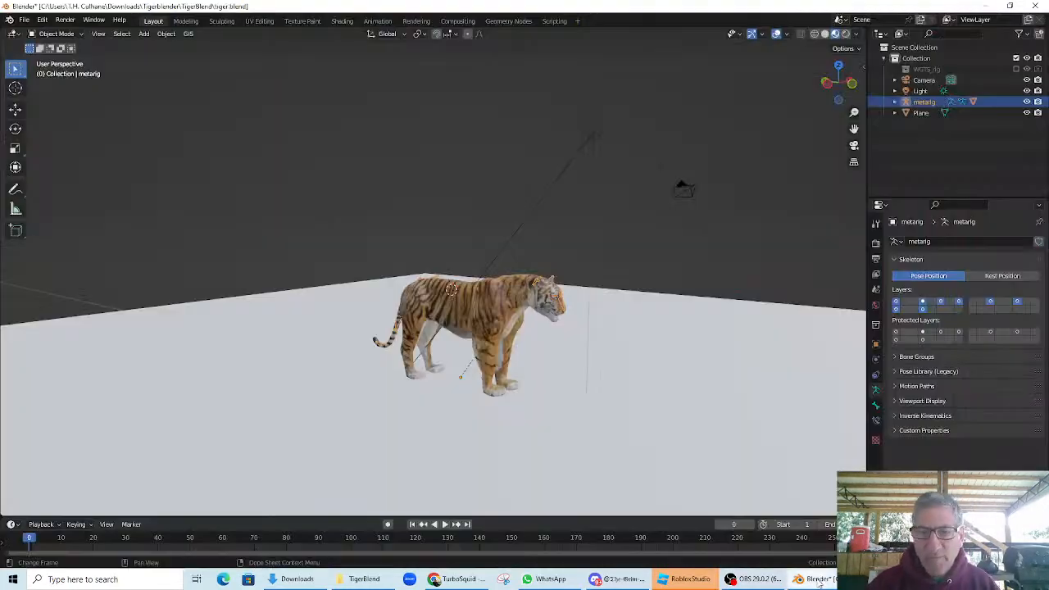
pyautogui.click(447, 320)
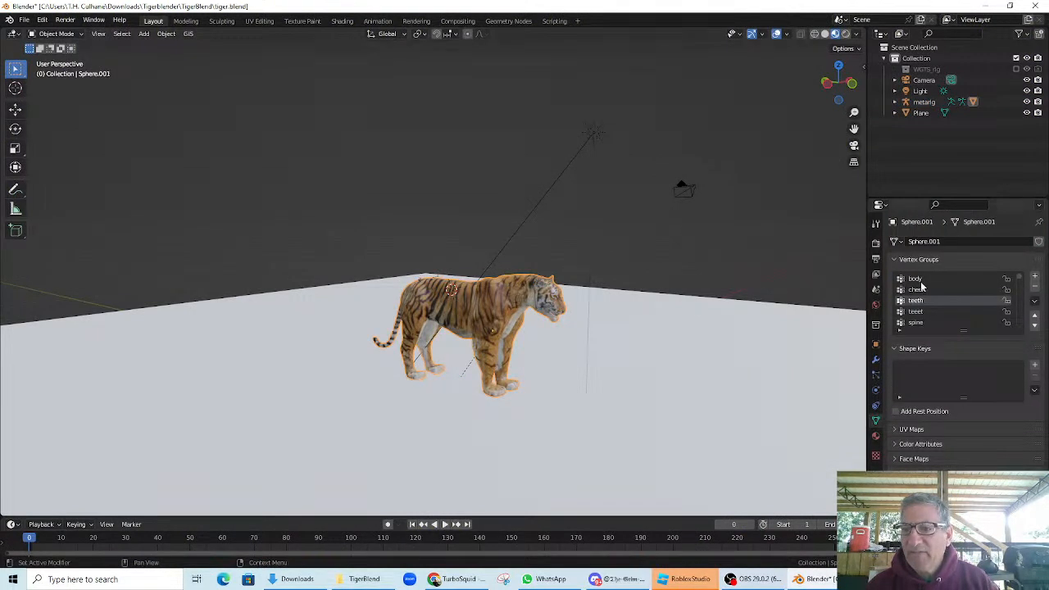
pyautogui.click(895, 102)
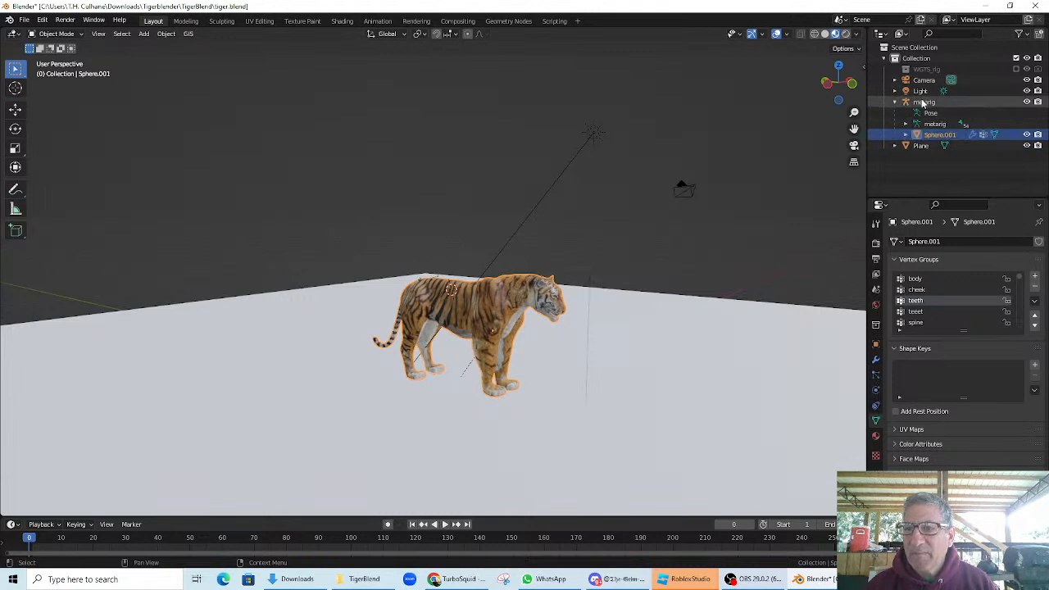
pyautogui.keyDown('ctrl'); pyautogui.click(923, 102); pyautogui.keyUp('ctrl')
pyautogui.rightClick(461, 307)
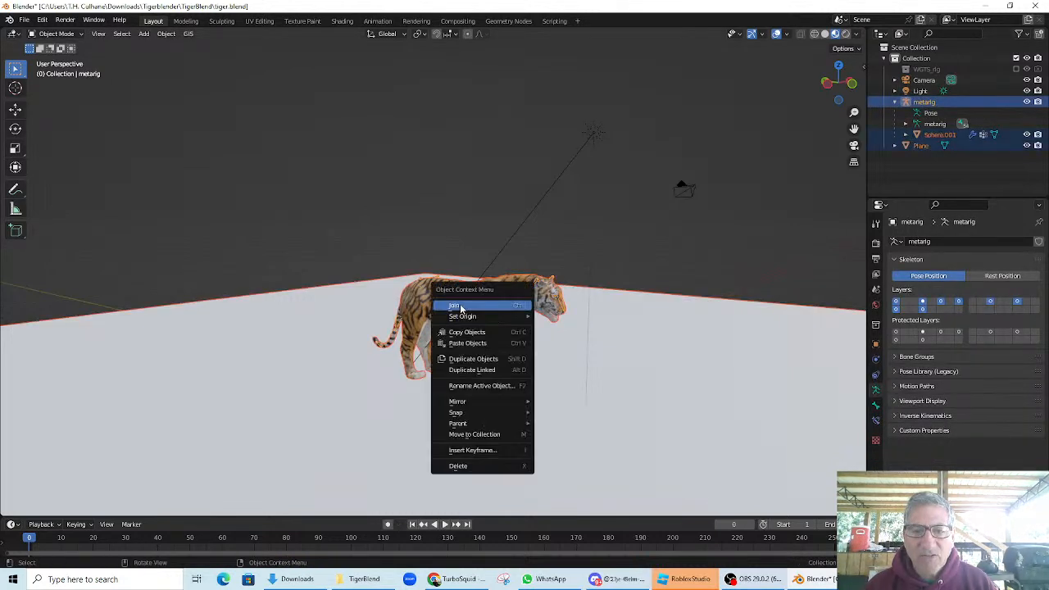
pyautogui.click(915, 135)
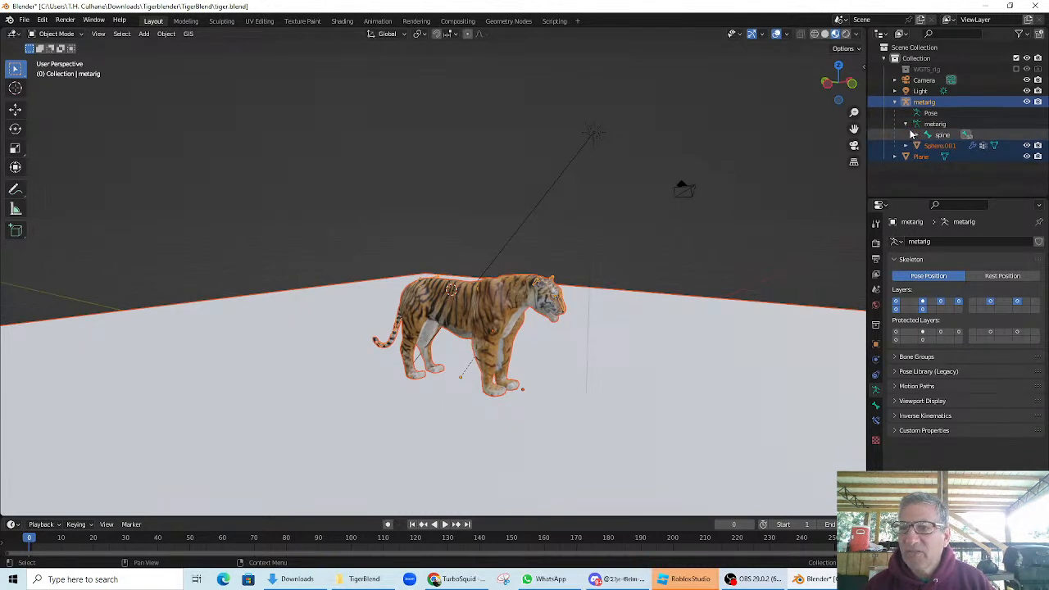
pyautogui.click(896, 101)
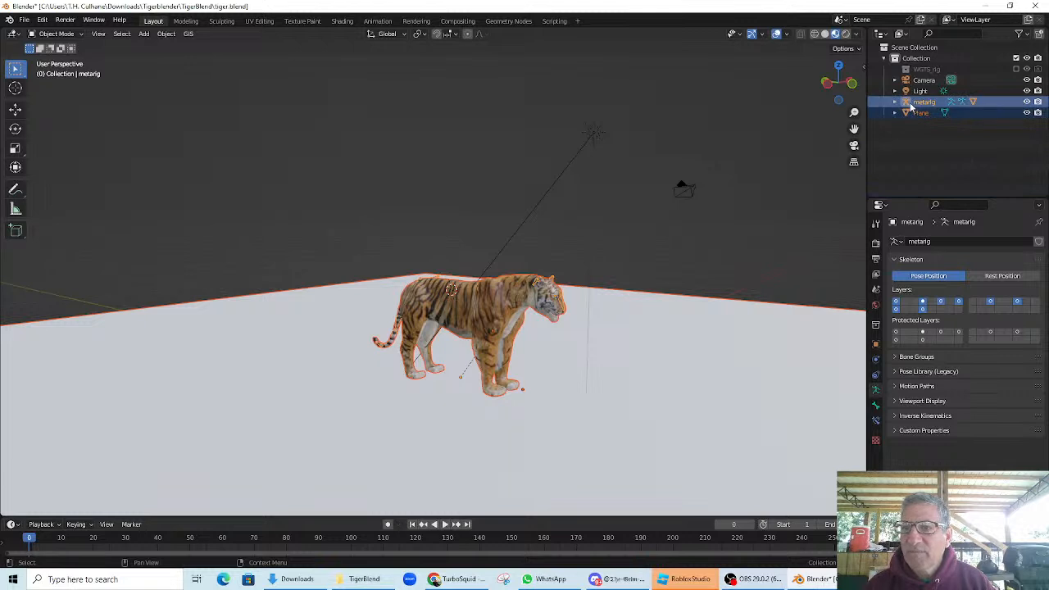
pyautogui.click(896, 102)
pyautogui.scroll(-1, 911, 131)
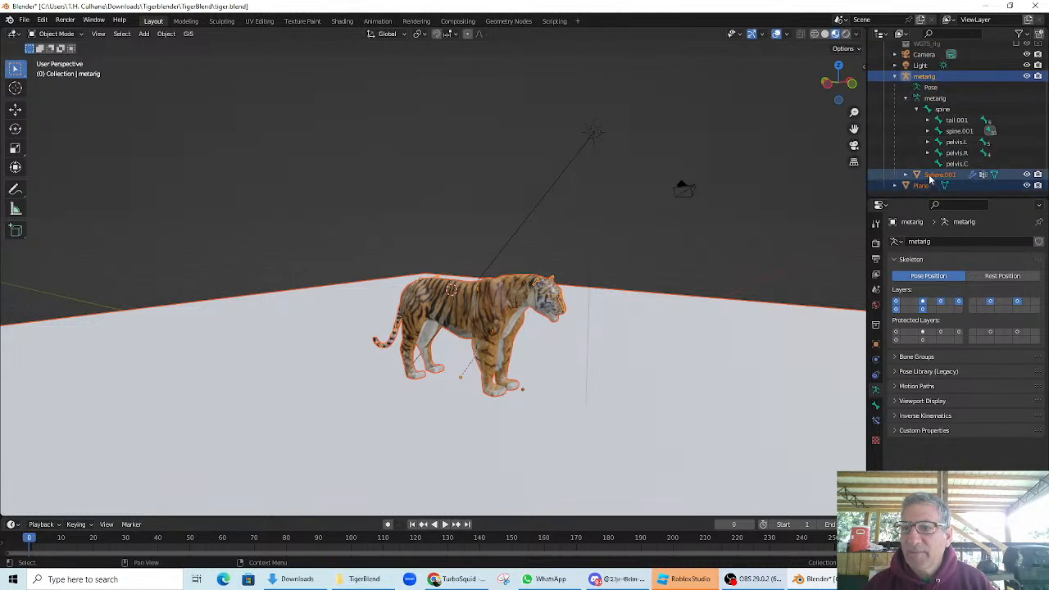
pyautogui.click(931, 175)
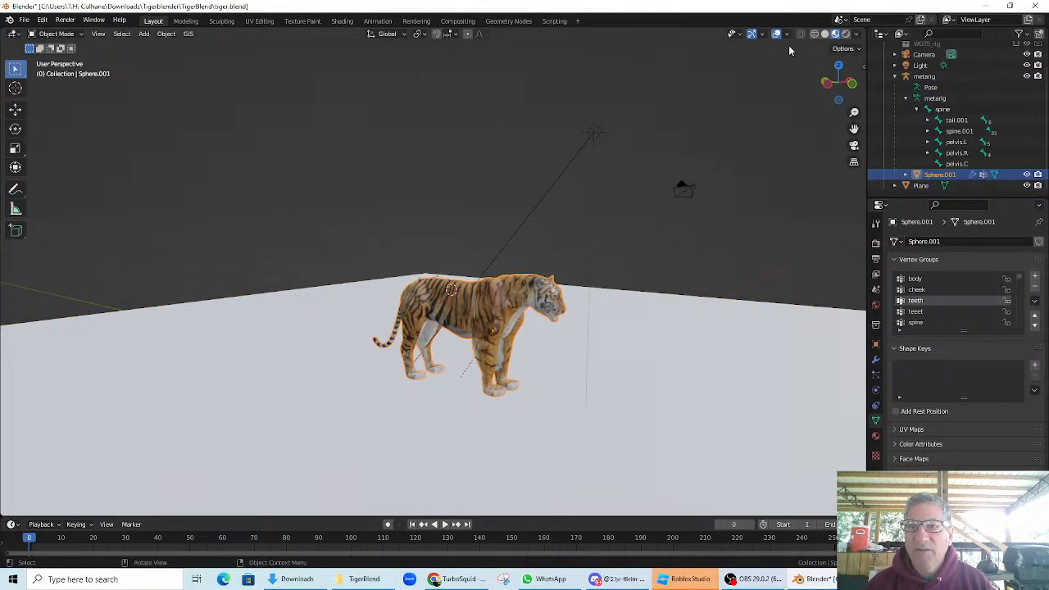
# - Show the scene in wireframe and compare the pelvis.C bone of the metarig with the Sphere.001 mesh
pyautogui.click(814, 36)
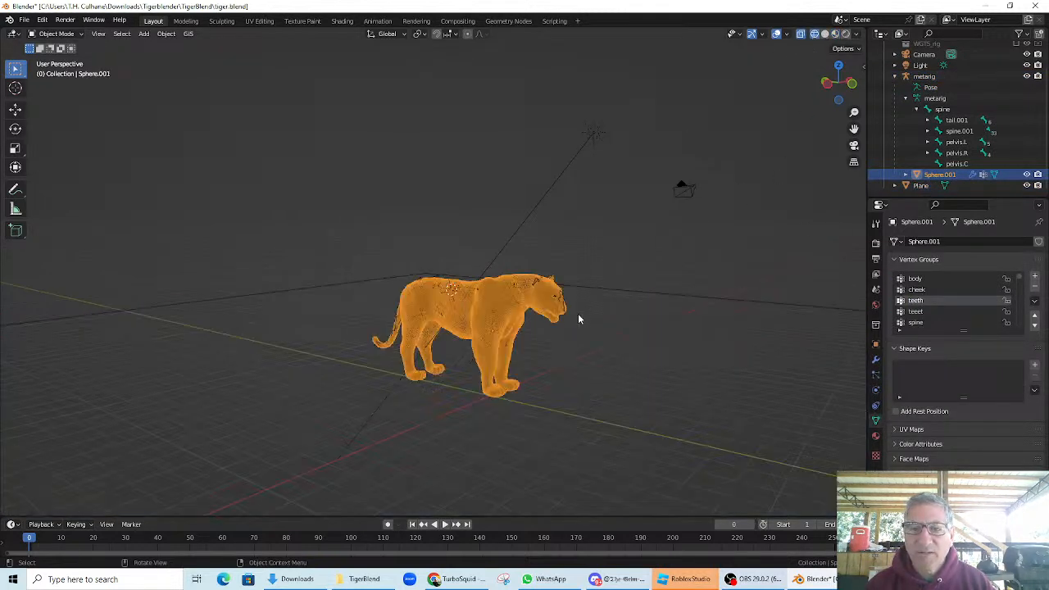
pyautogui.scroll(1, 590, 312)
pyautogui.click(955, 163)
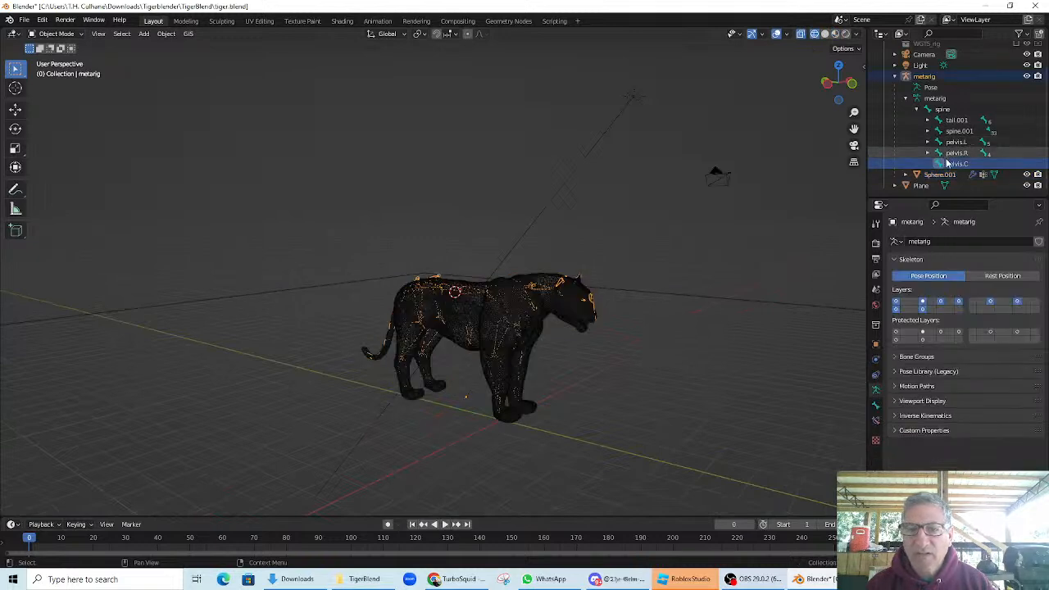
pyautogui.click(939, 175)
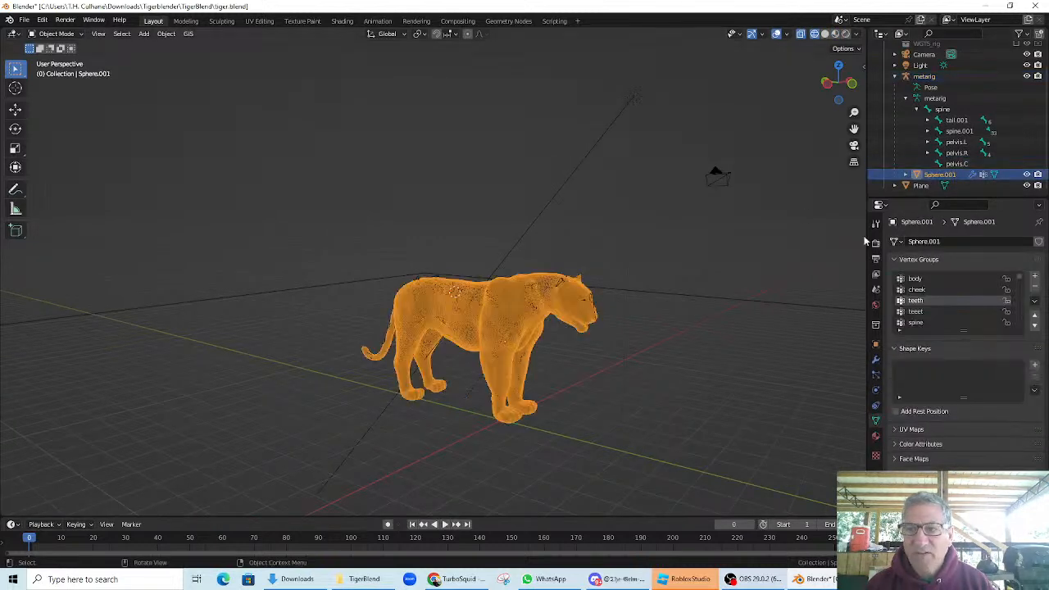
# - Delete the Plane object and rename the Sphere.001 mesh object to TigerMesh
pyautogui.click(912, 186)
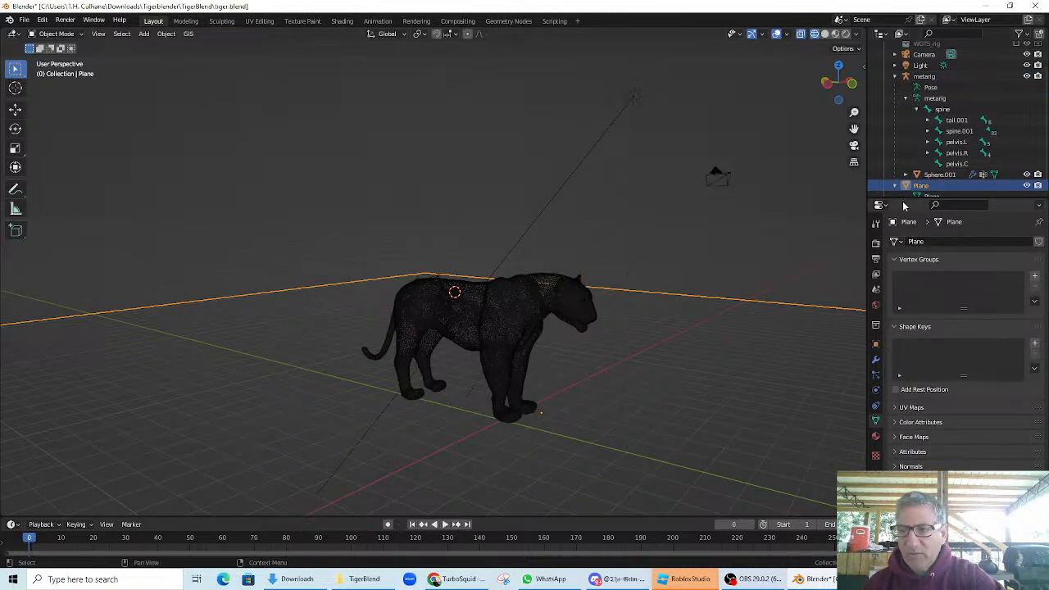
pyautogui.press('Delete')
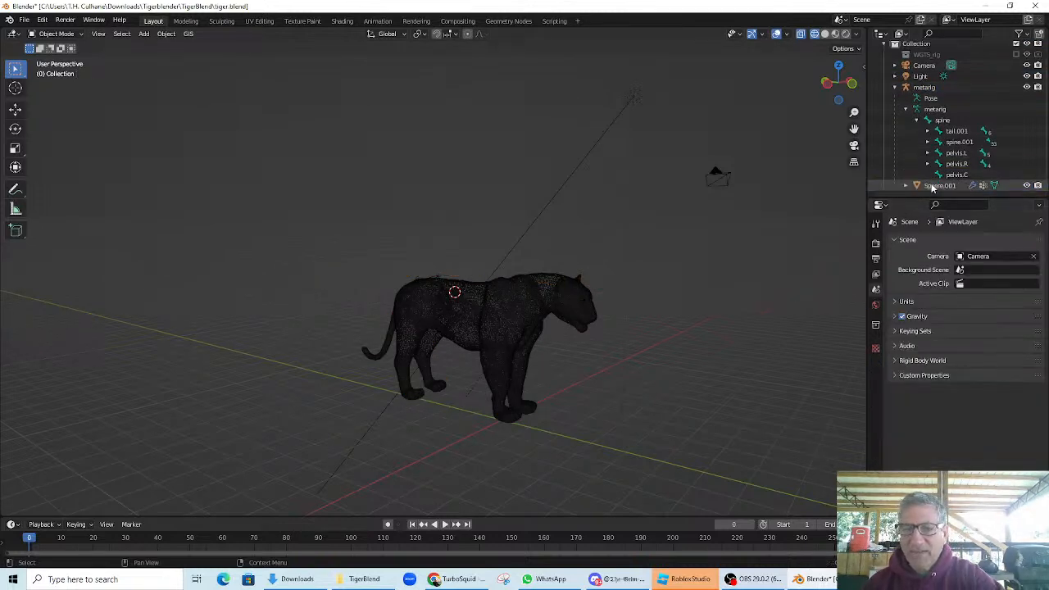
pyautogui.click(934, 186)
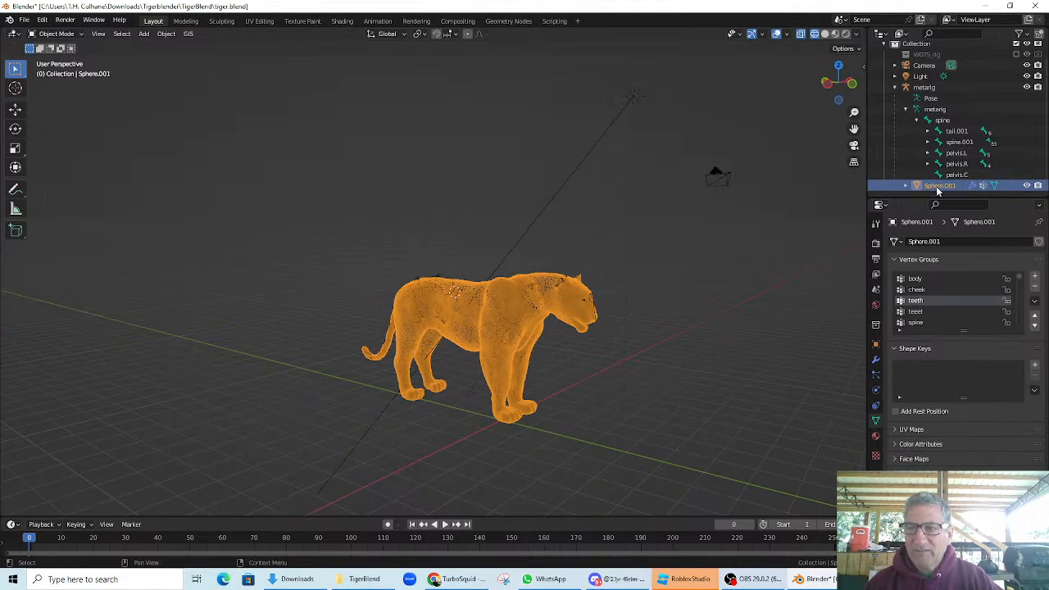
pyautogui.doubleClick(939, 186)
pyautogui.write('T')
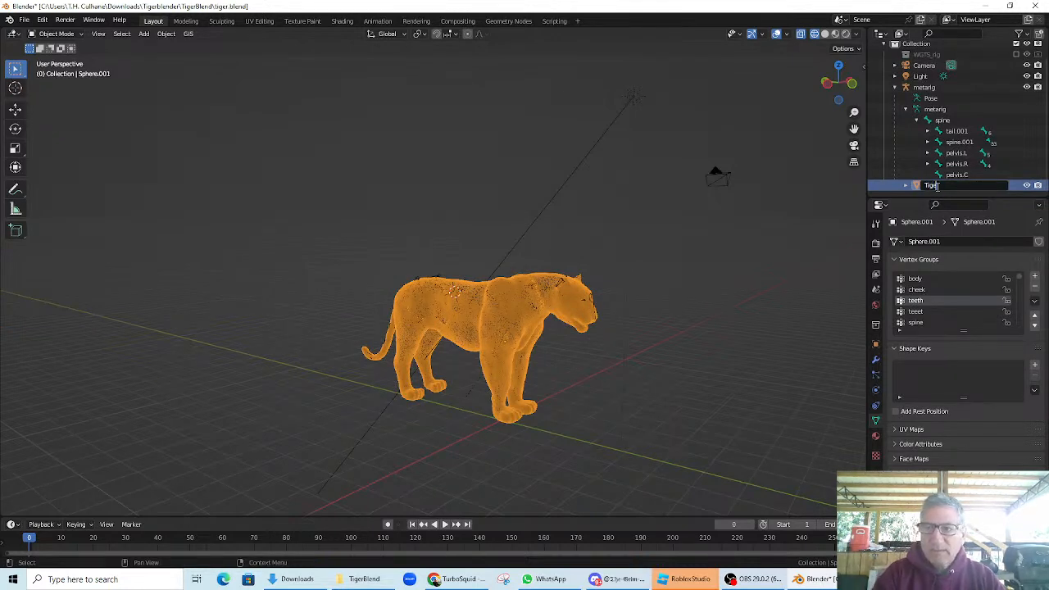
pyautogui.write('igerMesh')
pyautogui.press('Return')
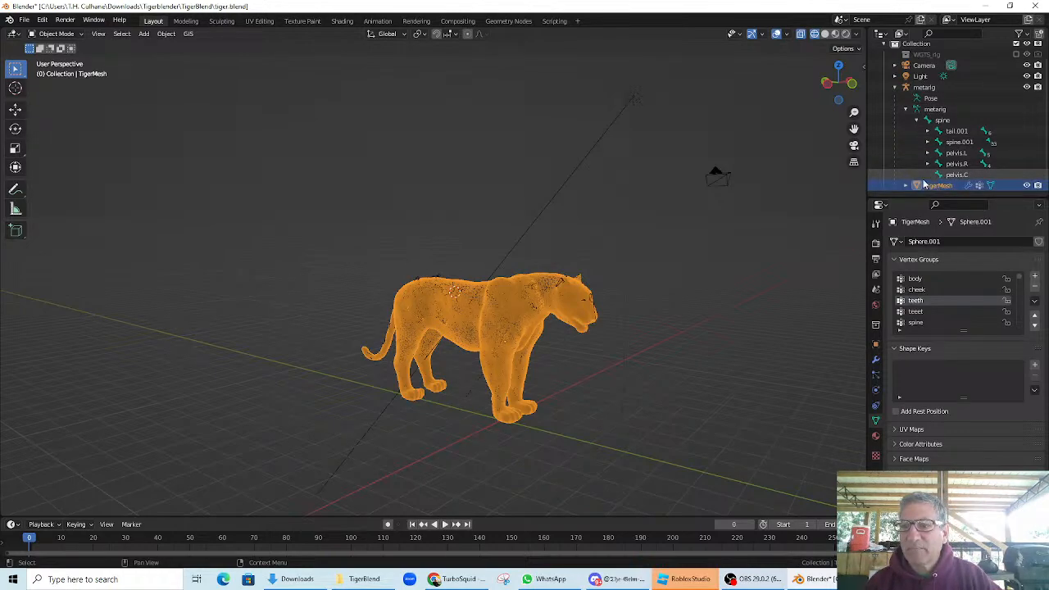
# - Inspect the tiger mesh up close and from the front, and switch the viewport from wireframe through solid to Material Preview shading
pyautogui.scroll(5, 552, 306)
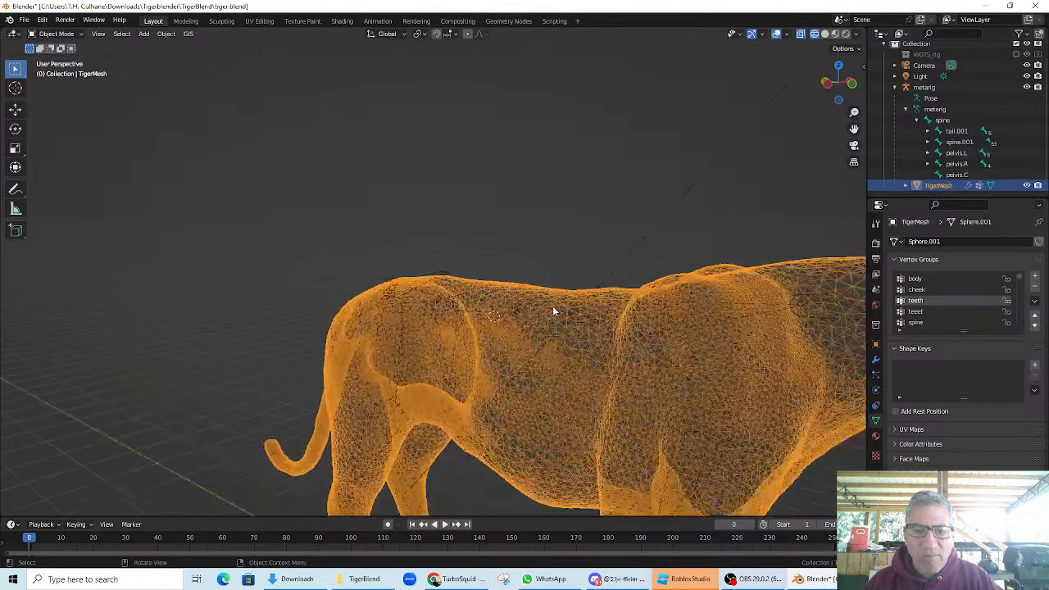
pyautogui.scroll(-5, 614, 323)
pyautogui.moveTo(614, 323); pyautogui.dragTo(767, 185, button='middle')
pyautogui.click(826, 34)
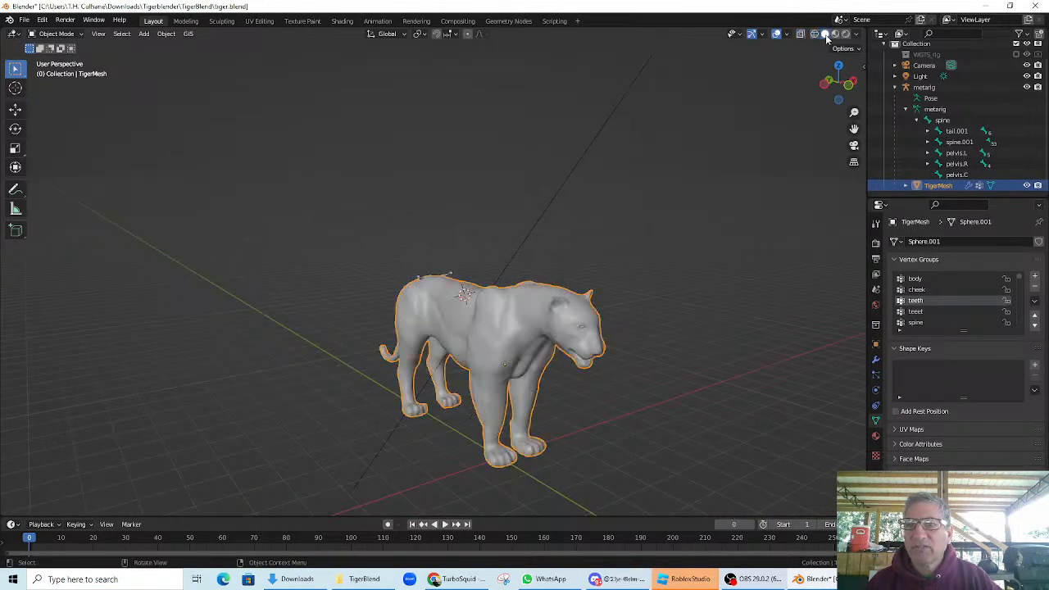
pyautogui.click(835, 34)
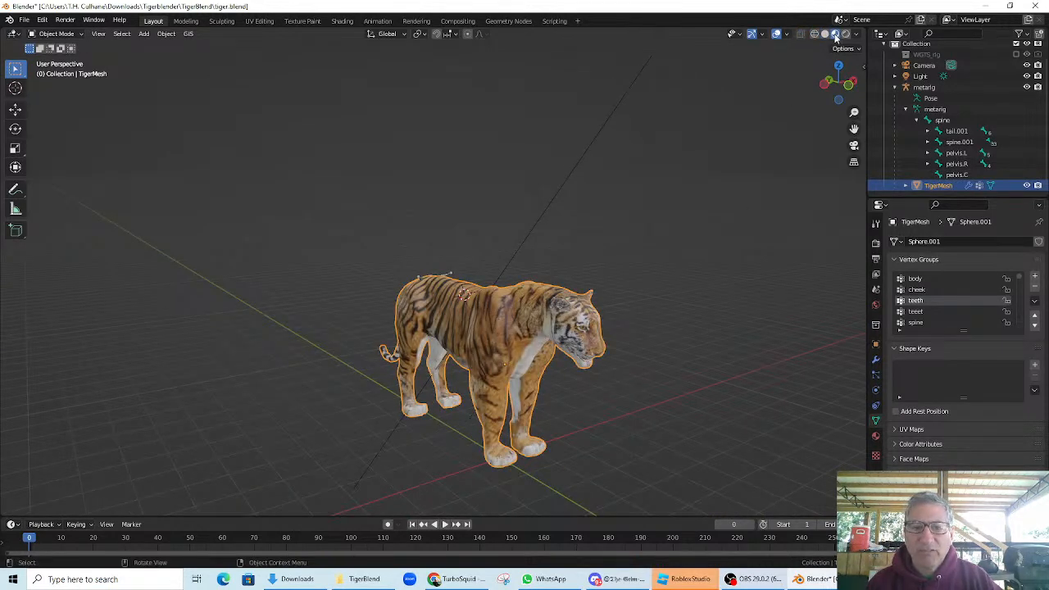
# - Export the selected TigerMesh object as tiger.fbx to the Blender Models folder, overwriting the existing file
pyautogui.click(905, 186)
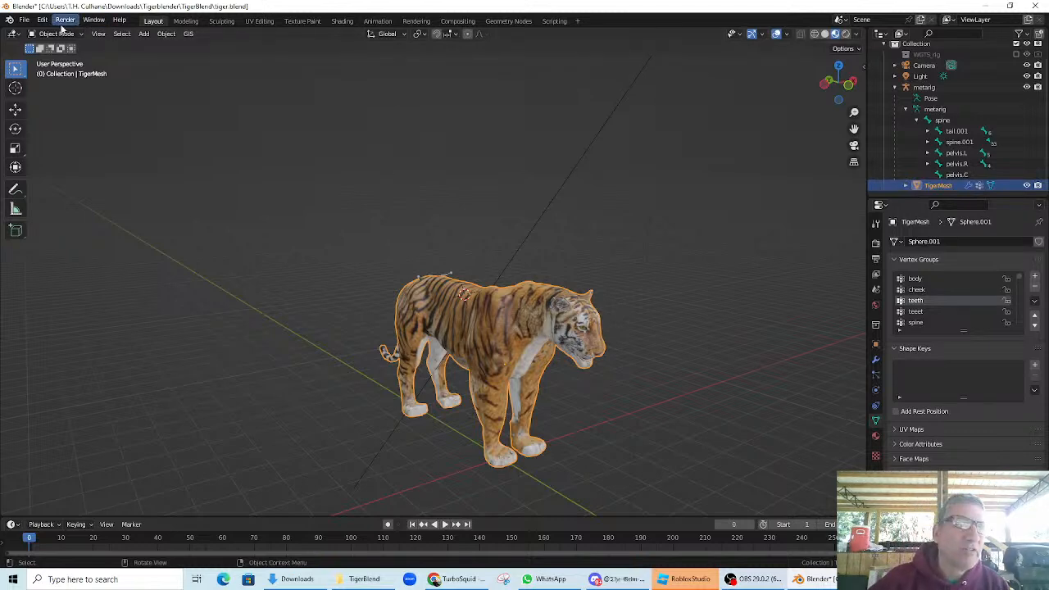
pyautogui.click(24, 19)
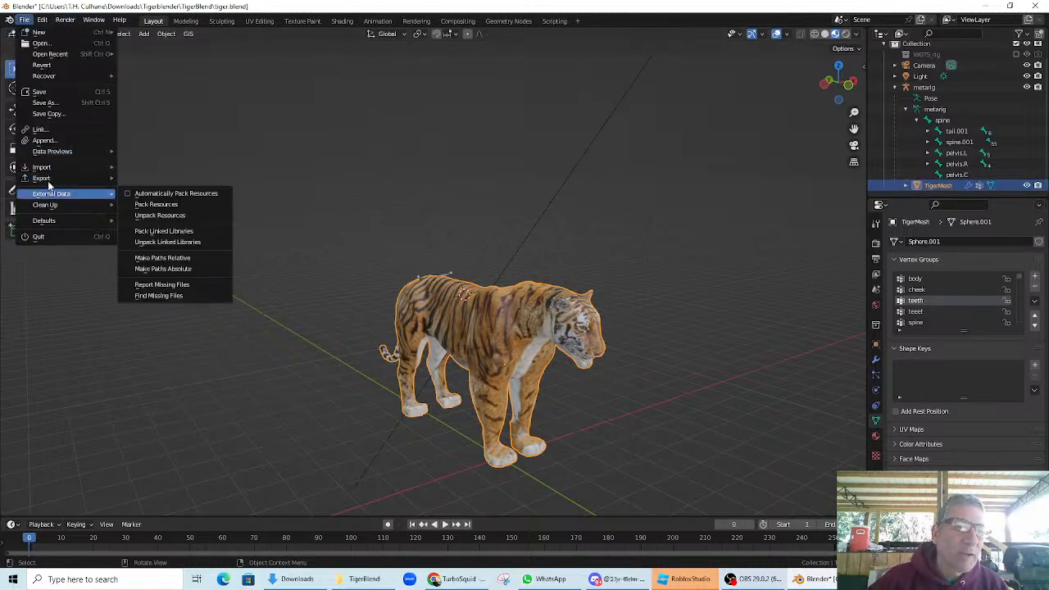
pyautogui.moveTo(73, 178)
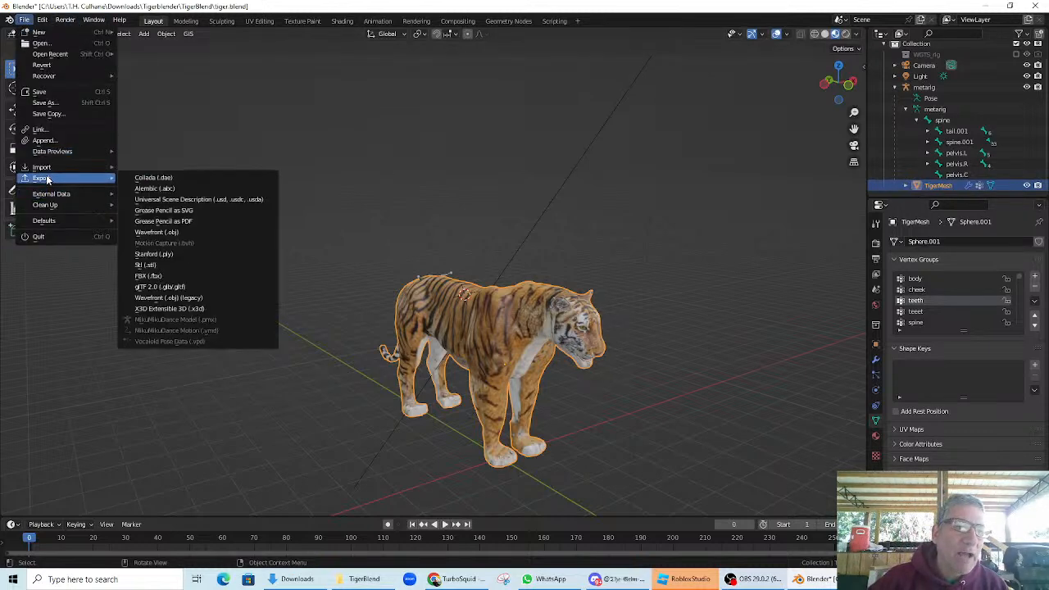
pyautogui.click(171, 279)
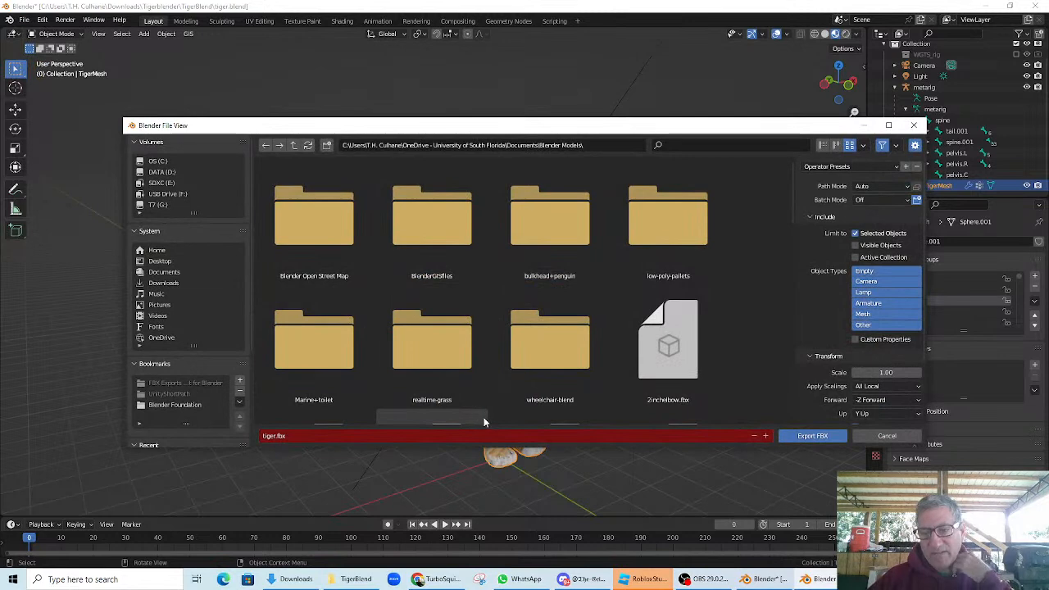
pyautogui.click(809, 436)
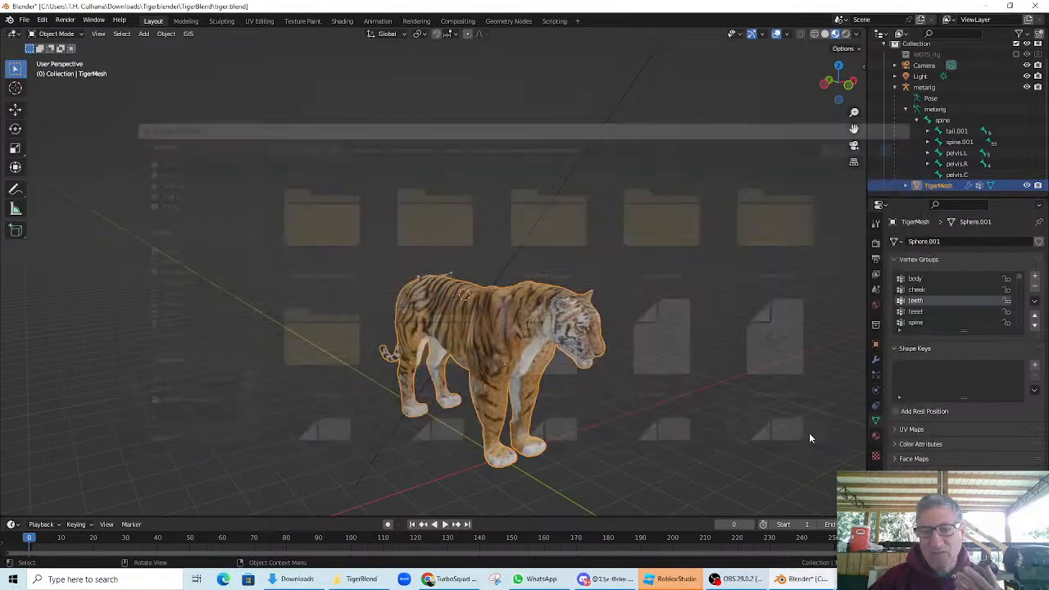
# - Switch to the FloridaPanther place in Roblox Studio, close the tiger asset preview and insert a tiger from My Models
pyautogui.moveTo(687, 584)
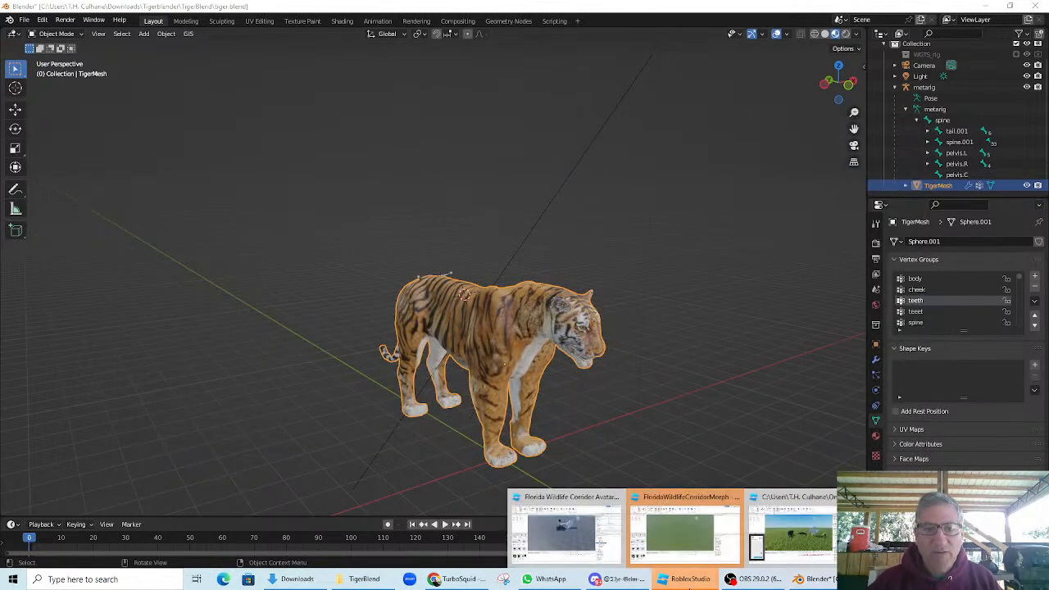
pyautogui.click(741, 531)
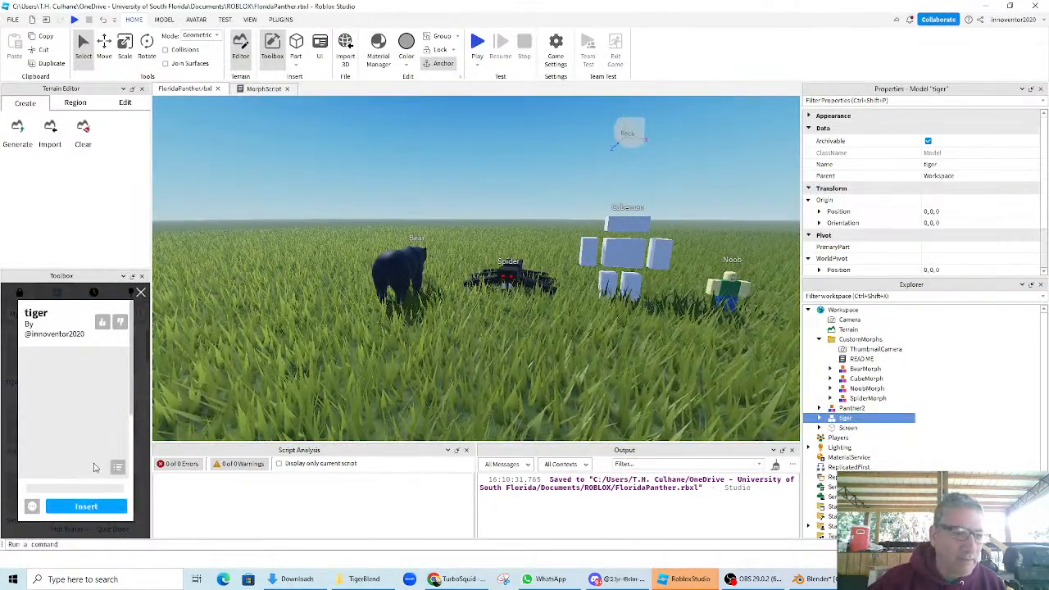
pyautogui.click(140, 294)
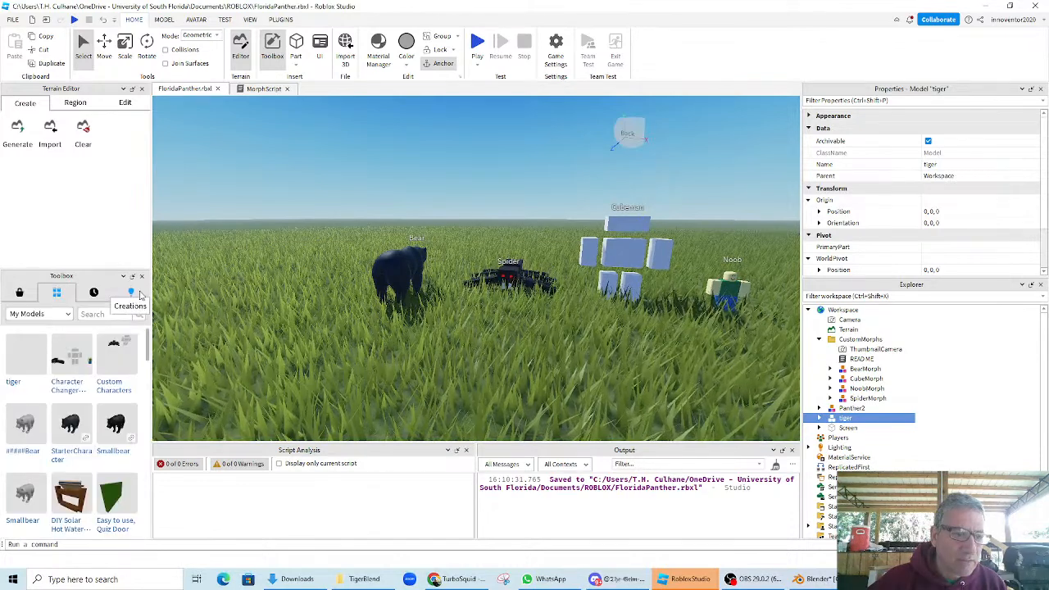
pyautogui.click(23, 361)
# - View the tiger asset's page in the browser and look through the marketplace's meshes and models
pyautogui.rightClick(25, 360)
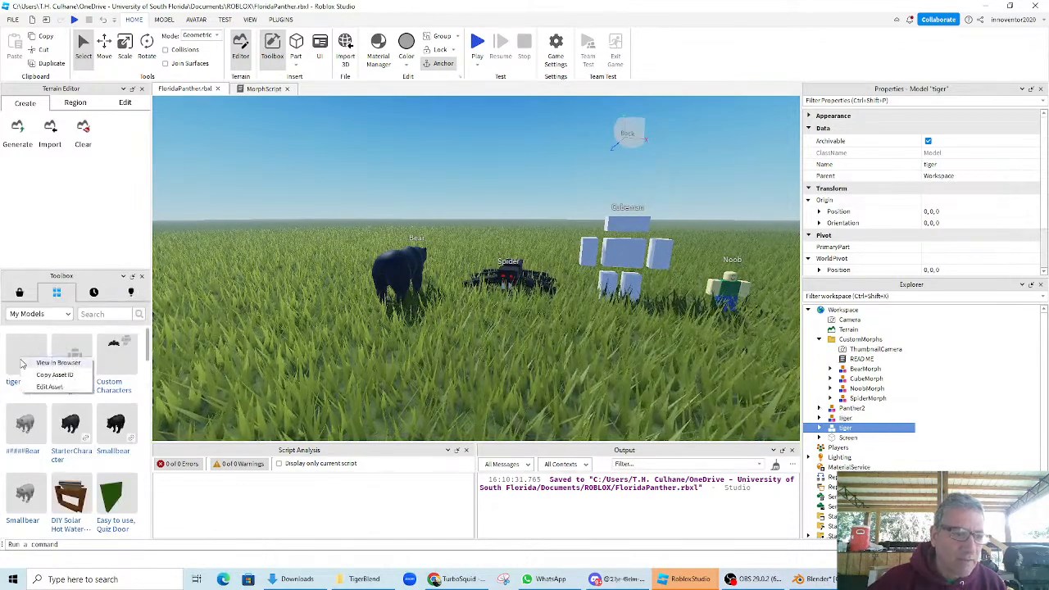
pyautogui.click(36, 362)
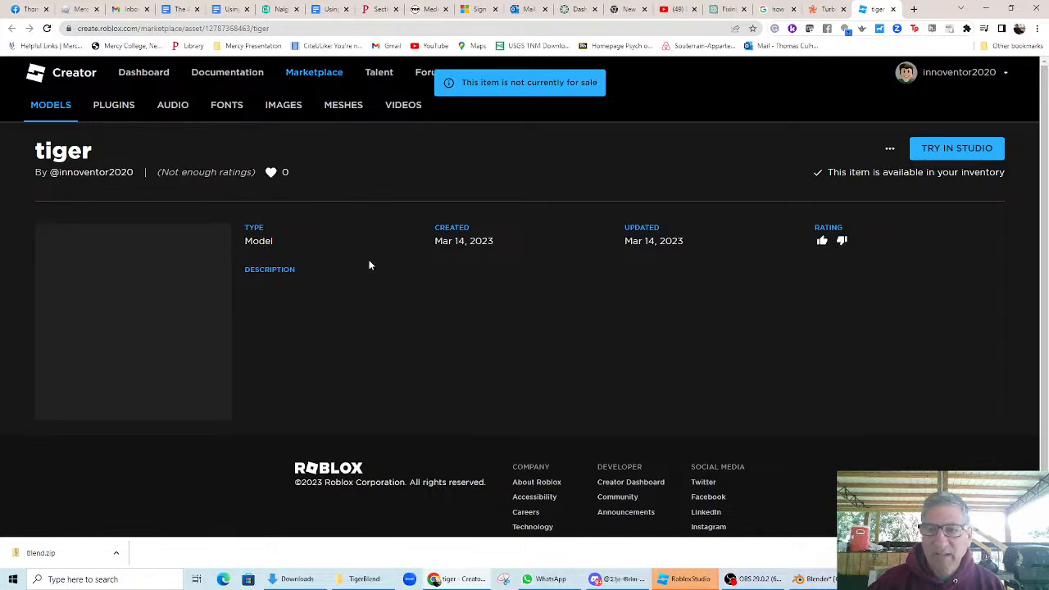
pyautogui.click(335, 113)
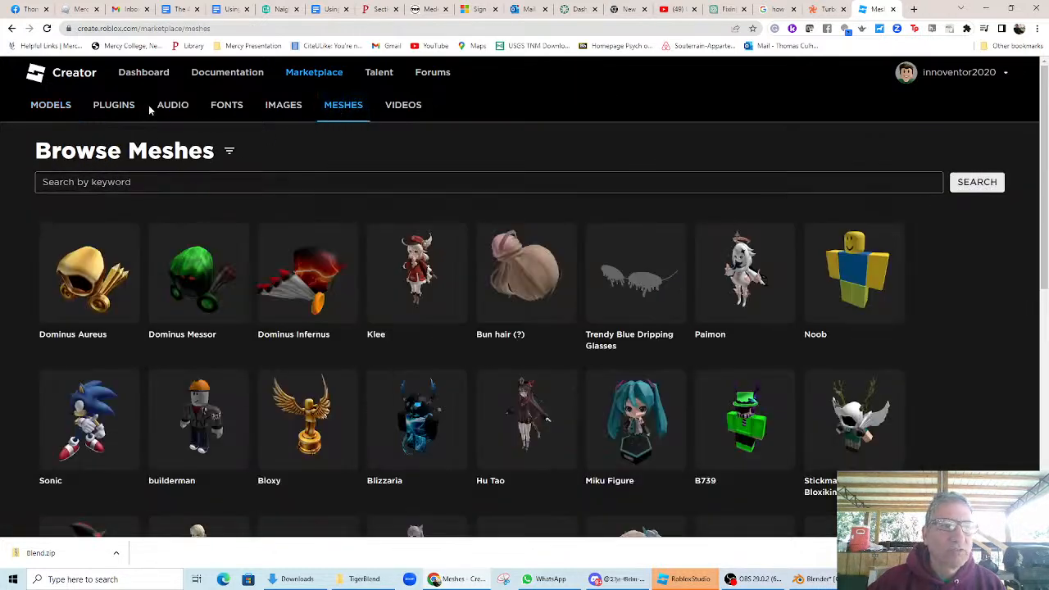
pyautogui.click(47, 106)
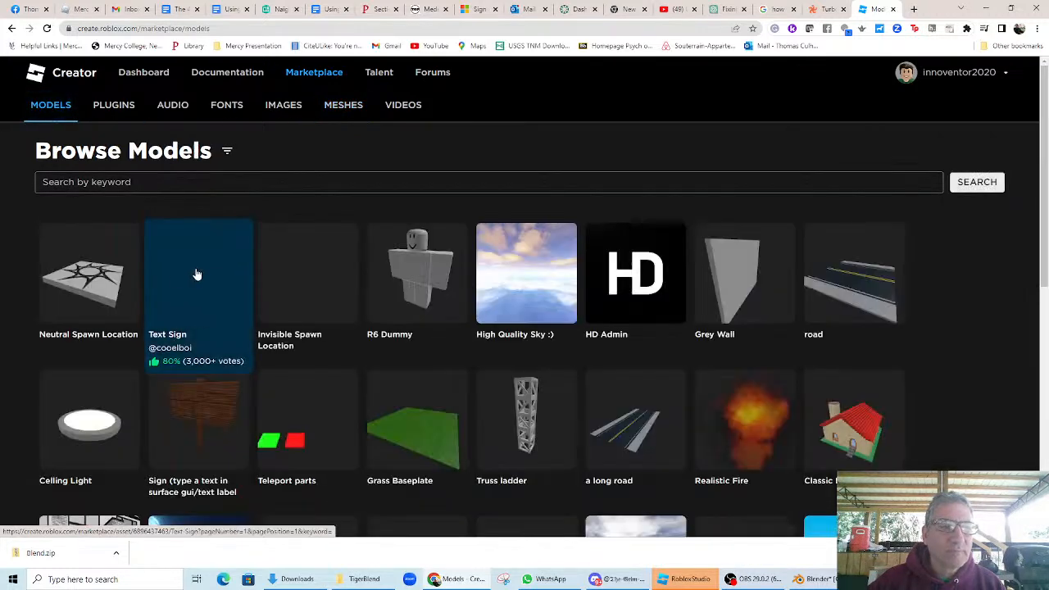
pyautogui.scroll(-2, 328, 311)
pyautogui.scroll(2, 327, 314)
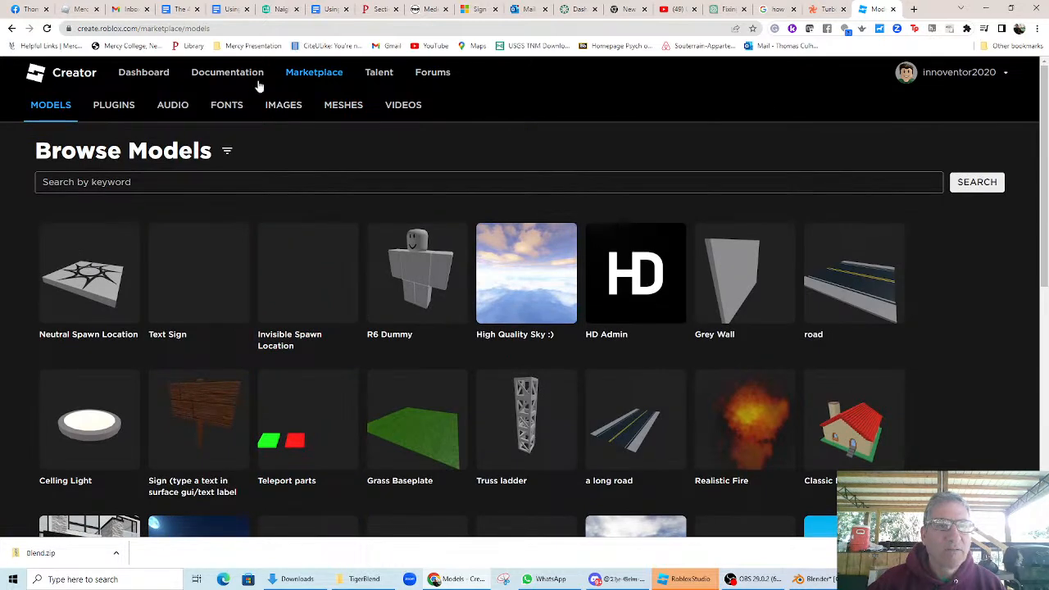
# - Open the tiger model from the development items in the Creator Dashboard and examine its configuration settings
pyautogui.click(134, 72)
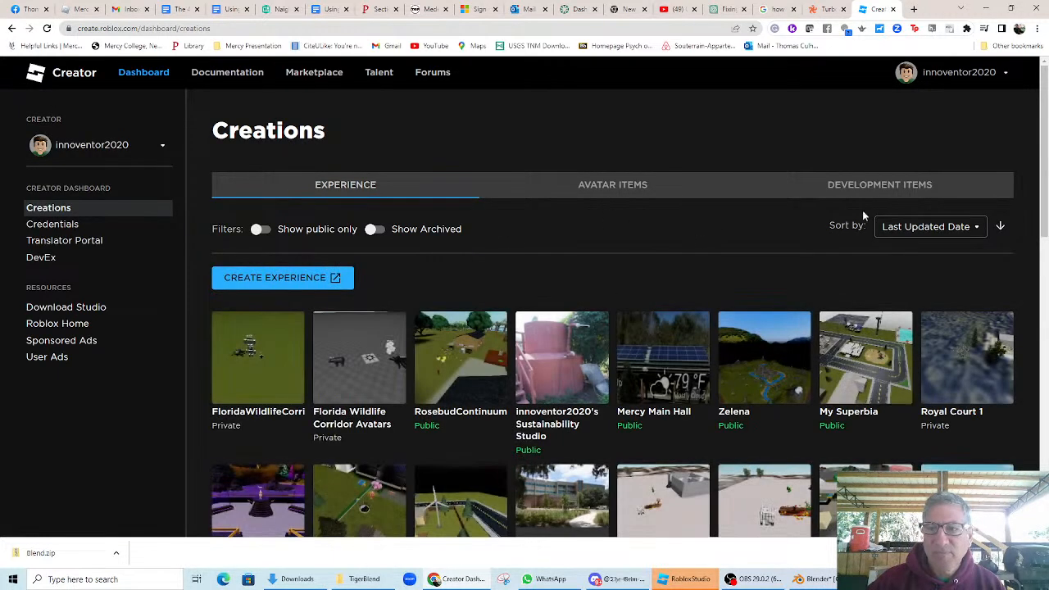
pyautogui.click(871, 186)
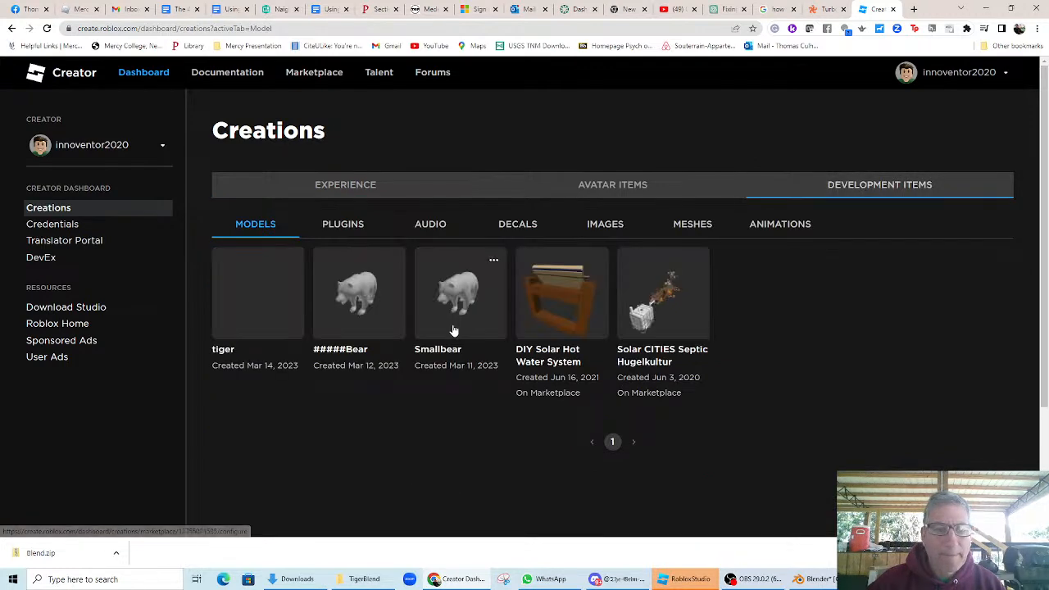
pyautogui.click(251, 303)
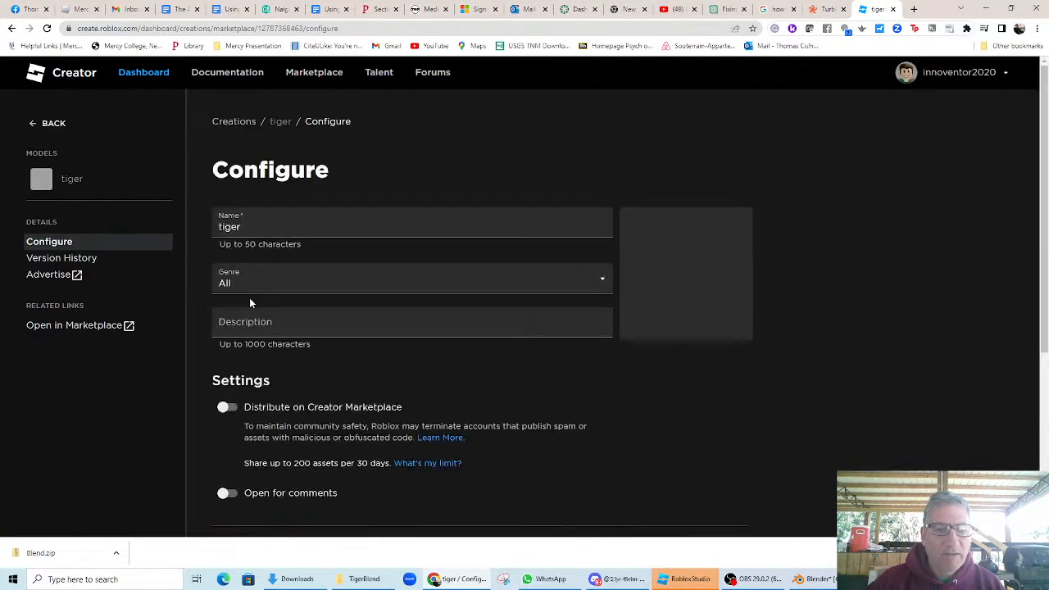
pyautogui.scroll(-3, 420, 365)
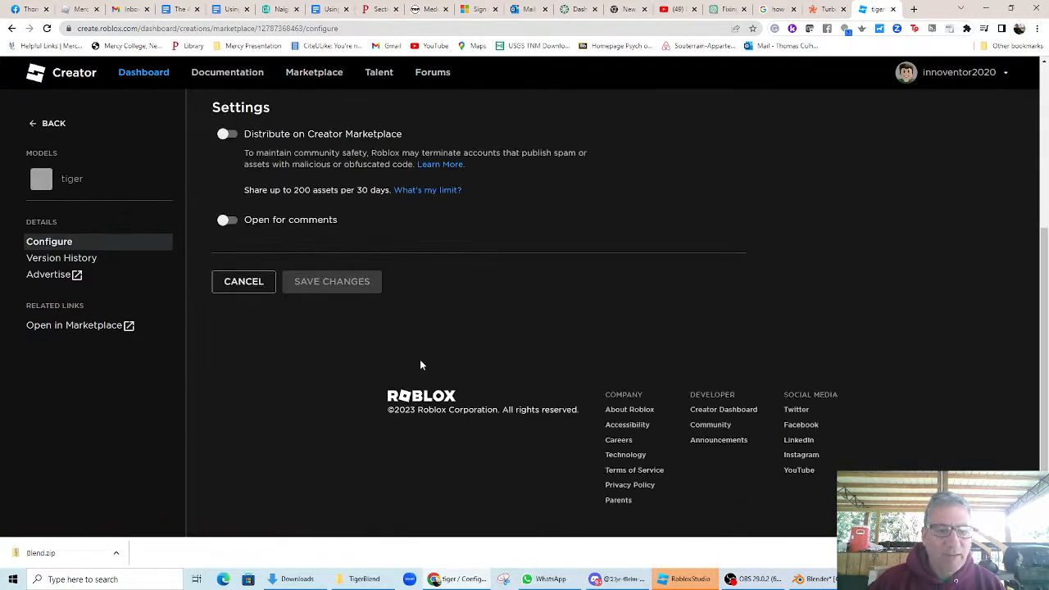
pyautogui.scroll(3, 420, 365)
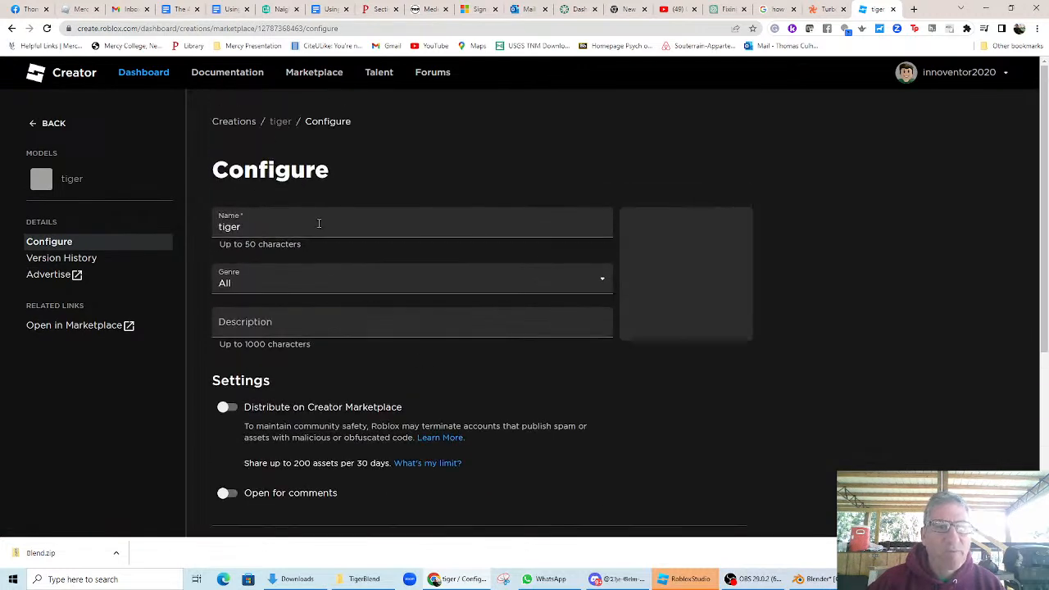
# - Return to the development items, open the tiger model's asset details, and check the marketplace's model and mesh listings
pyautogui.click(234, 123)
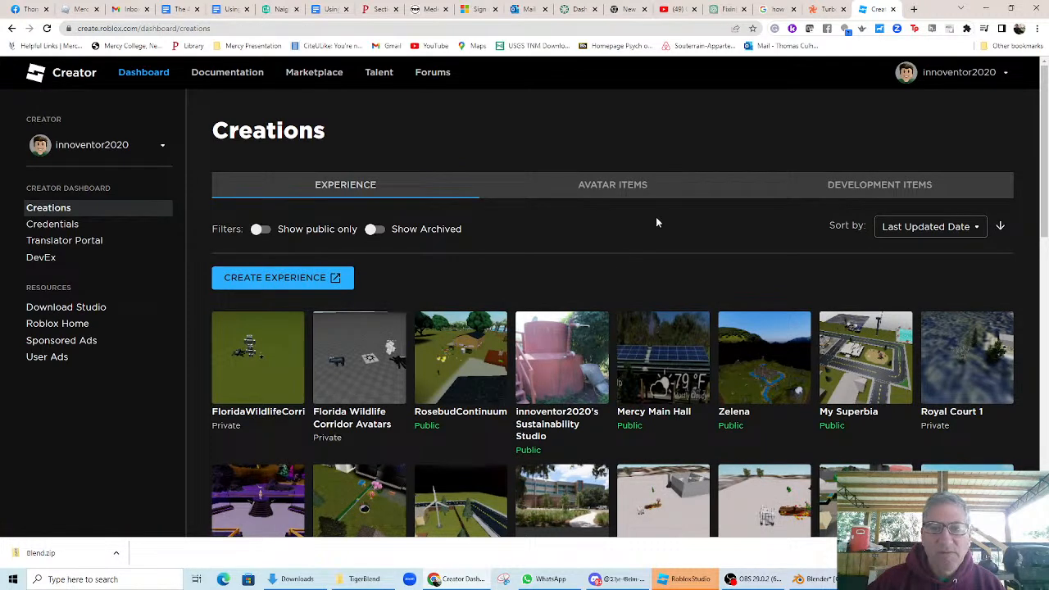
pyautogui.click(876, 196)
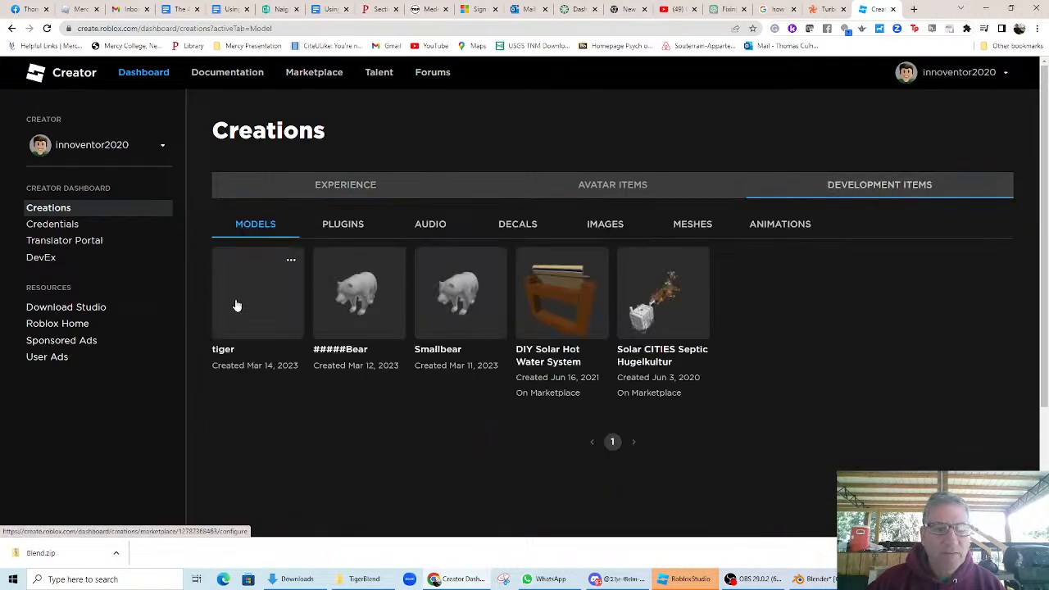
pyautogui.rightClick(264, 282)
pyautogui.click(292, 260)
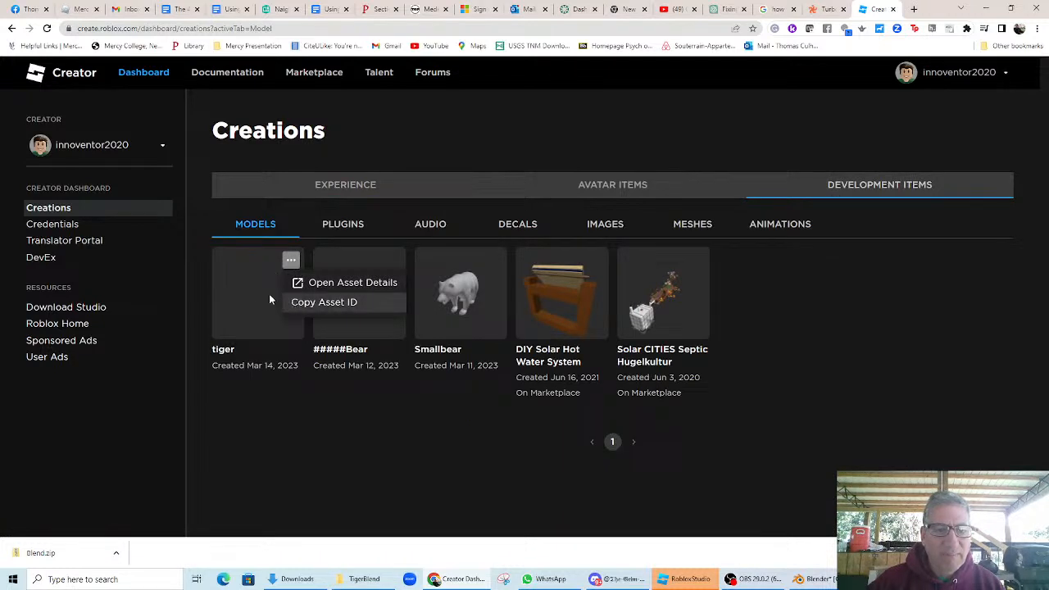
pyautogui.click(319, 284)
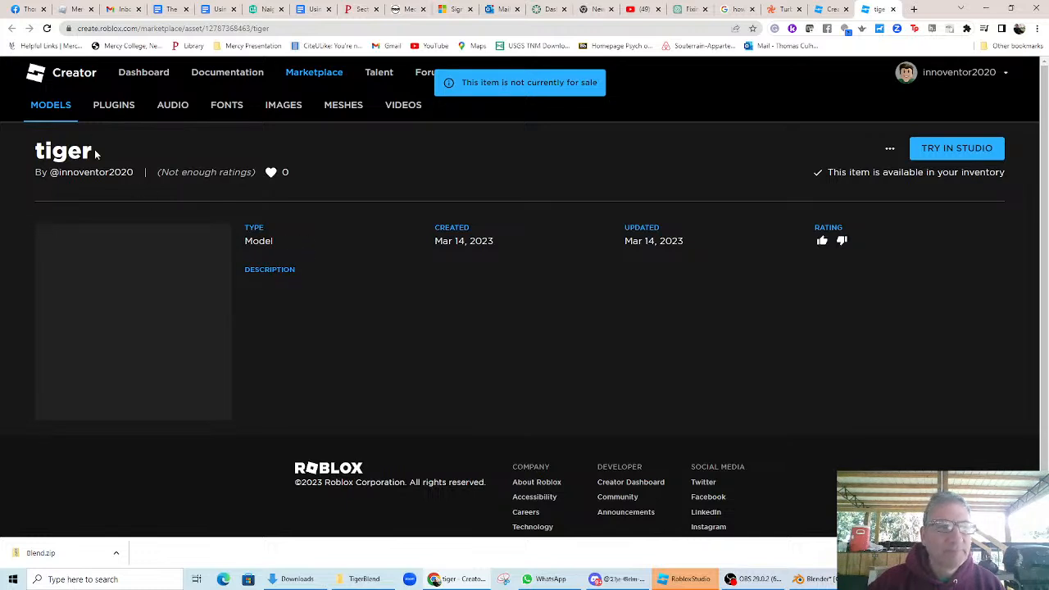
pyautogui.click(52, 108)
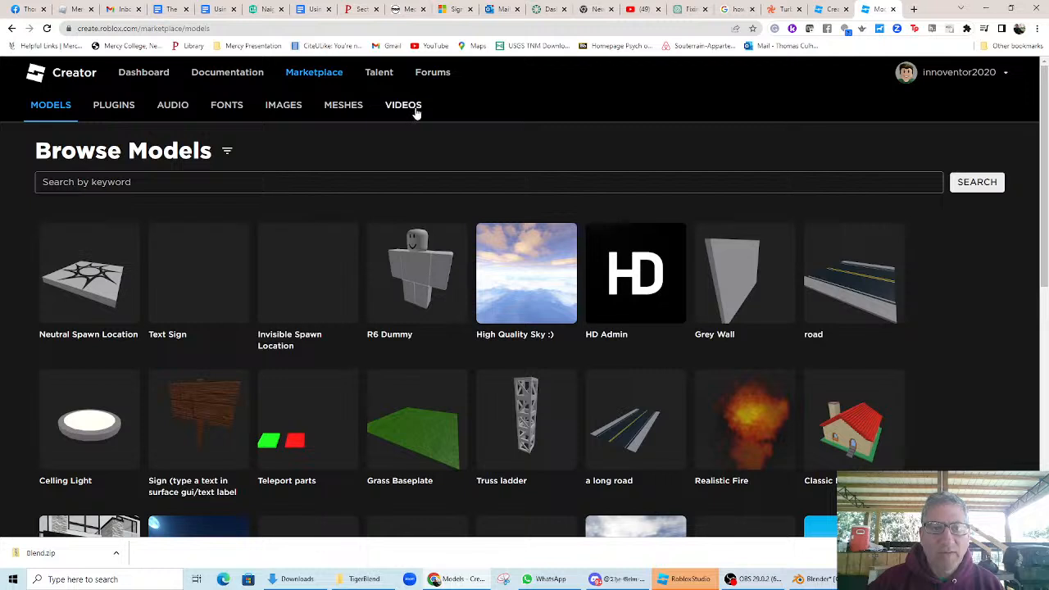
pyautogui.click(342, 107)
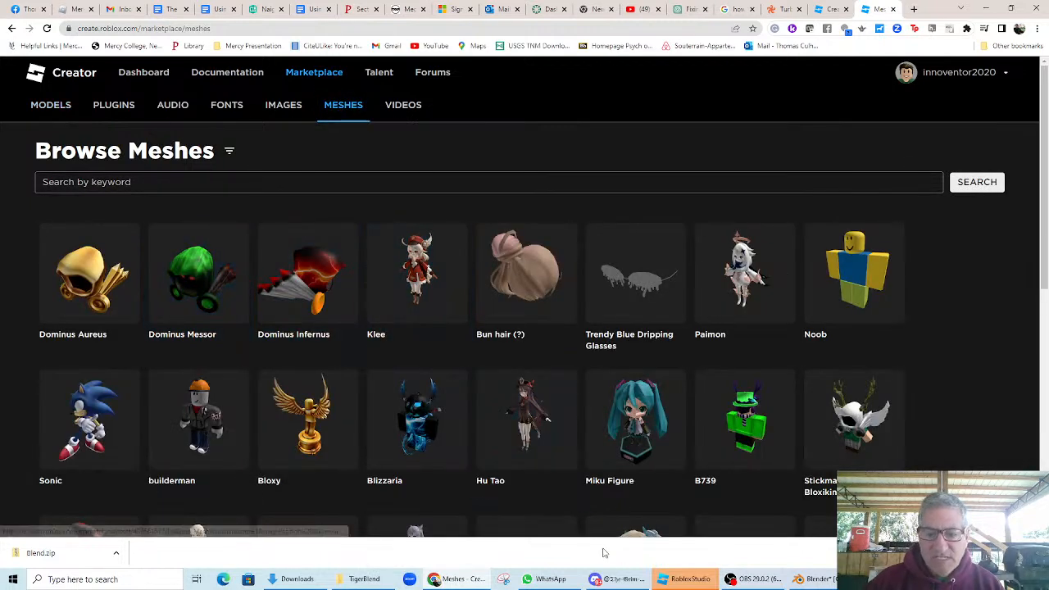
# - Return to the FloridaPanther place in Roblox Studio and insert another copy of the tiger model from My Models
pyautogui.moveTo(691, 581)
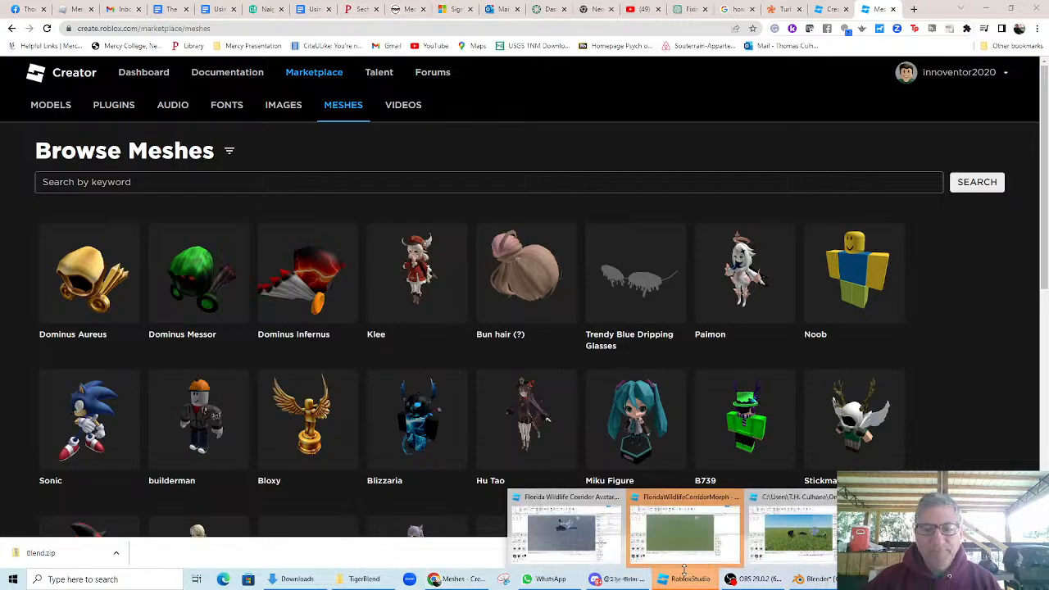
pyautogui.click(789, 537)
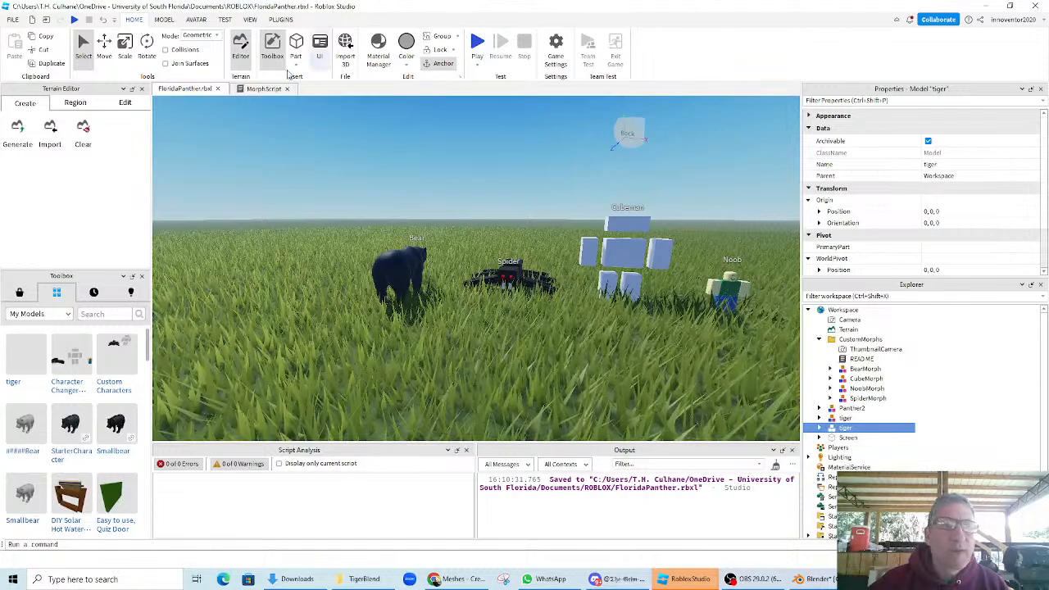
pyautogui.click(37, 385)
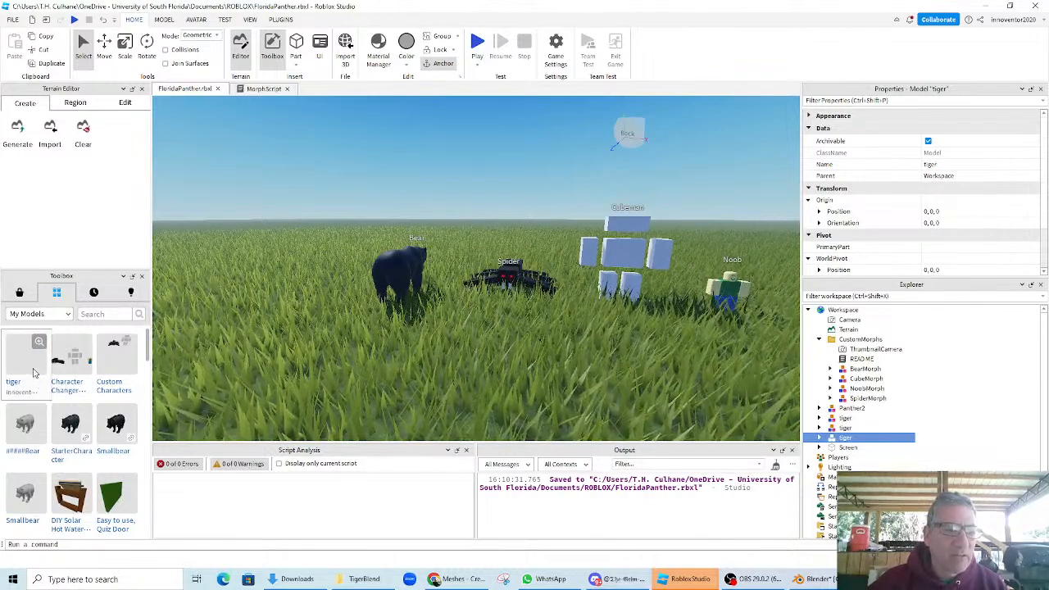
# - Edit the tiger asset in My Models, changing its title to notworkingtiger, and submit the change
pyautogui.rightClick(33, 371)
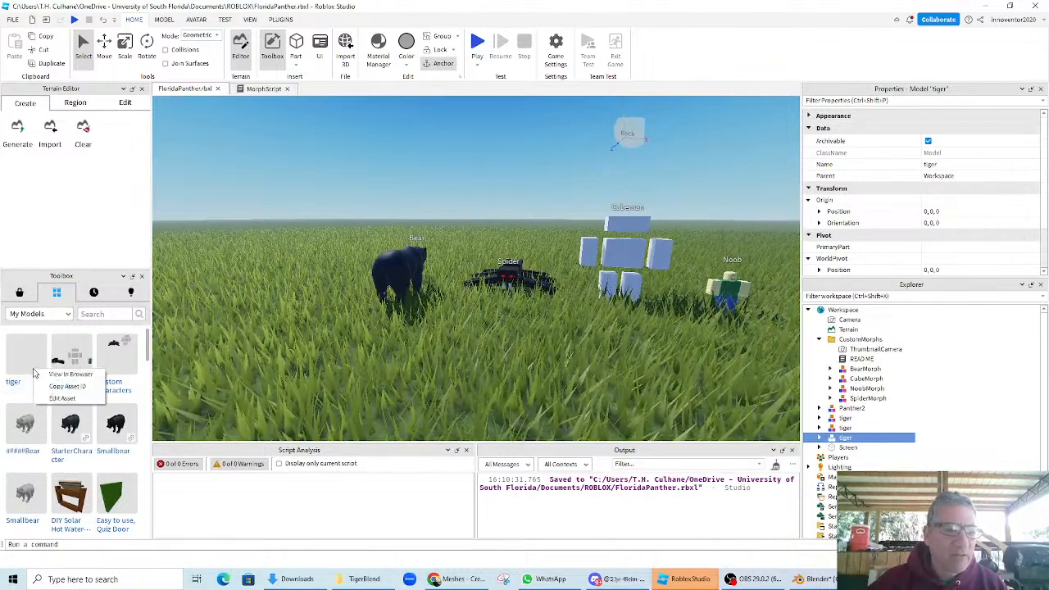
pyautogui.click(66, 399)
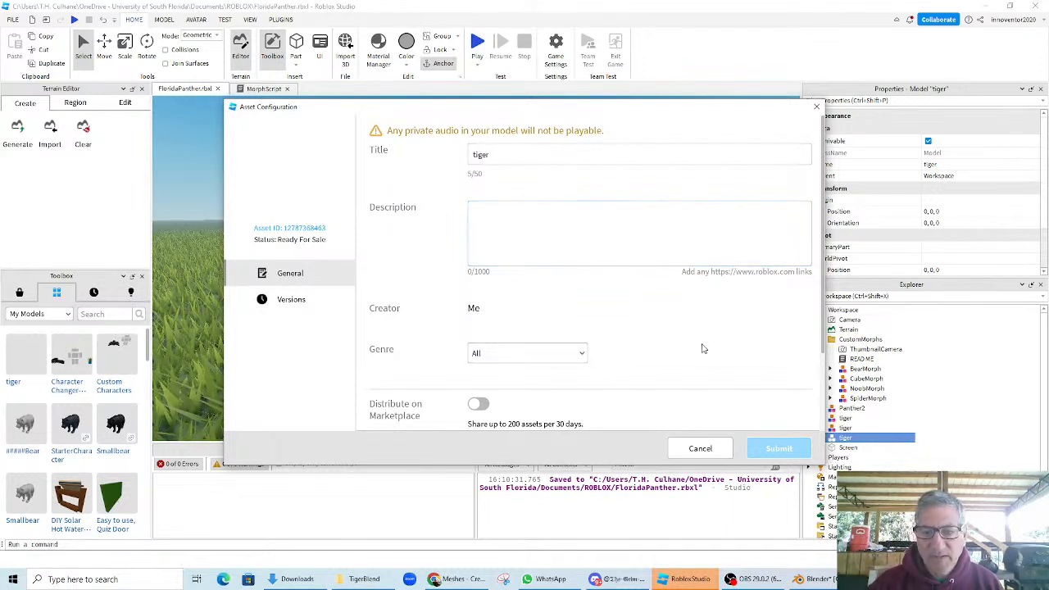
pyautogui.scroll(-3, 698, 298)
pyautogui.scroll(3, 681, 299)
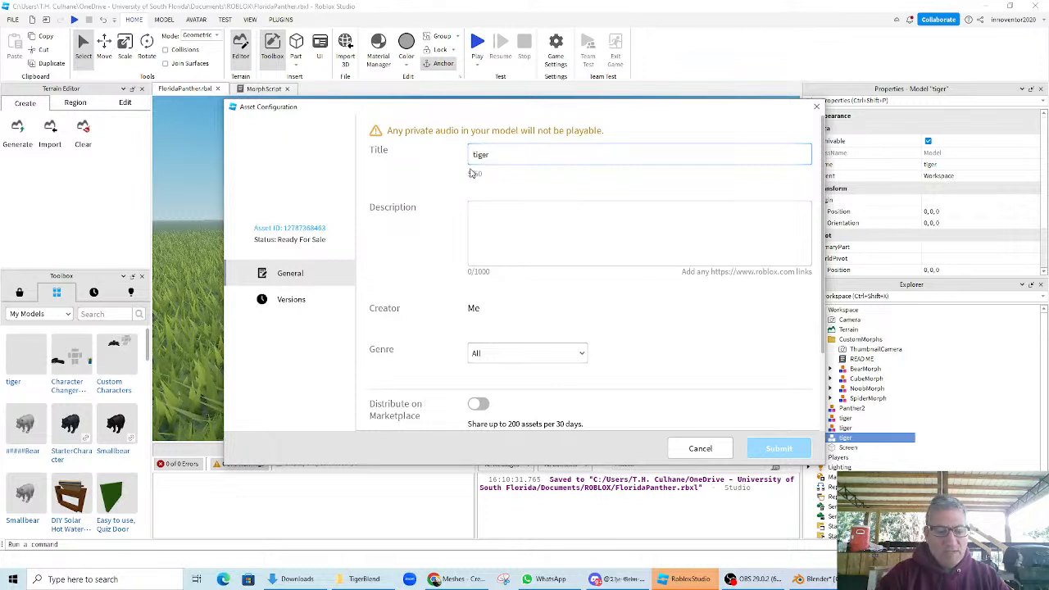
pyautogui.write('networking')
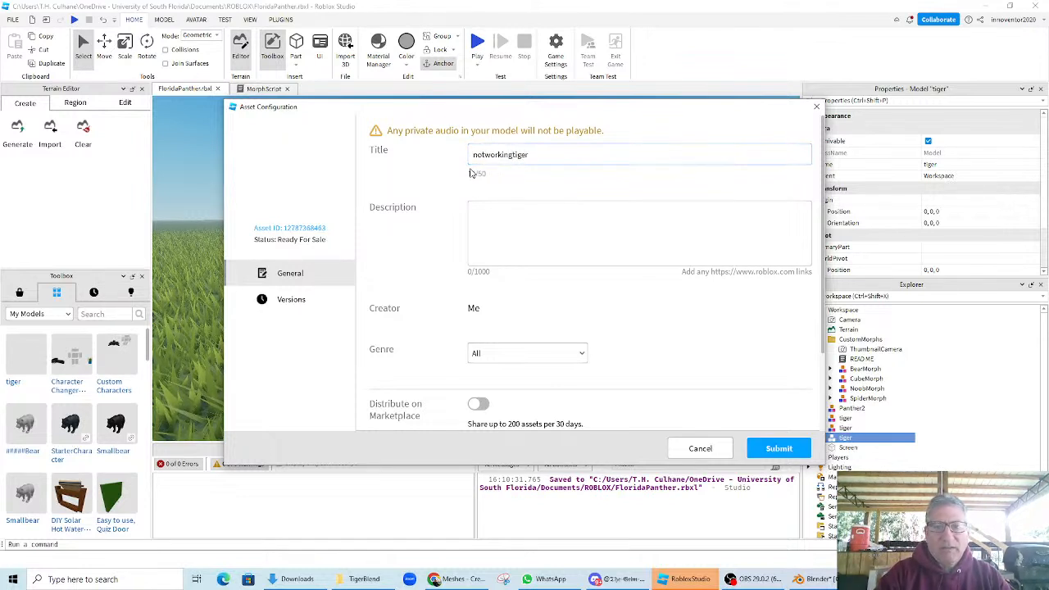
pyautogui.click(777, 449)
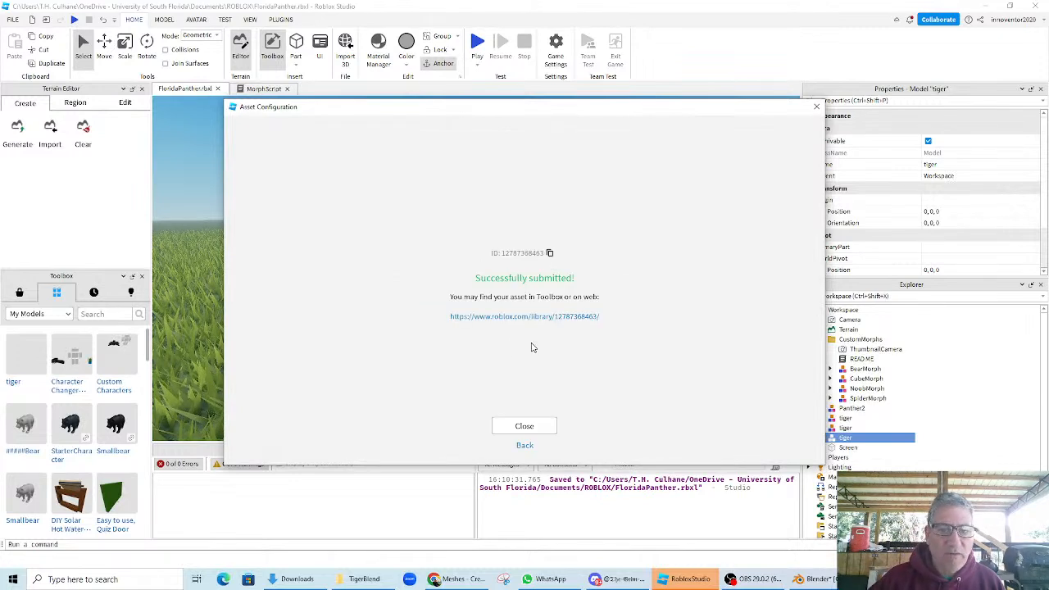
# - Open the notworkingtiger asset's web page and examine the settings on its configuration page
pyautogui.click(523, 317)
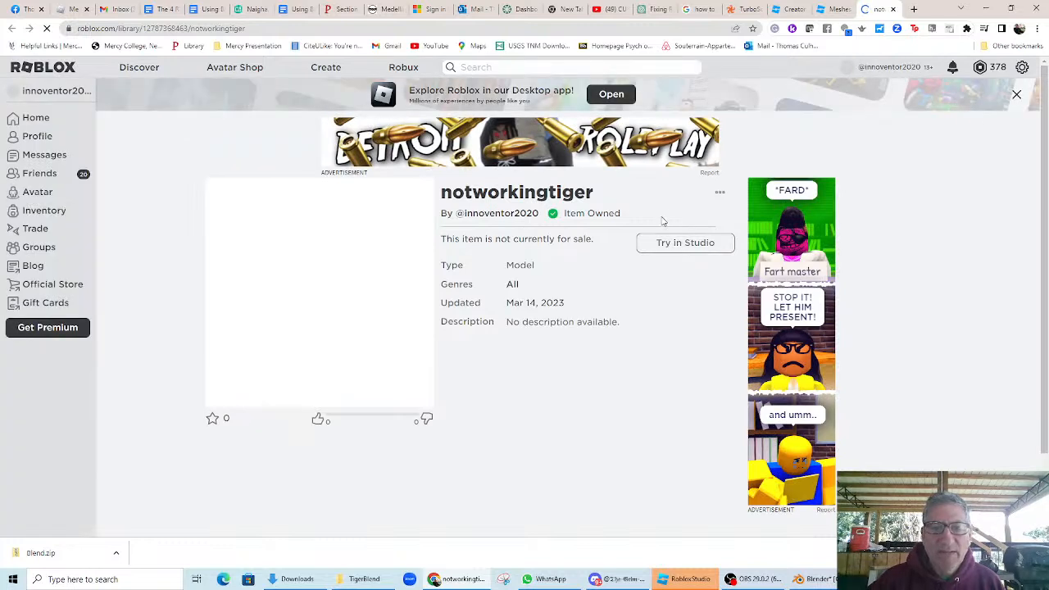
pyautogui.click(722, 194)
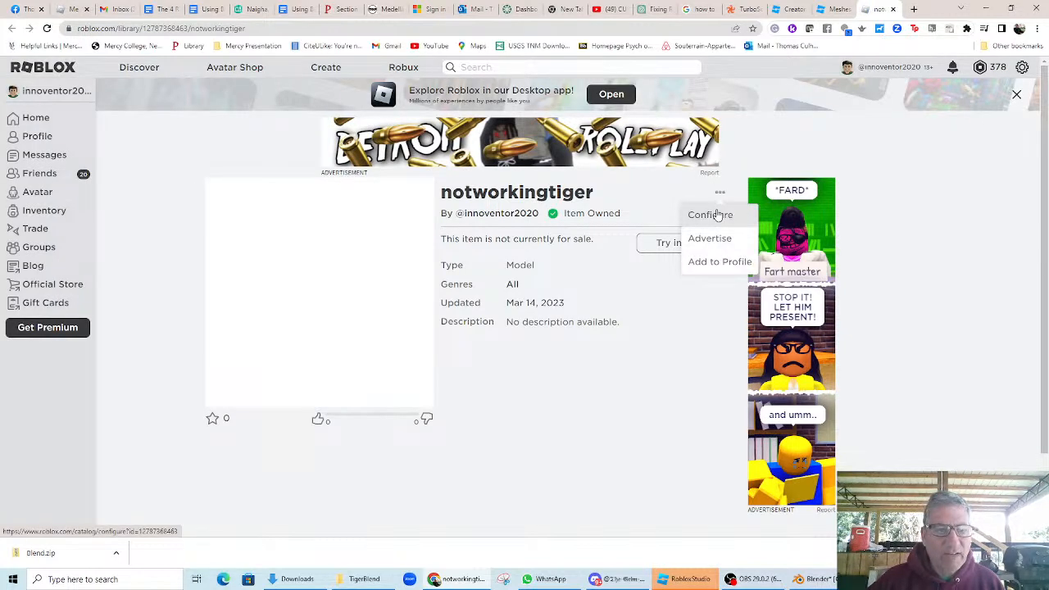
pyautogui.click(715, 215)
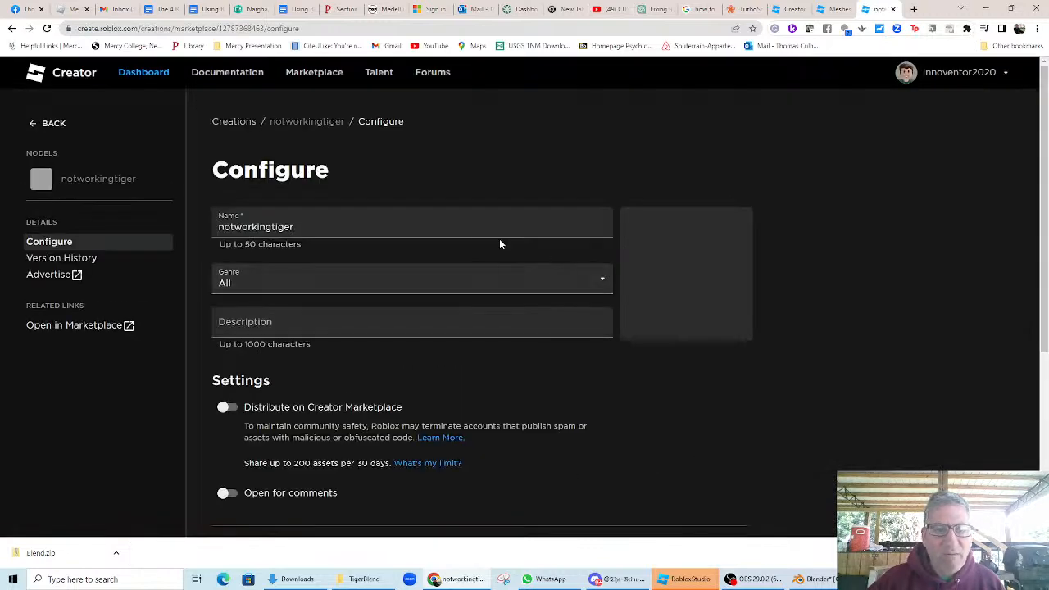
pyautogui.scroll(-3, 430, 285)
pyautogui.scroll(-1, 430, 285)
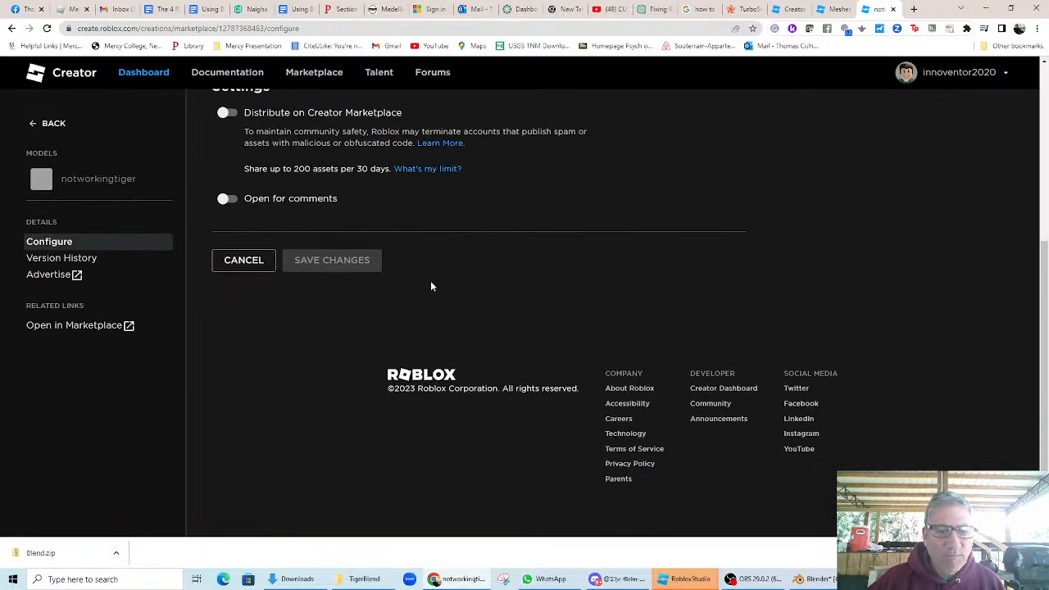
pyautogui.scroll(3, 281, 290)
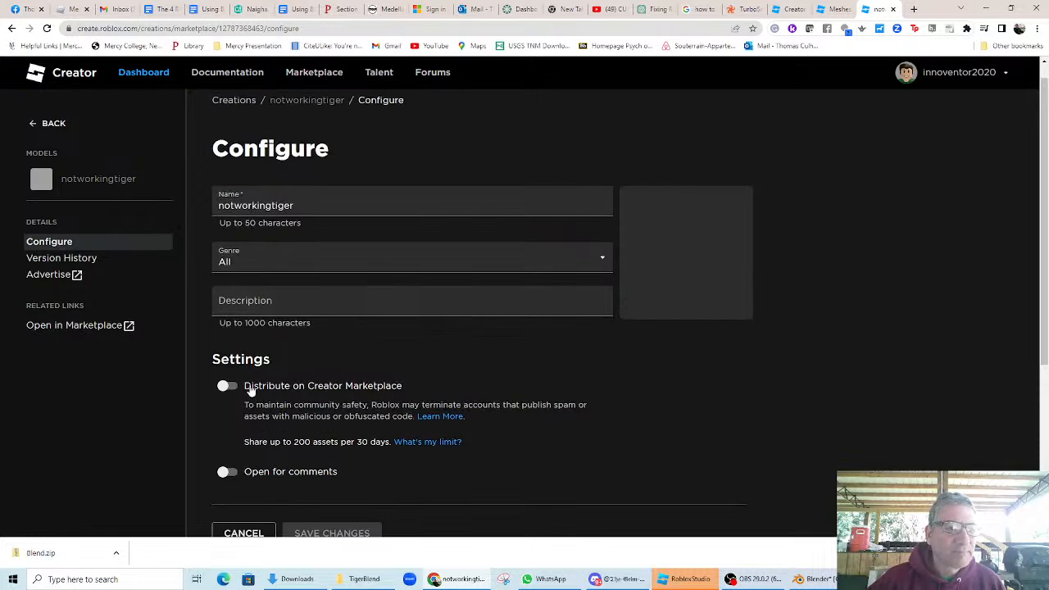
# - Leave the configuration page without saving and open the asset details of the notworkingtiger model
pyautogui.scroll(-2, 242, 387)
pyautogui.click(246, 424)
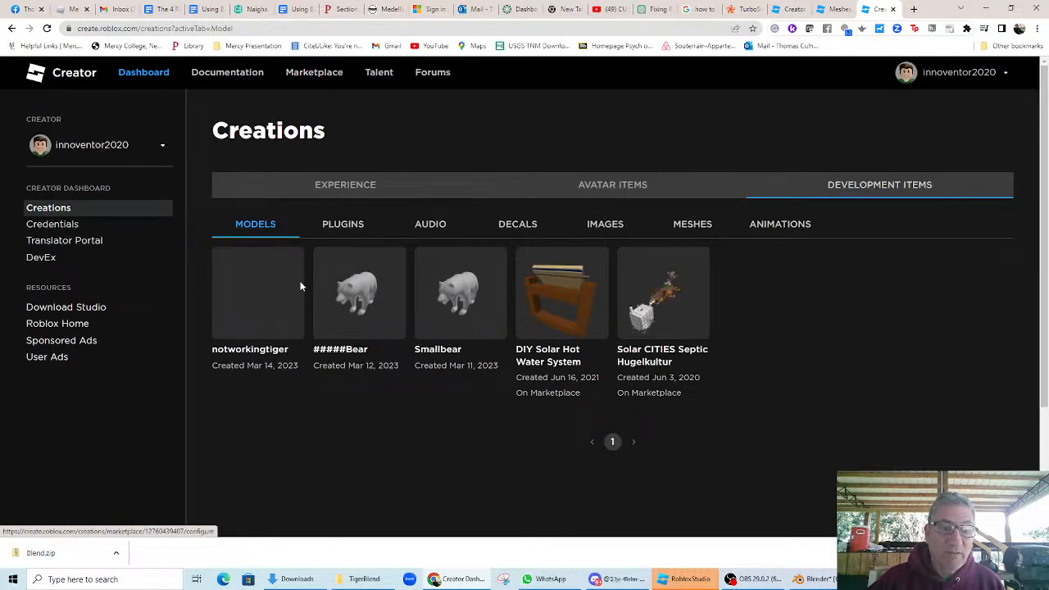
pyautogui.click(293, 259)
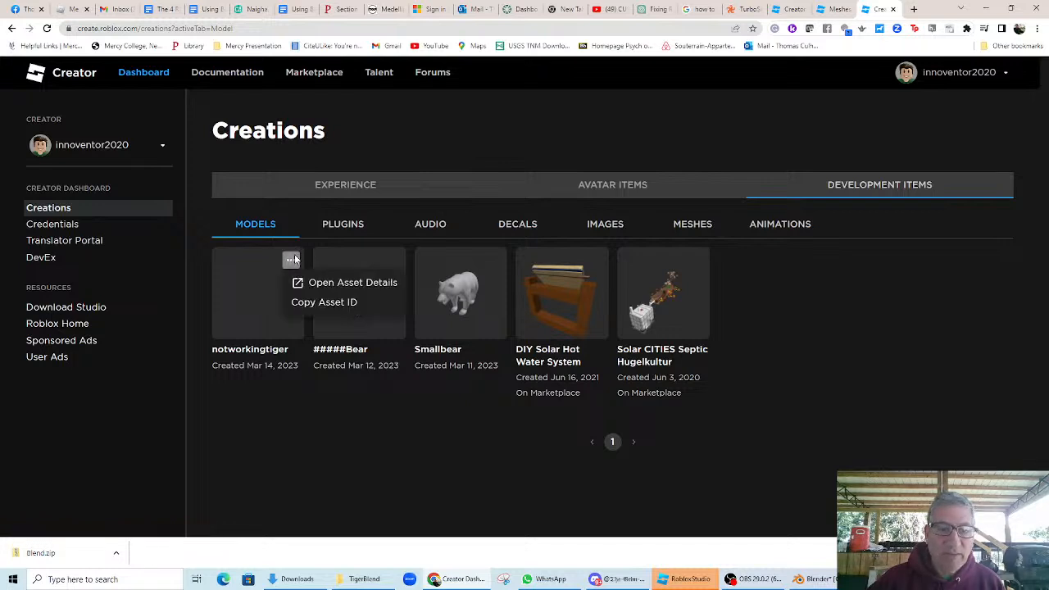
pyautogui.click(330, 283)
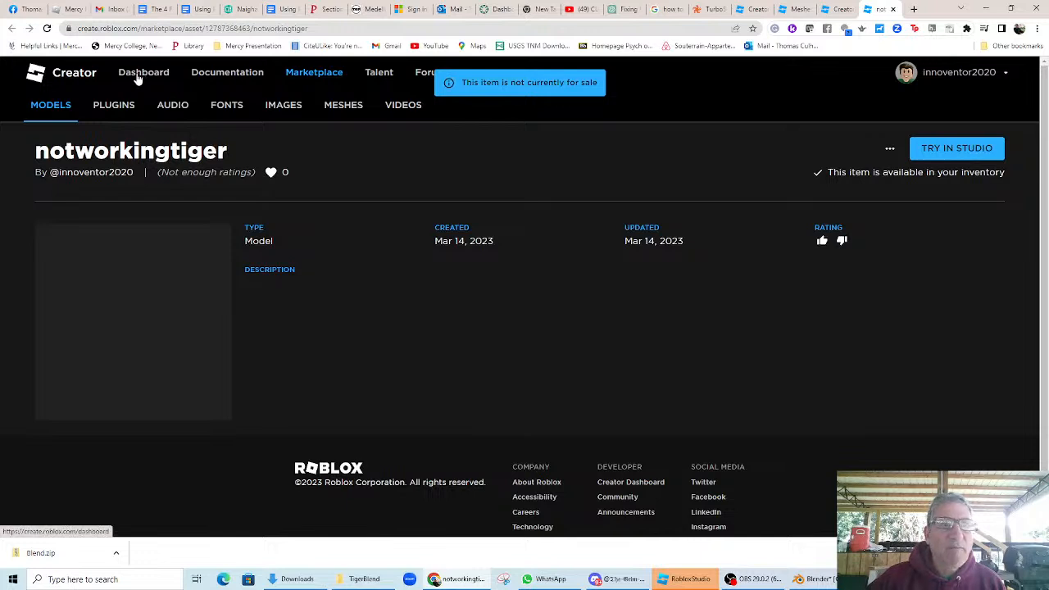
# - Close the notworkingtiger asset page, the extra Creations page and the Meshes marketplace page, leaving the original Creations page open
pyautogui.click(895, 9)
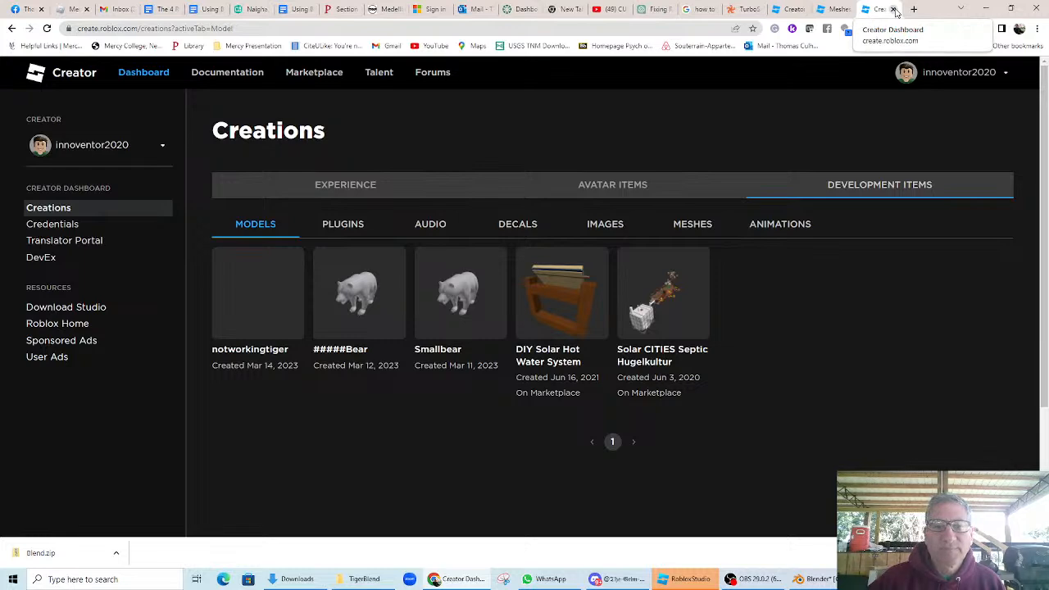
pyautogui.click(894, 9)
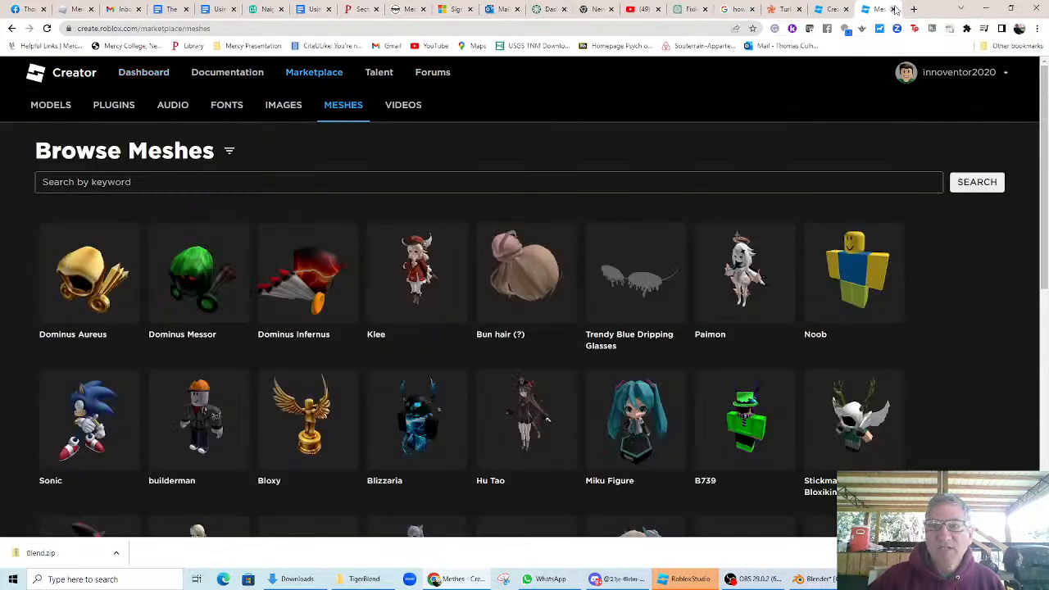
pyautogui.click(895, 9)
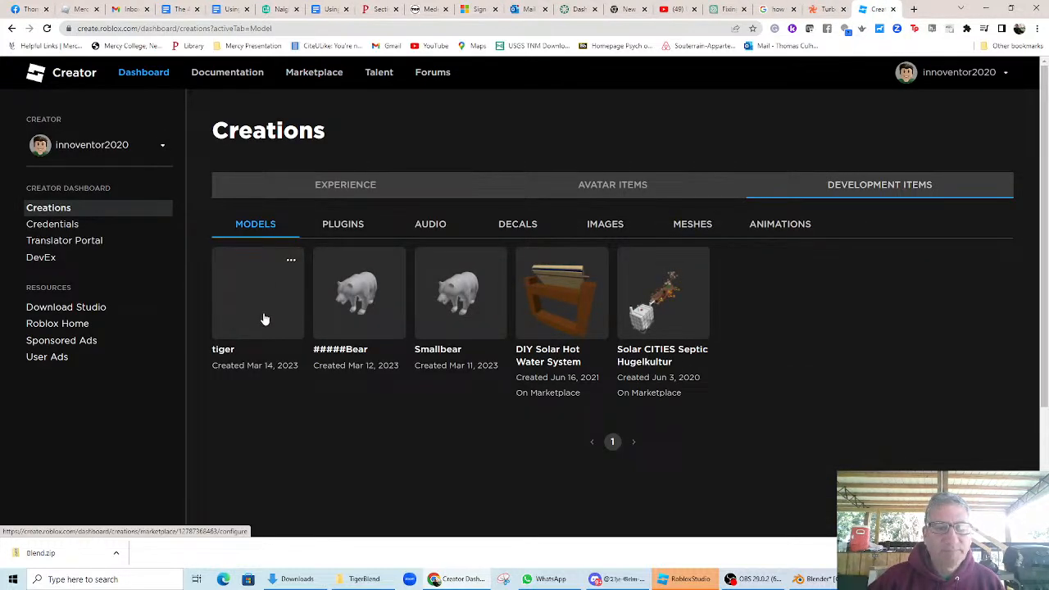
pyautogui.scroll(-3, 786, 436)
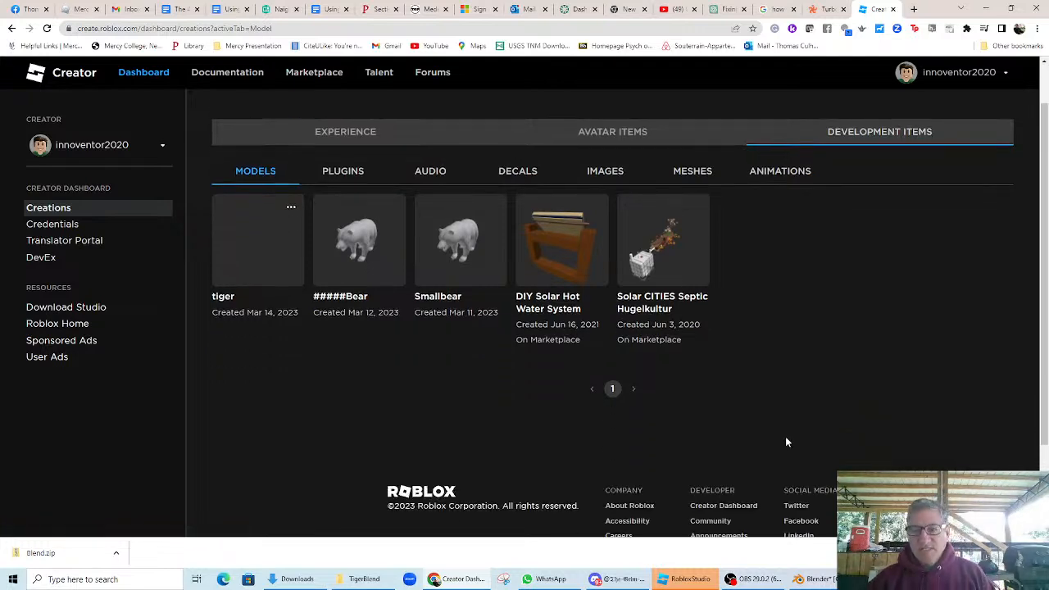
# - Switch to the FloridaPanther.rbxl window in Roblox Studio and close the asset configuration dialog
pyautogui.moveTo(693, 583)
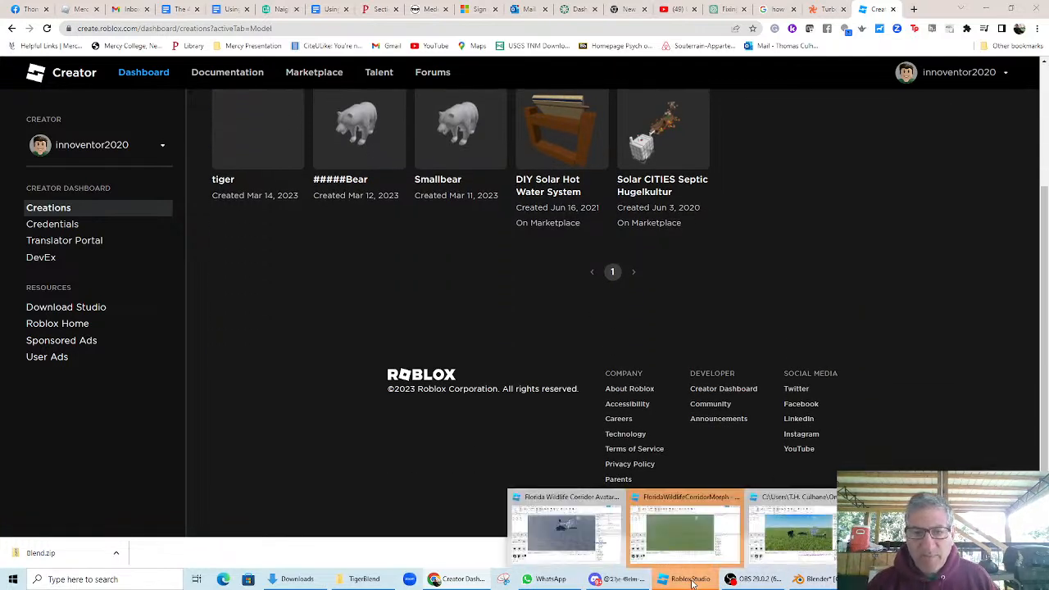
pyautogui.click(783, 529)
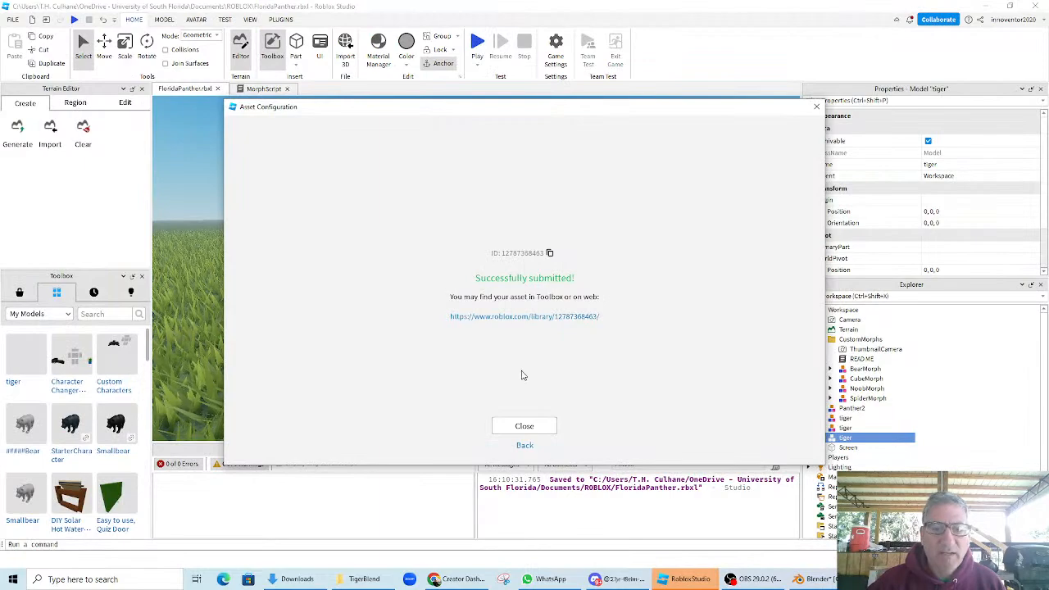
pyautogui.click(530, 424)
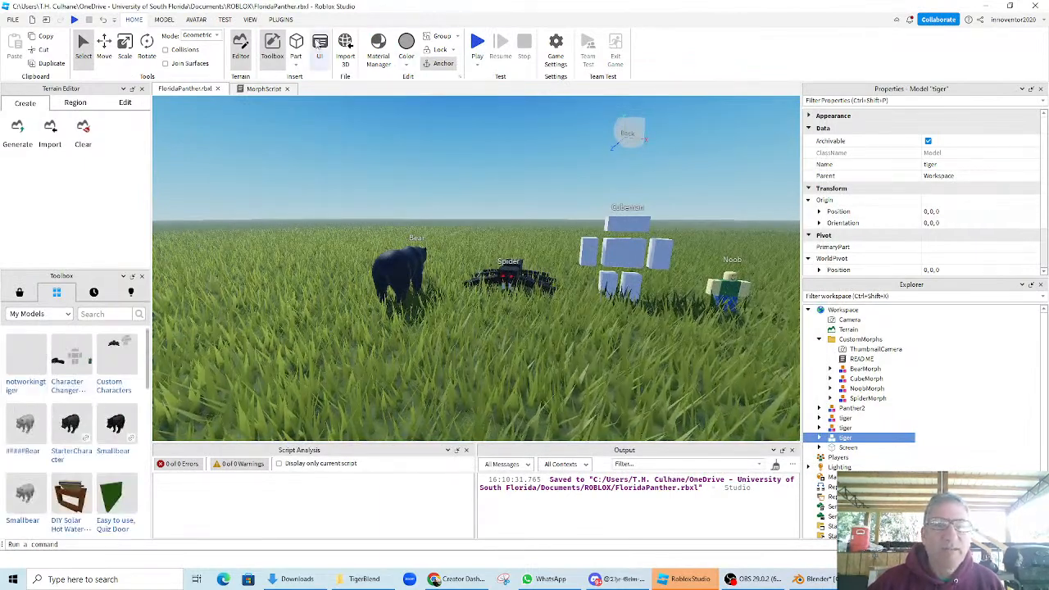
# - Start a 3D import and browse to the Documents folder for the mesh file
pyautogui.click(197, 20)
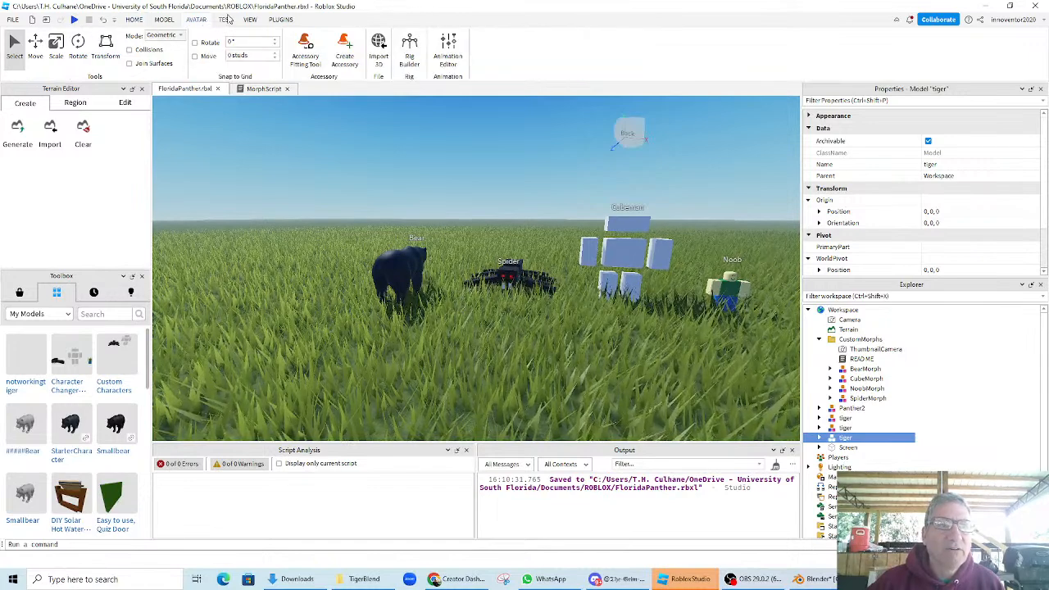
pyautogui.click(162, 20)
pyautogui.click(196, 20)
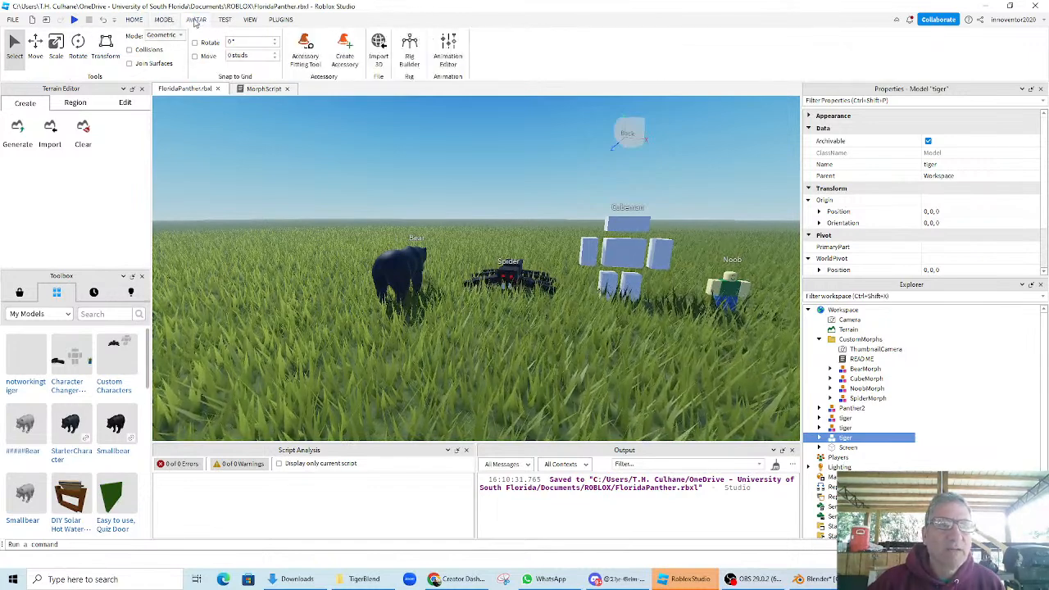
pyautogui.click(378, 59)
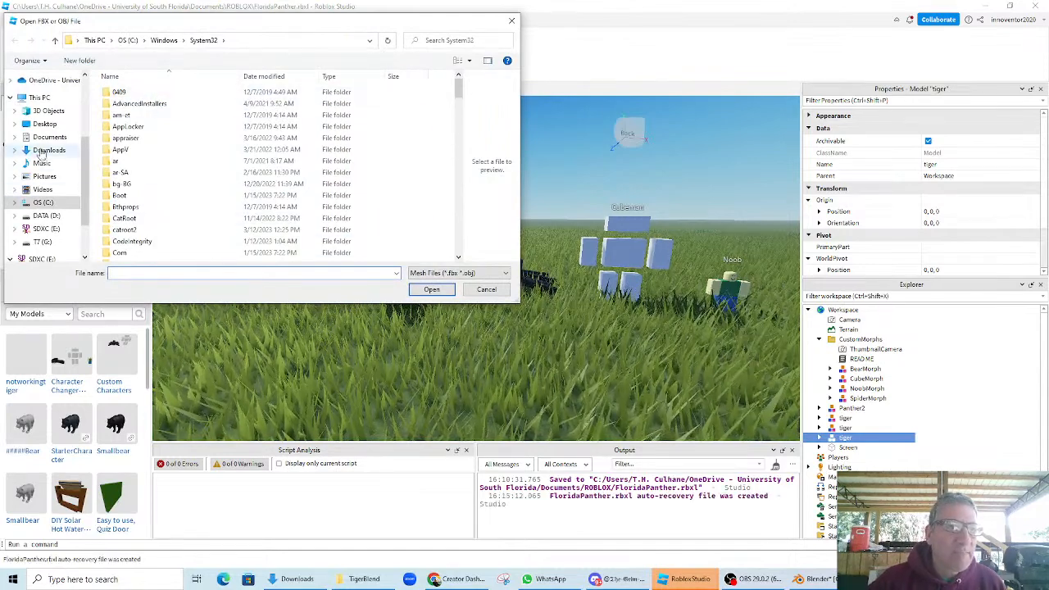
pyautogui.scroll(-3, 39, 153)
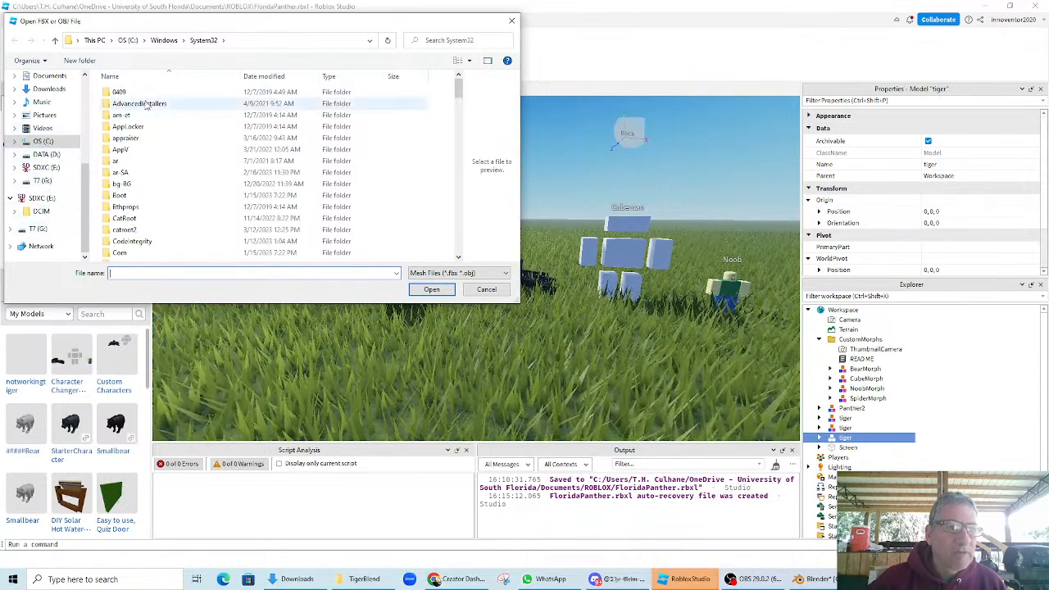
pyautogui.scroll(-8, 138, 140)
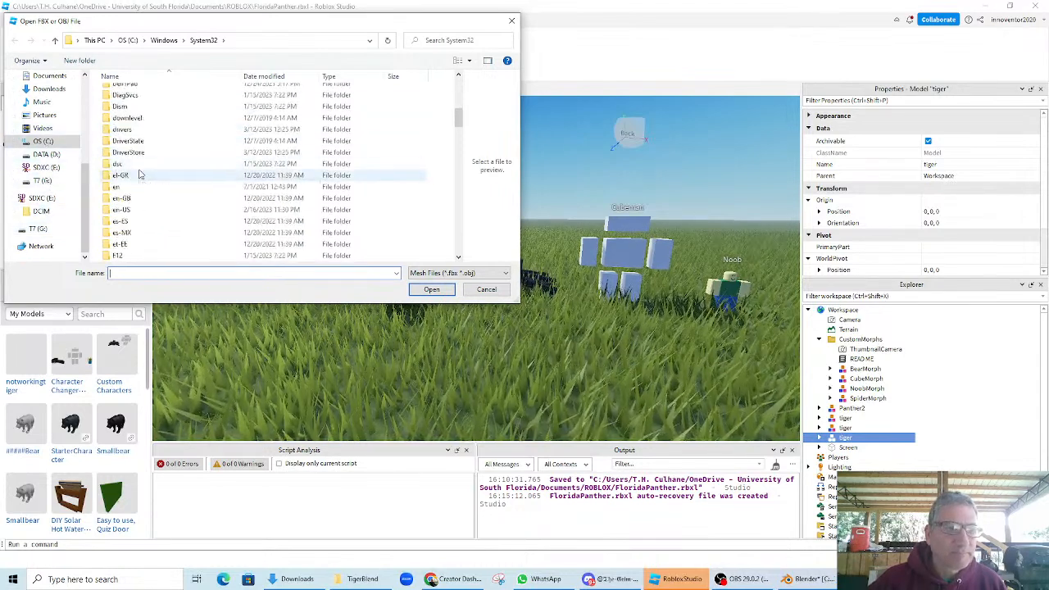
pyautogui.scroll(3, 139, 173)
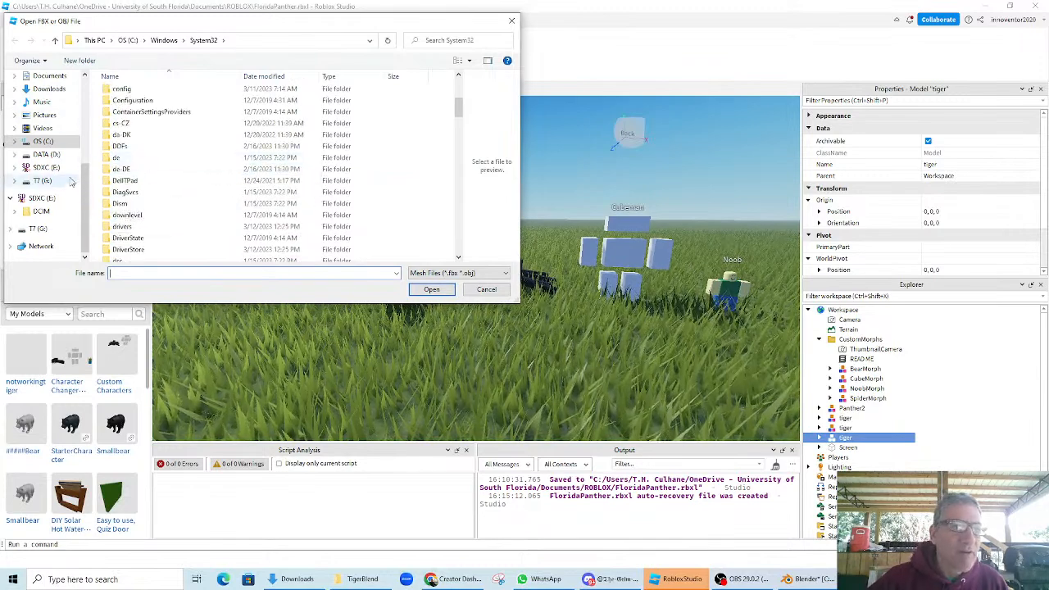
pyautogui.scroll(3, 69, 174)
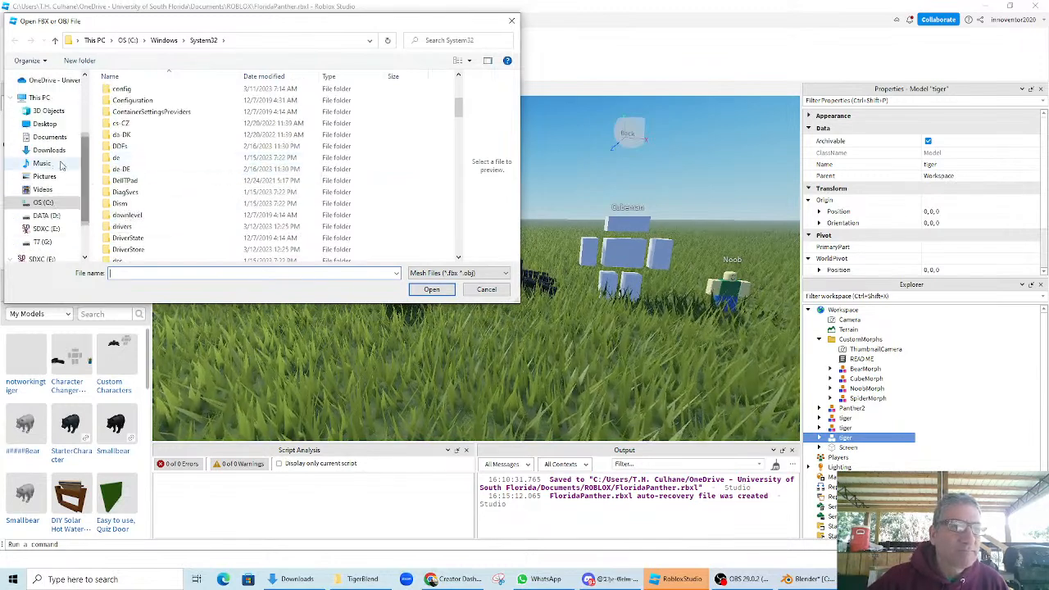
pyautogui.click(47, 137)
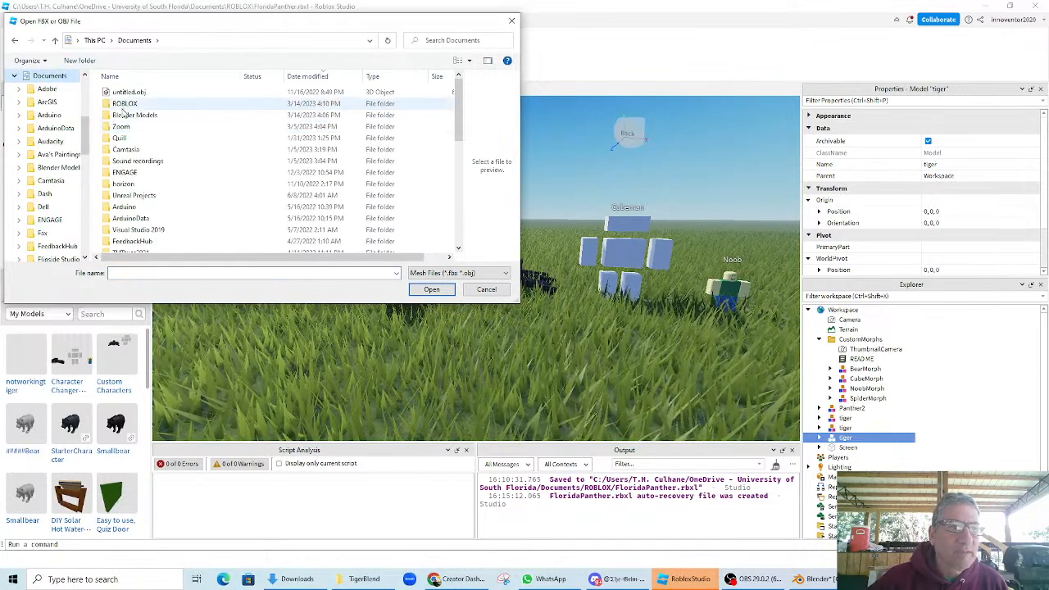
# - Load tiger.fbx from the Blender Models folder into the import preview
pyautogui.doubleClick(123, 116)
pyautogui.scroll(-3, 180, 199)
pyautogui.scroll(-2, 180, 199)
pyautogui.doubleClick(123, 223)
pyautogui.click(429, 290)
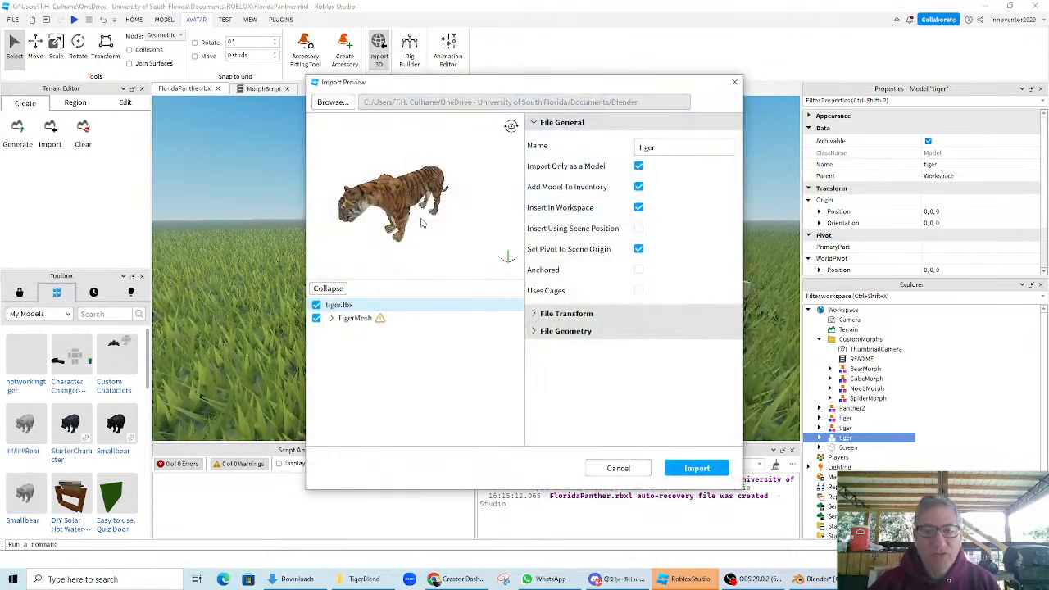
# - Inspect TigerMesh's textures and the polygon count warning in its object geometry, and cancel the import
pyautogui.click(332, 319)
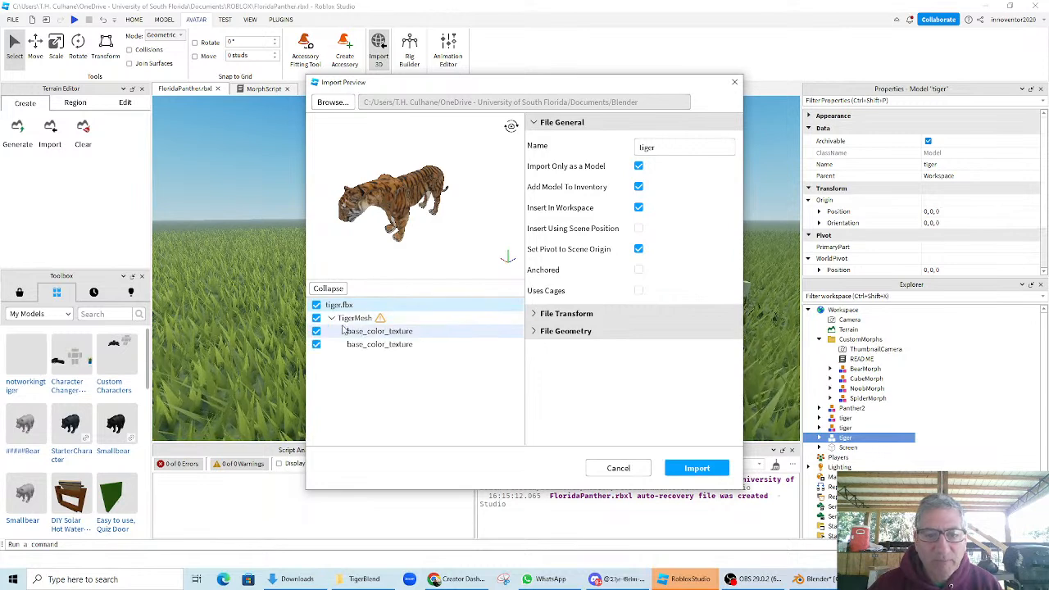
pyautogui.click(332, 319)
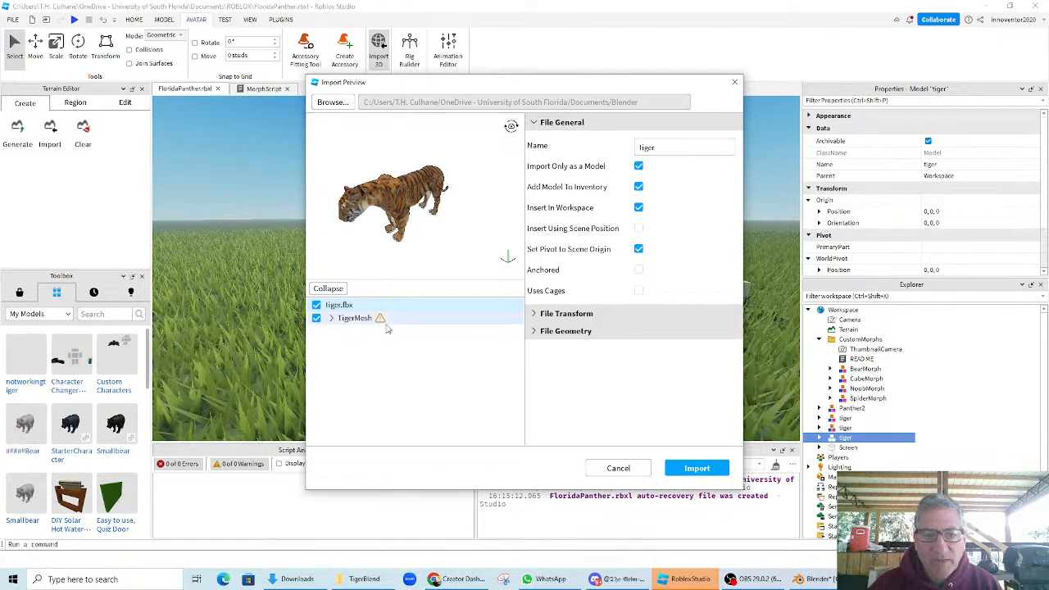
pyautogui.click(384, 322)
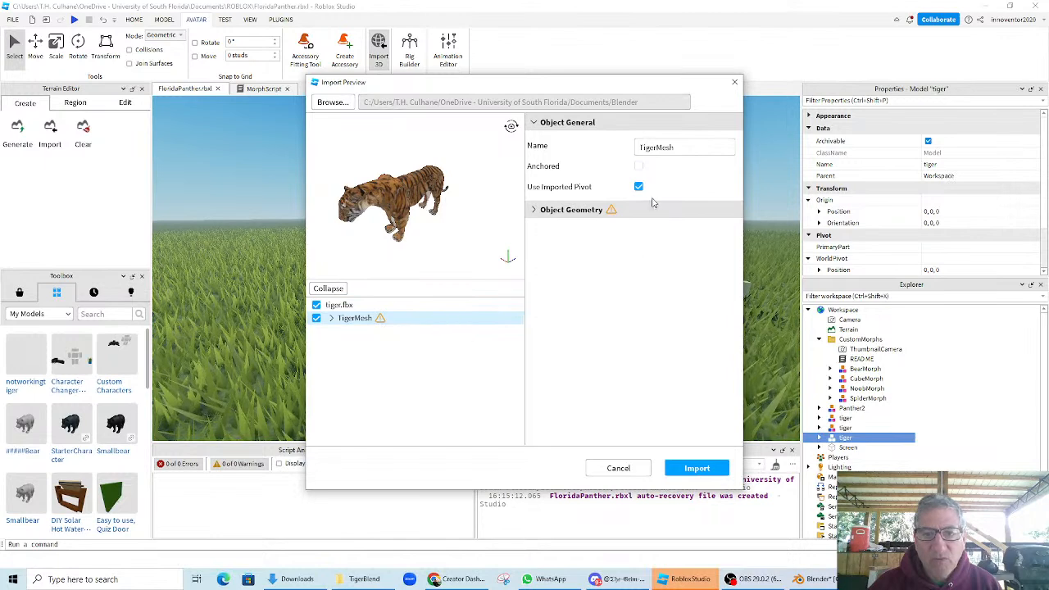
pyautogui.click(535, 213)
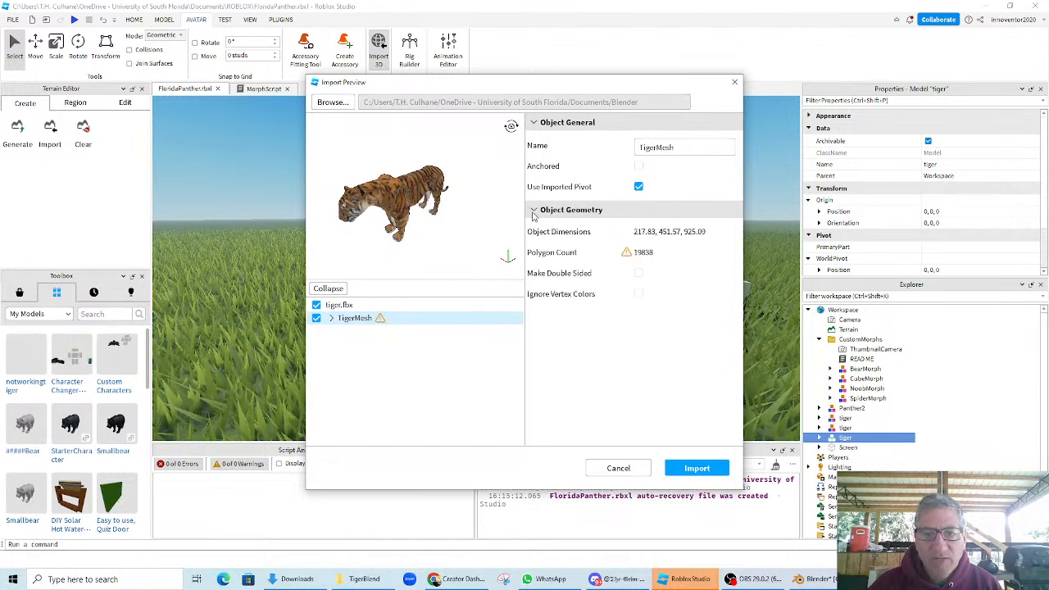
pyautogui.moveTo(628, 256)
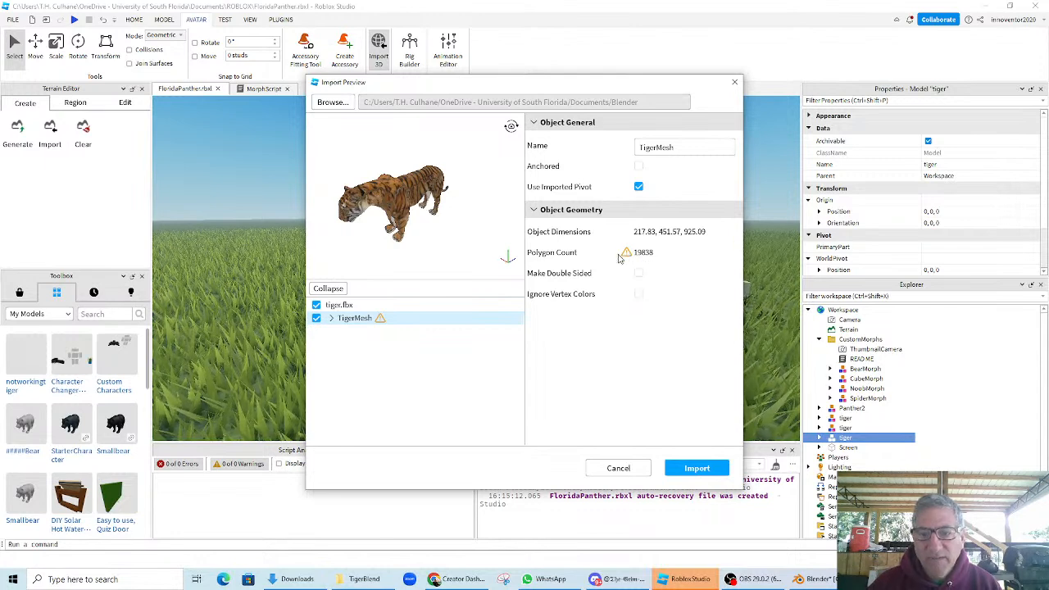
pyautogui.click(618, 469)
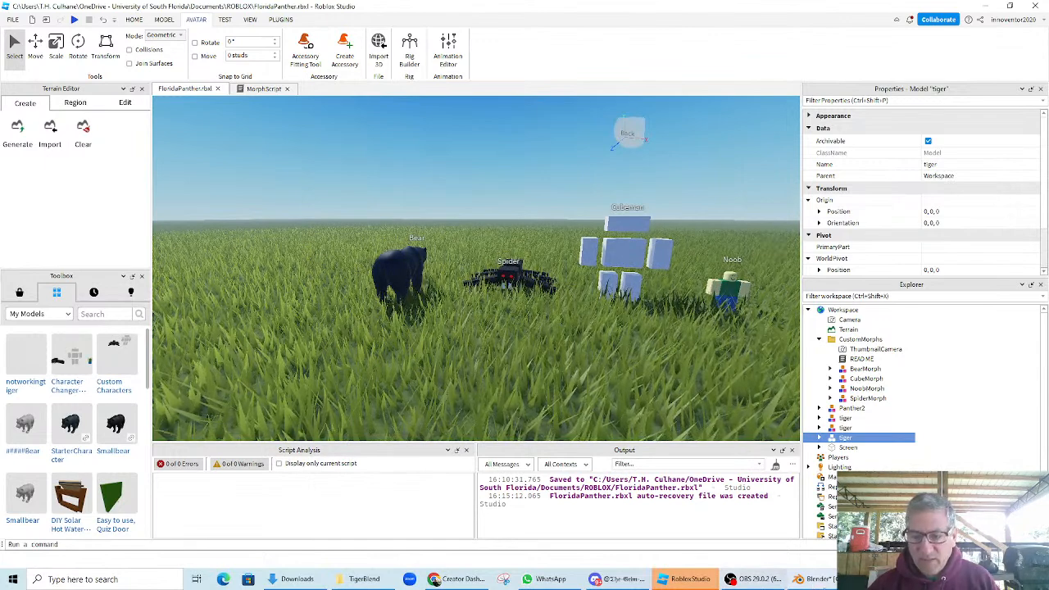
# - Switch to Blender and display the tiger model in wireframe shading
pyautogui.click(810, 584)
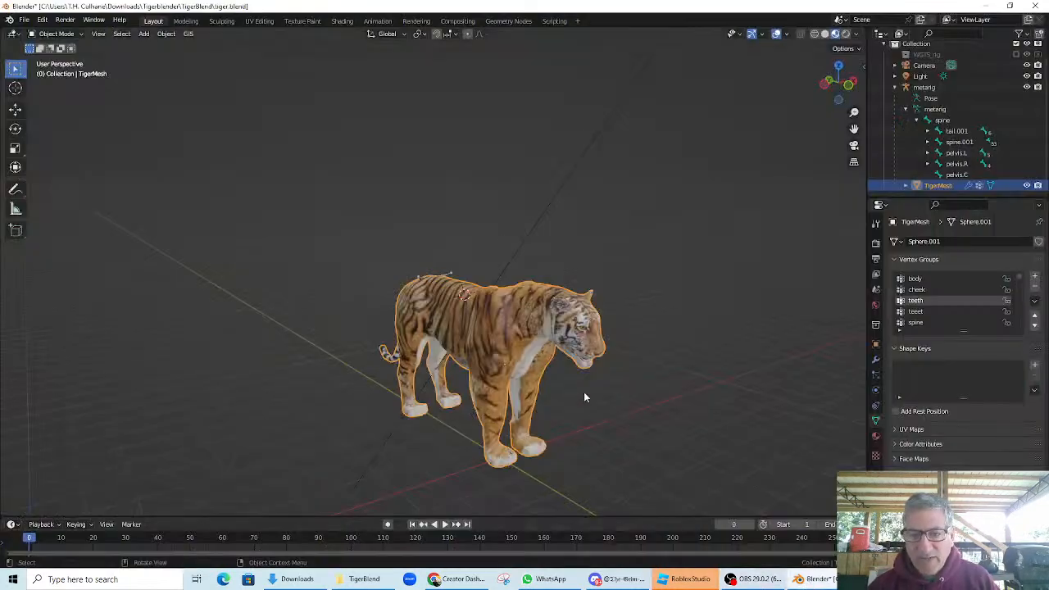
pyautogui.click(807, 36)
pyautogui.rightClick(563, 262)
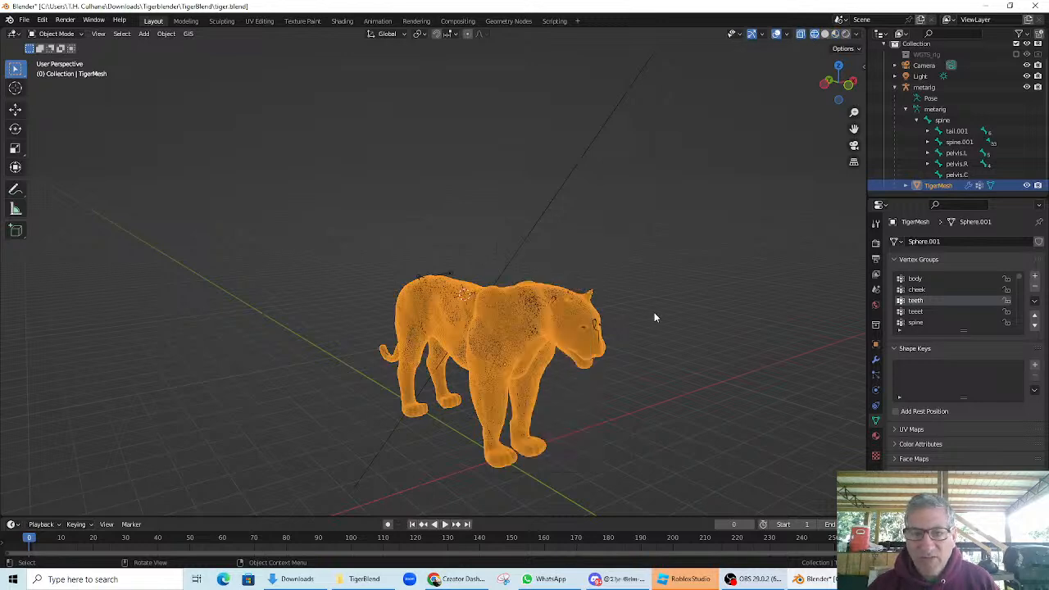
pyautogui.moveTo(631, 359); pyautogui.dragTo(672, 354, button='middle')
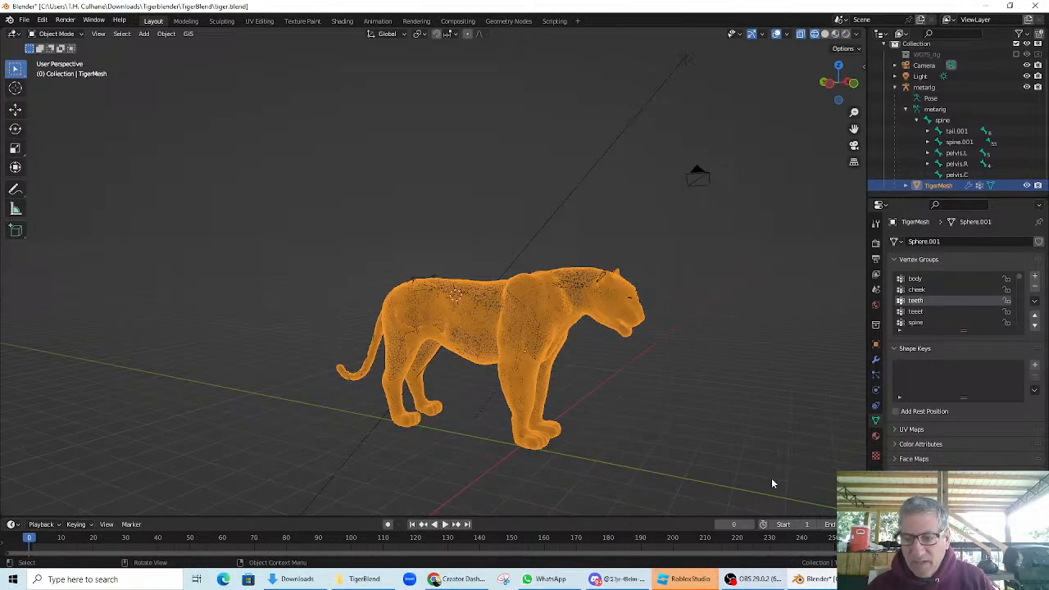
# - Add a Decimate modifier to TigerMesh
pyautogui.click(876, 361)
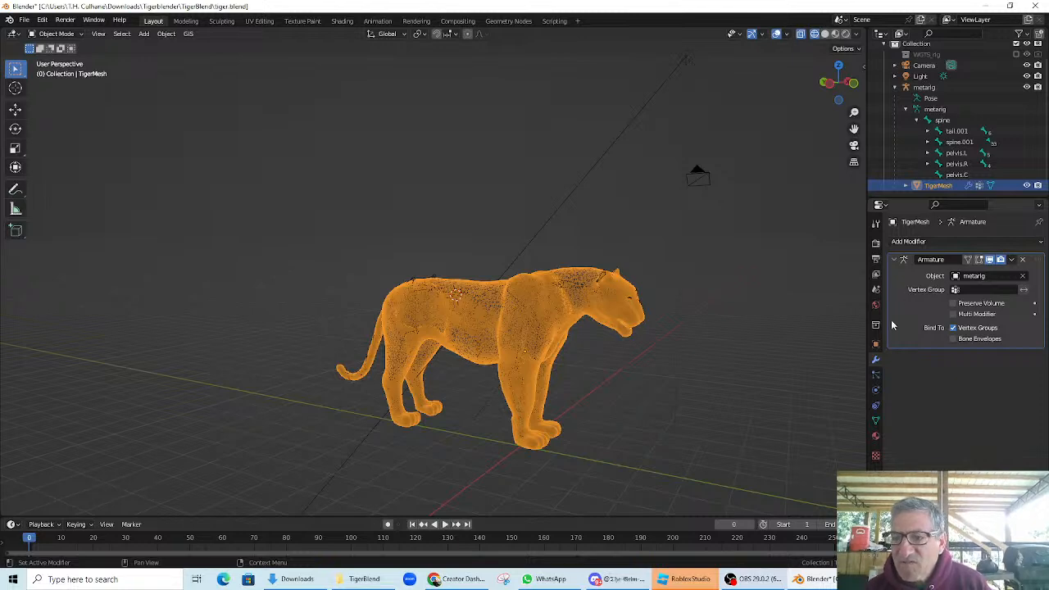
pyautogui.click(901, 241)
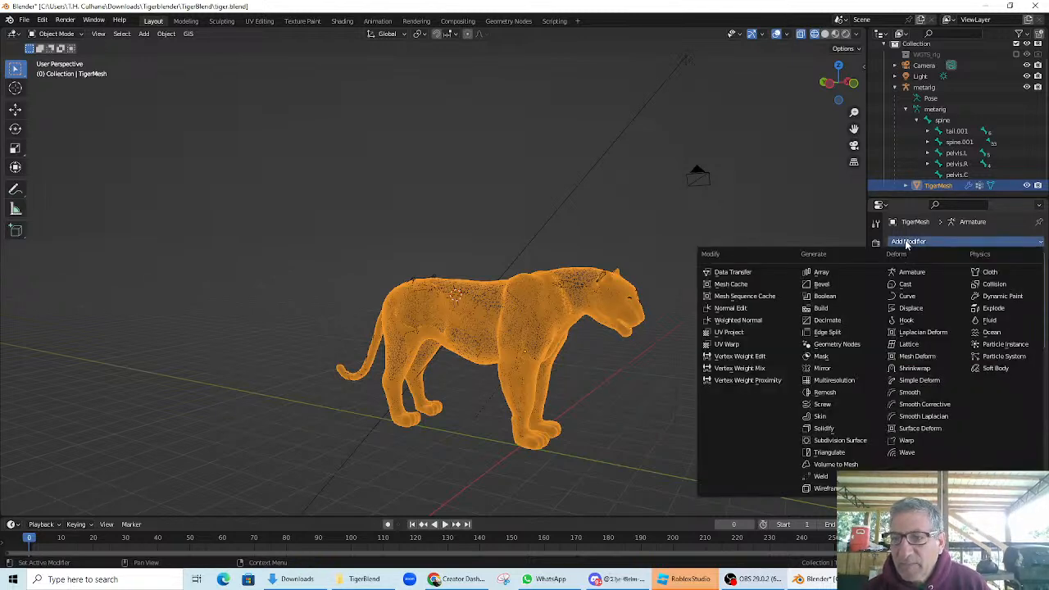
pyautogui.click(822, 320)
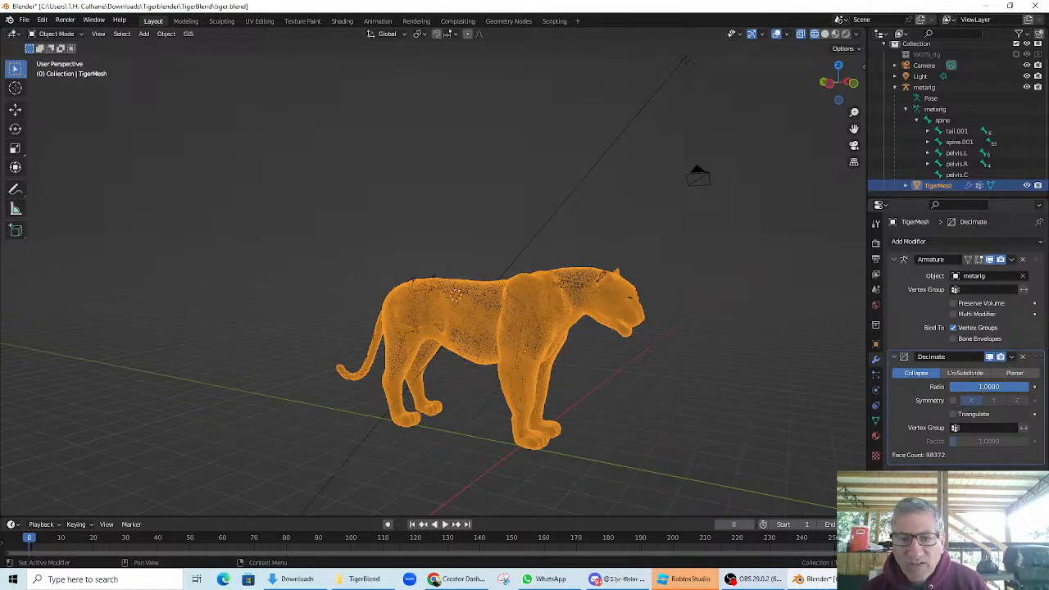
# - Lower the Decimate modifier's Collapse ratio to about 0.17 and further down to 0
pyautogui.moveTo(990, 387); pyautogui.dragTo(1009, 457)
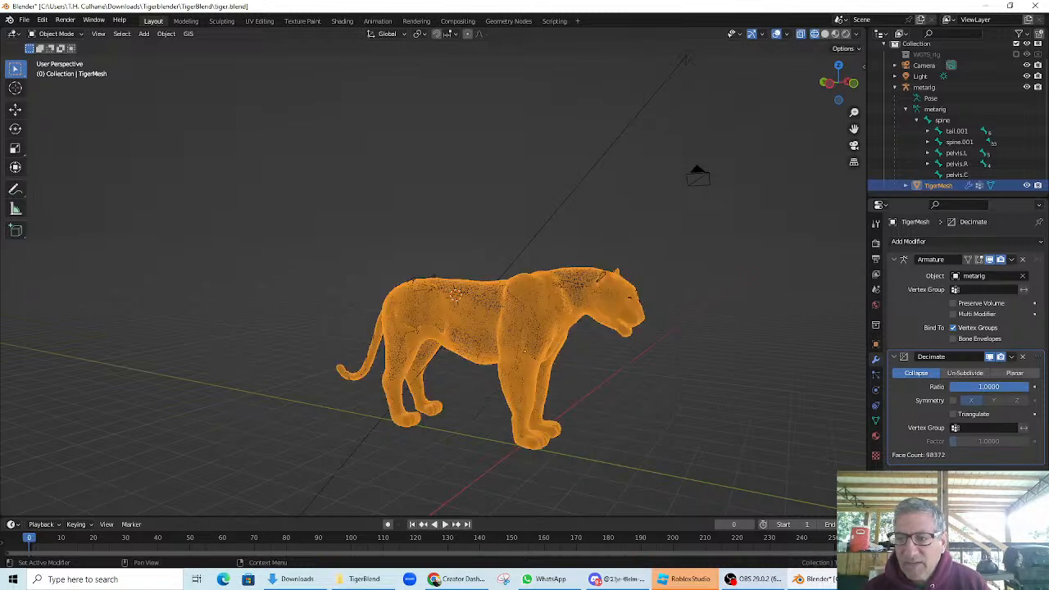
pyautogui.moveTo(989, 386); pyautogui.dragTo(949, 397)
pyautogui.scroll(2, 733, 336)
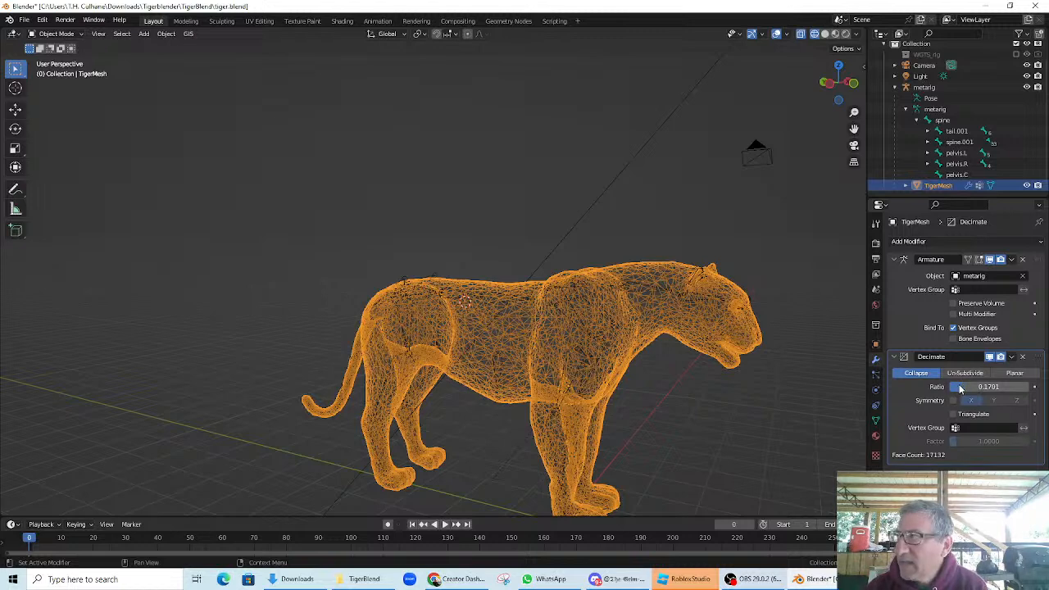
pyautogui.moveTo(963, 387); pyautogui.dragTo(952, 387)
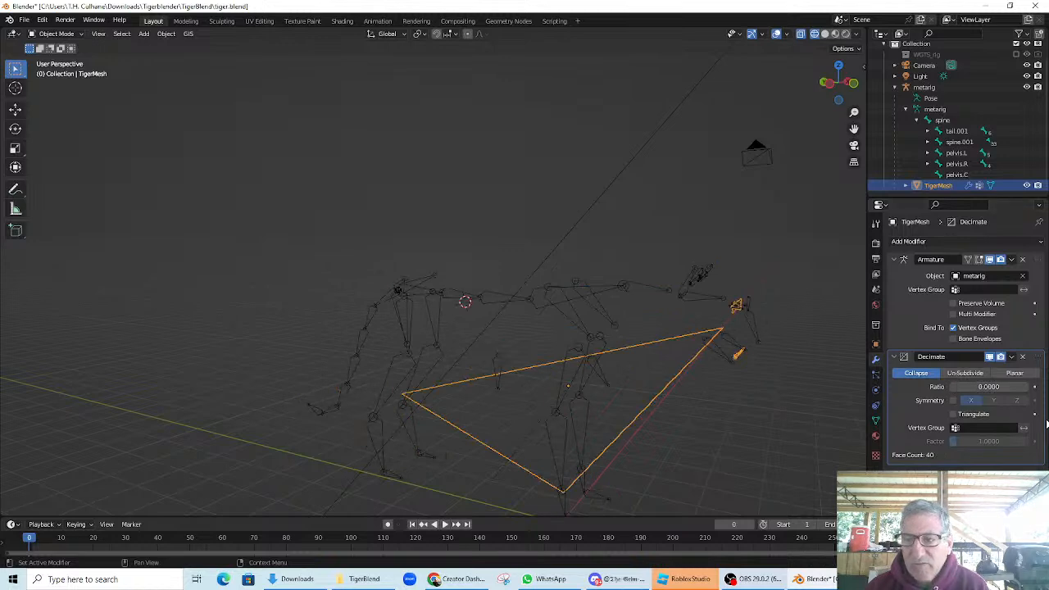
# - Undo the Decimate ratio reduction that collapsed the tiger mesh
pyautogui.click(1021, 387)
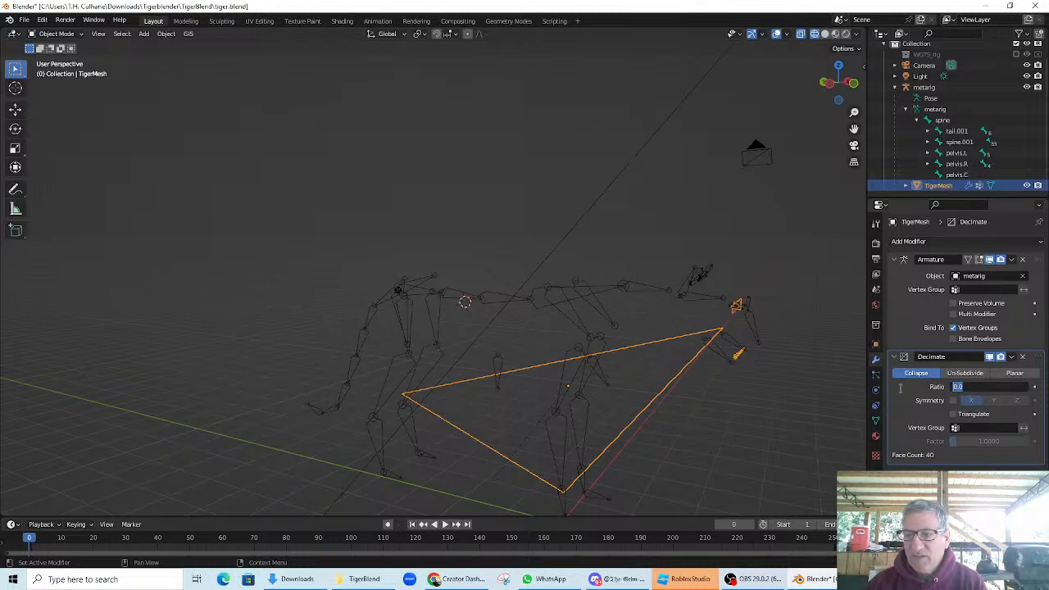
pyautogui.press('Return')
pyautogui.hotkey('ctrl', 'z')
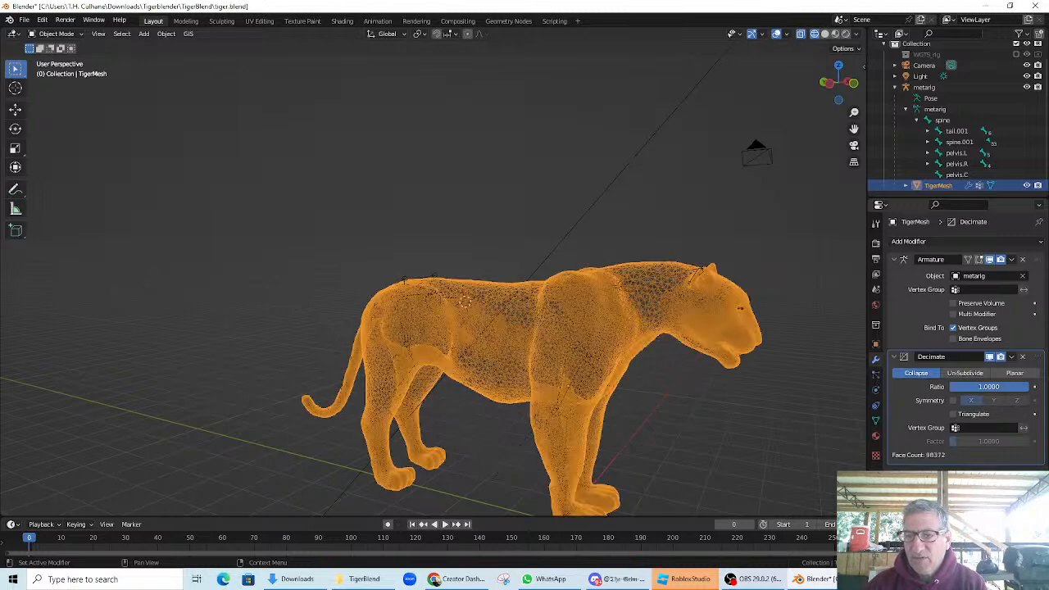
# - Lower the Decimate ratio to 0.5 and further to 0.25, and check the tiger's textures in material preview before returning to wireframe
pyautogui.moveTo(1013, 387); pyautogui.dragTo(990, 389)
pyautogui.click(990, 389)
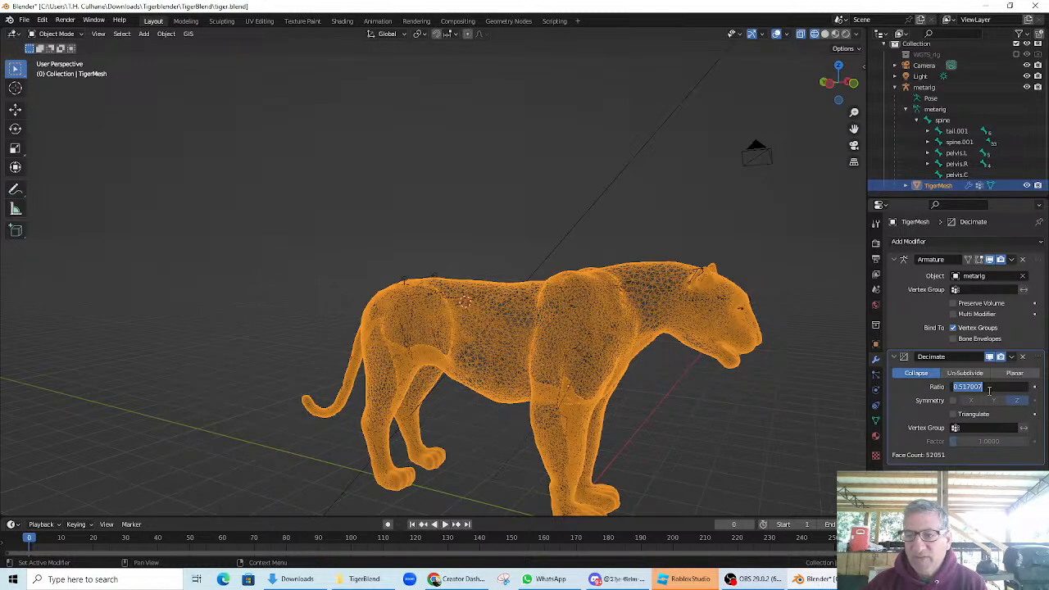
pyautogui.write('0.5')
pyautogui.press('Return')
pyautogui.click(993, 387)
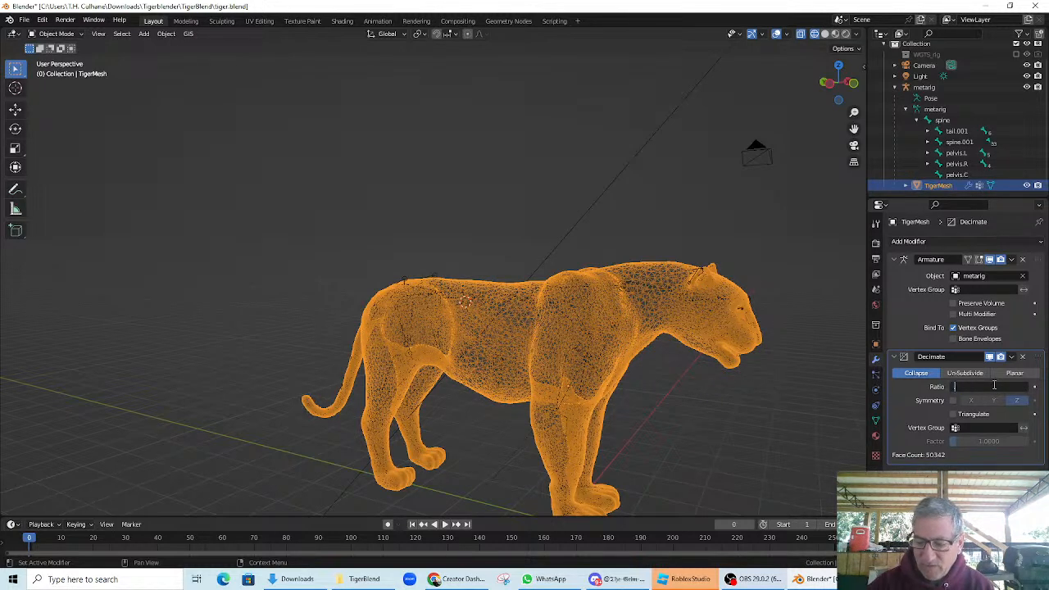
pyautogui.write('.25')
pyautogui.press('Return')
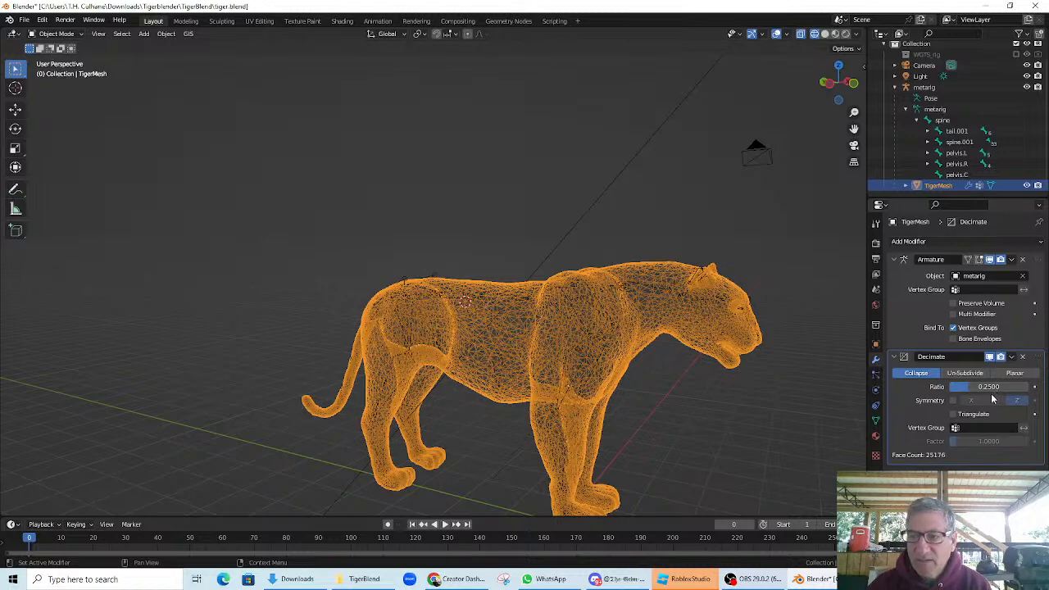
pyautogui.click(835, 34)
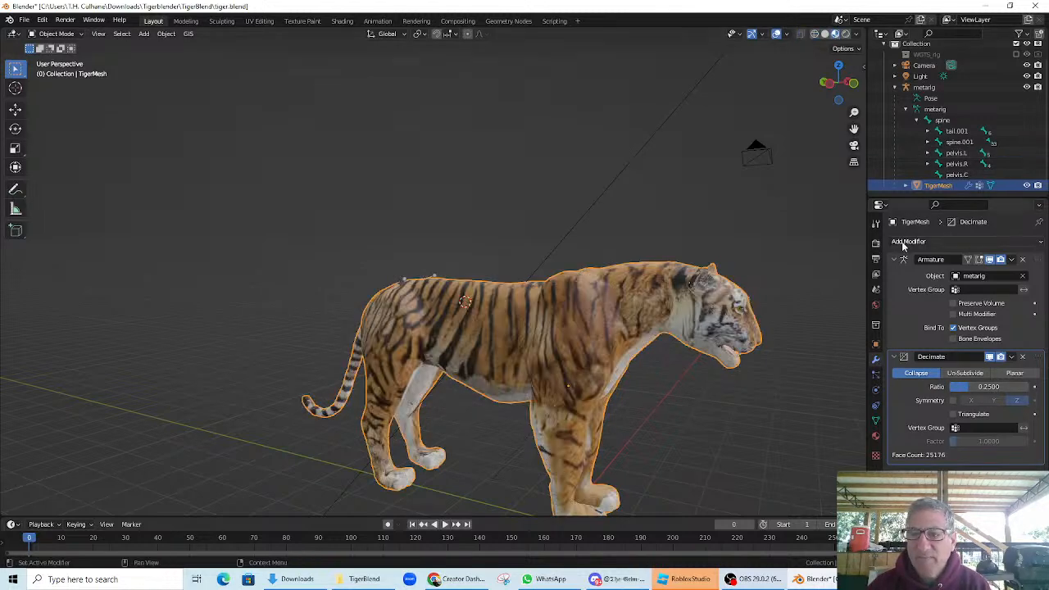
pyautogui.click(815, 35)
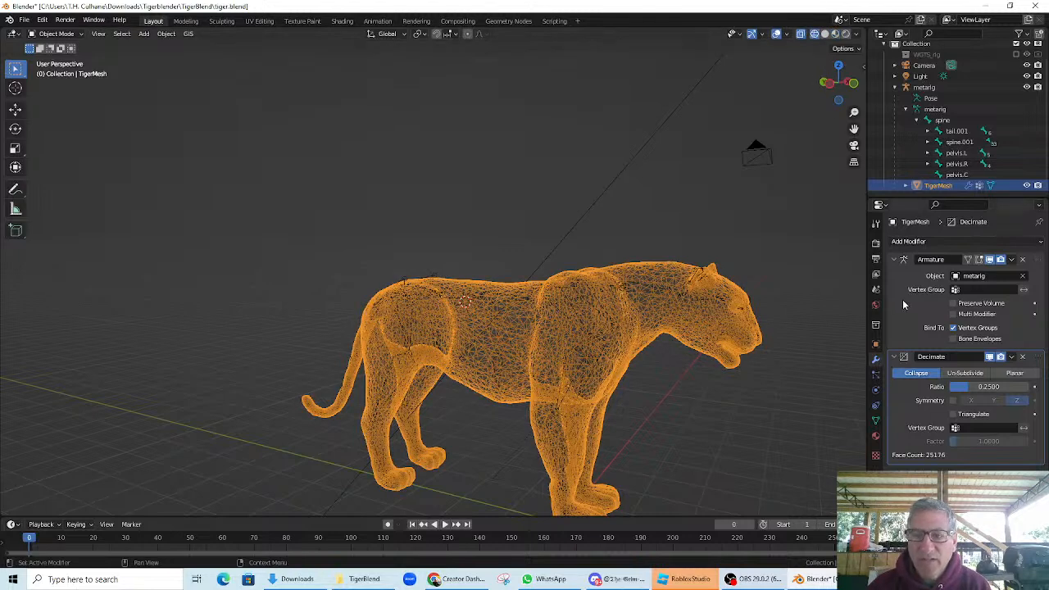
# - Set the Decimate modifier's Collapse ratio to 0.15 and apply the modifier to TigerMesh
pyautogui.click(990, 388)
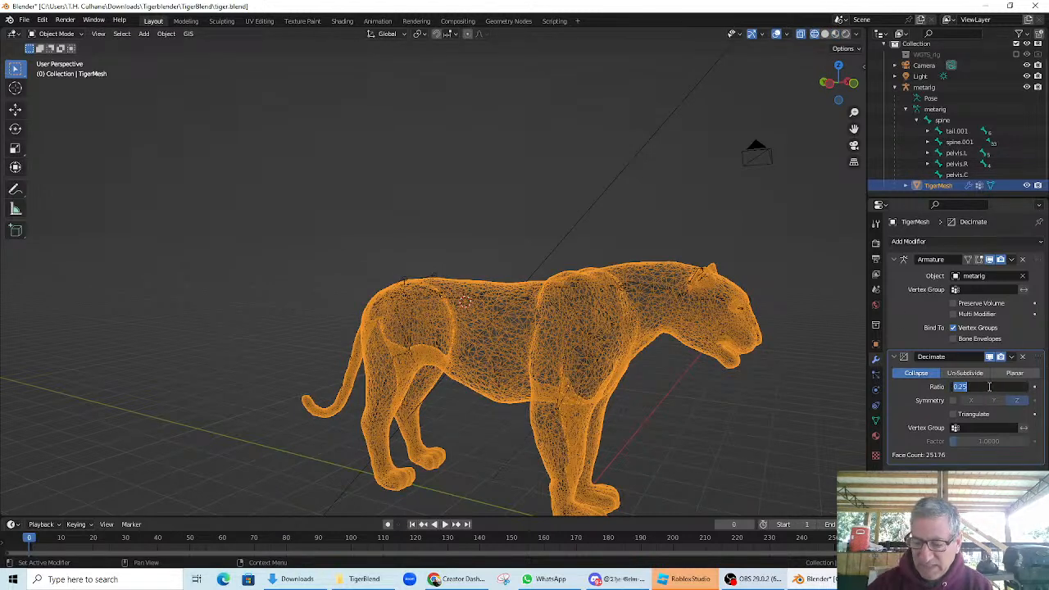
pyautogui.write('.15')
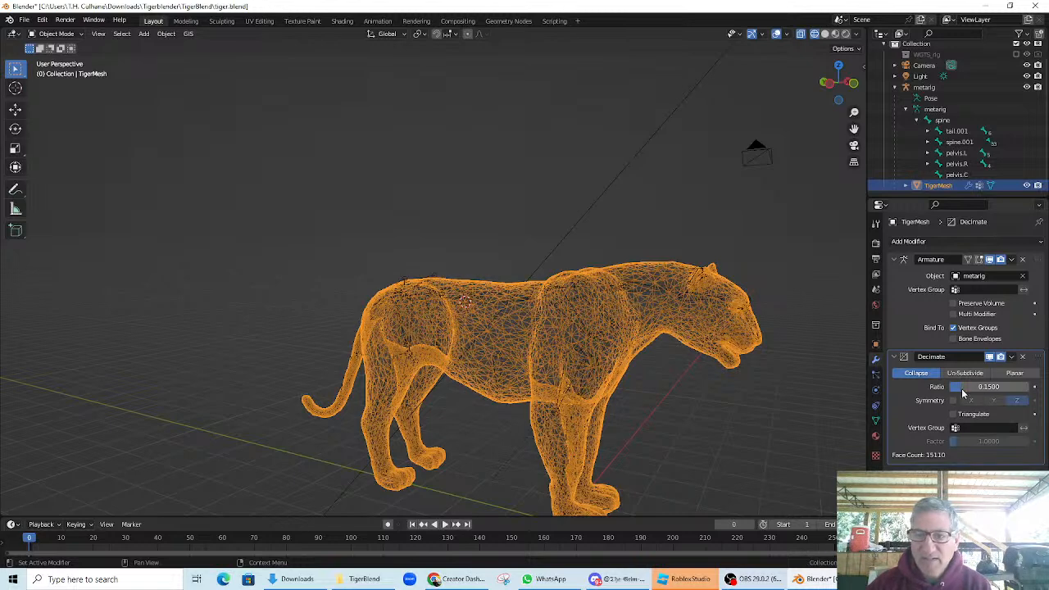
pyautogui.press('Return')
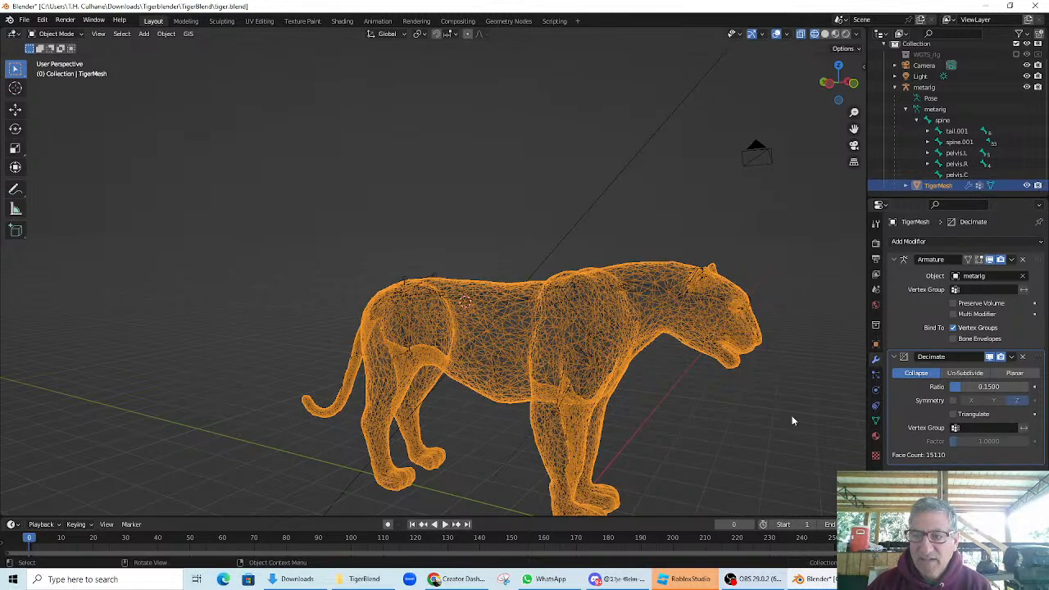
pyautogui.click(1011, 358)
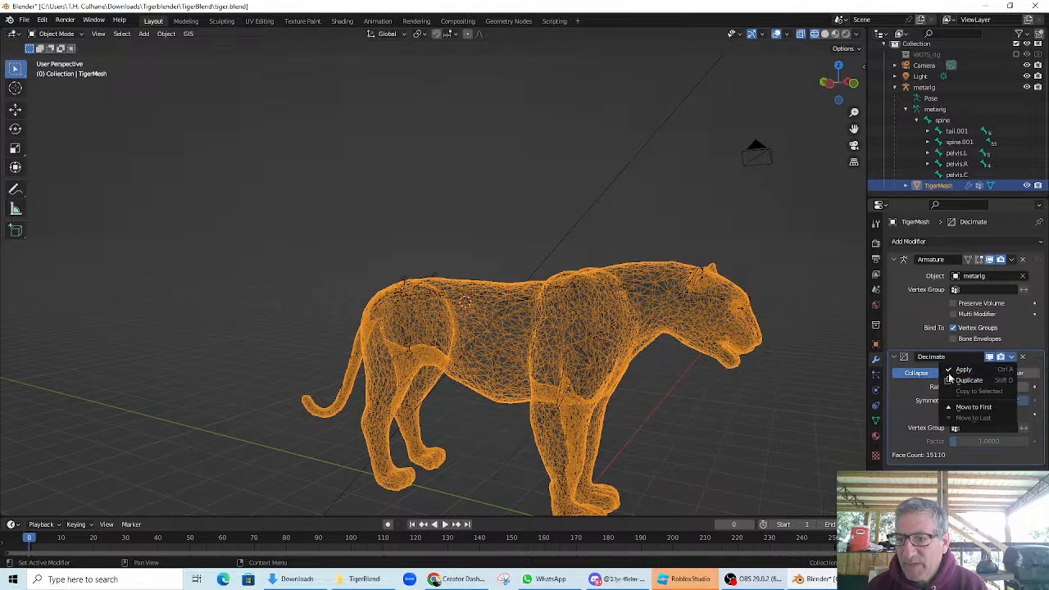
pyautogui.click(961, 369)
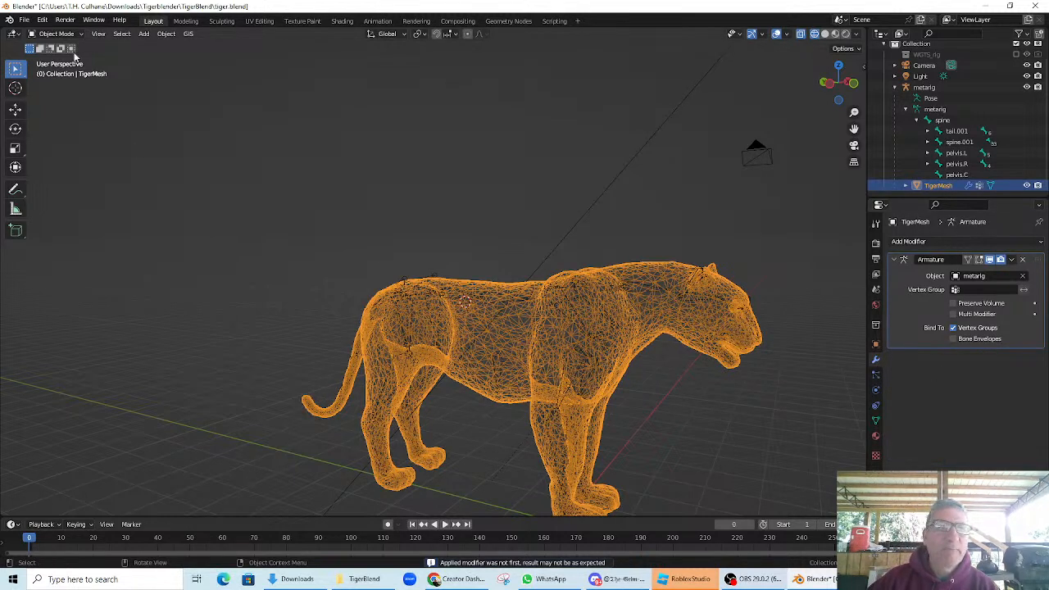
# - Export the selected tiger mesh in FBX format, overwriting tiger.fbx in the Blender Models folder
pyautogui.click(24, 19)
pyautogui.moveTo(69, 180)
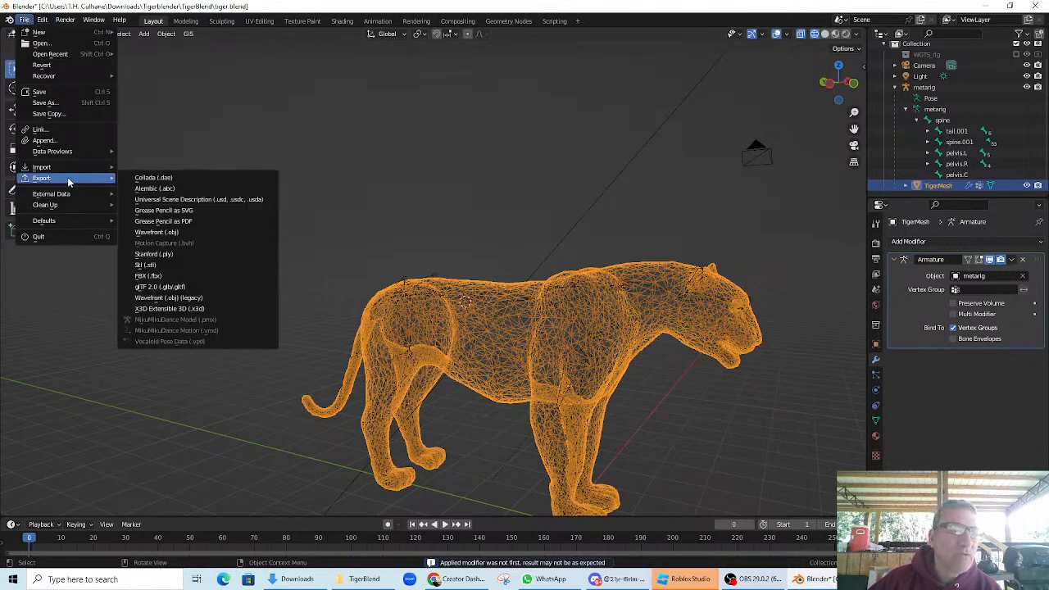
pyautogui.click(171, 277)
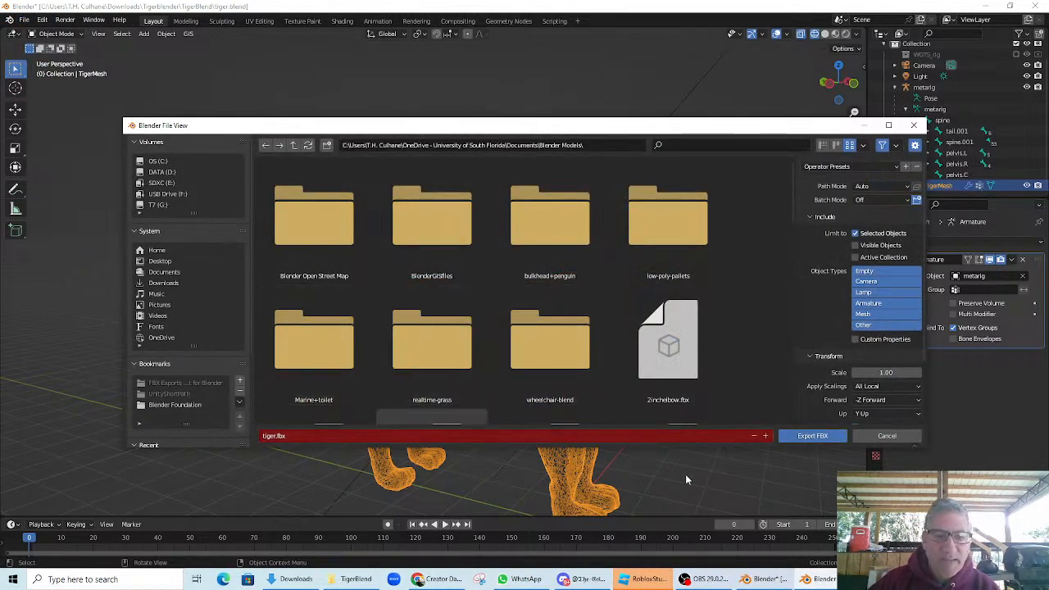
pyautogui.click(811, 437)
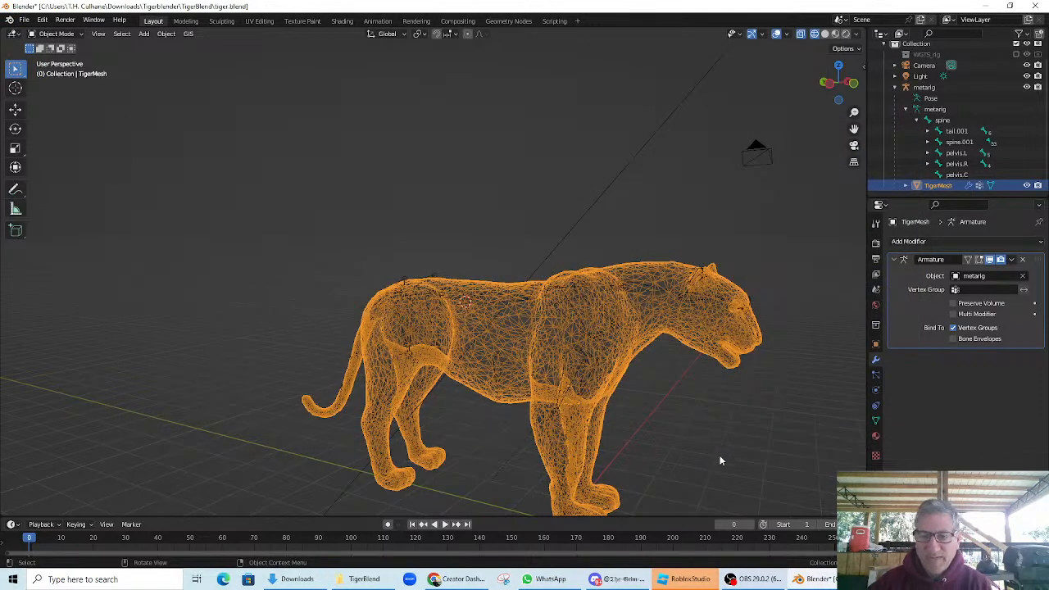
# - Switch to the FloridaPanther place in Roblox Studio and open tiger.fbx from Blender Models in the 3D importer
pyautogui.moveTo(695, 580)
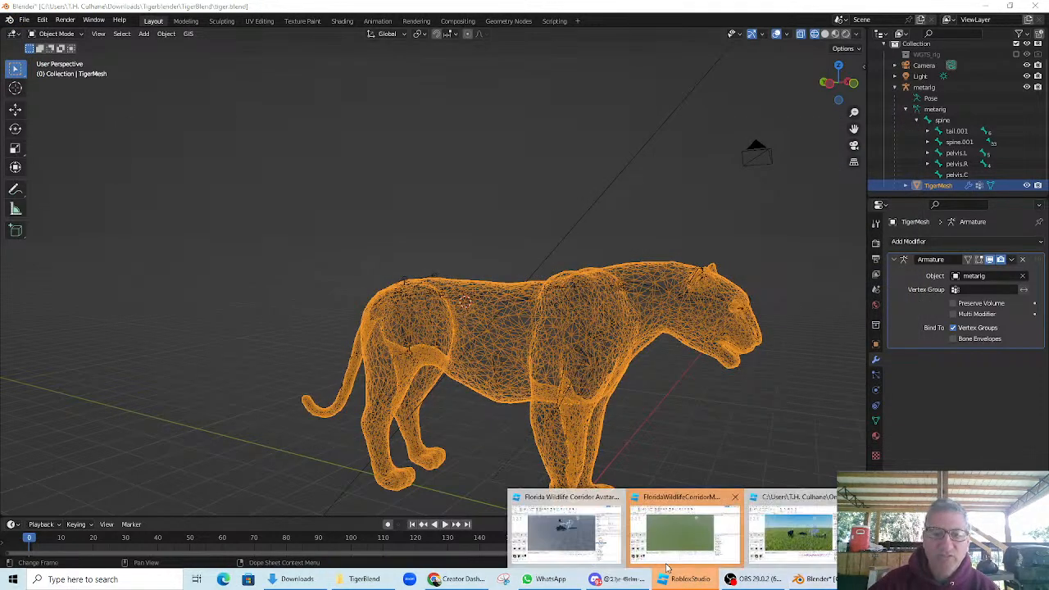
pyautogui.click(779, 544)
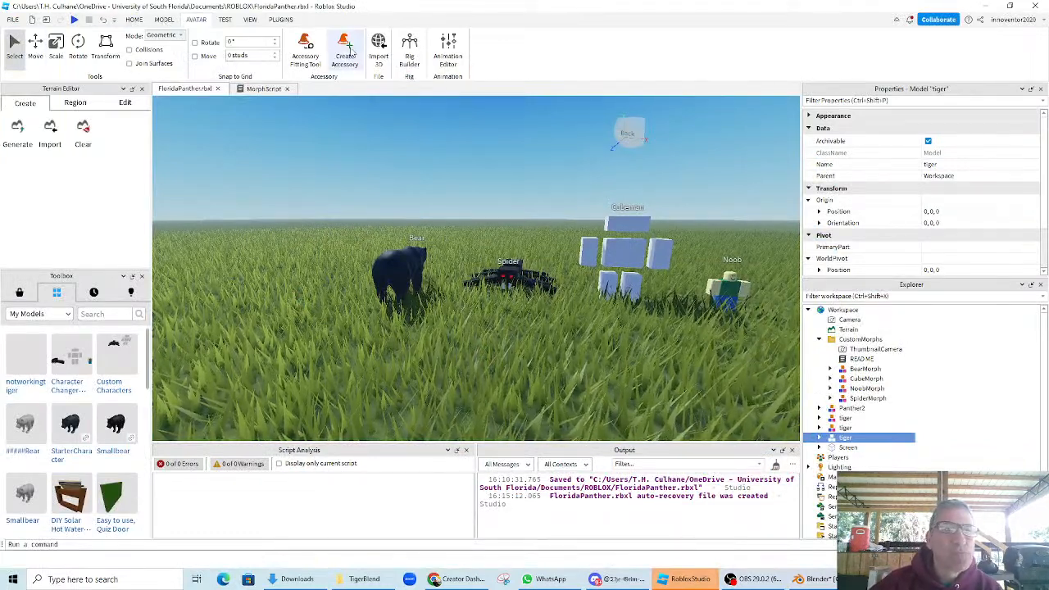
pyautogui.click(378, 51)
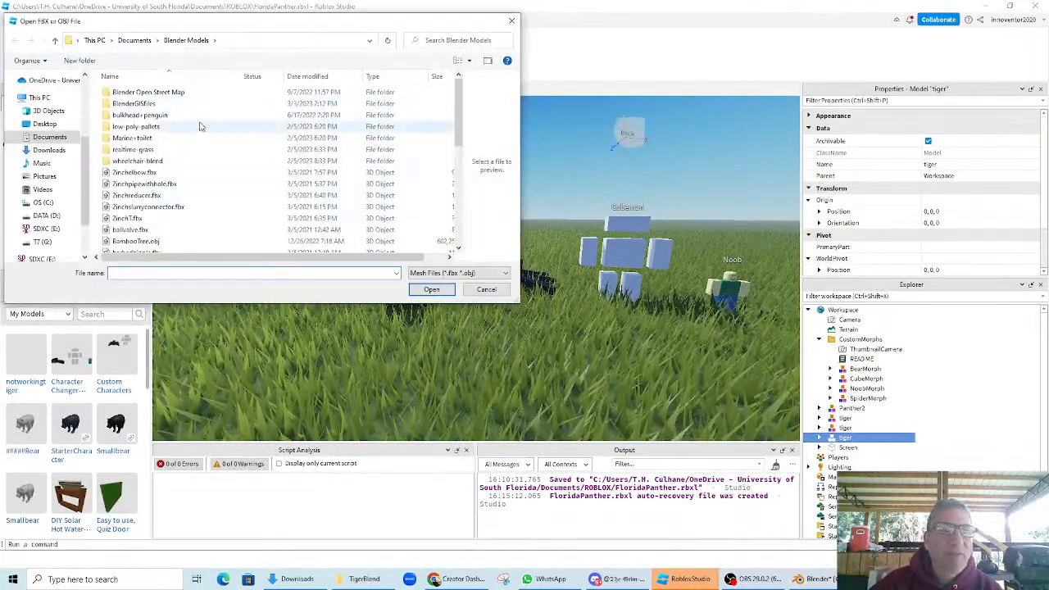
pyautogui.scroll(-10, 164, 218)
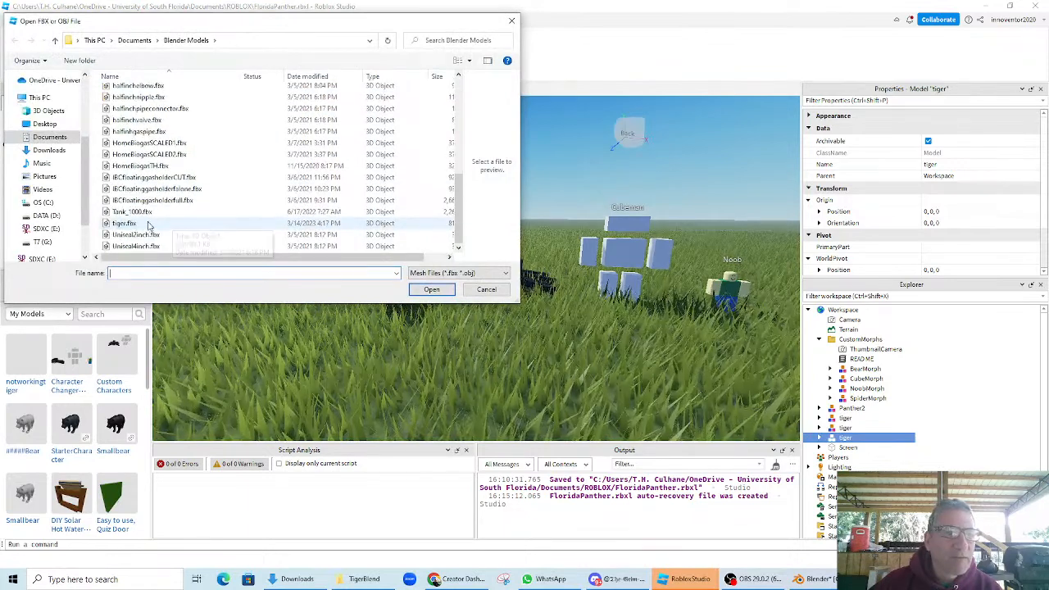
pyautogui.click(144, 223)
pyautogui.click(431, 290)
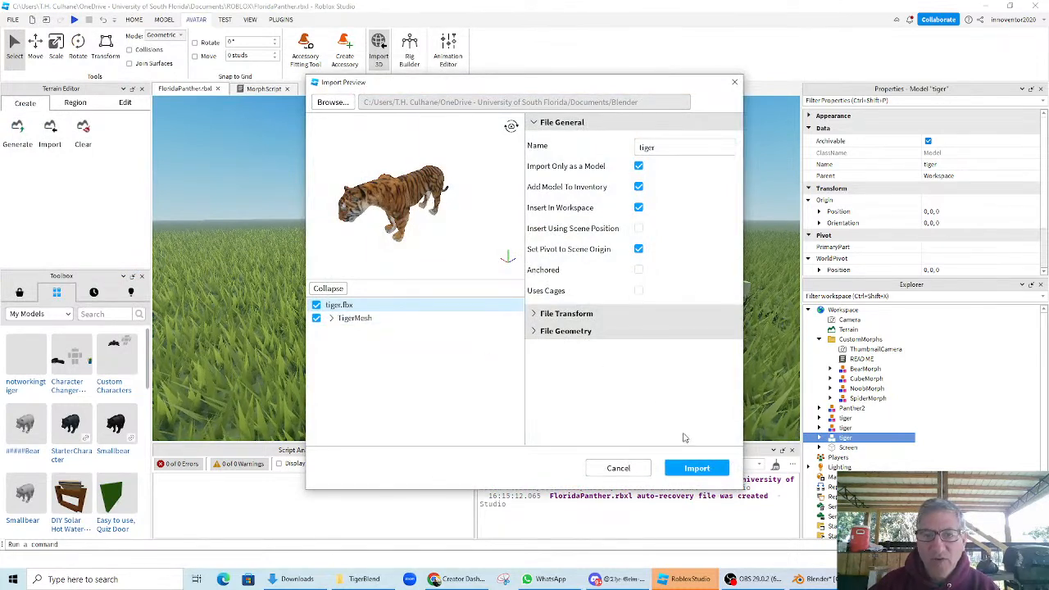
# - Import the tiger model into the workspace with the preview's current settings and view it up close
pyautogui.click(712, 476)
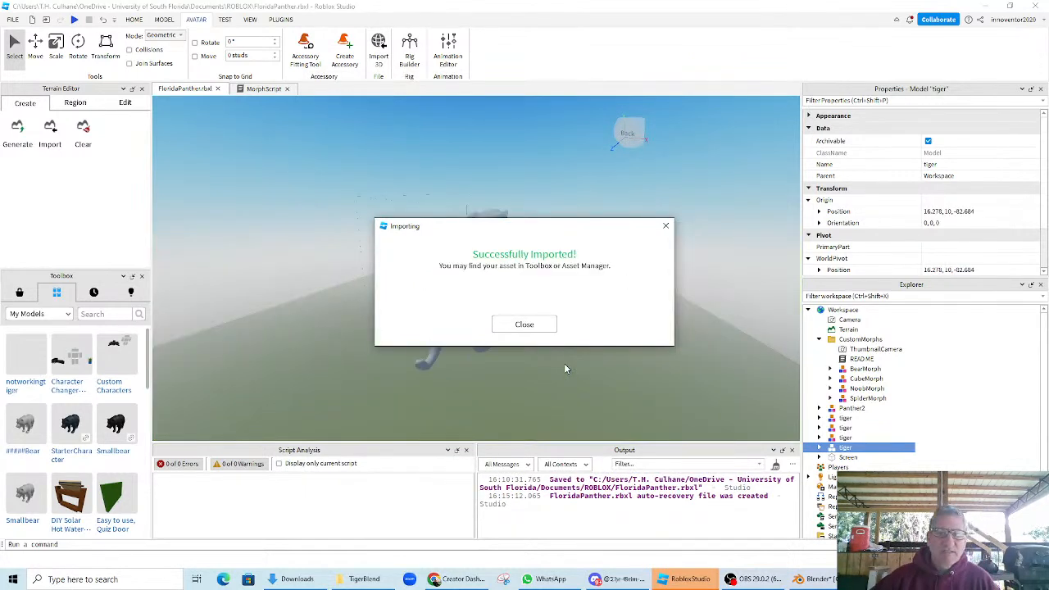
pyautogui.click(506, 328)
pyautogui.scroll(5, 500, 318)
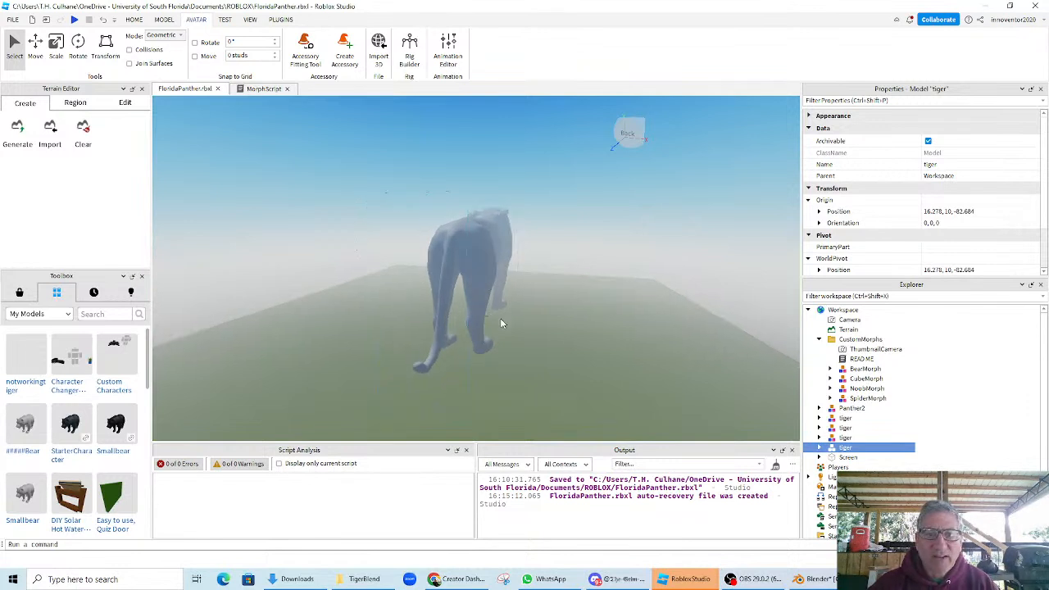
pyautogui.scroll(5, 496, 320)
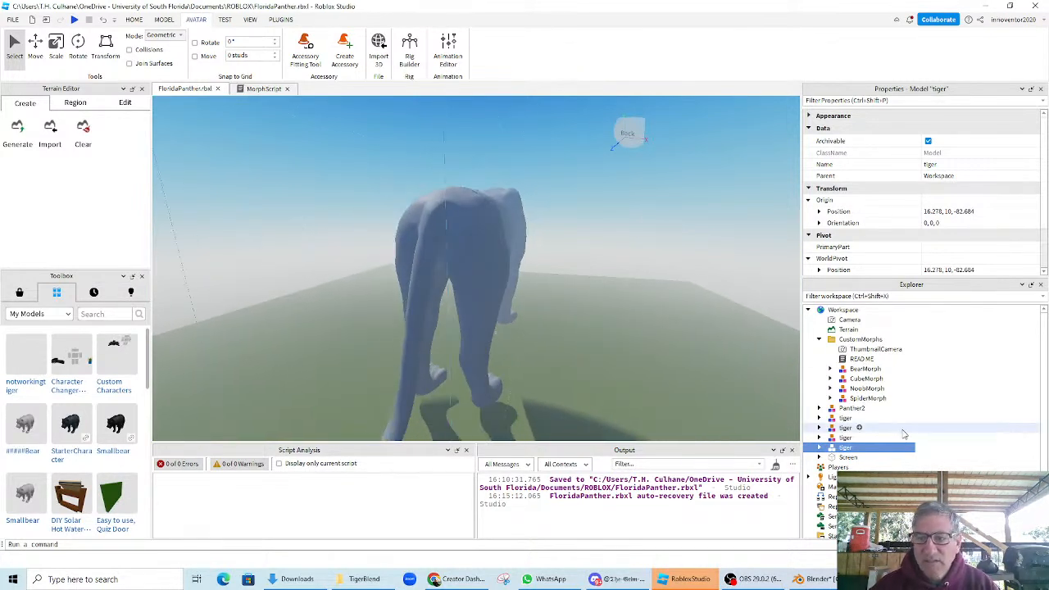
# - Delete the three older tiger models from the Workspace, keeping the newly imported one
pyautogui.click(845, 418)
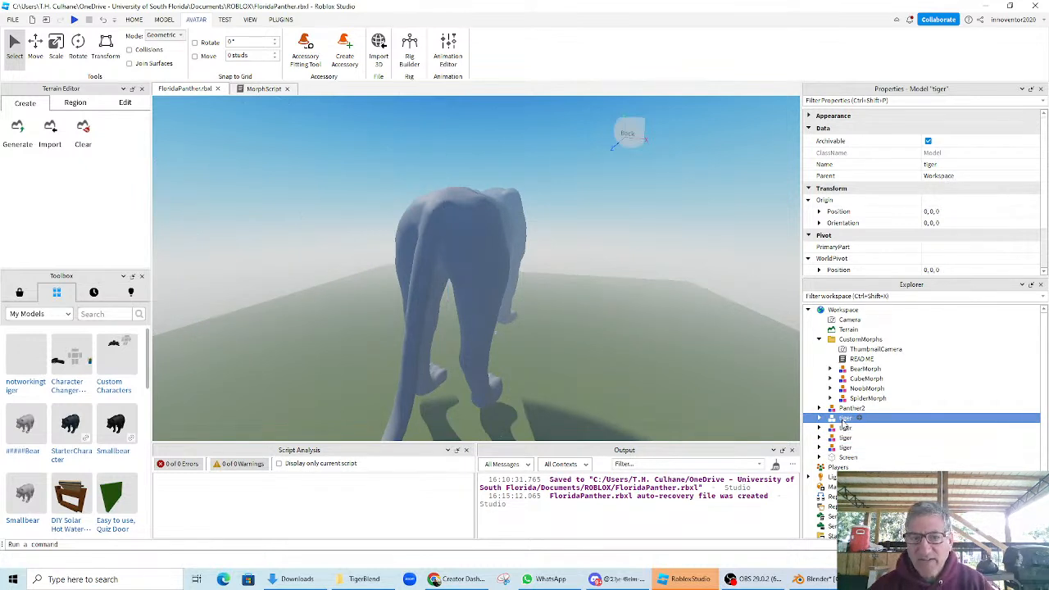
pyautogui.press('Delete')
pyautogui.click(844, 422)
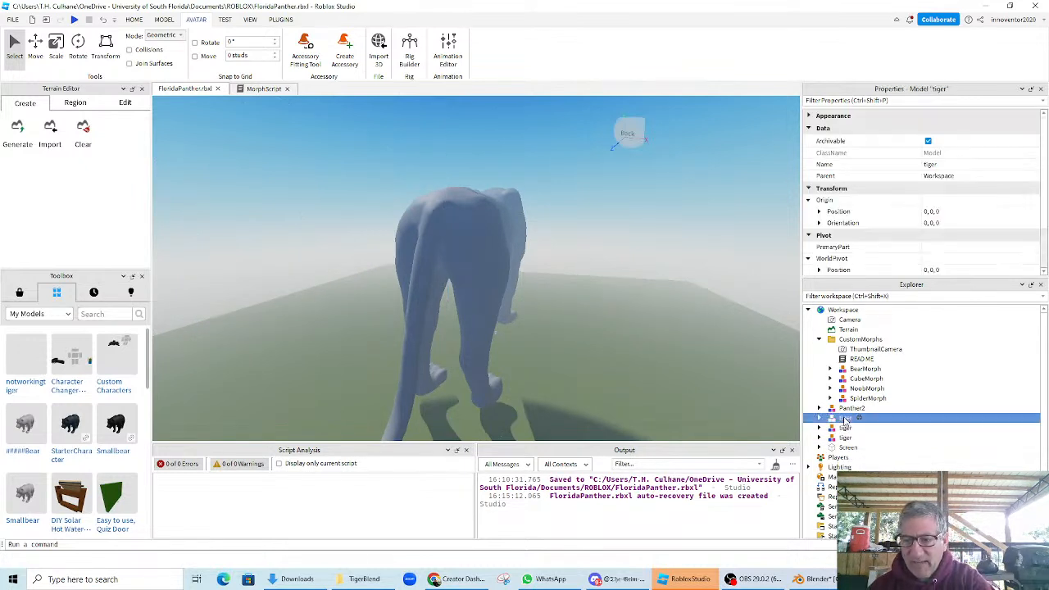
pyautogui.press('Delete')
pyautogui.click(842, 421)
pyautogui.press('Delete')
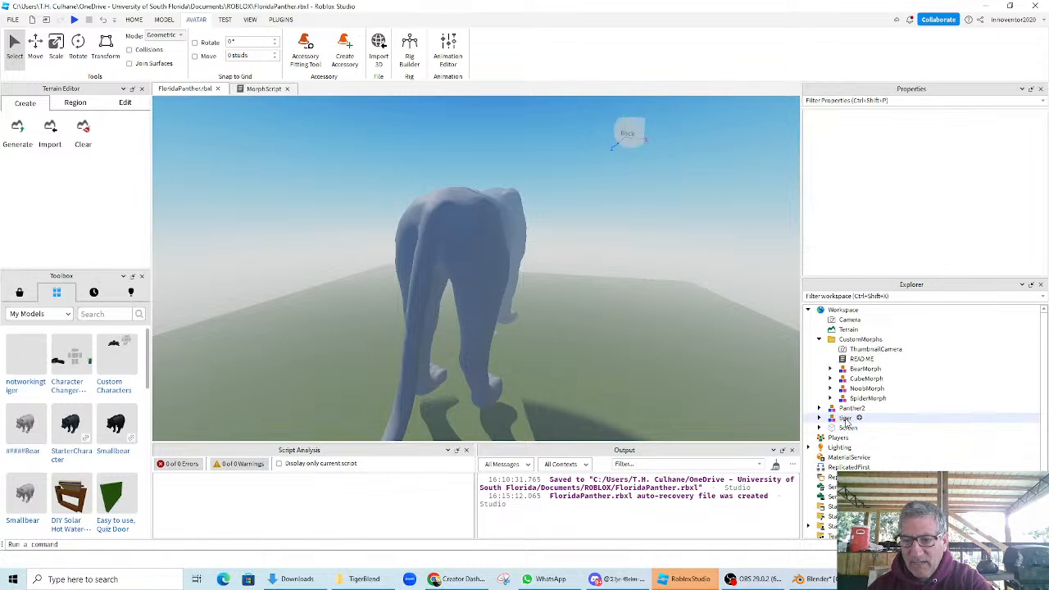
# - Compare the tiger with NoobMorph and scale the tiger down to a fraction of its imported size
pyautogui.click(856, 389)
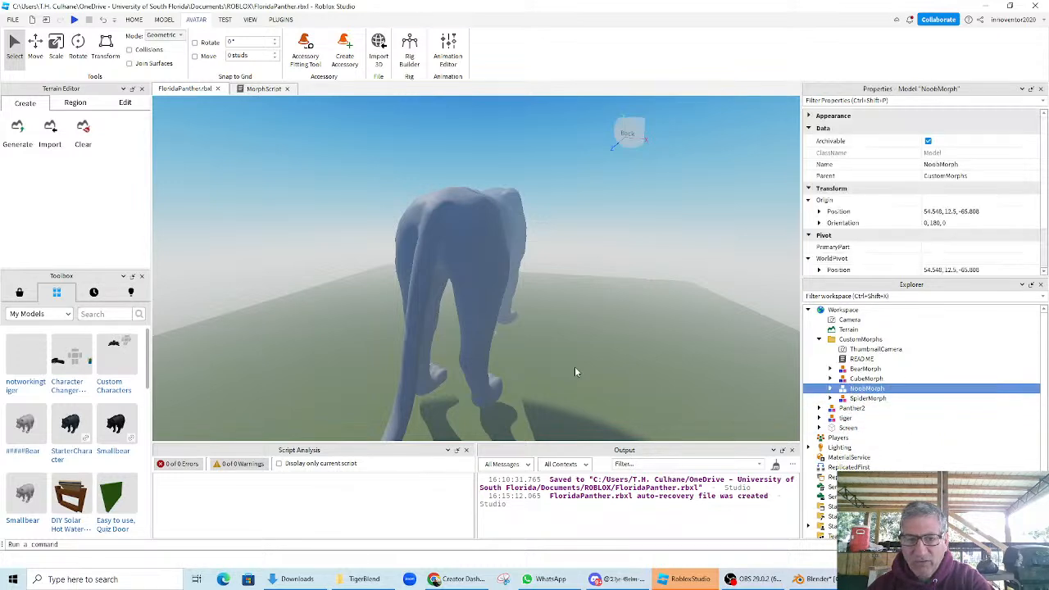
pyautogui.press('f')
pyautogui.scroll(-6, 558, 362)
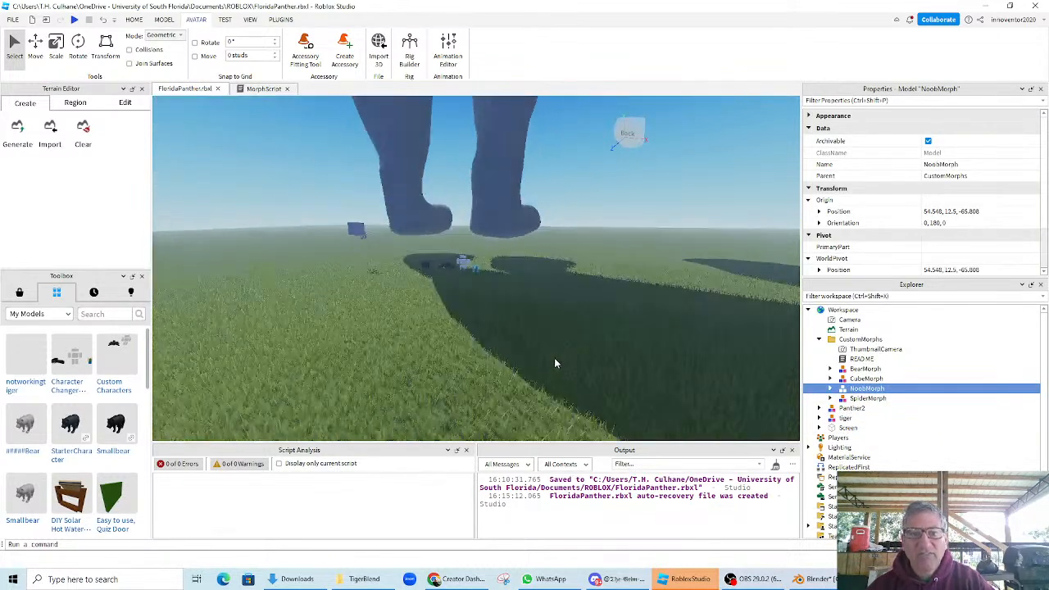
pyautogui.scroll(-8, 547, 355)
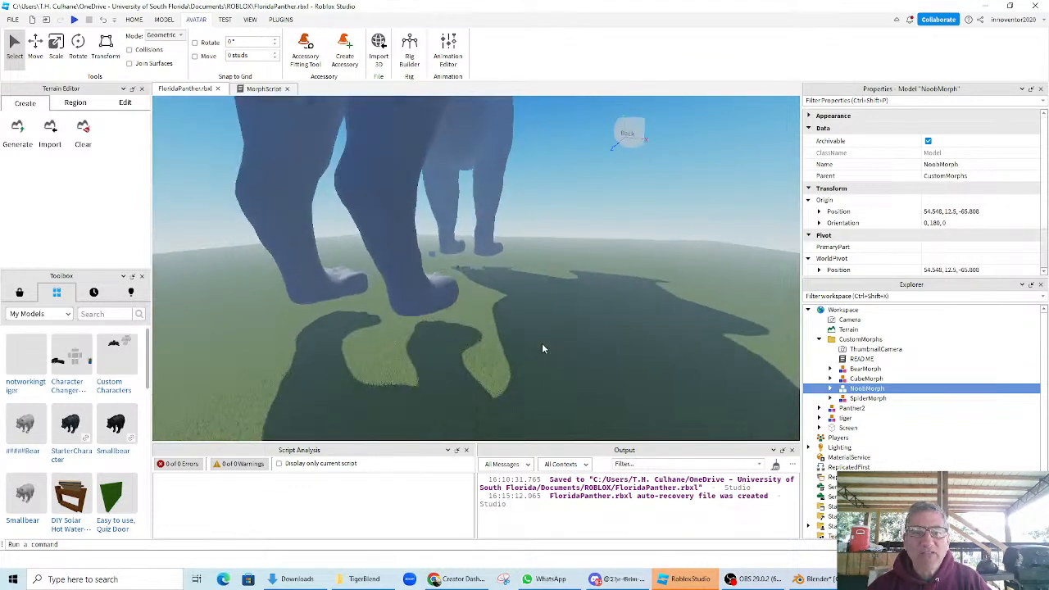
pyautogui.scroll(-8, 539, 348)
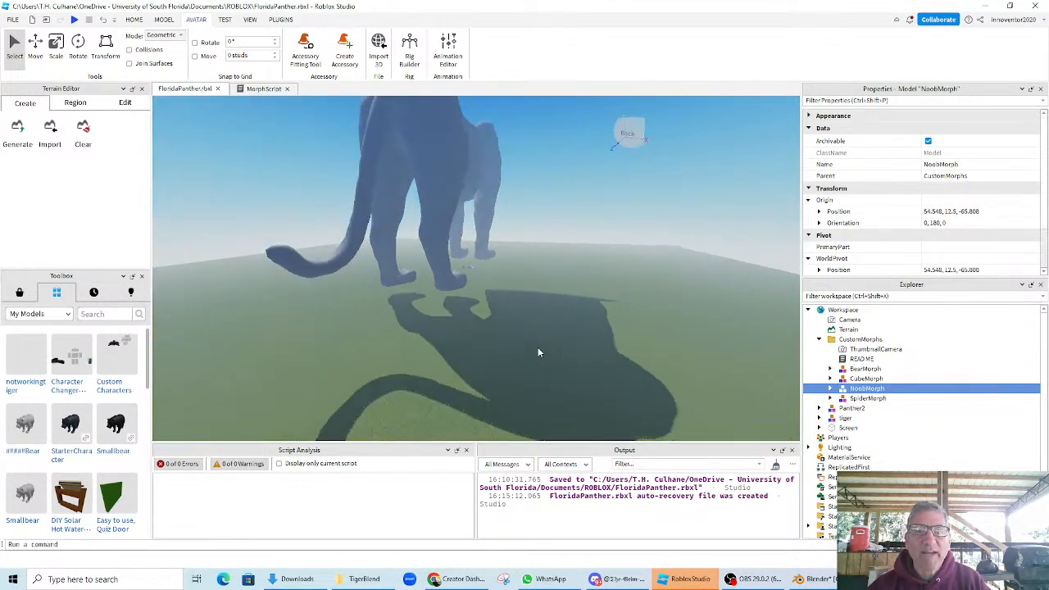
pyautogui.click(435, 187)
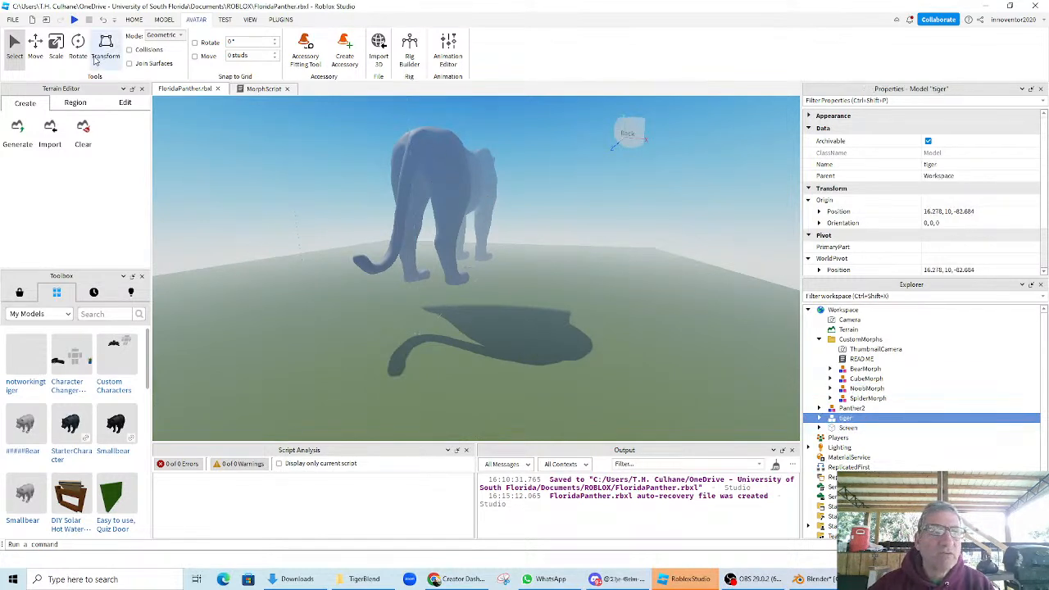
pyautogui.click(55, 46)
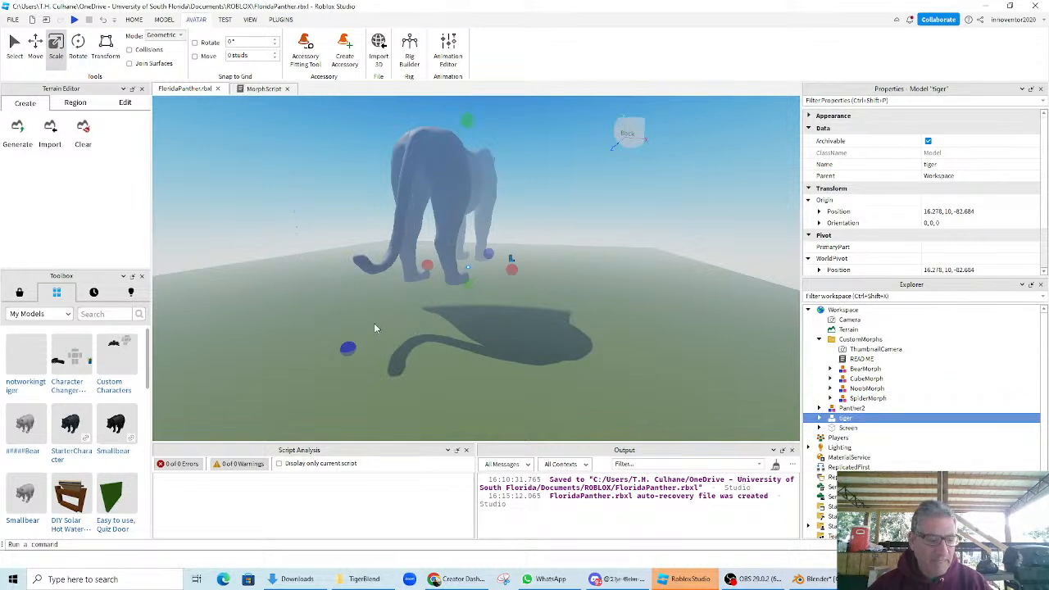
pyautogui.moveTo(348, 349); pyautogui.dragTo(463, 234)
pyautogui.press('f')
pyautogui.moveTo(440, 313); pyautogui.dragTo(464, 311)
pyautogui.moveTo(679, 353); pyautogui.dragTo(682, 355, button='right')
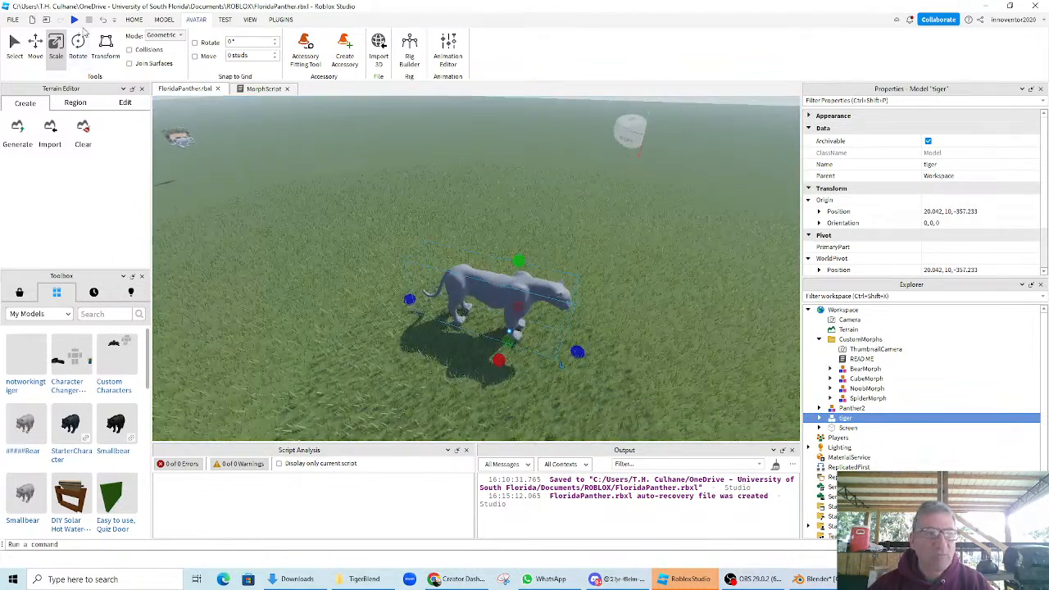
# - Move the scaled tiger beside the other characters, to about -16, 10, -157
pyautogui.click(36, 45)
pyautogui.moveTo(586, 354); pyautogui.dragTo(323, 339)
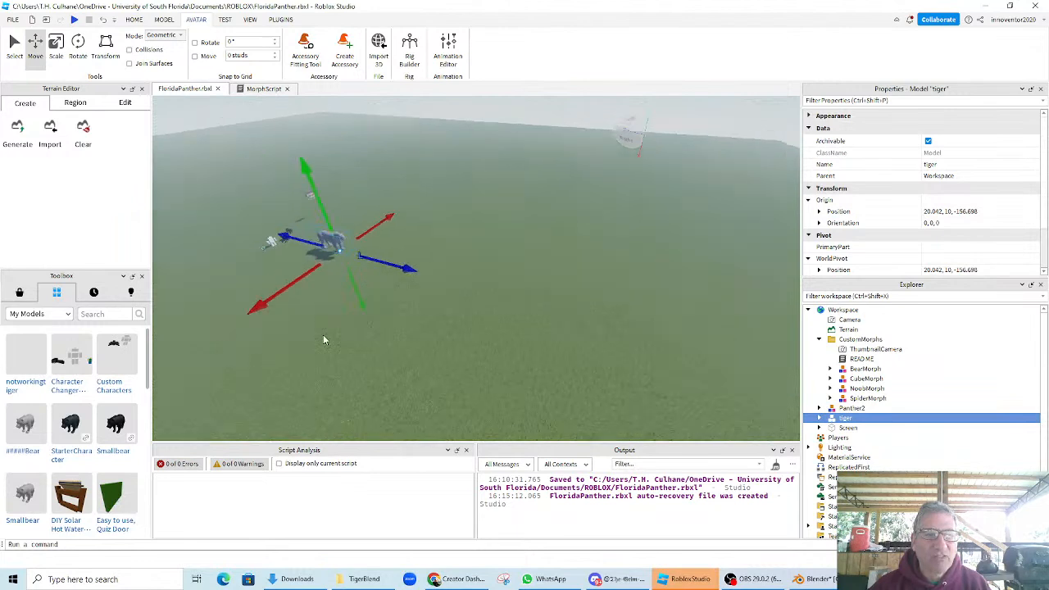
pyautogui.moveTo(382, 218); pyautogui.dragTo(402, 209)
pyautogui.scroll(4, 434, 322)
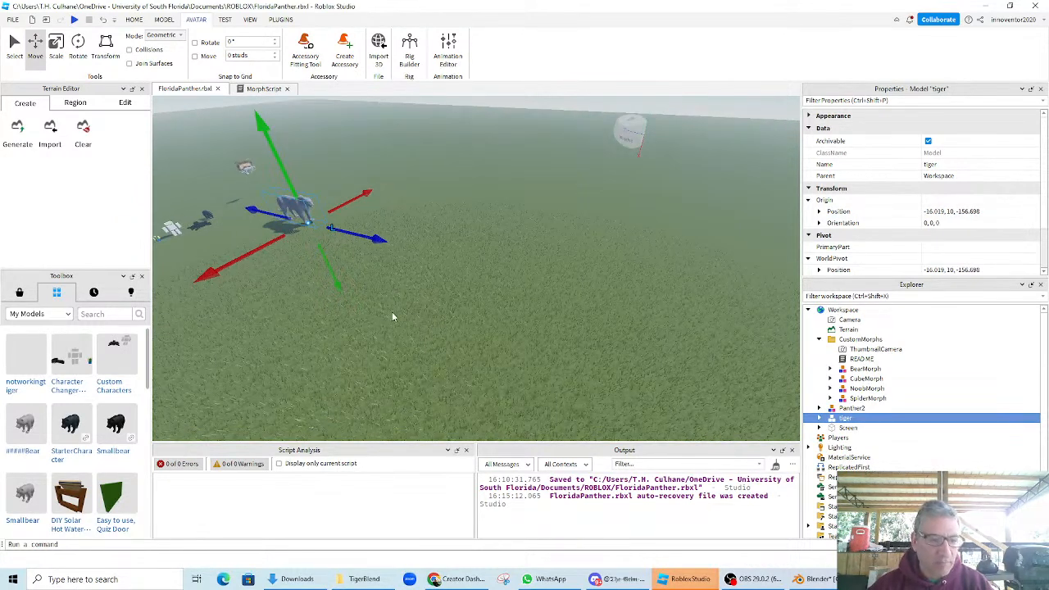
# - Scale the tiger down further so that it is close to the Bear character's size
pyautogui.moveTo(392, 312); pyautogui.dragTo(739, 371, button='middle')
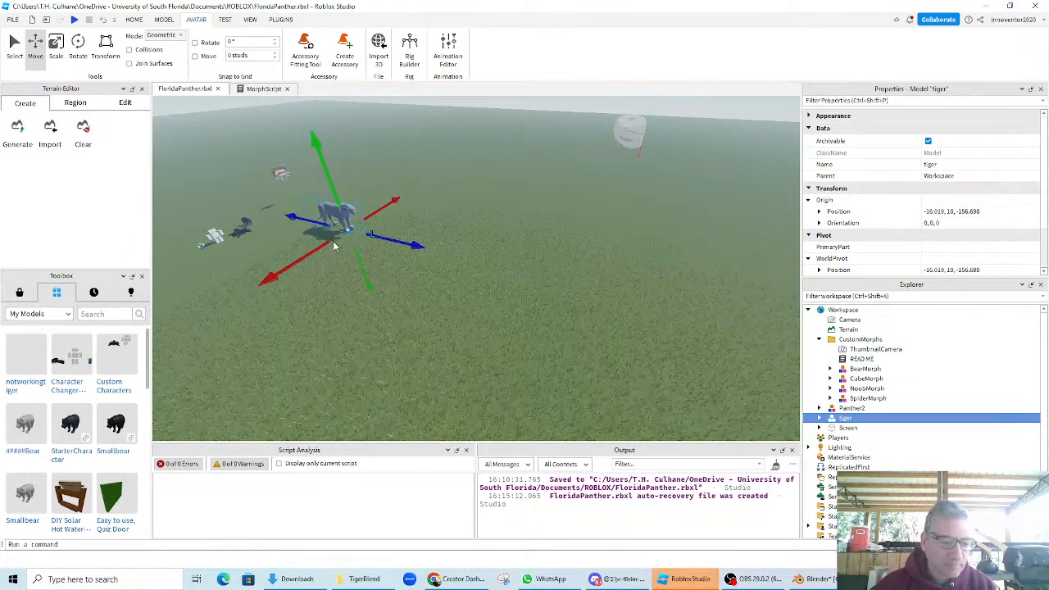
pyautogui.click(56, 47)
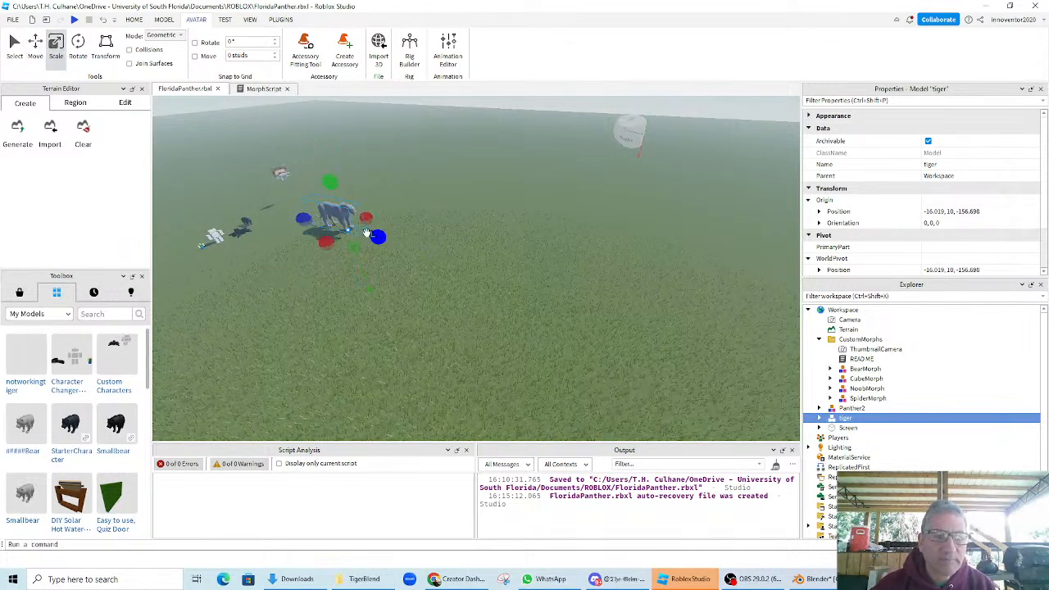
pyautogui.moveTo(366, 236); pyautogui.dragTo(335, 236)
pyautogui.scroll(2, 396, 287)
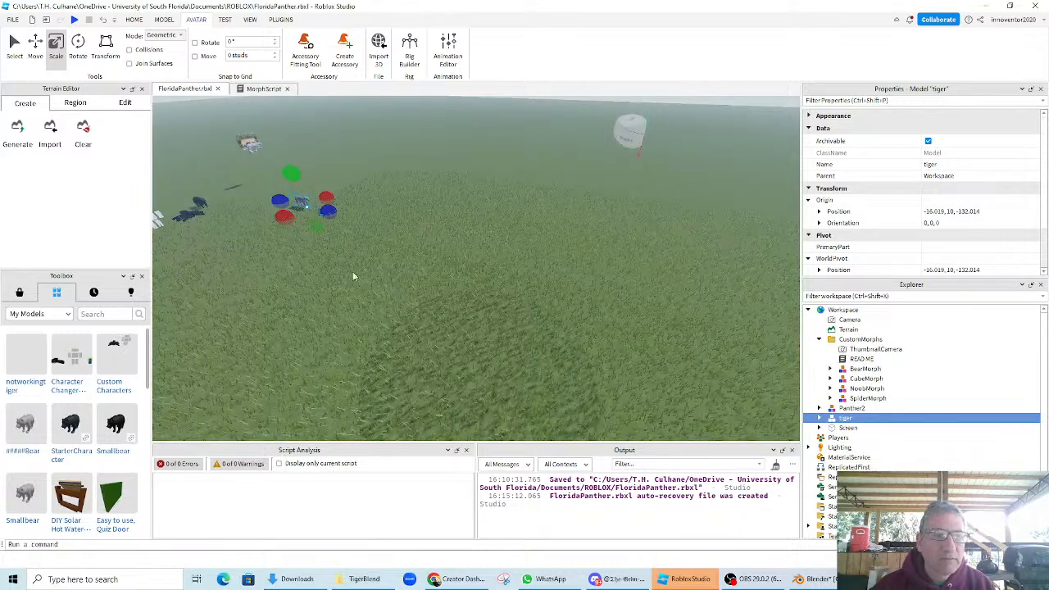
# - Move the tiger next to the Bear character, to about -2.5, 10, -59, and view it up close
pyautogui.hotkey('ctrl', '2')
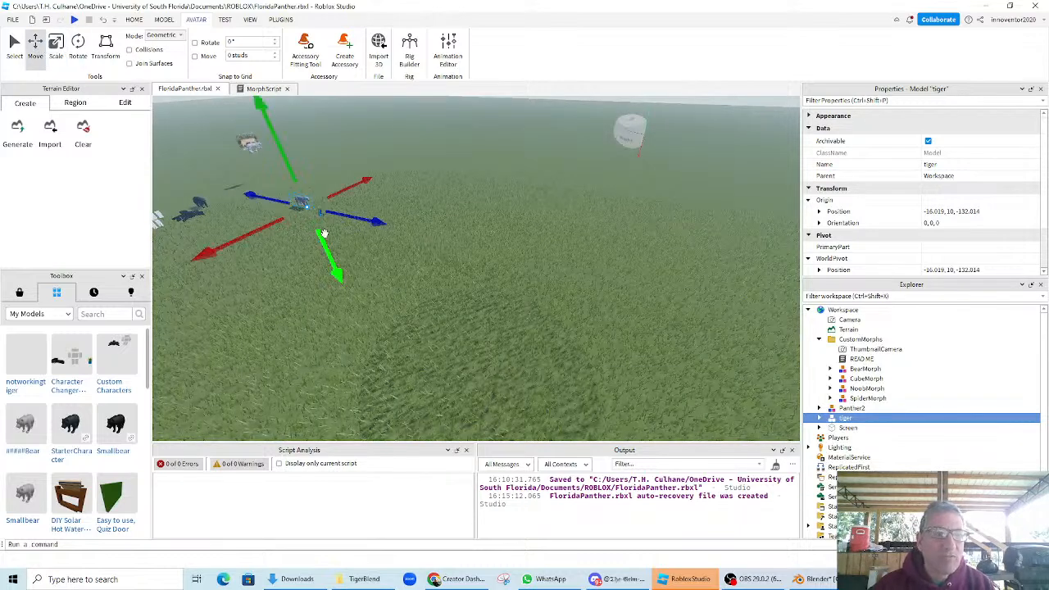
pyautogui.click(629, 124)
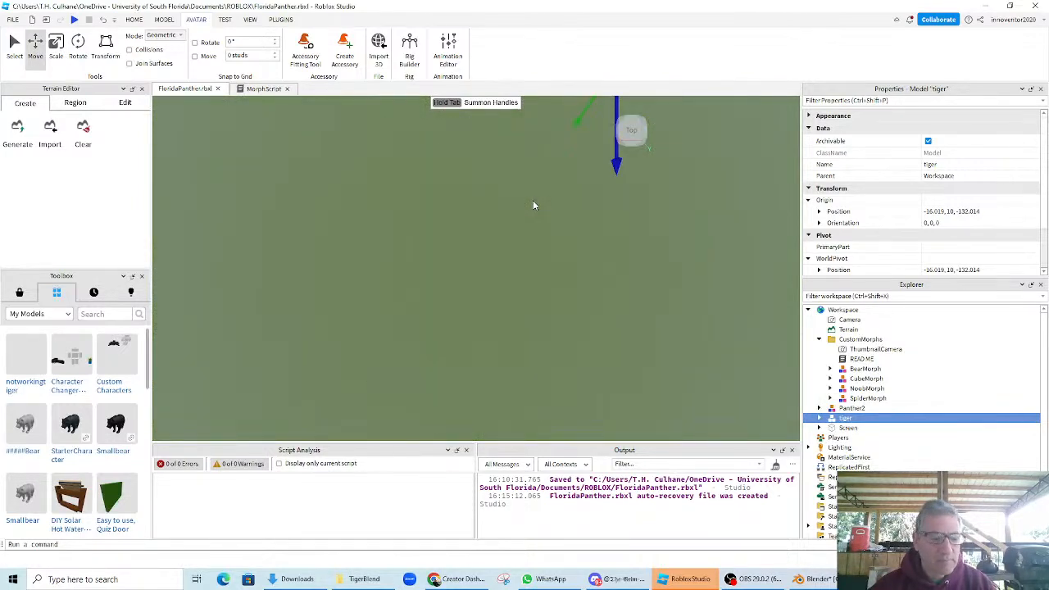
pyautogui.moveTo(490, 265)
pyautogui.mouseDown(button='middle')
pyautogui.moveTo(389, 387)
pyautogui.moveTo(320, 401)
pyautogui.moveTo(486, 380)
pyautogui.mouseUp(button='middle')
pyautogui.moveTo(532, 289); pyautogui.dragTo(529, 244)
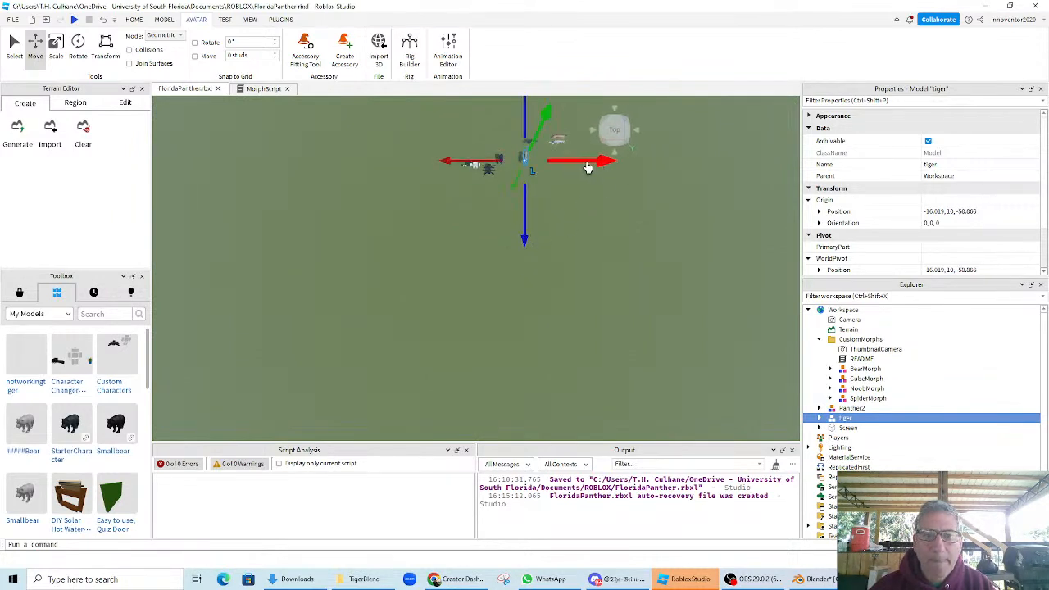
pyautogui.moveTo(446, 161); pyautogui.dragTo(431, 167)
pyautogui.press('f')
pyautogui.moveTo(520, 237); pyautogui.dragTo(568, 285, button='right')
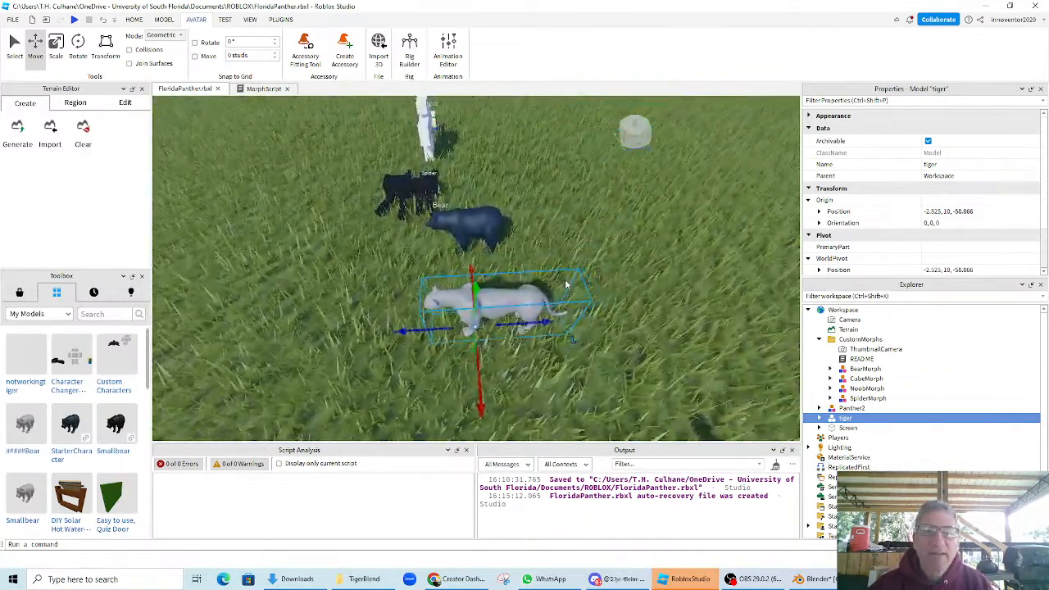
# - Try to recolour the tiger model and its TigerMesh part with an orange shade from the colour palette
pyautogui.click(282, 20)
pyautogui.scroll(5, 308, 62)
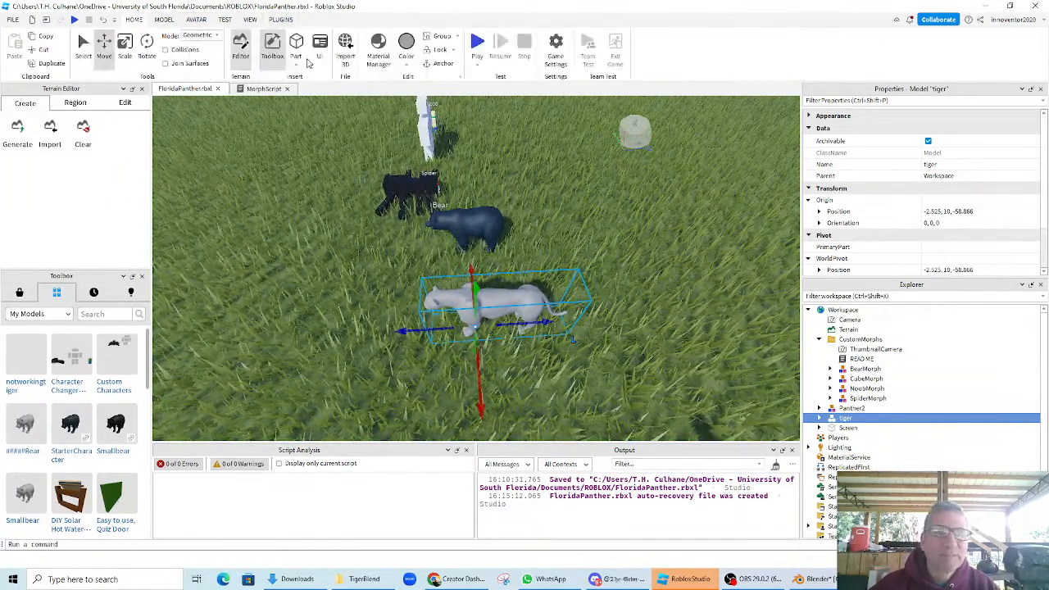
pyautogui.click(408, 64)
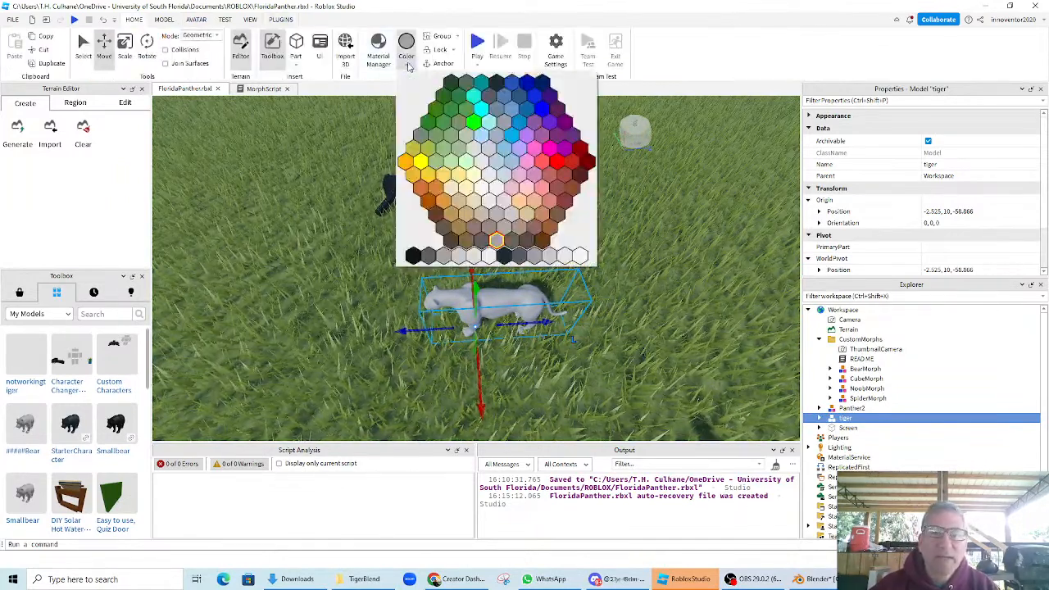
pyautogui.click(448, 203)
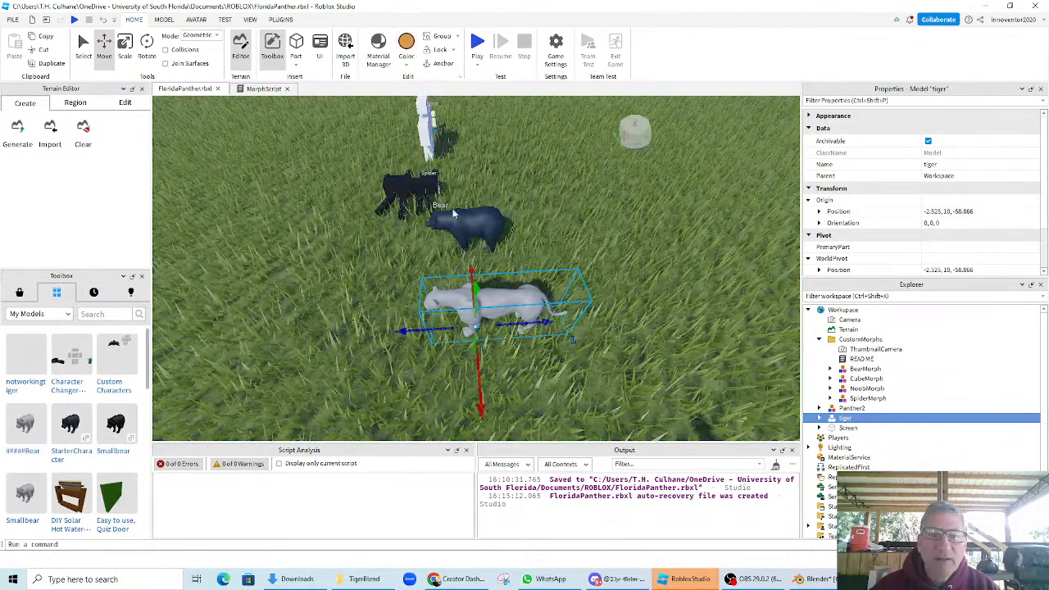
pyautogui.click(819, 419)
pyautogui.click(858, 428)
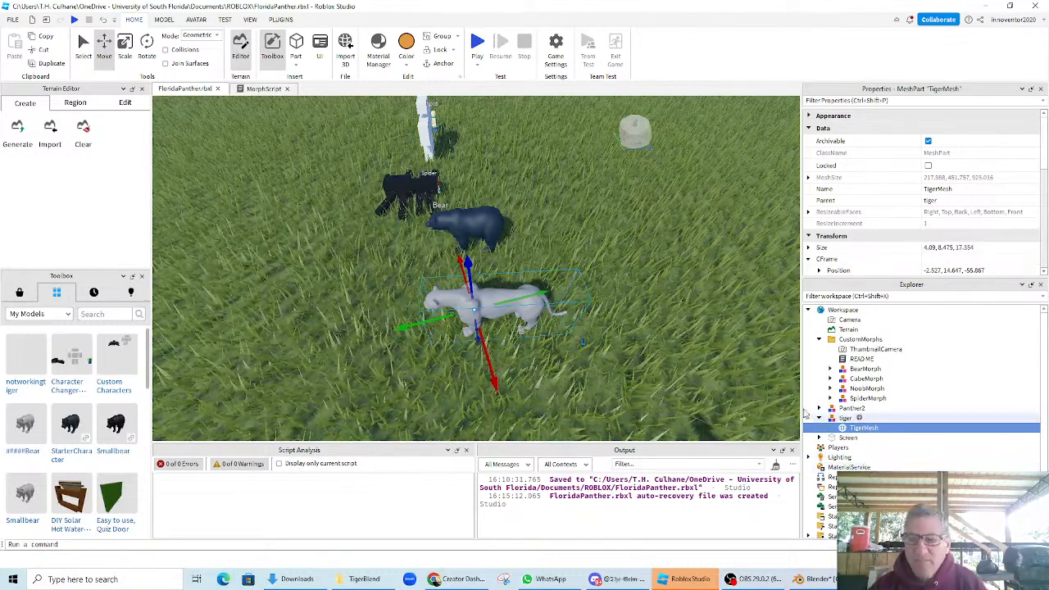
pyautogui.click(407, 66)
pyautogui.click(422, 189)
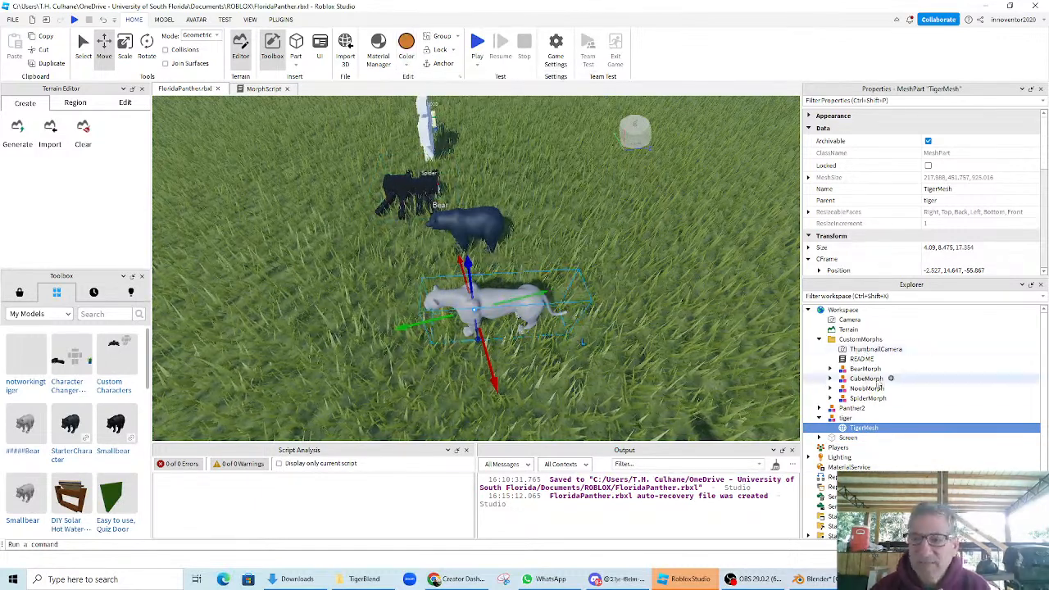
# - Examine the properties and available actions of the tiger model and its TigerMesh part
pyautogui.click(844, 419)
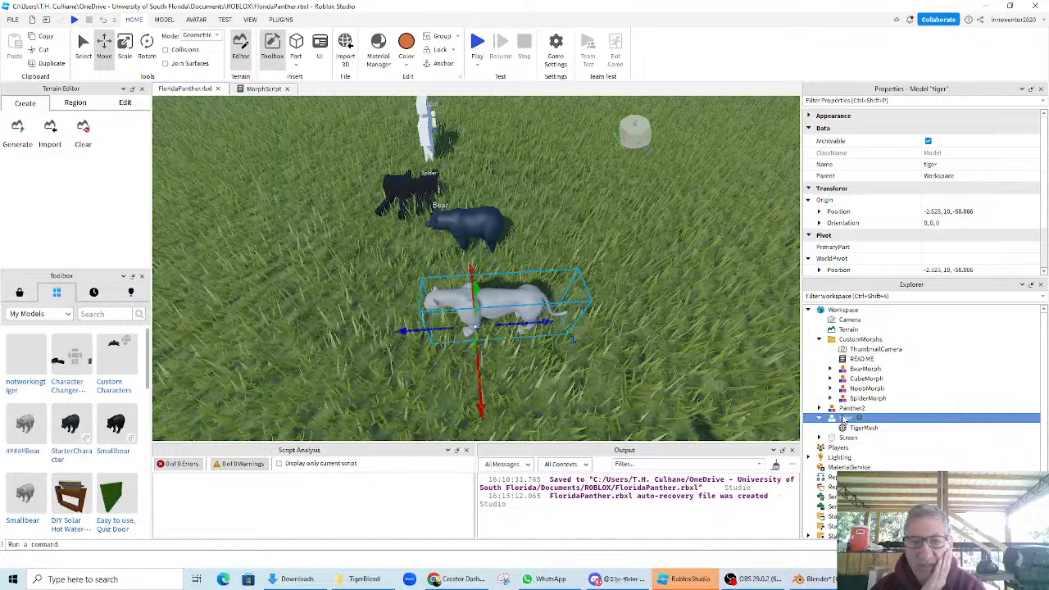
pyautogui.click(857, 428)
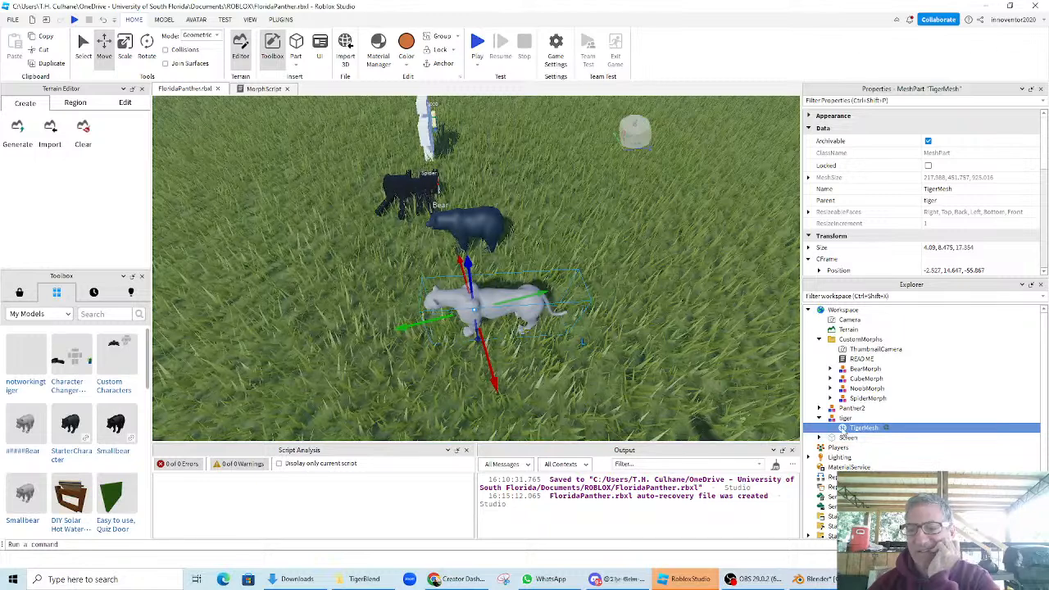
pyautogui.rightClick(844, 428)
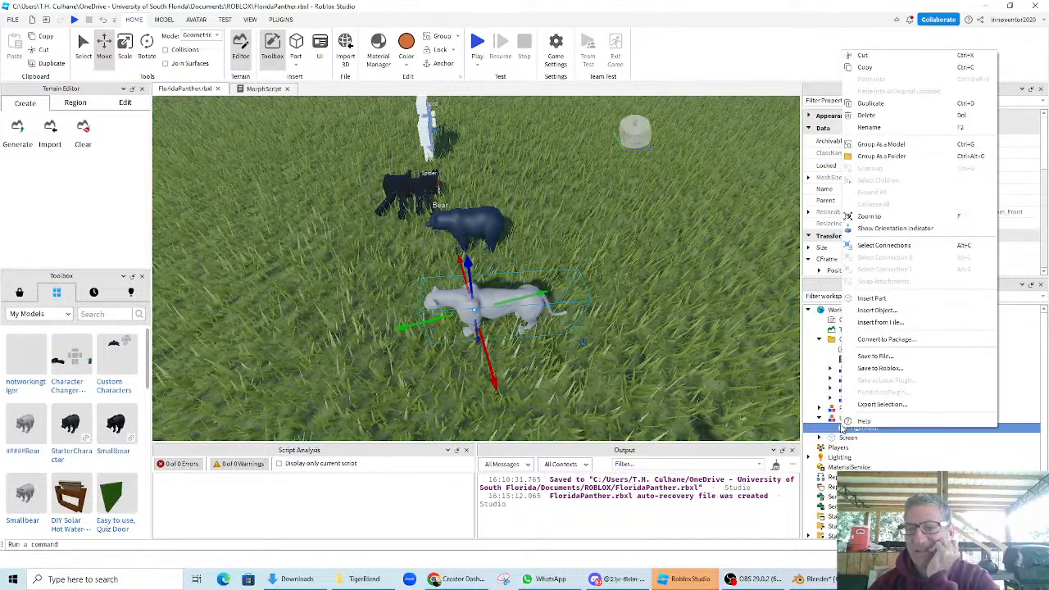
pyautogui.click(837, 421)
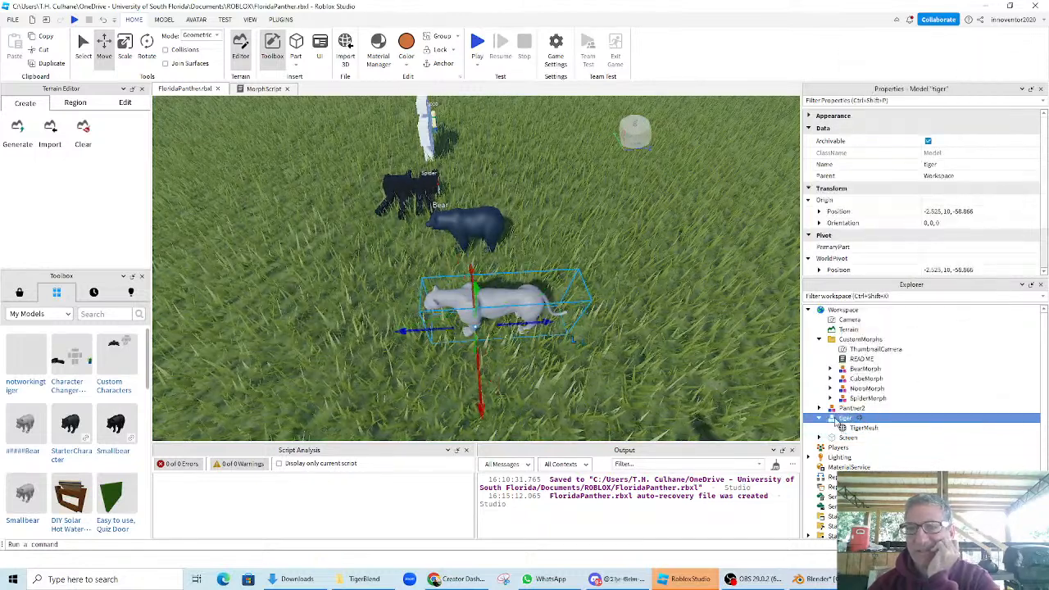
pyautogui.scroll(-3, 943, 190)
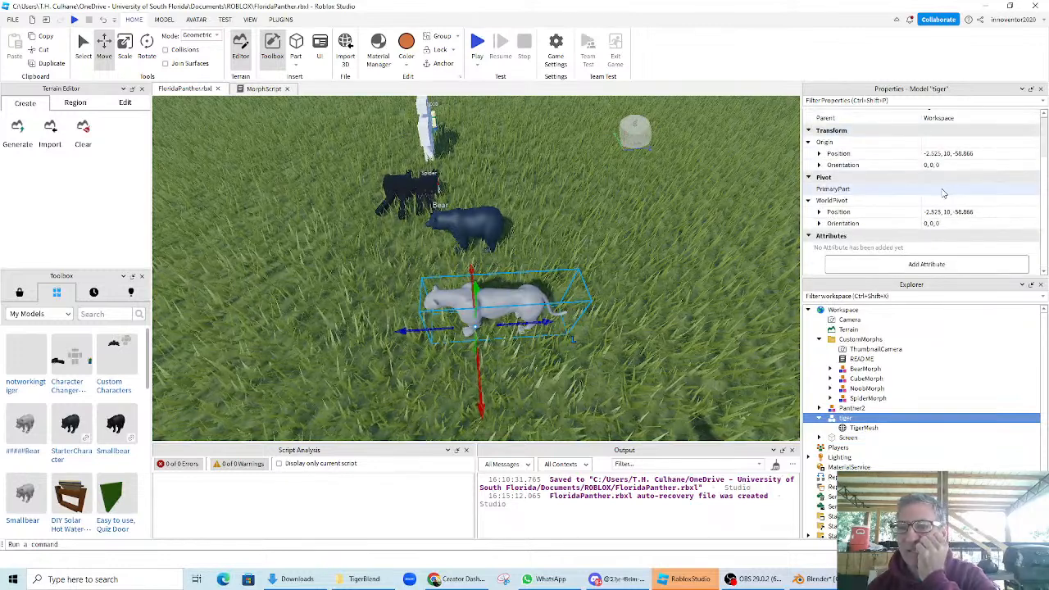
pyautogui.scroll(3, 944, 194)
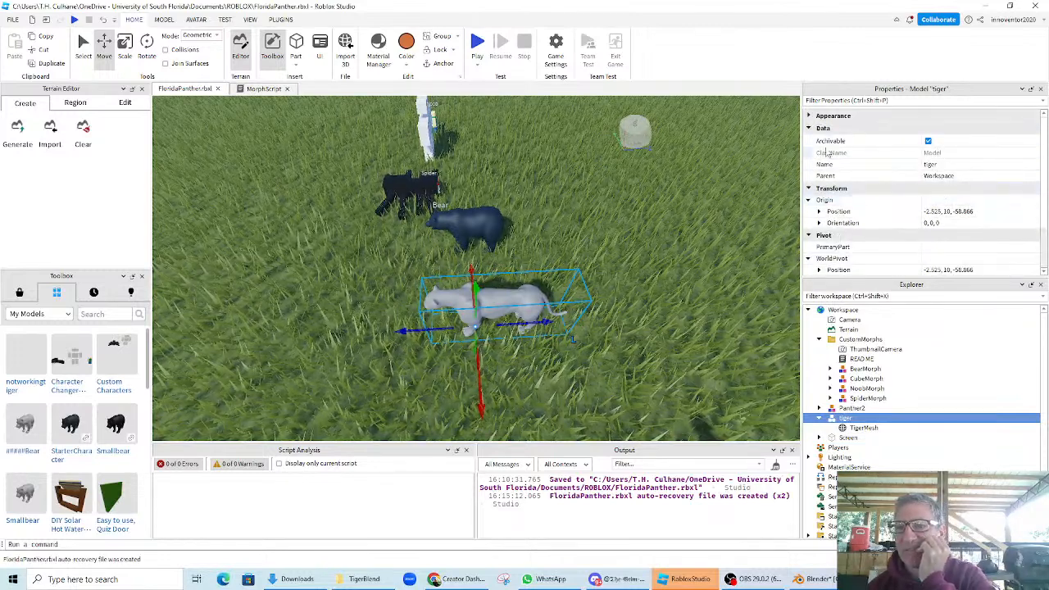
pyautogui.scroll(-2, 834, 246)
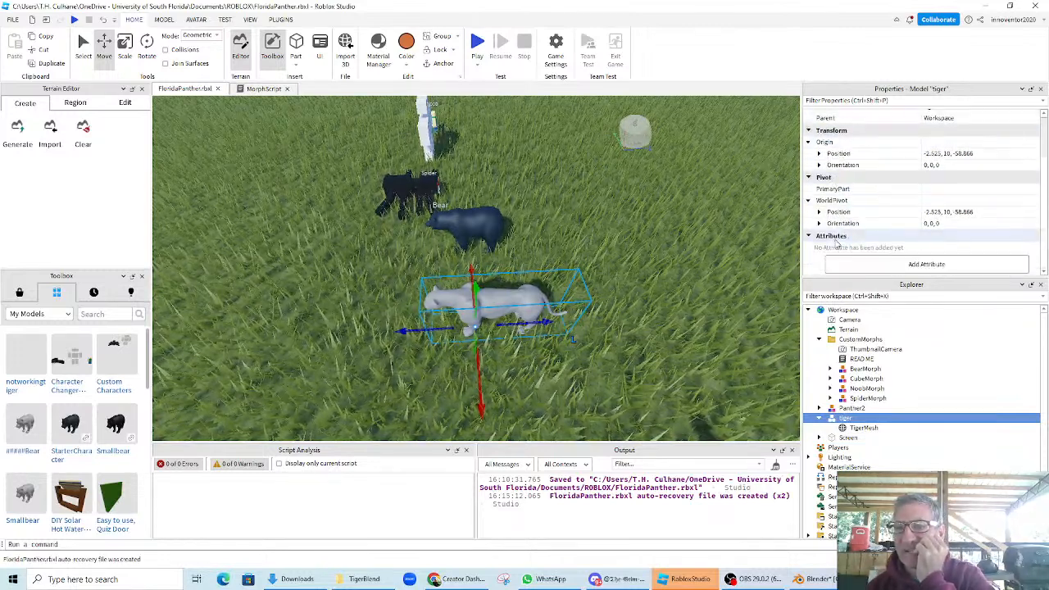
pyautogui.click(856, 429)
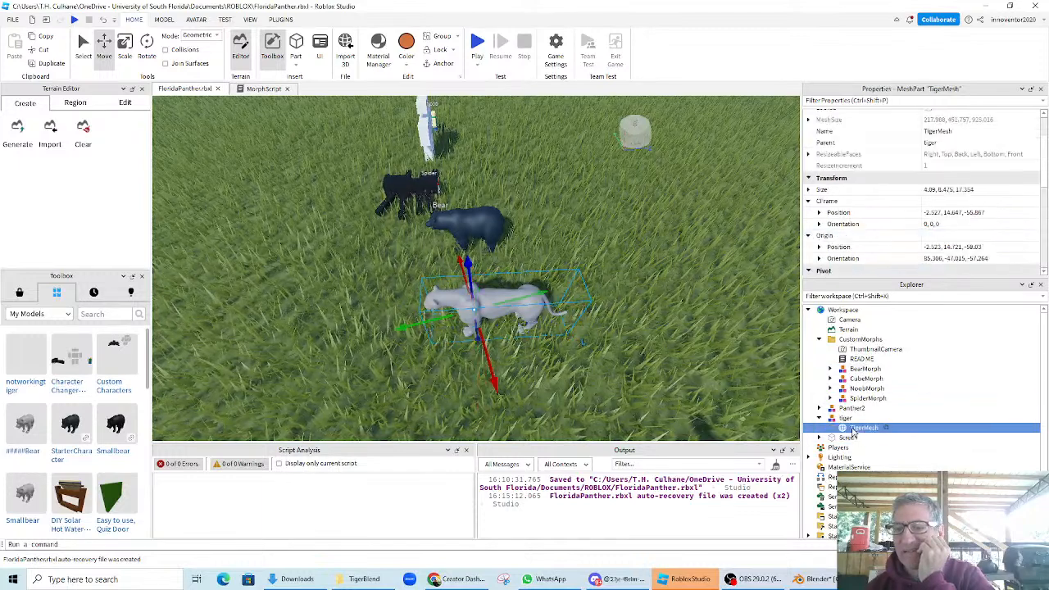
pyautogui.scroll(-5, 878, 237)
pyautogui.scroll(8, 882, 242)
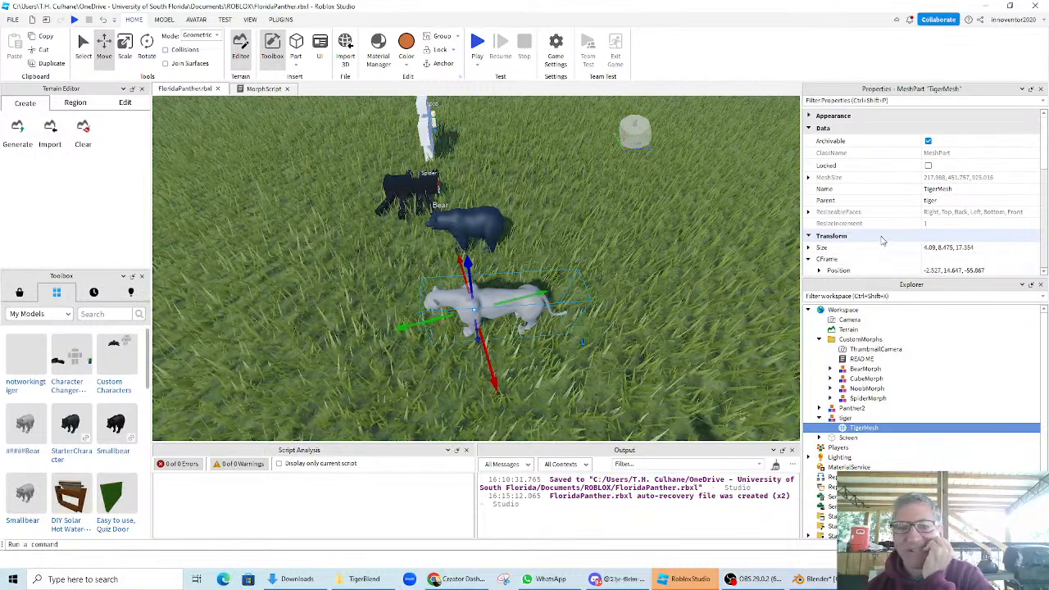
# - Raise the TigerMesh part slightly above the grass, to a height of about 15, and check it from another angle
pyautogui.scroll(-1, 883, 240)
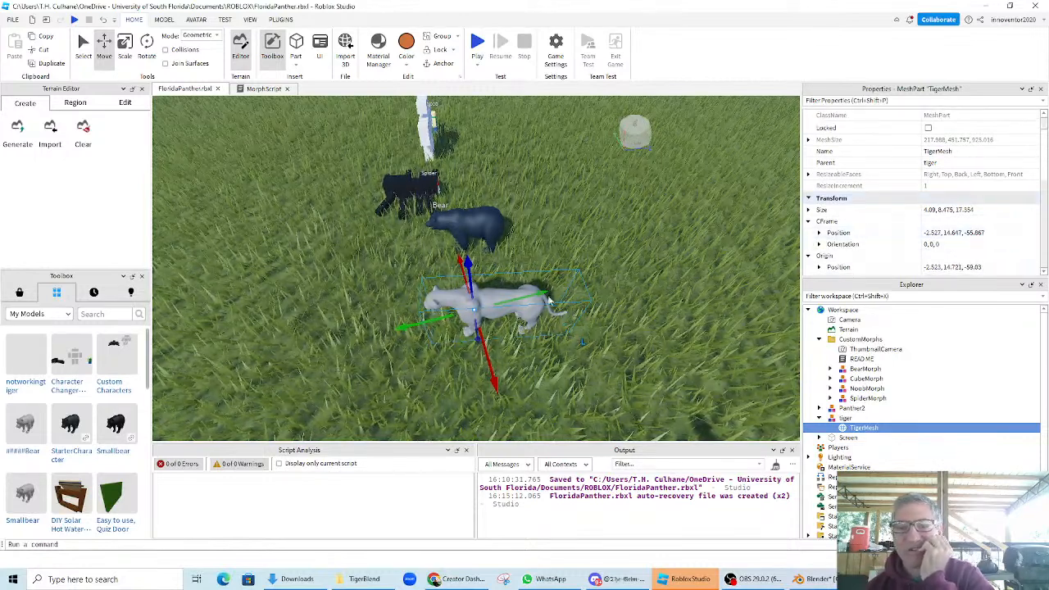
pyautogui.moveTo(467, 262); pyautogui.dragTo(467, 256)
pyautogui.moveTo(648, 316); pyautogui.dragTo(647, 320, button='right')
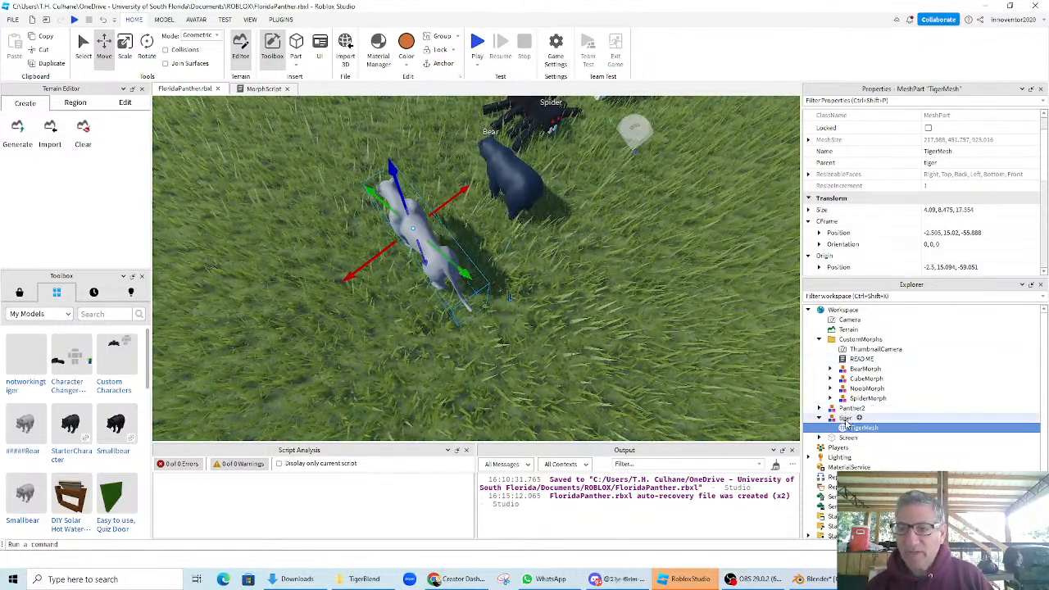
pyautogui.click(846, 419)
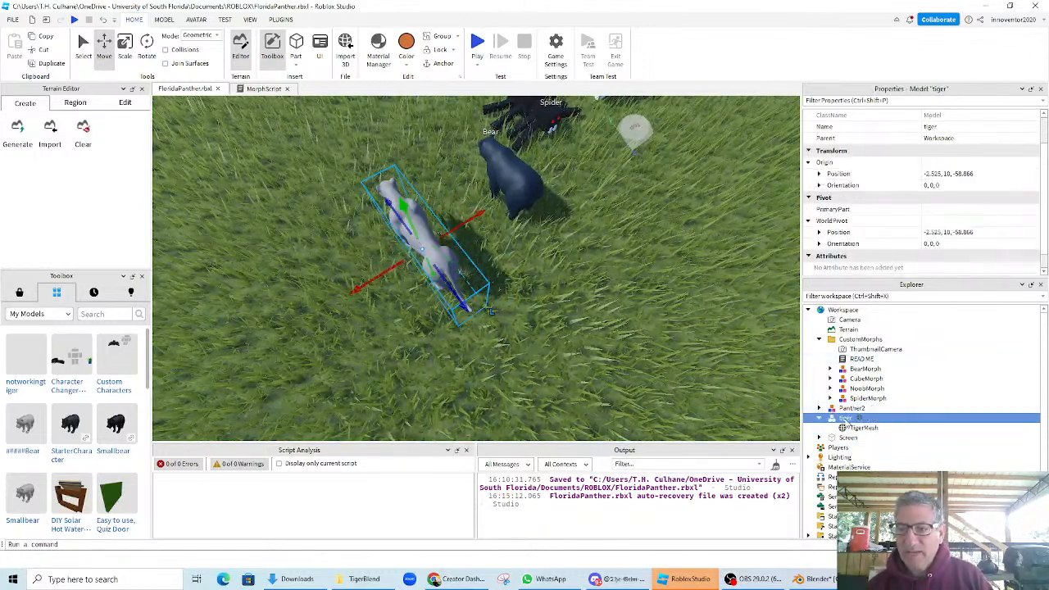
pyautogui.rightClick(847, 418)
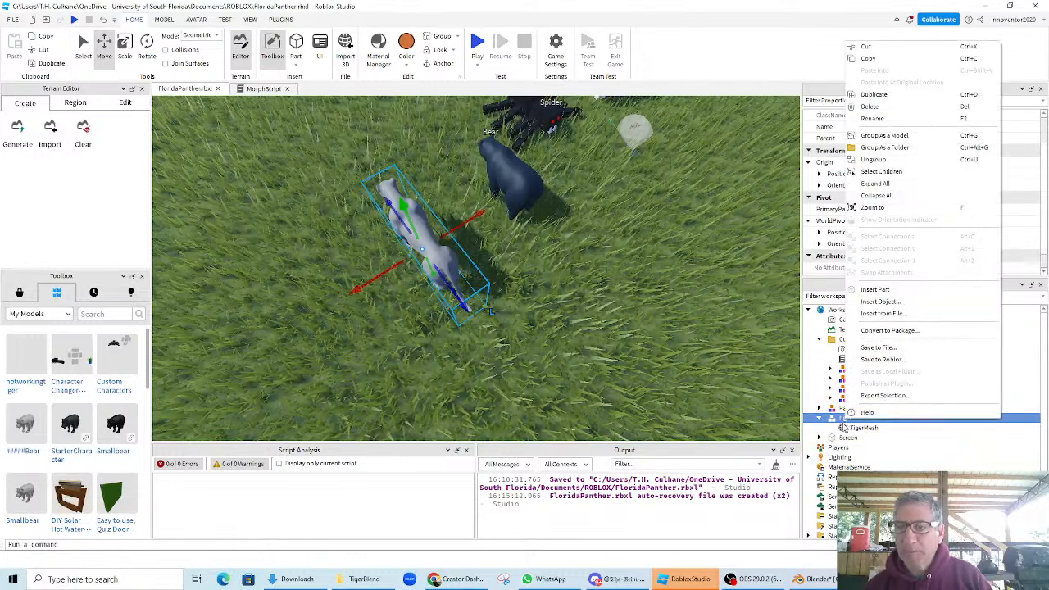
pyautogui.click(841, 421)
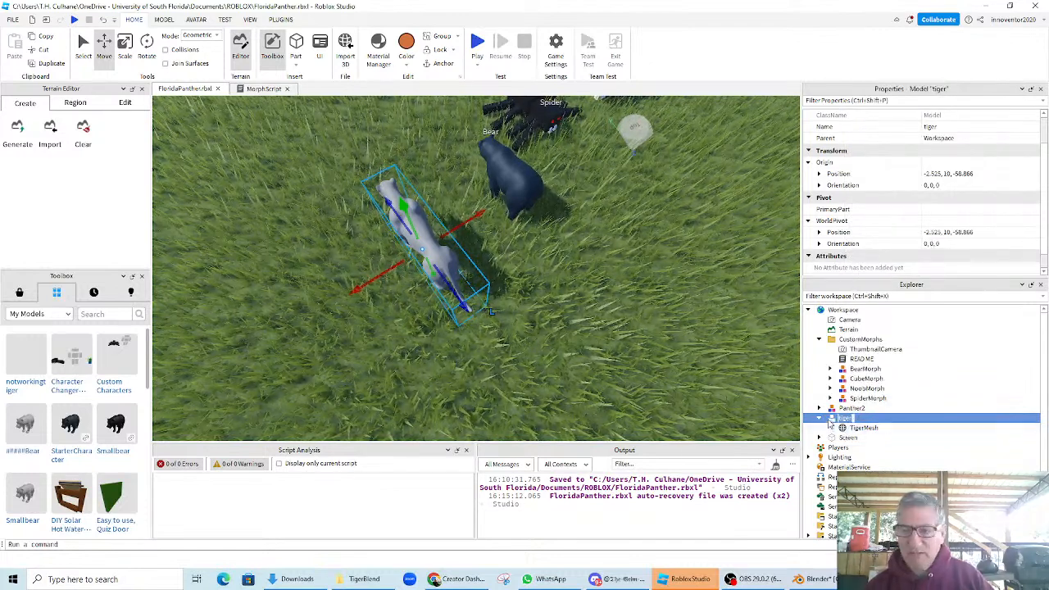
pyautogui.click(820, 419)
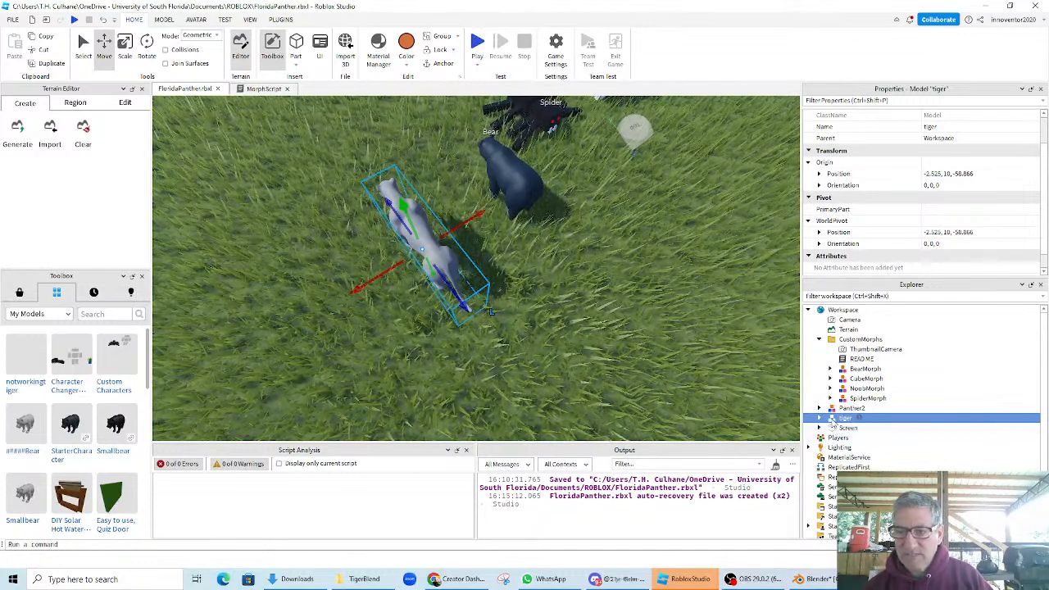
pyautogui.rightClick(832, 421)
pyautogui.click(828, 422)
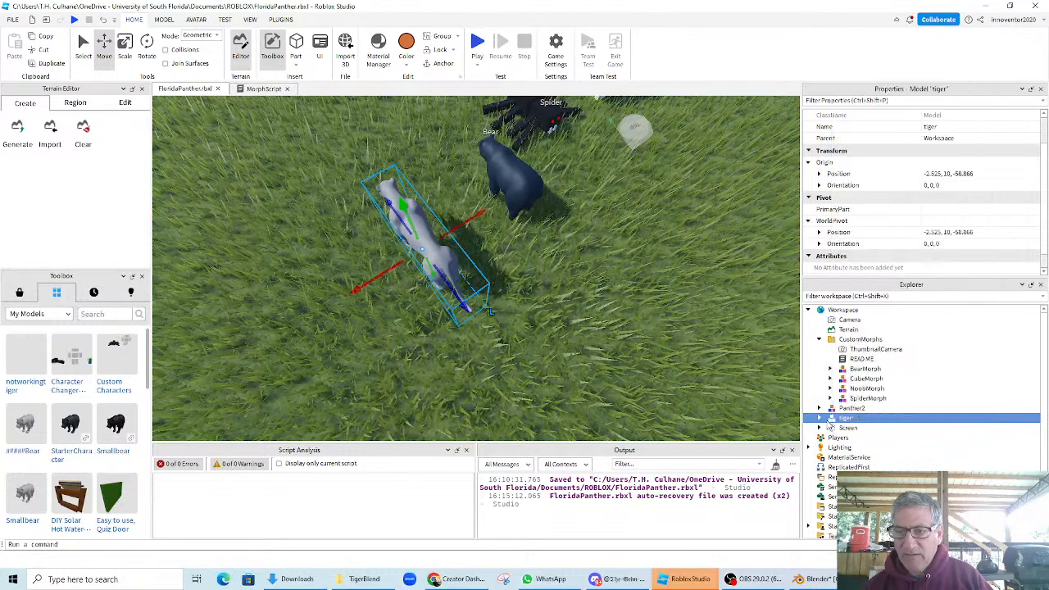
pyautogui.doubleClick(860, 419)
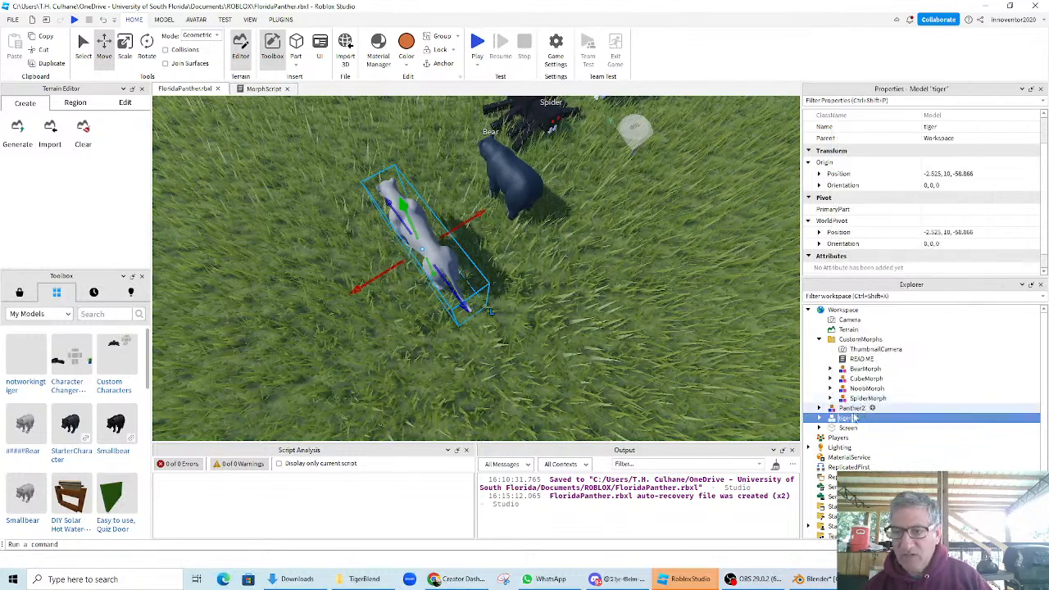
# - Copy the Prompt part from BearMorph and paste it into the tiger model
pyautogui.click(819, 418)
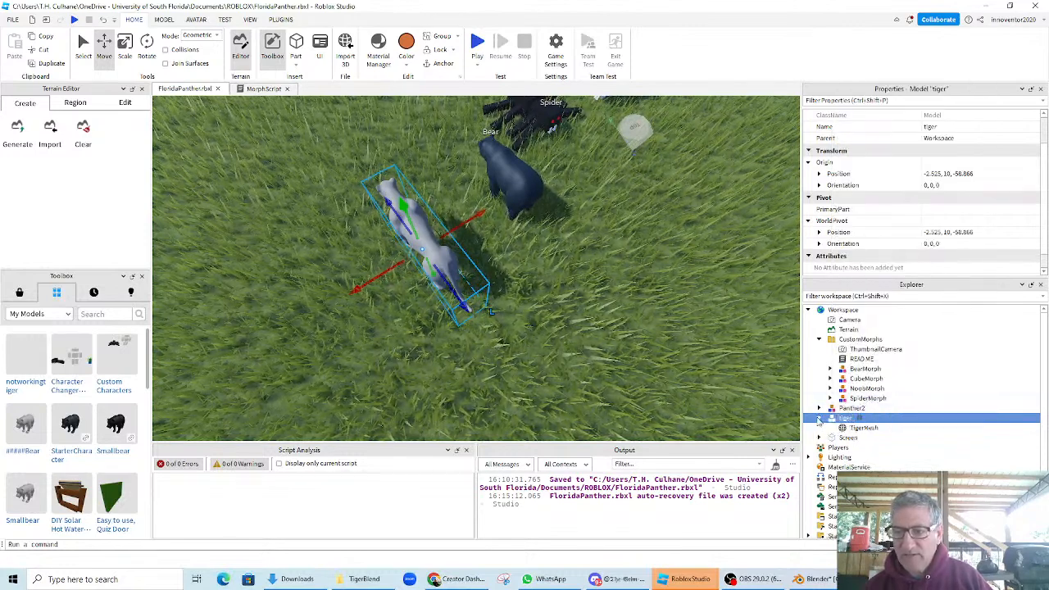
pyautogui.click(830, 369)
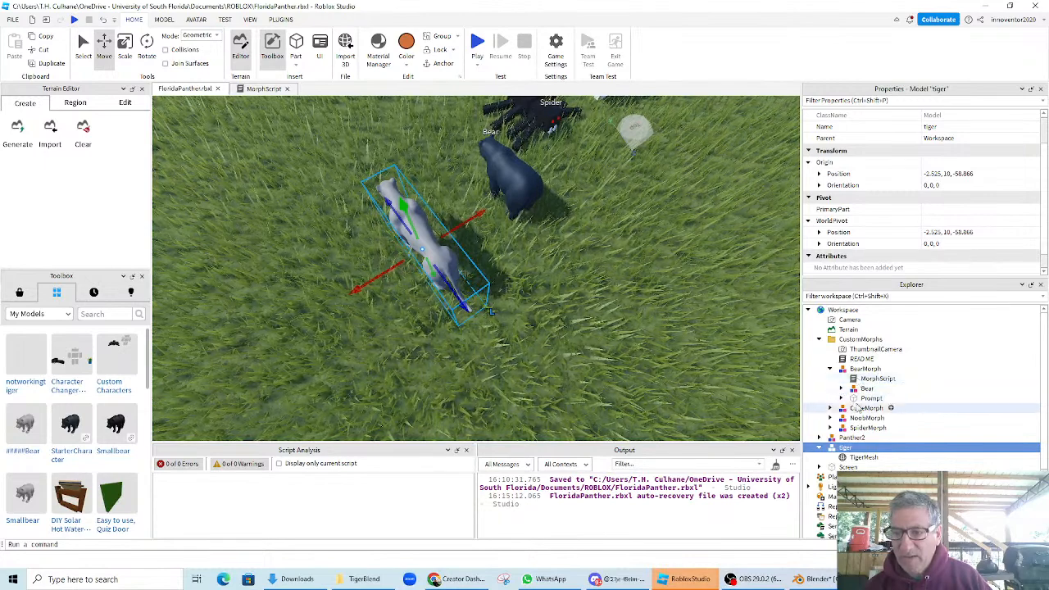
pyautogui.scroll(-1, 859, 404)
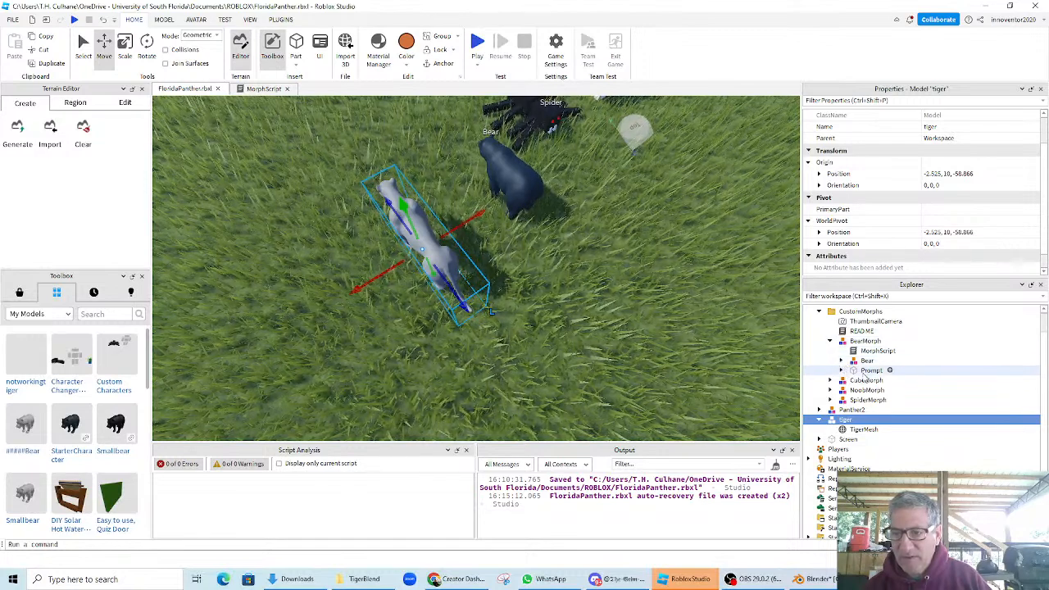
pyautogui.click(867, 371)
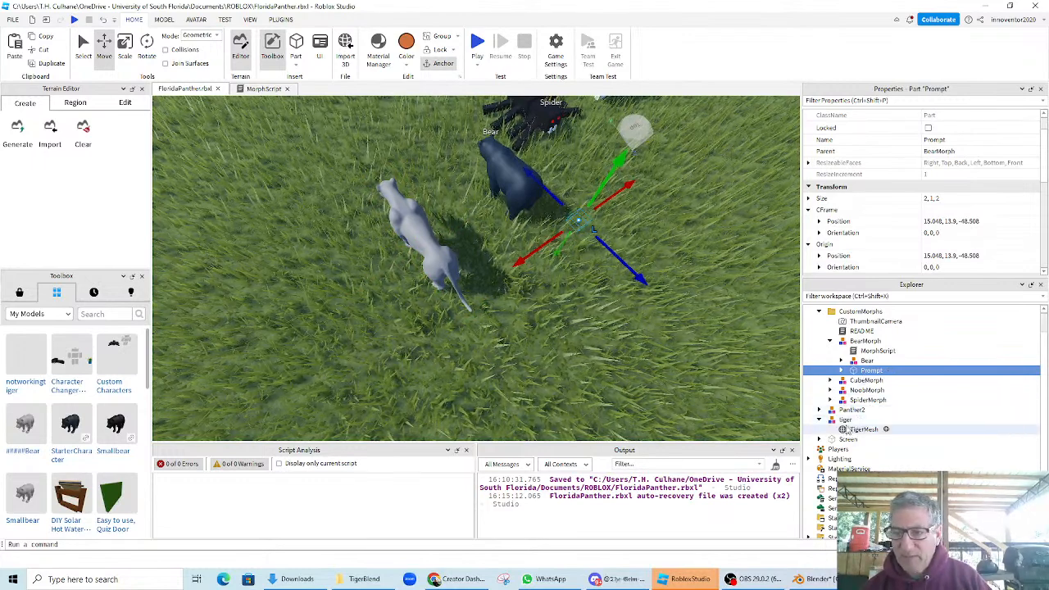
pyautogui.click(845, 421)
pyautogui.rightClick(846, 421)
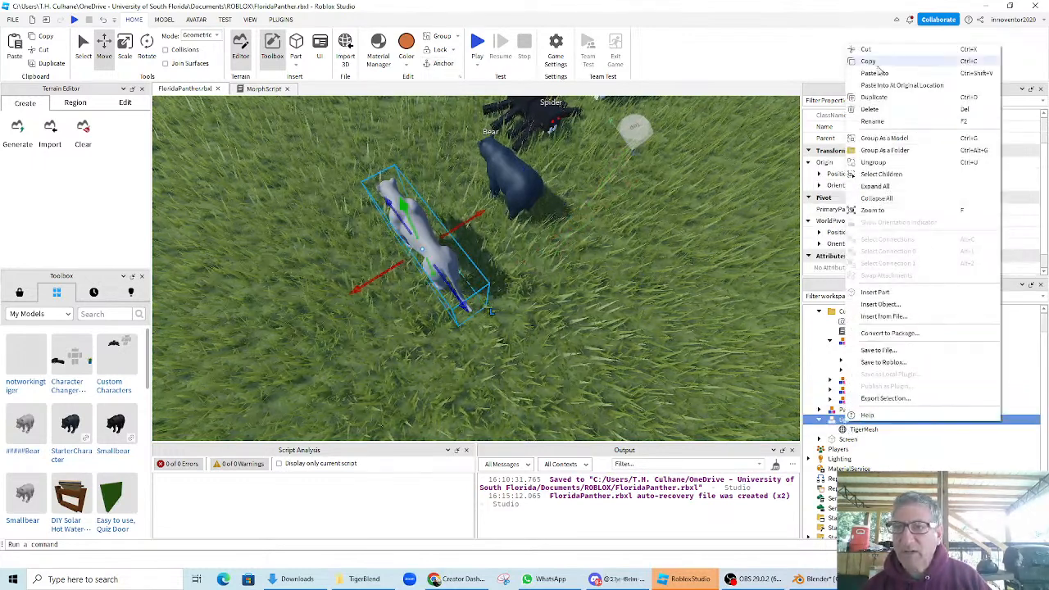
pyautogui.click(876, 74)
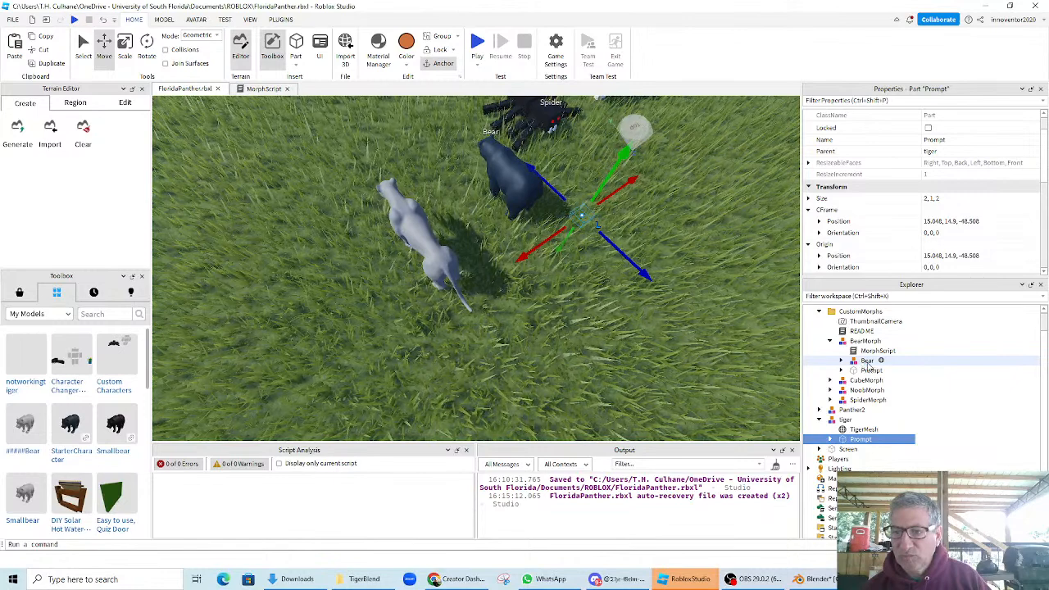
# - Group the tiger model together with its TigerMesh and Prompt parts into a new model
pyautogui.click(842, 423)
pyautogui.click(849, 441)
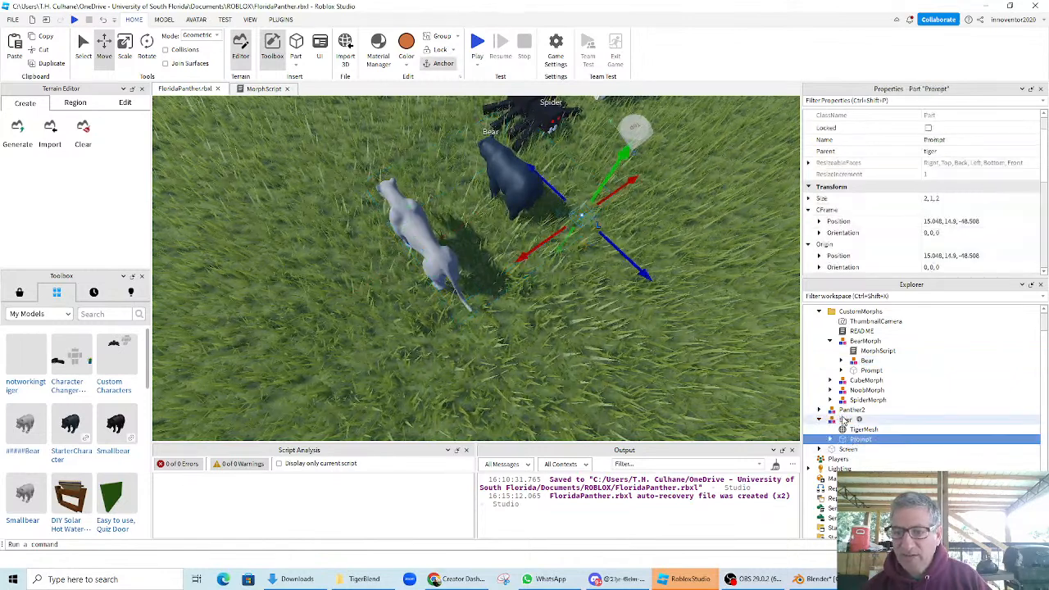
pyautogui.keyDown('ctrl'); pyautogui.click(857, 430); pyautogui.keyUp('ctrl')
pyautogui.rightClick(857, 430)
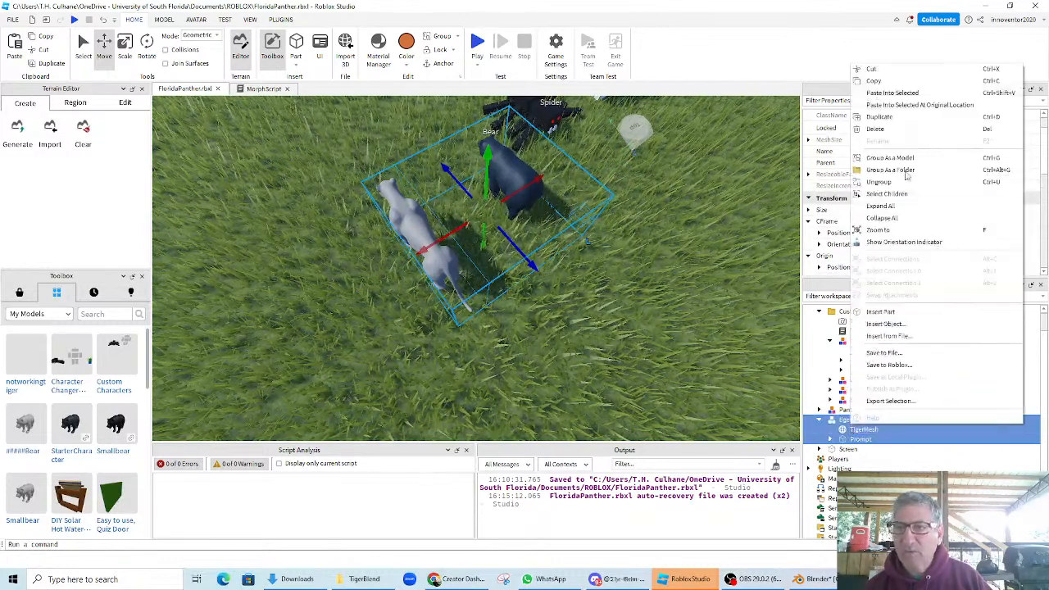
pyautogui.click(901, 160)
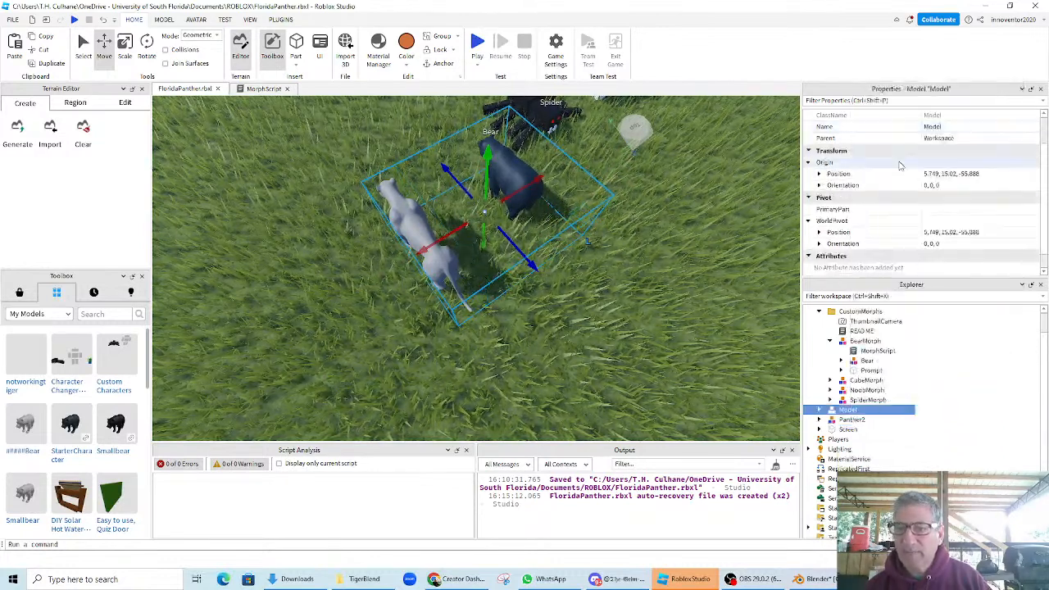
# - Rename the new group model as TigerMorph
pyautogui.click(854, 412)
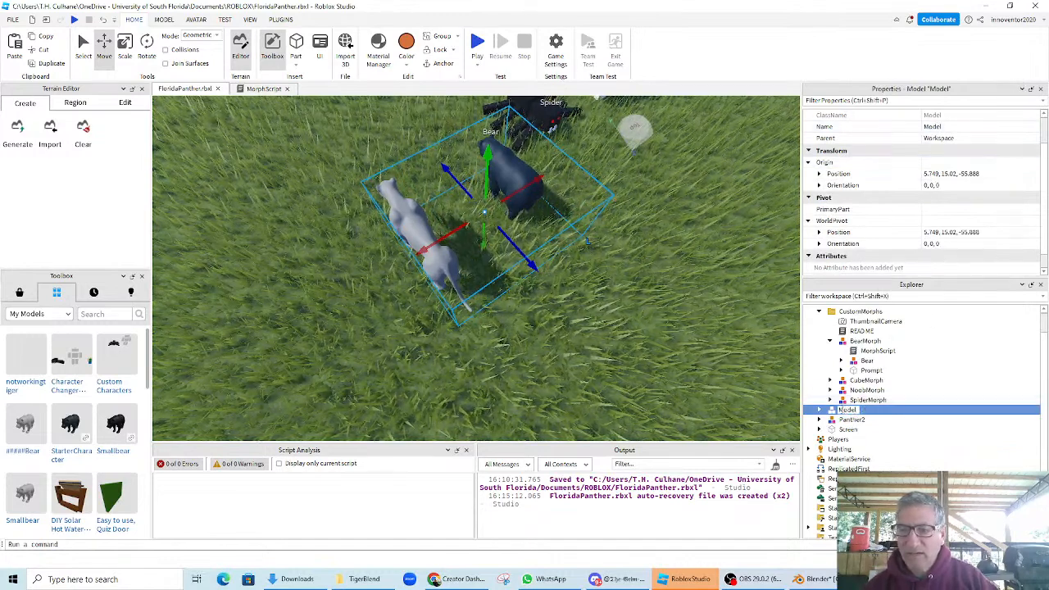
pyautogui.write('Tiger')
pyautogui.press('Return')
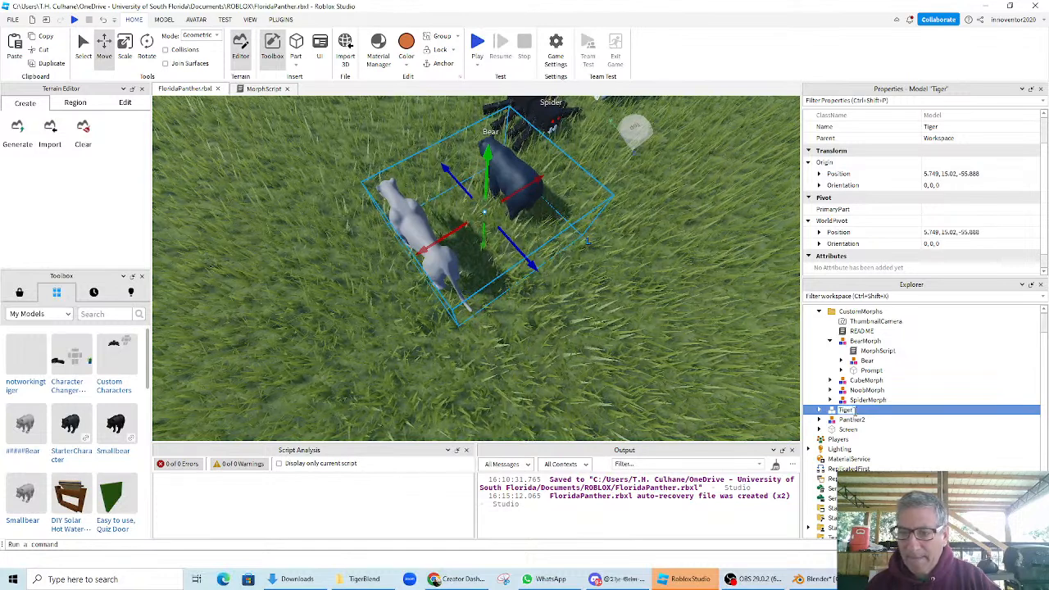
pyautogui.write('Morph')
pyautogui.press('Return')
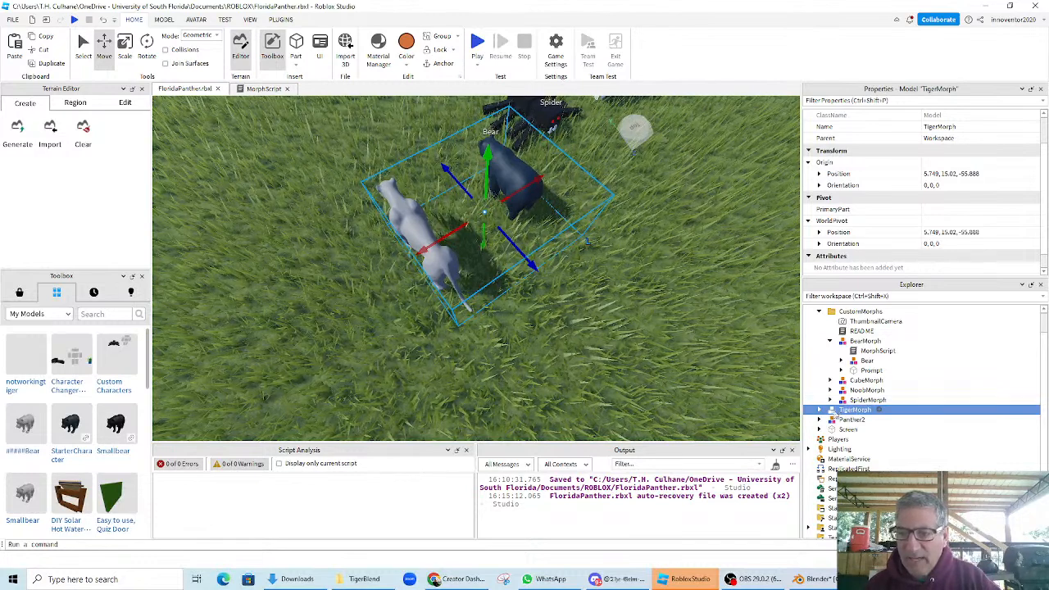
# - Move TigerMorph into the CustomMorphs folder and expand it down to the tiger model's parts
pyautogui.moveTo(838, 415); pyautogui.dragTo(861, 326)
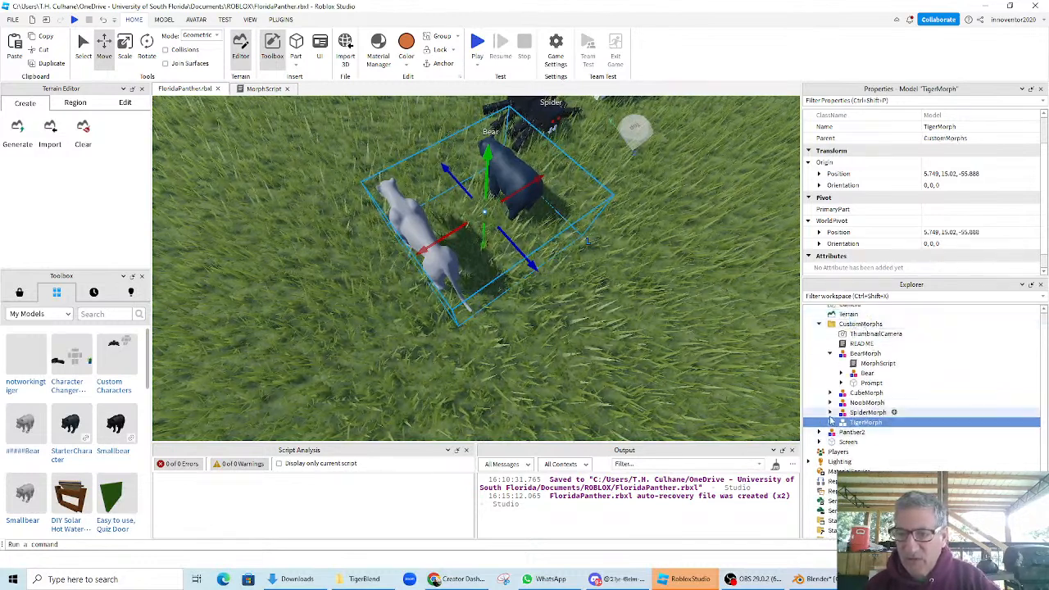
pyautogui.click(829, 423)
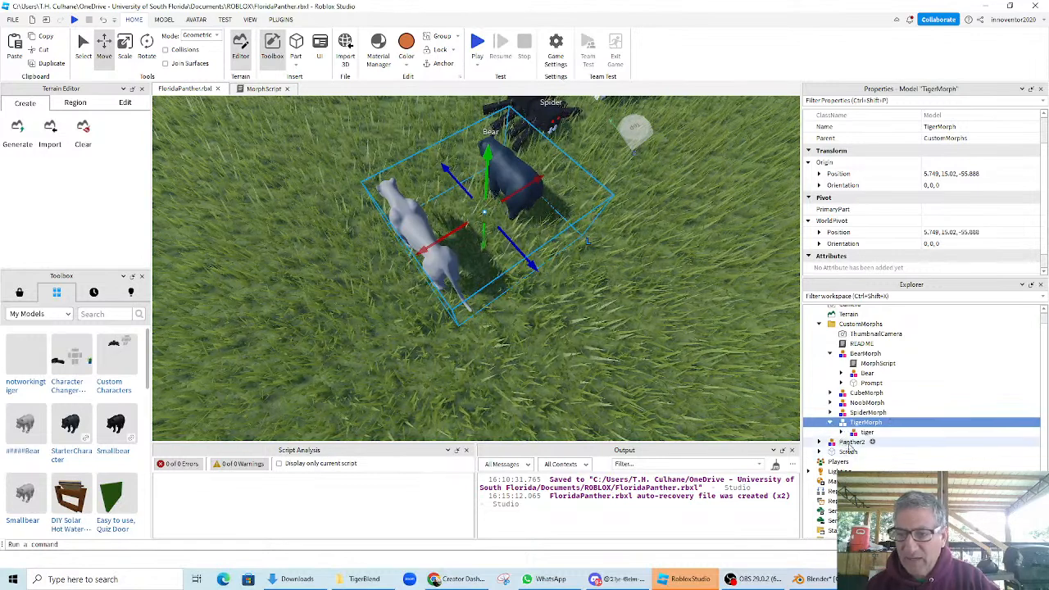
pyautogui.click(841, 433)
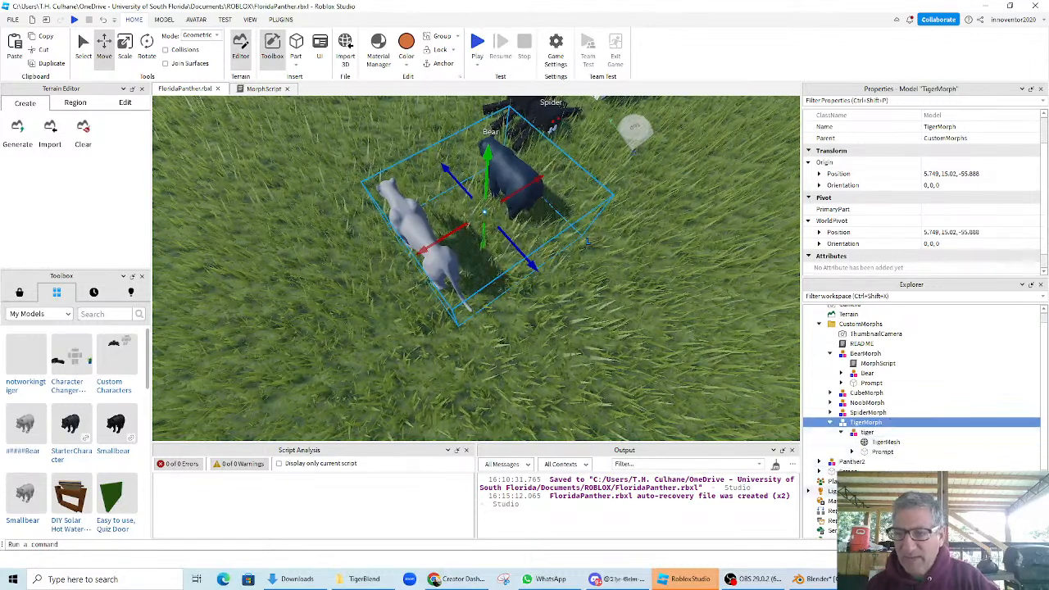
# - Copy MorphScript from BearMorph and paste it into TigerMorph
pyautogui.click(865, 366)
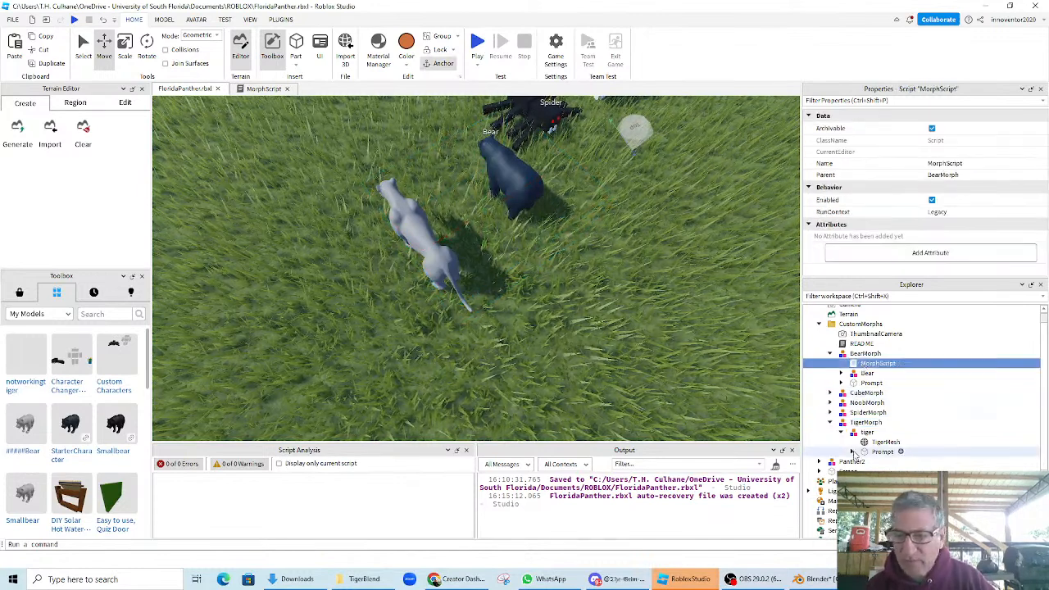
pyautogui.click(867, 423)
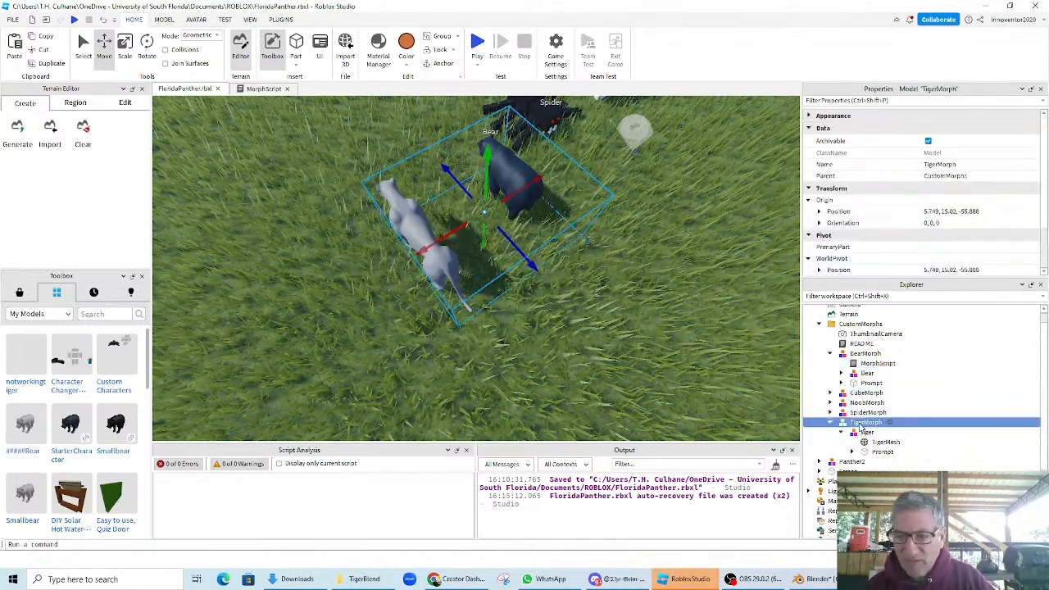
pyautogui.rightClick(861, 425)
pyautogui.click(888, 78)
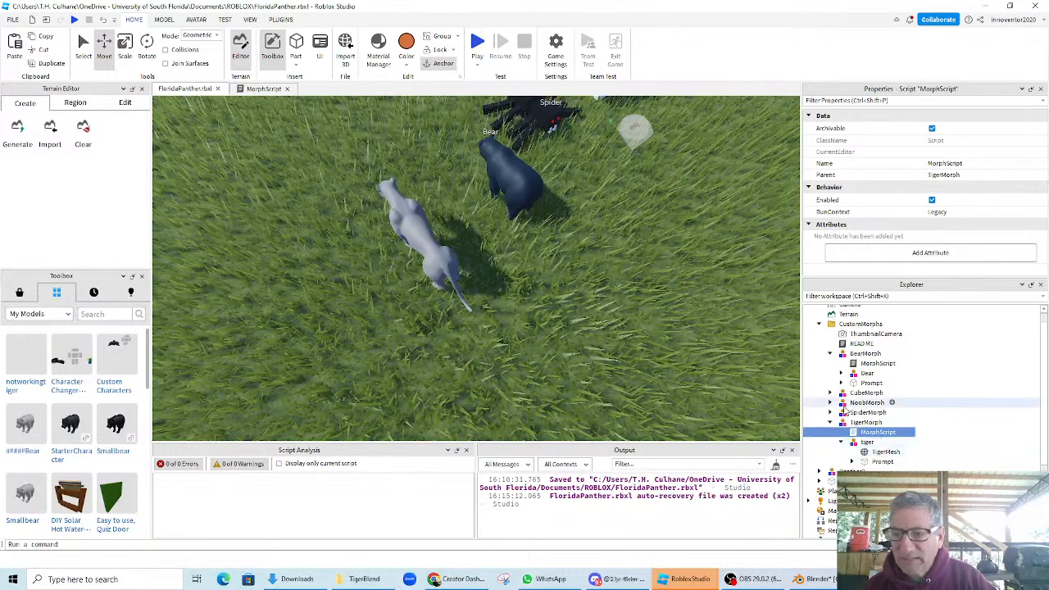
# - Insert a Humanoid object into the tiger model, using the contents of the Bear model as reference
pyautogui.click(842, 373)
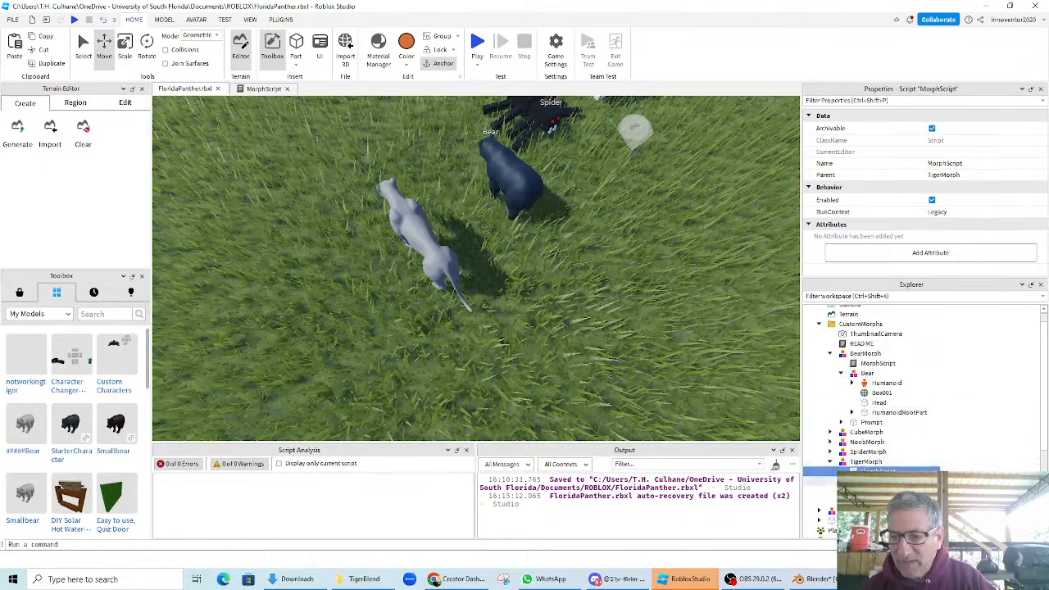
pyautogui.click(885, 482)
pyautogui.click(845, 258)
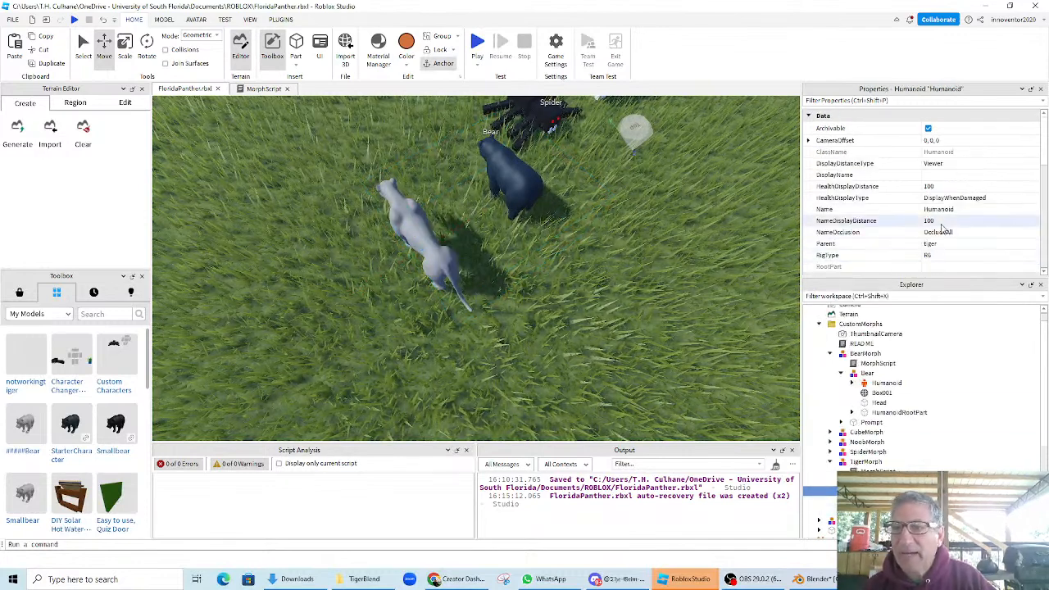
# - Set the HipHeight of the tiger's Humanoid to 2 and look through its behavior, control and game properties
pyautogui.scroll(-5, 943, 234)
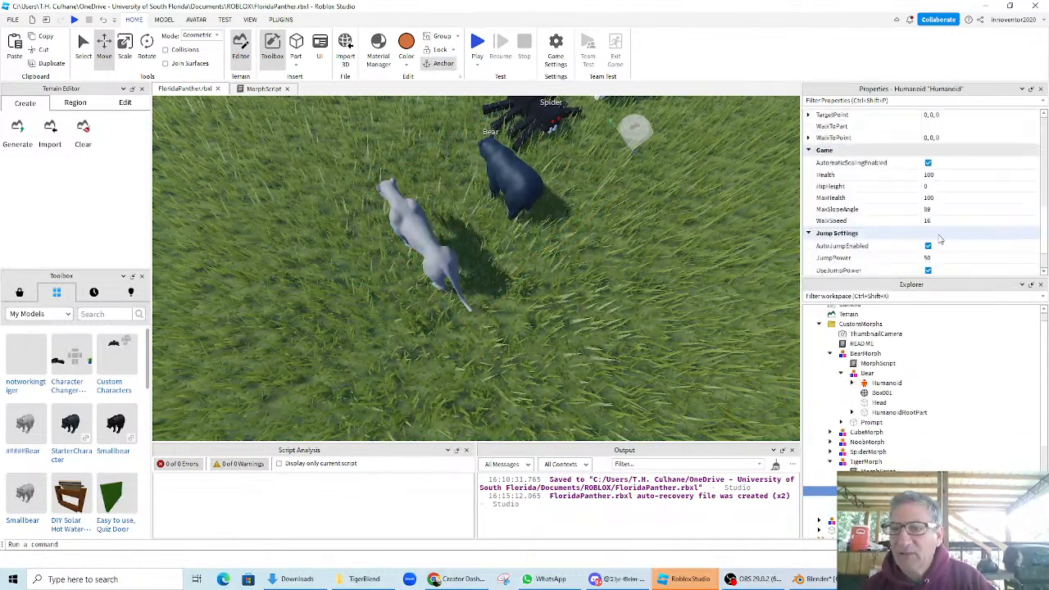
pyautogui.click(933, 186)
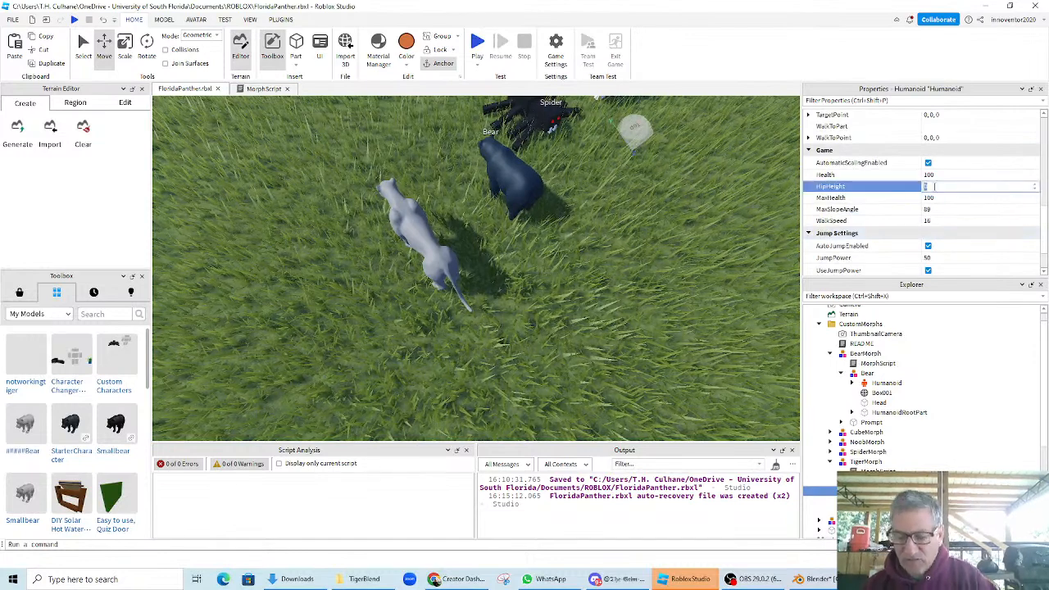
pyautogui.write('4')
pyautogui.click(993, 353)
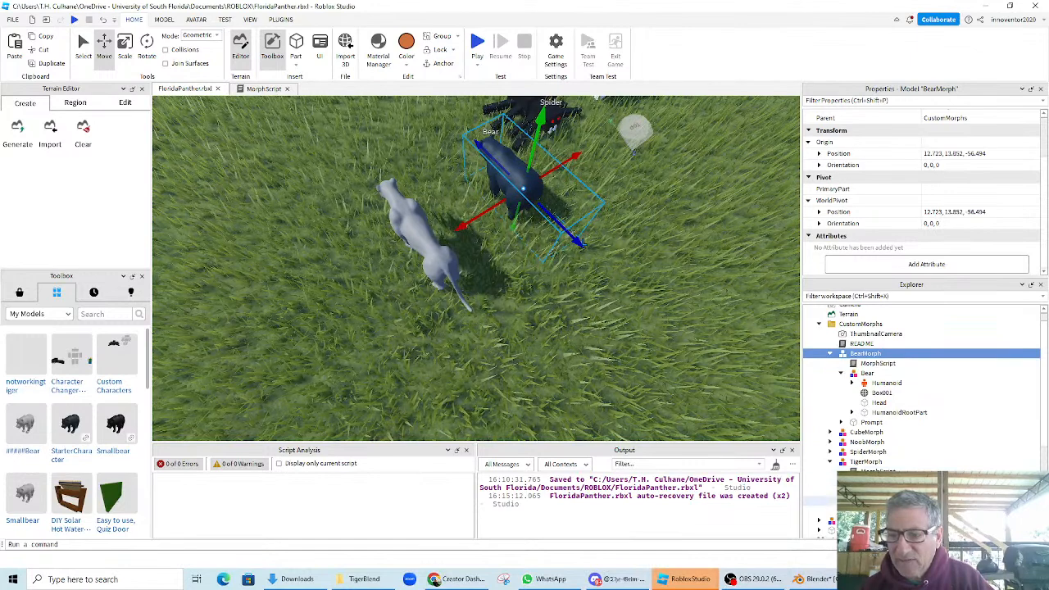
pyautogui.click(888, 491)
pyautogui.scroll(-8, 982, 185)
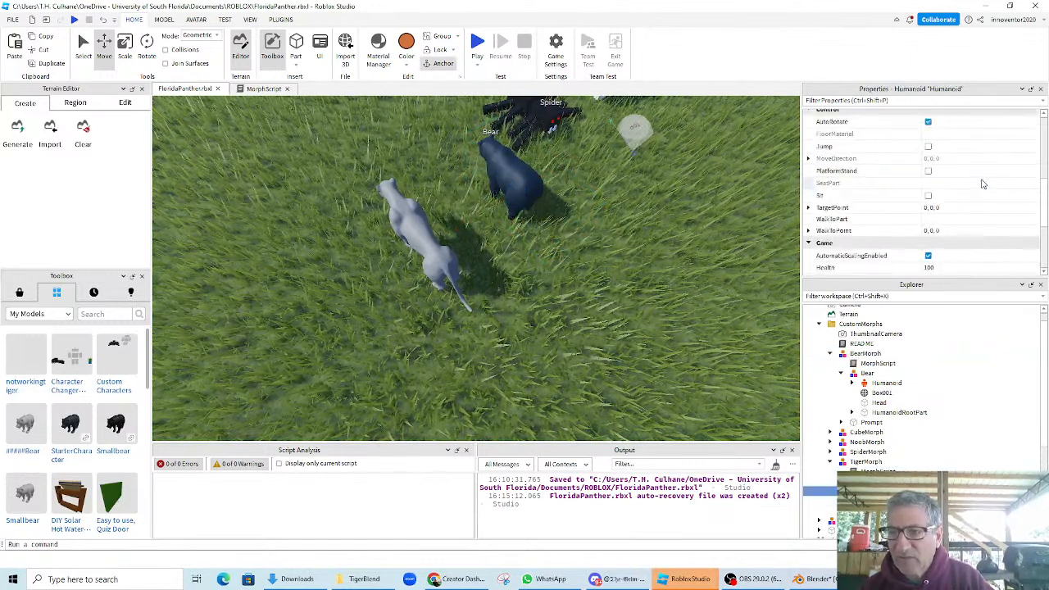
pyautogui.scroll(6, 982, 185)
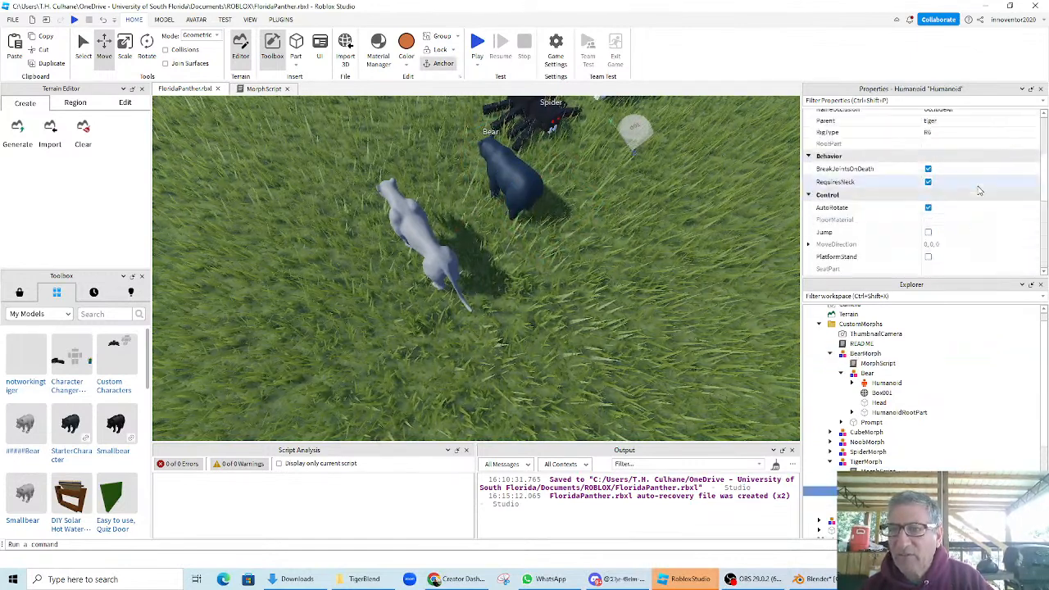
pyautogui.scroll(-4, 980, 190)
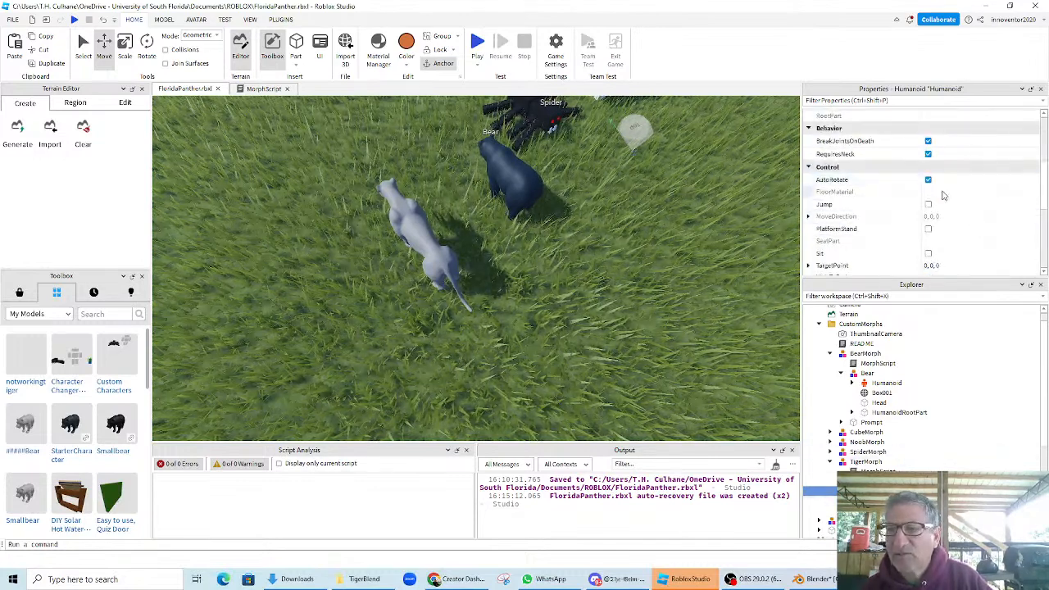
pyautogui.scroll(-3, 943, 195)
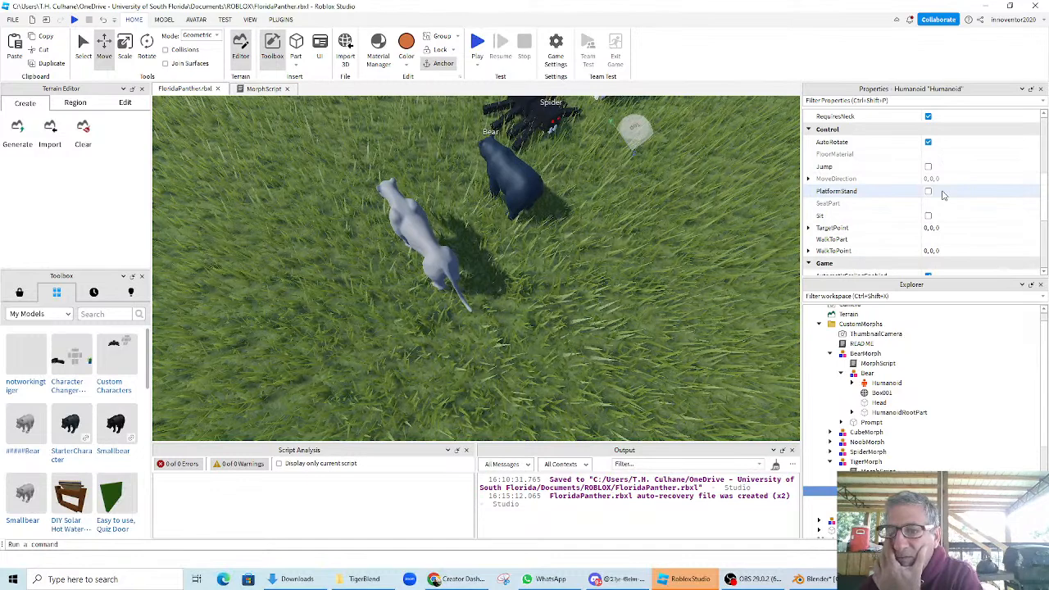
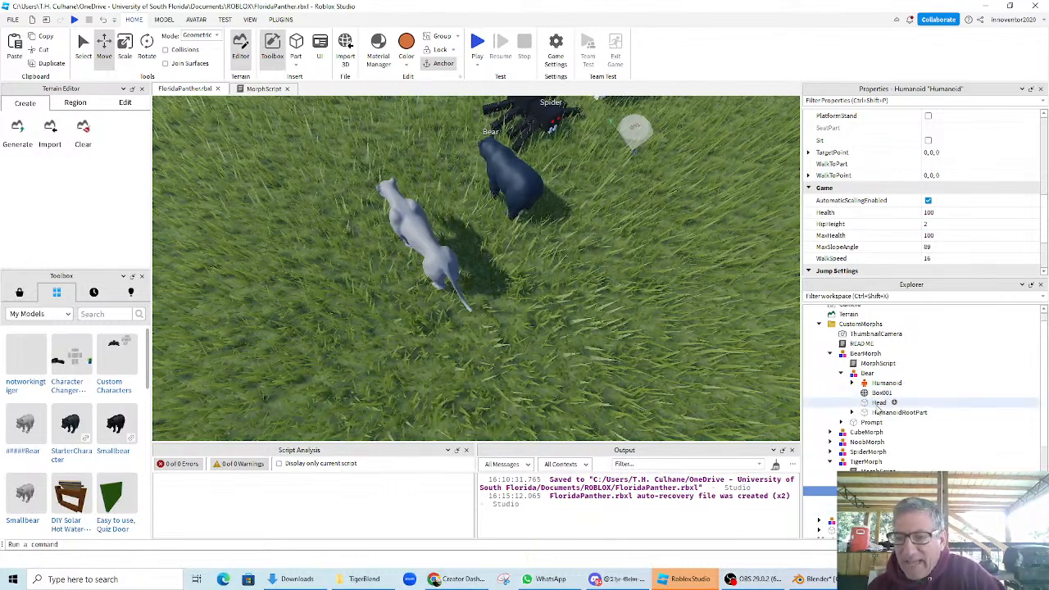
# - Copy the Head part from the Bear model and paste it into the tiger model
pyautogui.click(876, 405)
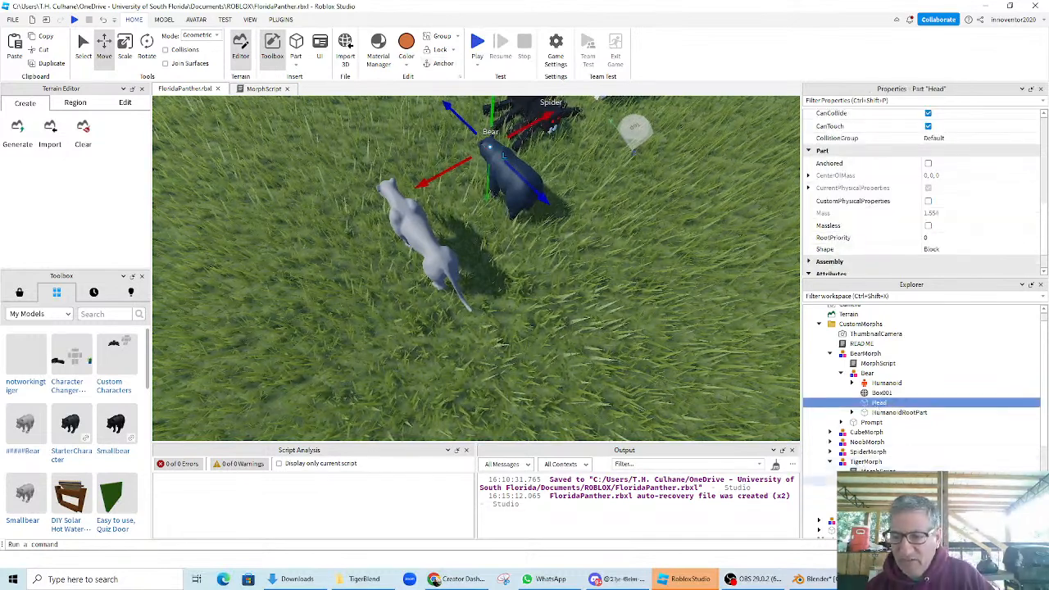
pyautogui.click(873, 481)
pyautogui.rightClick(874, 481)
pyautogui.click(902, 133)
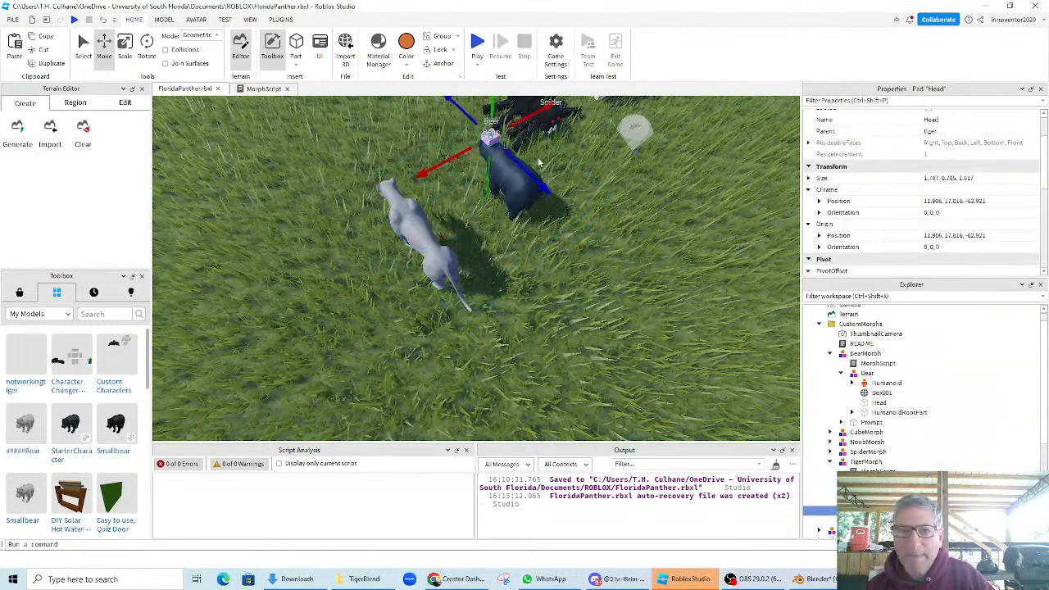
# - Move the pasted Head part over to the tiger's head, at about -2.9, 18.6, -62.4
pyautogui.moveTo(448, 172); pyautogui.dragTo(304, 220)
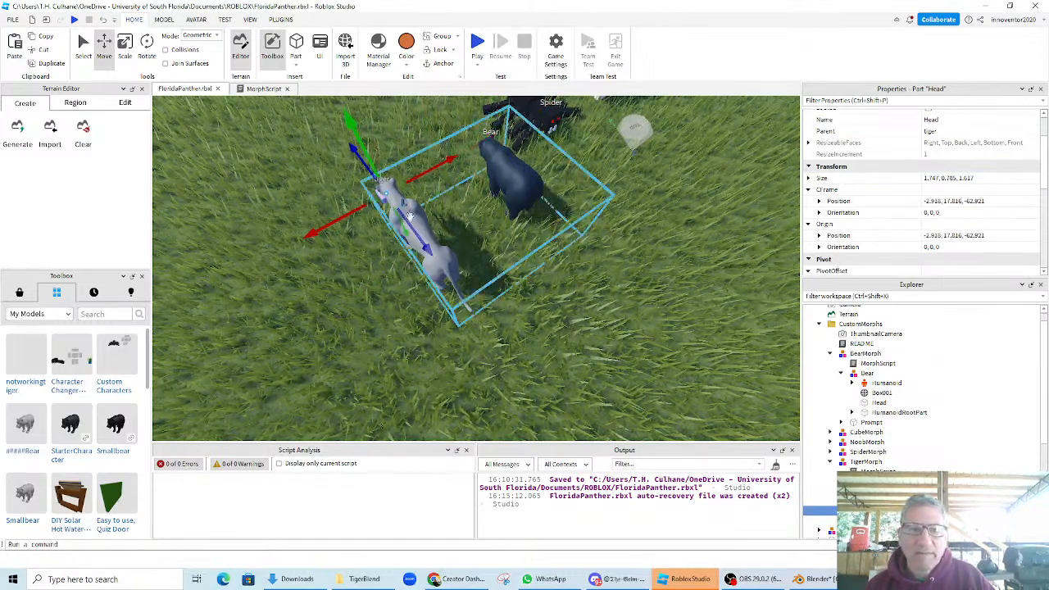
pyautogui.moveTo(450, 325); pyautogui.dragTo(450, 326, button='right')
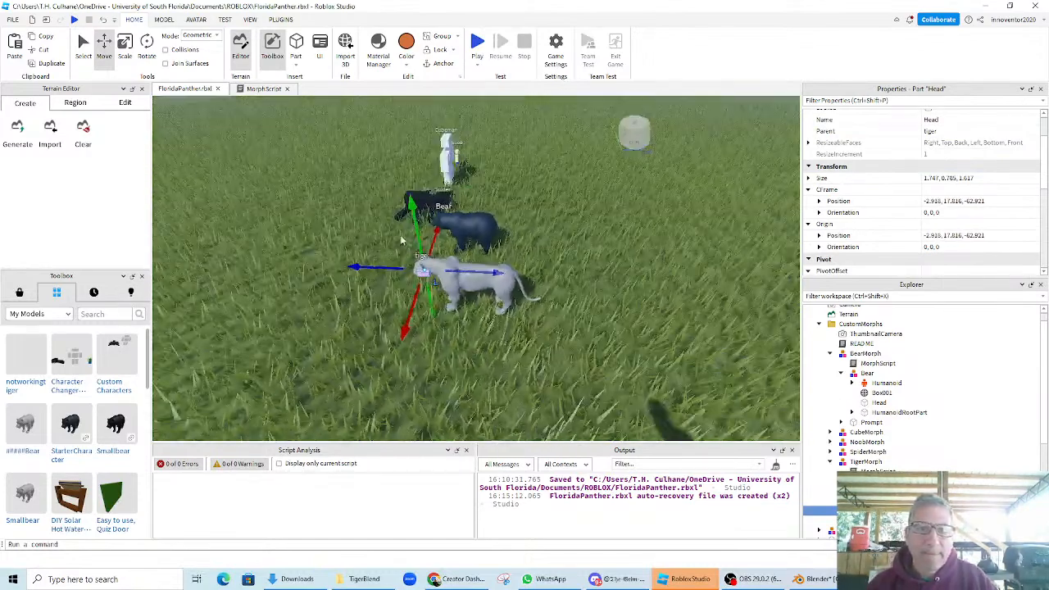
pyautogui.moveTo(411, 201); pyautogui.dragTo(411, 197)
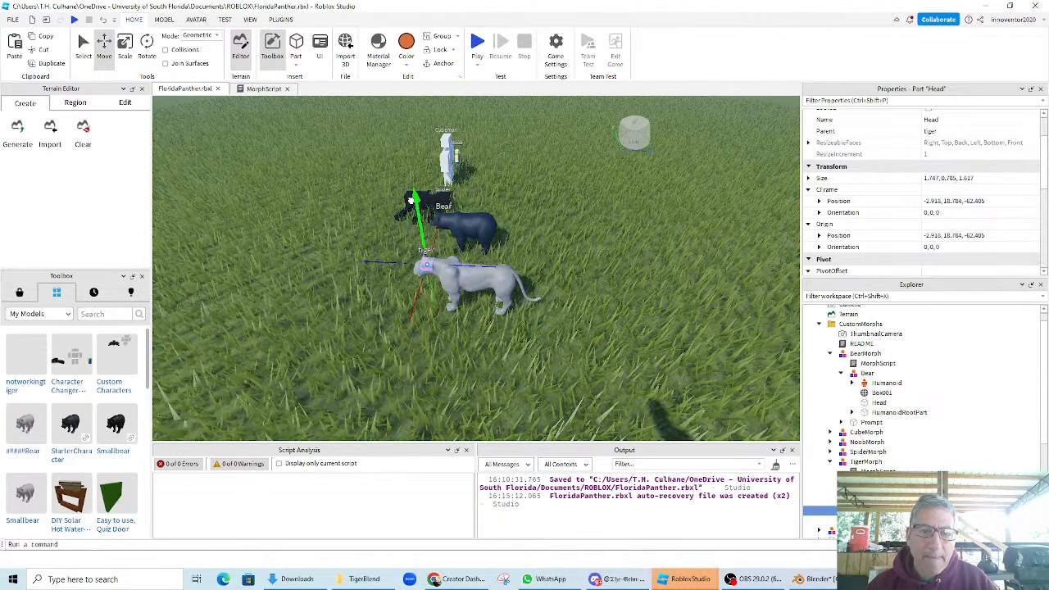
pyautogui.scroll(5, 438, 279)
pyautogui.scroll(-5, 402, 288)
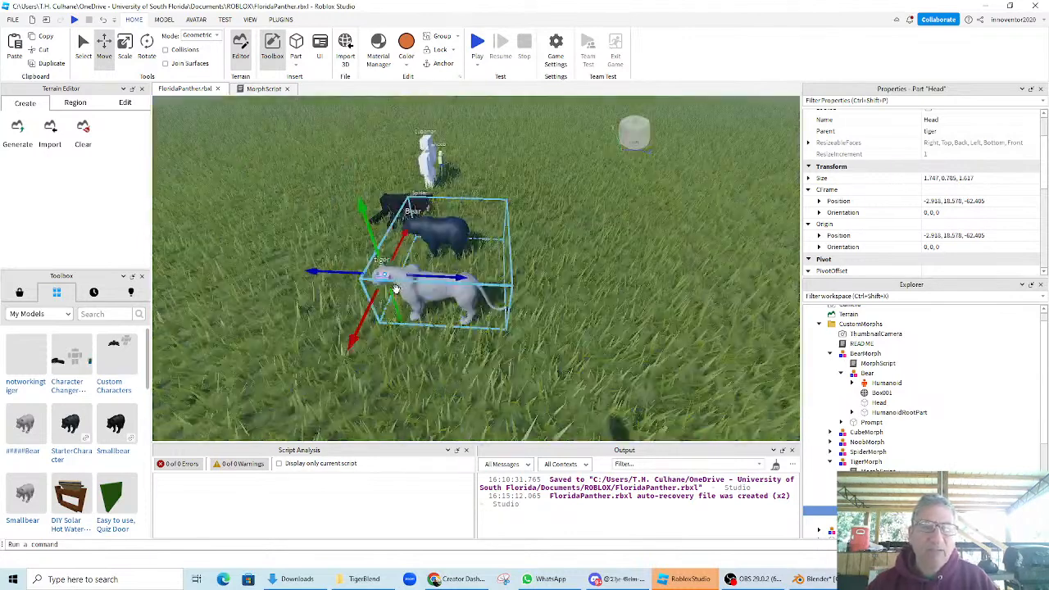
# - Scale the tiger's Head part down to about 0.73 × 0.33 × 0.67 and centre it inside the mesh's head, at about -2.5, 18.6, -62.4
pyautogui.click(124, 45)
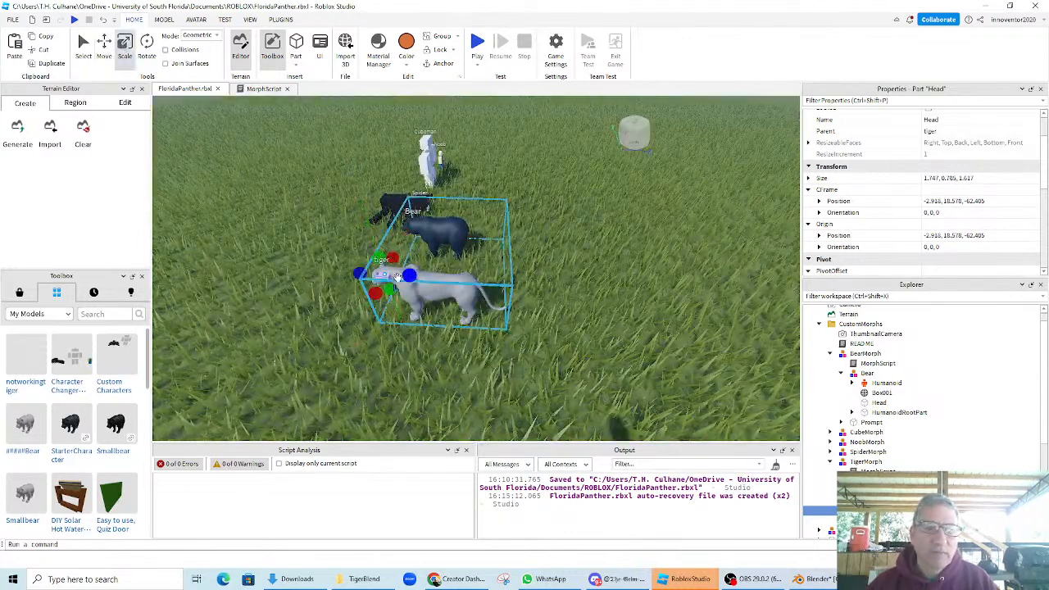
pyautogui.moveTo(360, 276); pyautogui.dragTo(366, 272)
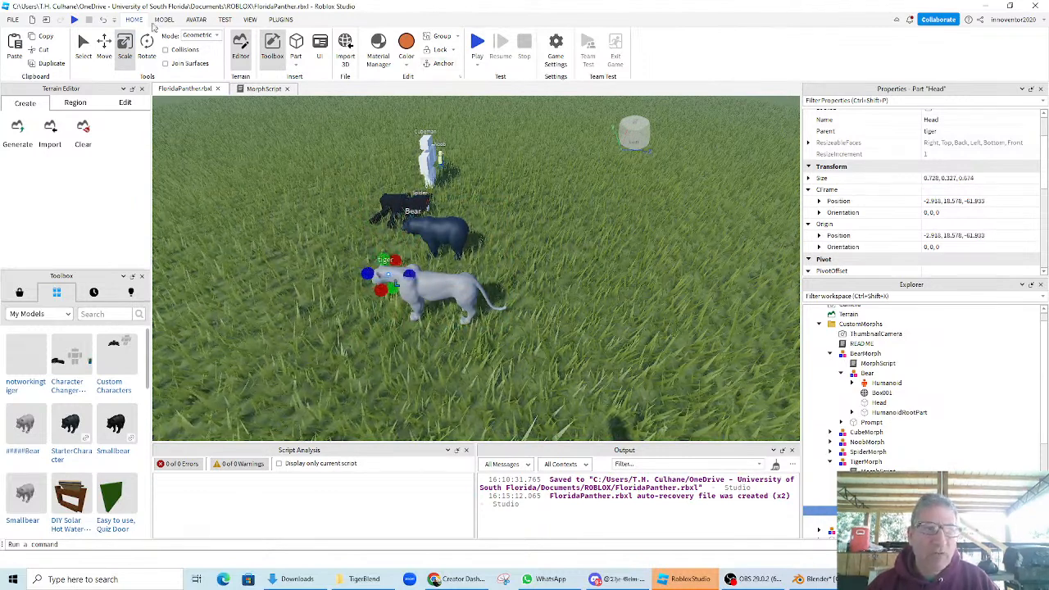
pyautogui.click(104, 45)
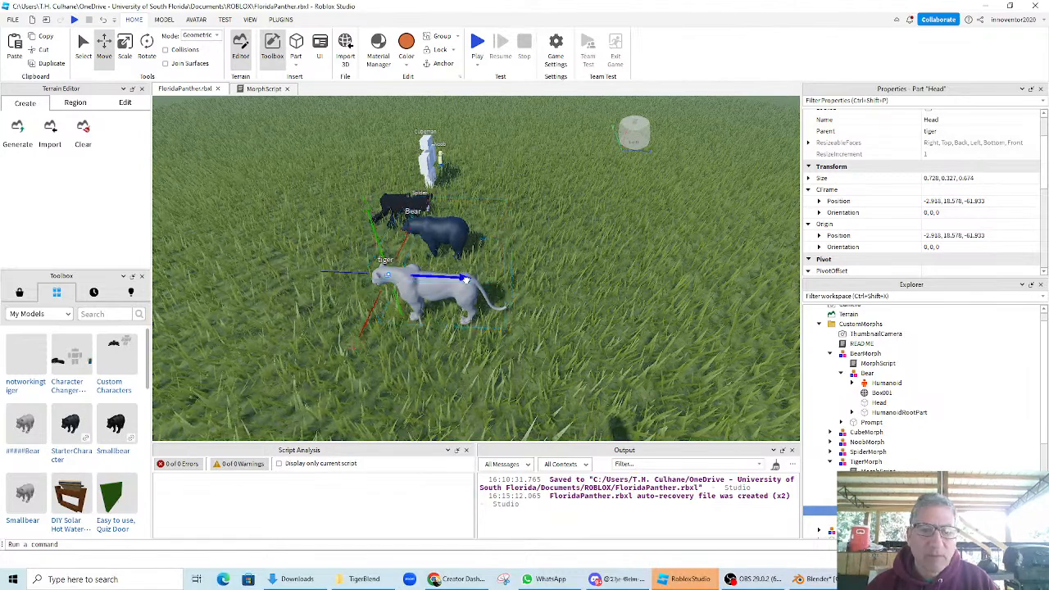
pyautogui.moveTo(576, 338); pyautogui.dragTo(538, 342, button='right')
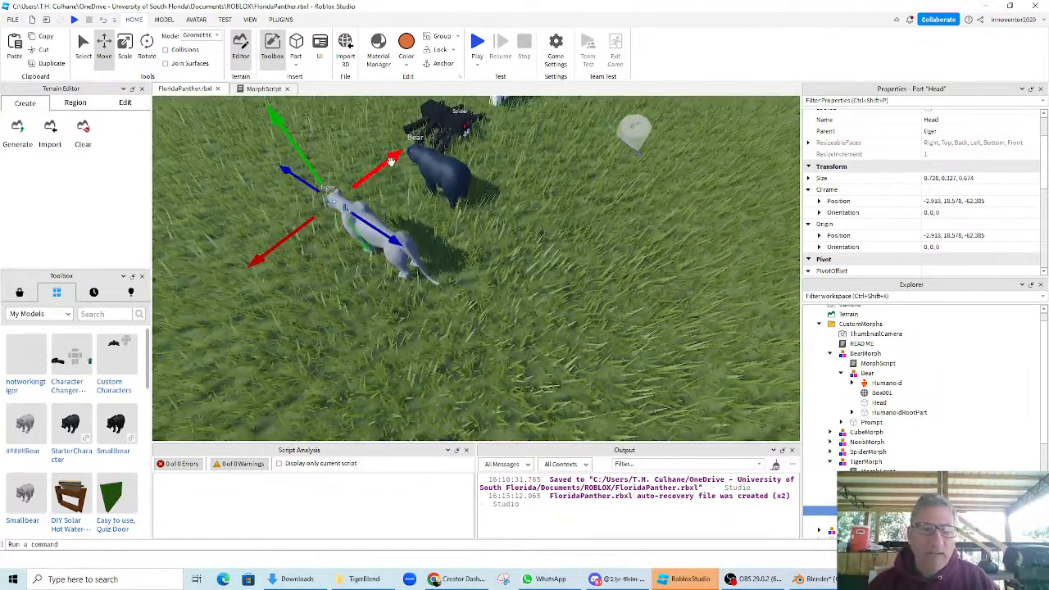
pyautogui.moveTo(393, 156); pyautogui.dragTo(395, 155)
pyautogui.moveTo(444, 286); pyautogui.dragTo(486, 306, button='right')
pyautogui.press('a')
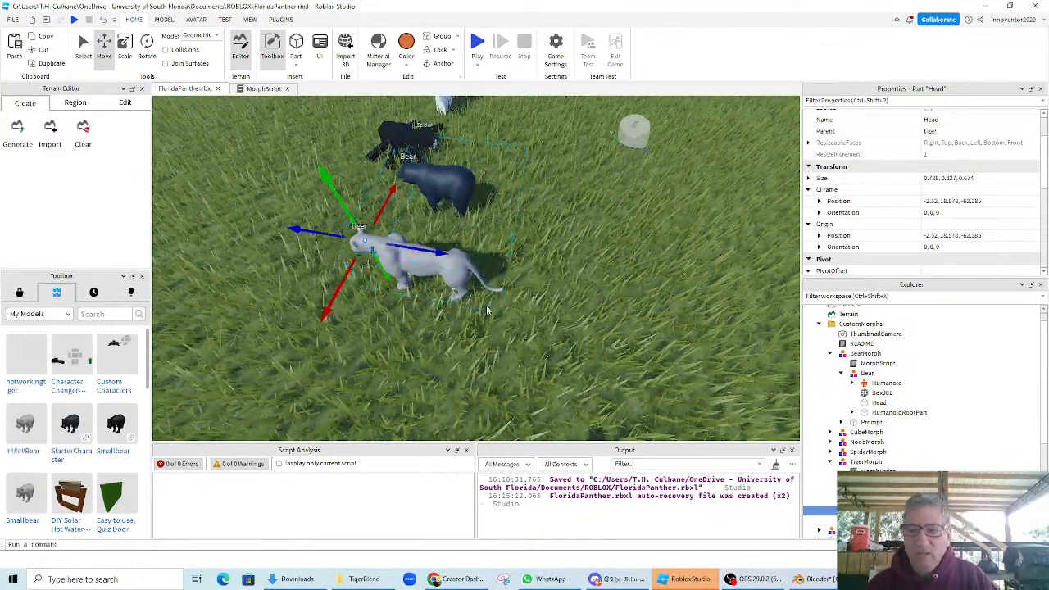
# - Copy the Bear's HumanoidRootPart into the tiger model and move it to the tiger's shoulders, at about -2.2, 18.1, -59.3
pyautogui.click(888, 414)
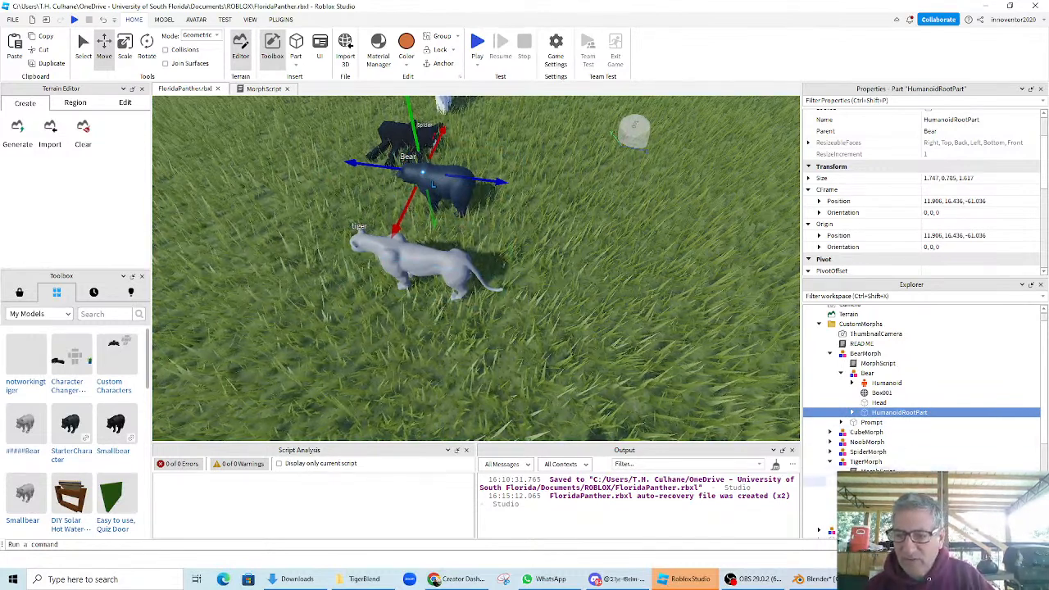
pyautogui.click(873, 481)
pyautogui.rightClick(871, 478)
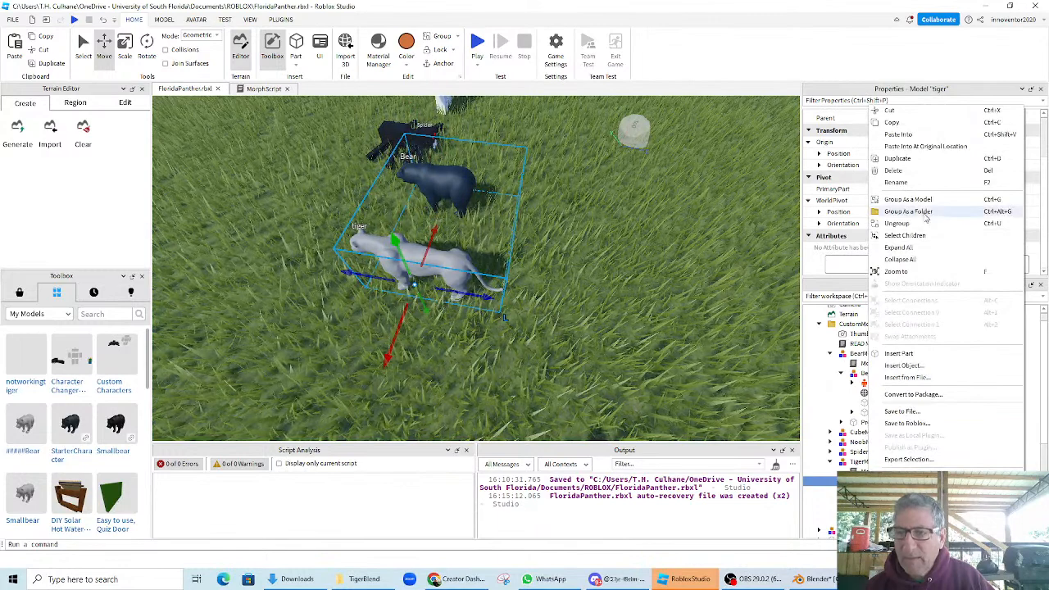
pyautogui.click(923, 137)
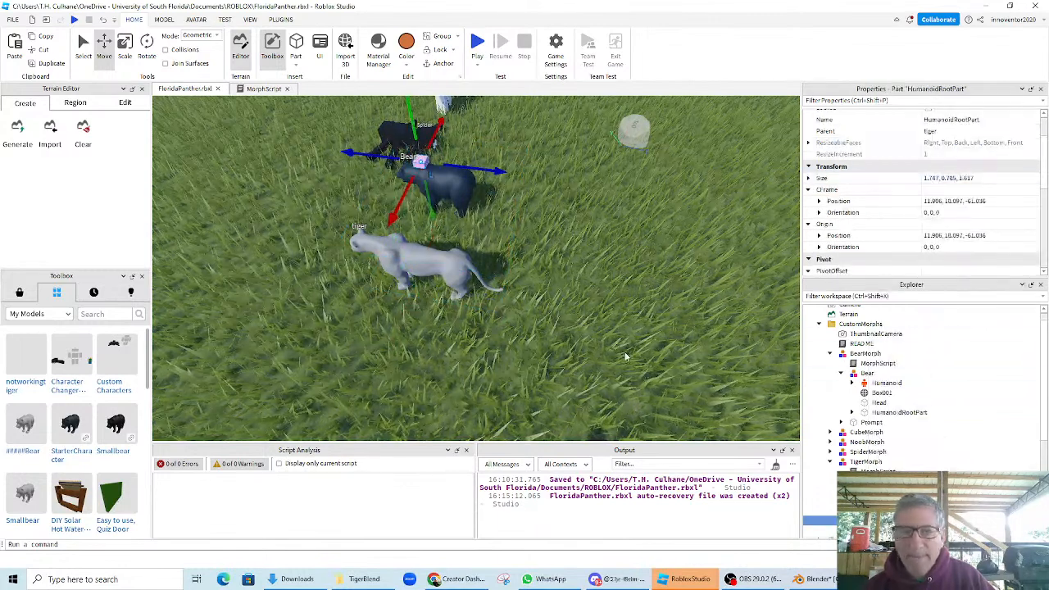
pyautogui.moveTo(394, 216); pyautogui.dragTo(341, 318)
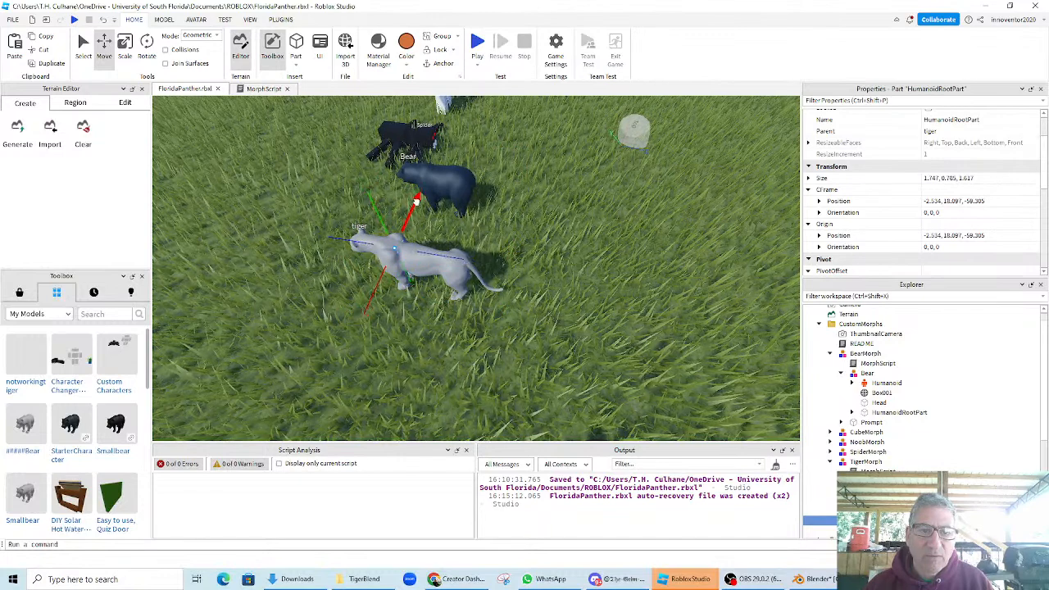
pyautogui.moveTo(418, 196); pyautogui.dragTo(416, 200)
# - Look up the joints inside the Bear's HumanoidRootPart and start rig editing with RigEdit Lite
pyautogui.scroll(-2, 951, 451)
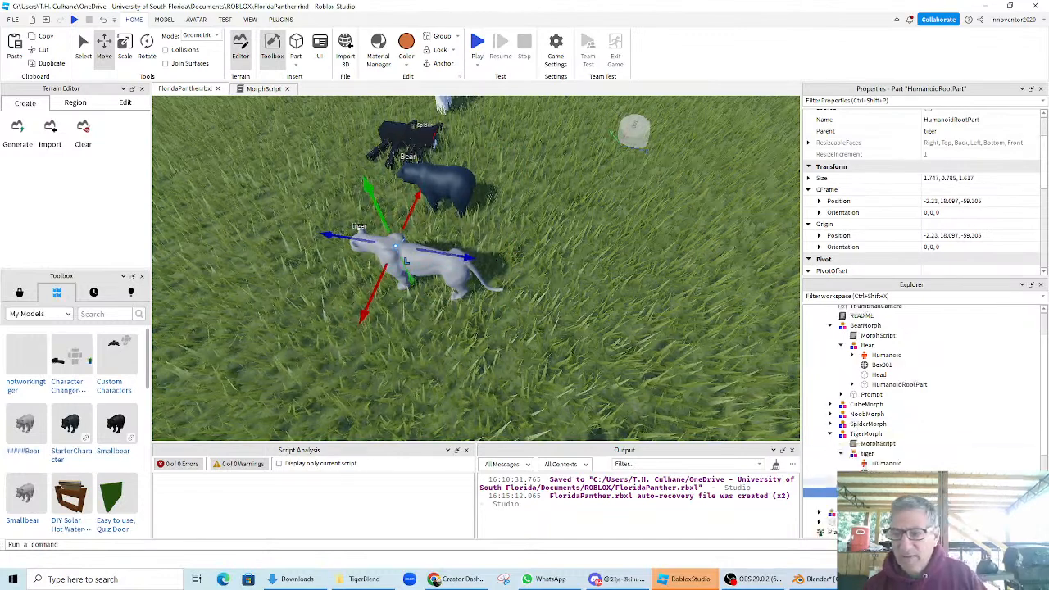
pyautogui.scroll(2, 920, 453)
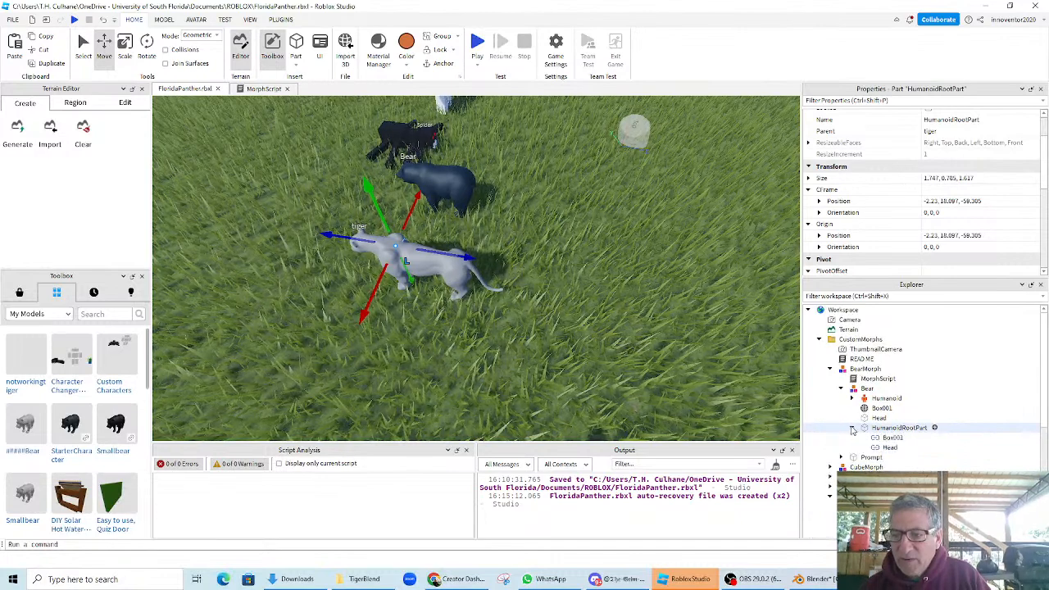
pyautogui.click(853, 429)
pyautogui.scroll(-2, 1003, 470)
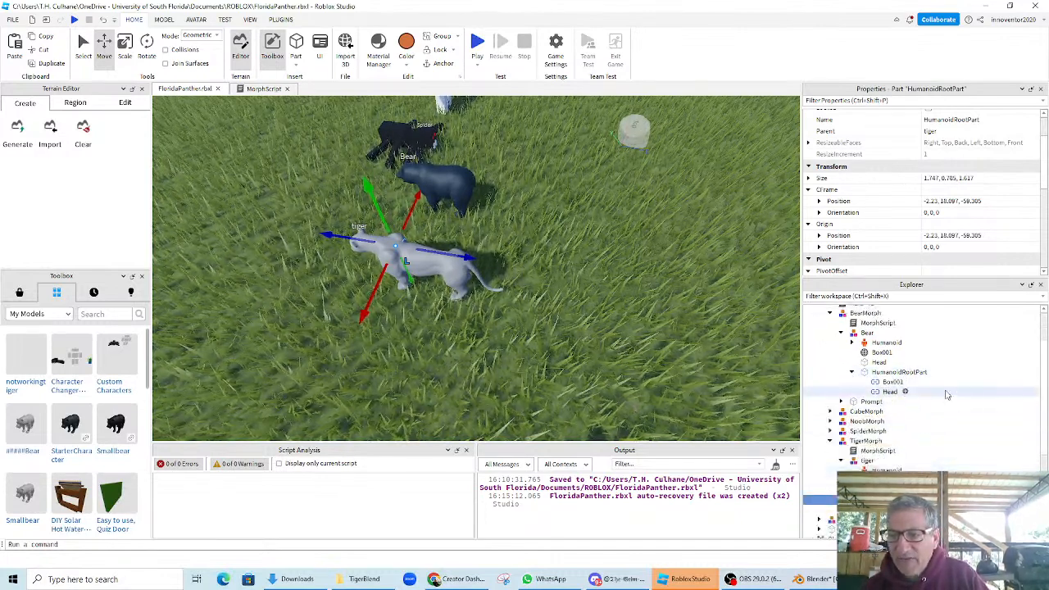
pyautogui.scroll(-1, 1002, 470)
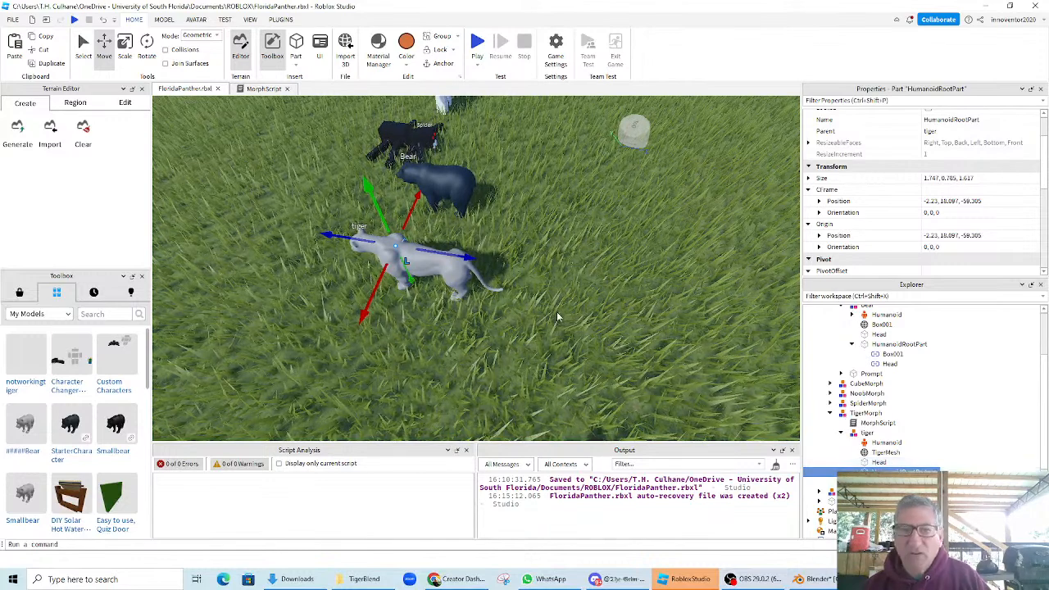
pyautogui.click(281, 19)
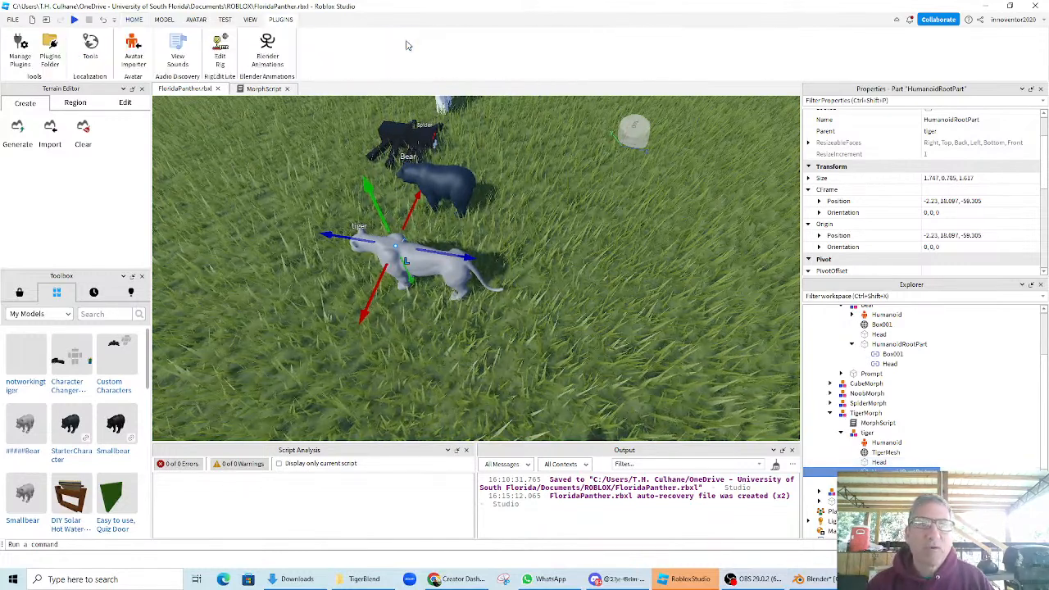
pyautogui.click(220, 50)
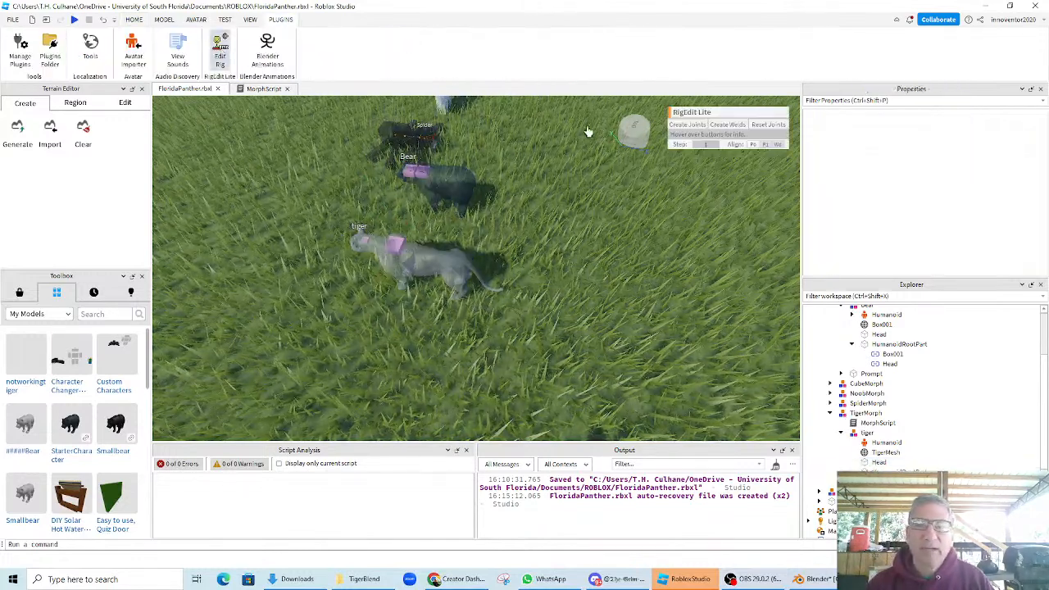
# - Try welding the tiger's HumanoidRootPart to its Head and TigerMesh, and undo the welds
pyautogui.click(881, 472)
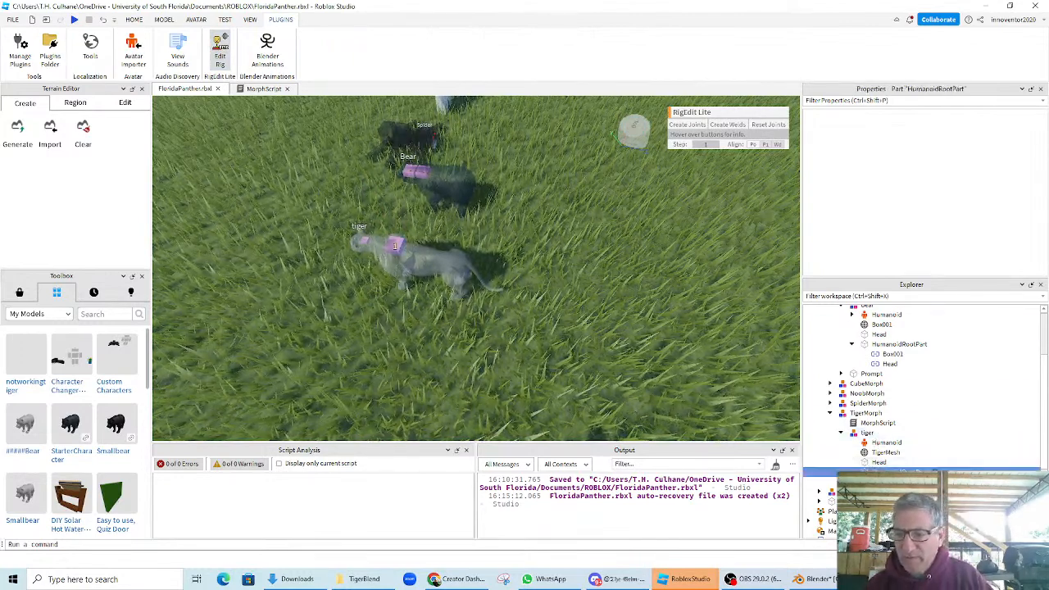
pyautogui.keyDown('ctrl'); pyautogui.click(879, 463); pyautogui.keyUp('ctrl')
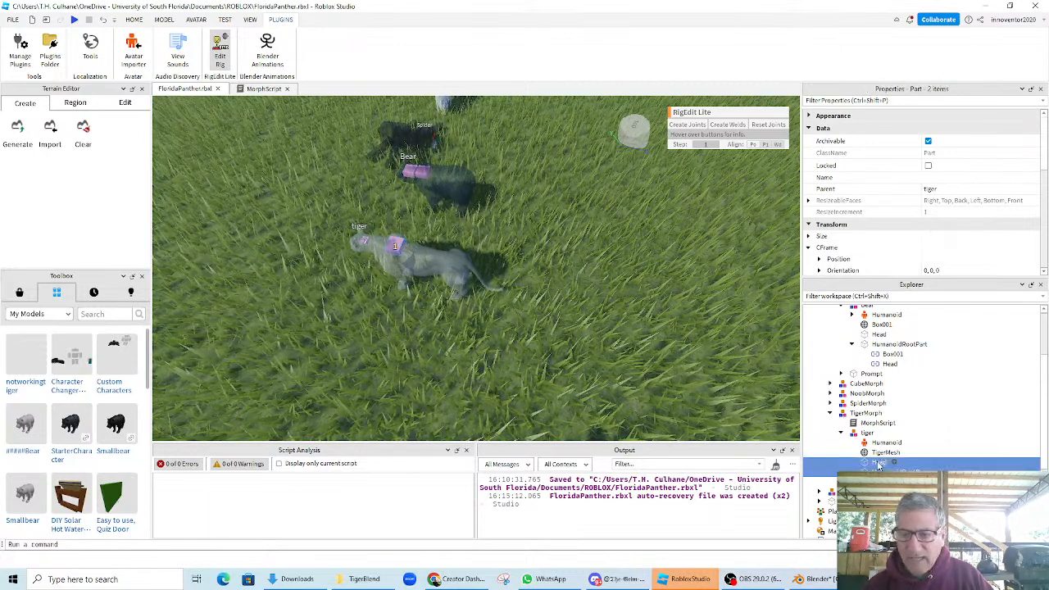
pyautogui.keyDown('ctrl'); pyautogui.click(886, 453); pyautogui.keyUp('ctrl')
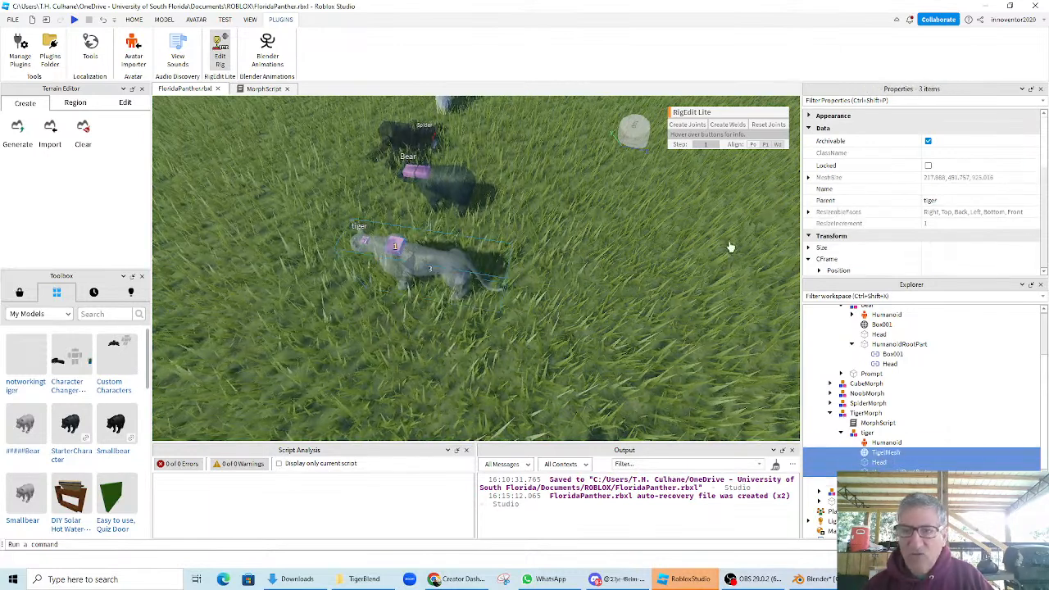
pyautogui.click(723, 126)
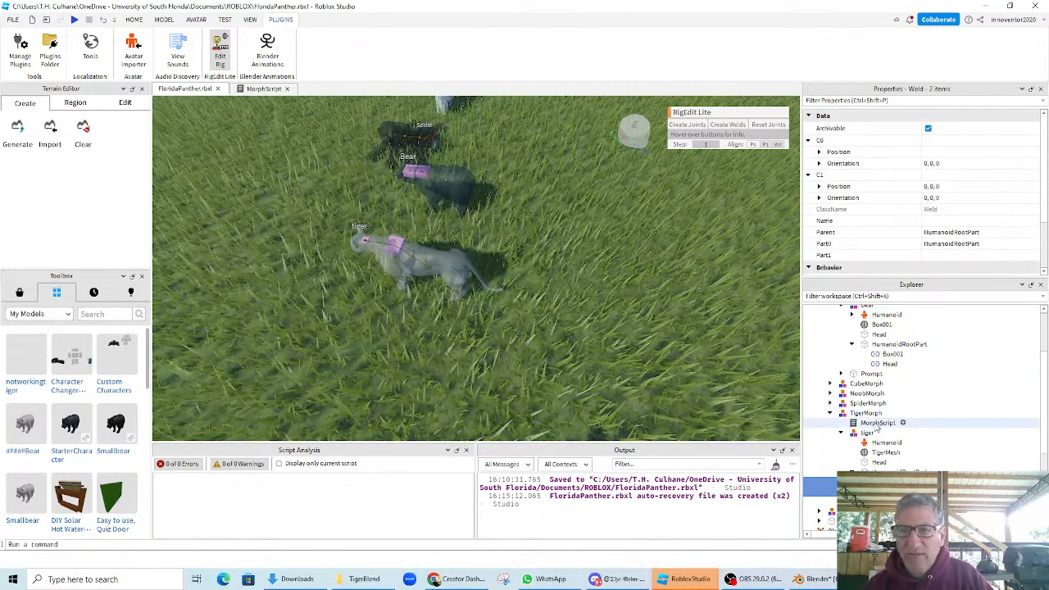
pyautogui.hotkey('ctrl', 'z')
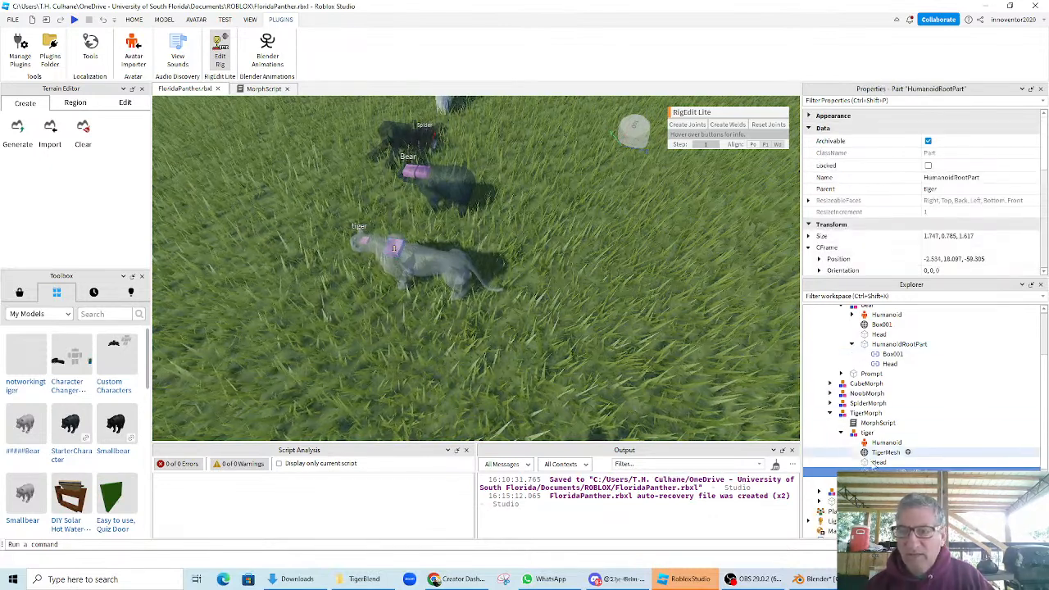
# - Try creating joints from the tiger's HumanoidRootPart with TigerMesh chosen before Head, and remove those joints
pyautogui.keyDown('shift'); pyautogui.click(884, 453); pyautogui.keyUp('shift')
pyautogui.click(877, 471)
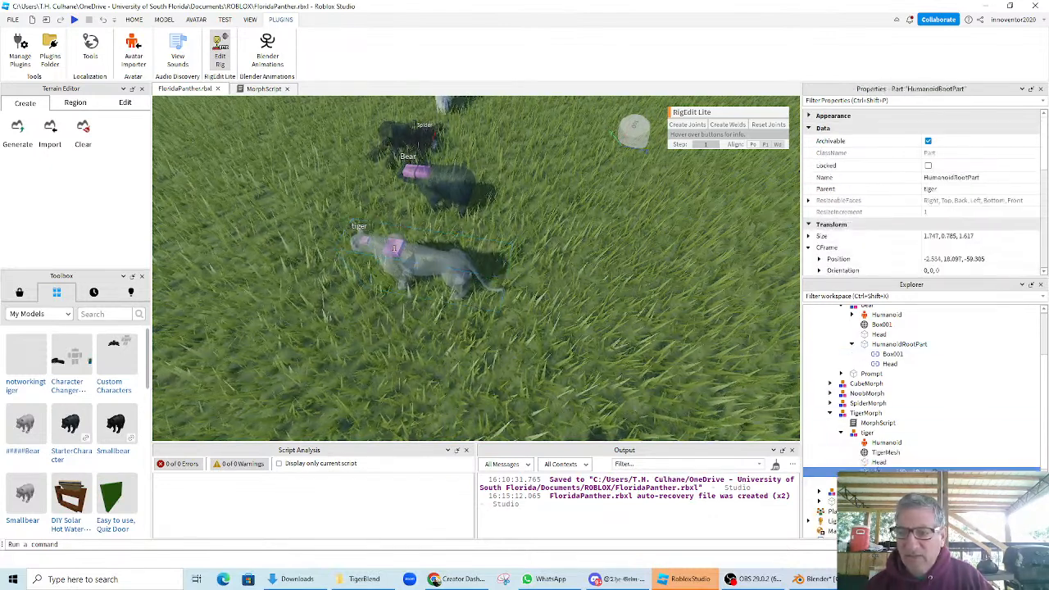
pyautogui.keyDown('shift'); pyautogui.click(881, 455); pyautogui.keyUp('shift')
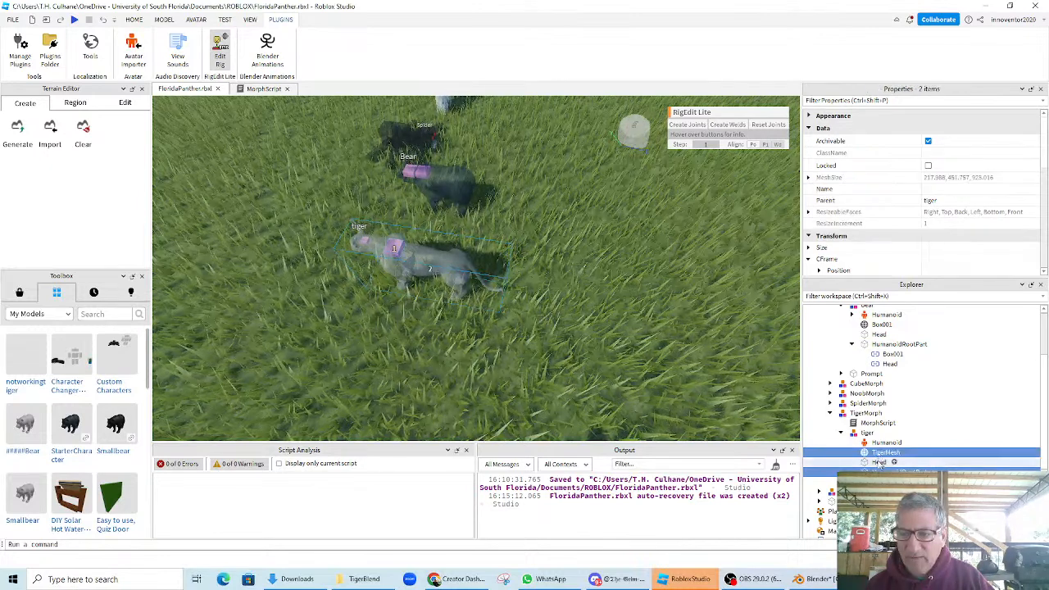
pyautogui.click(685, 126)
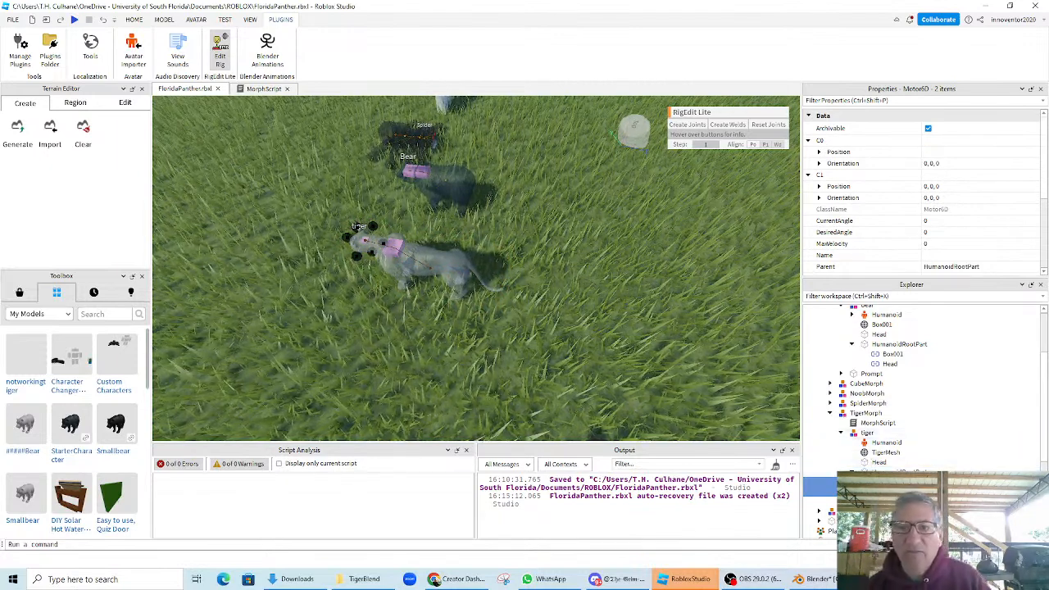
pyautogui.click(891, 482)
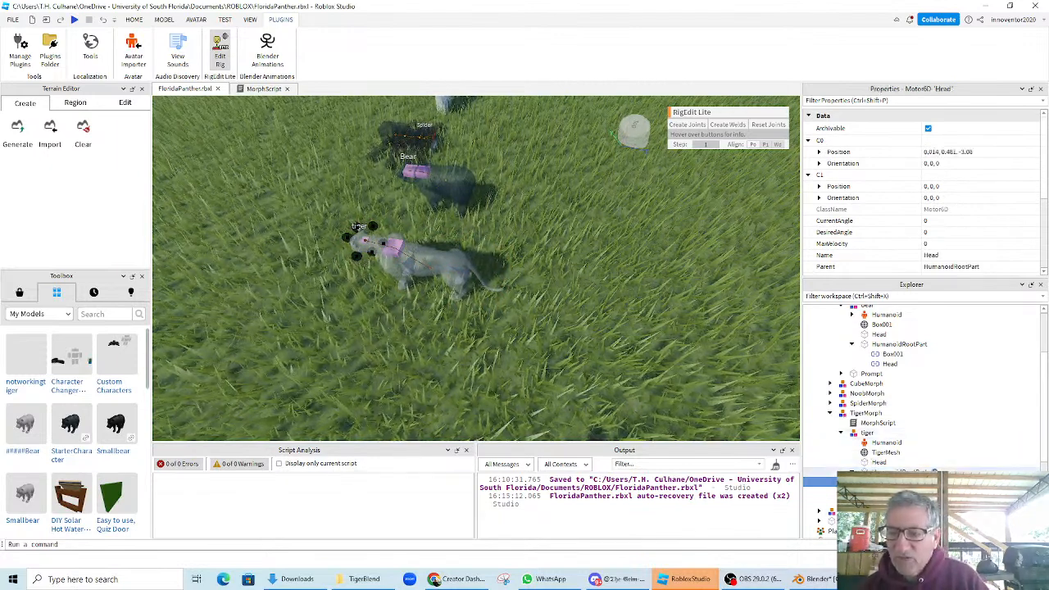
pyautogui.click(891, 492)
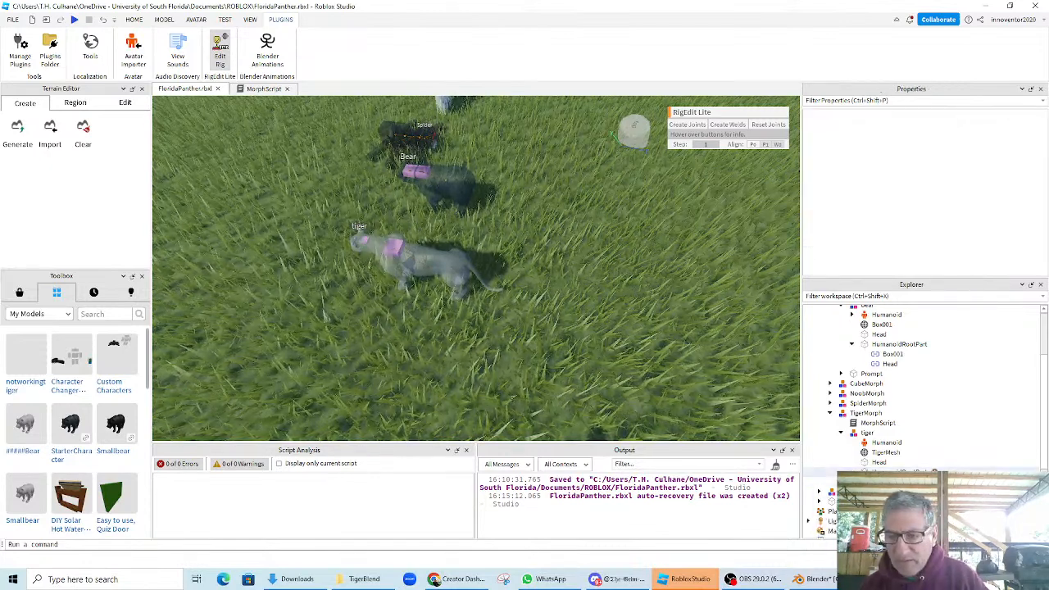
# - Create joints linking the tiger's HumanoidRootPart to its Head and TigerMesh, choosing the HumanoidRootPart first
pyautogui.click(876, 471)
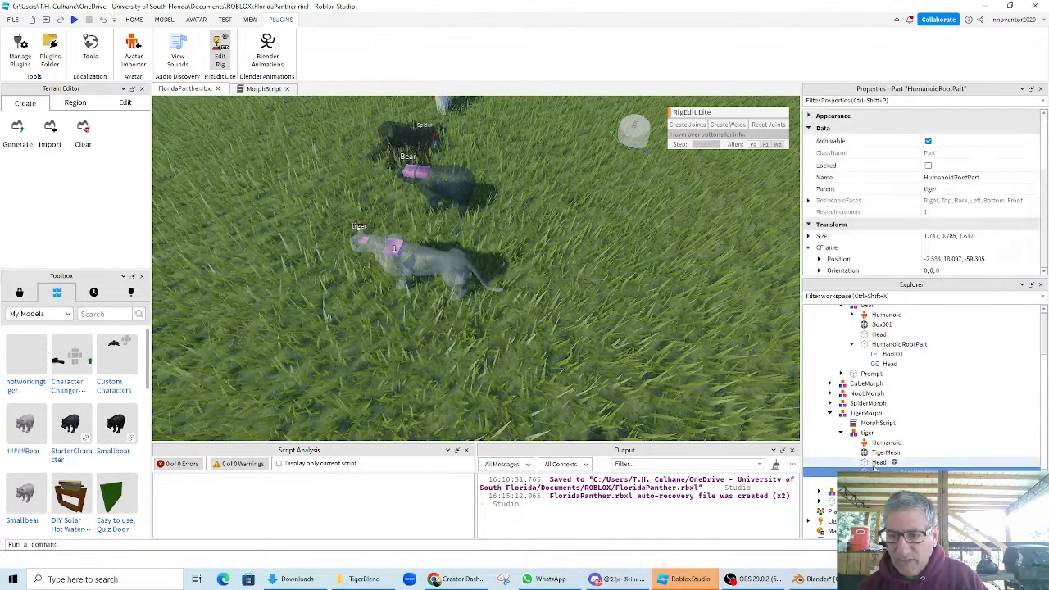
pyautogui.keyDown('shift'); pyautogui.click(886, 453); pyautogui.keyUp('shift')
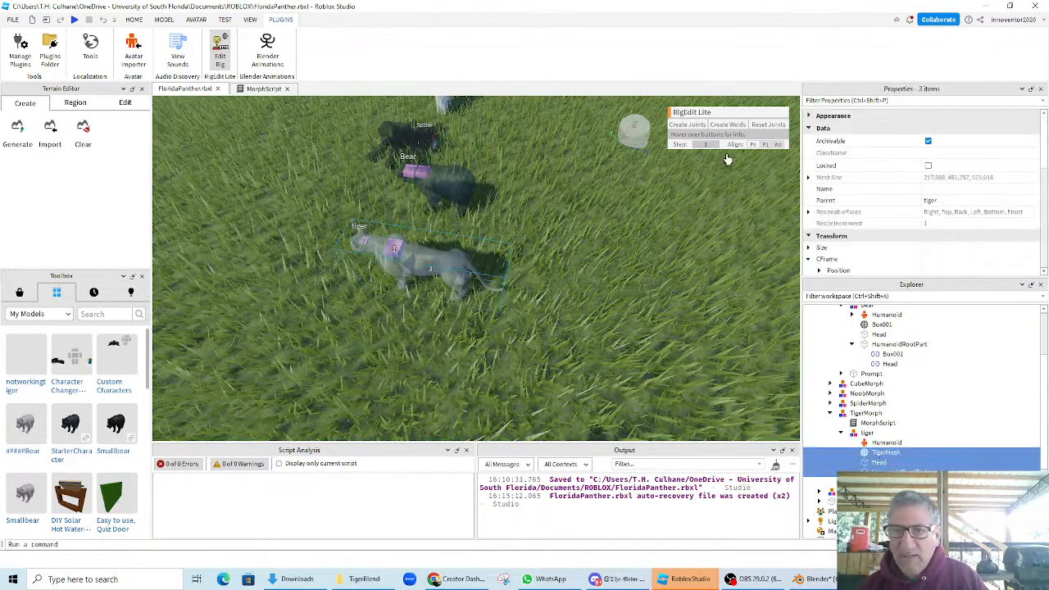
pyautogui.click(686, 124)
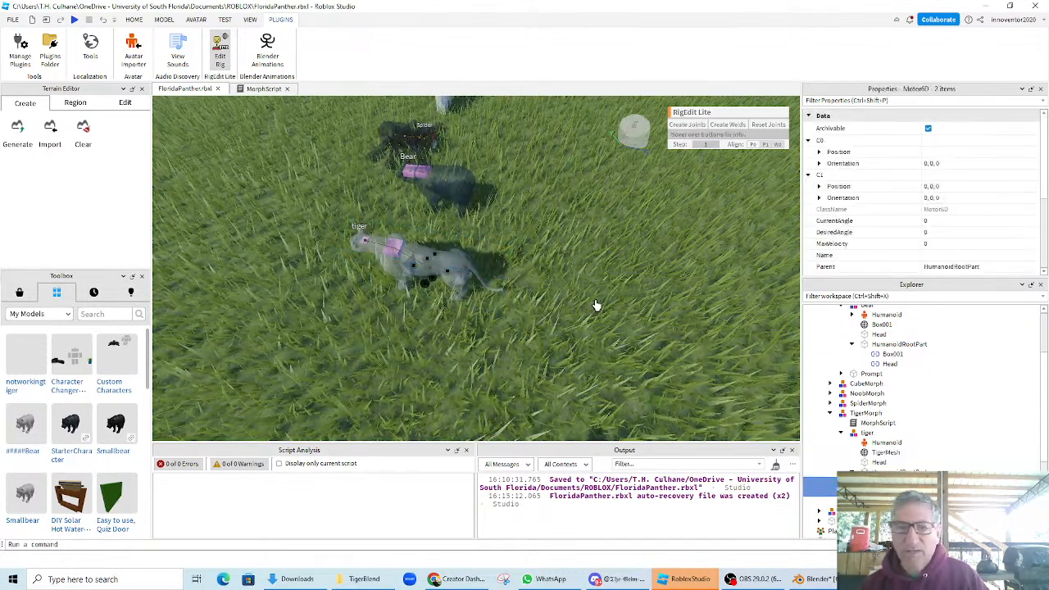
pyautogui.moveTo(488, 286); pyautogui.dragTo(543, 354, button='right')
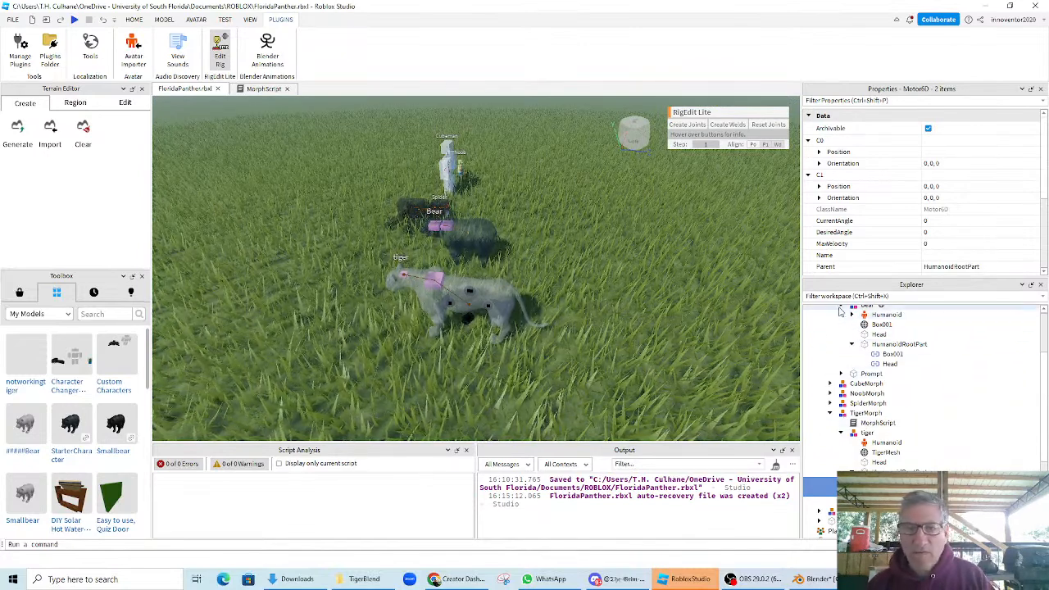
pyautogui.scroll(-2, 839, 312)
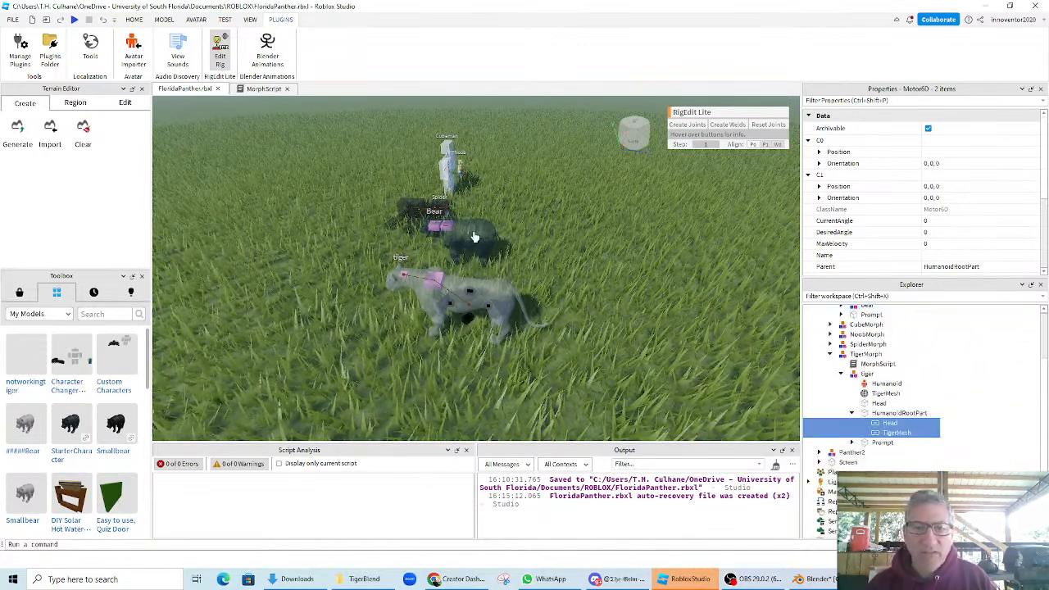
# - Clear the selection and exit rig editing in RigEdit Lite
pyautogui.click(894, 482)
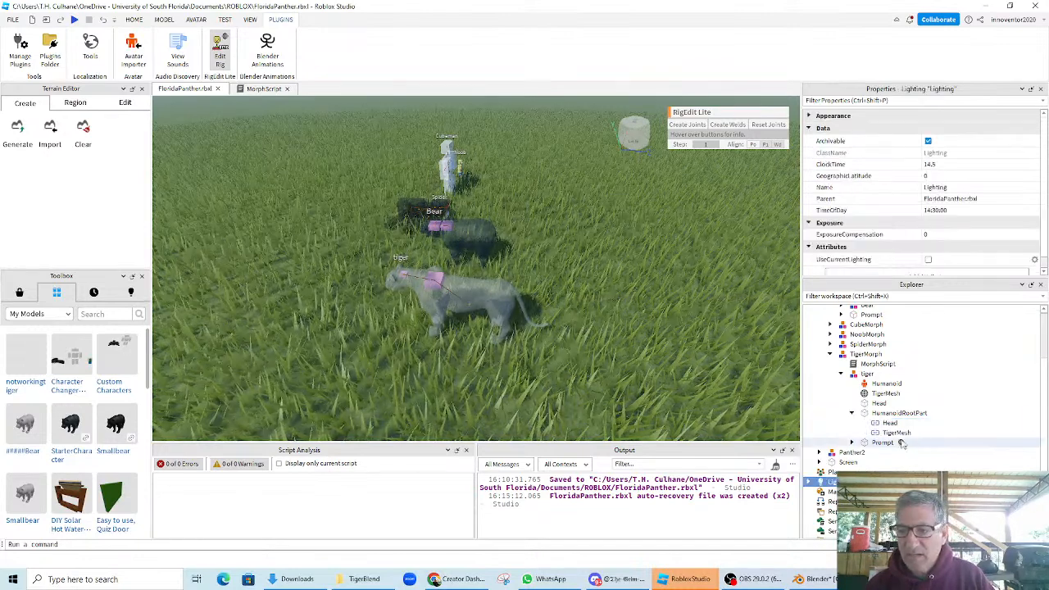
pyautogui.click(896, 413)
pyautogui.click(543, 259)
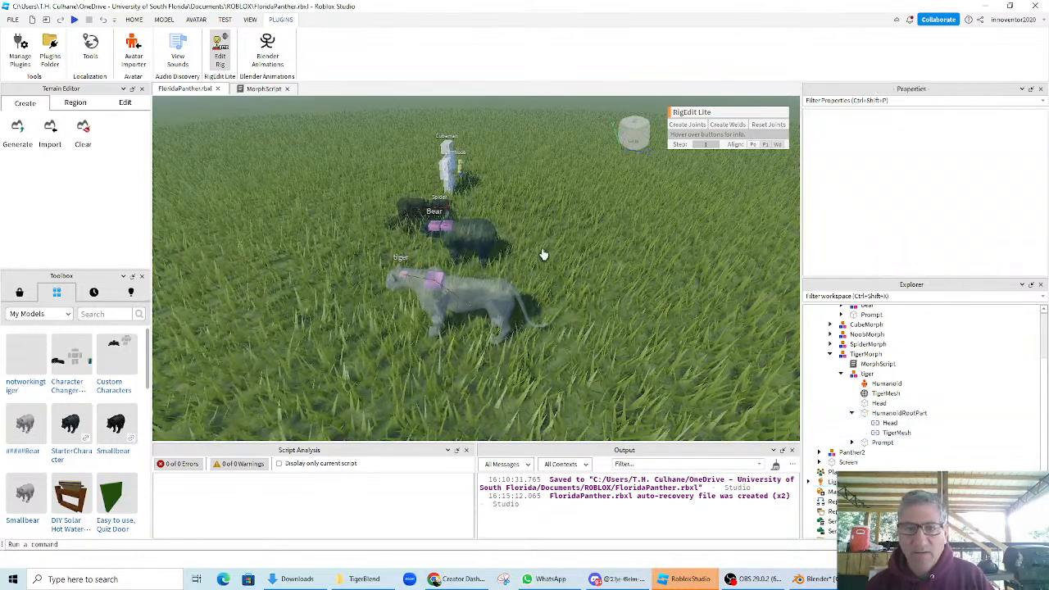
pyautogui.scroll(3, 857, 343)
pyautogui.click(860, 339)
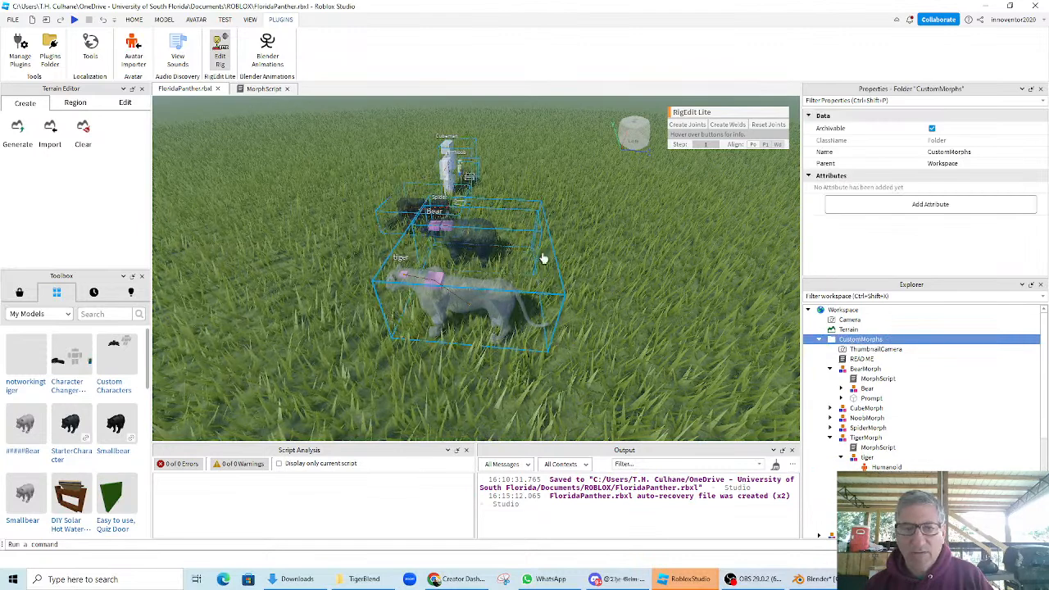
pyautogui.click(734, 119)
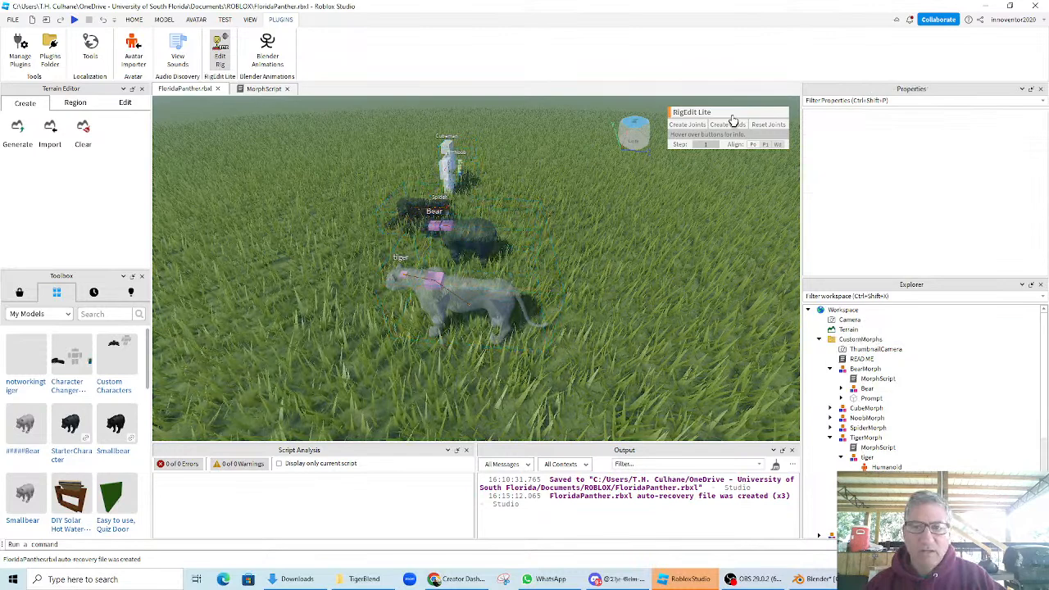
pyautogui.click(219, 50)
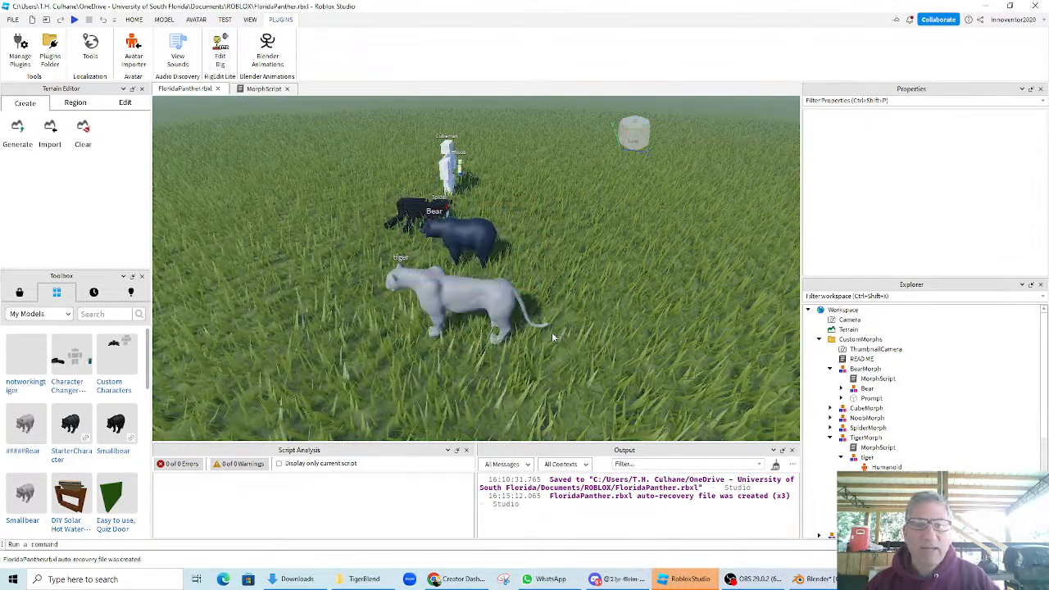
# - Examine the transform, pivot, collision and anchoring properties of the tiger's HumanoidRootPart
pyautogui.moveTo(599, 362); pyautogui.dragTo(516, 359, button='middle')
pyautogui.scroll(-1, 875, 459)
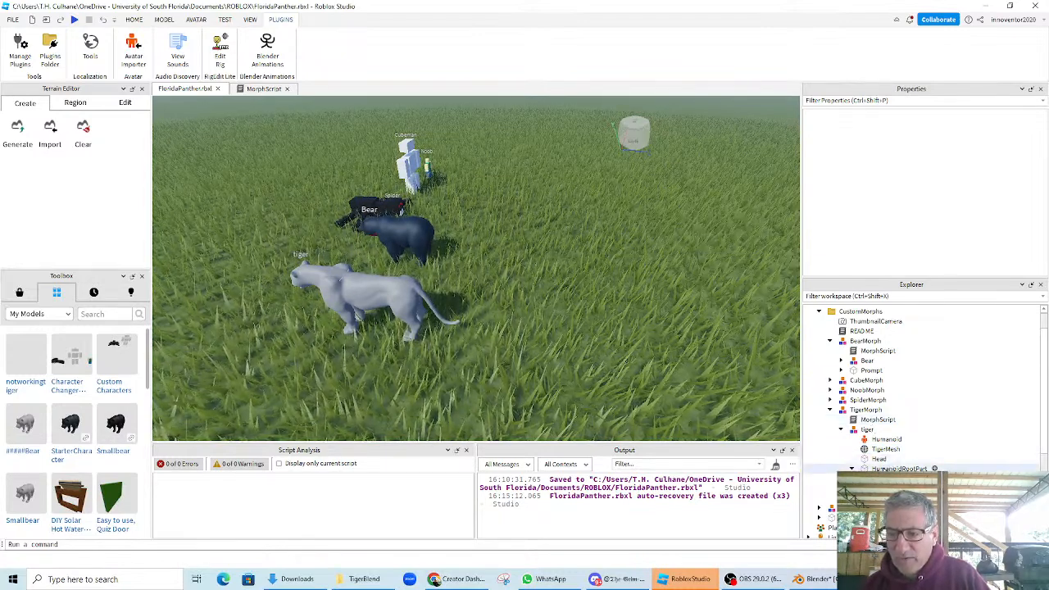
pyautogui.click(934, 471)
pyautogui.scroll(-5, 945, 243)
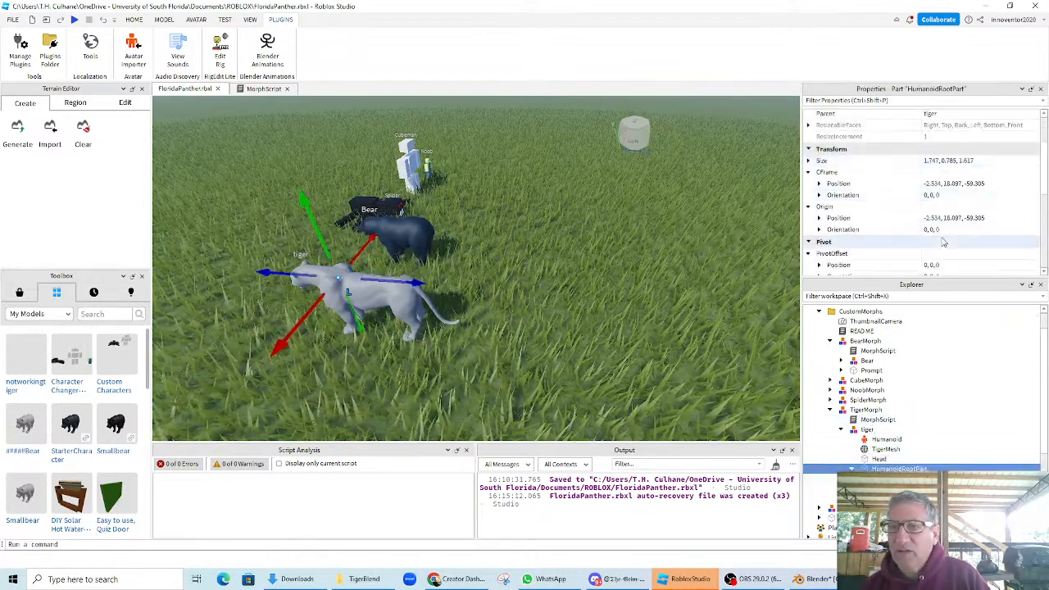
pyautogui.scroll(-1, 943, 241)
pyautogui.scroll(-2, 943, 241)
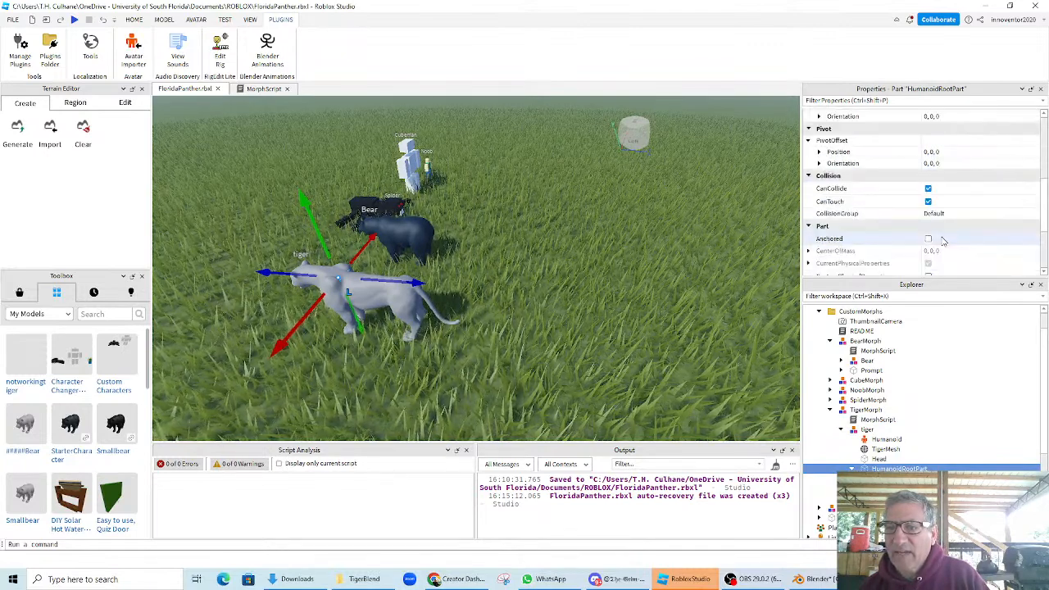
pyautogui.scroll(4, 943, 240)
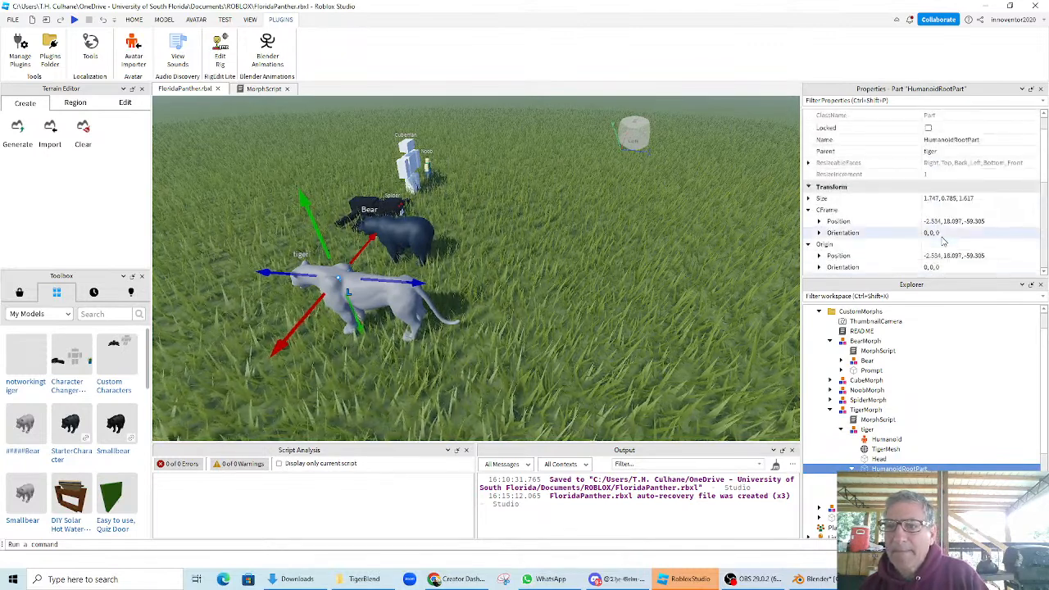
pyautogui.scroll(1, 942, 241)
pyautogui.scroll(-2, 943, 240)
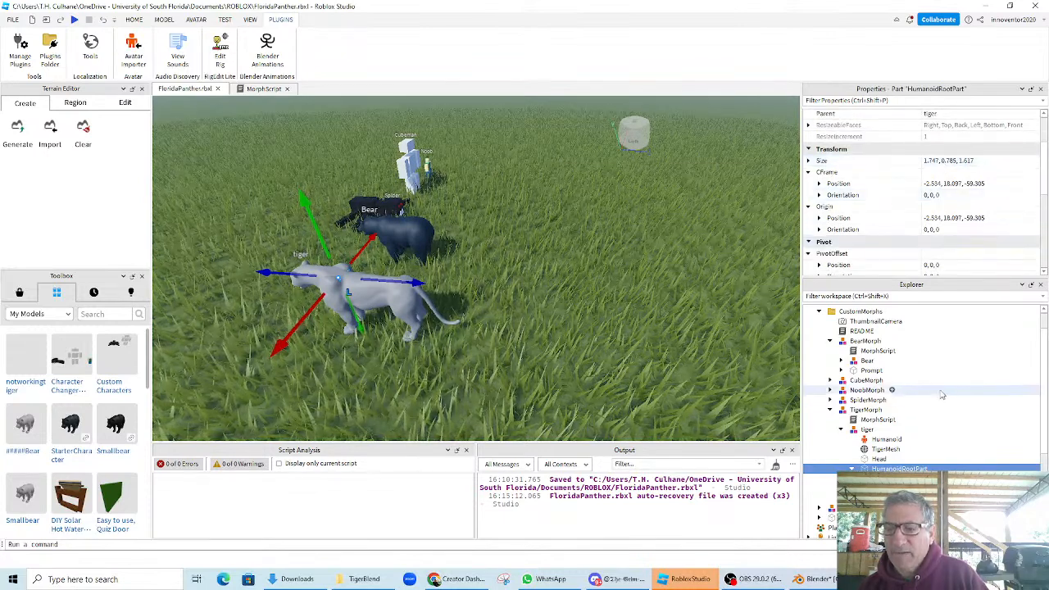
# - Set the tiger model's PrimaryPart to its HumanoidRootPart and save the place to file
pyautogui.click(866, 431)
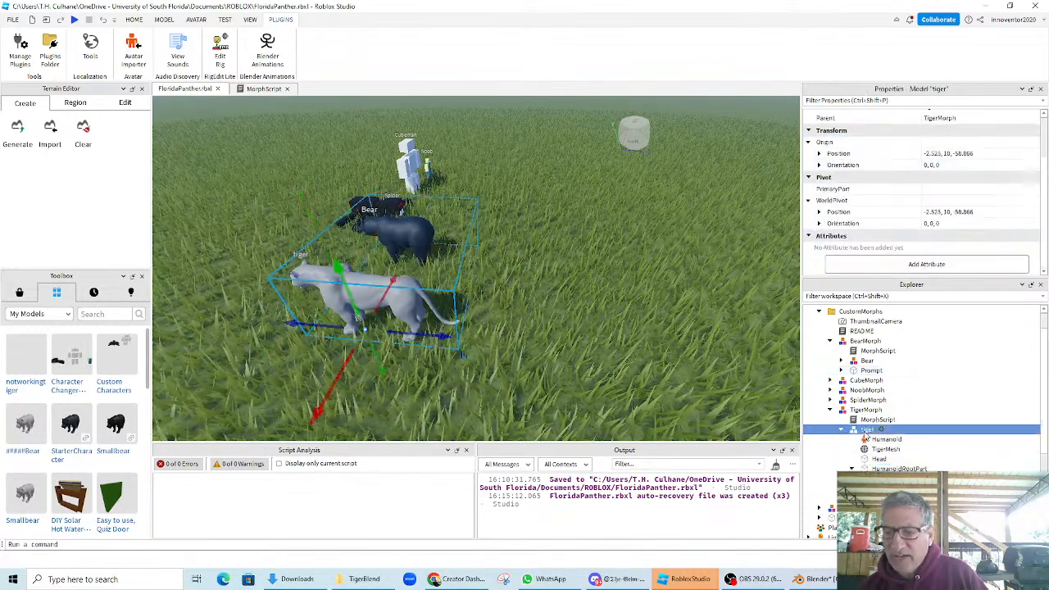
pyautogui.click(943, 190)
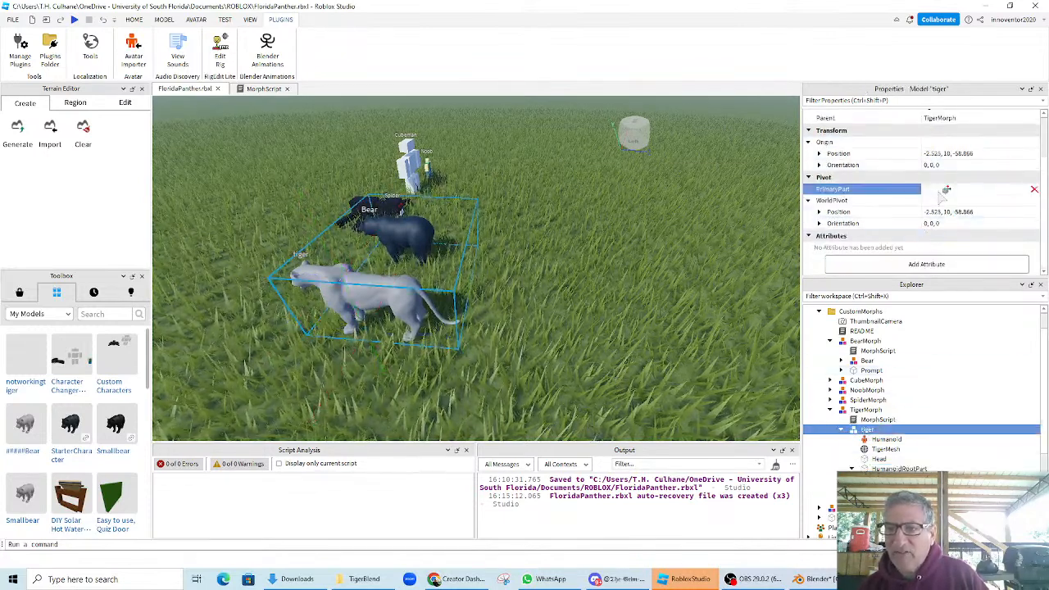
pyautogui.click(910, 468)
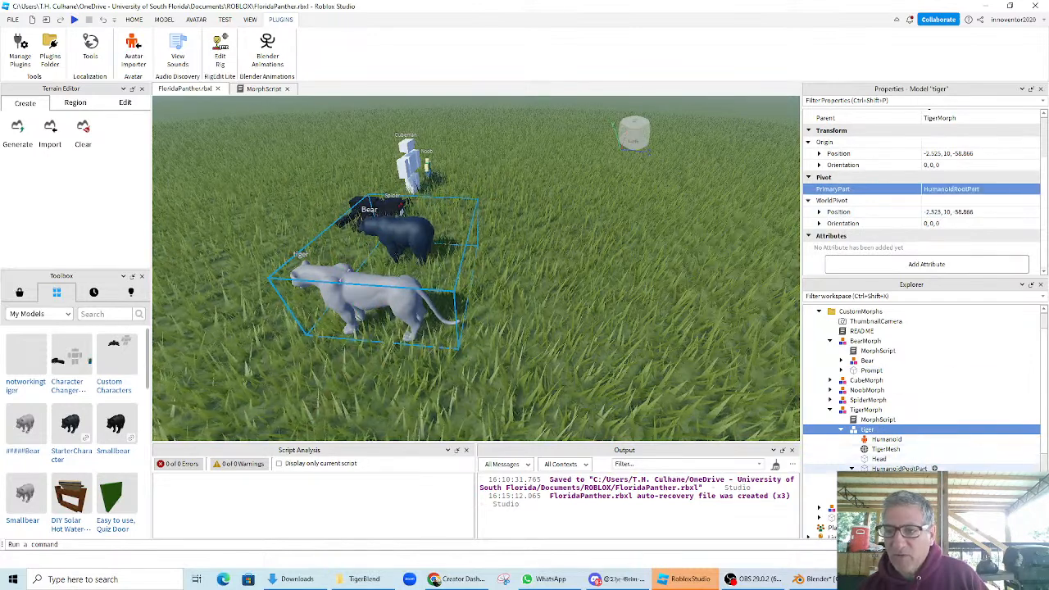
pyautogui.click(12, 20)
pyautogui.click(28, 85)
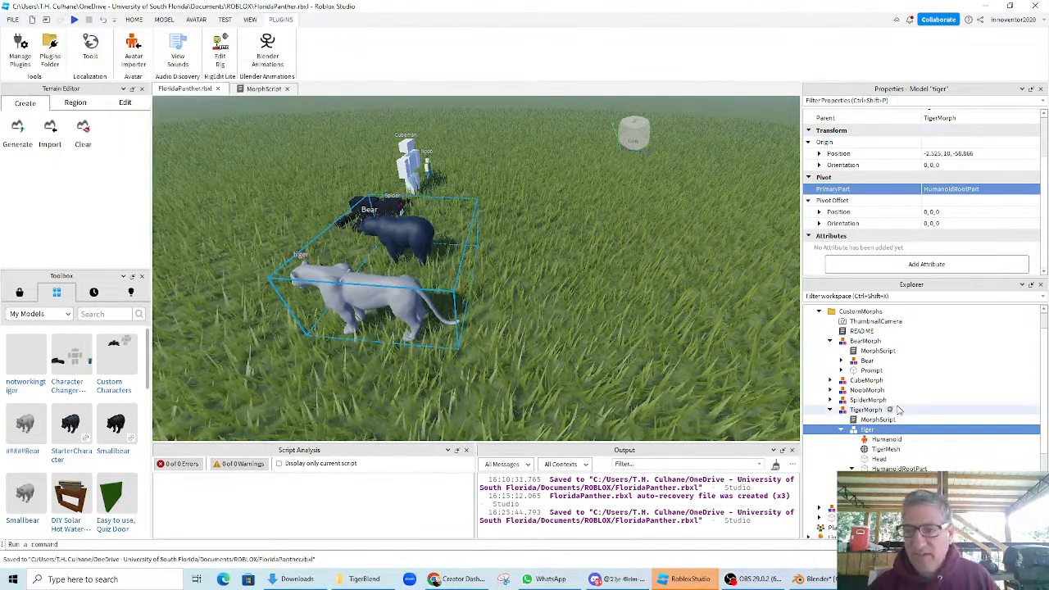
# - Collapse TigerMorph, start a playtest, walk to the morph row and change the character into the Bear
pyautogui.scroll(2, 826, 459)
pyautogui.click(830, 438)
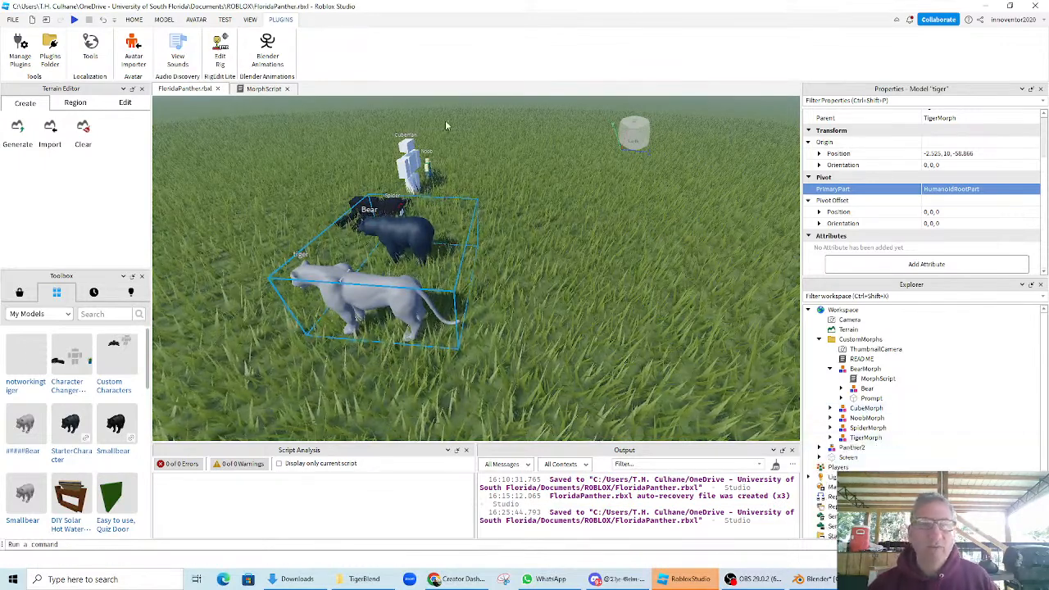
pyautogui.scroll(5, 370, 38)
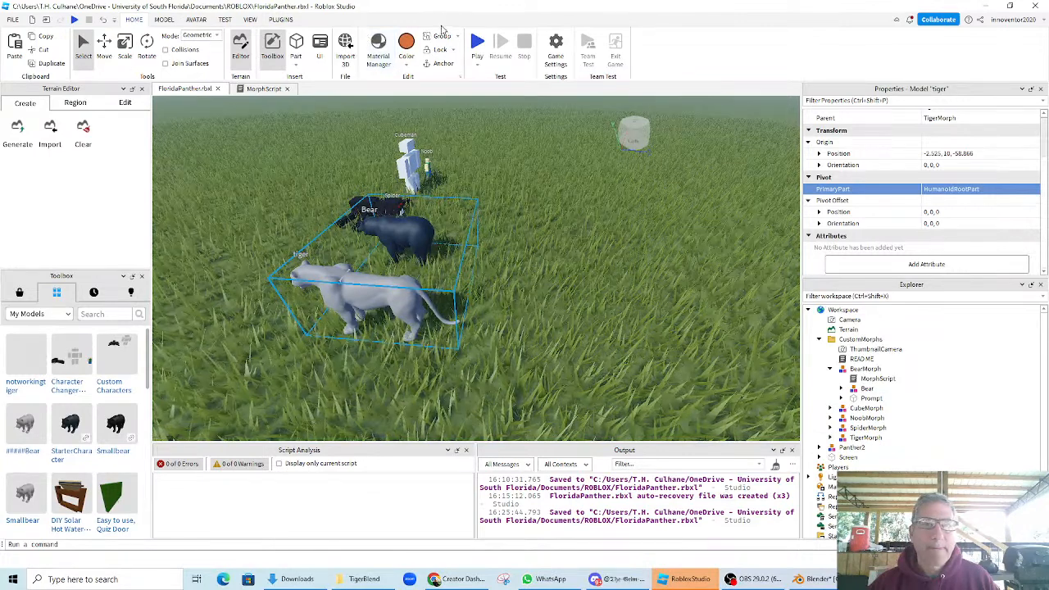
pyautogui.click(475, 48)
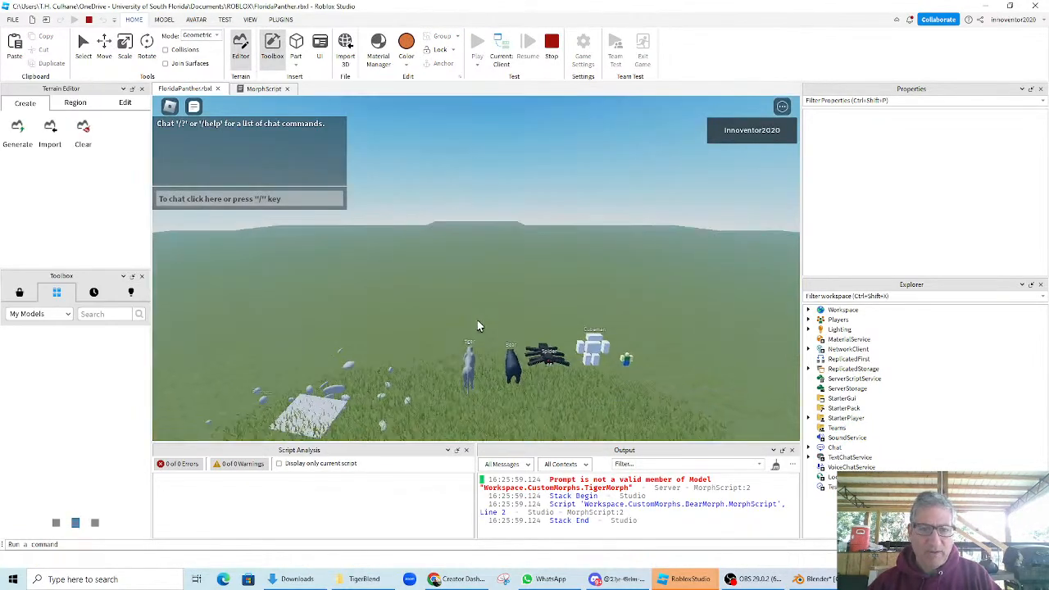
pyautogui.press('w')
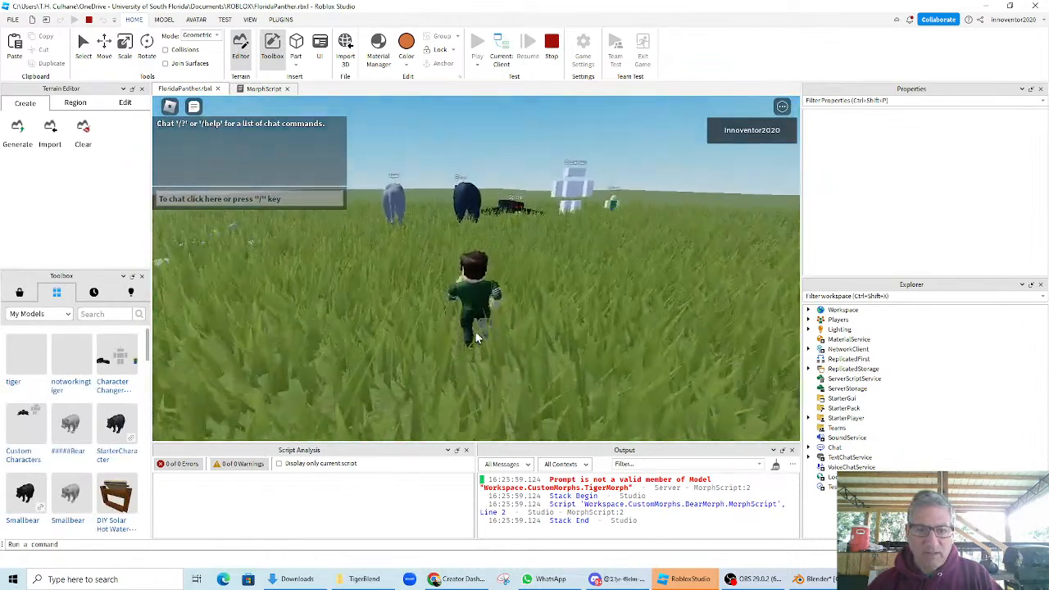
pyautogui.press('e')
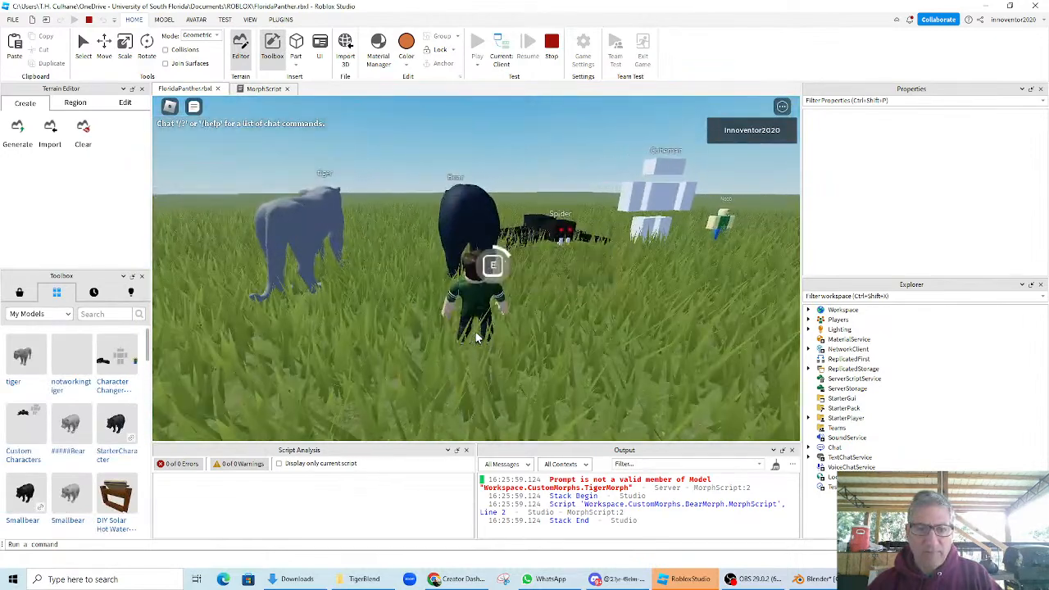
# - Walk the bear character past the tiger, change into Cubeman, and stop the playtest
pyautogui.press('s')
pyautogui.moveTo(475, 337); pyautogui.dragTo(475, 337, button='right')
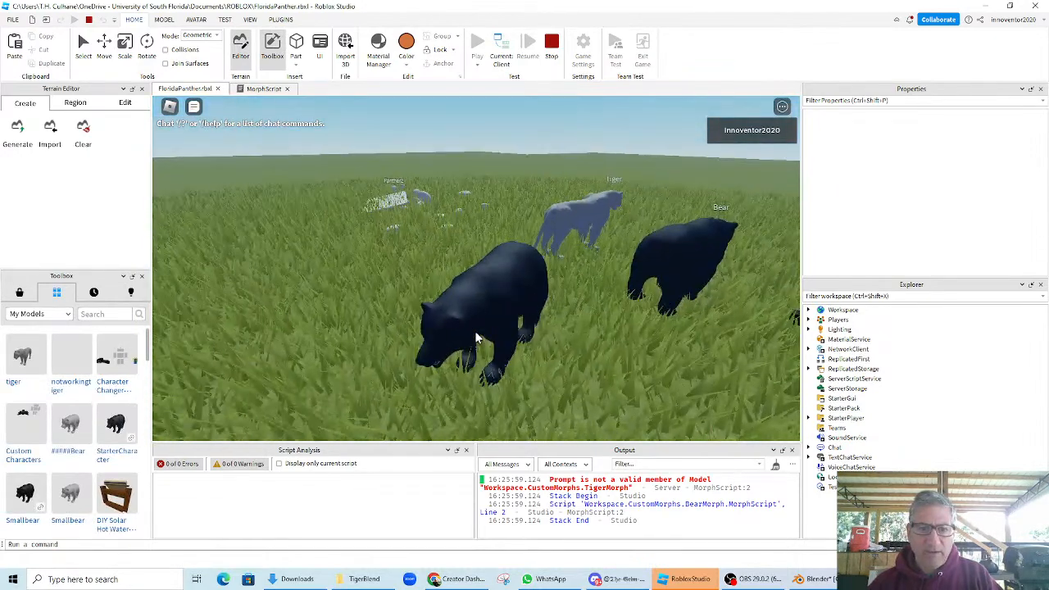
pyautogui.press('w')
pyautogui.press('d')
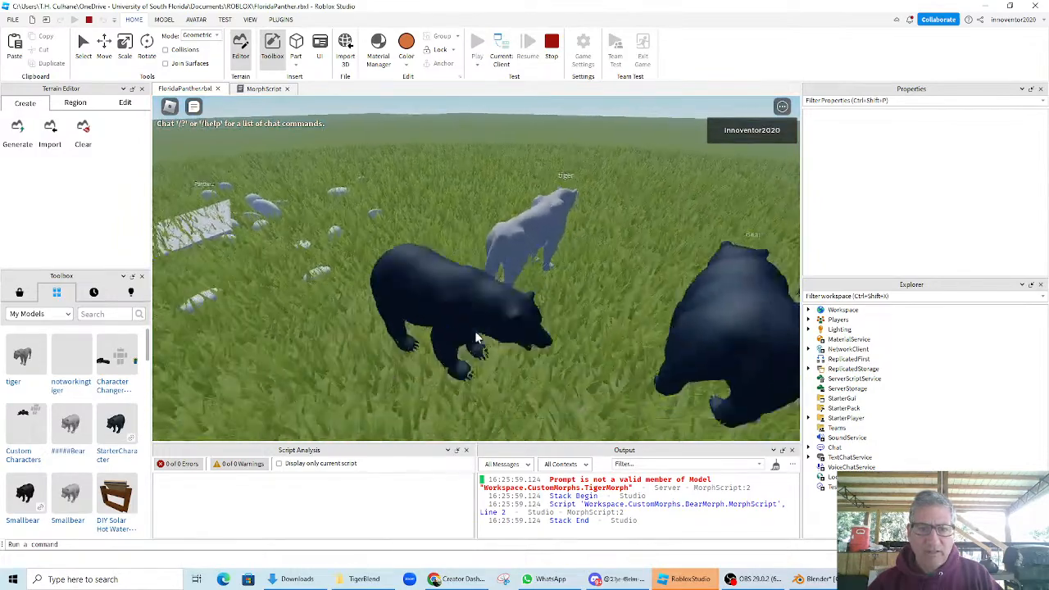
pyautogui.moveTo(476, 337); pyautogui.dragTo(477, 334, button='right')
pyautogui.press('e')
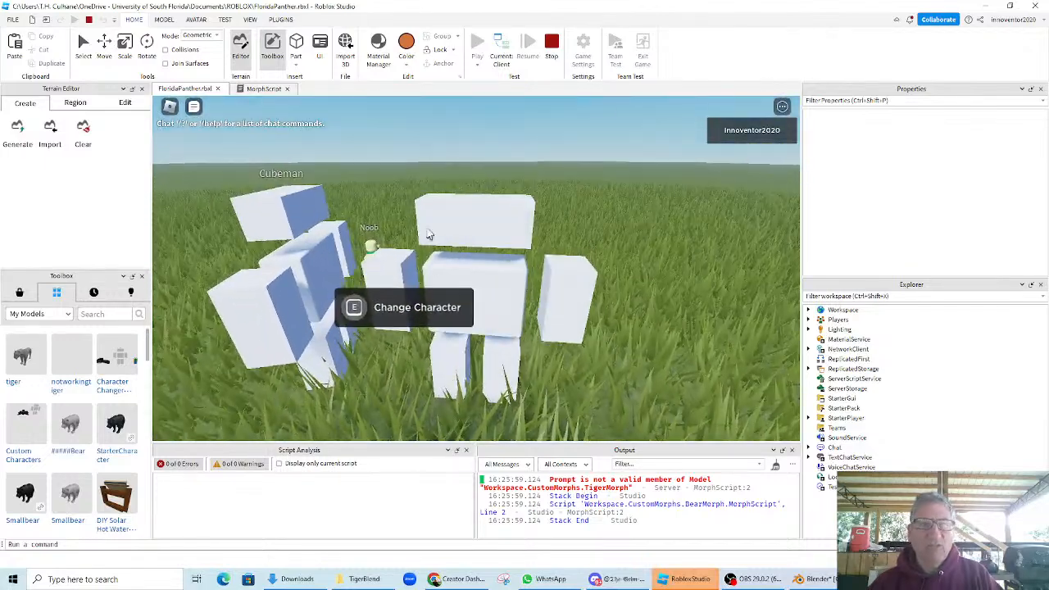
pyautogui.click(551, 48)
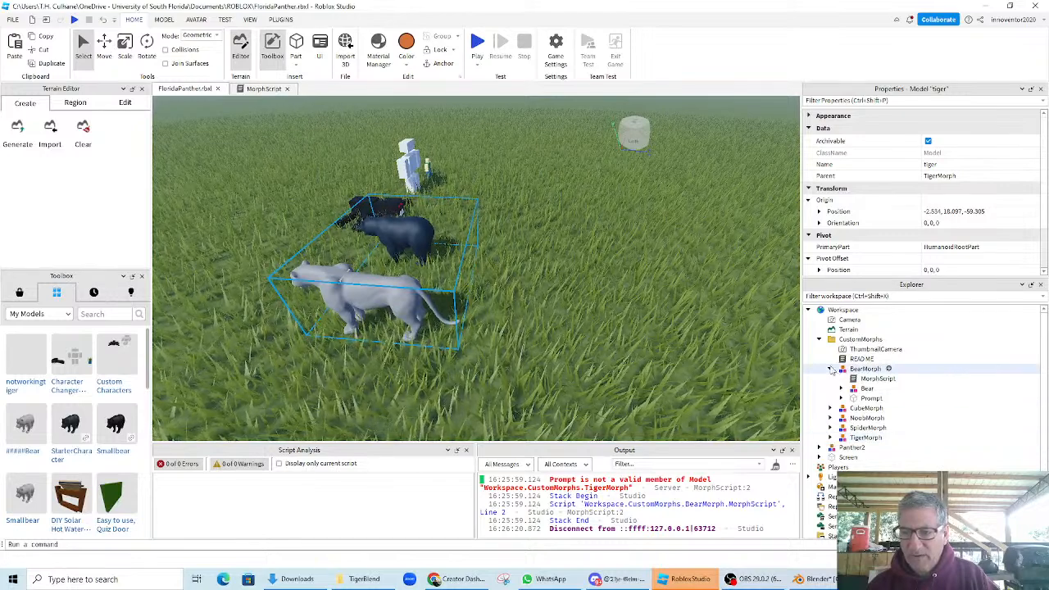
# - Move the tiger's Prompt part beside the tiger's tail, at about -4.1, 14.9, -47.1, and save the place to file
pyautogui.click(831, 369)
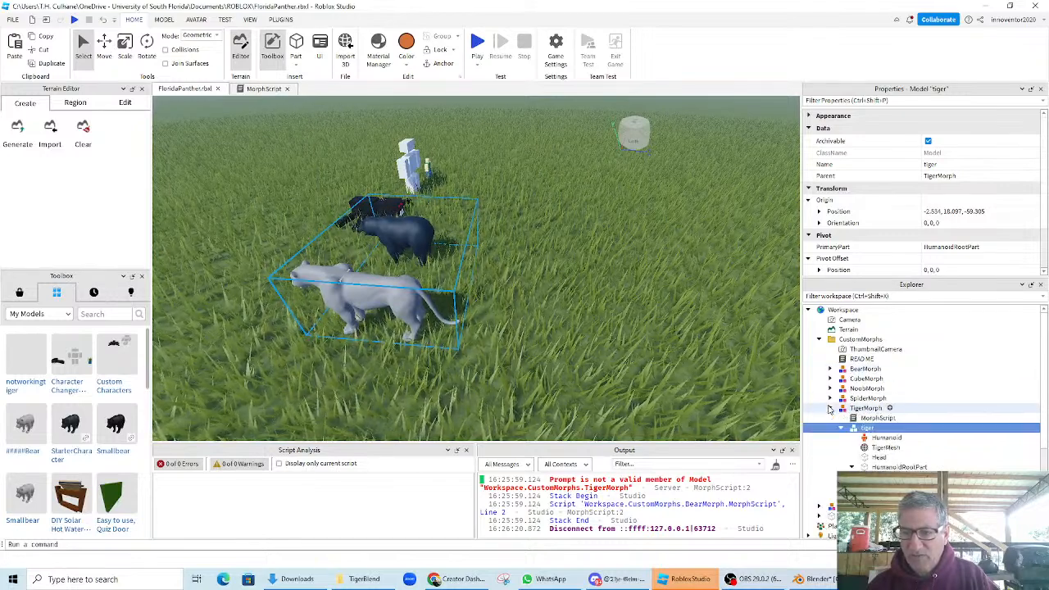
pyautogui.click(831, 408)
pyautogui.scroll(-2, 893, 436)
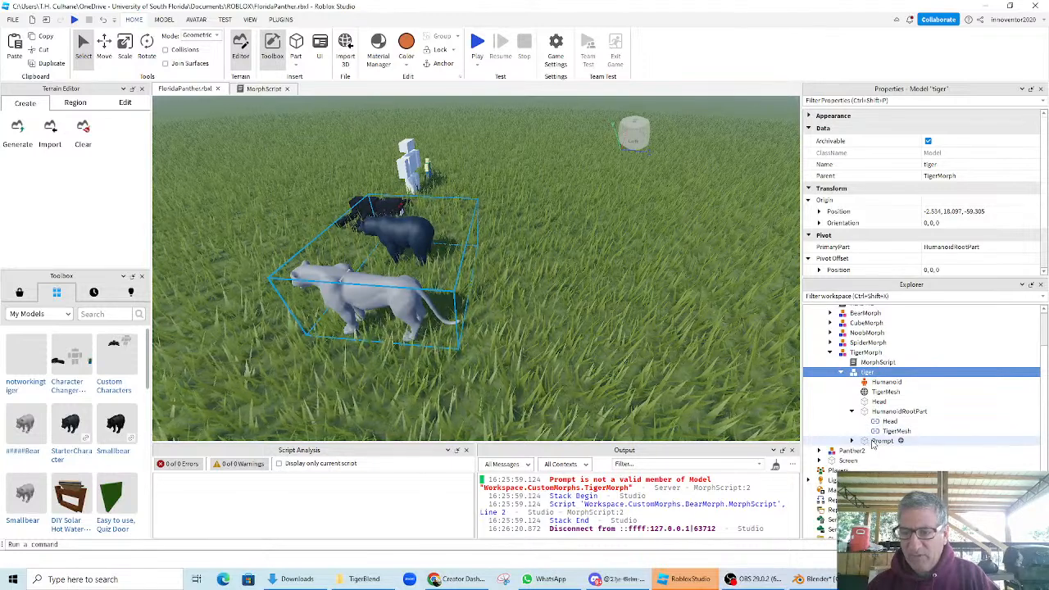
pyautogui.click(878, 441)
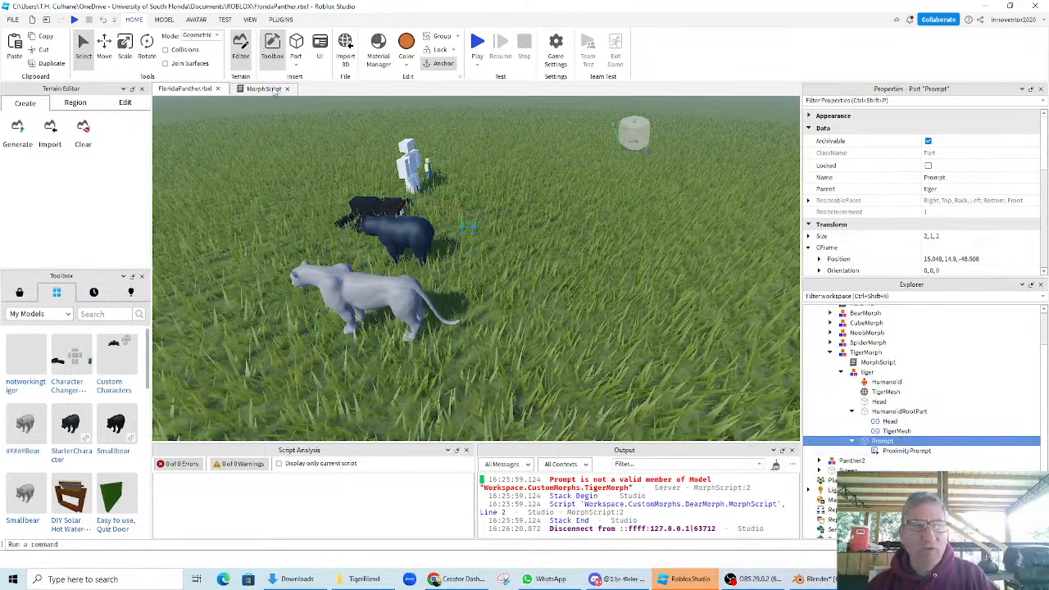
pyautogui.hotkey('ctrl', '2')
pyautogui.moveTo(462, 268); pyautogui.dragTo(421, 333)
pyautogui.moveTo(398, 381); pyautogui.dragTo(402, 385)
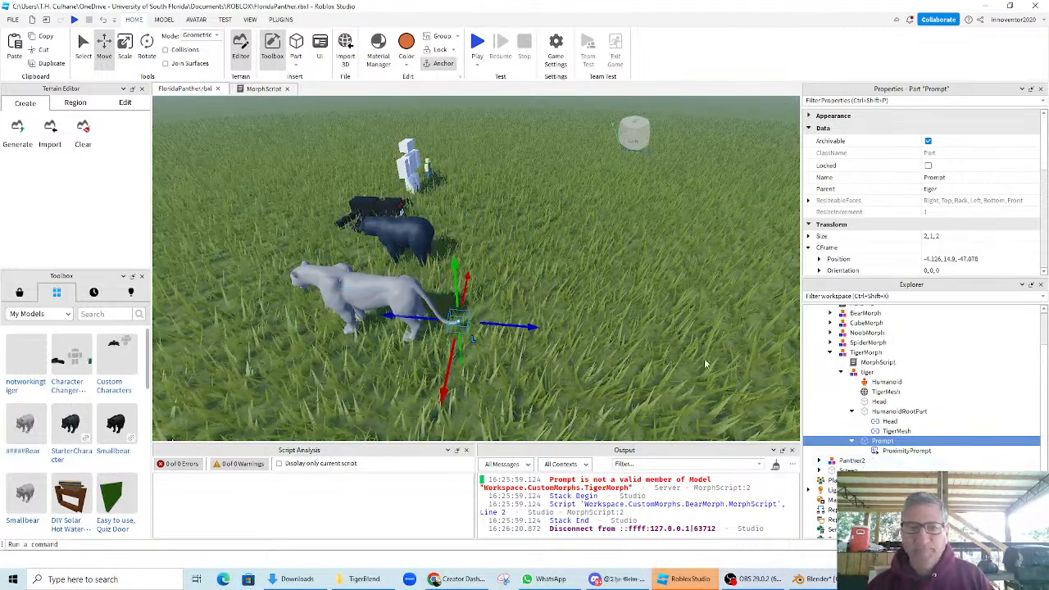
pyautogui.click(830, 354)
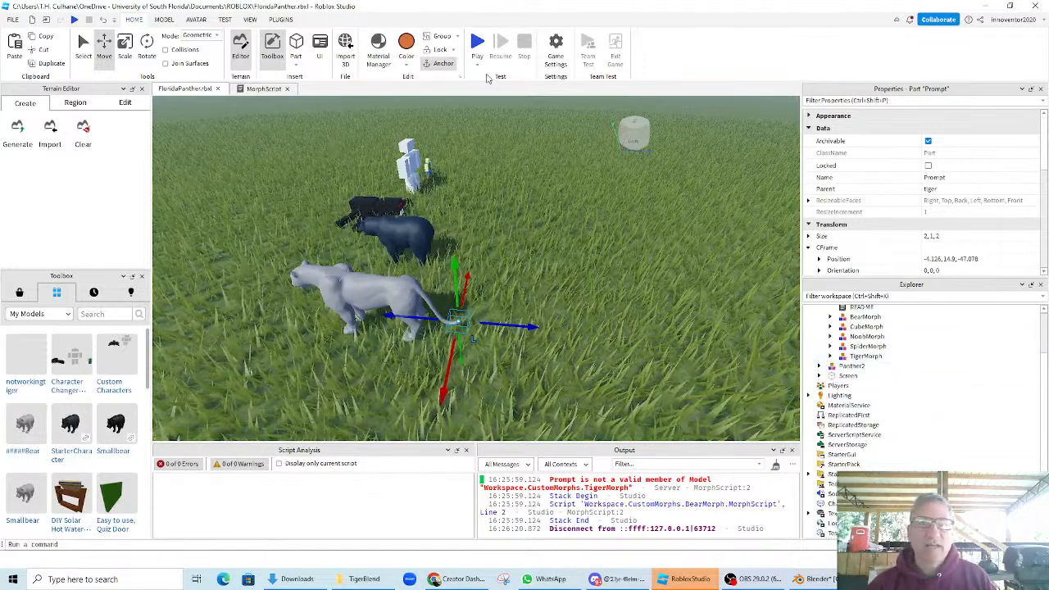
pyautogui.click(12, 20)
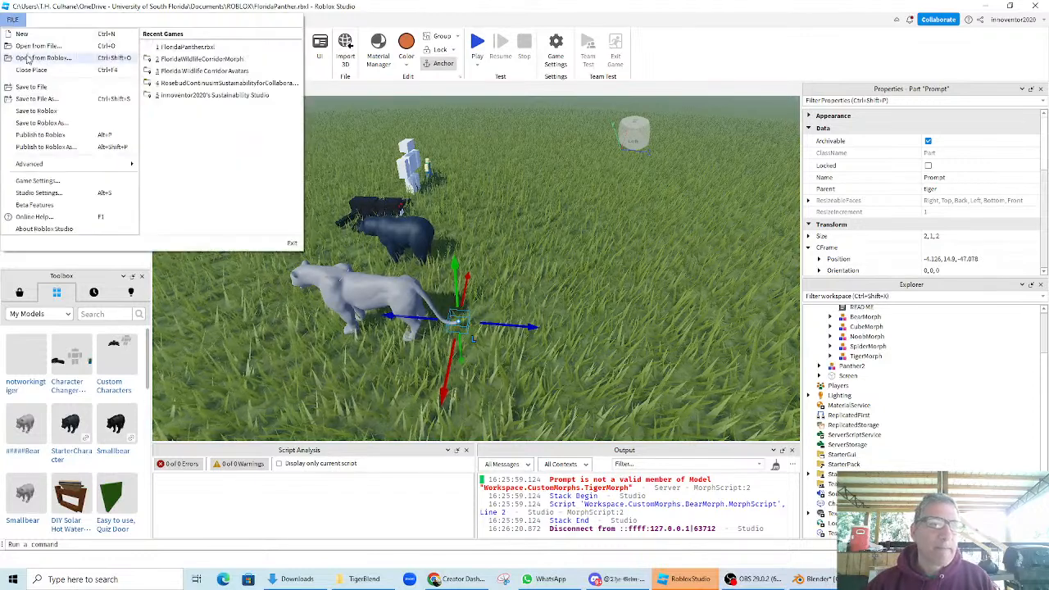
pyautogui.click(29, 86)
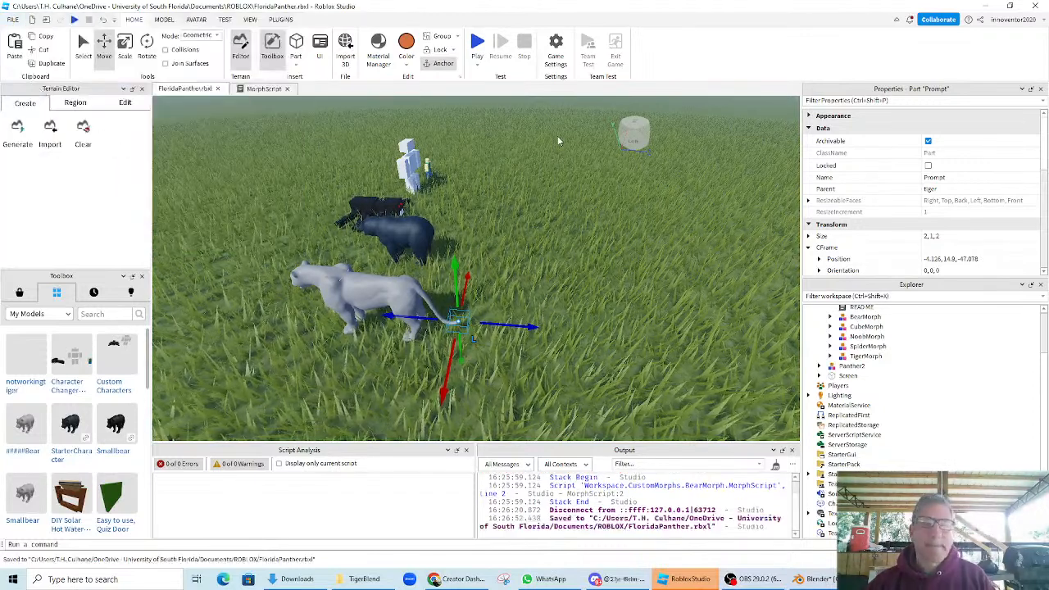
# - Start a playtest, walk up behind the tiger and try changing the character at its prompt
pyautogui.click(478, 45)
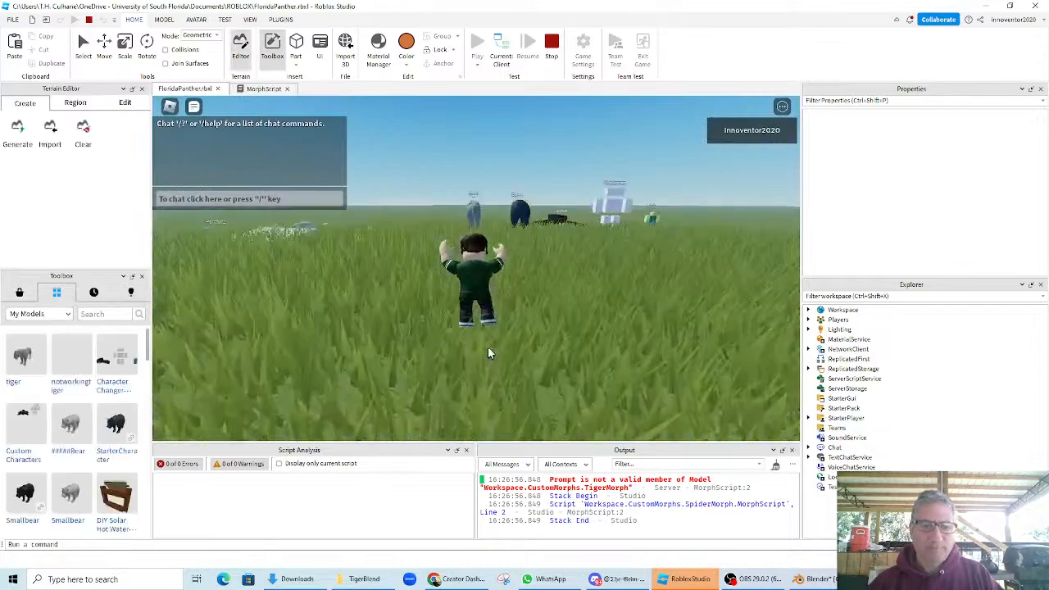
pyautogui.press('w')
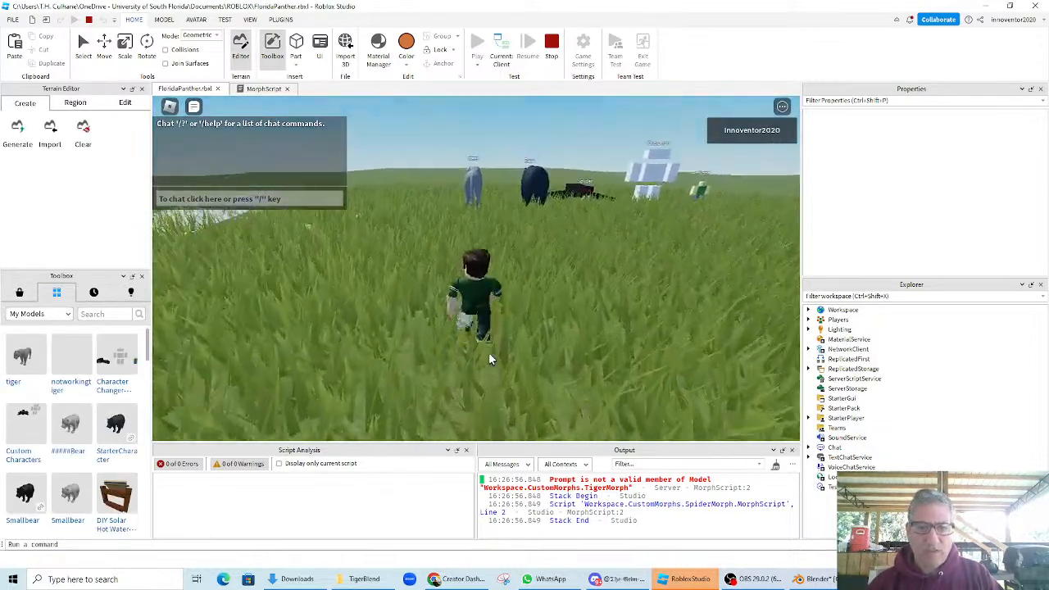
pyautogui.press('w')
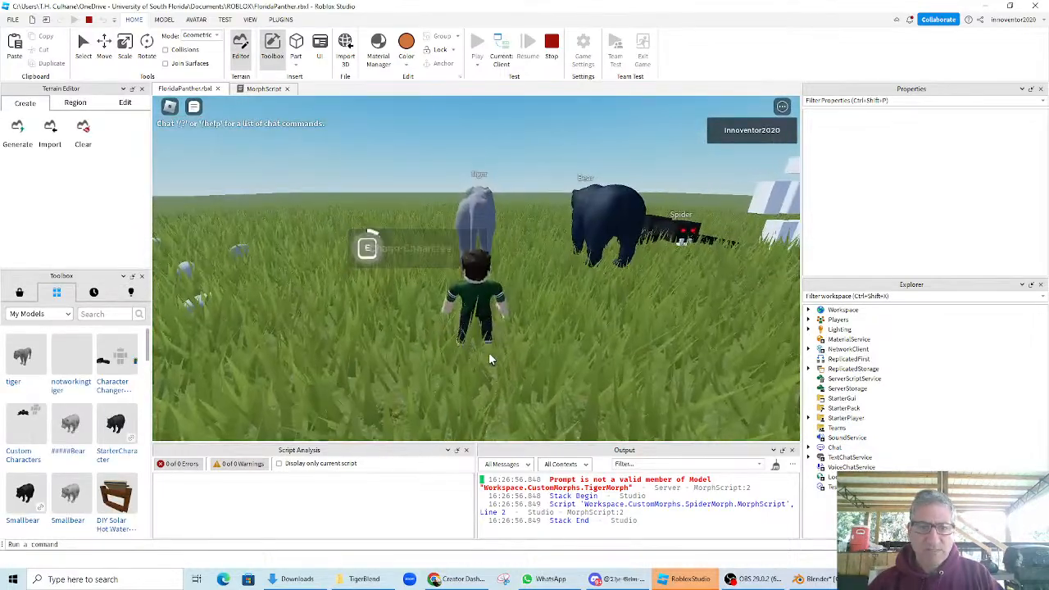
pyautogui.press('w')
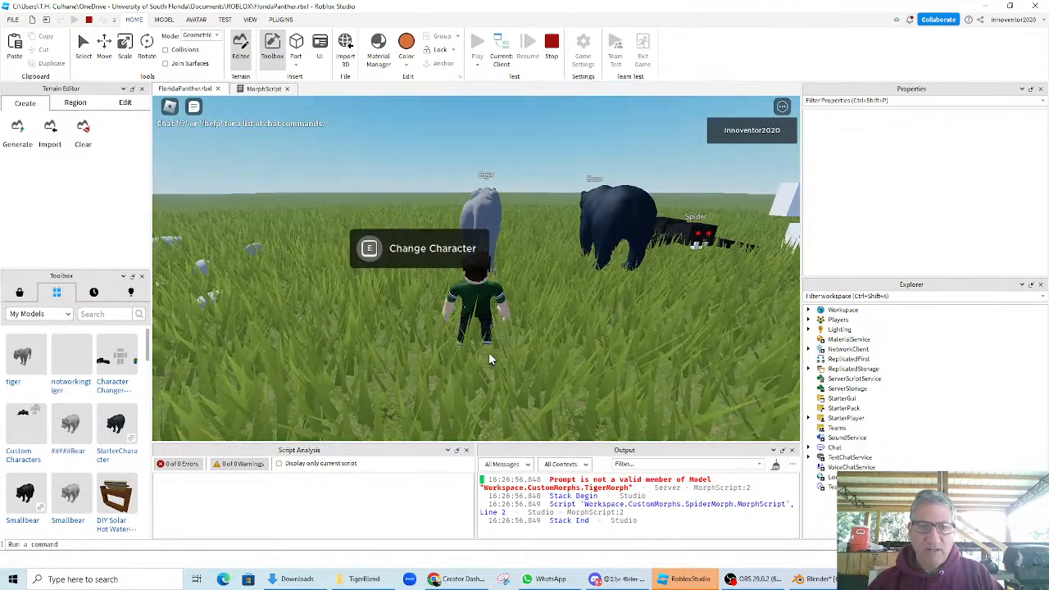
pyautogui.moveTo(489, 358); pyautogui.dragTo(490, 354, button='right')
pyautogui.press('w')
pyautogui.press('e')
# - Test the Change Character prompts around the bear and the tiger, and stop the playtest
pyautogui.press('w')
pyautogui.press('w')
pyautogui.press('e')
pyautogui.press('w')
pyautogui.press('e')
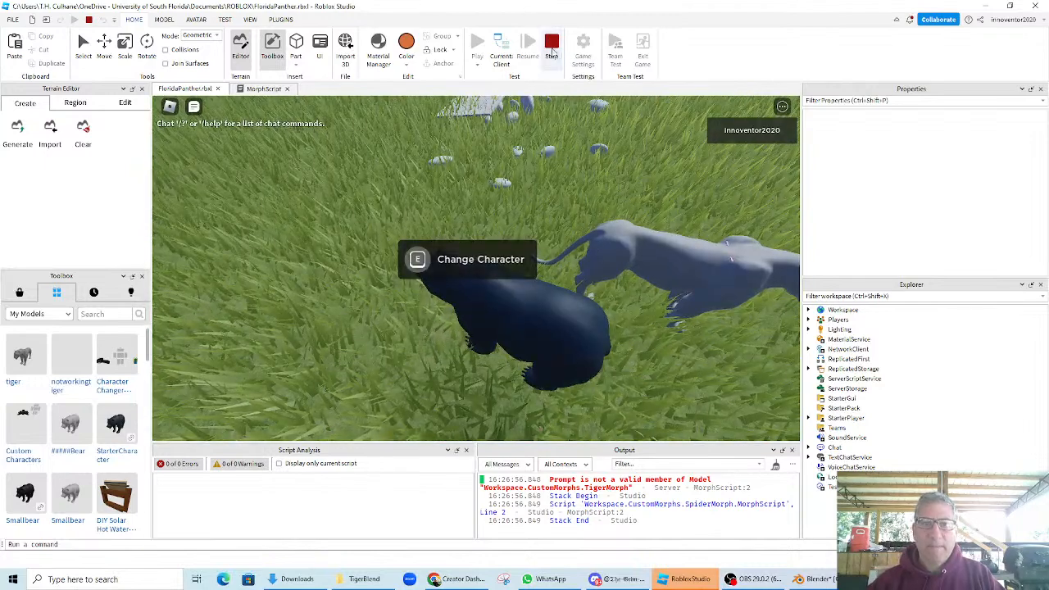
pyautogui.click(551, 50)
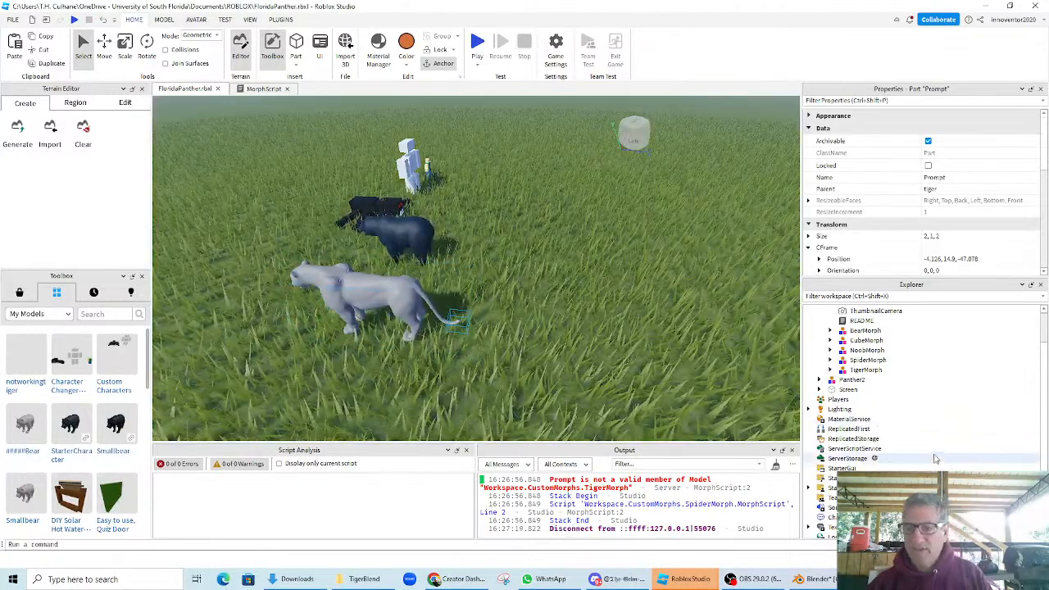
# - Compare the contents of BearMorph's Bear model and its Humanoid with those of TigerMorph's tiger model
pyautogui.scroll(-1, 937, 455)
pyautogui.scroll(5, 937, 456)
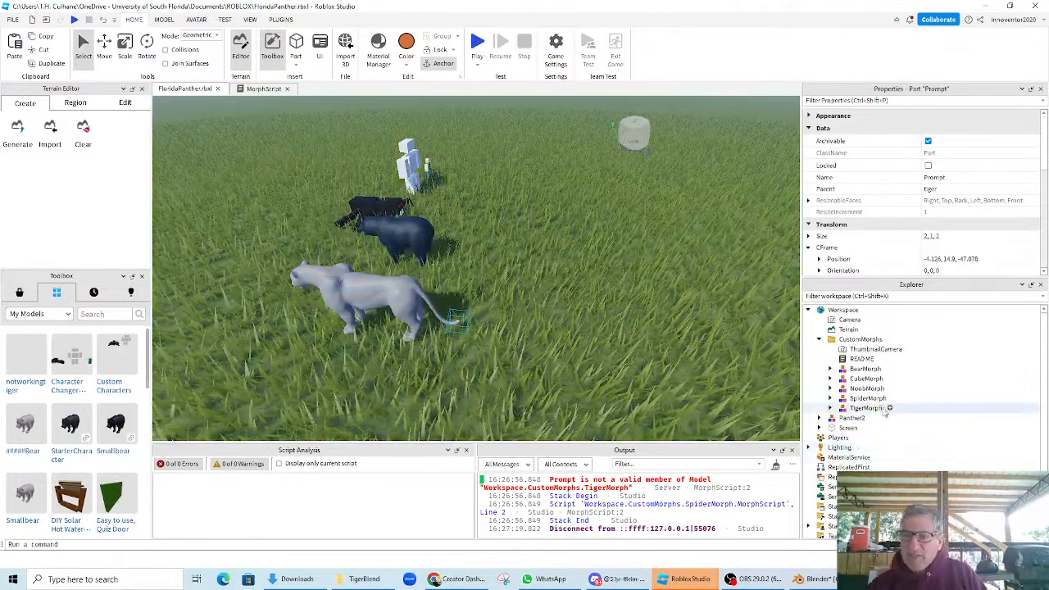
pyautogui.click(831, 369)
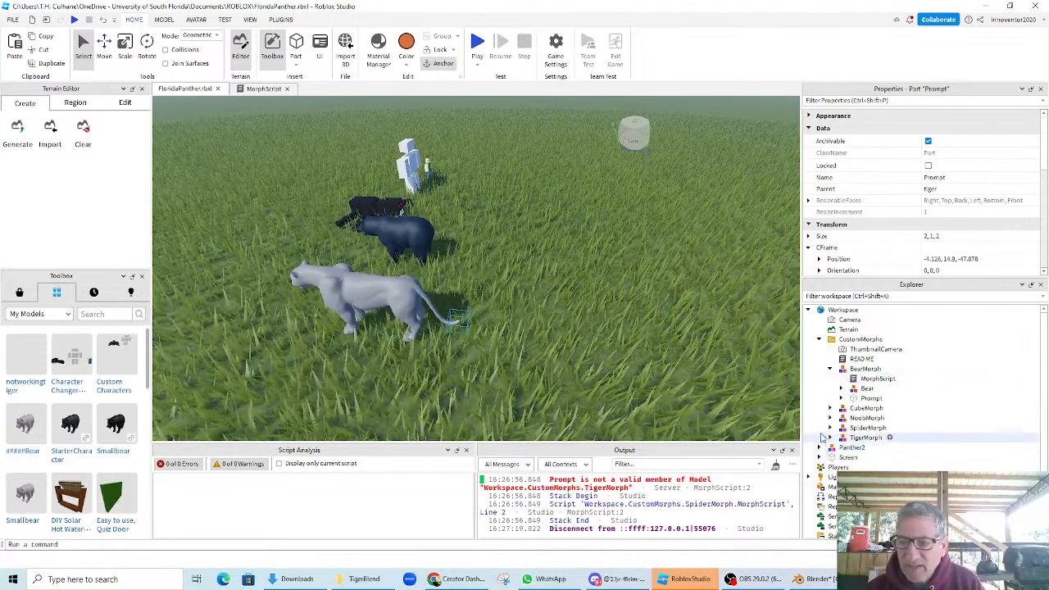
pyautogui.click(830, 437)
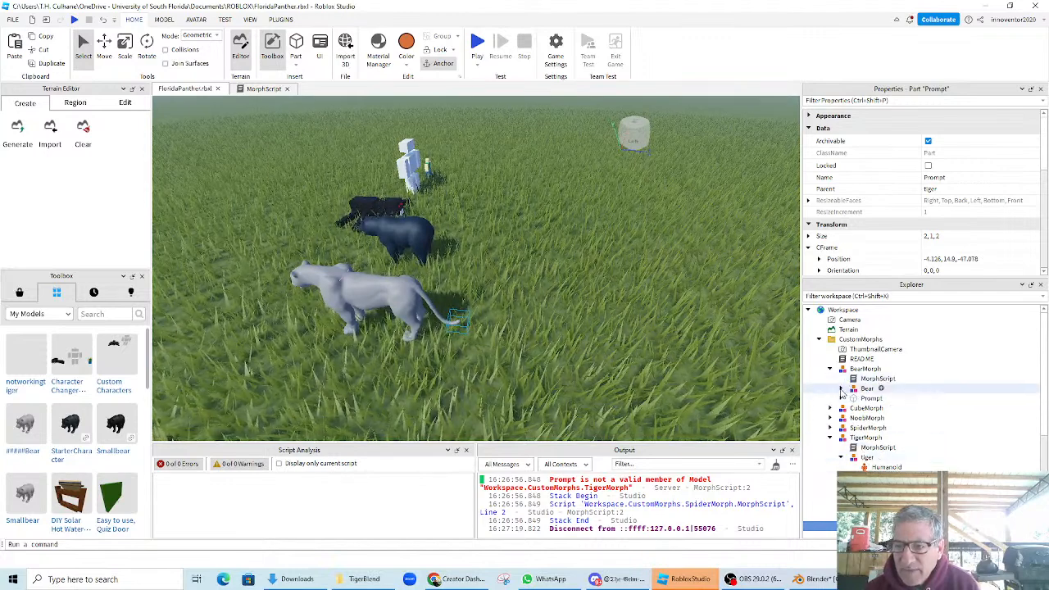
pyautogui.click(842, 388)
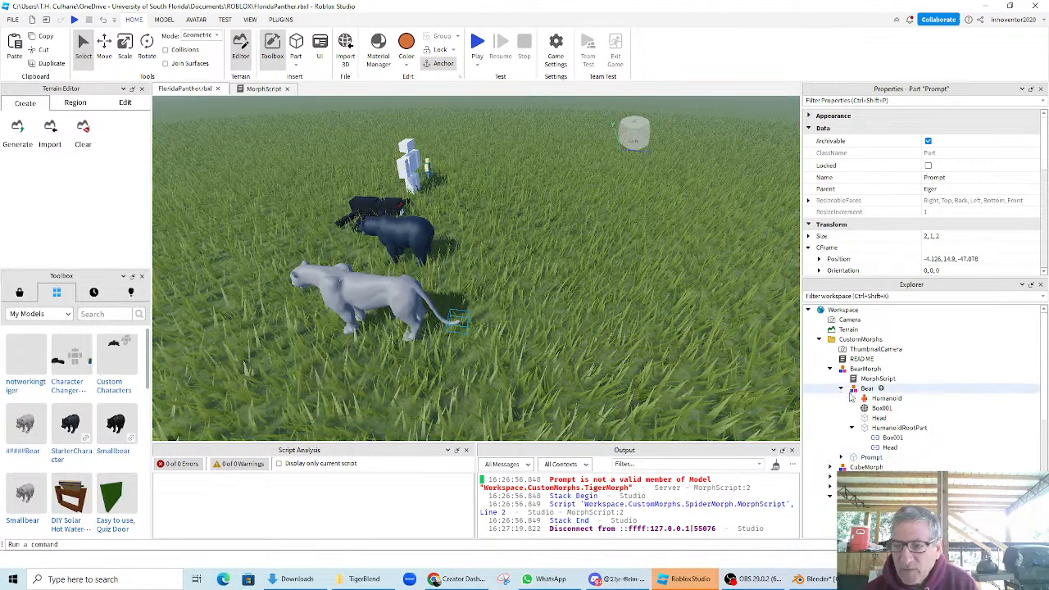
pyautogui.click(861, 389)
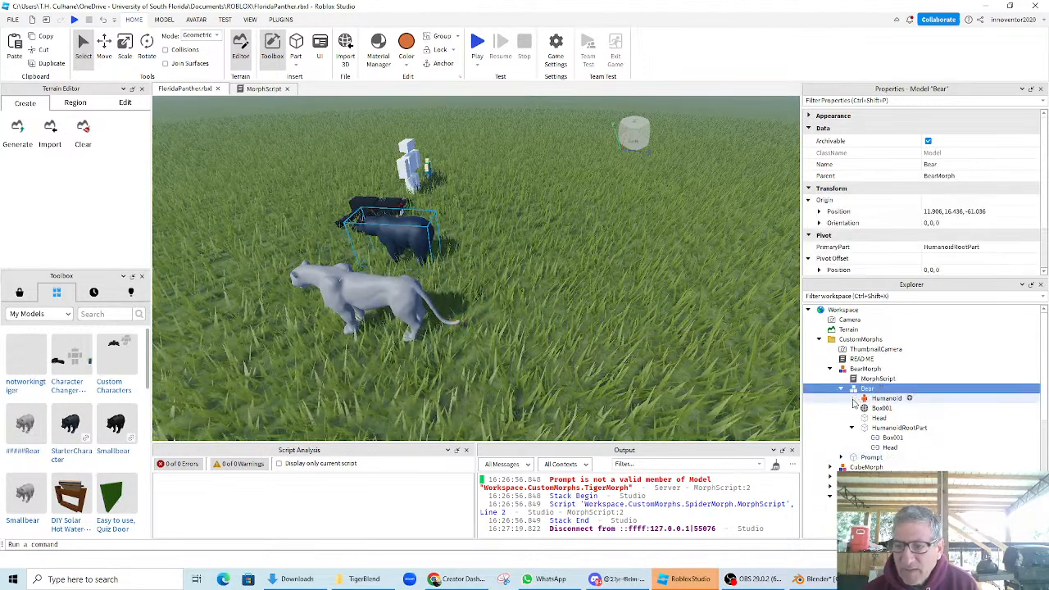
pyautogui.click(853, 398)
pyautogui.scroll(-2, 934, 426)
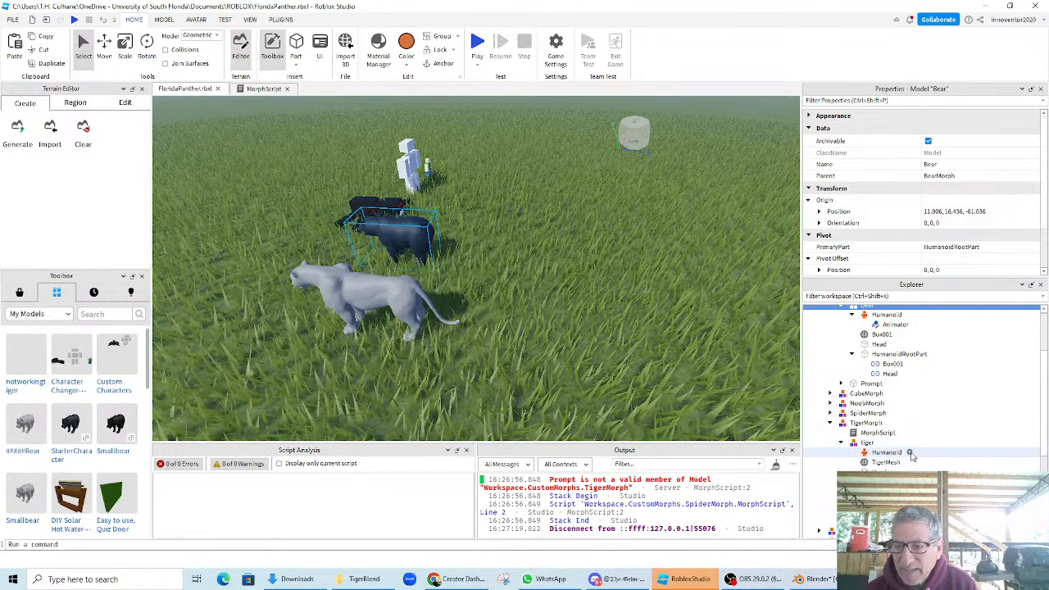
# - Add an Animator object to the tiger's Humanoid
pyautogui.click(909, 453)
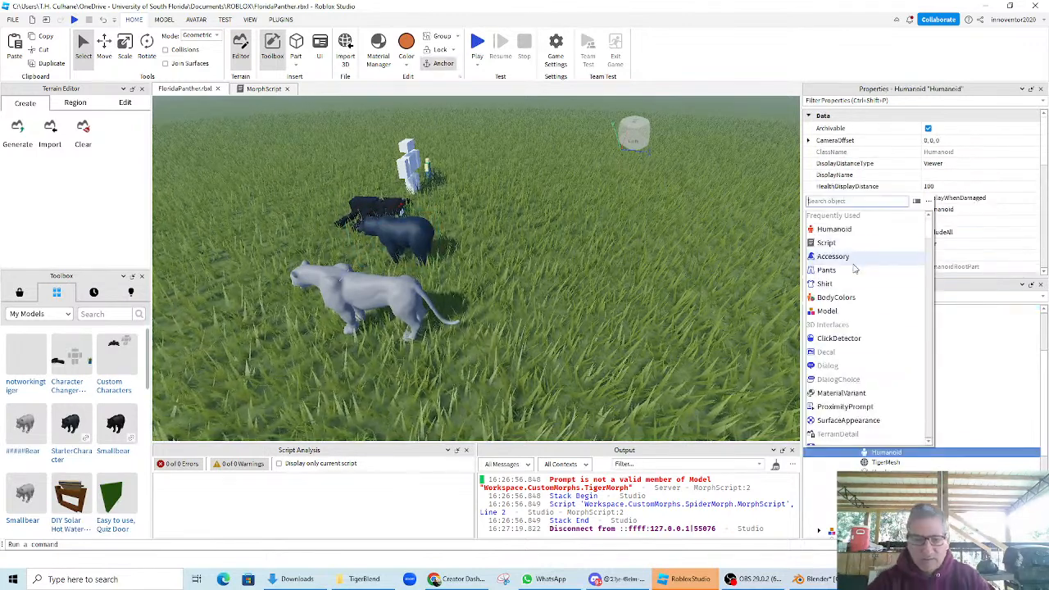
pyautogui.write('ani')
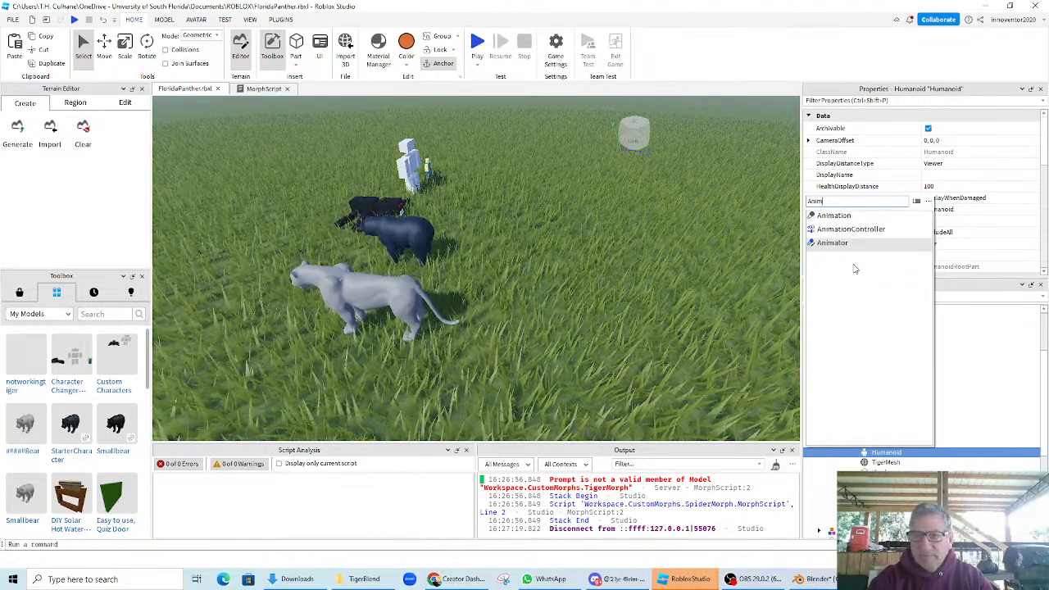
pyautogui.press('Return')
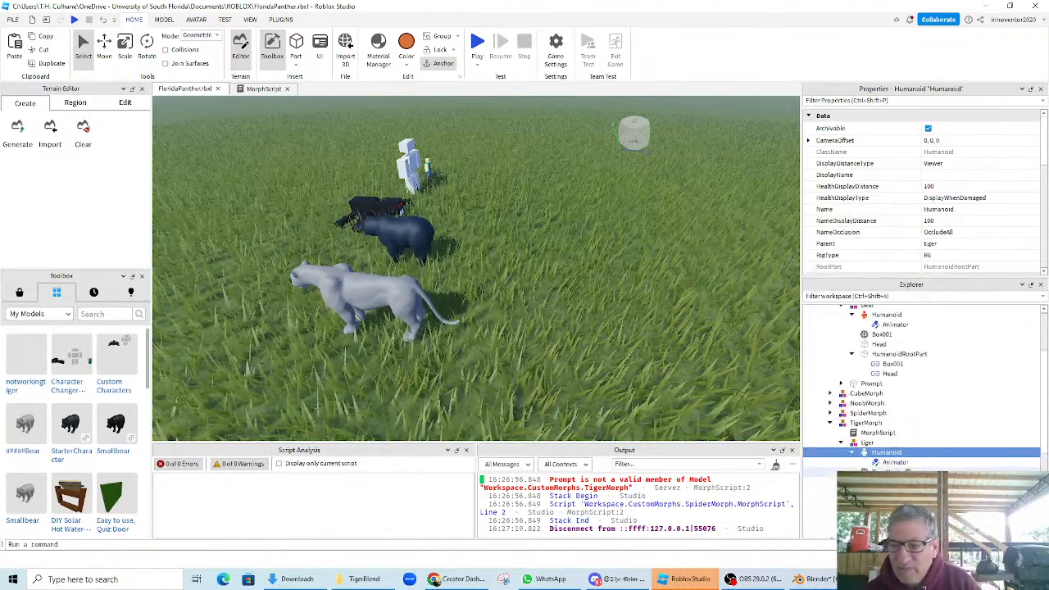
# - Compare the Box001 mesh and Head part of the Bear model with the TigerMesh and Head part of the tiger model
pyautogui.scroll(-2, 889, 447)
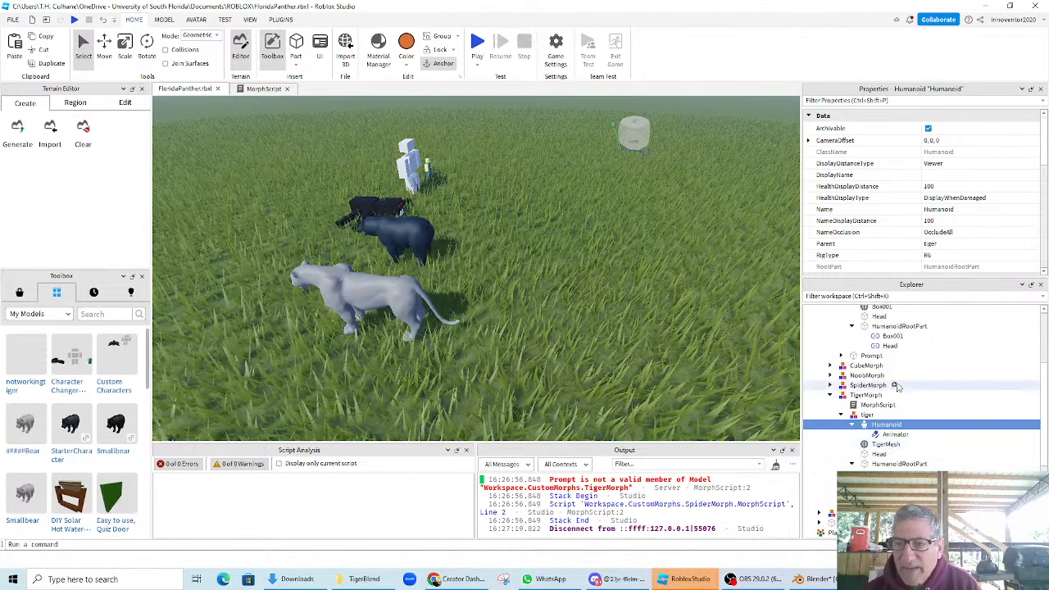
pyautogui.click(879, 307)
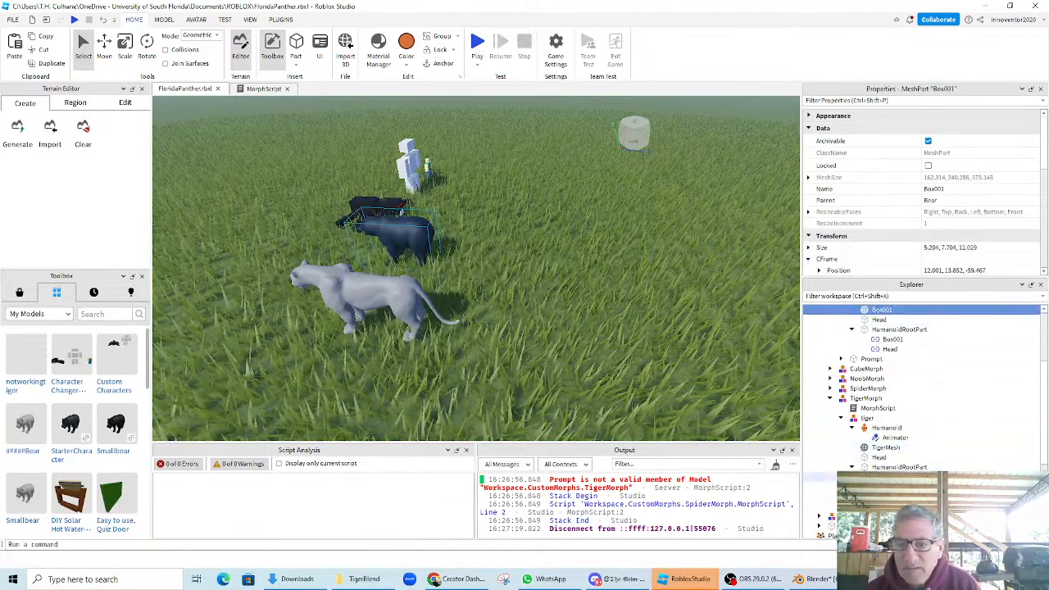
pyautogui.click(882, 448)
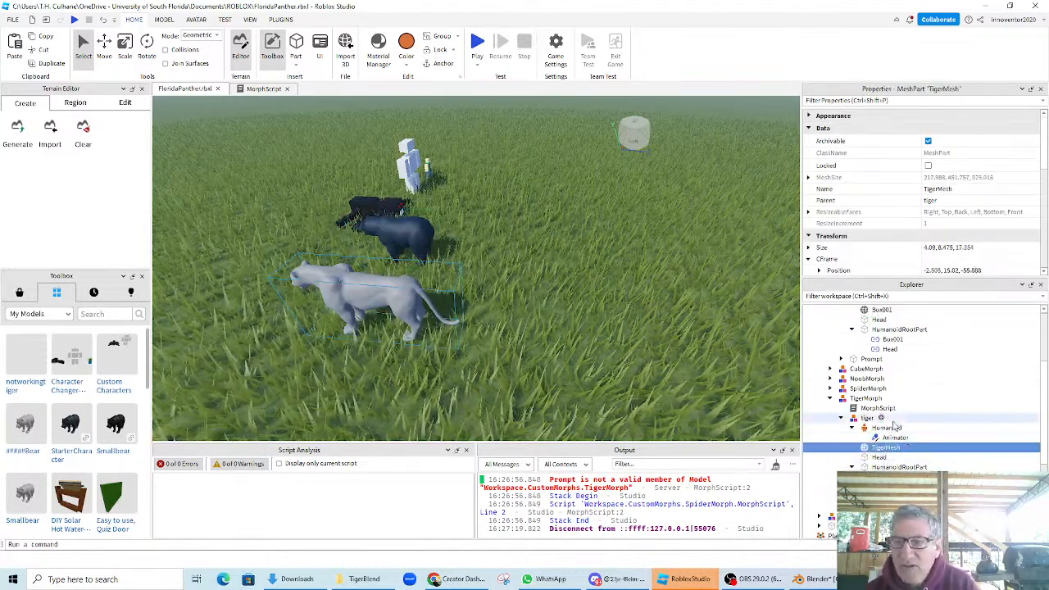
pyautogui.scroll(-1, 905, 416)
pyautogui.scroll(1, 907, 414)
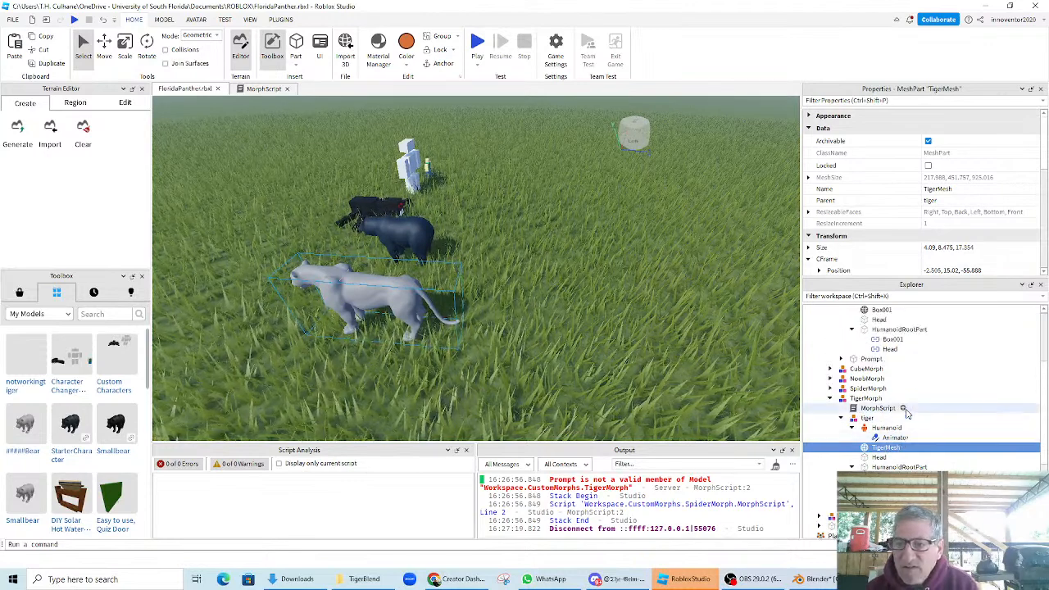
pyautogui.click(878, 459)
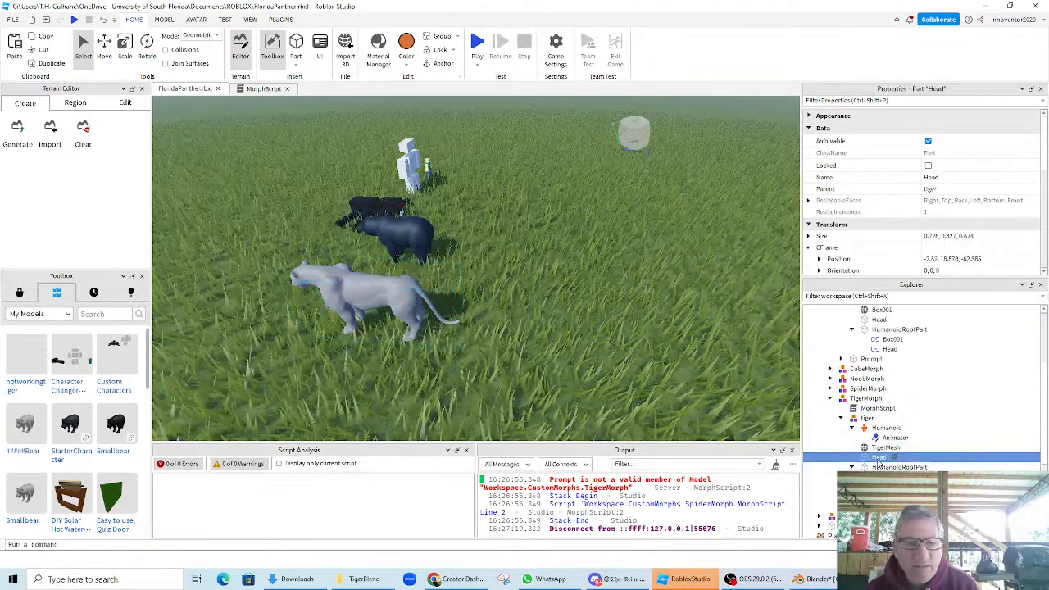
pyautogui.scroll(5, 347, 291)
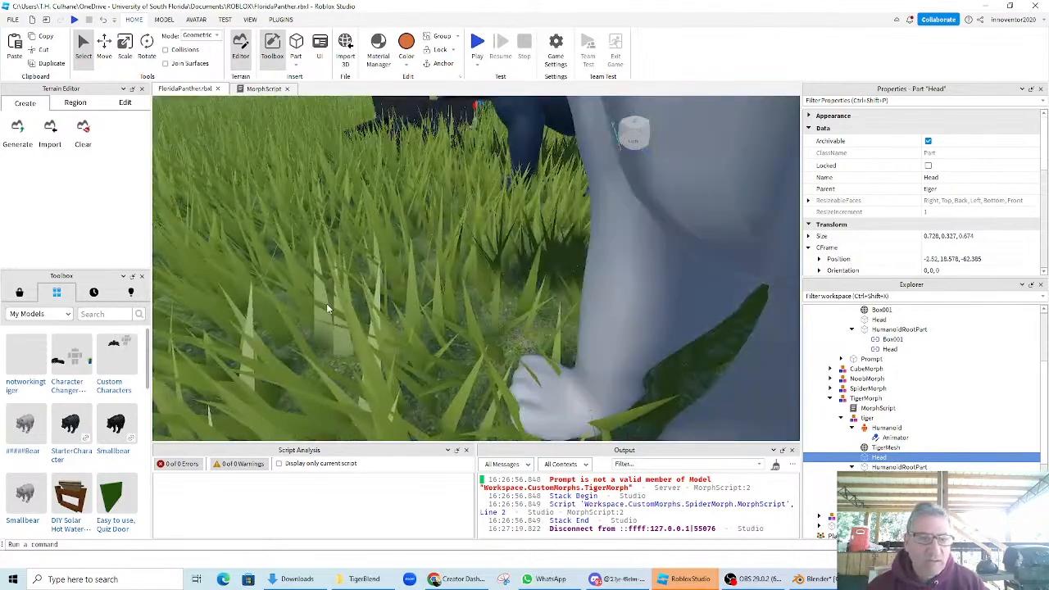
pyautogui.scroll(-6, 326, 303)
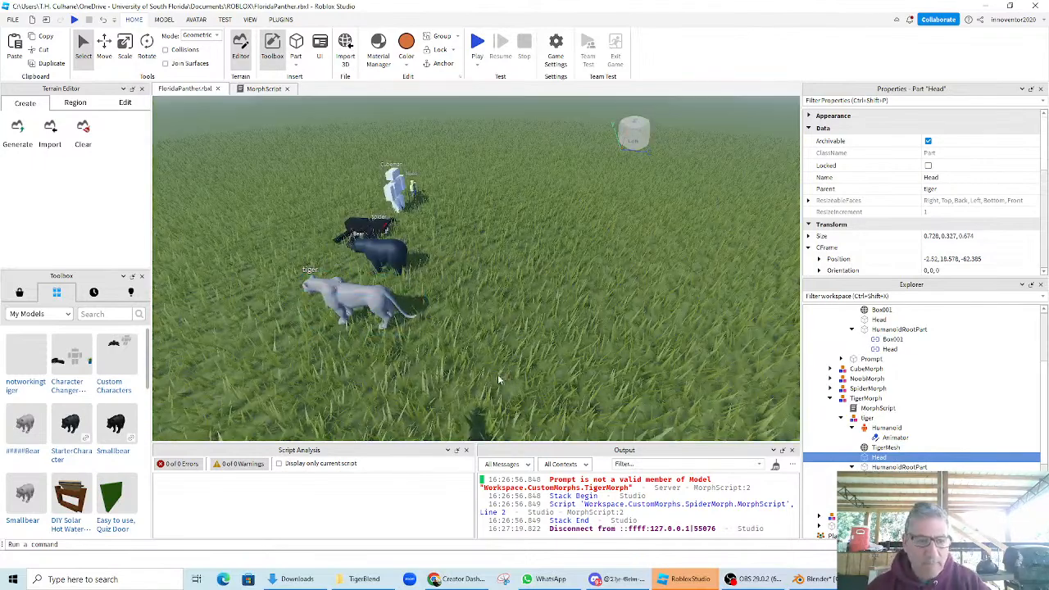
pyautogui.scroll(-4, 492, 369)
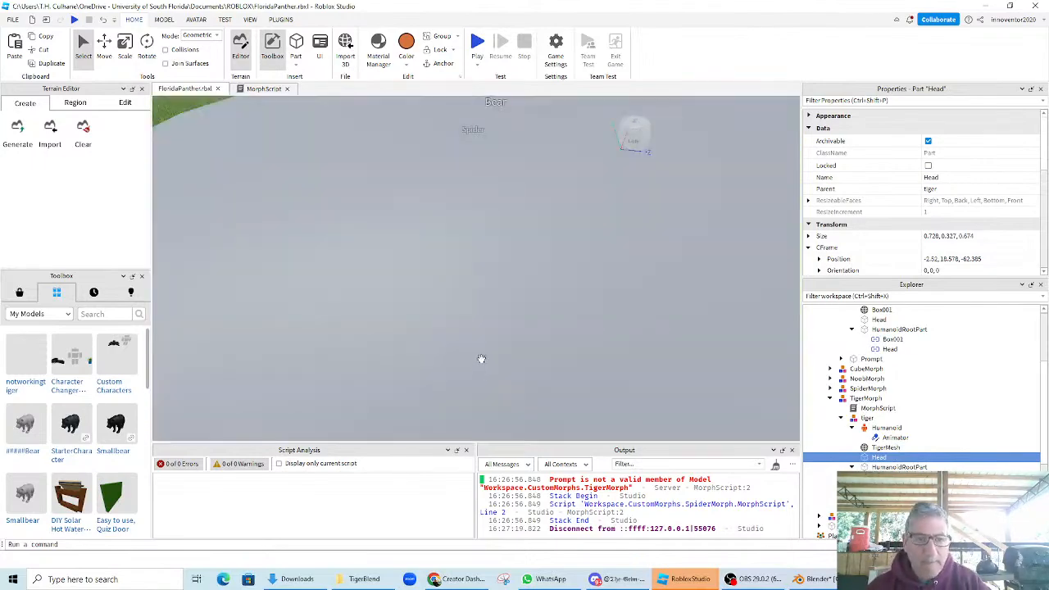
pyautogui.scroll(3, 482, 357)
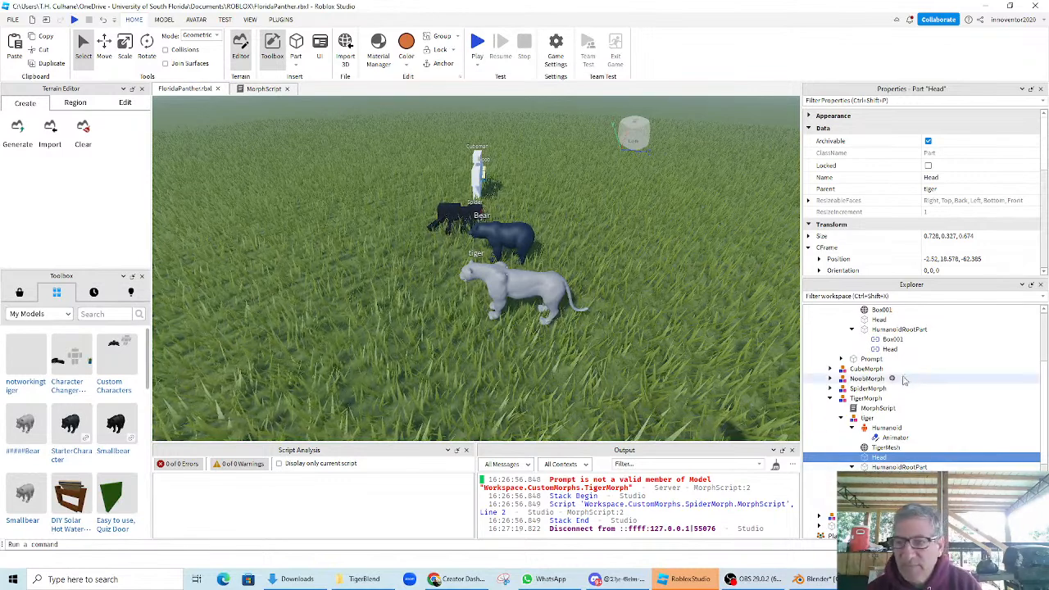
pyautogui.click(880, 319)
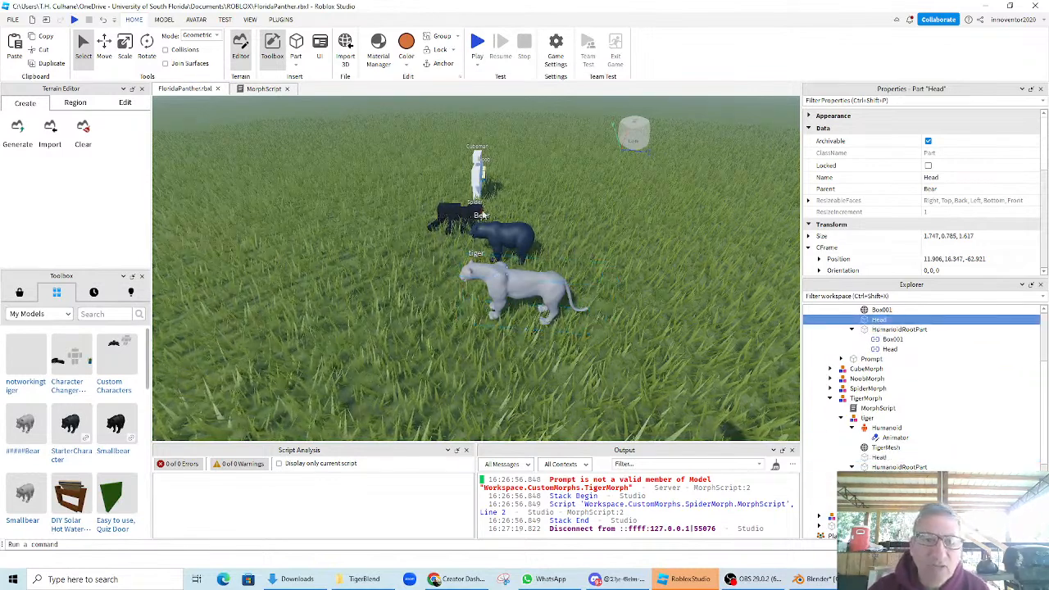
# - Scale the tiger's Head part up to about 0.728 × 0.72 × 1.669
pyautogui.click(880, 457)
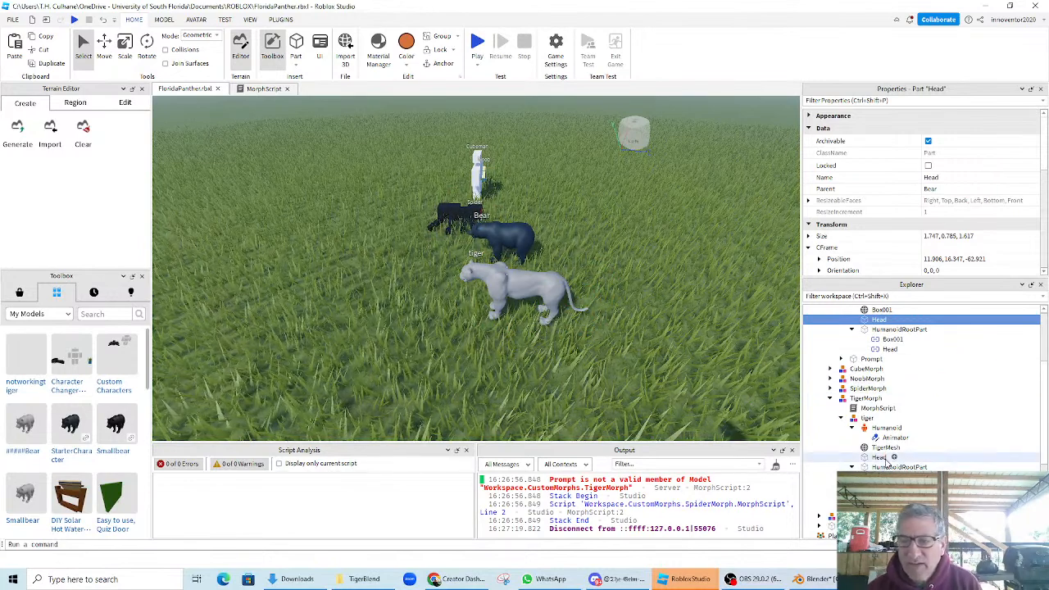
pyautogui.click(124, 47)
pyautogui.moveTo(497, 268); pyautogui.dragTo(480, 255)
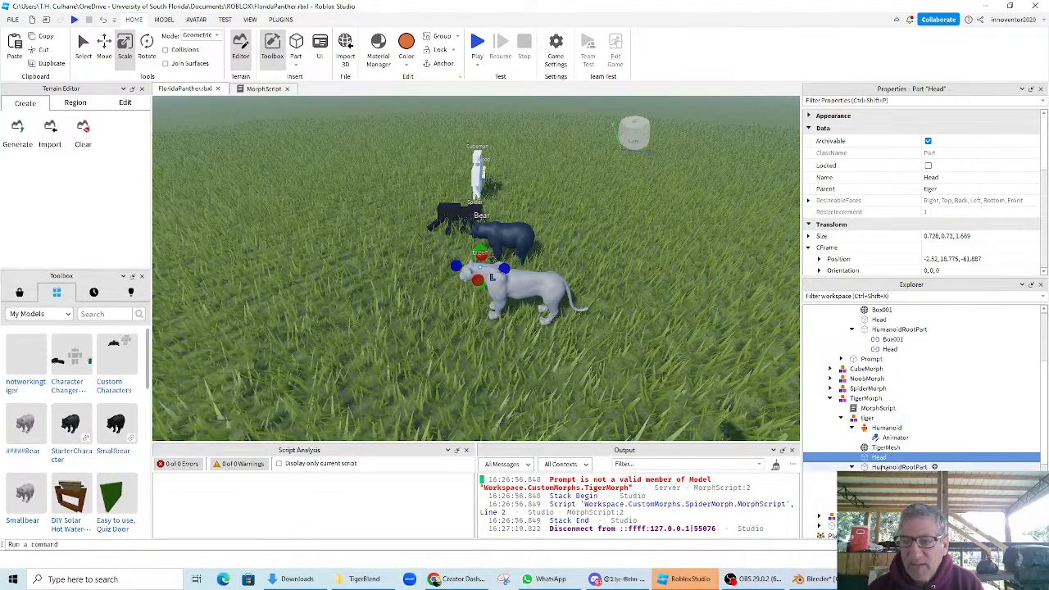
# - Compare the HumanoidRootPart of the tiger and Bear models, including the Motor6D joints for the head and the mesh
pyautogui.click(934, 466)
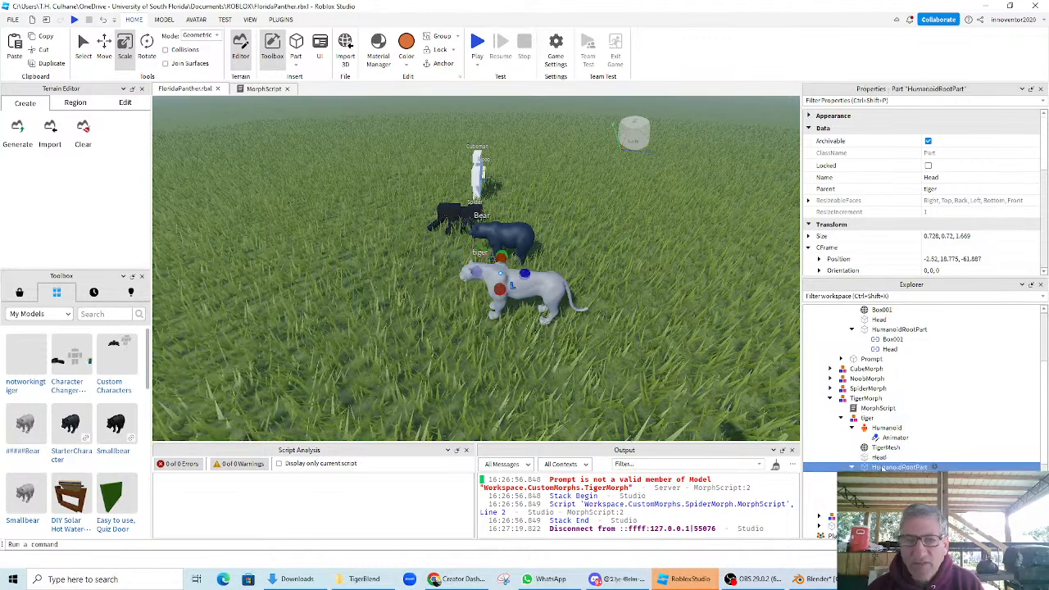
pyautogui.click(885, 331)
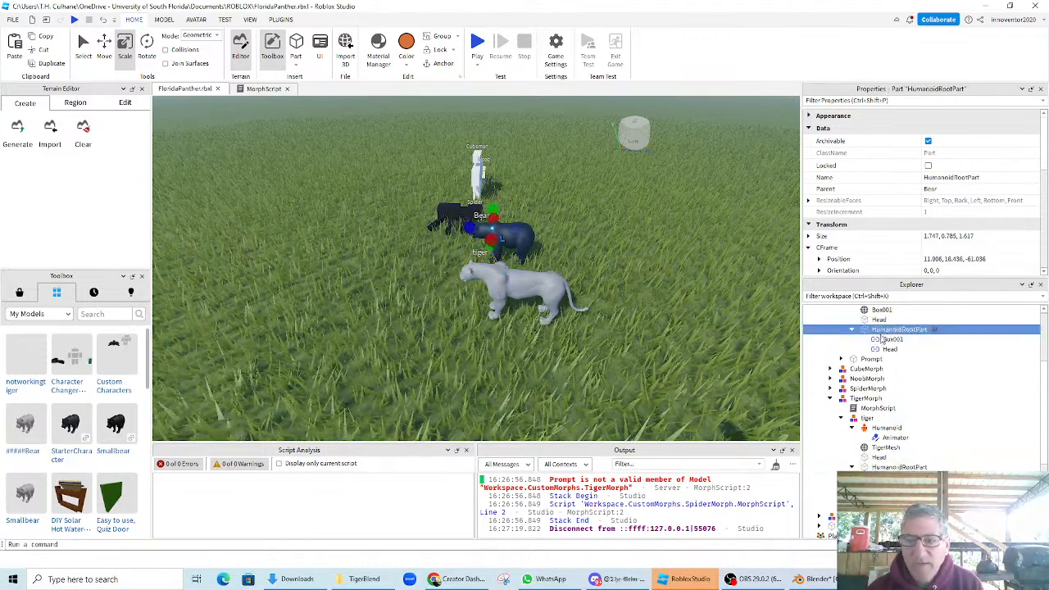
pyautogui.click(910, 466)
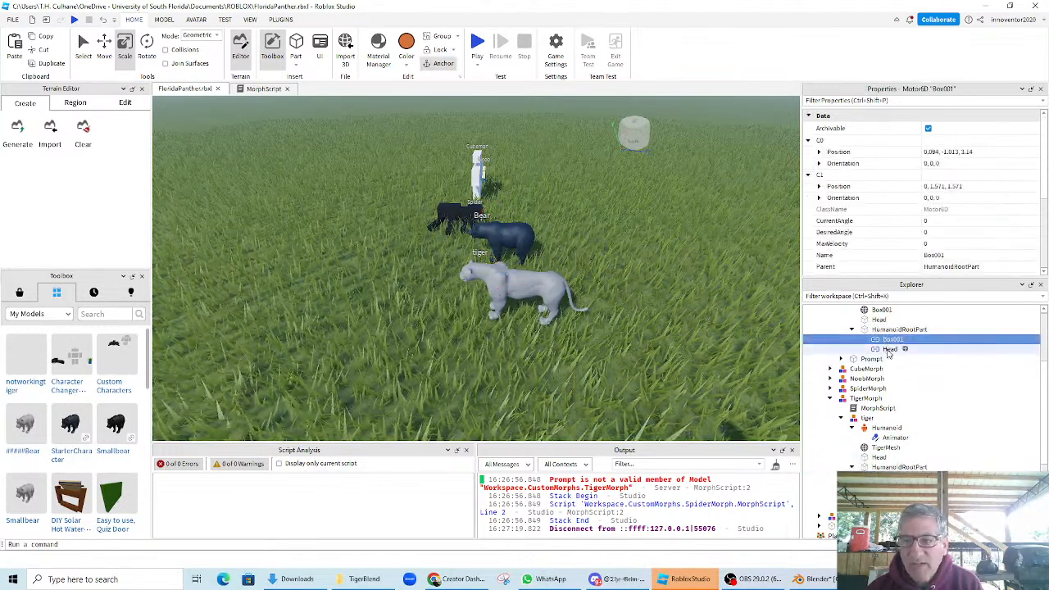
pyautogui.click(889, 349)
pyautogui.click(892, 477)
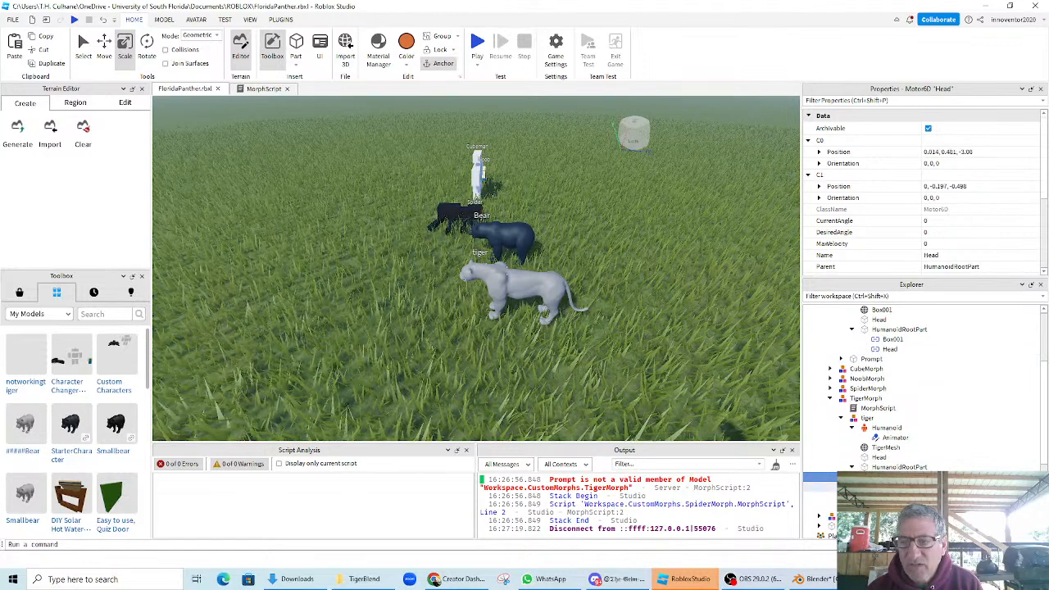
pyautogui.click(892, 487)
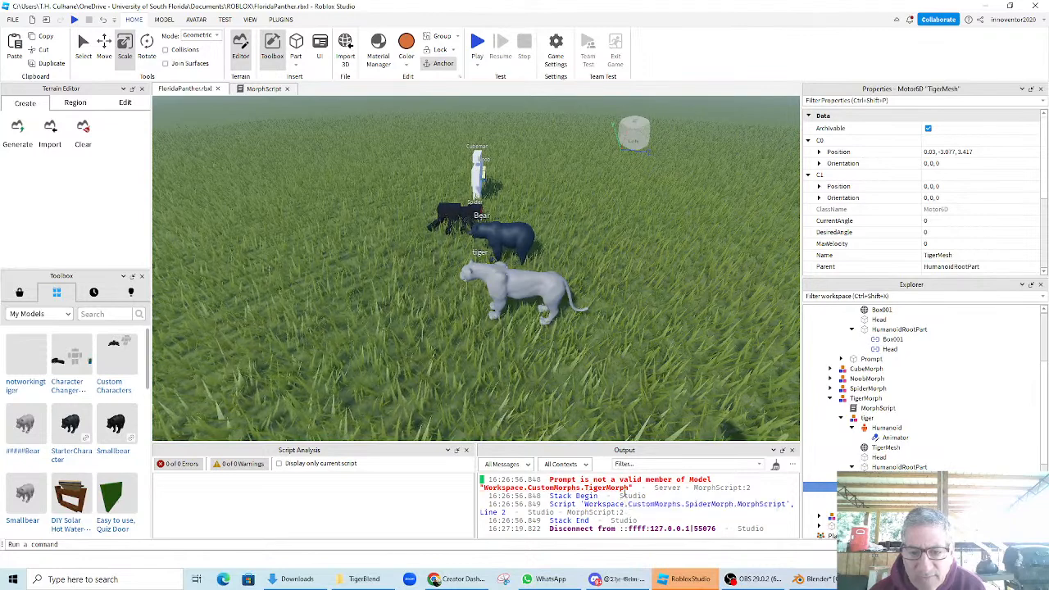
# - Delete the Prompt part from the tiger model
pyautogui.click(872, 497)
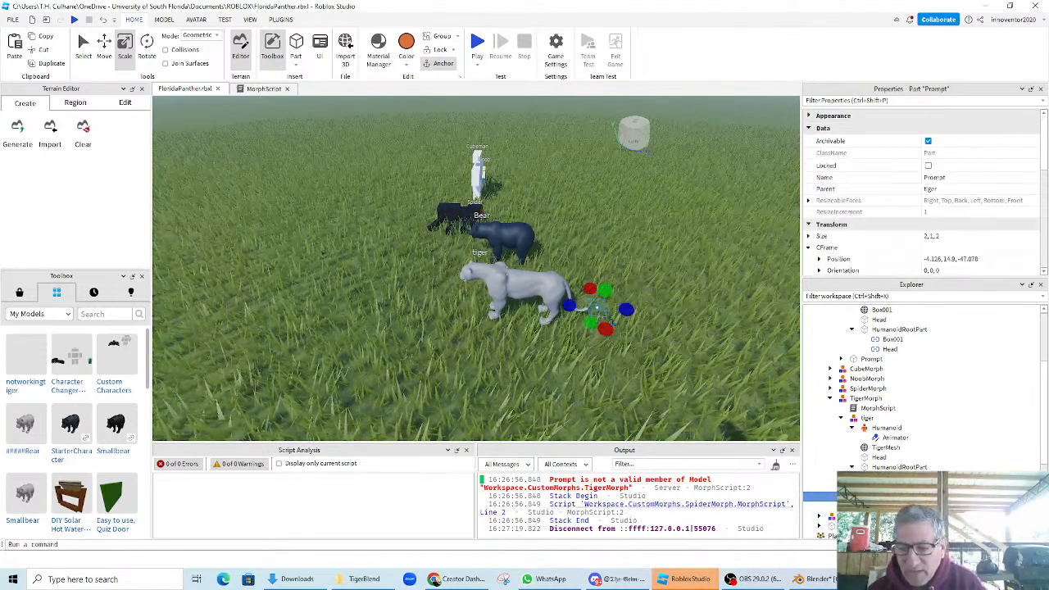
pyautogui.press('Delete')
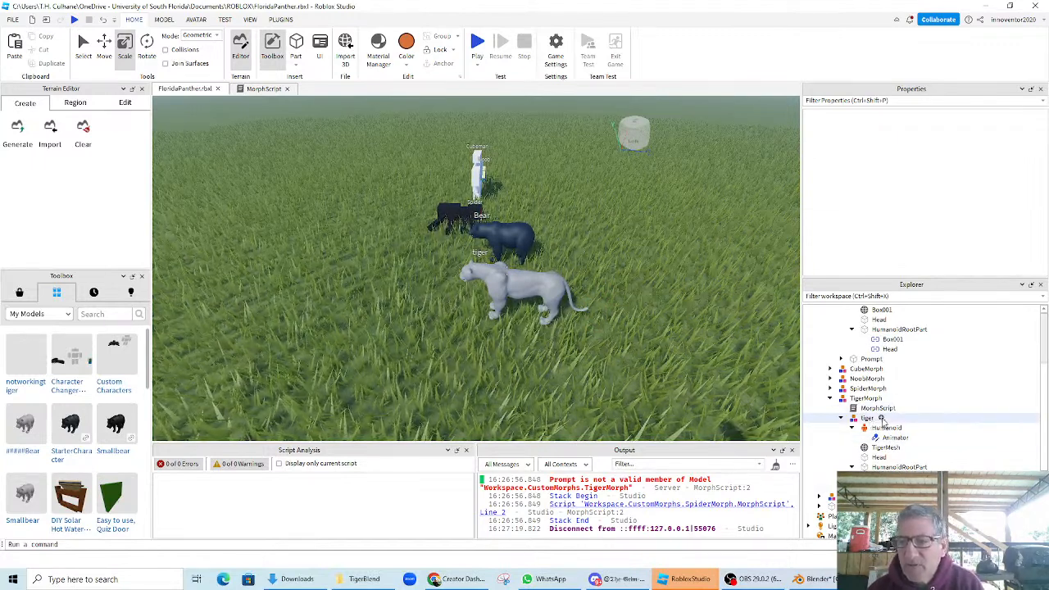
# - Try adding a ProximityPrompt directly to the tiger model, and delete it again
pyautogui.scroll(3, 882, 420)
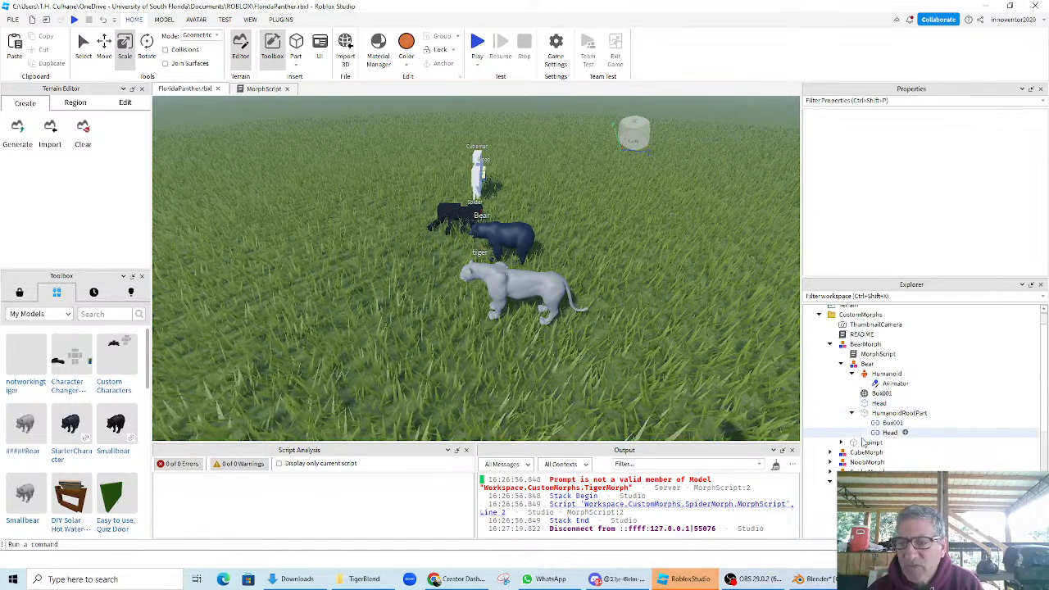
pyautogui.scroll(-2, 806, 518)
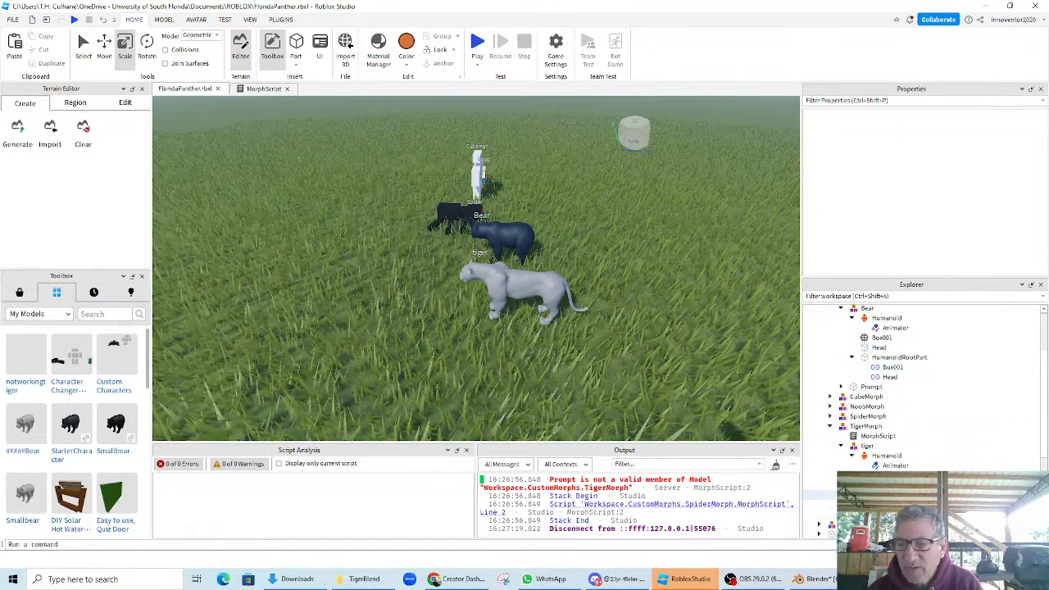
pyautogui.click(881, 447)
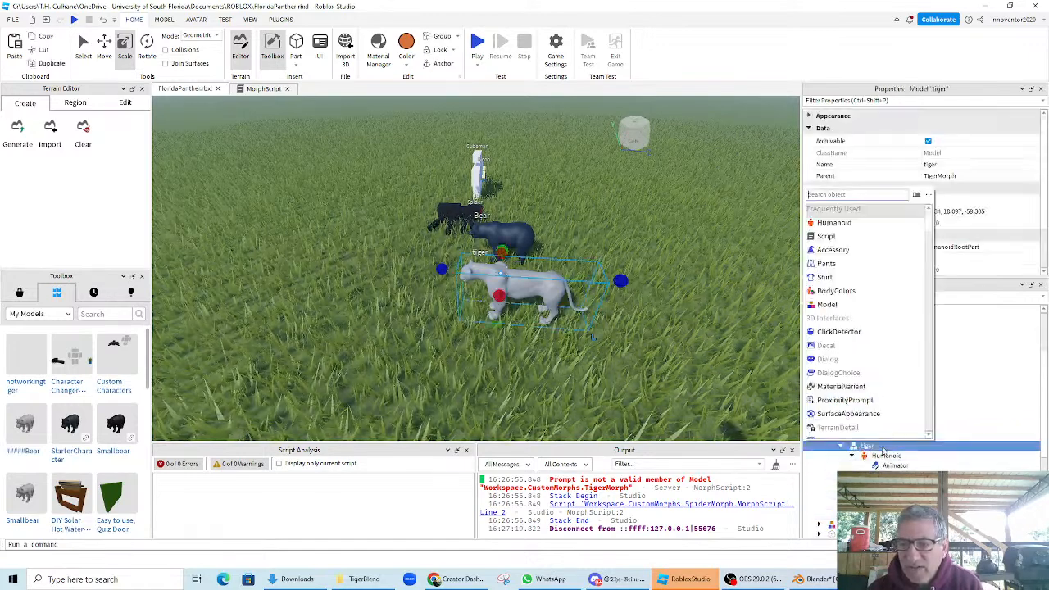
pyautogui.write('proxim')
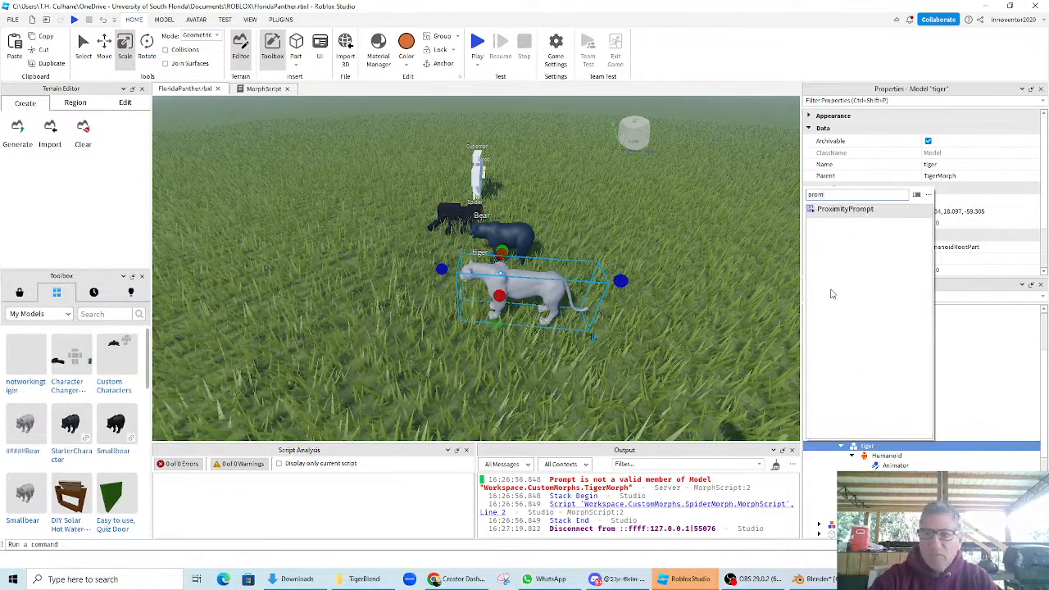
pyautogui.press('Return')
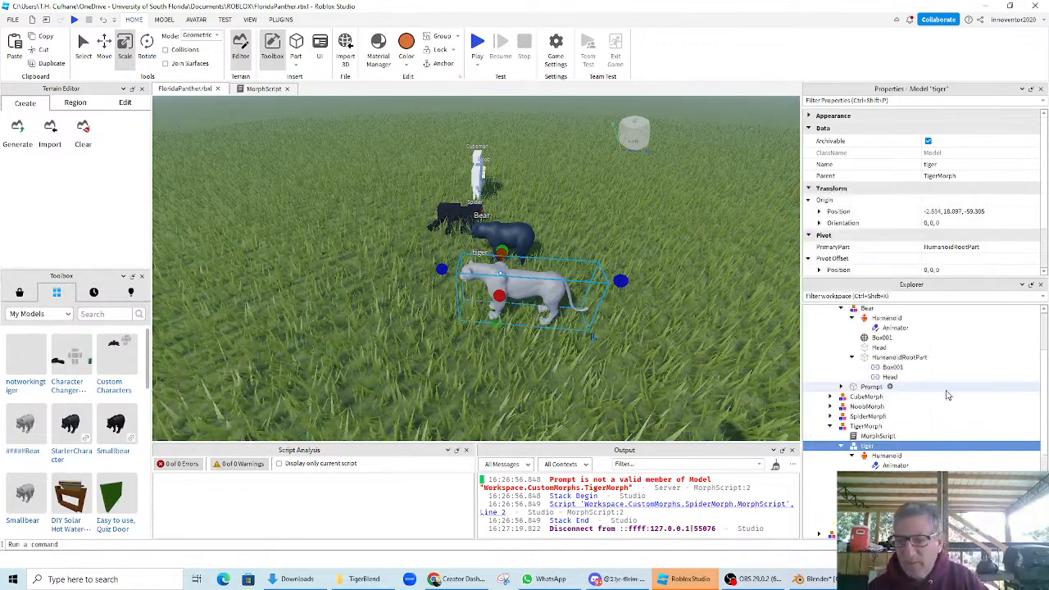
pyautogui.scroll(-1, 949, 410)
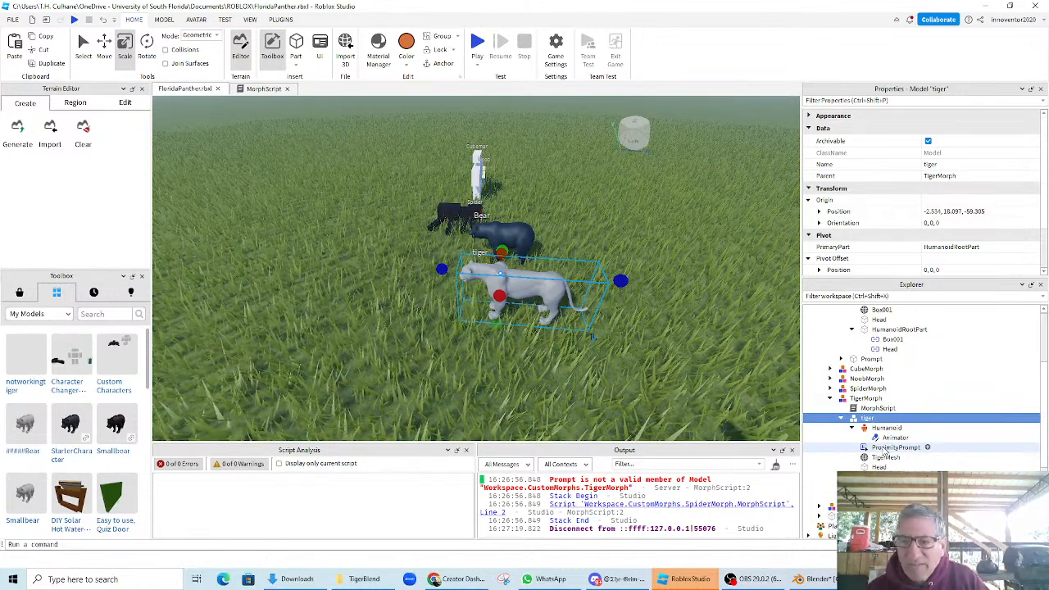
pyautogui.click(894, 448)
pyautogui.press('Delete')
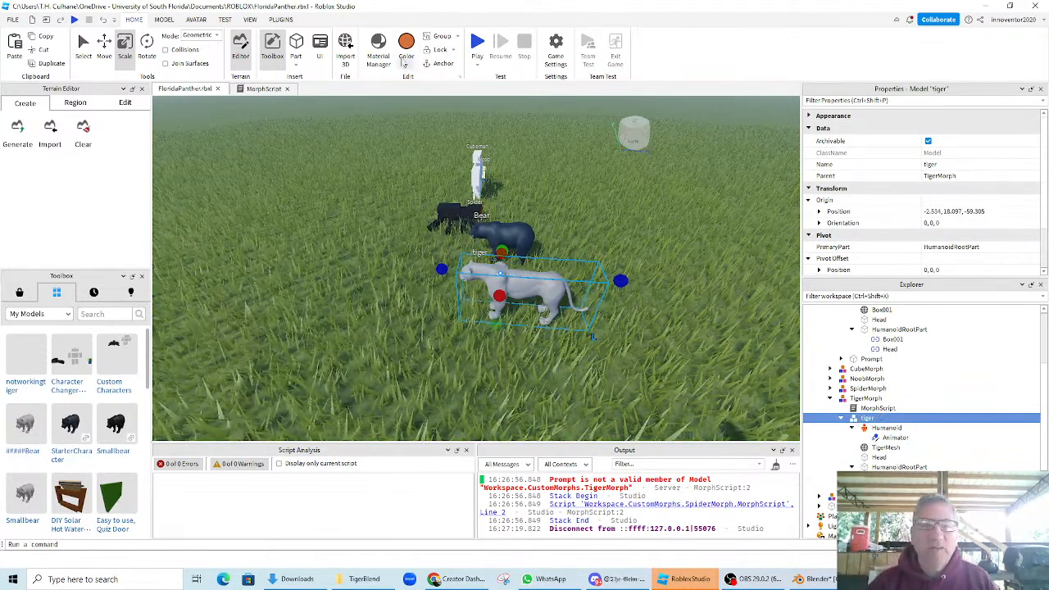
# - Insert a block part and move it behind the tiger's tail, to about -3.06, 14.63, -43.61
pyautogui.click(296, 49)
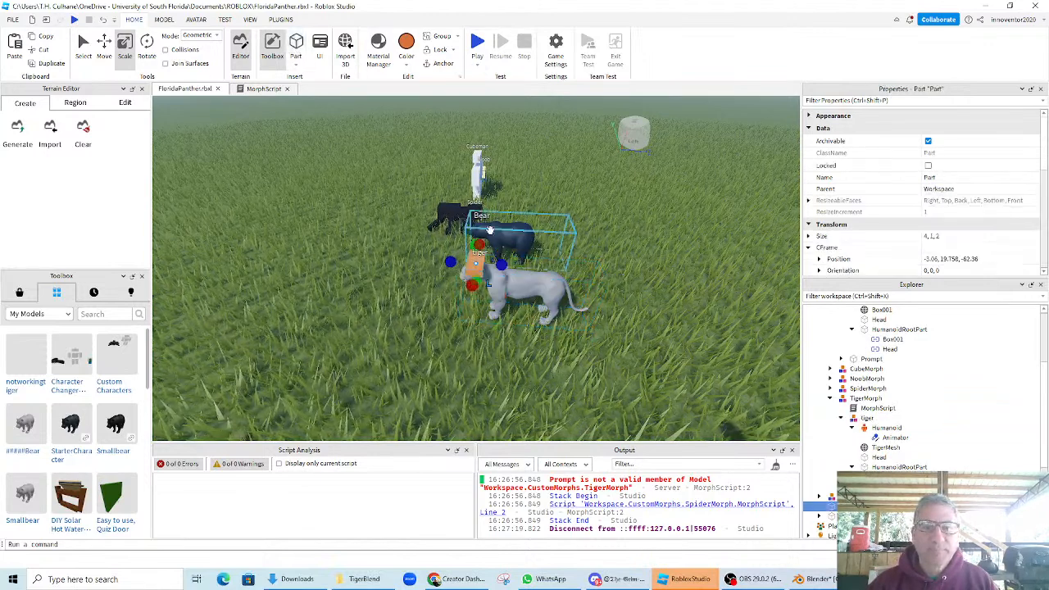
pyautogui.click(104, 48)
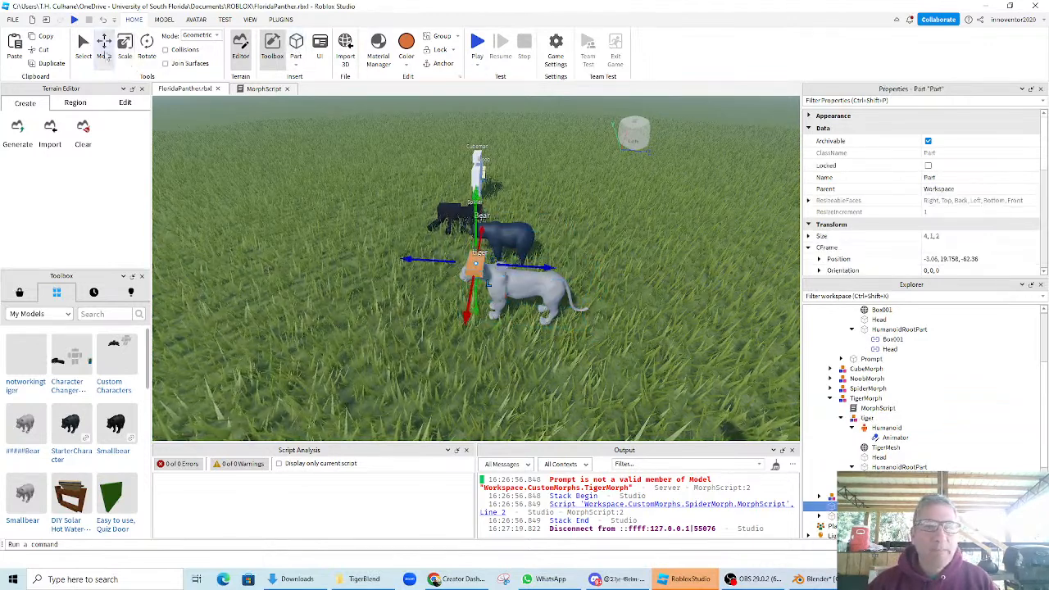
pyautogui.moveTo(543, 268); pyautogui.dragTo(520, 269)
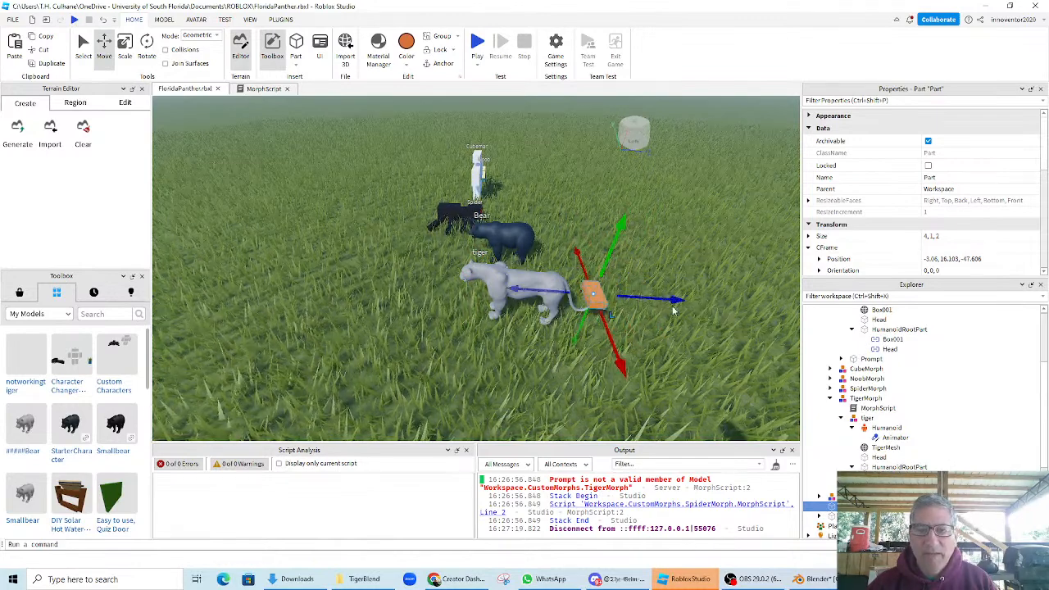
pyautogui.moveTo(661, 231); pyautogui.dragTo(663, 248)
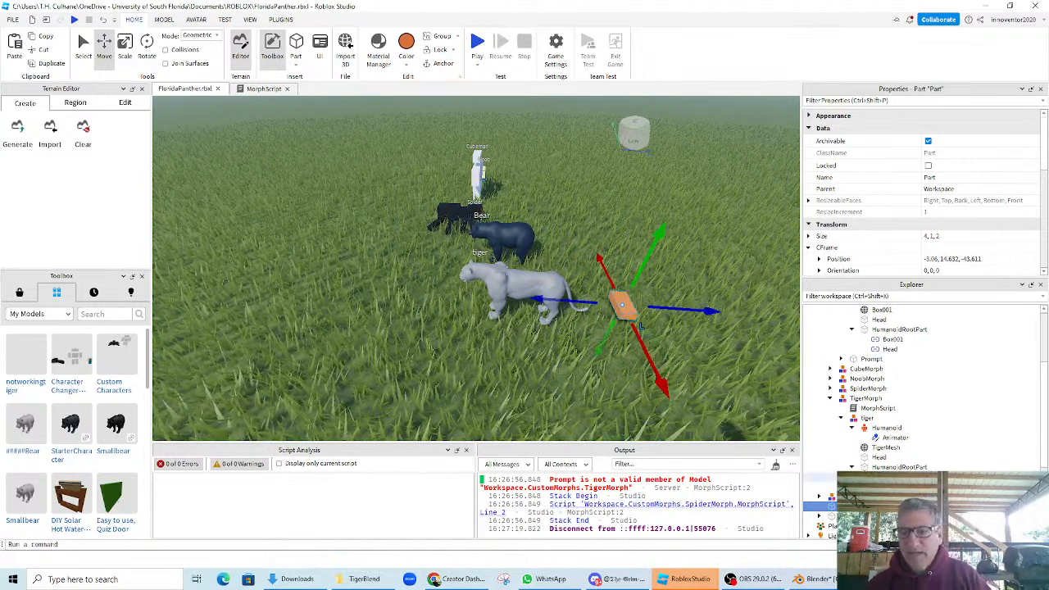
# - Move the new part from Workspace into TigerMorph and add a ProximityPrompt to it
pyautogui.scroll(-2, 910, 393)
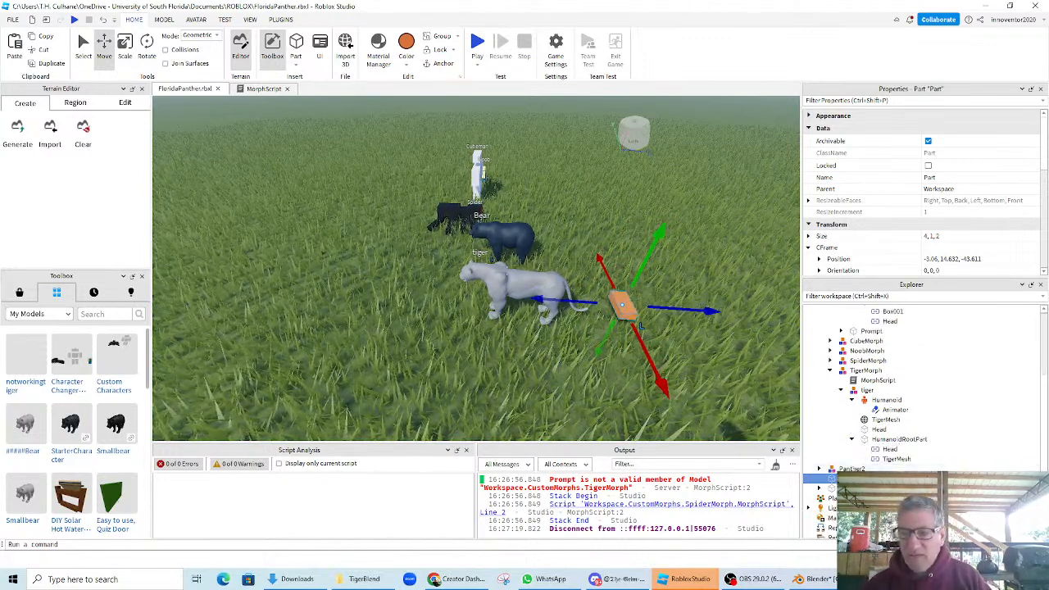
pyautogui.moveTo(832, 478); pyautogui.dragTo(874, 402)
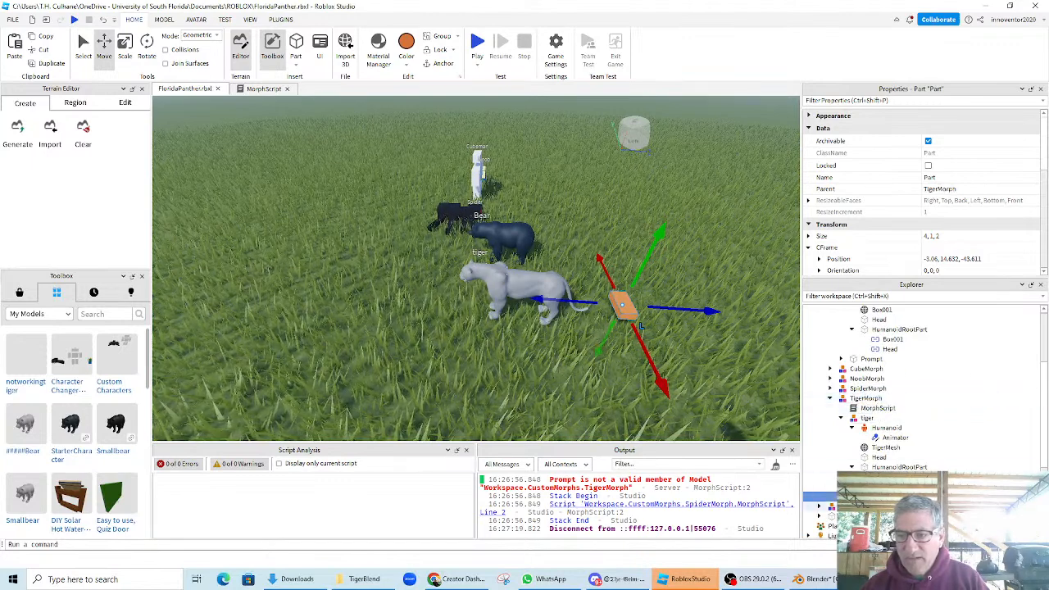
pyautogui.click(883, 497)
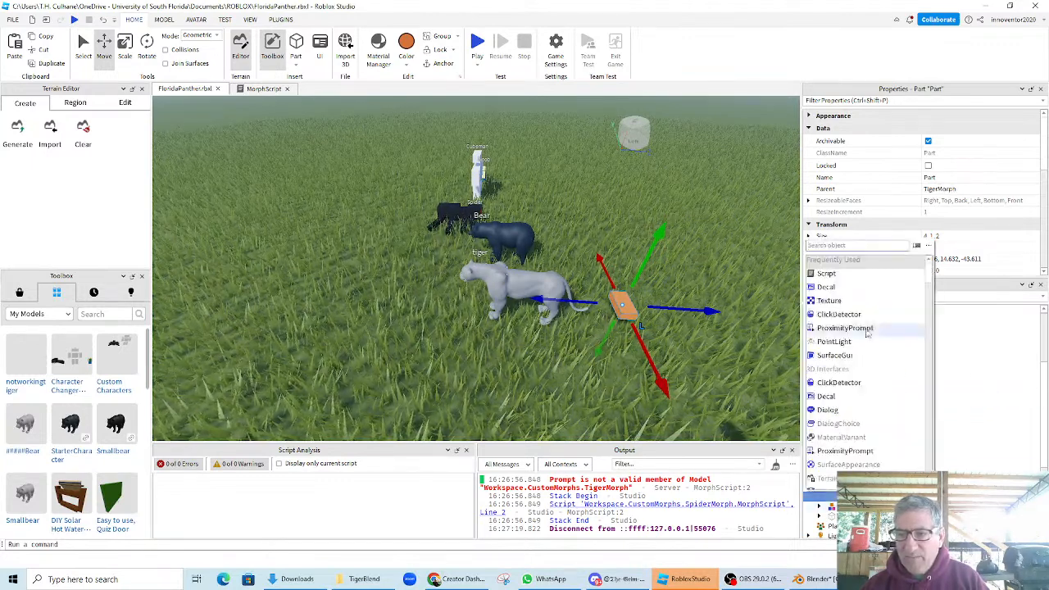
pyautogui.click(832, 330)
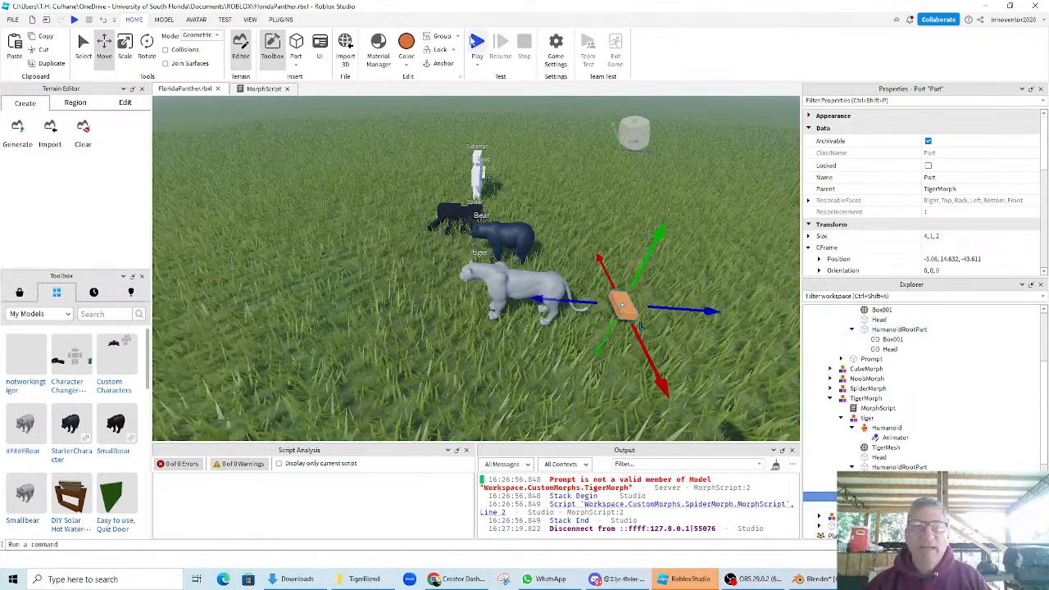
# - Start a playtest, walk past the tiger to the bear, and change the character into the bear
pyautogui.click(477, 47)
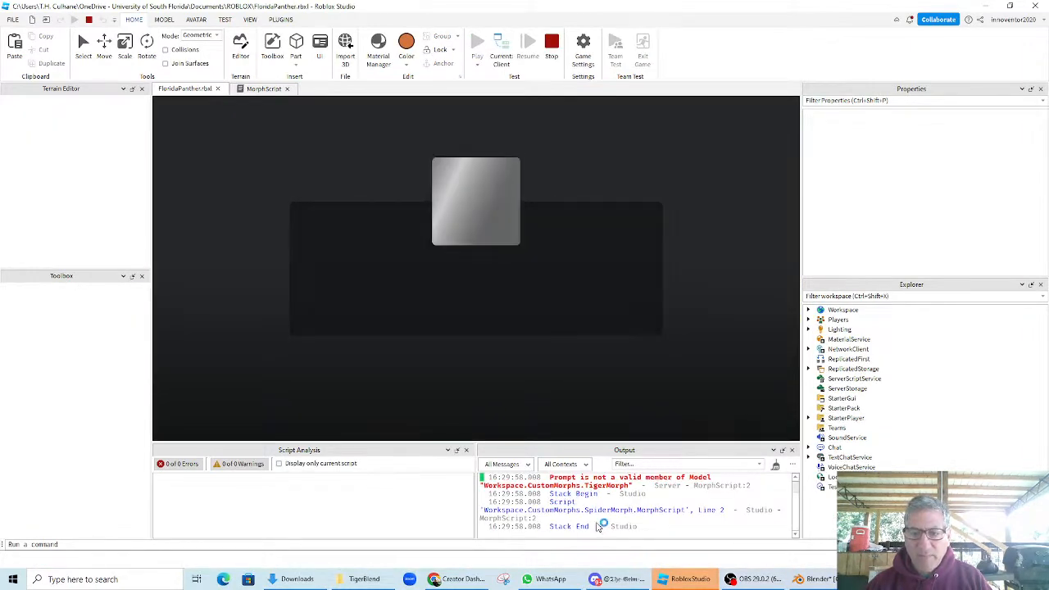
pyautogui.press('w')
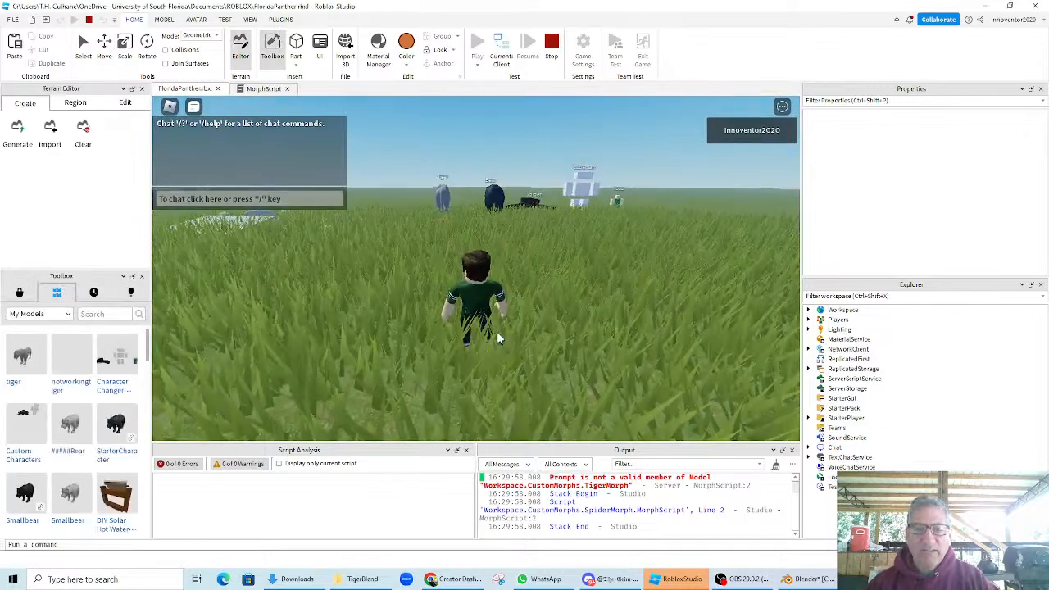
pyautogui.press('w')
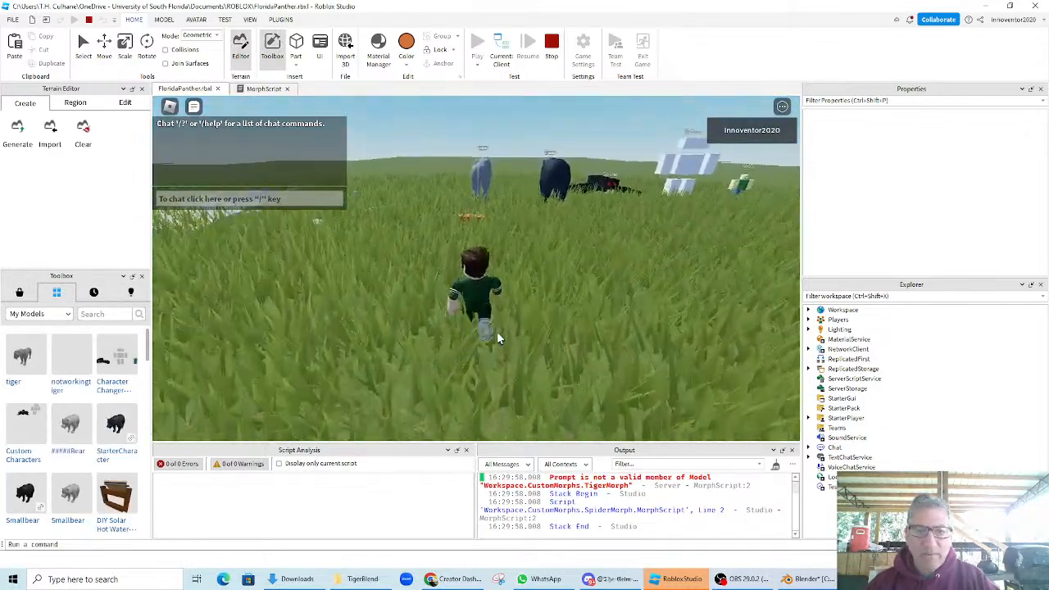
pyautogui.press('w')
pyautogui.moveTo(497, 338); pyautogui.dragTo(497, 334, button='right')
pyautogui.press('w')
pyautogui.press('w')
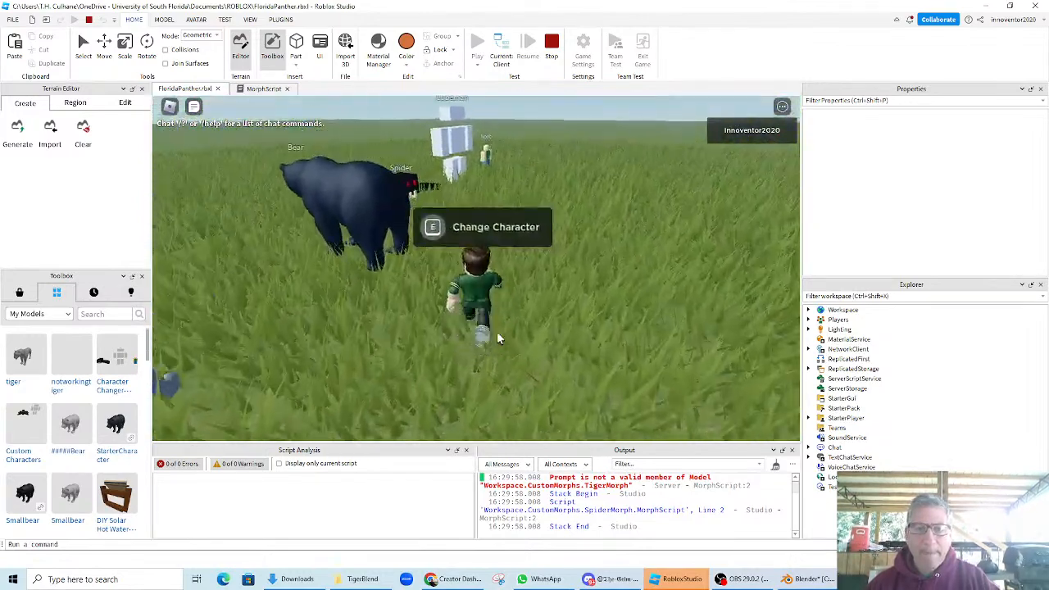
pyautogui.press('e')
# - Walk the bear character to the tiger's prompt, try its Interact action, and end the playtest
pyautogui.moveTo(497, 339); pyautogui.dragTo(497, 336, button='right')
pyautogui.press('e')
pyautogui.press('w')
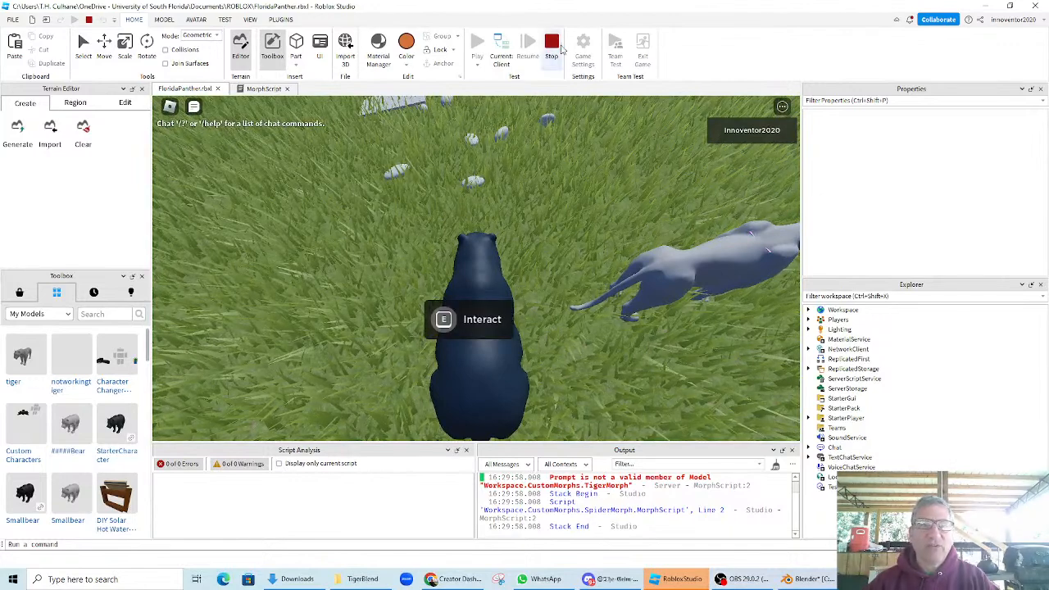
pyautogui.hotkey('shift', 'F5')
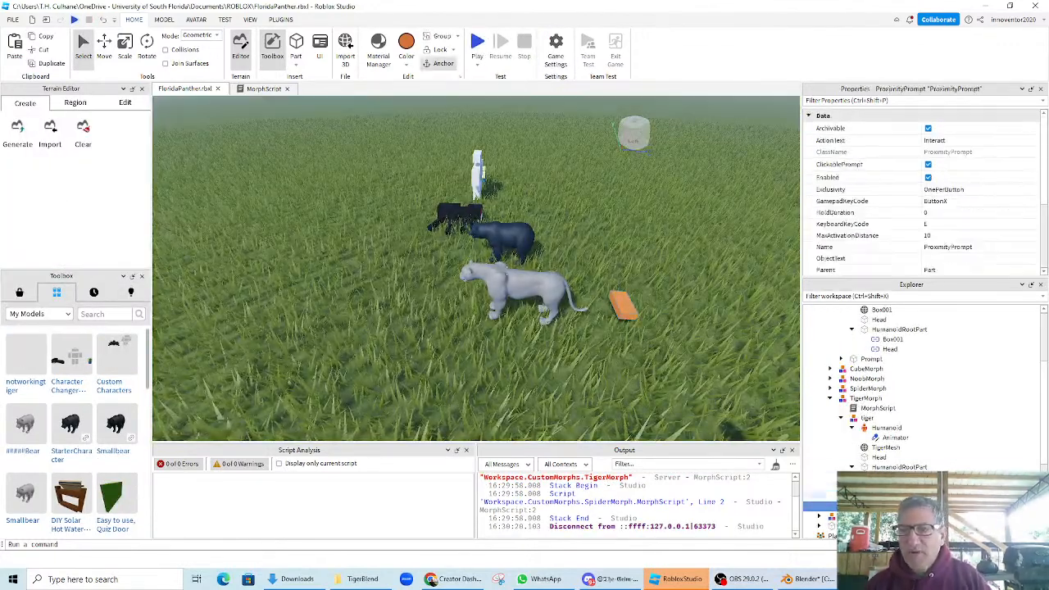
# - Set the tiger ProximityPrompt's HoldDuration to 1 and its ActionText to ChangeCharacter
pyautogui.scroll(-5, 976, 210)
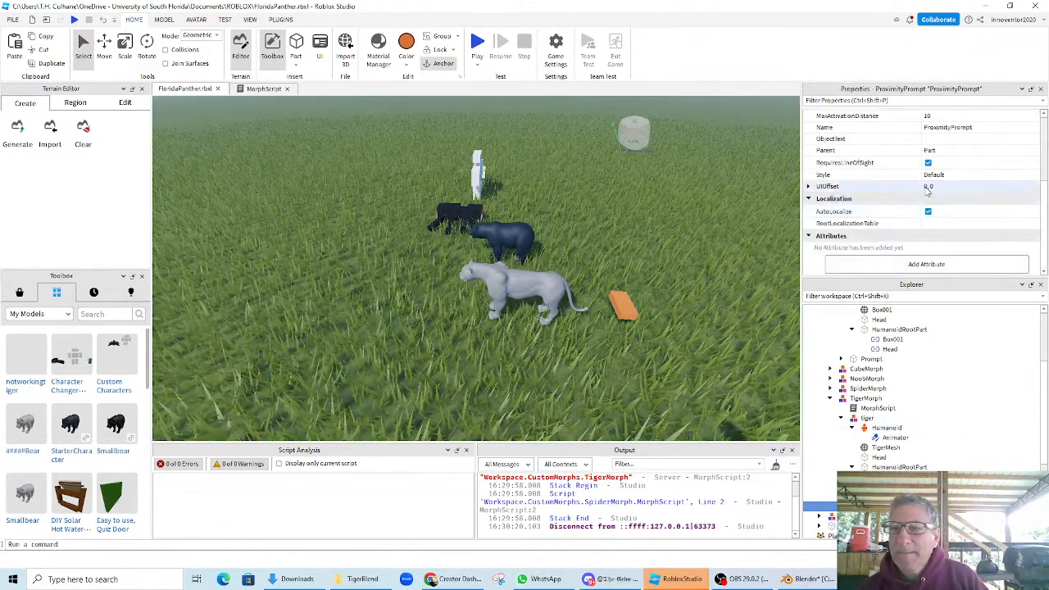
pyautogui.scroll(4, 941, 226)
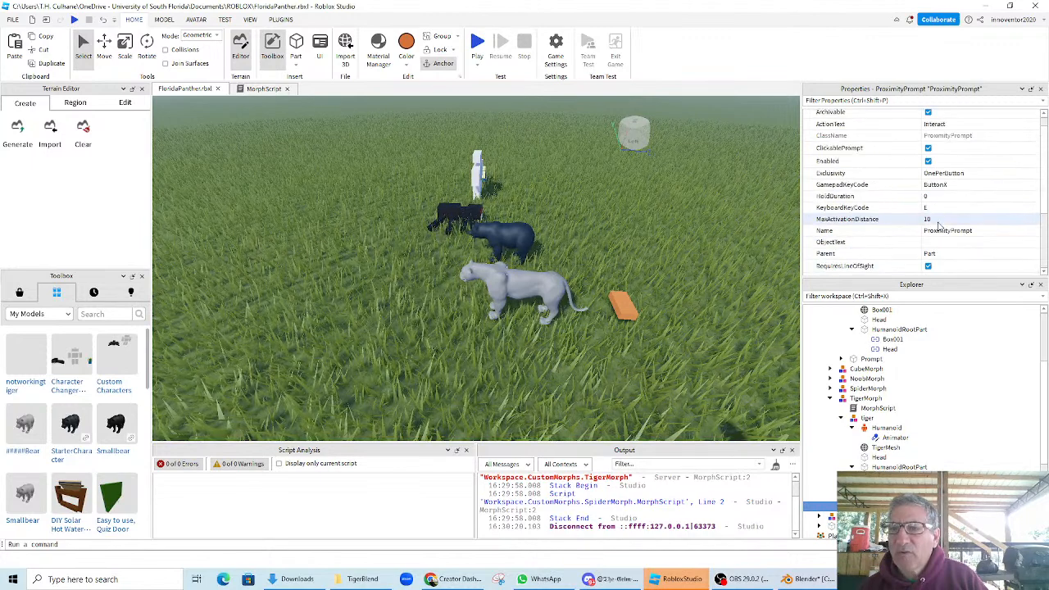
pyautogui.click(929, 213)
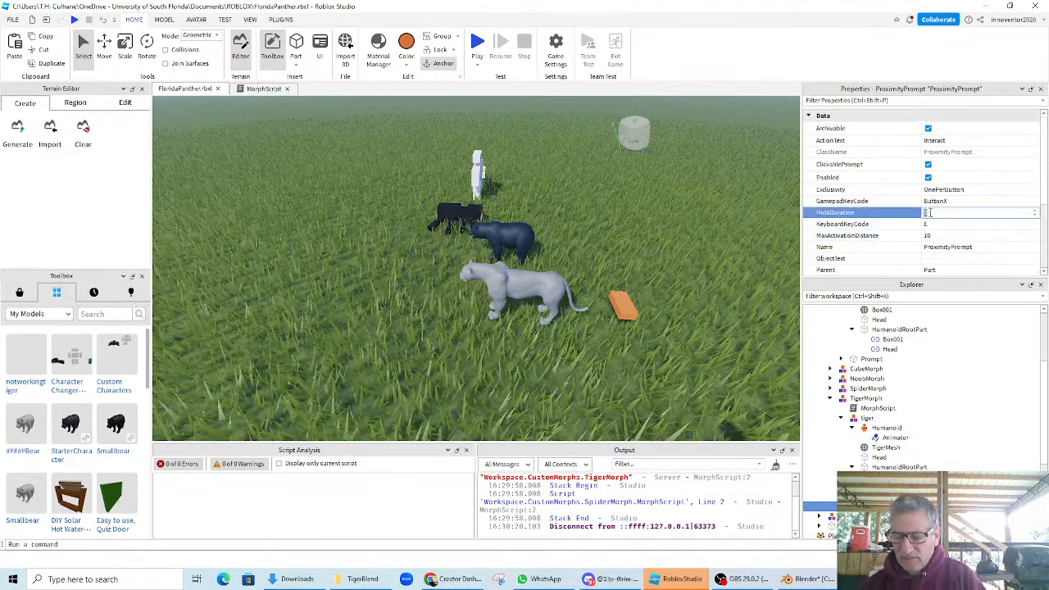
pyautogui.click(1016, 268)
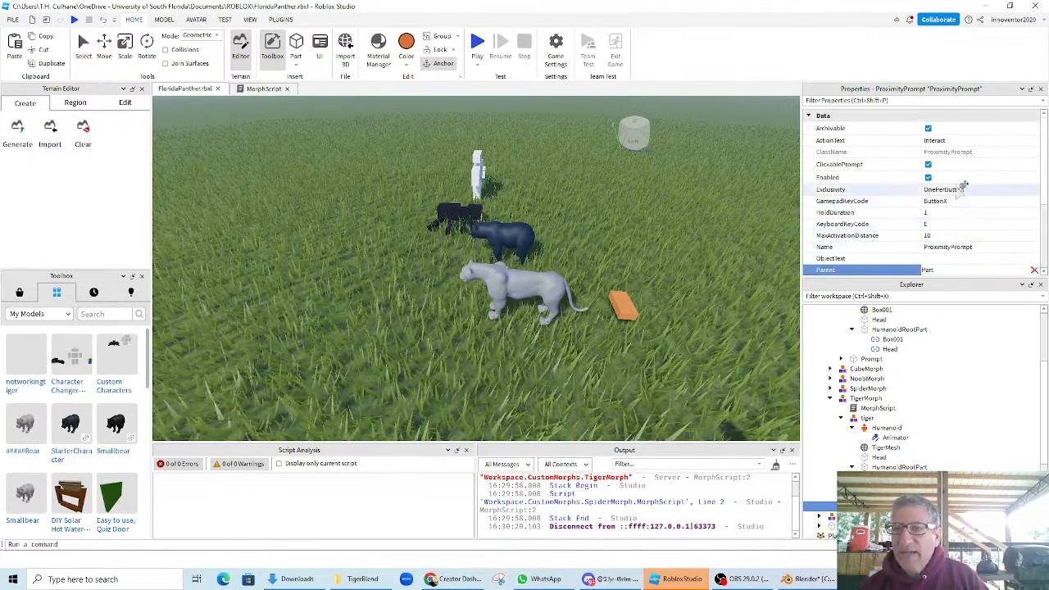
pyautogui.click(949, 140)
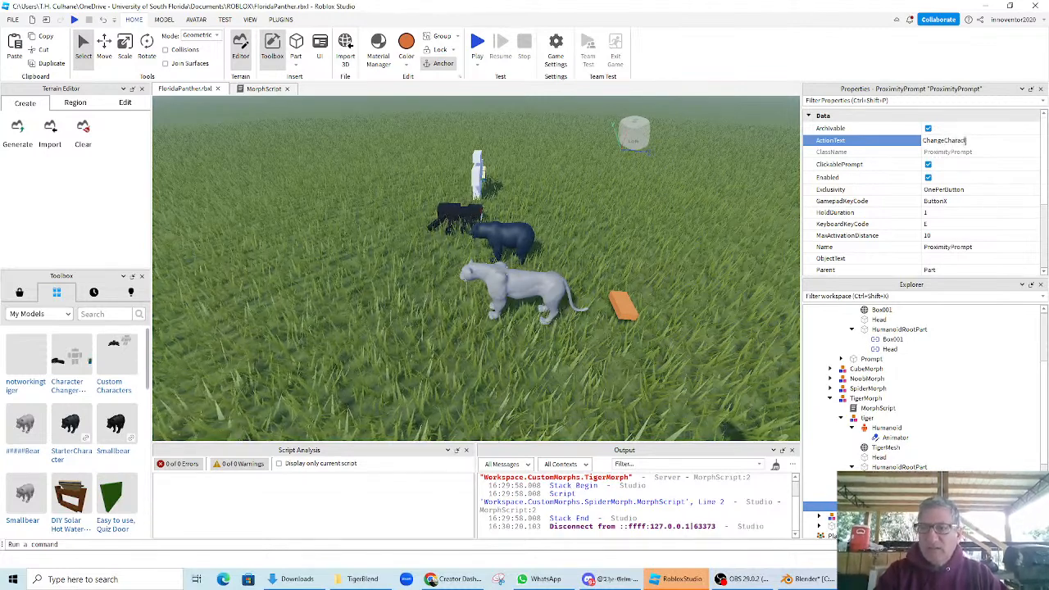
pyautogui.press('Return')
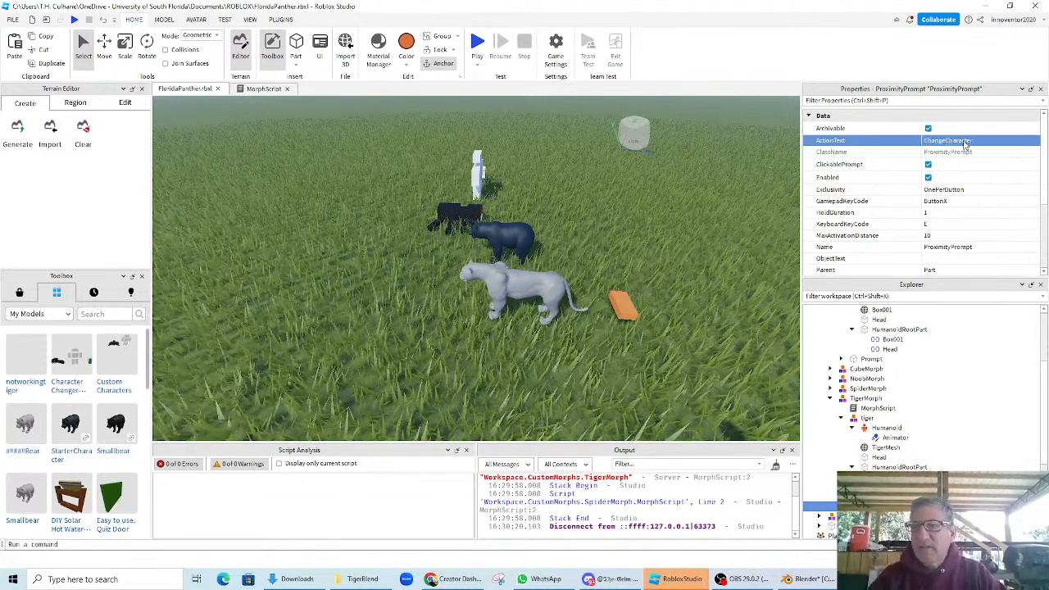
# - Check the part name referenced in TigerMorph's MorphScript and rename the new block part to Prompt
pyautogui.click(888, 448)
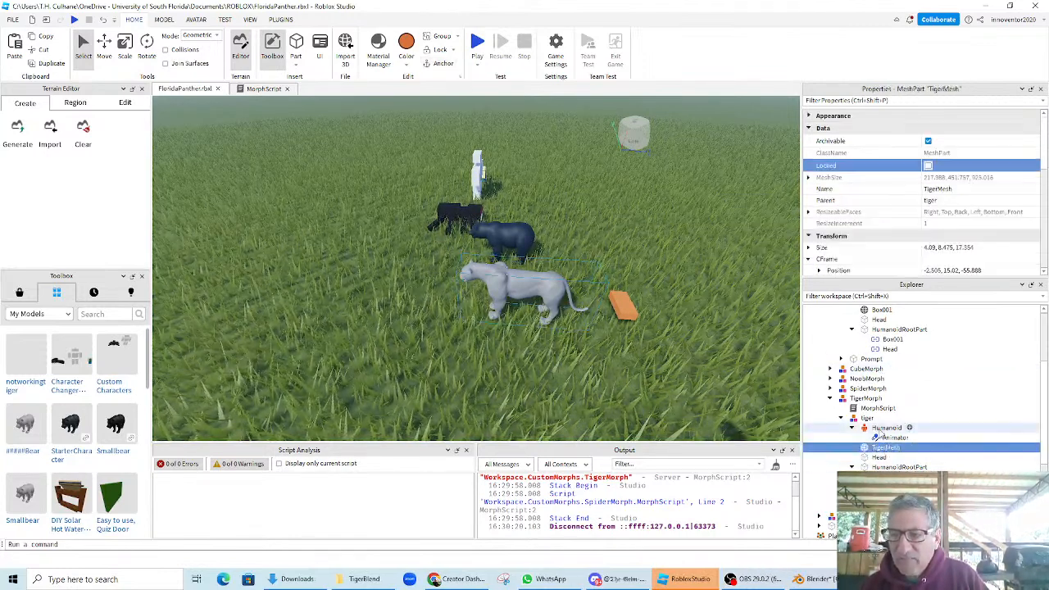
pyautogui.click(875, 408)
pyautogui.doubleClick(875, 408)
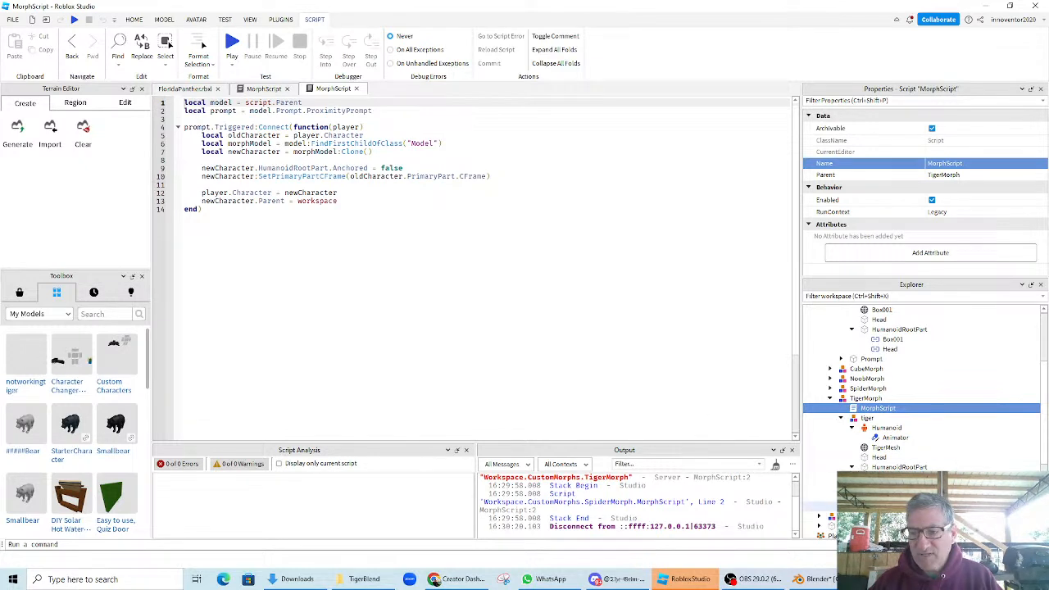
pyautogui.click(869, 497)
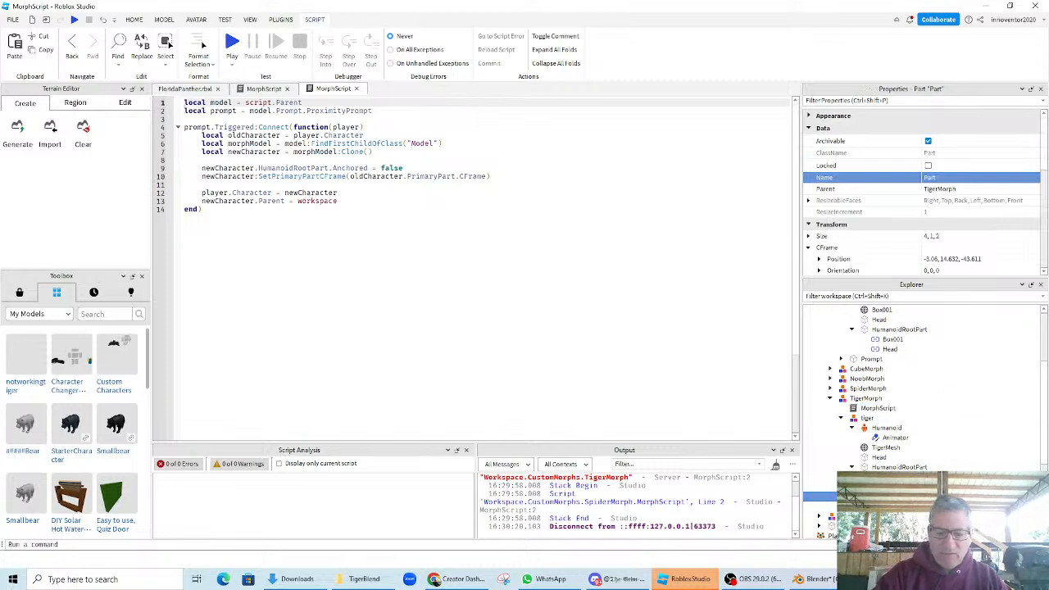
pyautogui.press('Return')
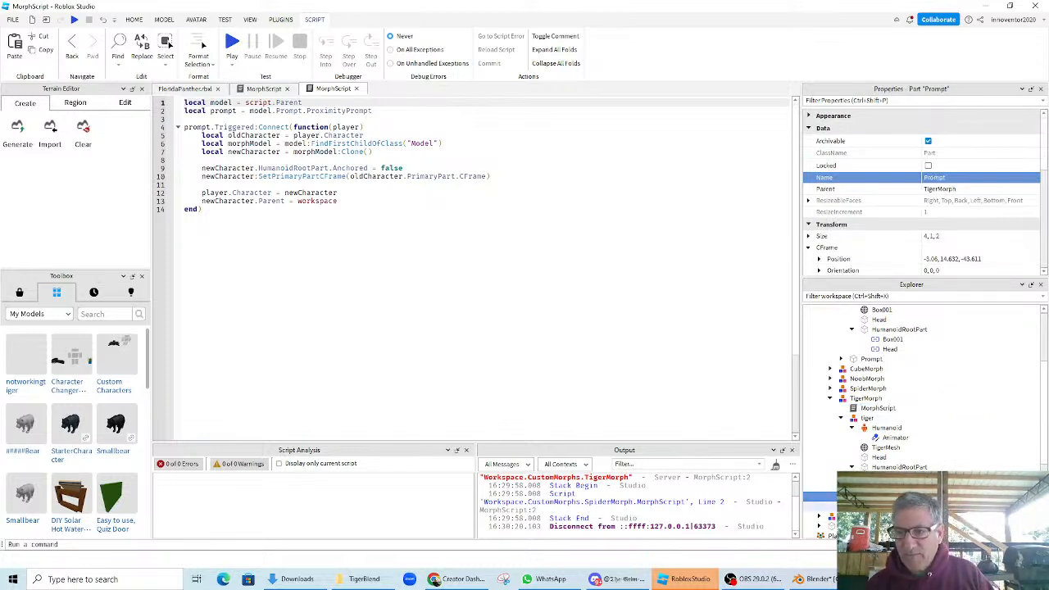
pyautogui.scroll(1, 918, 385)
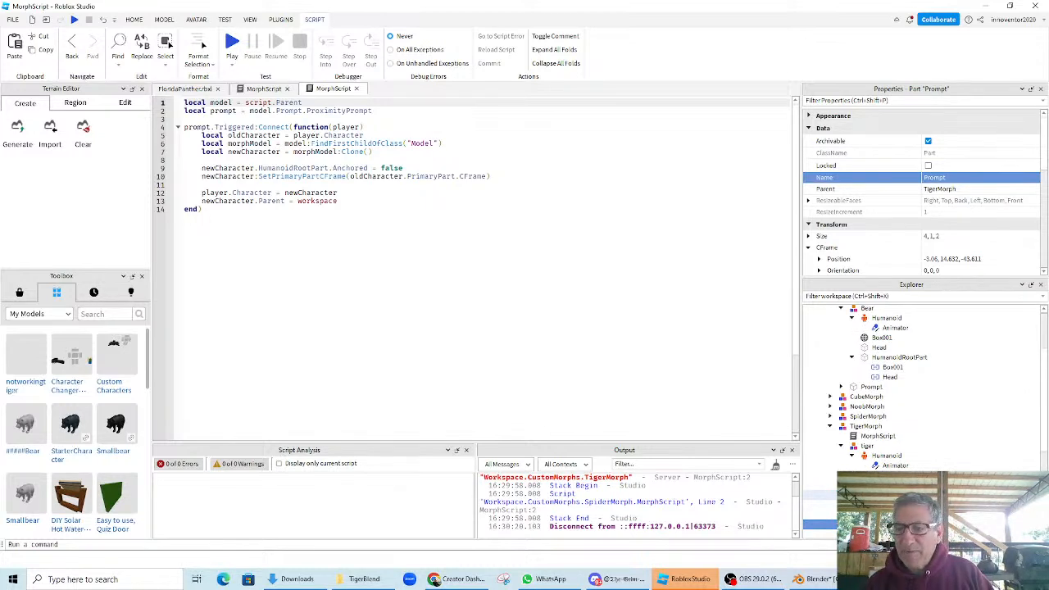
pyautogui.scroll(-1, 918, 386)
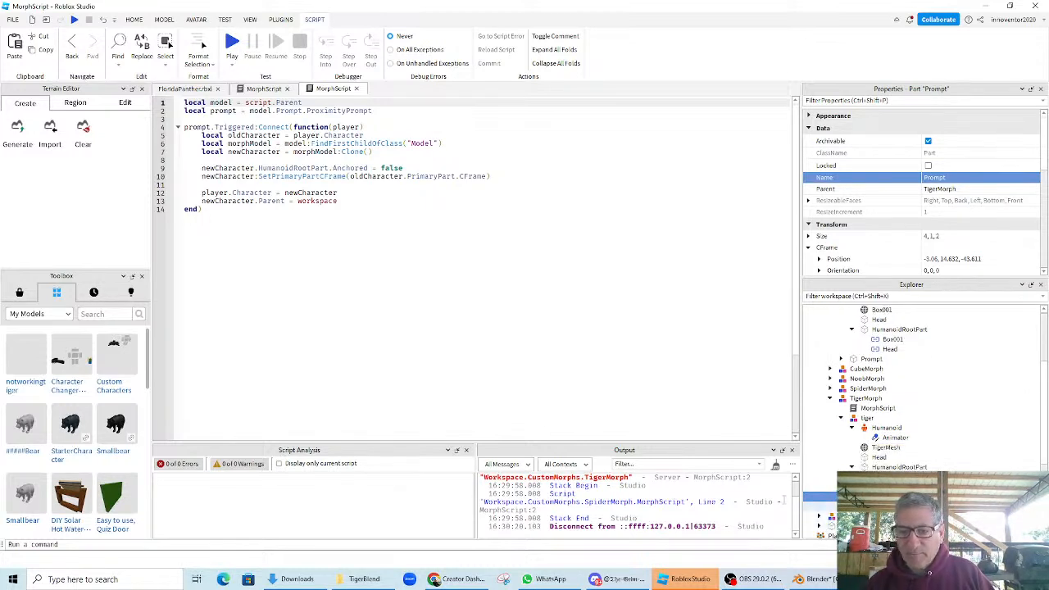
# - Start a playtest, walk to the orange prompt block, change into the tiger, and walk around as it
pyautogui.click(232, 43)
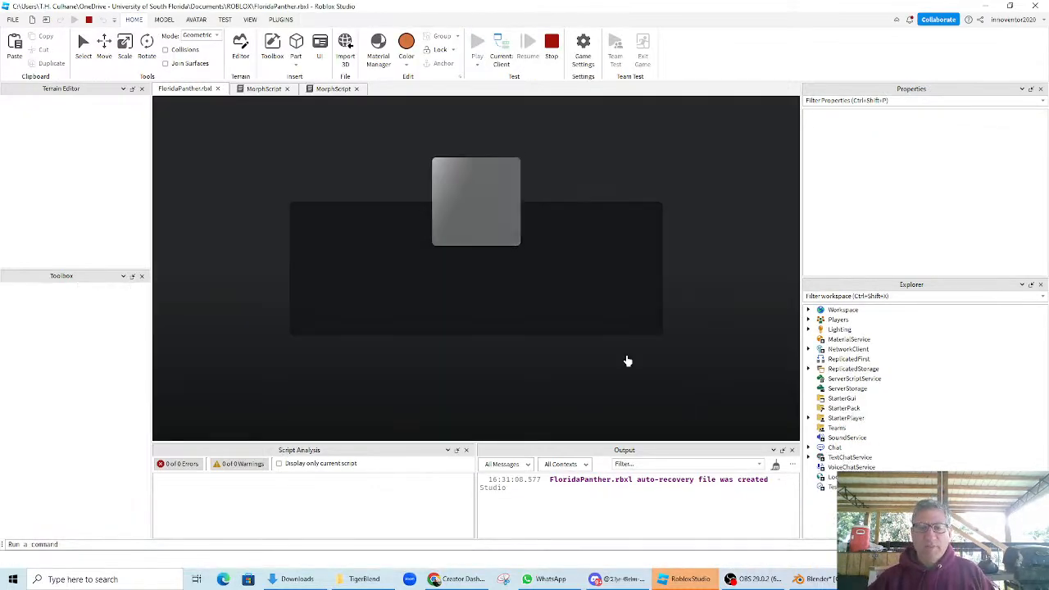
pyautogui.press('w')
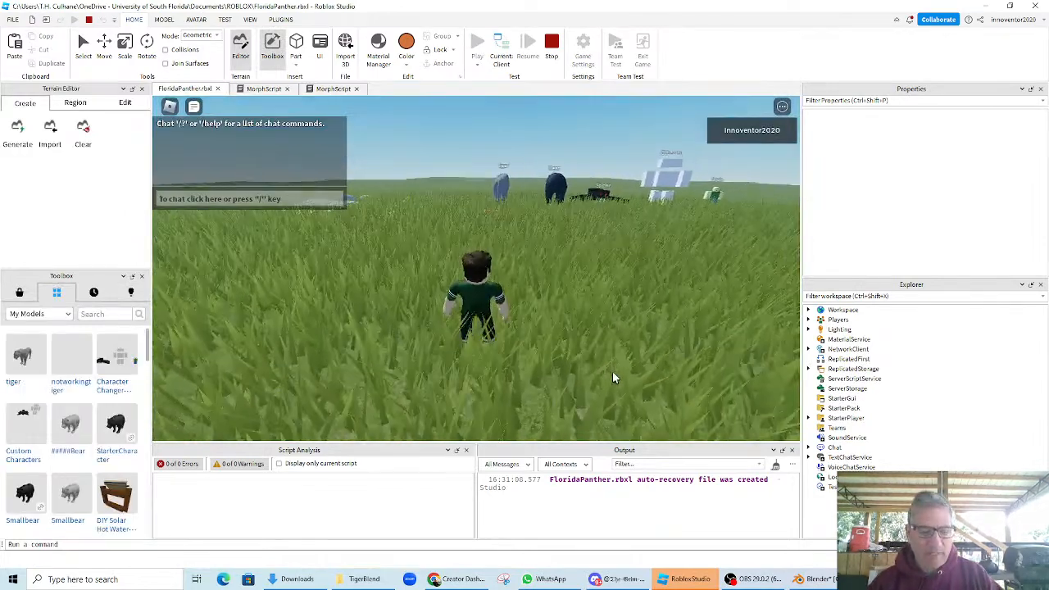
pyautogui.press('w')
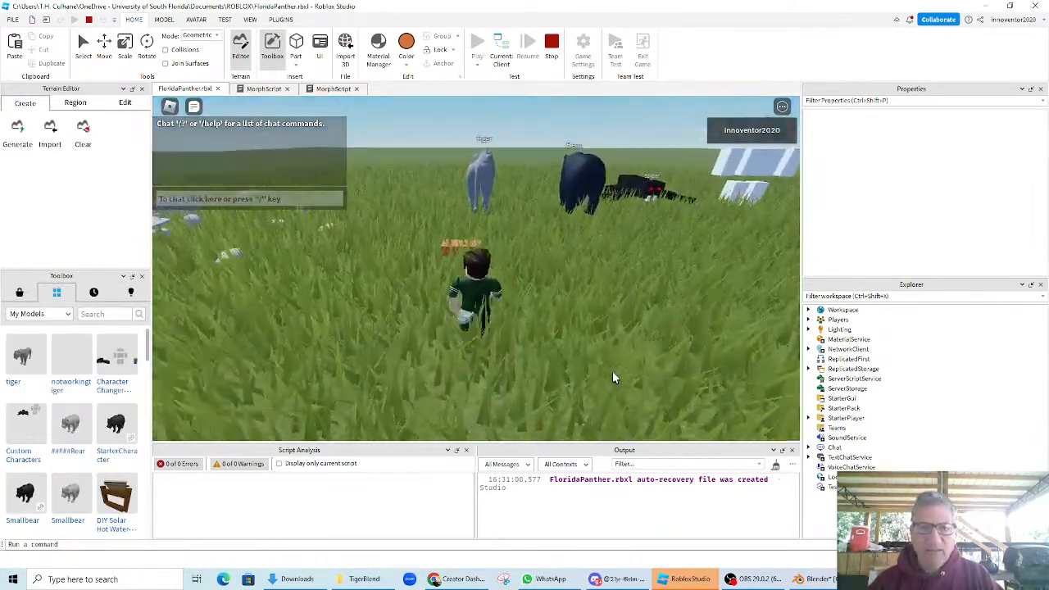
pyautogui.press('e')
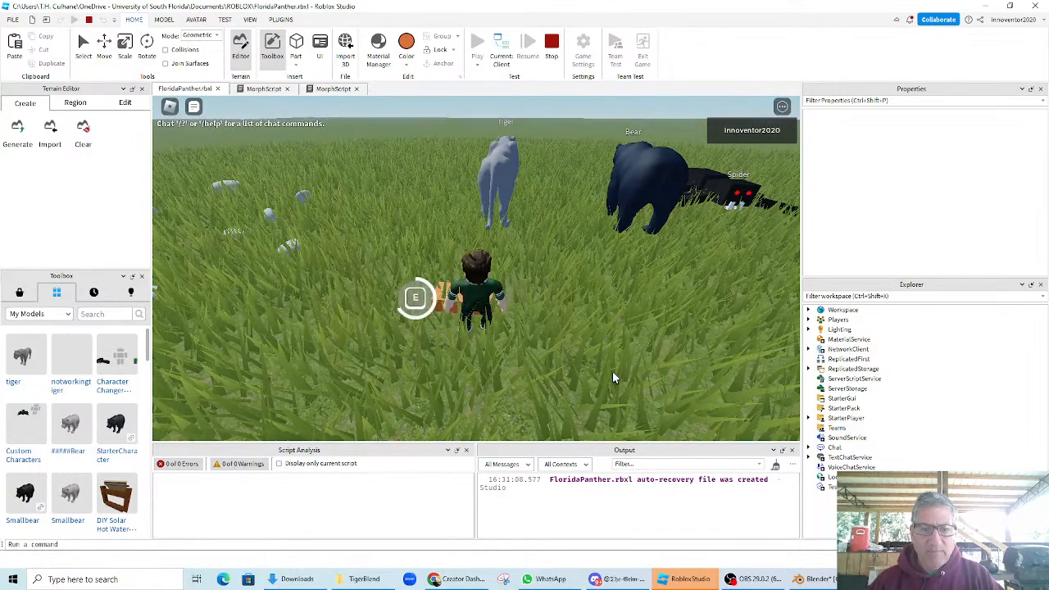
pyautogui.press('w')
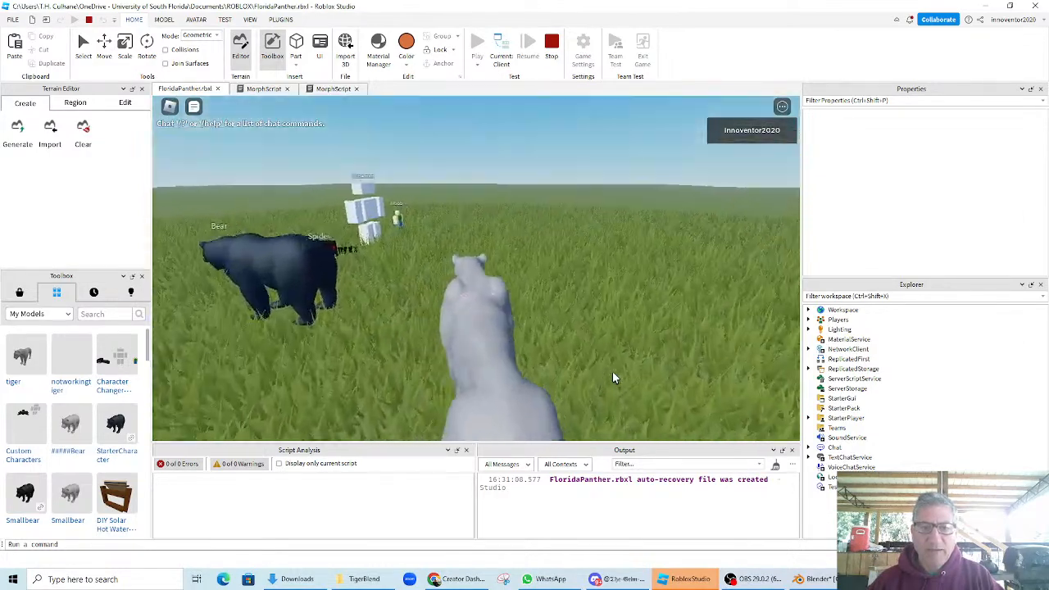
pyautogui.press('w')
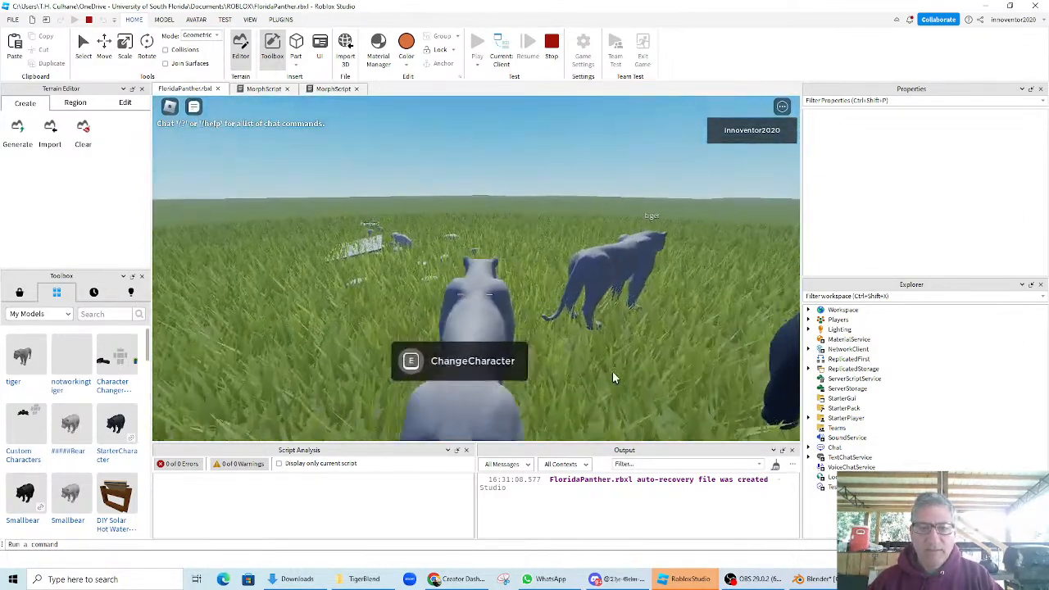
# - Walk the tiger character to the bear, change into the bear, walk on, and end the playtest
pyautogui.press('w')
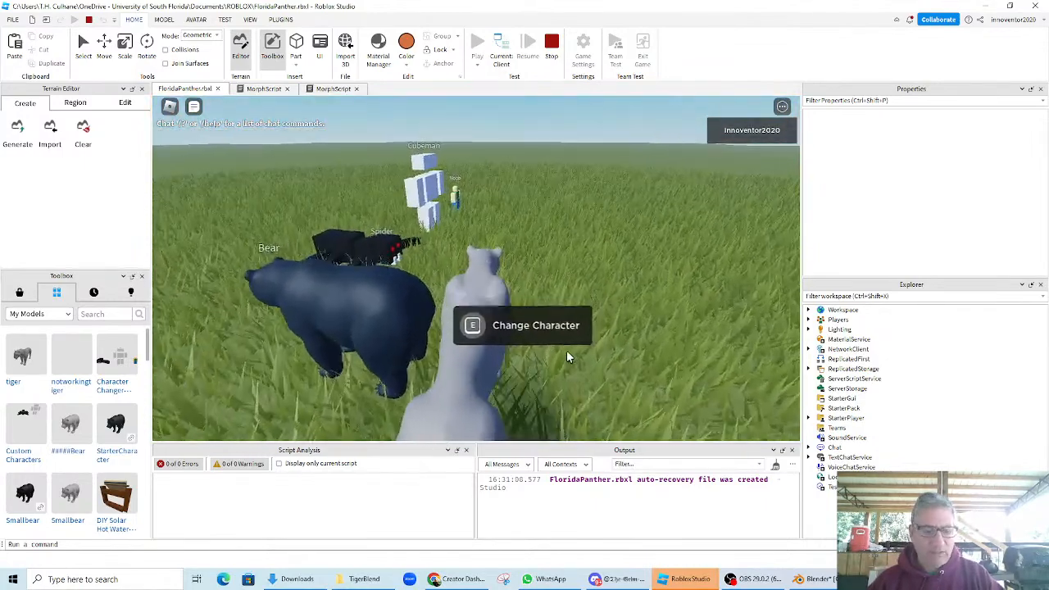
pyautogui.press('e')
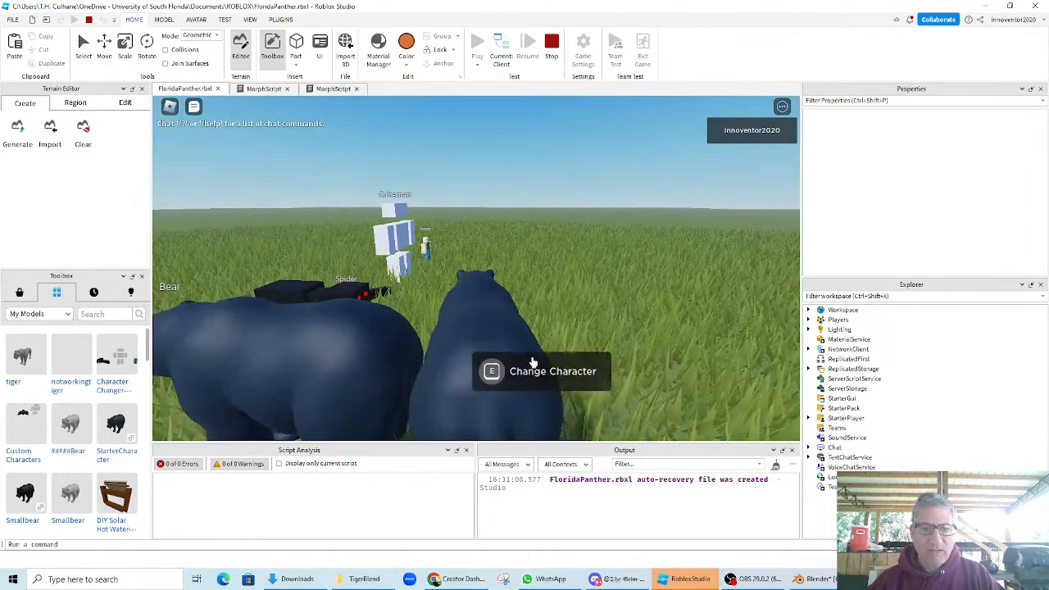
pyautogui.press('w')
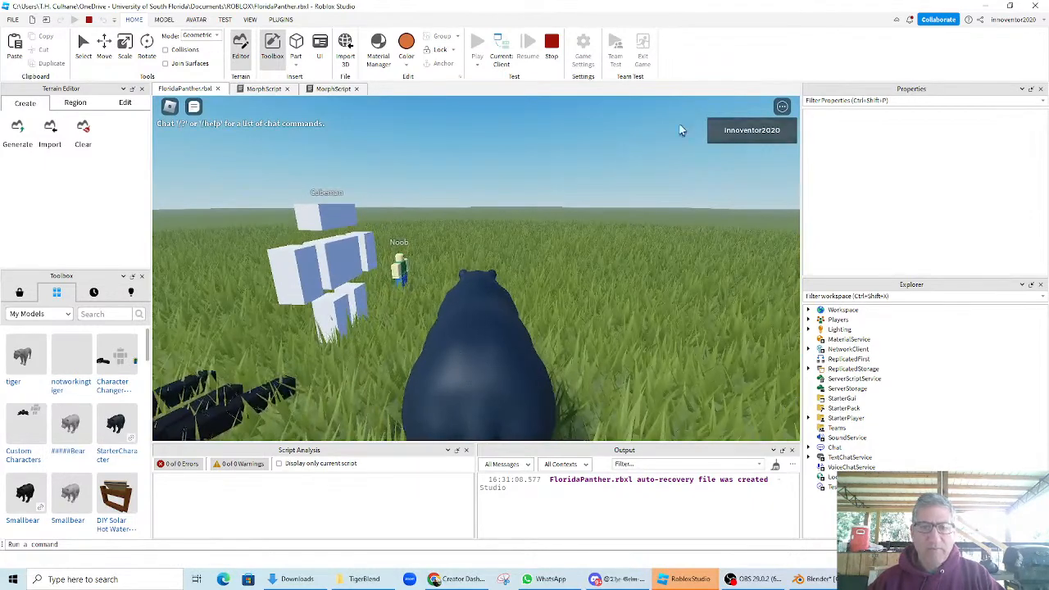
pyautogui.click(552, 49)
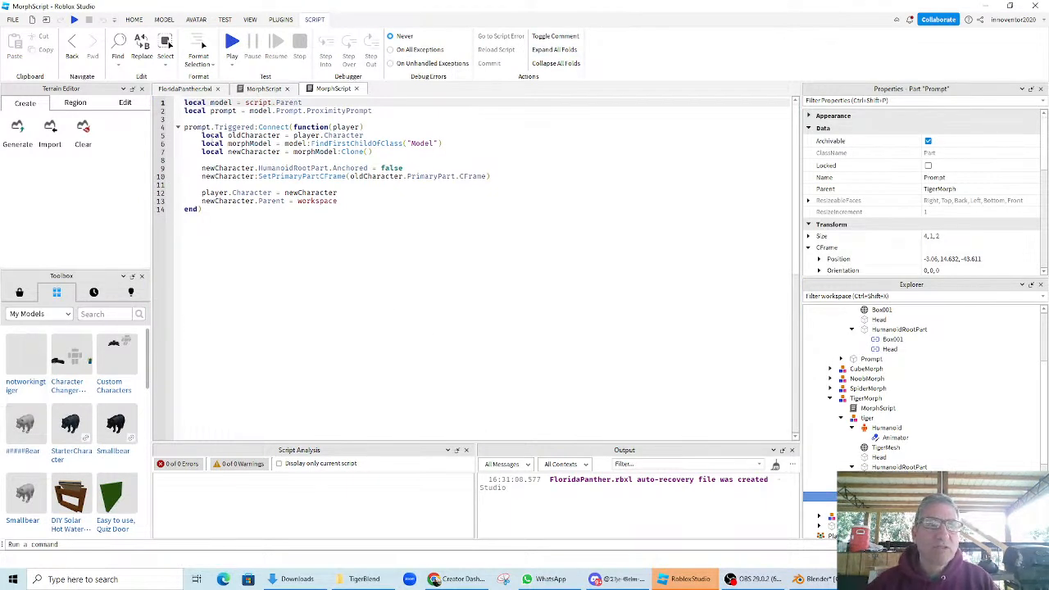
# - Save the place to its FloridaPanther.rbxl file and close both MorphScript editors to return to the 3D scene
pyautogui.click(13, 22)
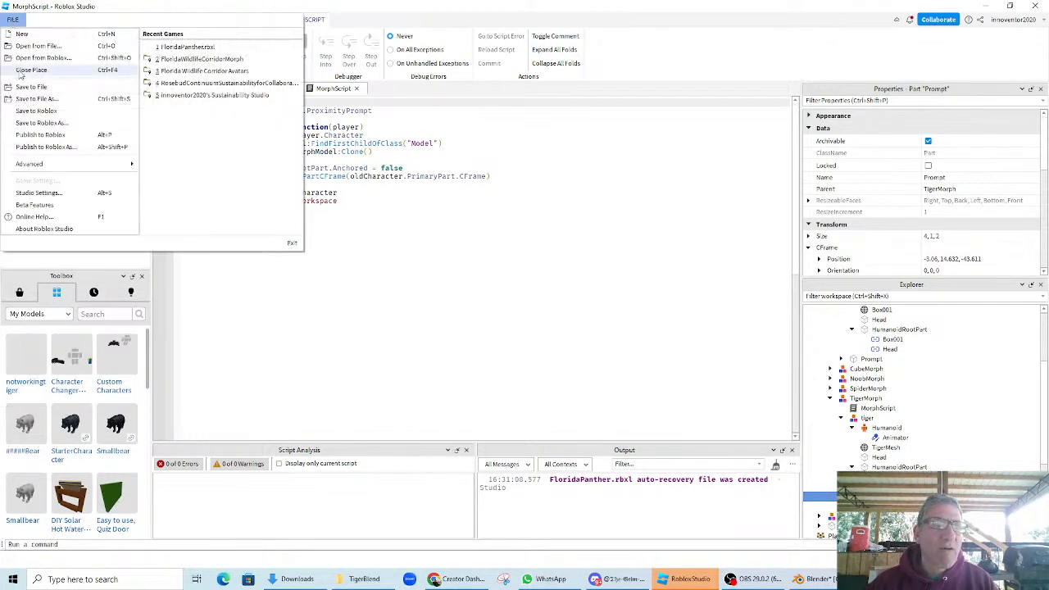
pyautogui.click(32, 84)
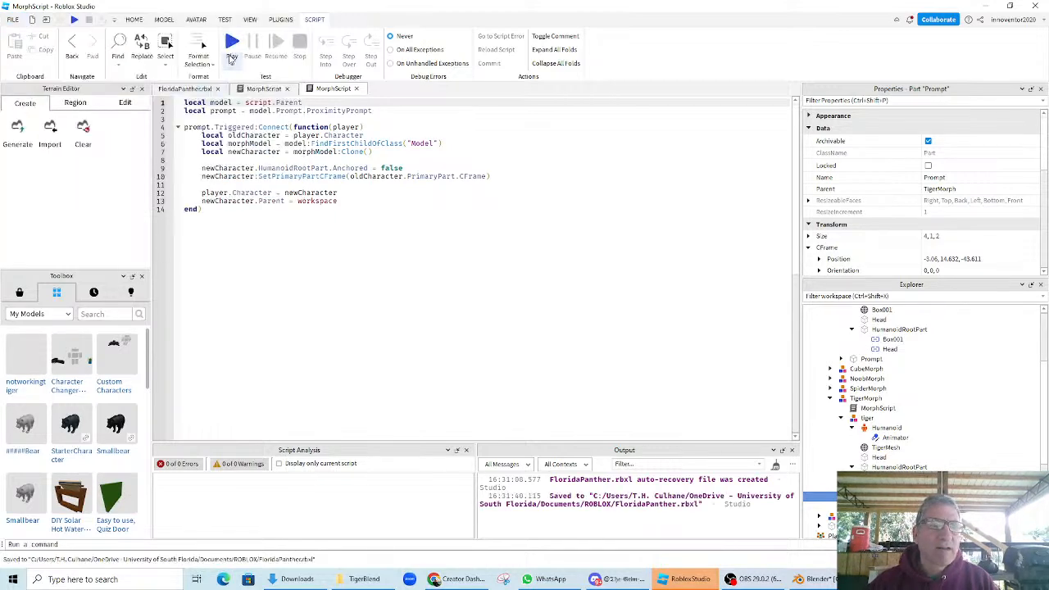
pyautogui.click(197, 90)
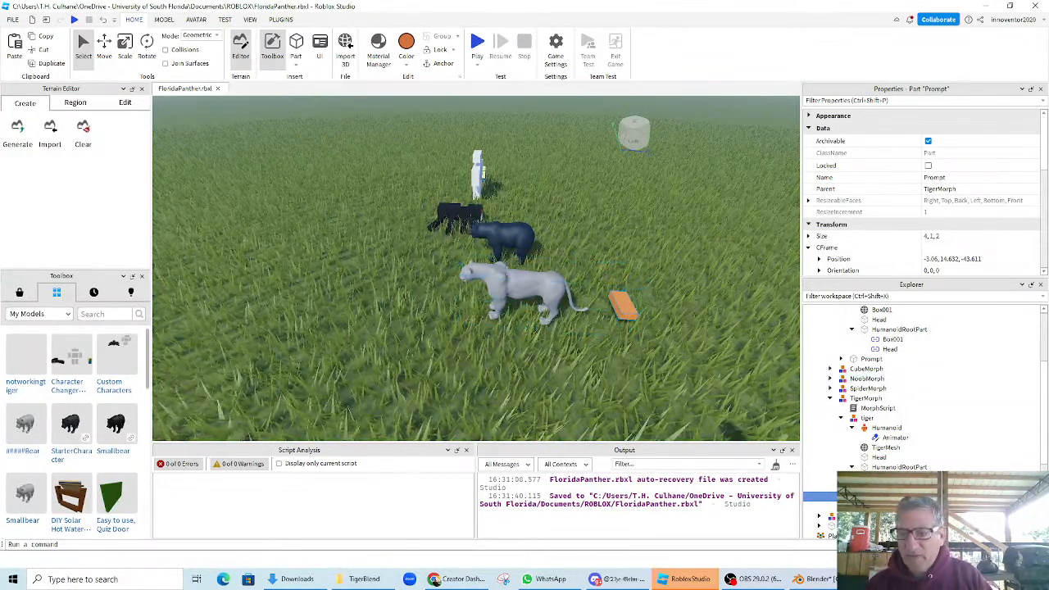
# - Set the orange Prompt part's transparency to 0.65
pyautogui.scroll(-5, 935, 215)
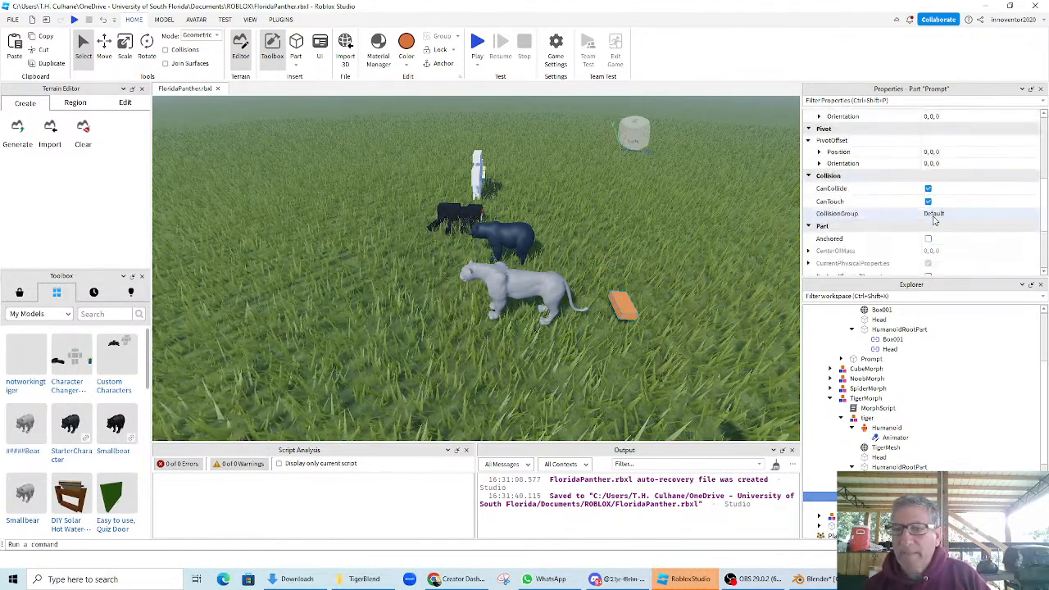
pyautogui.scroll(-3, 934, 220)
pyautogui.scroll(3, 934, 219)
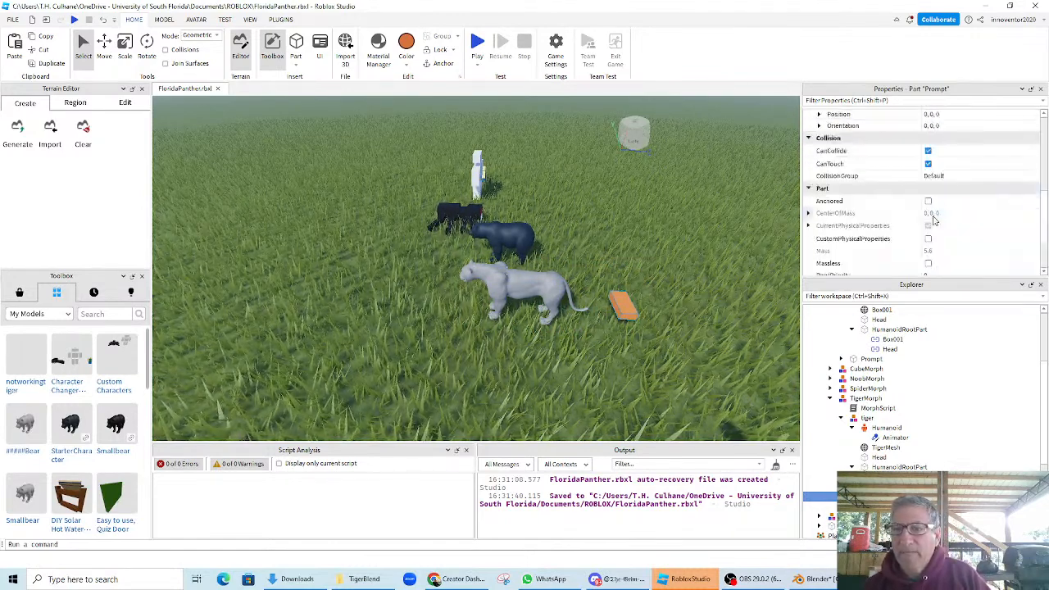
pyautogui.scroll(4, 933, 219)
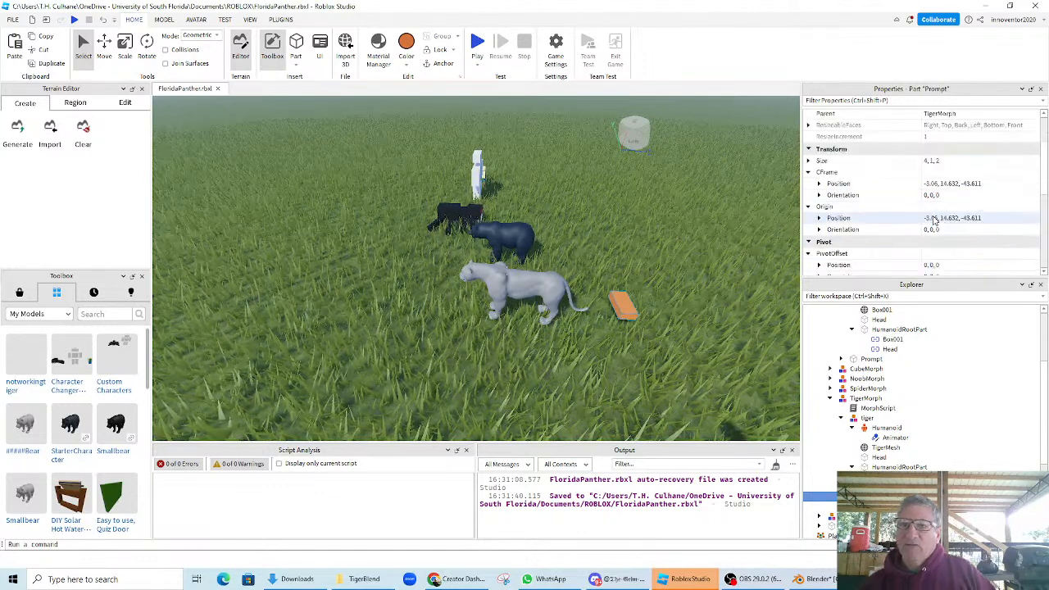
pyautogui.scroll(3, 935, 220)
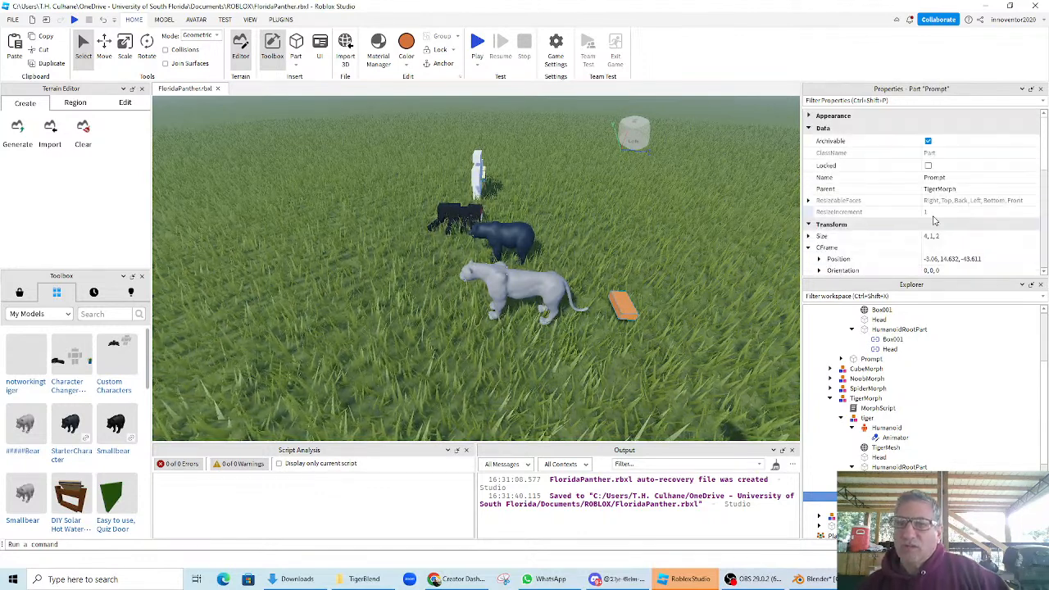
pyautogui.click(809, 118)
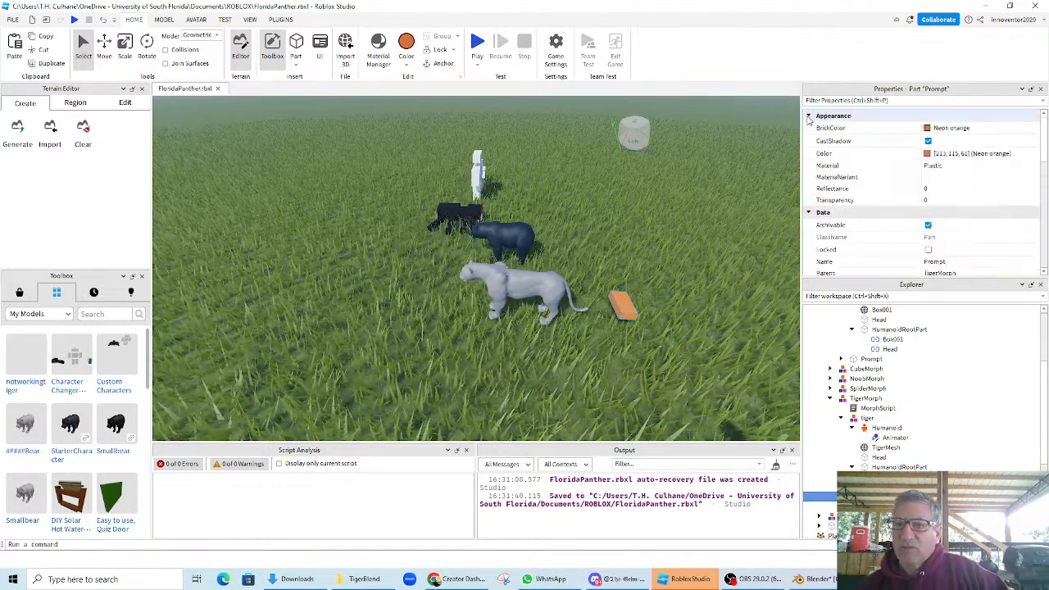
pyautogui.click(939, 202)
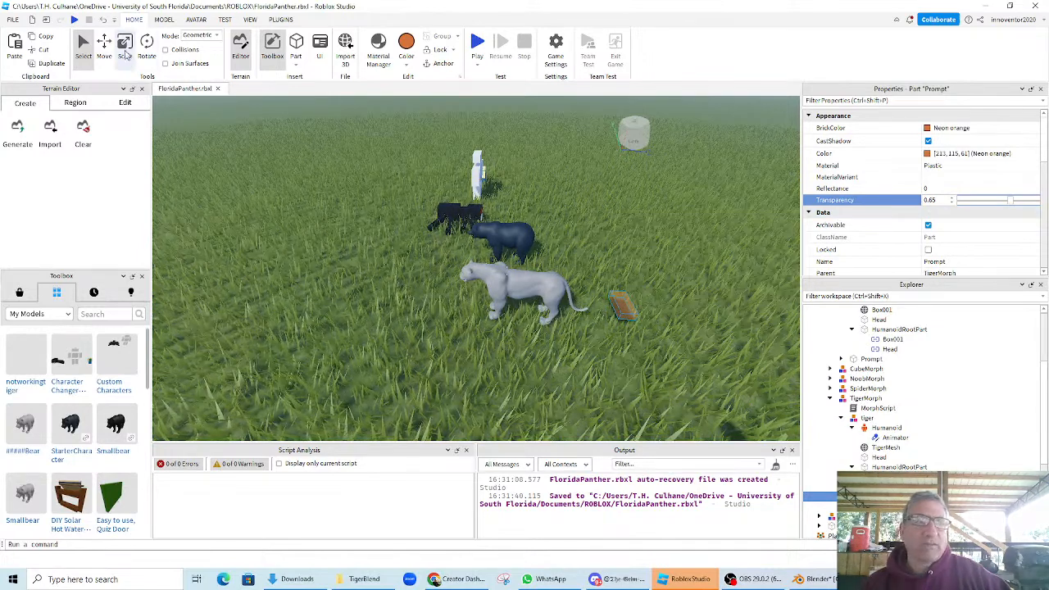
# - Reposition the orange Prompt part behind the tiger and scale it into a taller block
pyautogui.click(107, 48)
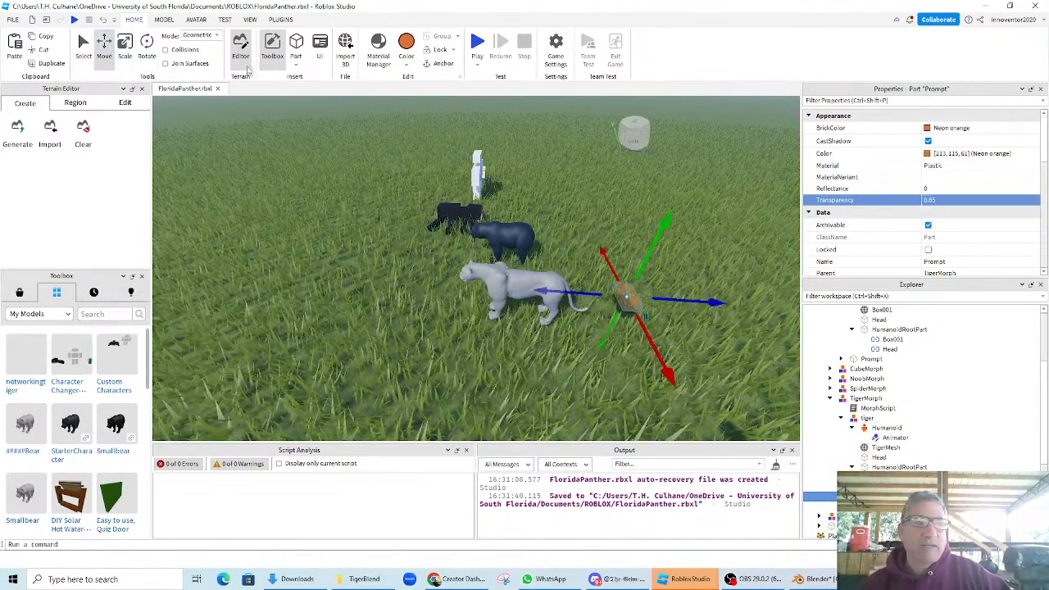
pyautogui.click(124, 48)
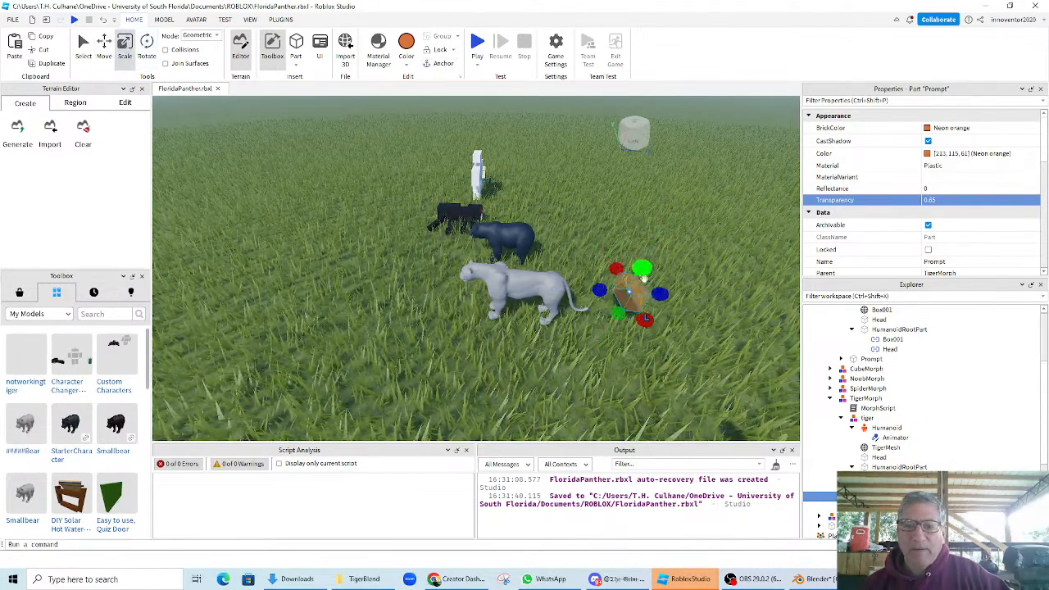
pyautogui.moveTo(683, 374); pyautogui.dragTo(682, 369, button='middle')
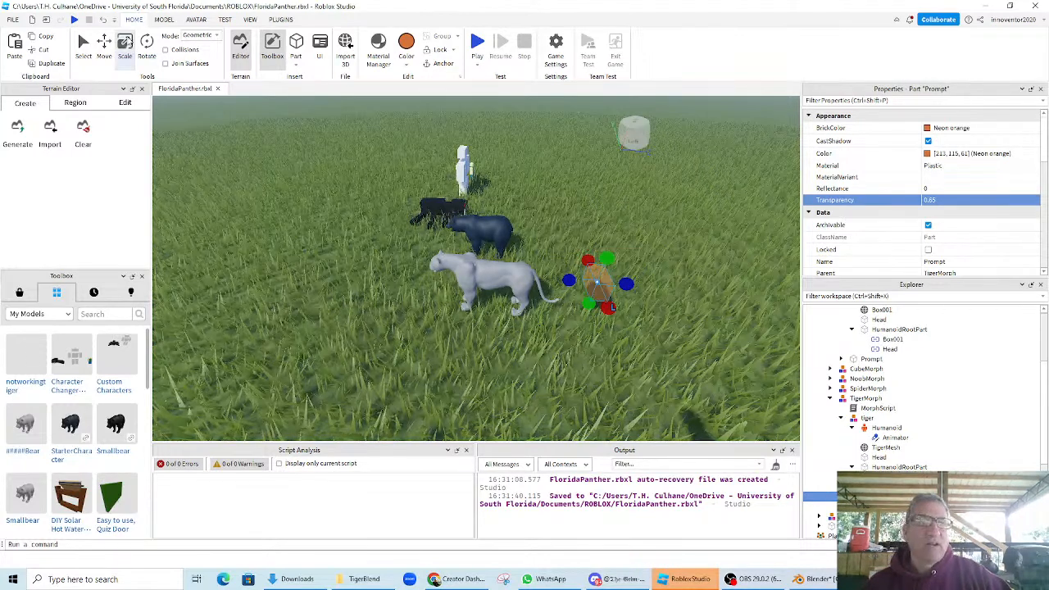
# - Set the HipHeight of the tiger model's Humanoid to 4 and save the place to its file
pyautogui.click(495, 281)
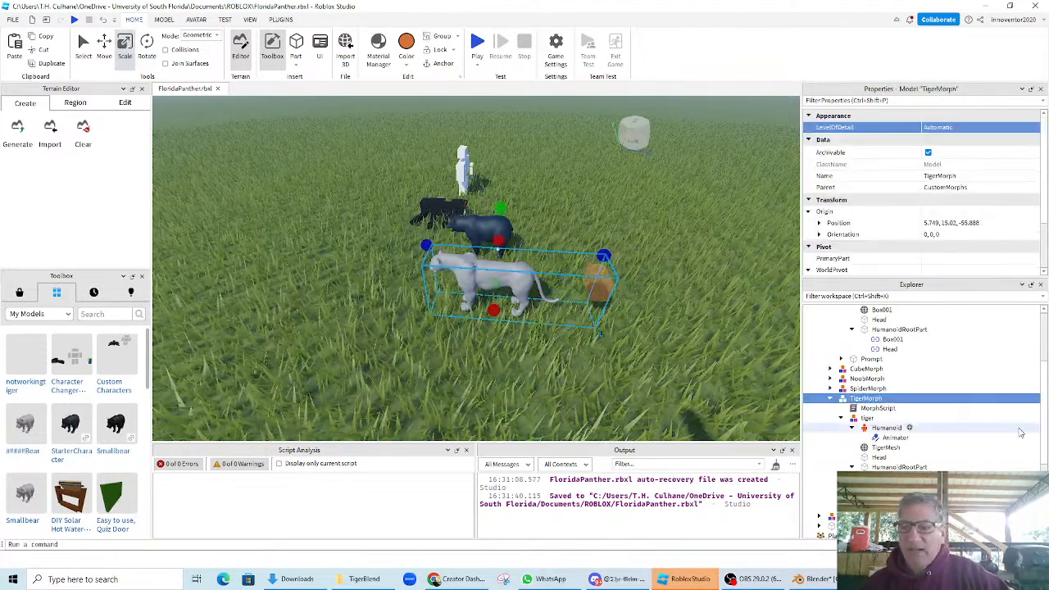
pyautogui.click(869, 419)
pyautogui.scroll(-2, 976, 218)
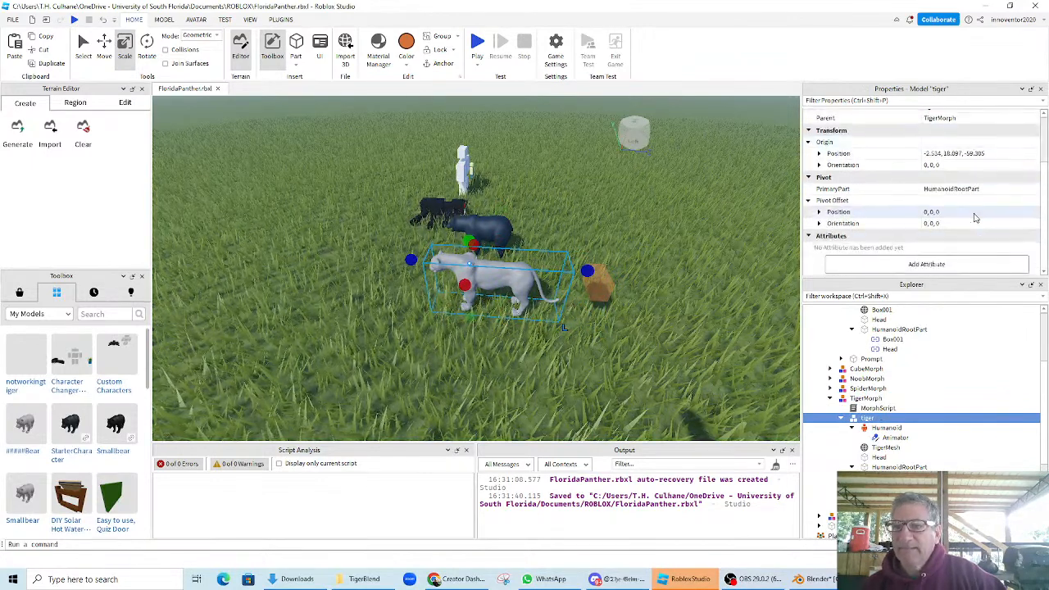
pyautogui.scroll(2, 976, 218)
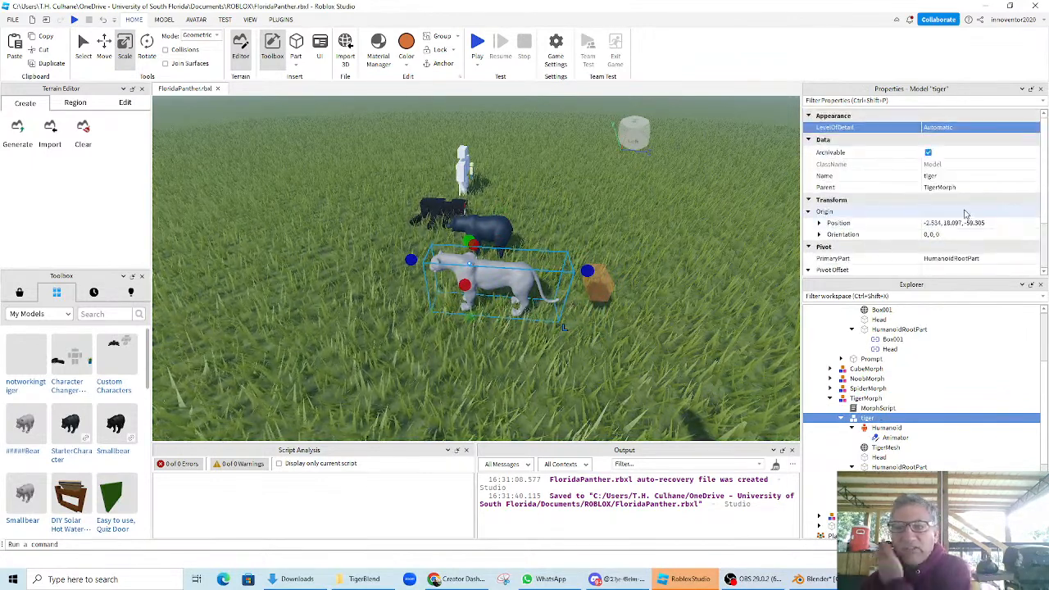
pyautogui.scroll(-2, 969, 234)
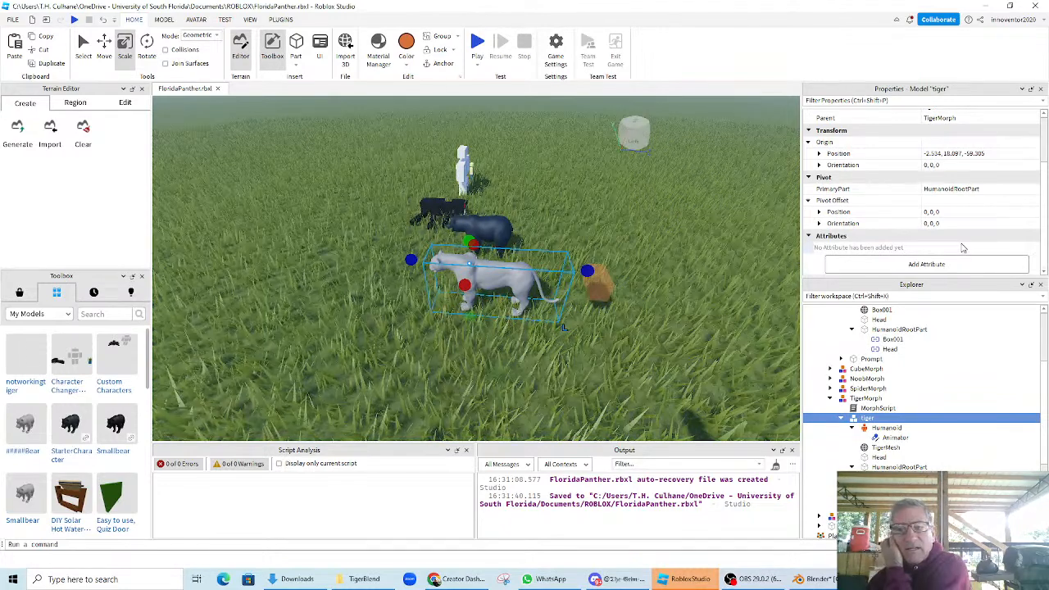
pyautogui.click(883, 428)
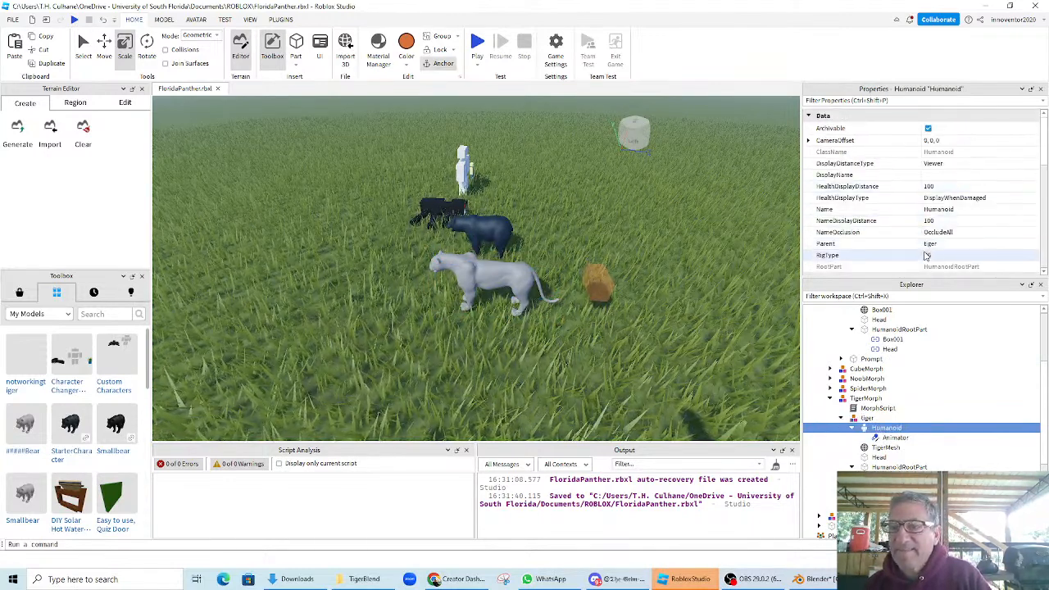
pyautogui.scroll(-3, 927, 256)
pyautogui.scroll(-4, 926, 256)
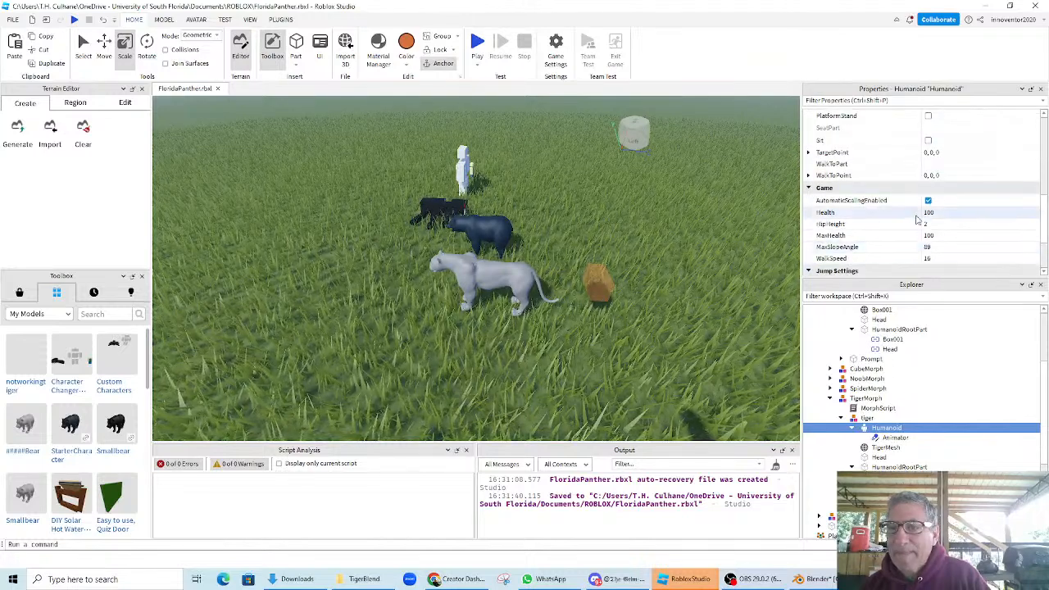
pyautogui.click(927, 225)
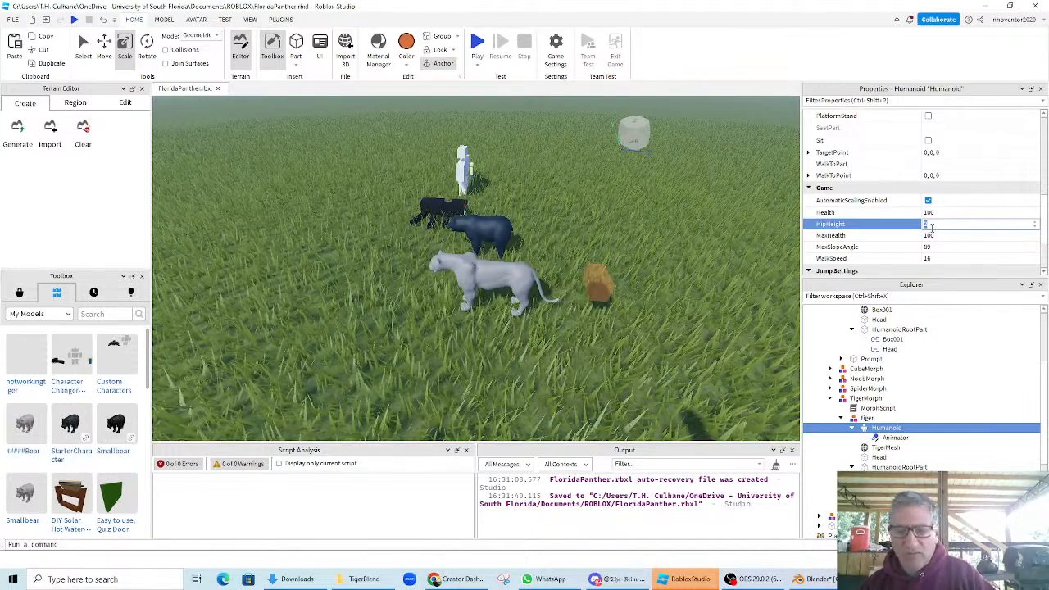
pyautogui.write('4')
pyautogui.click(976, 249)
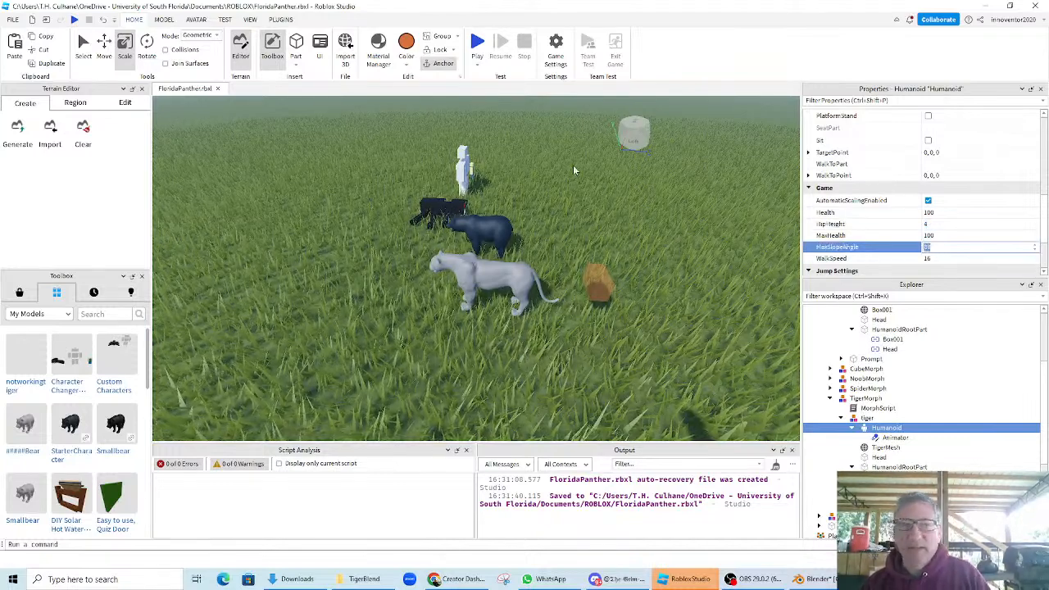
pyautogui.click(14, 19)
pyautogui.click(31, 87)
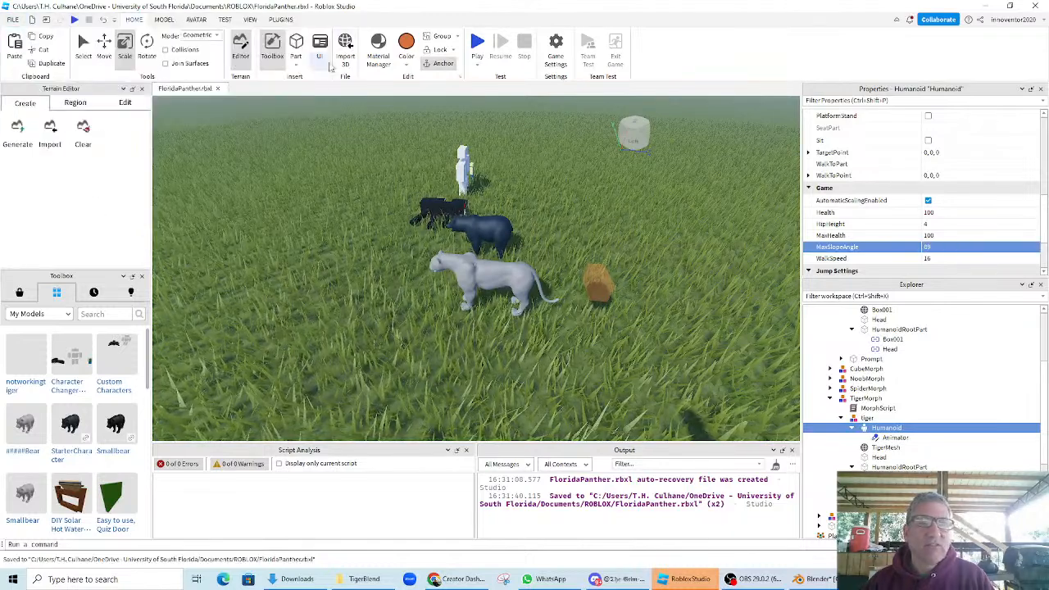
# - Start a playtest, walk to the semi-transparent orange prompt block, and change into the tiger
pyautogui.click(477, 48)
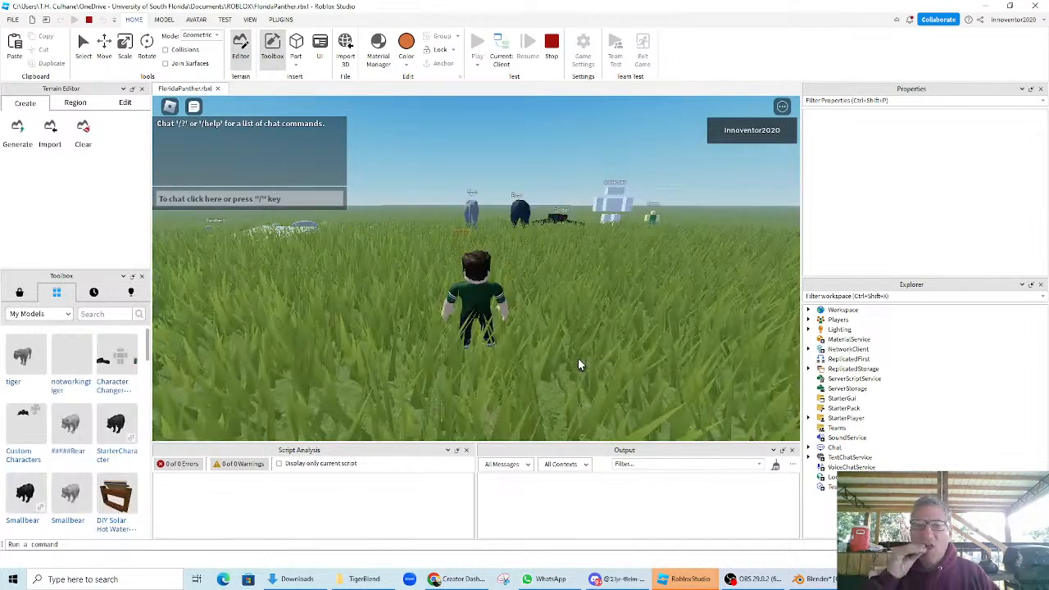
pyautogui.press('w')
pyautogui.moveTo(579, 359); pyautogui.dragTo(624, 371, button='right')
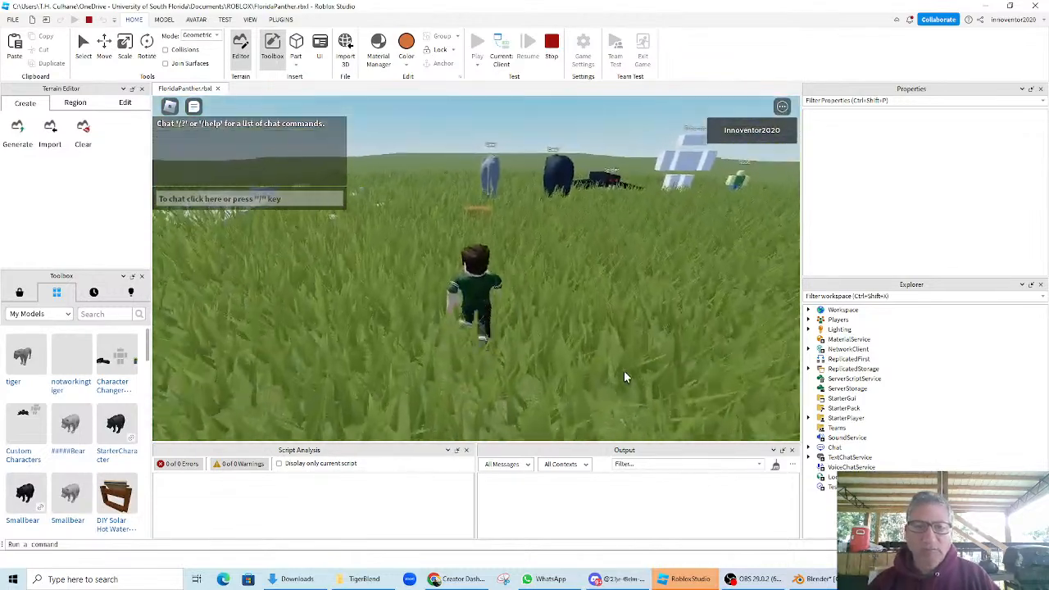
pyautogui.press('e')
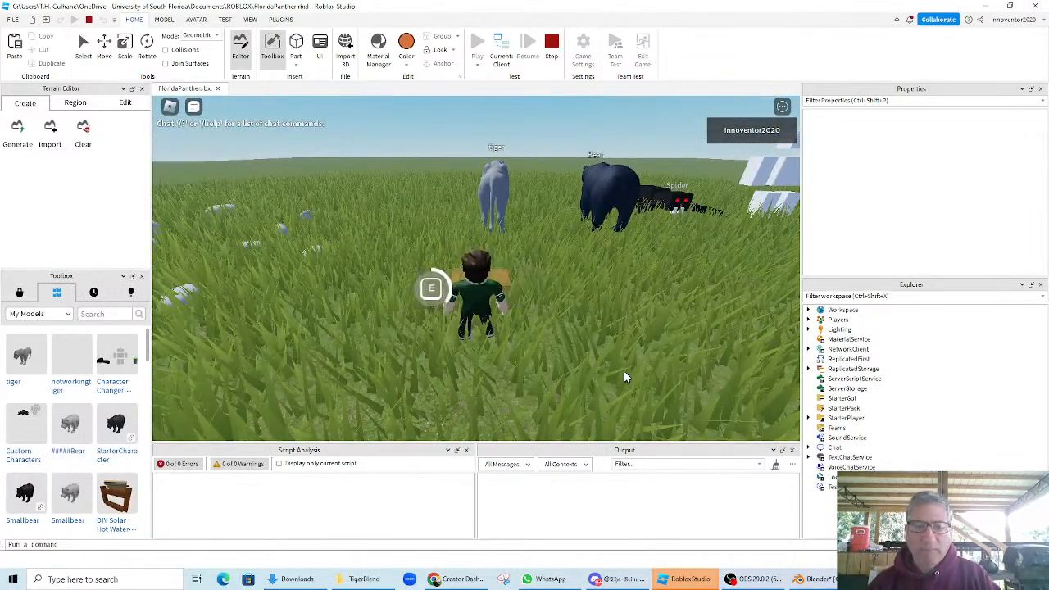
# - Walk the tiger character around beside the standing tiger and bear, turning it both ways to check its height above the grass
pyautogui.press('w')
pyautogui.moveTo(624, 370); pyautogui.dragTo(624, 370, button='right')
pyautogui.press('w')
pyautogui.press('w')
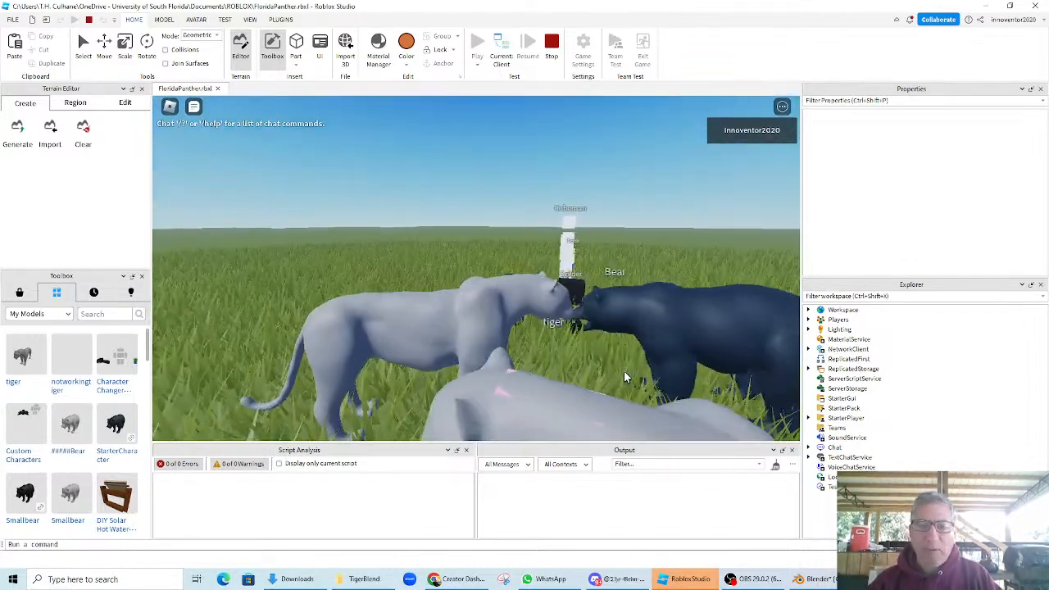
pyautogui.press('a')
pyautogui.press('w')
pyautogui.press('d')
pyautogui.press('a')
pyautogui.press('w')
pyautogui.press('d')
# - Walk the tiger character past the spider and Cubeman to the Noob and change into the Noob
pyautogui.scroll(-5, 623, 370)
pyautogui.press('w')
pyautogui.moveTo(576, 358); pyautogui.dragTo(575, 358, button='right')
pyautogui.press('w')
pyautogui.press('w')
pyautogui.press('e')
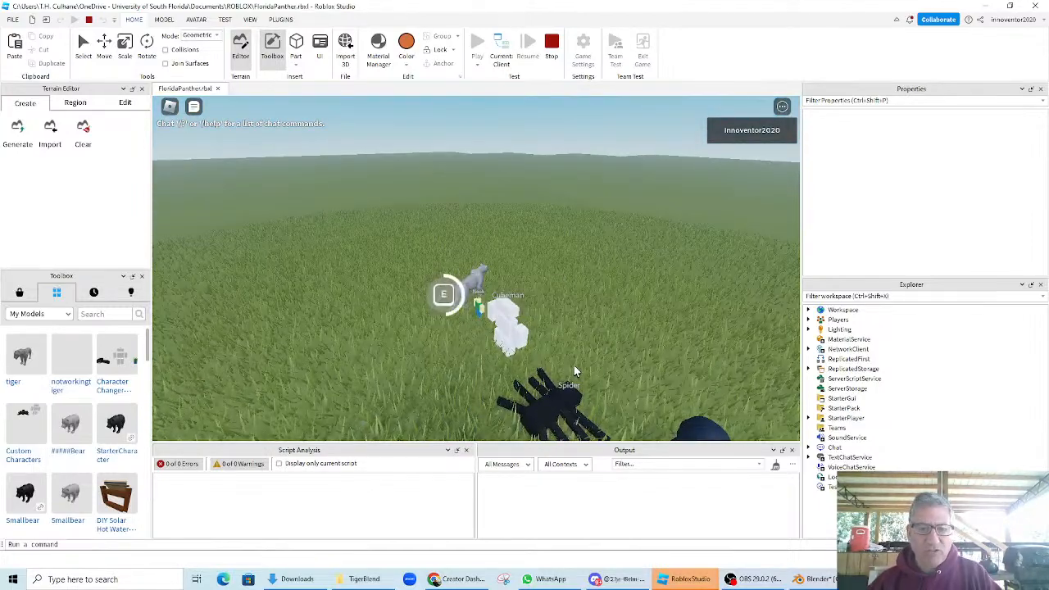
# - Walk the Noob character back toward the bear and tiger and change into the tiger again at the orange prompt block
pyautogui.press('w')
pyautogui.moveTo(575, 377); pyautogui.dragTo(575, 377, button='right')
pyautogui.press('w')
pyautogui.press('e')
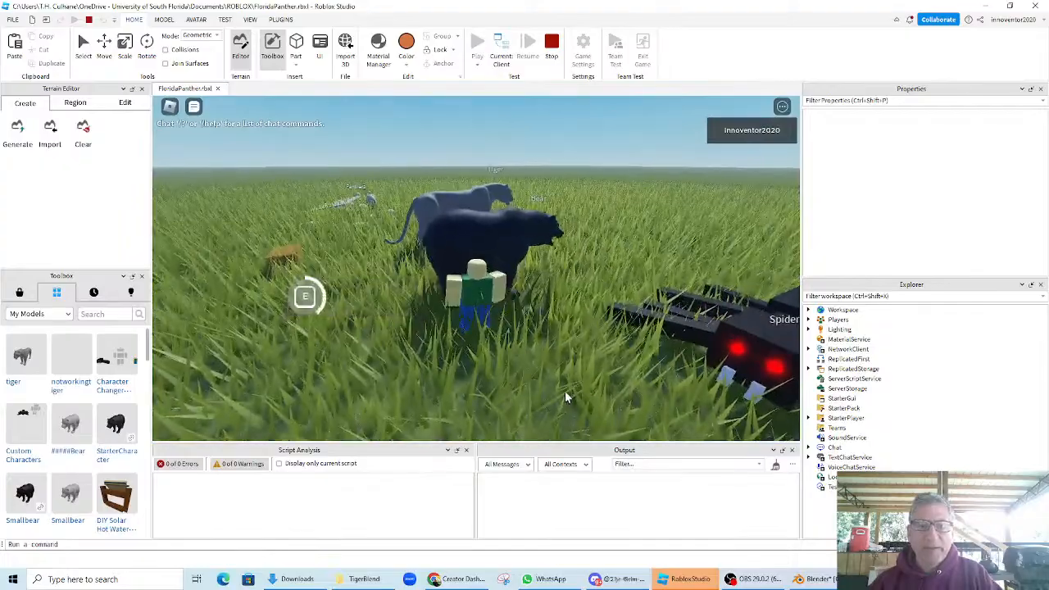
pyautogui.press('w')
pyautogui.moveTo(565, 399); pyautogui.dragTo(560, 398, button='right')
pyautogui.press('w')
pyautogui.press('w')
pyautogui.press('e')
# - Walk the tiger character across the open grass away from the orange block, turning it to check its movement
pyautogui.press('w')
pyautogui.press('w')
pyautogui.press('w')
pyautogui.scroll(-4, 533, 370)
pyautogui.press('a')
pyautogui.press('w')
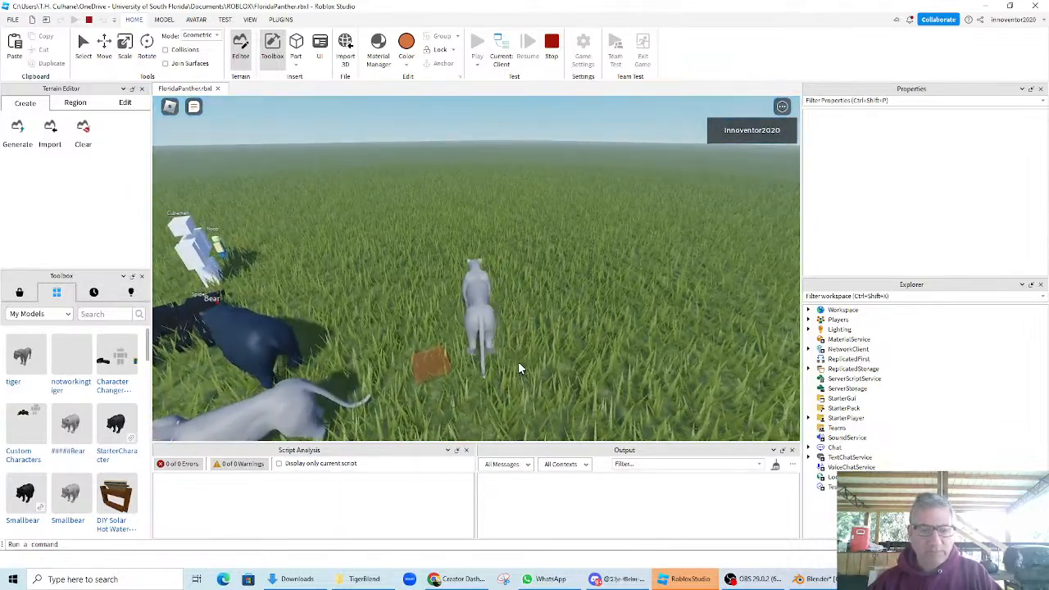
pyautogui.press('d')
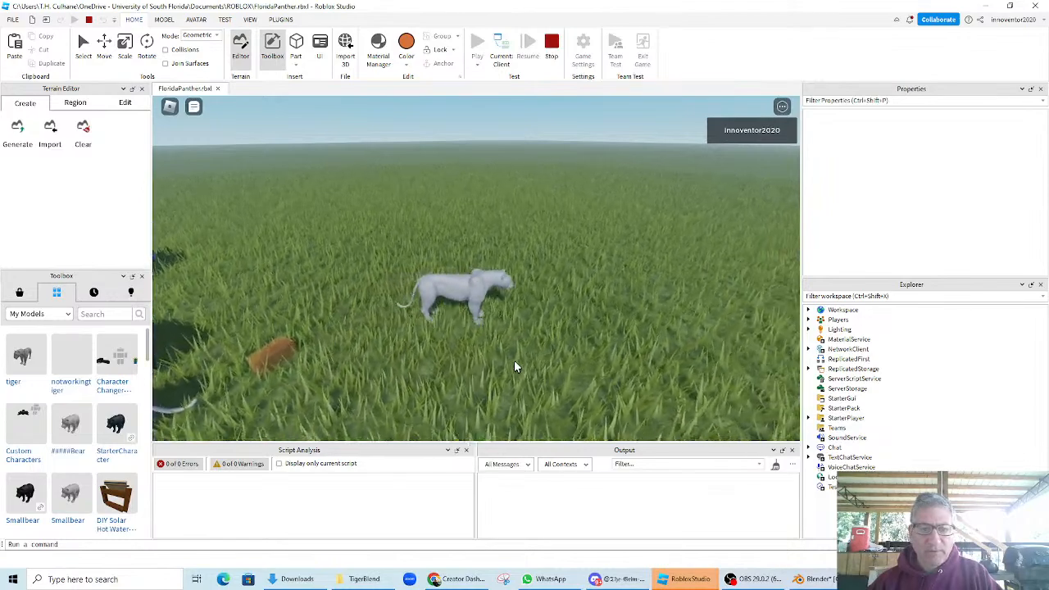
pyautogui.press('w')
pyautogui.press('w')
# - Walk the tiger character around the other morphs, view it up close from a low angle, and end the playtest
pyautogui.moveTo(558, 349); pyautogui.dragTo(558, 349, button='right')
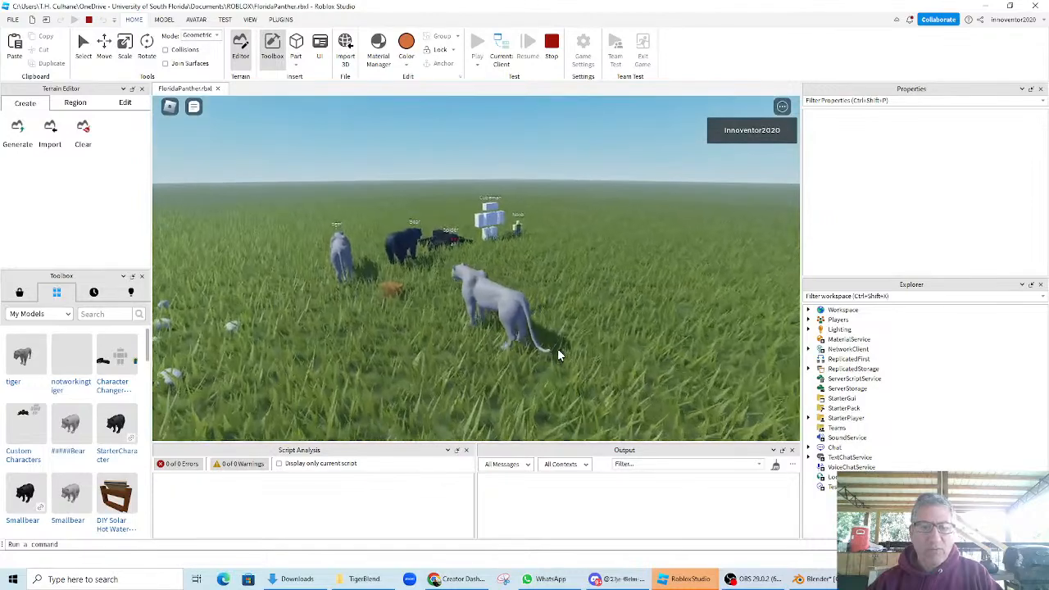
pyautogui.press('w')
pyautogui.press('w')
pyautogui.press('w')
pyautogui.moveTo(558, 350); pyautogui.dragTo(573, 350, button='right')
pyautogui.press('w')
pyautogui.press('s')
pyautogui.scroll(3, 572, 350)
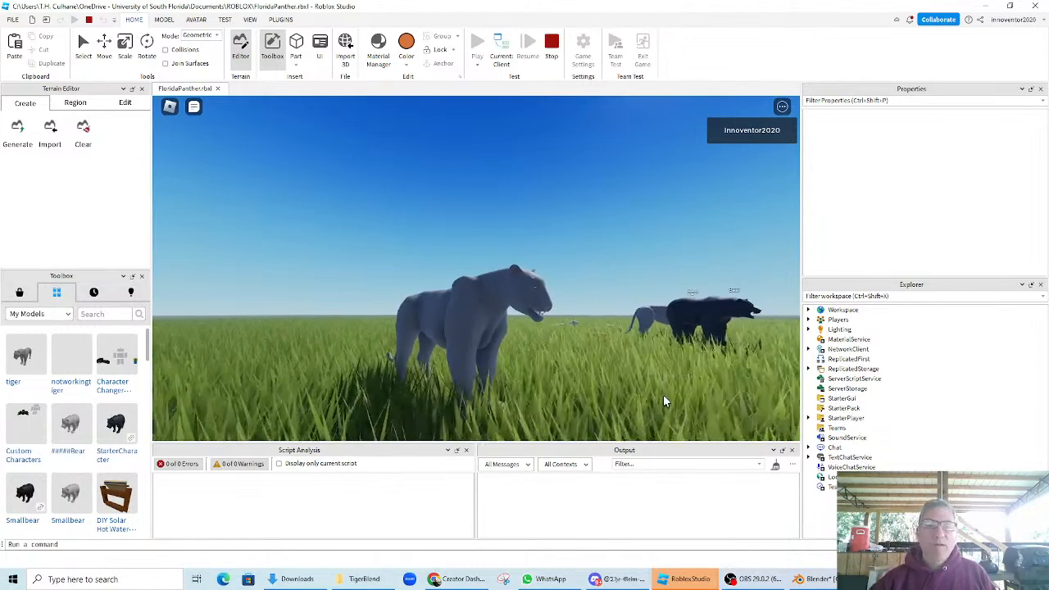
pyautogui.click(552, 46)
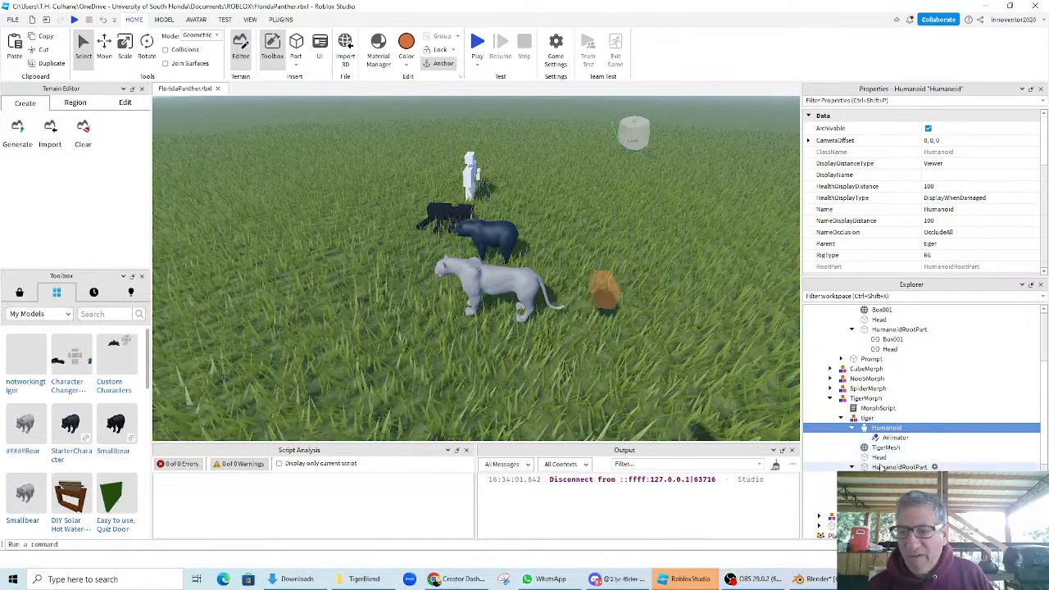
# - Scale the Head part of the tiger model slightly shorter along the tiger's body length
pyautogui.click(880, 467)
pyautogui.click(880, 458)
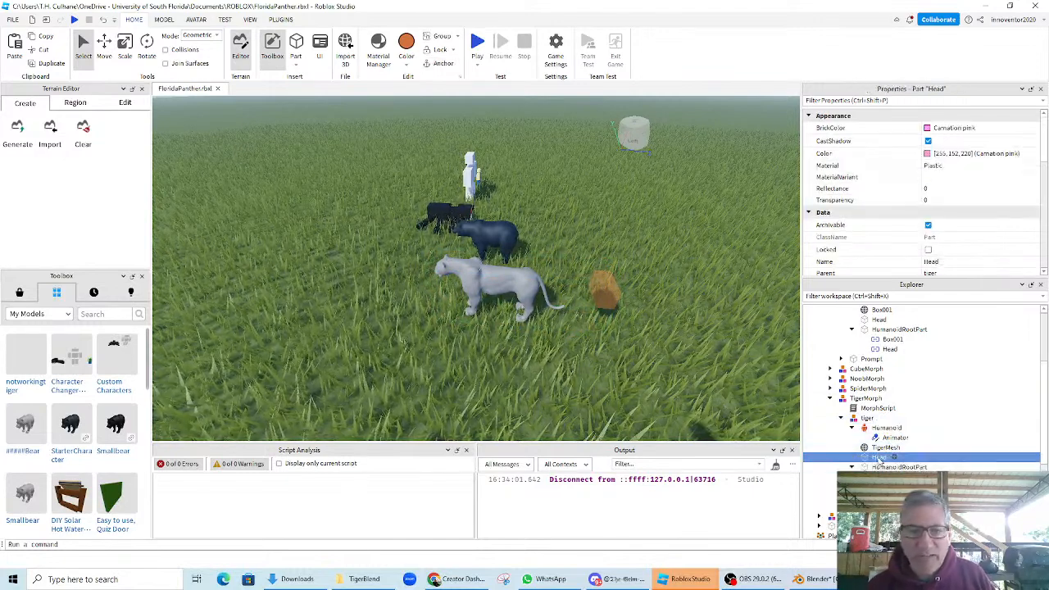
pyautogui.press('f')
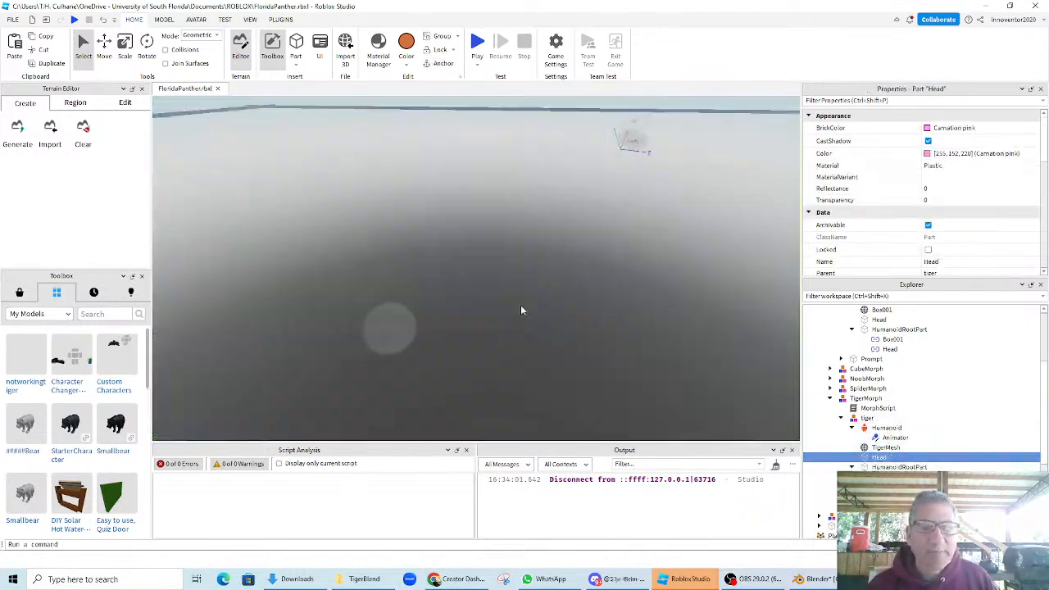
pyautogui.moveTo(513, 306); pyautogui.dragTo(582, 320, button='middle')
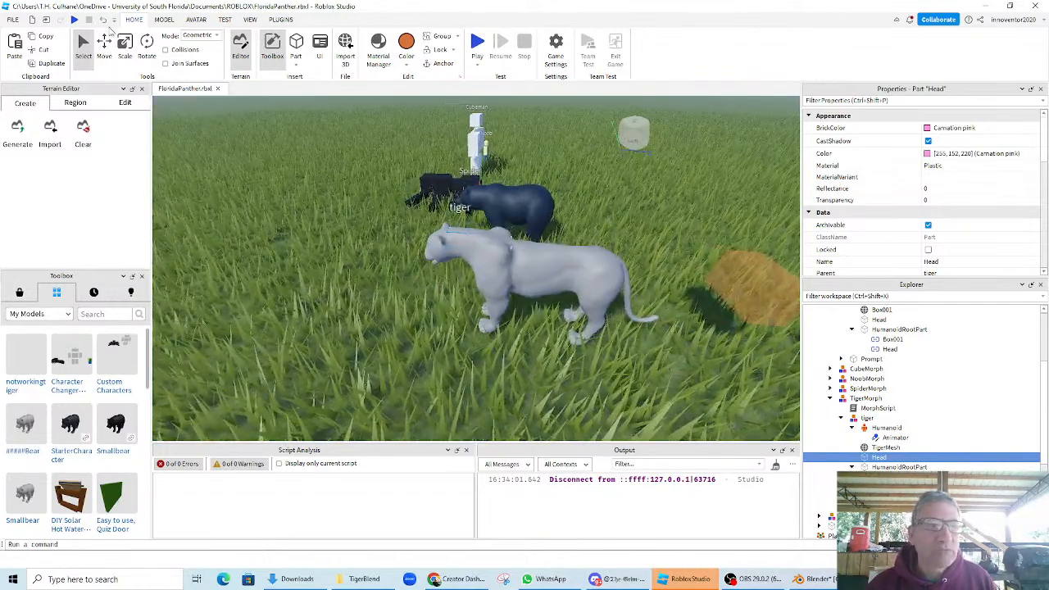
pyautogui.click(124, 45)
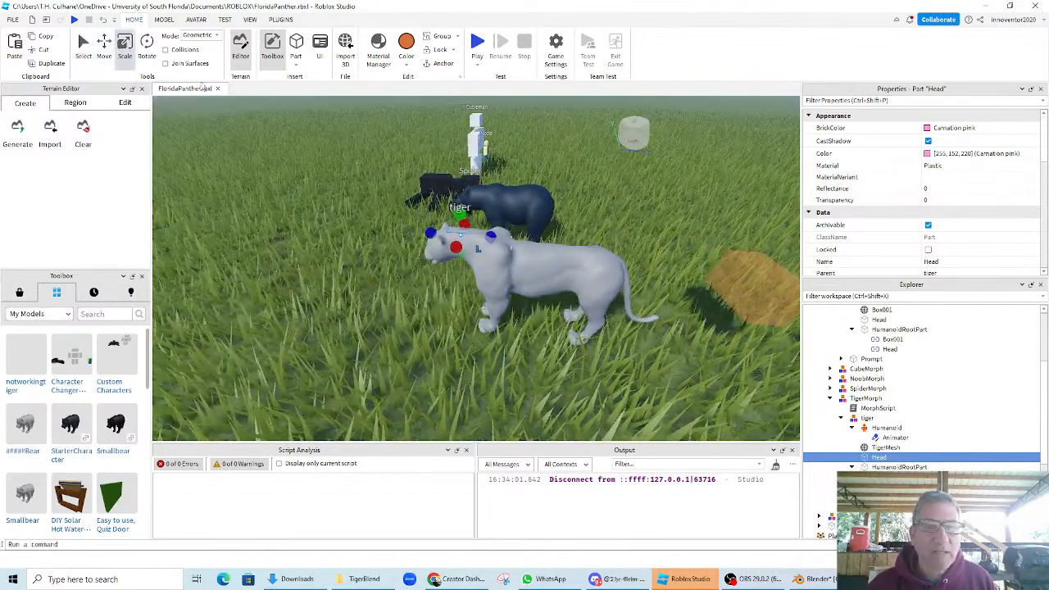
pyautogui.moveTo(493, 238); pyautogui.dragTo(484, 237)
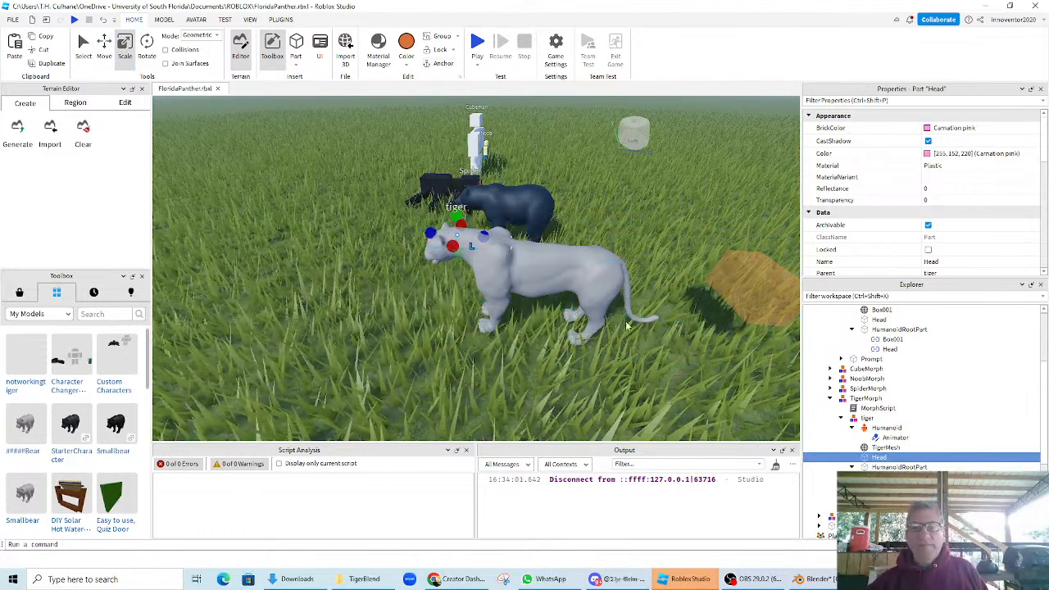
pyautogui.moveTo(604, 259); pyautogui.dragTo(588, 265, button='middle')
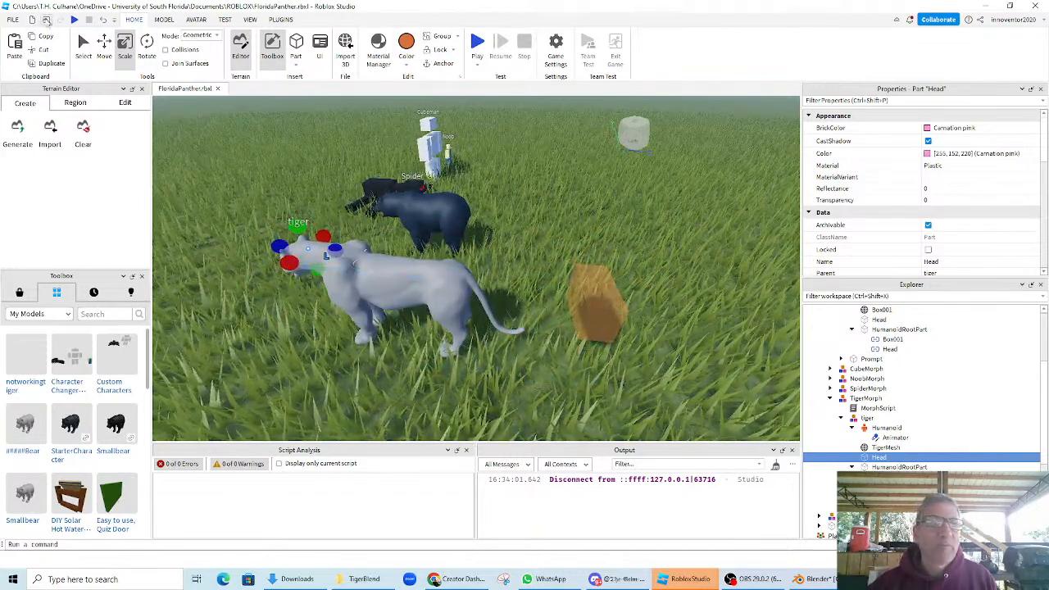
# - Save the place to its file and publish it to Roblox as a new game named CharacterMorphTests
pyautogui.click(11, 19)
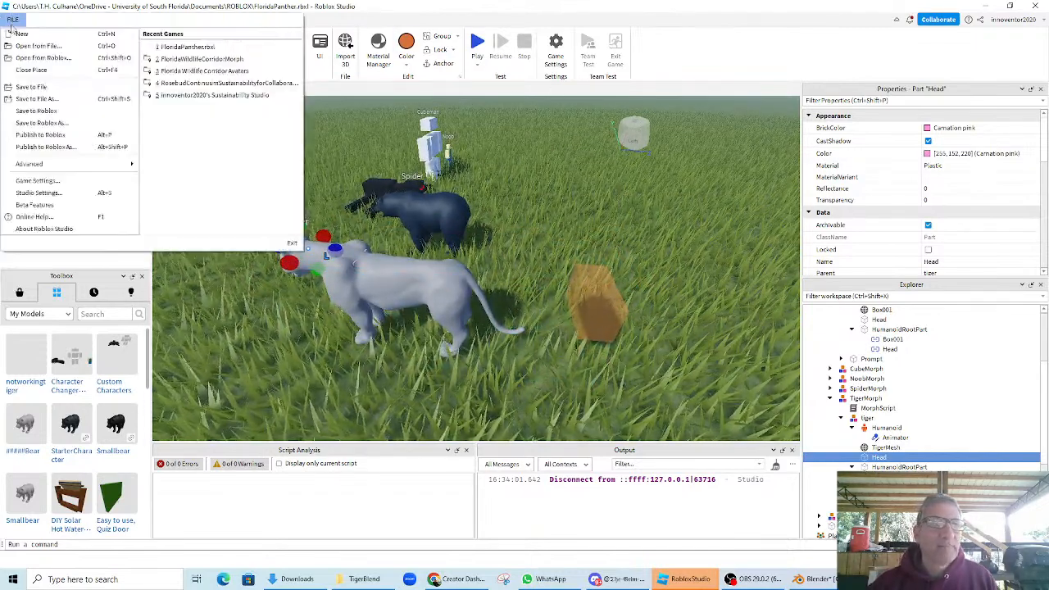
pyautogui.click(33, 87)
pyautogui.click(12, 19)
pyautogui.click(45, 138)
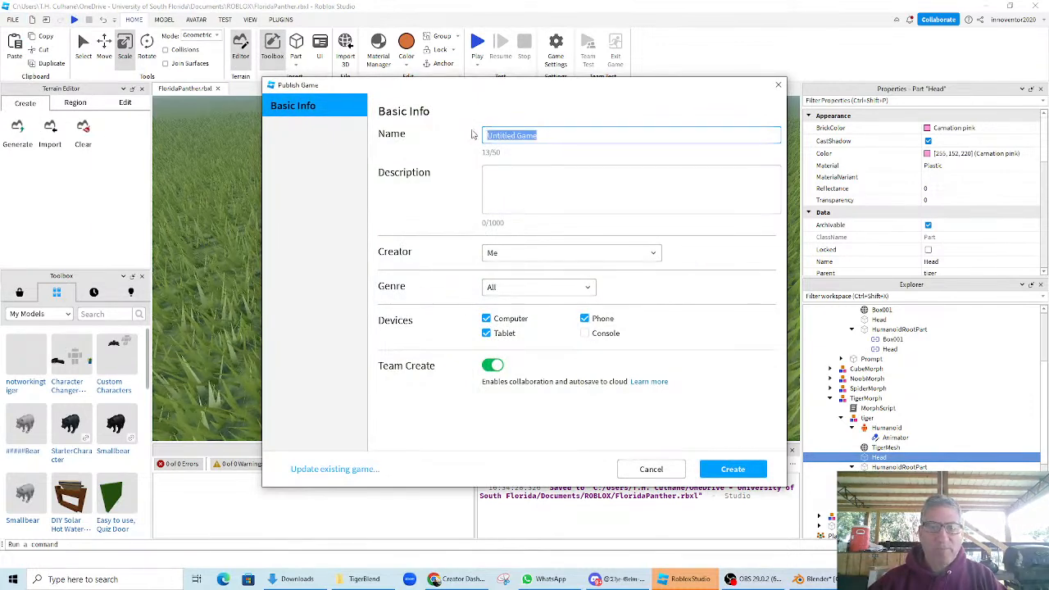
pyautogui.write('Cha')
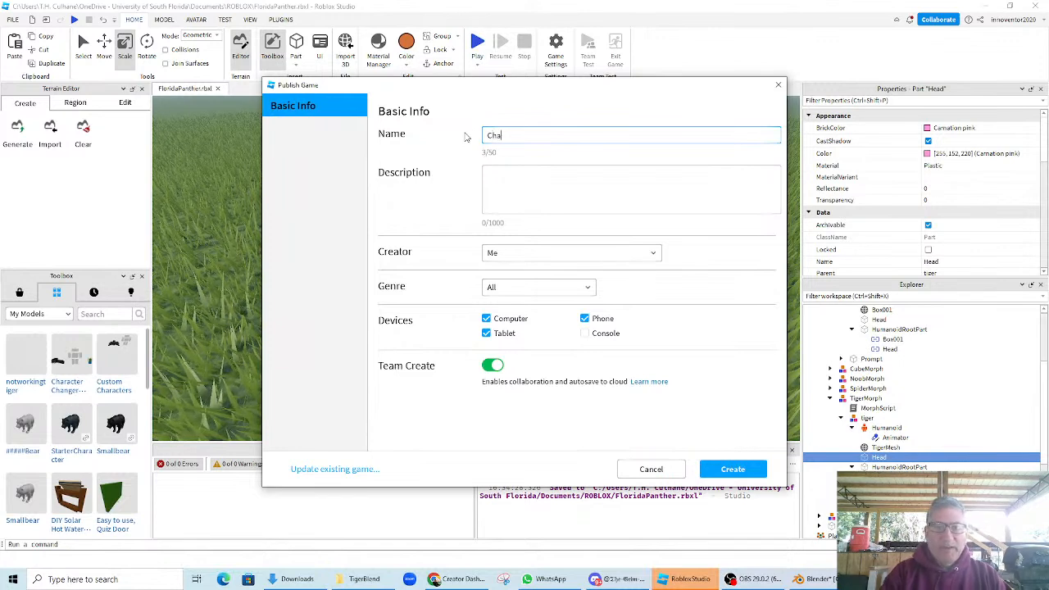
pyautogui.write('racterMorphTests')
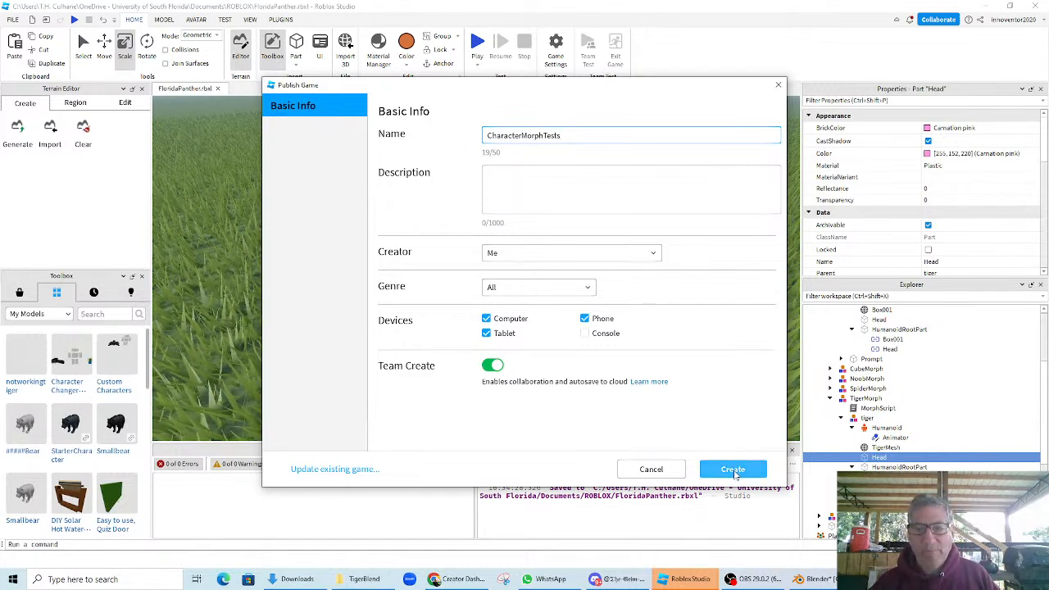
pyautogui.click(734, 472)
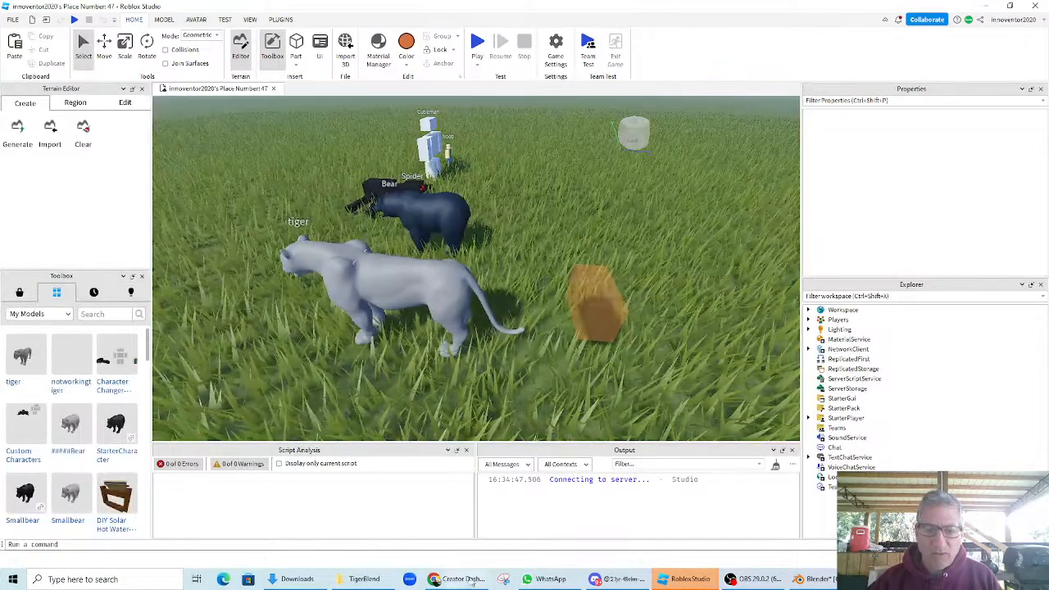
# - Switch to the Chrome browser and go to the Roblox website's home page through a web search
pyautogui.click(459, 579)
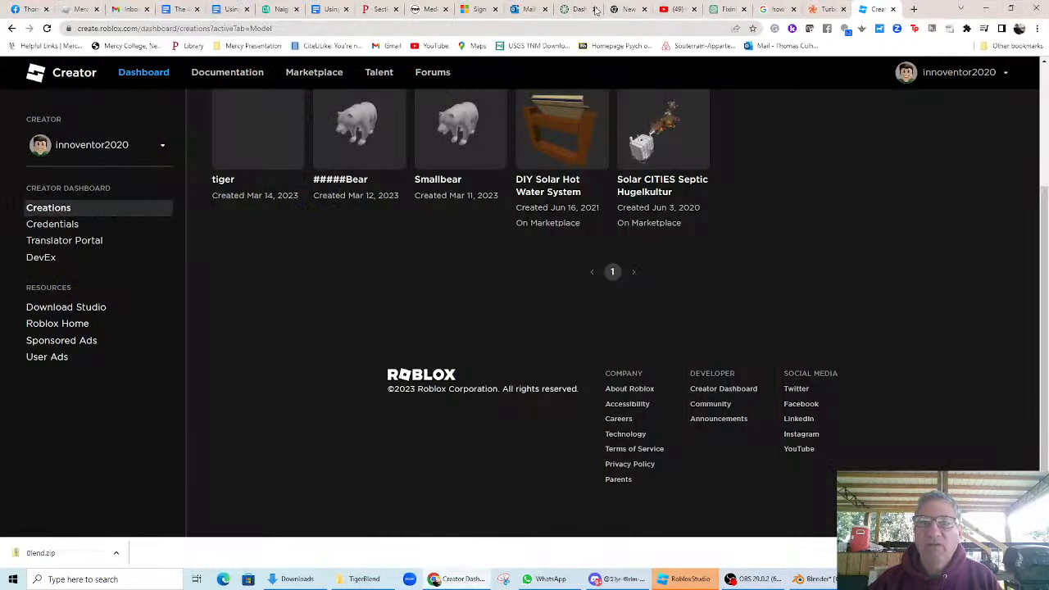
pyautogui.click(230, 27)
pyautogui.write('robo')
pyautogui.press('Return')
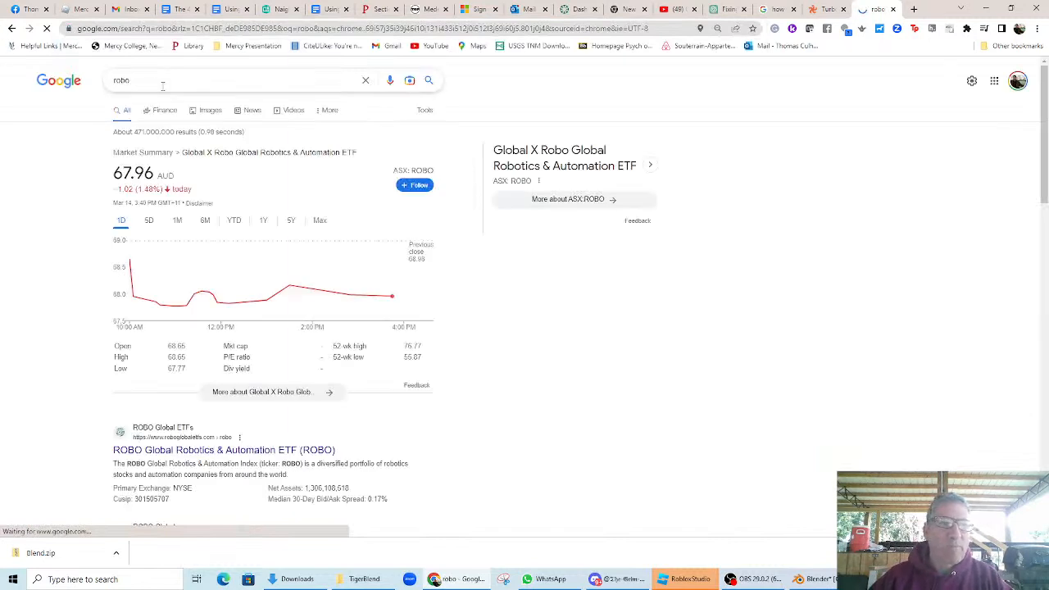
pyautogui.click(102, 81)
pyautogui.write('roblo')
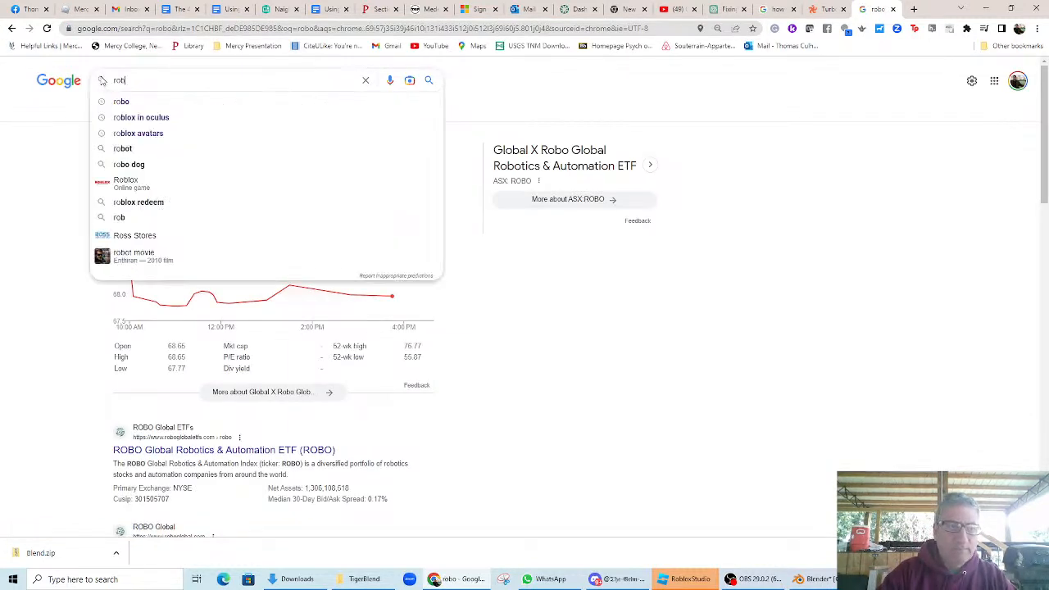
pyautogui.press('Return')
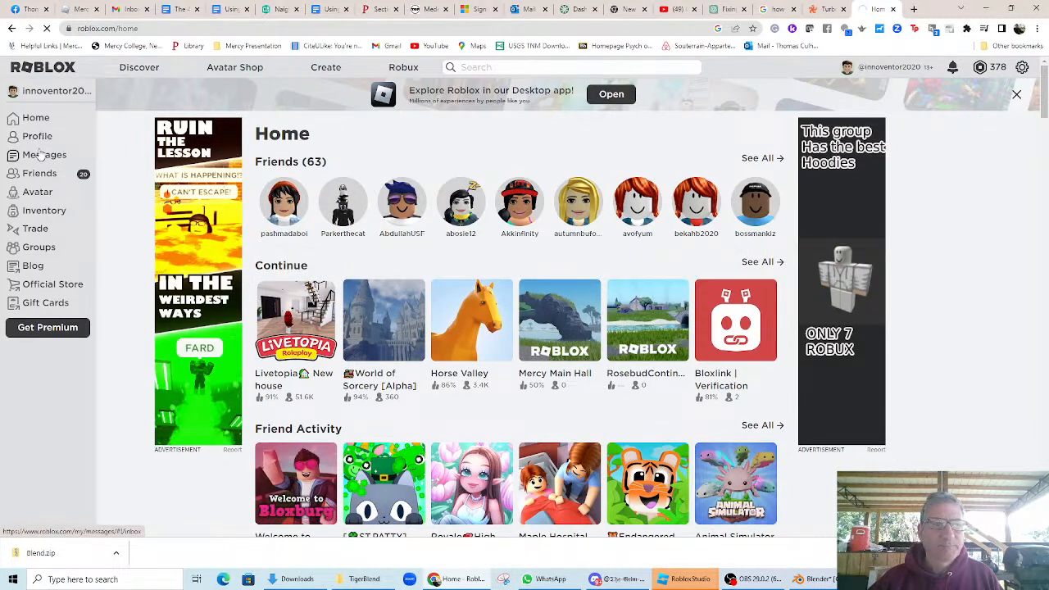
# - Look through the account's Roblox profile and favorites for the newly published game
pyautogui.click(37, 137)
pyautogui.scroll(-2, 622, 399)
pyautogui.scroll(-5, 622, 399)
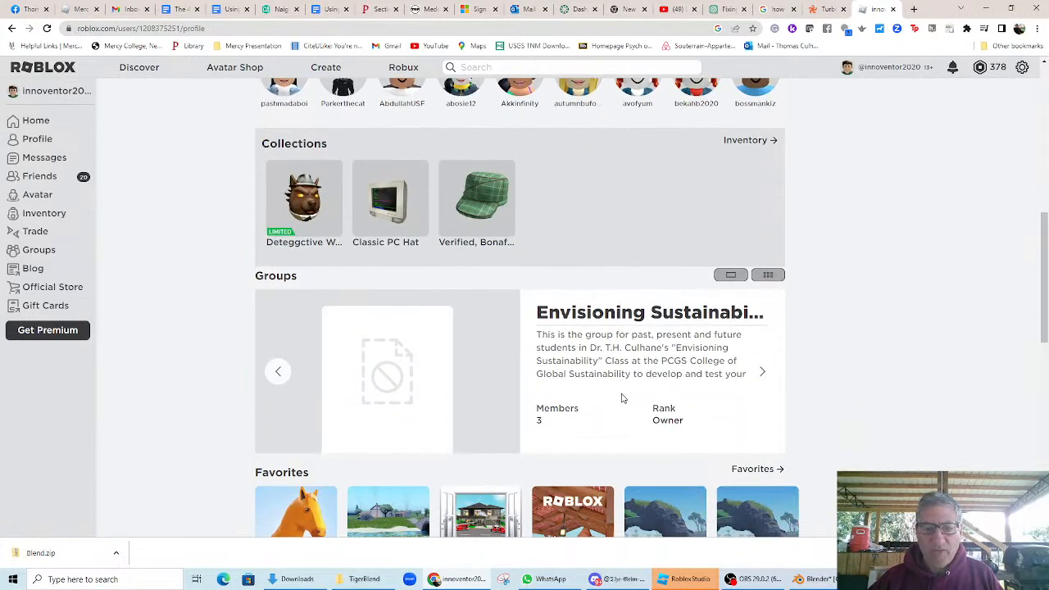
pyautogui.scroll(-2, 622, 398)
pyautogui.scroll(8, 623, 398)
pyautogui.scroll(1, 666, 369)
pyautogui.scroll(-4, 816, 364)
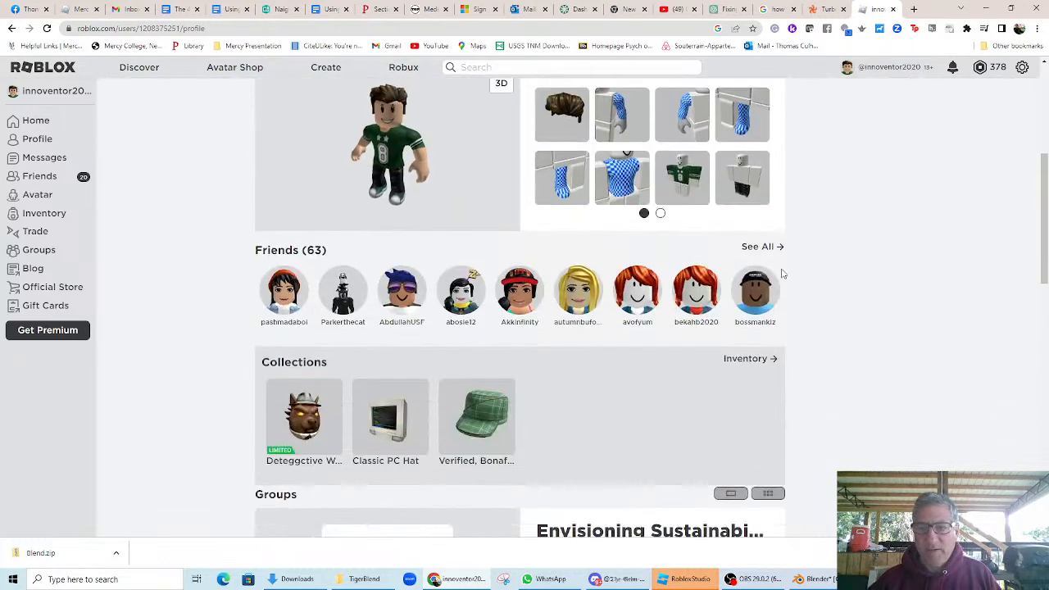
pyautogui.scroll(-7, 823, 328)
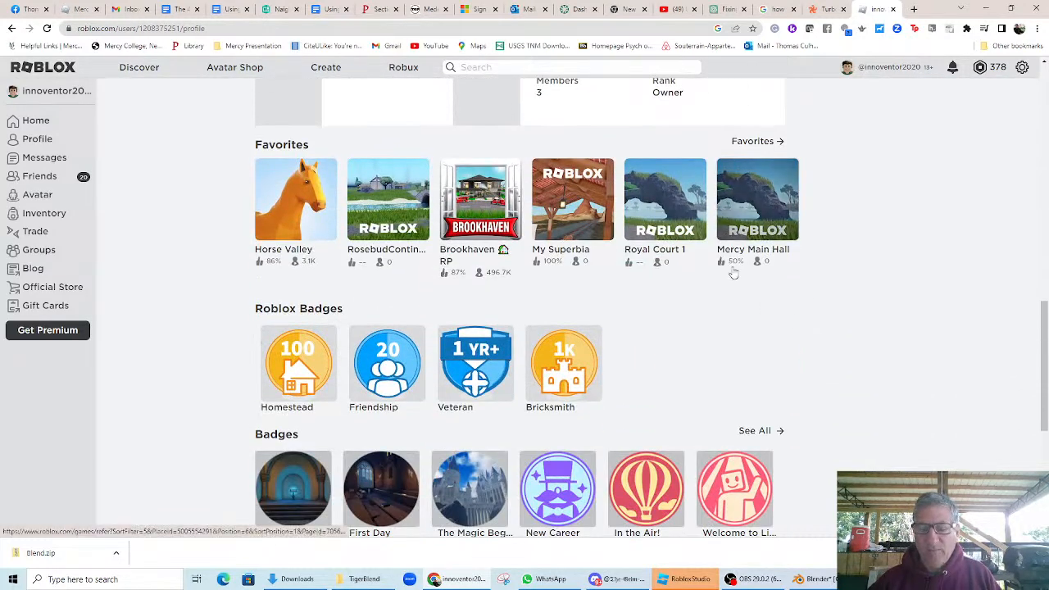
pyautogui.scroll(-4, 737, 280)
pyautogui.scroll(4, 737, 280)
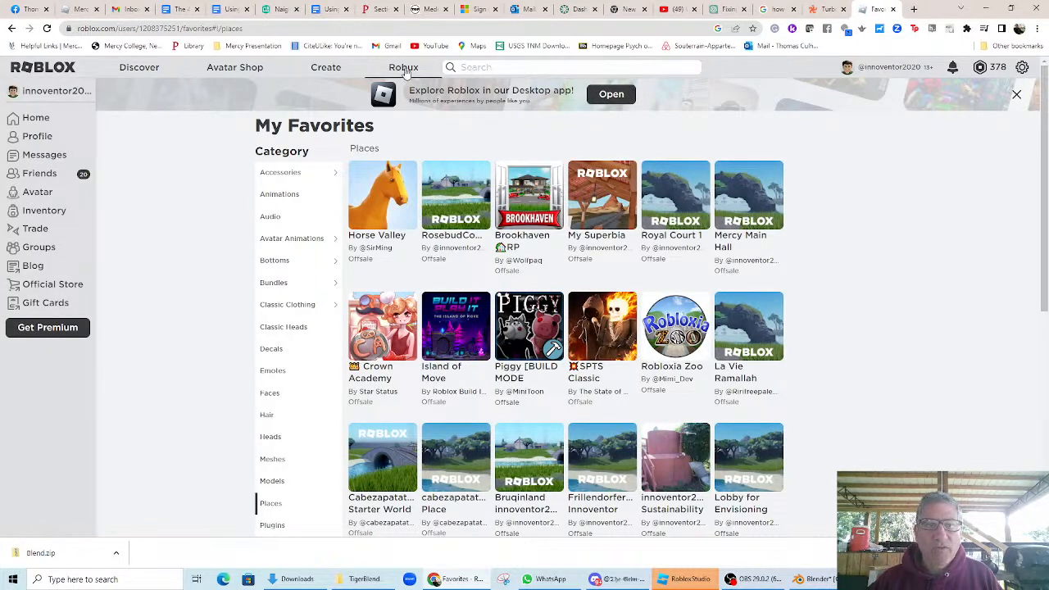
# - Go to the Creator Dashboard's Creations and open the overview of the CharacterMorphTests experience
pyautogui.click(322, 71)
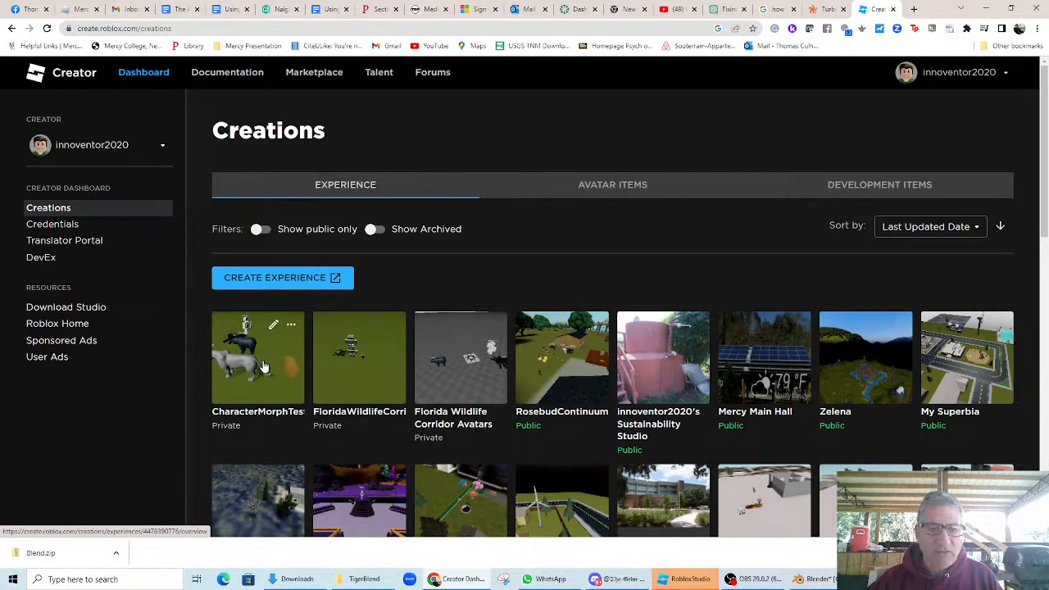
pyautogui.click(291, 328)
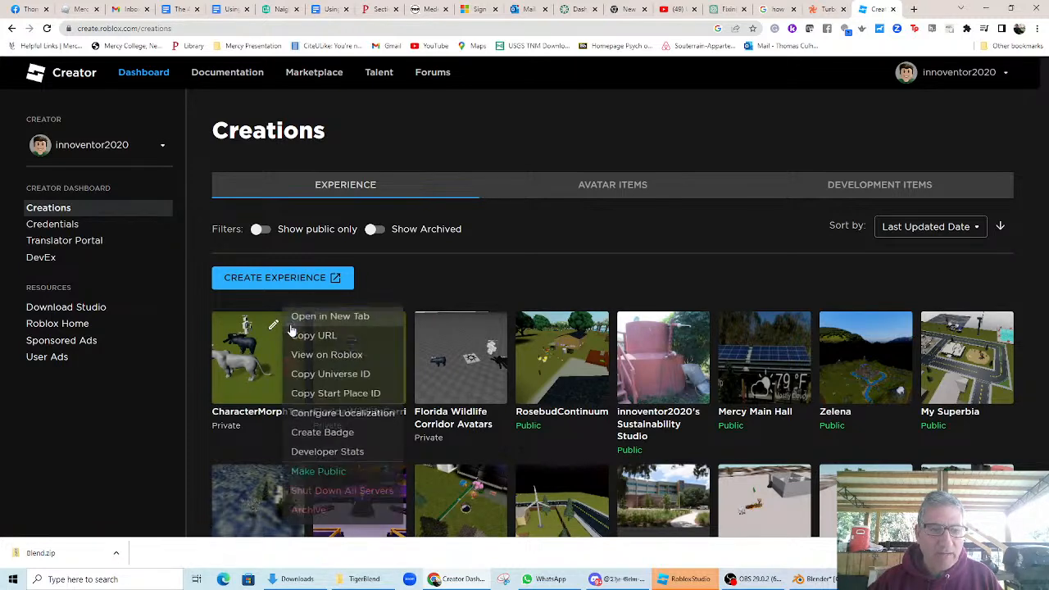
pyautogui.click(242, 350)
pyautogui.click(243, 369)
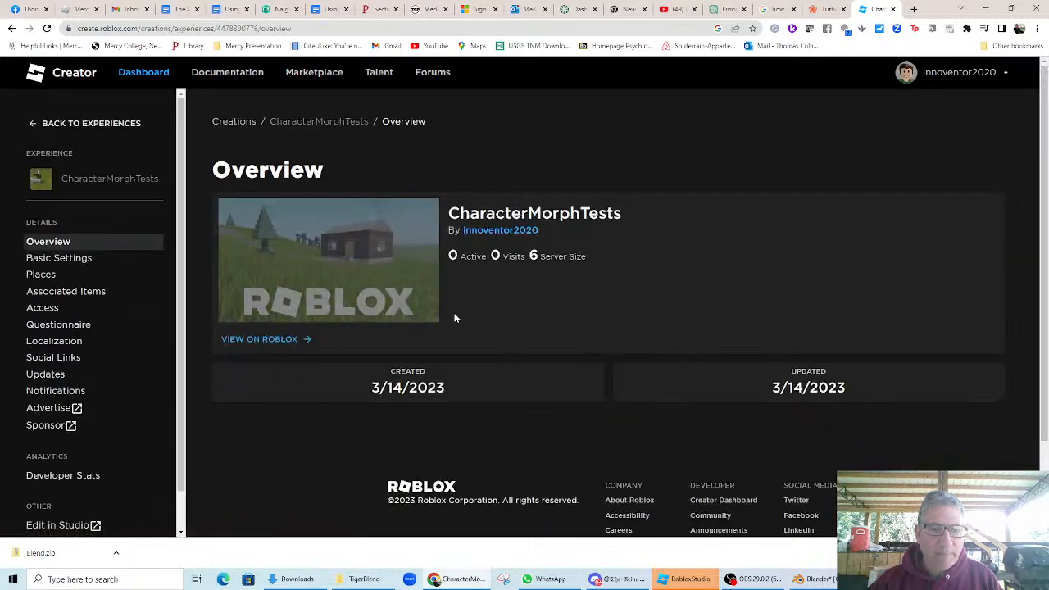
pyautogui.scroll(-2, 579, 319)
pyautogui.scroll(2, 579, 320)
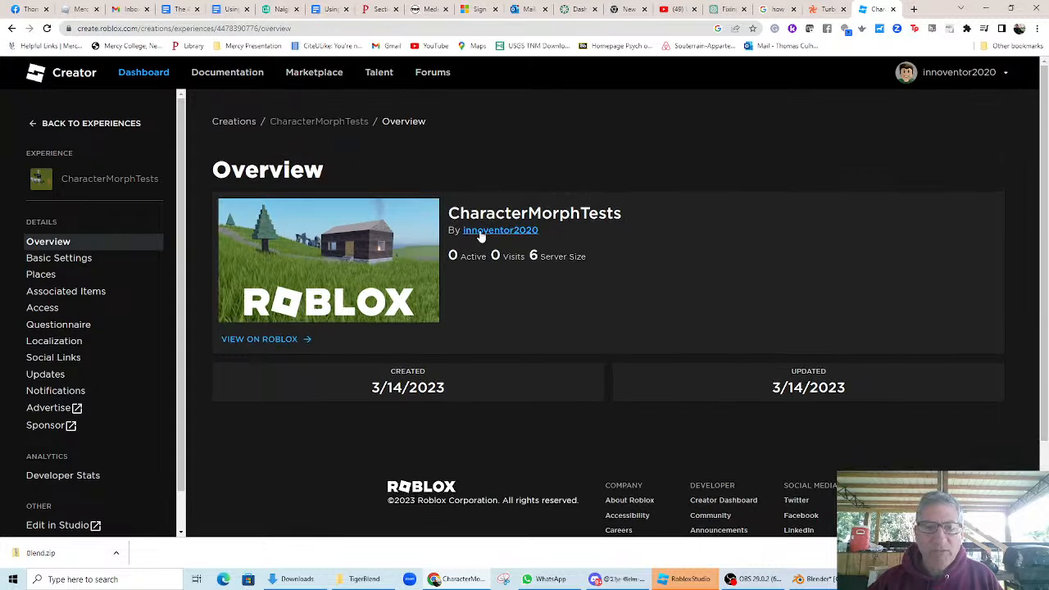
# - View CharacterMorphTests on Roblox, mark it as favorite and followed, and try to give it a thumbs-up
pyautogui.click(295, 341)
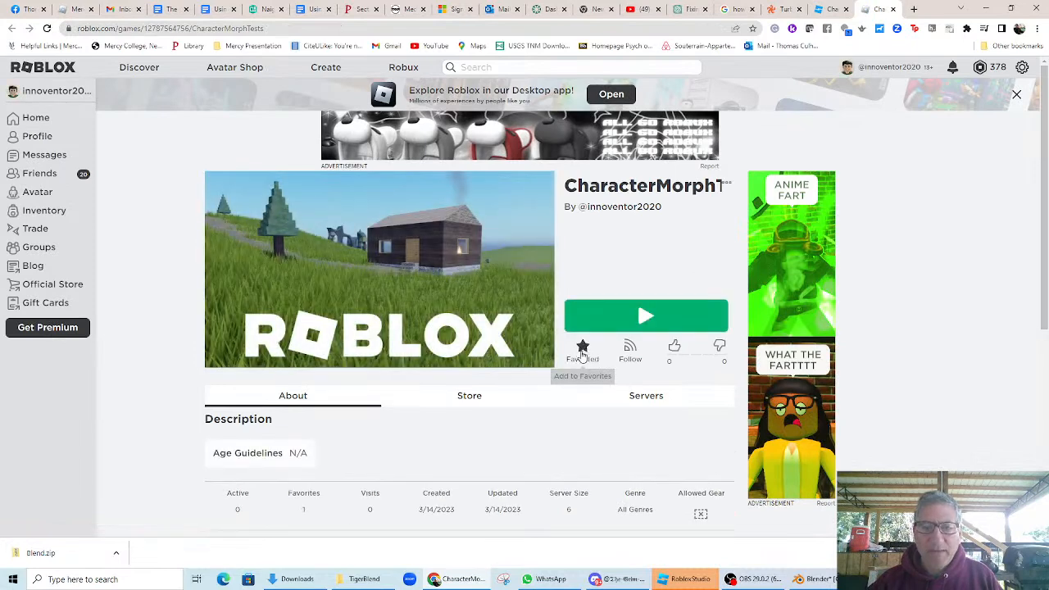
pyautogui.click(677, 348)
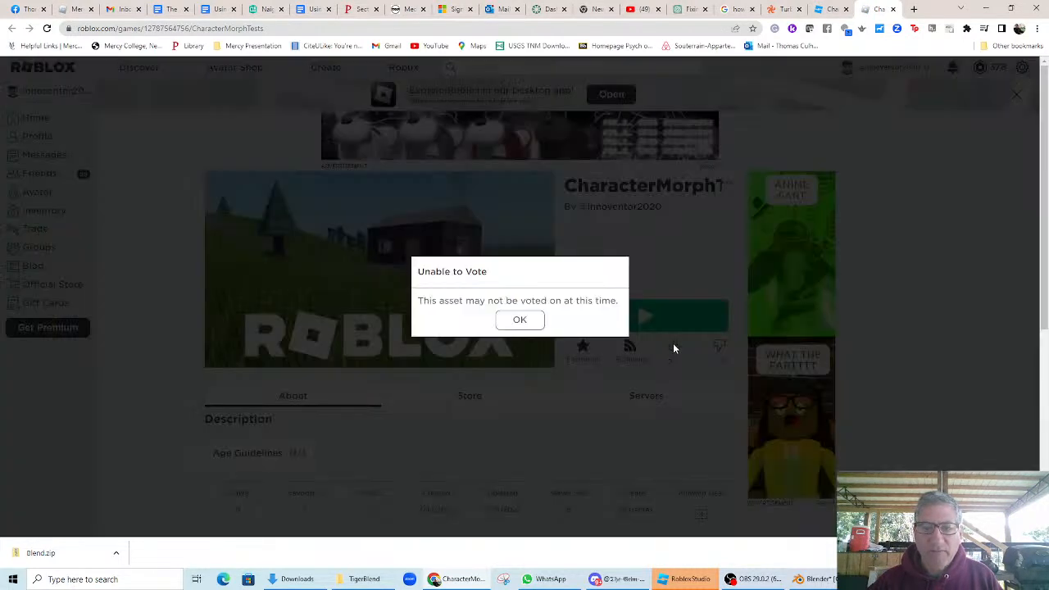
pyautogui.click(520, 320)
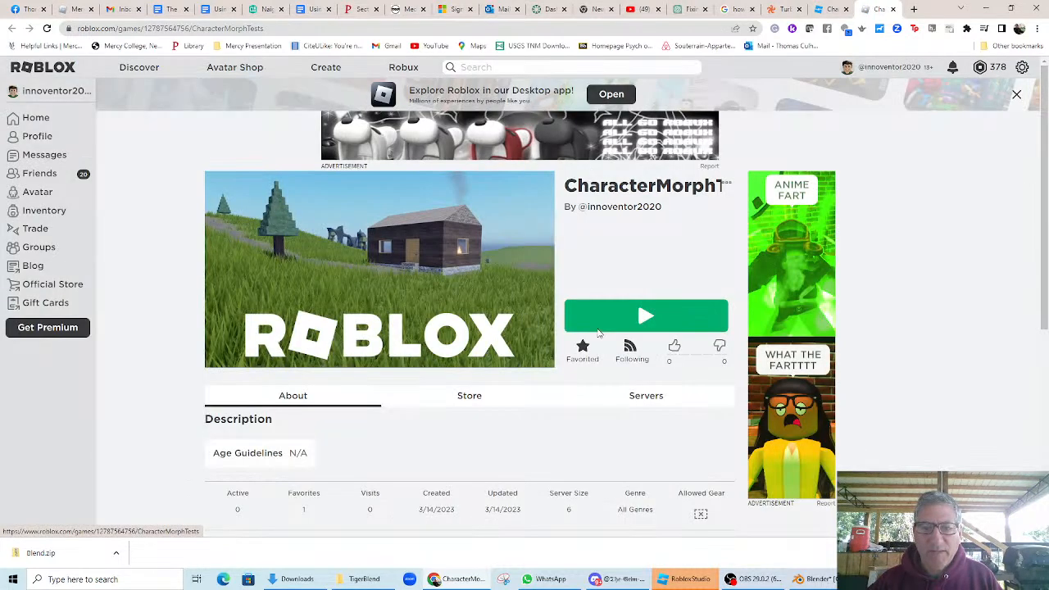
# - Launch CharacterMorphTests in the Roblox player and walk the avatar to the bear to change into it
pyautogui.click(639, 320)
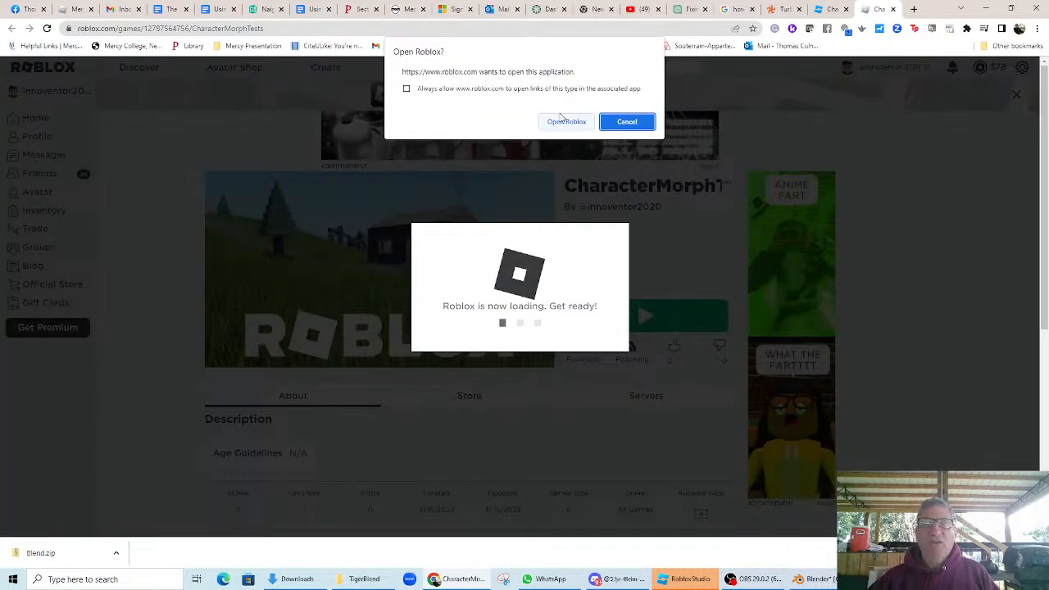
pyautogui.click(565, 122)
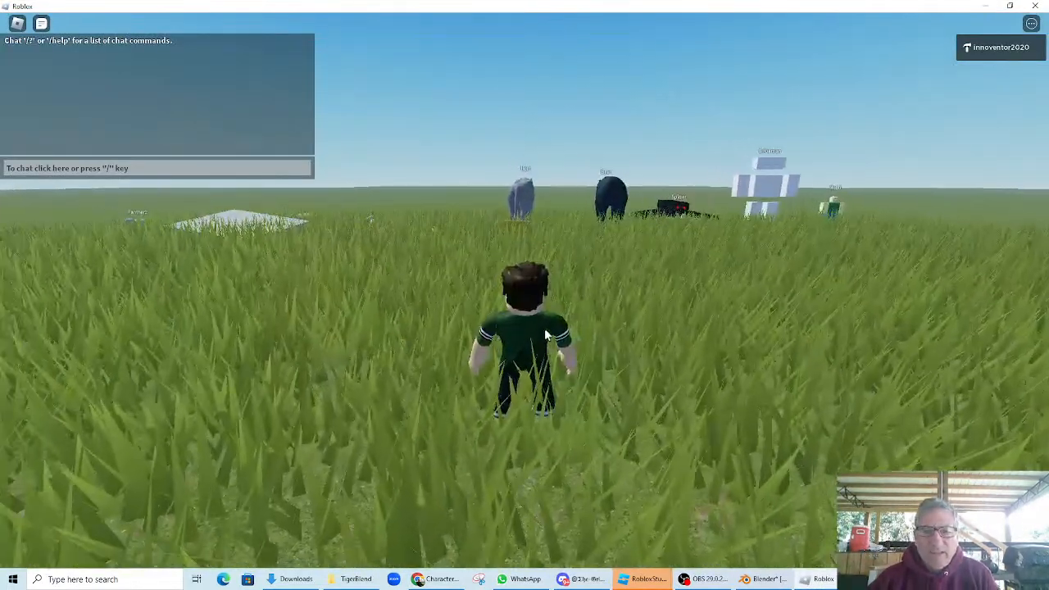
pyautogui.moveTo(548, 334); pyautogui.dragTo(548, 335, button='right')
pyautogui.press('w')
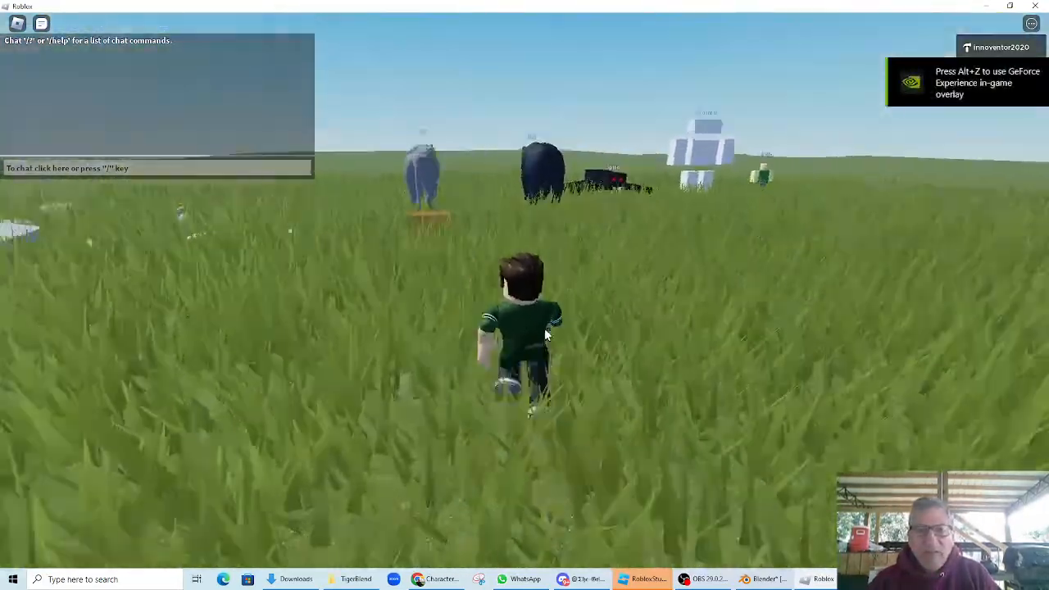
pyautogui.press('w')
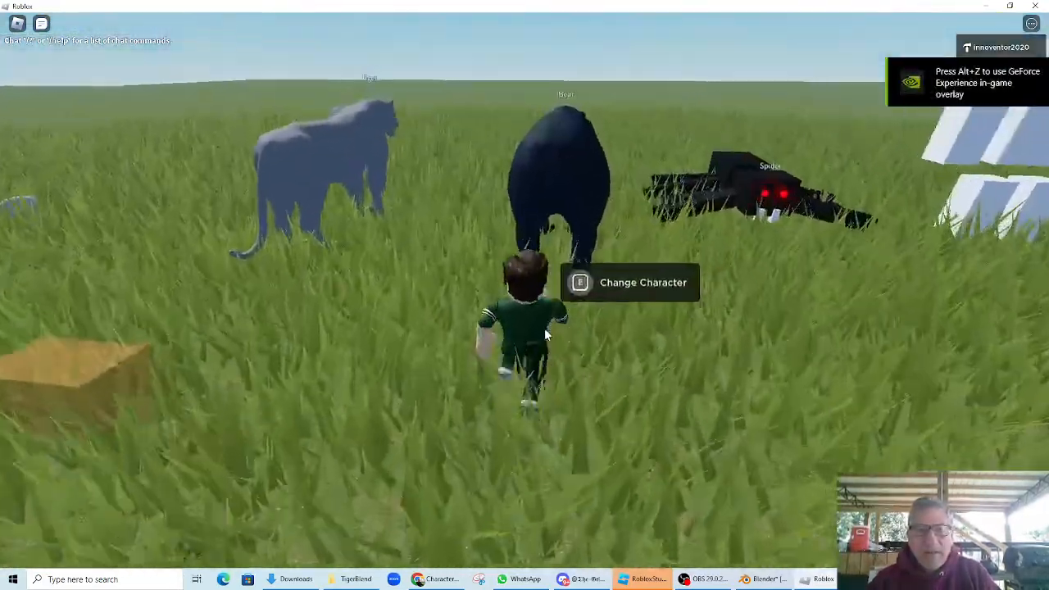
pyautogui.press('w')
pyautogui.press('e')
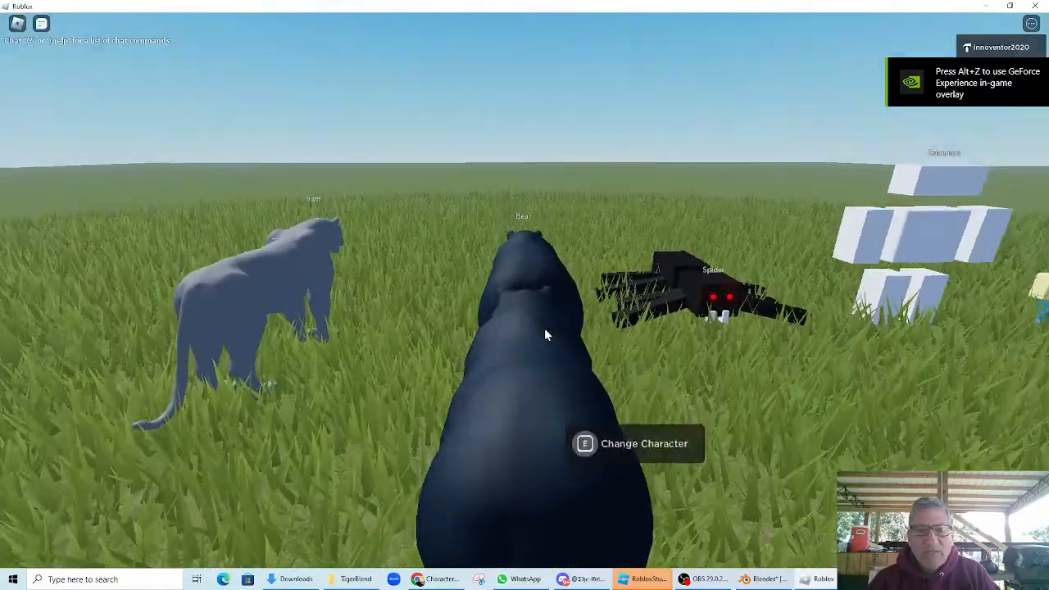
# - Walk the bear character over to the tiger's orange prompt block and change into the tiger
pyautogui.moveTo(548, 334); pyautogui.dragTo(548, 335, button='right')
pyautogui.press('w')
pyautogui.press('e')
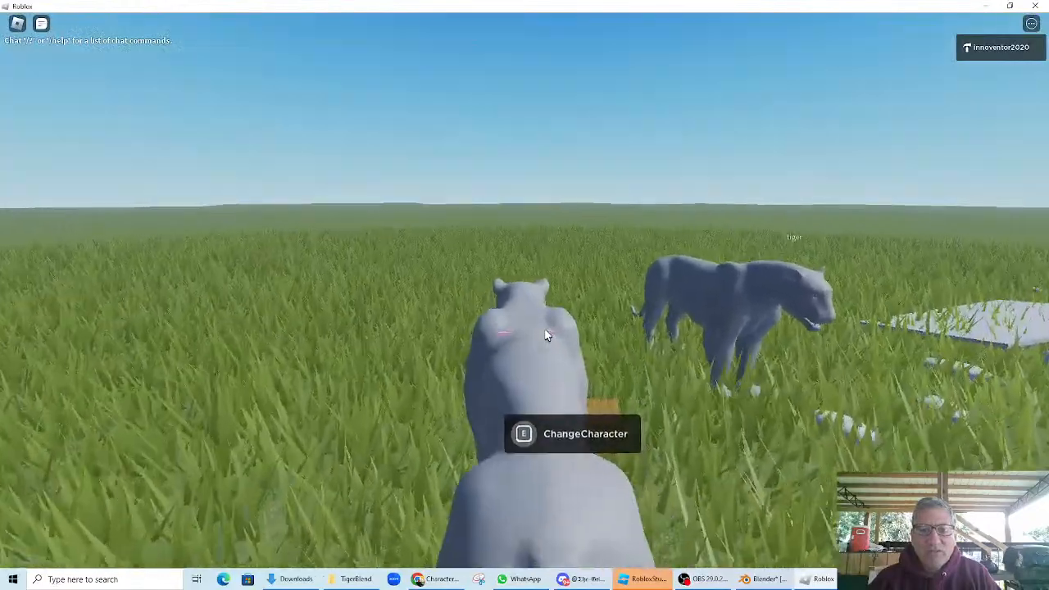
# - Walk the tiger character around the grass and other morphs to check its movement in the published game
pyautogui.press('w')
pyautogui.moveTo(547, 334); pyautogui.dragTo(548, 334, button='right')
pyautogui.press('w')
pyautogui.press('w')
pyautogui.press('a')
pyautogui.press('w')
pyautogui.press('w')
pyautogui.press('w')
pyautogui.press('a')
pyautogui.press('w')
pyautogui.press('w')
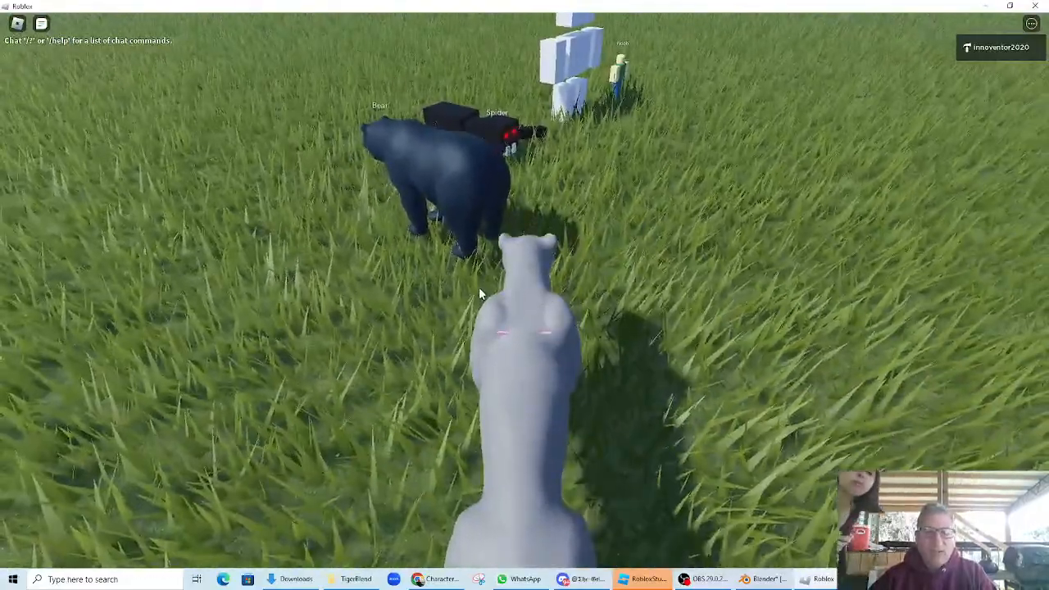
# - Walk the tiger up to the bear, change into the bear, and move it around near the spider
pyautogui.moveTo(526, 241); pyautogui.dragTo(527, 241, button='right')
pyautogui.press('w')
pyautogui.press('e')
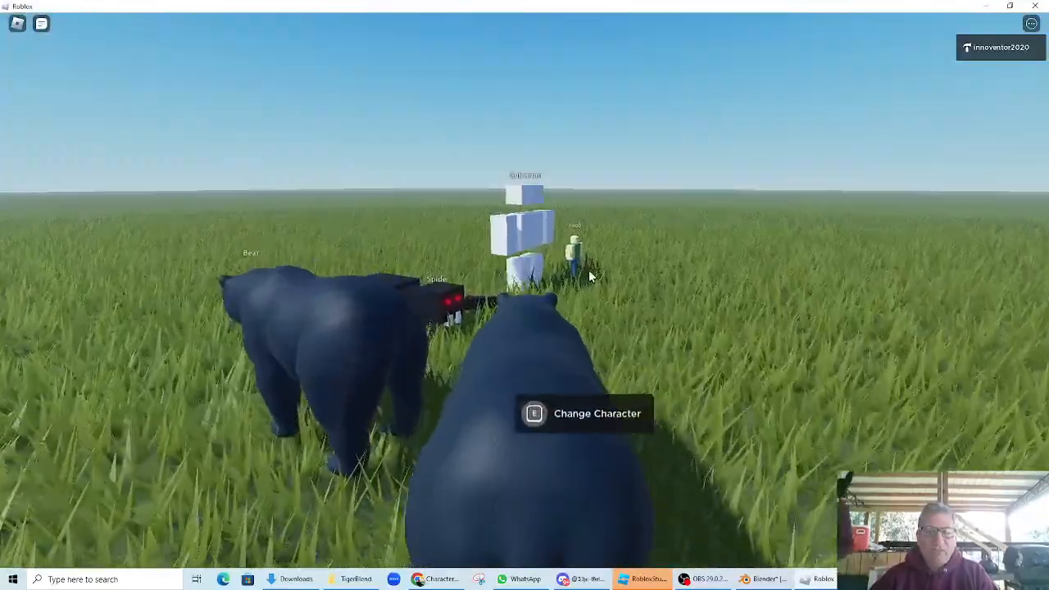
pyautogui.press('w')
pyautogui.moveTo(606, 300); pyautogui.dragTo(607, 304, button='right')
# - Leave the published CharacterMorphTests experience and confirm leaving
pyautogui.press('Escape')
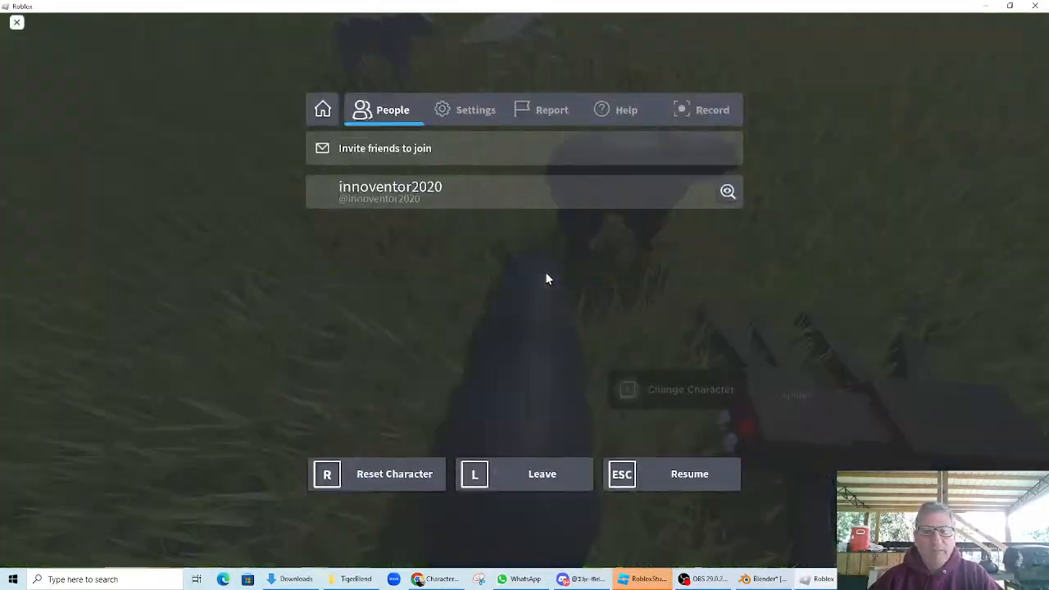
pyautogui.click(548, 479)
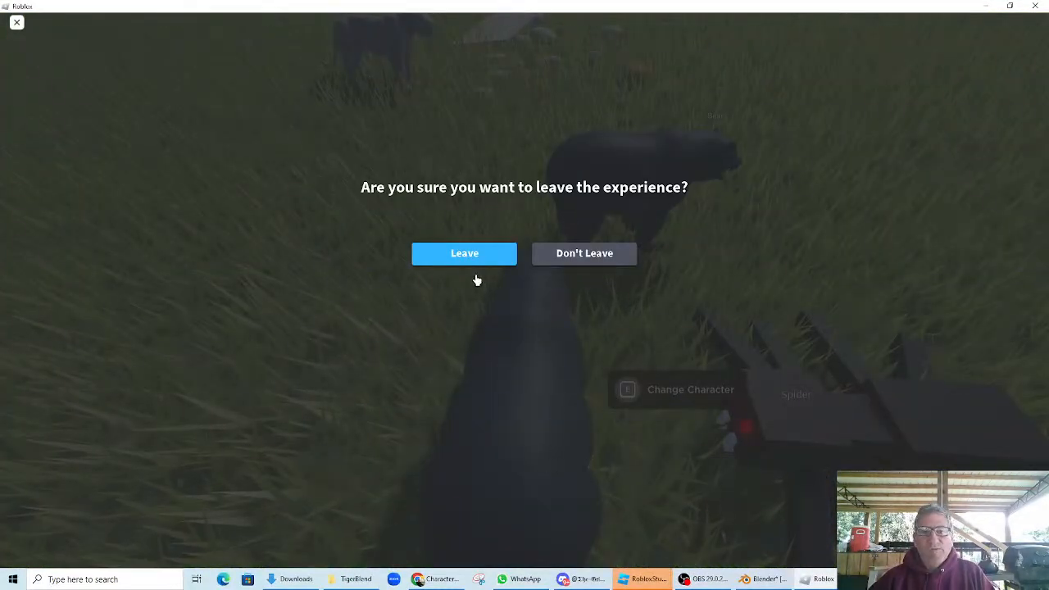
pyautogui.press('Return')
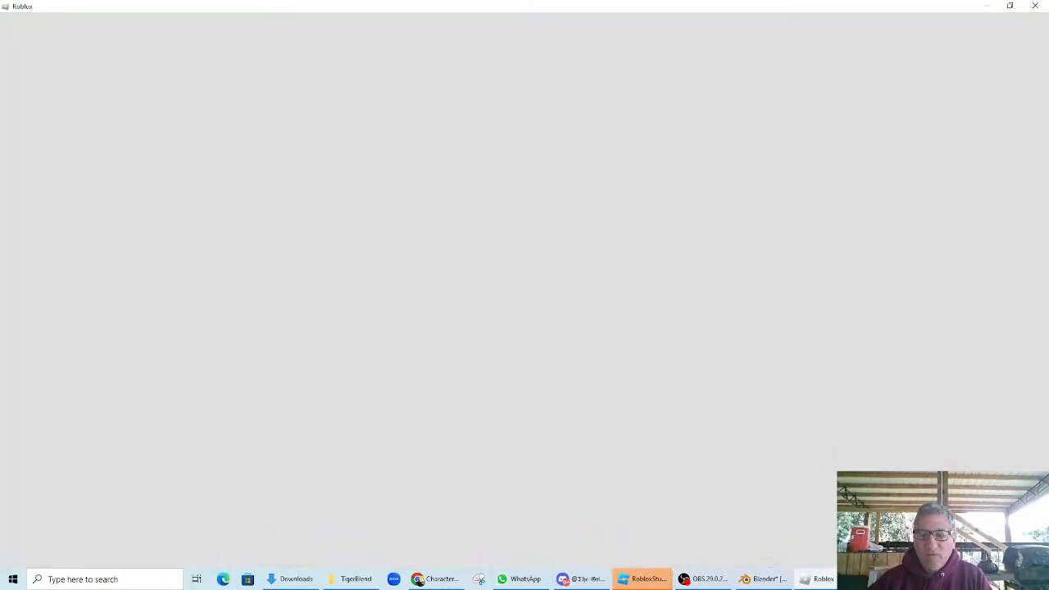